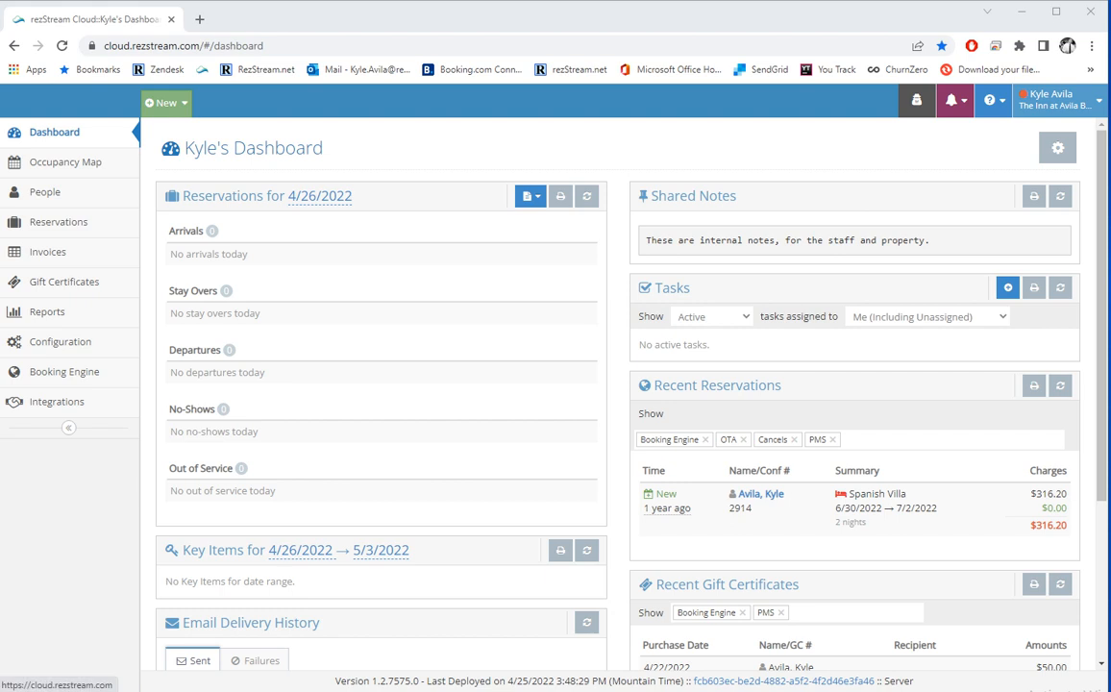
Go to the Your Profile page through the user name menu, then reopen that menu.
{"action": "left_click", "coordinate": [1059, 100]}
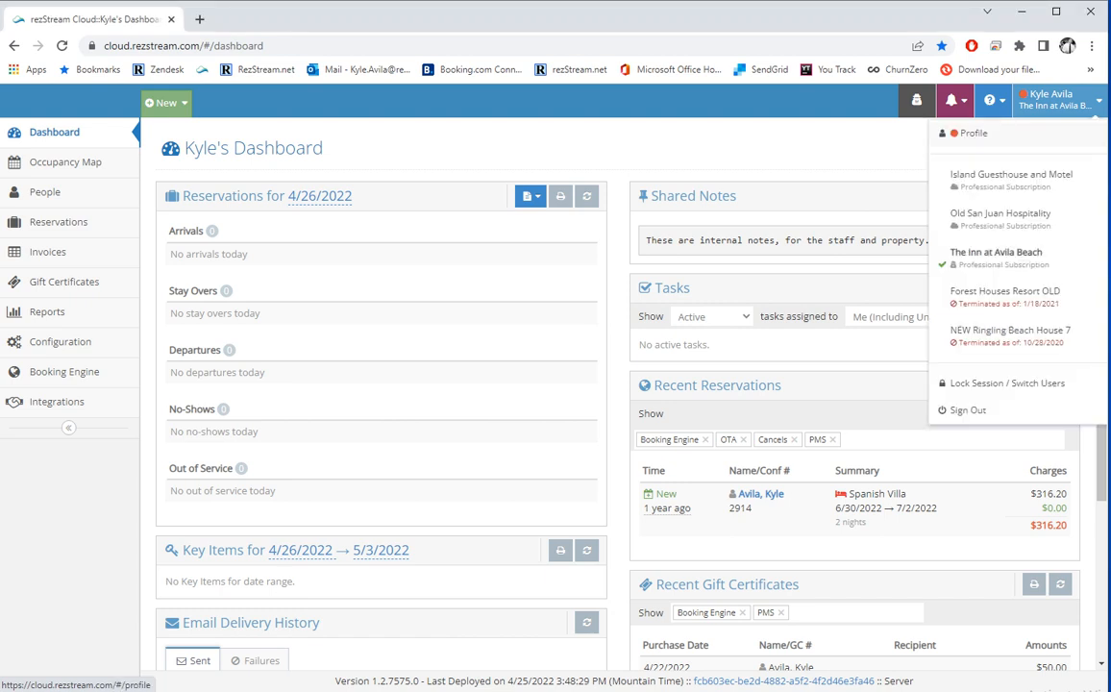
{"action": "left_click", "coordinate": [971, 132]}
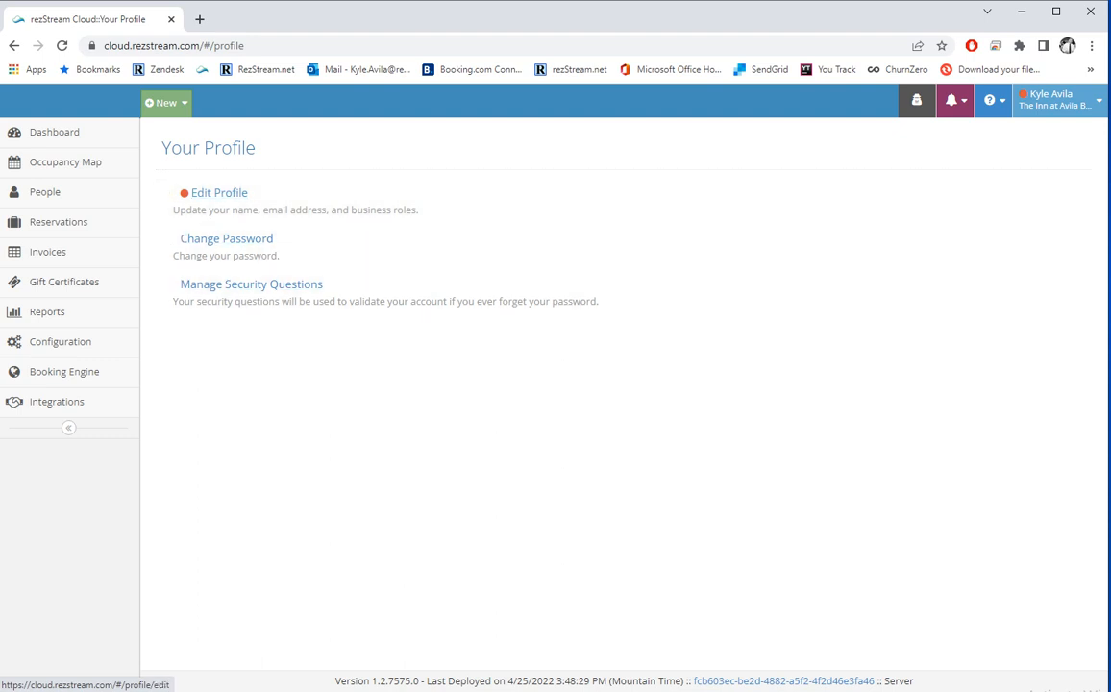
{"action": "left_click", "coordinate": [1061, 100]}
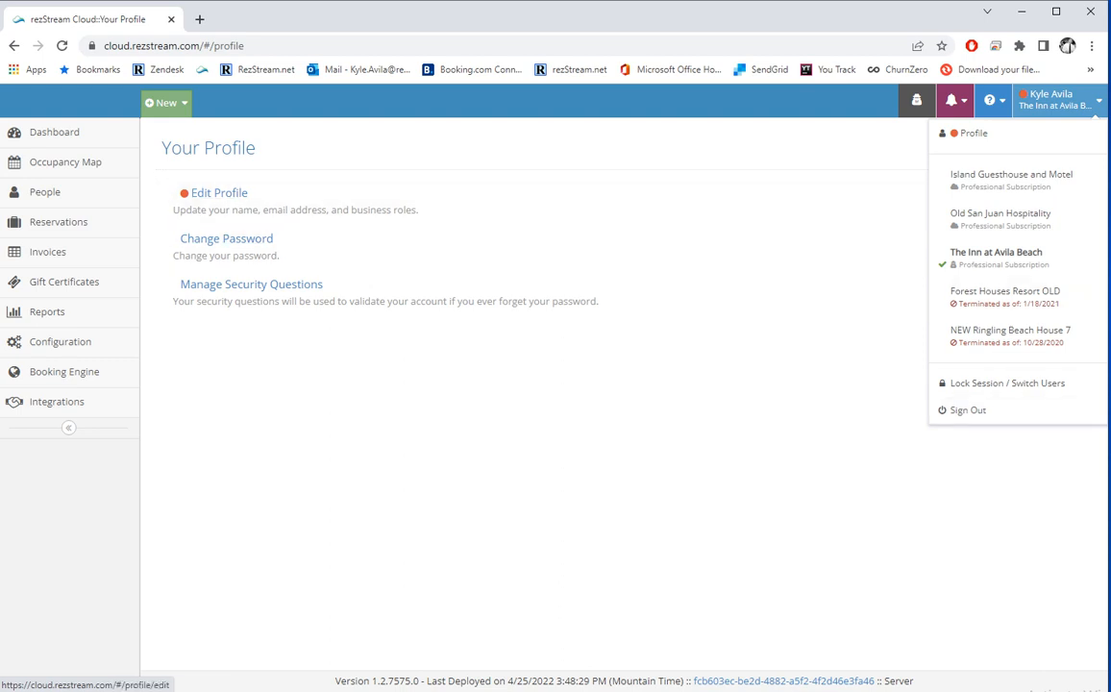
Open the Knowledge Base from the help menu in a new tab, then return to Your Profile.
{"action": "left_click", "coordinate": [255, 147]}
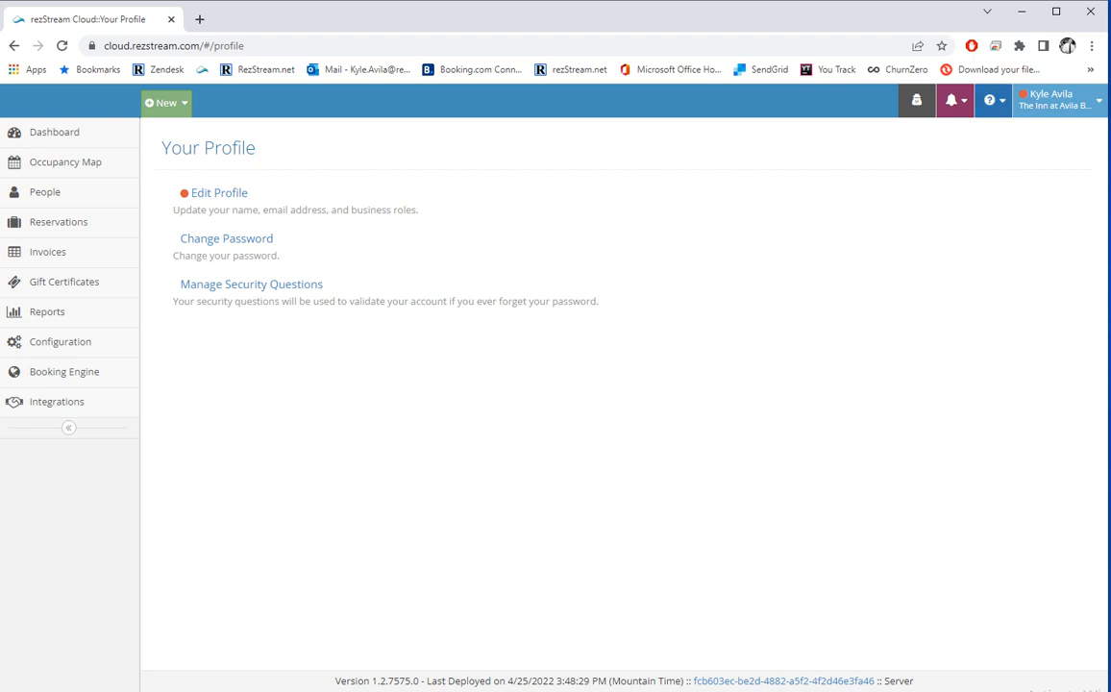
{"action": "left_click", "coordinate": [990, 100]}
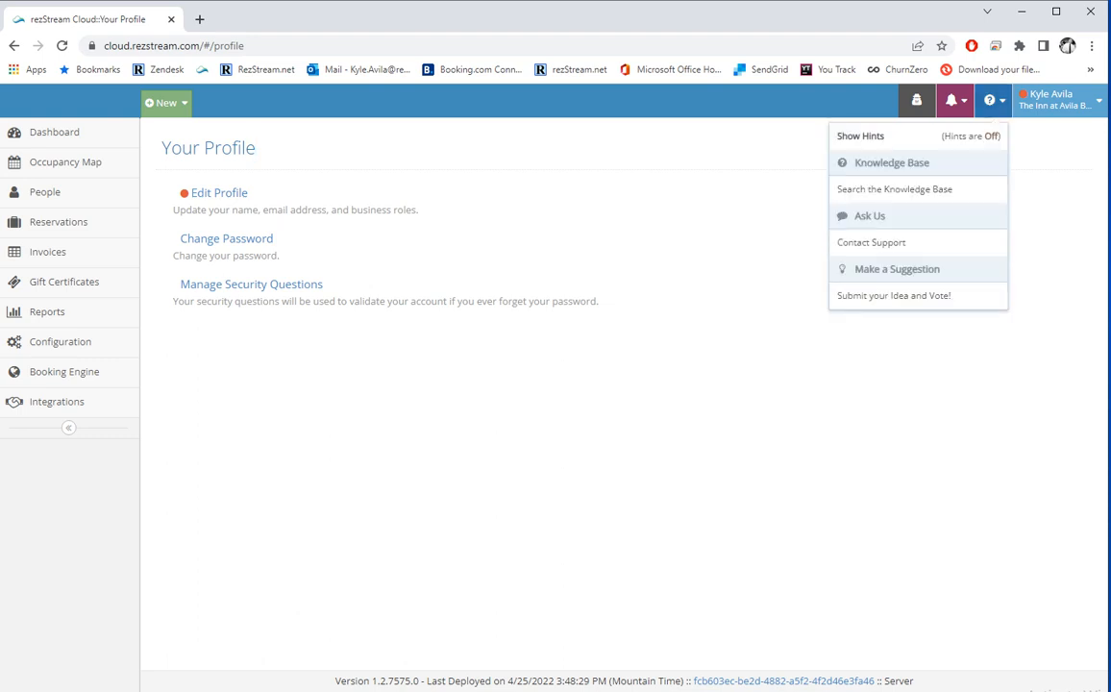
{"action": "left_click", "coordinate": [892, 169]}
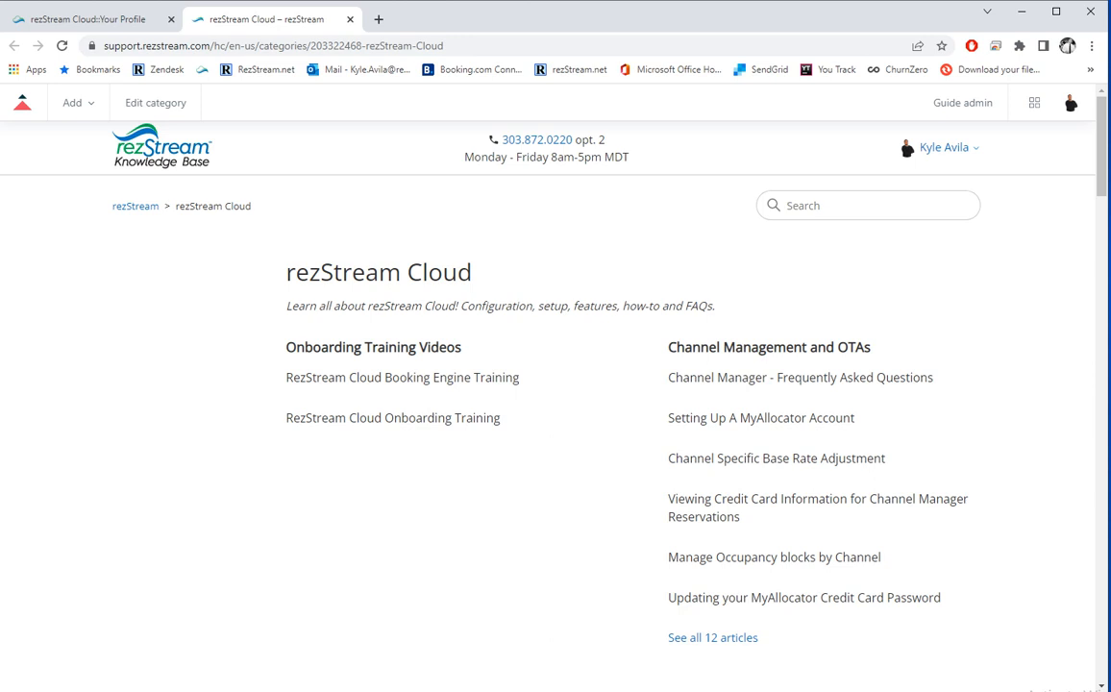
{"action": "left_click", "coordinate": [88, 19]}
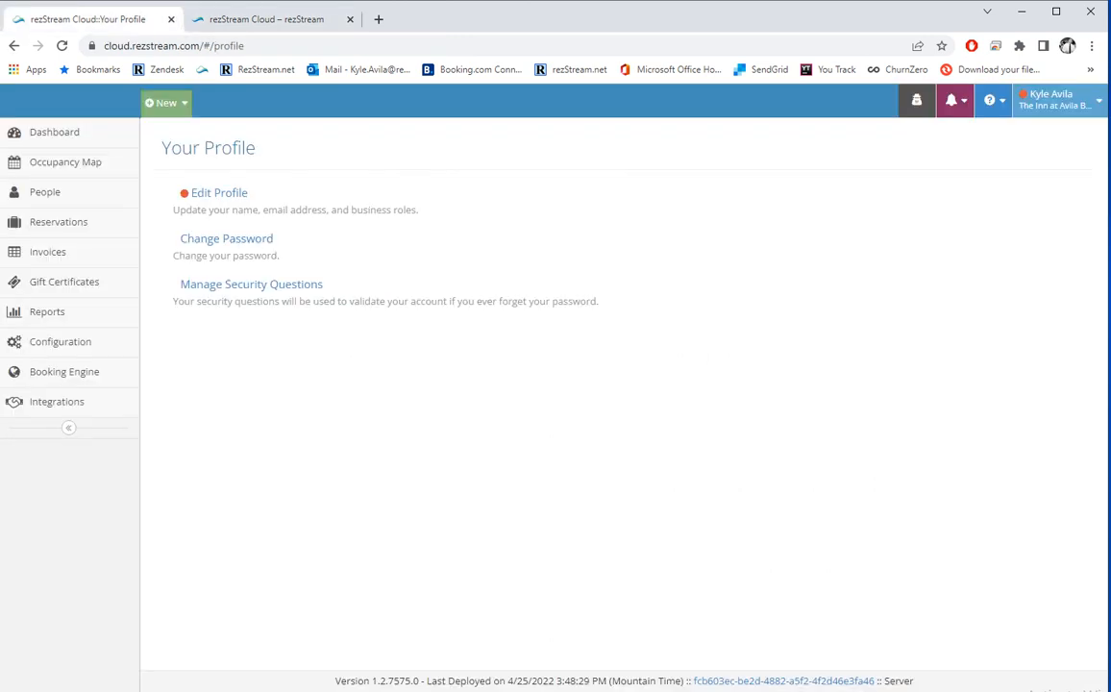
{"action": "left_click", "coordinate": [992, 100]}
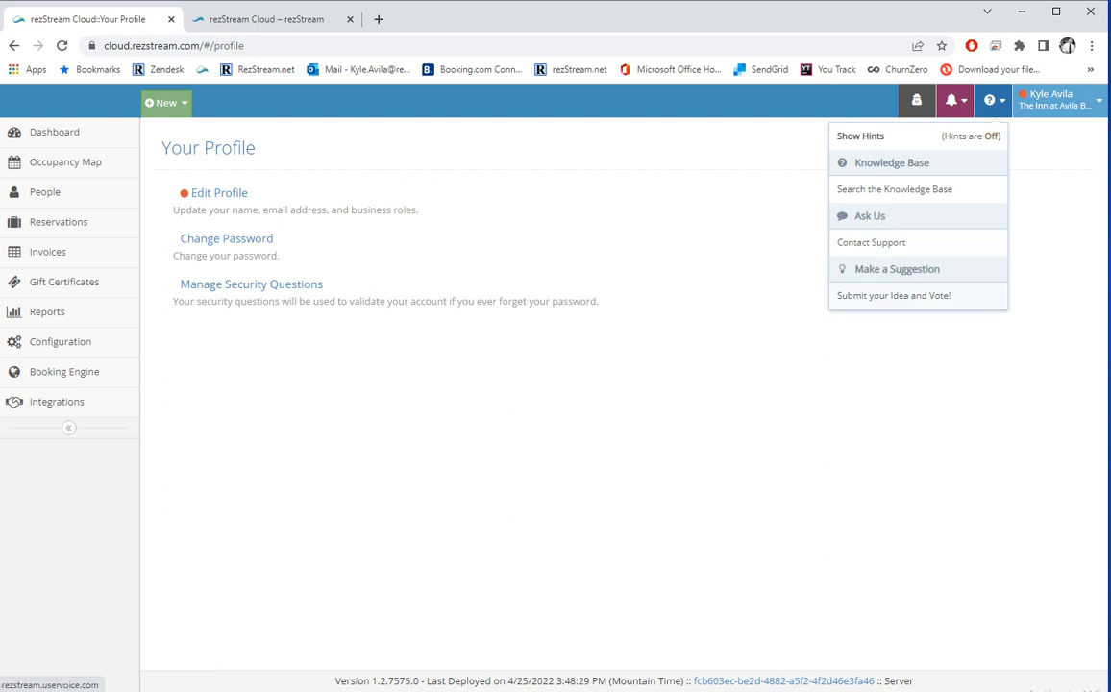
Open the 'Submit your Idea and Vote!' forum in a new tab, return to Your Profile, and show notifications.
{"action": "left_click", "coordinate": [894, 296]}
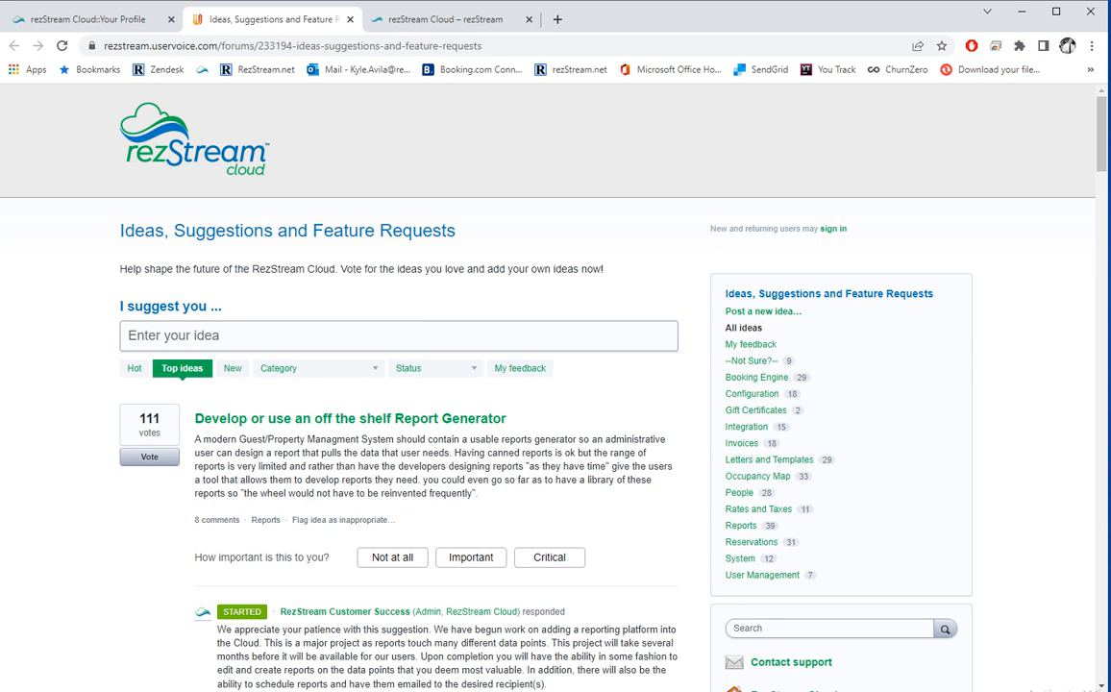
{"action": "left_click", "coordinate": [91, 19]}
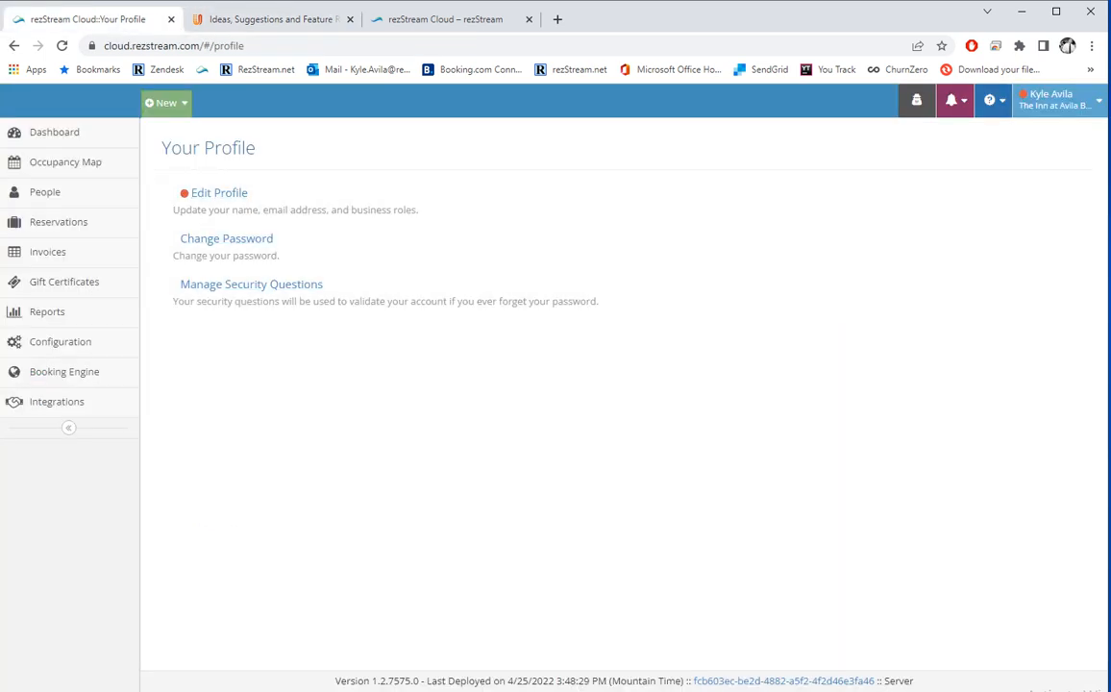
{"action": "left_click", "coordinate": [962, 101]}
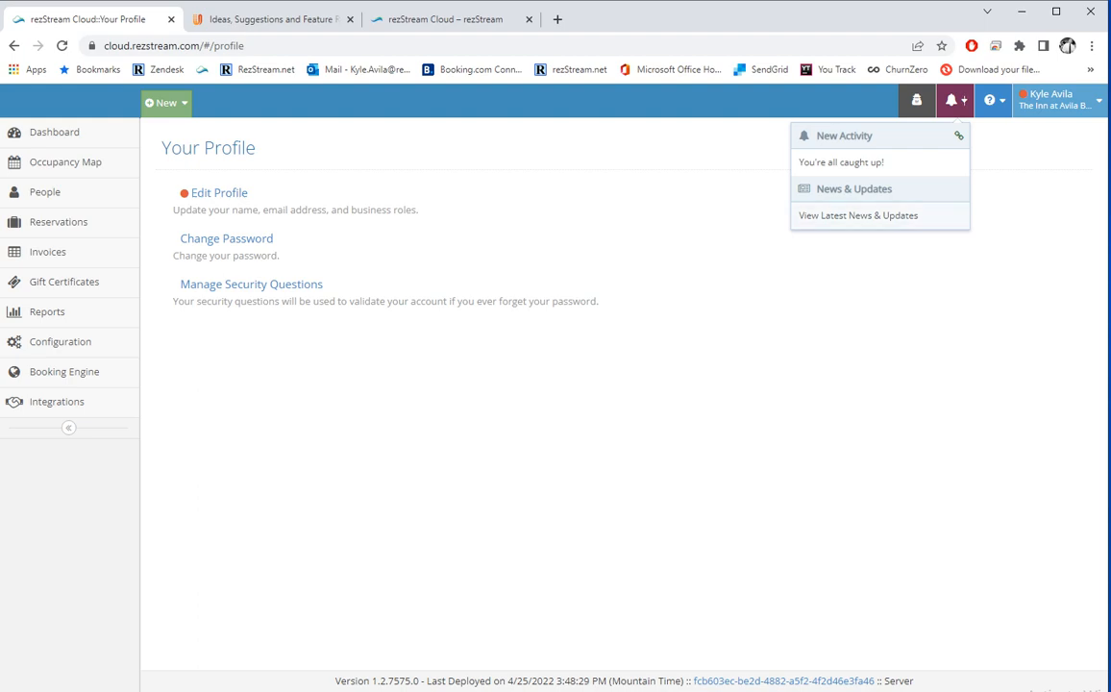
Open Latest News & Updates and read the Unit Tags and Amenities article.
{"action": "left_click", "coordinate": [858, 216]}
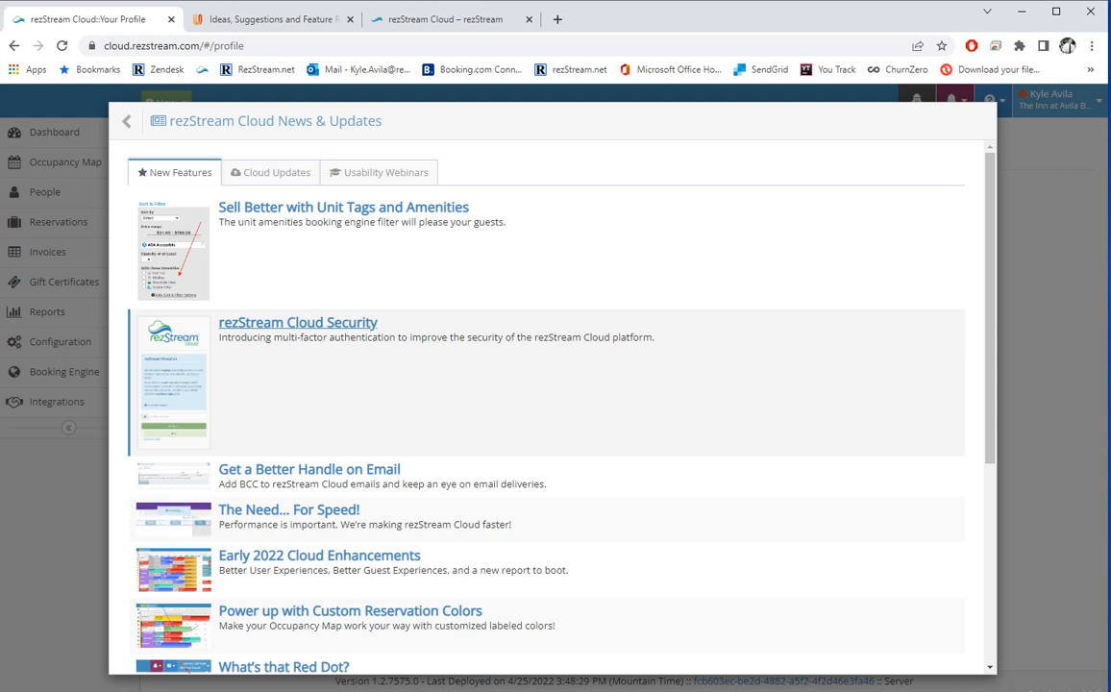
{"action": "left_click", "coordinate": [343, 207]}
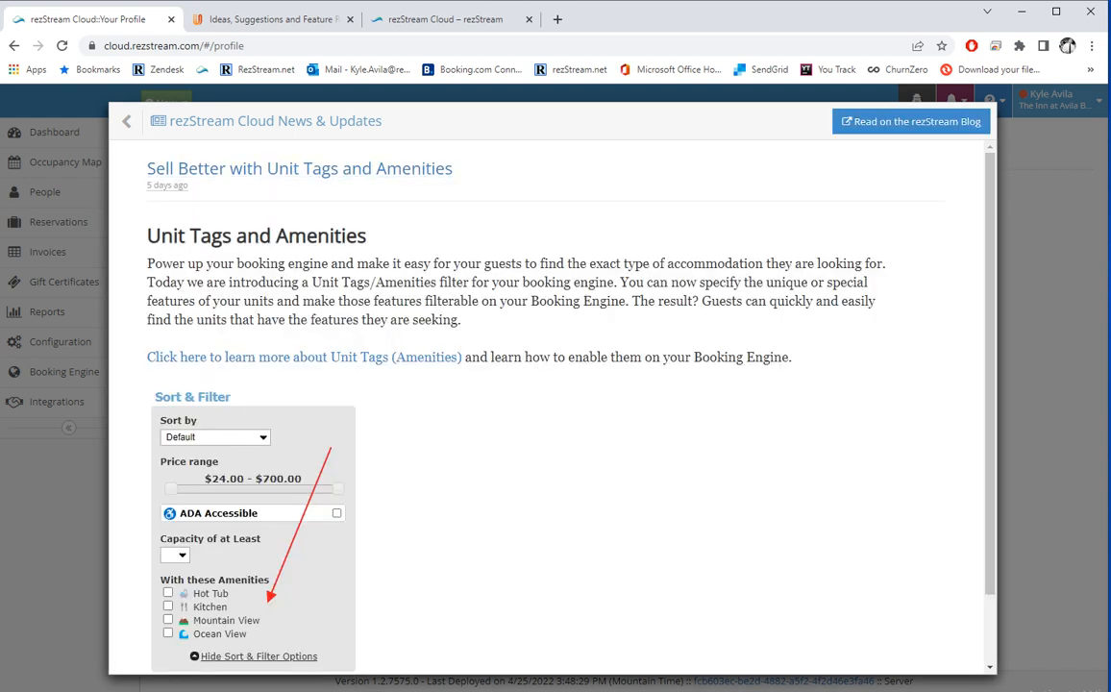
{"action": "scroll", "coordinate": [547, 404], "scroll_direction": "down", "scroll_amount": 2}
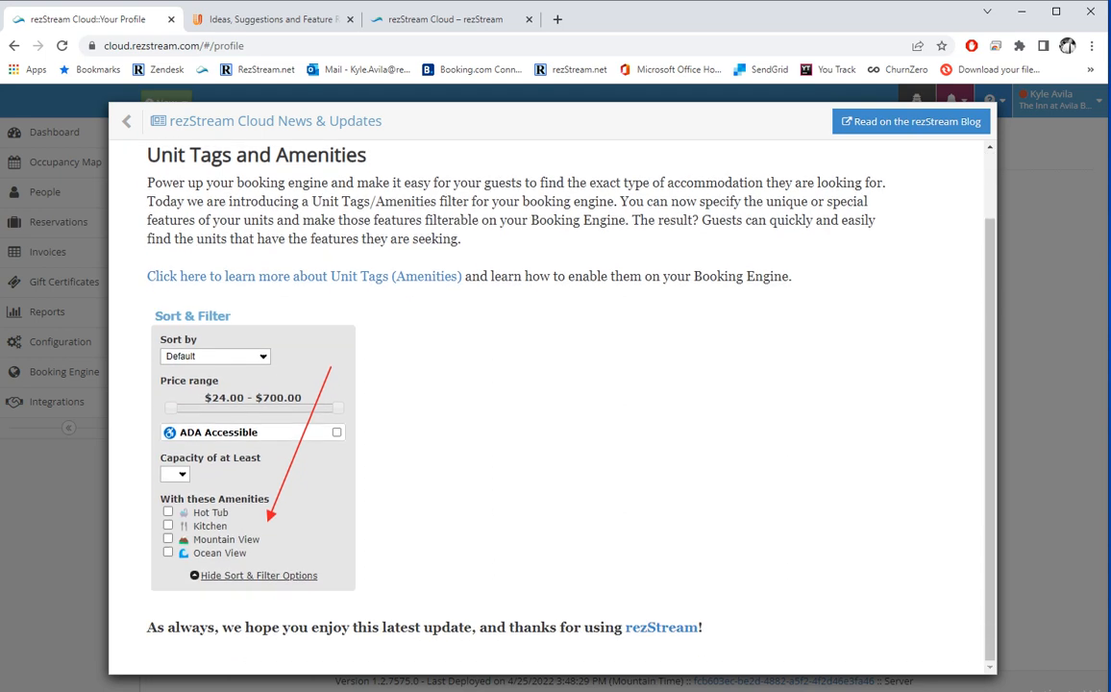
{"action": "scroll", "coordinate": [547, 403], "scroll_direction": "up", "scroll_amount": 2}
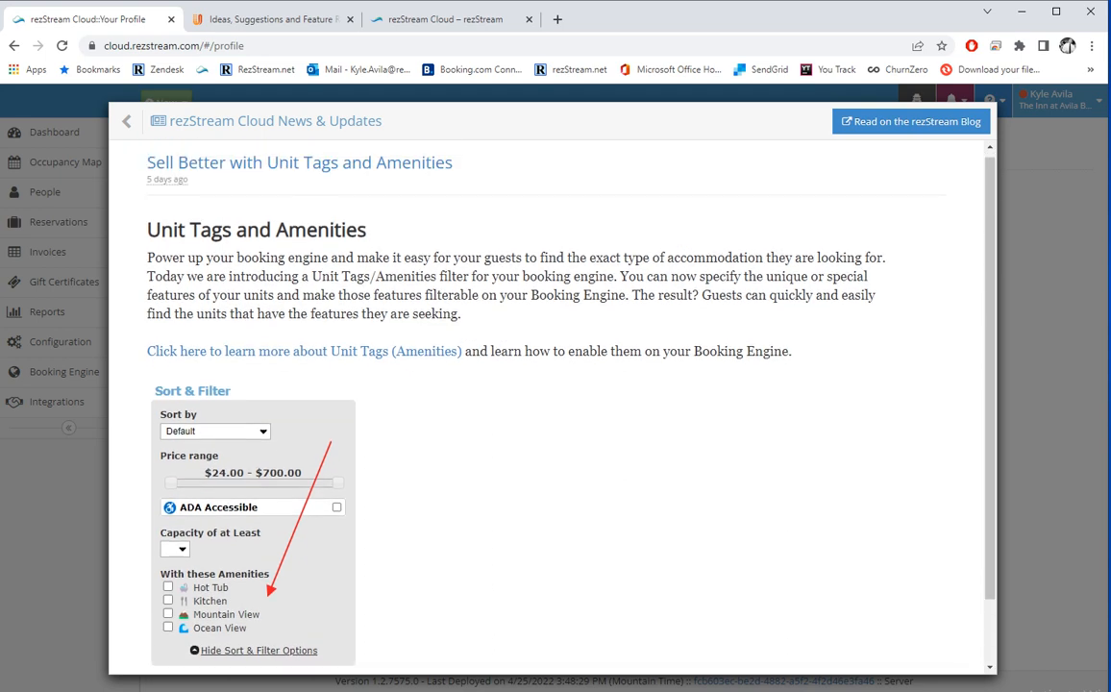
{"action": "left_click", "coordinate": [126, 120]}
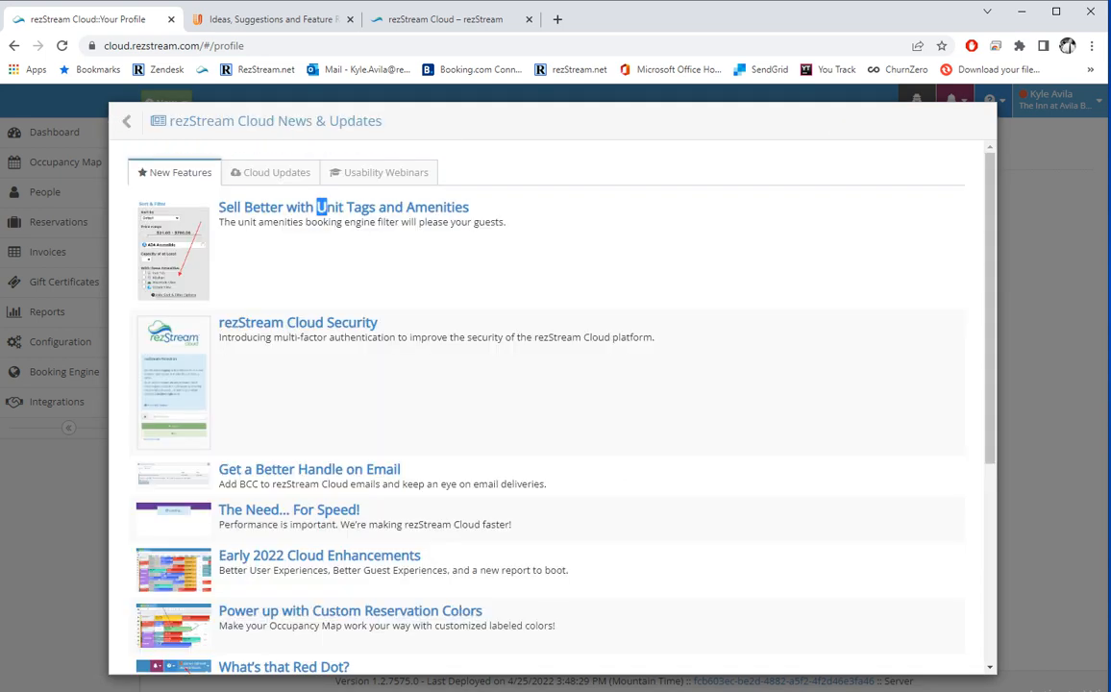
Browse the Cloud Updates and Usability Webinars lists, close the news window, and return to the dashboard.
{"action": "left_click", "coordinate": [270, 172]}
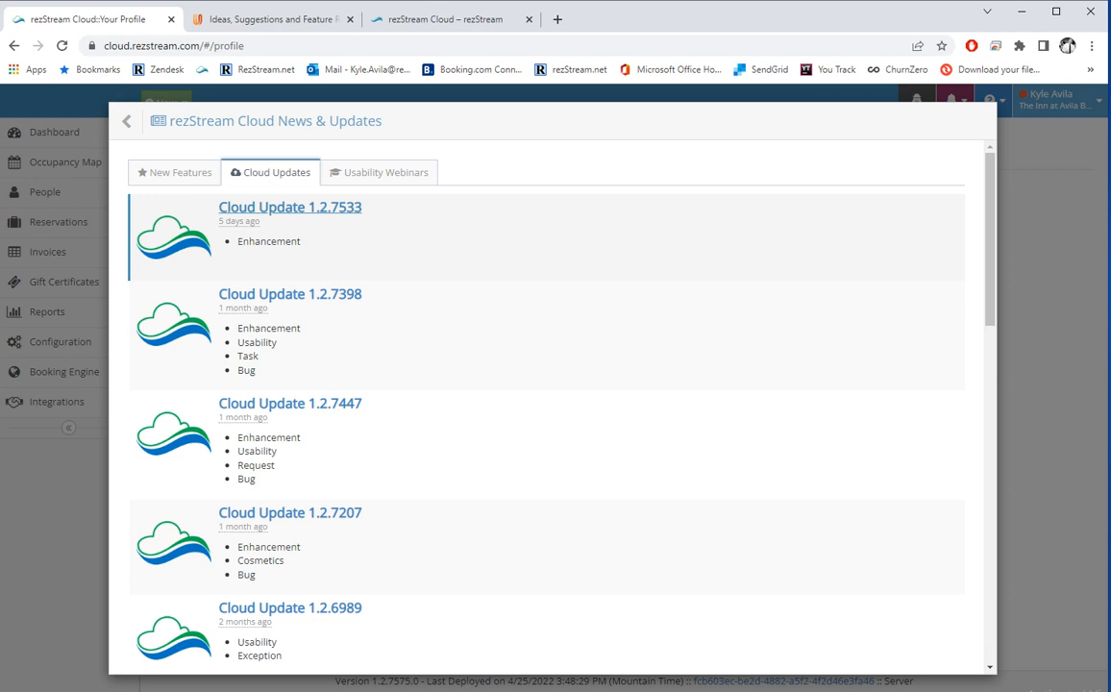
{"action": "left_click", "coordinate": [347, 172]}
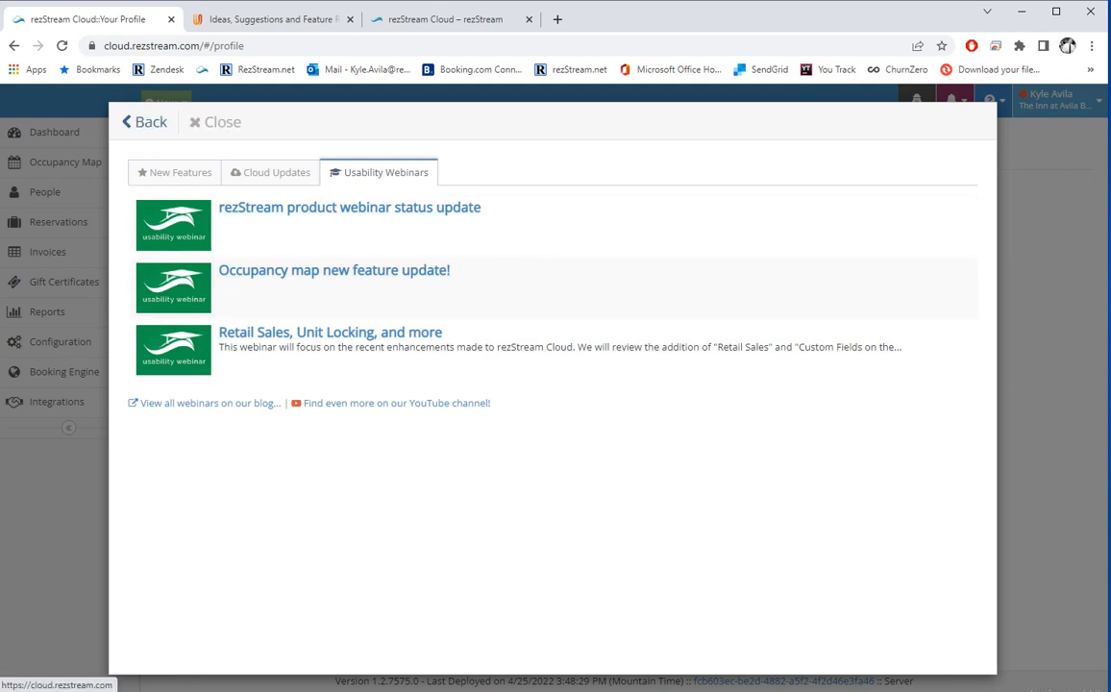
{"action": "left_click", "coordinate": [134, 123]}
{"action": "left_click", "coordinate": [54, 132]}
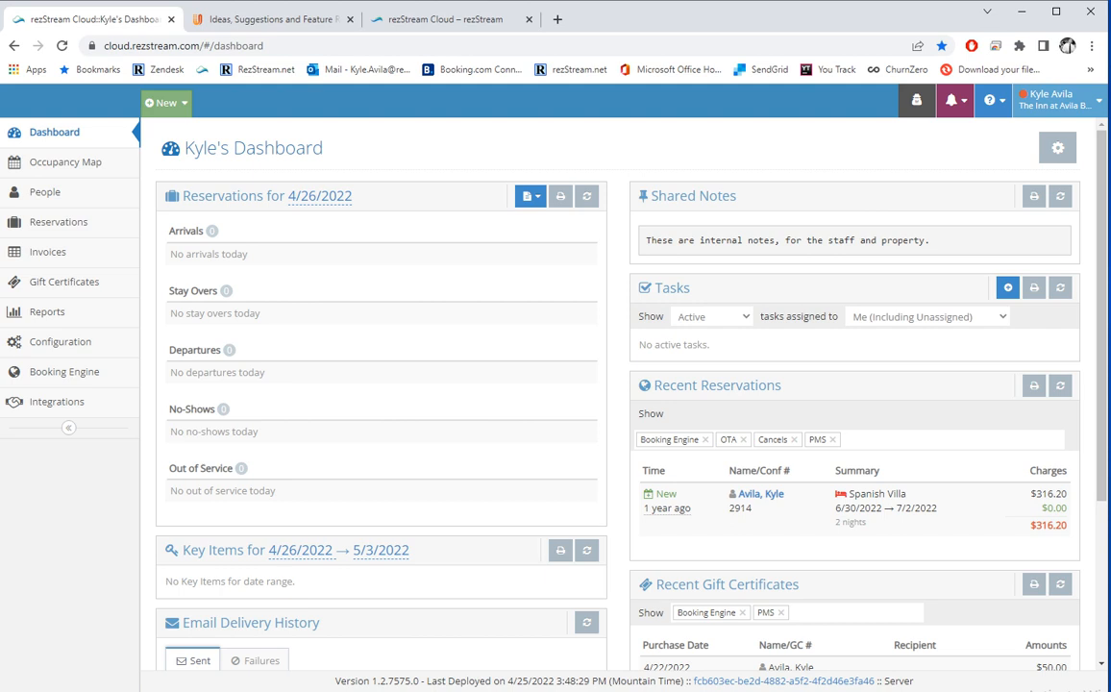
Append 'Notes' to the dashboard's shared staff notes and save them.
{"action": "left_click", "coordinate": [787, 240]}
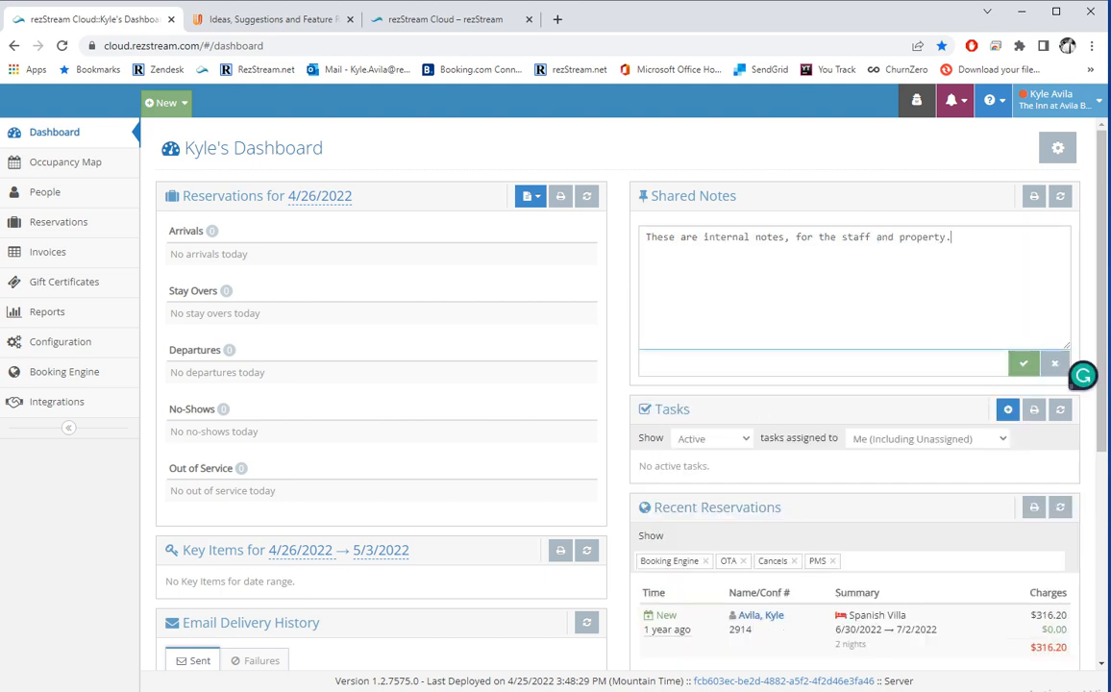
{"action": "type", "text": "Notes"}
{"action": "key", "text": "Tab"}
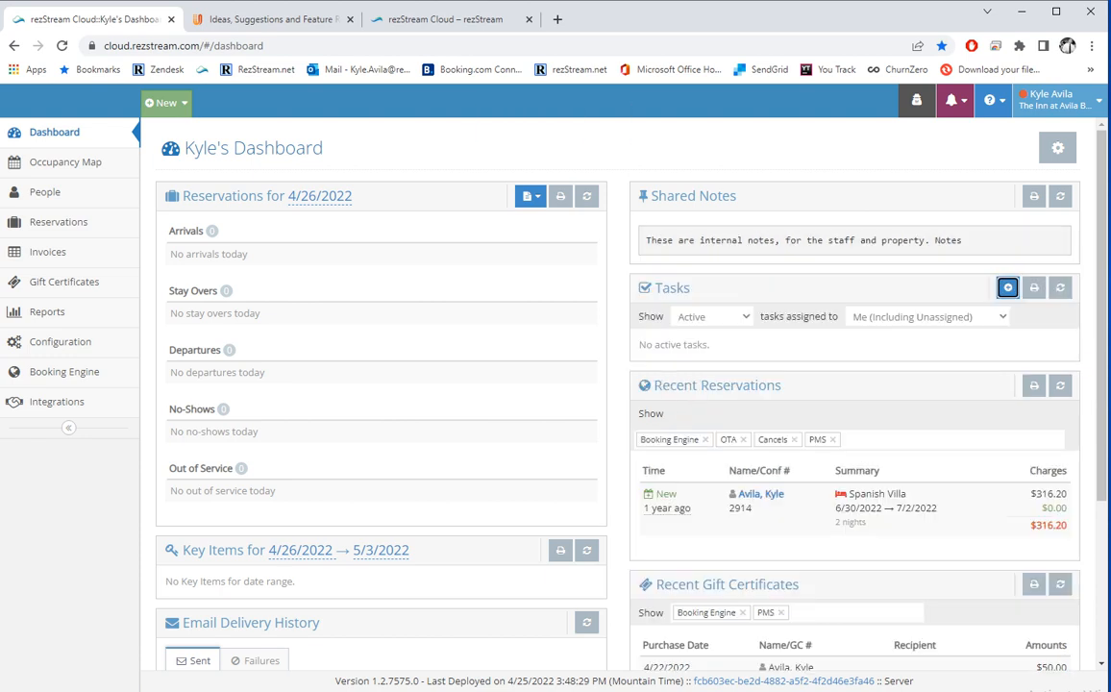
{"action": "left_click", "coordinate": [909, 246]}
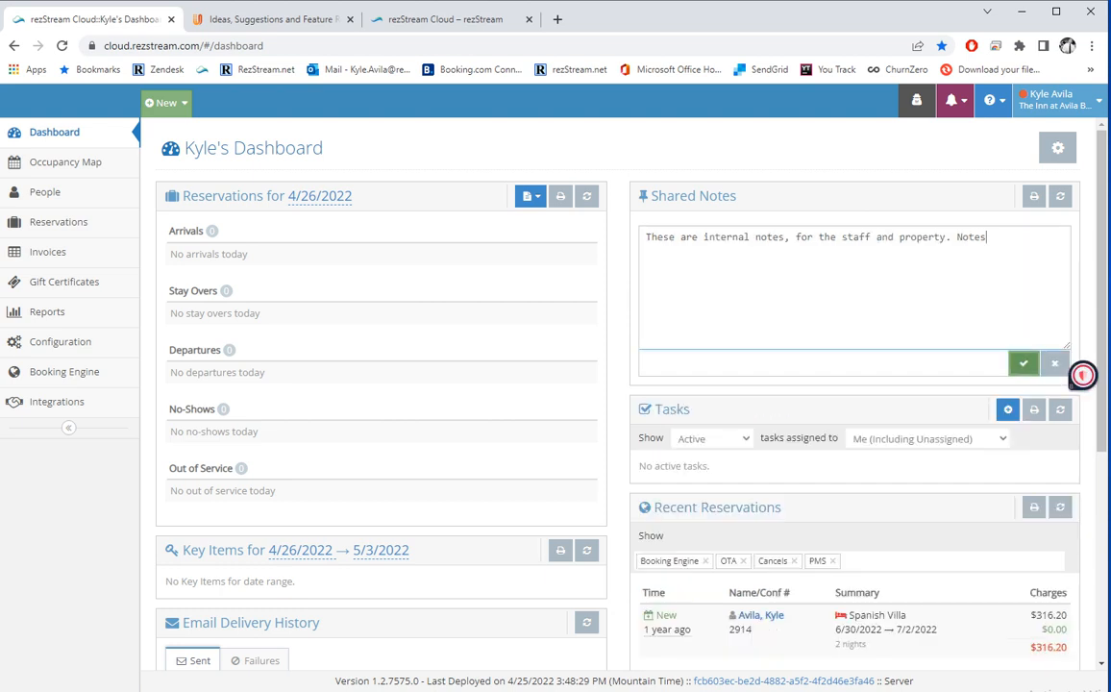
{"action": "scroll", "coordinate": [1082, 374], "scroll_direction": "down", "scroll_amount": 2}
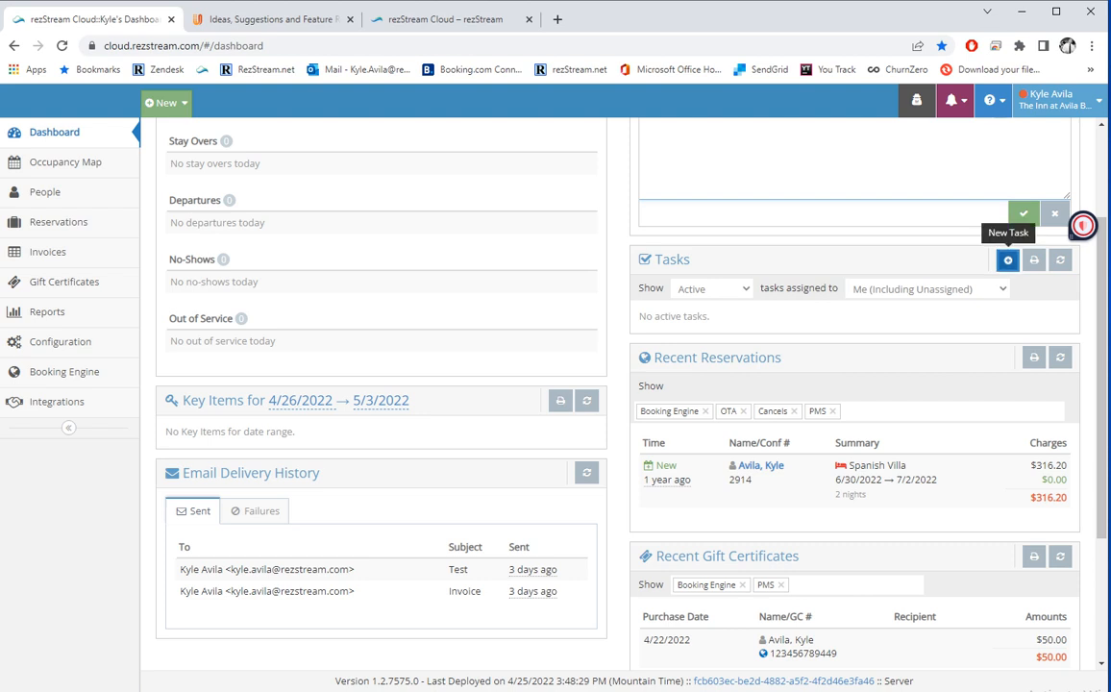
Start a new task named 'New Task' with the note 'Notes'.
{"action": "left_click", "coordinate": [1007, 259]}
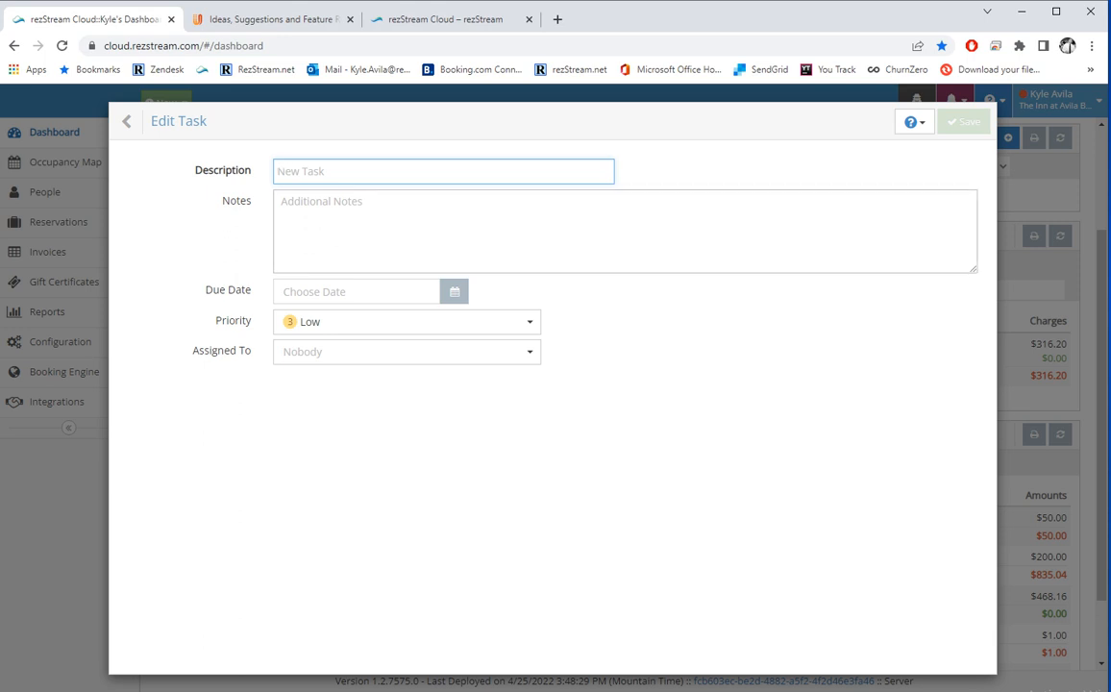
{"action": "type", "text": "New Task"}
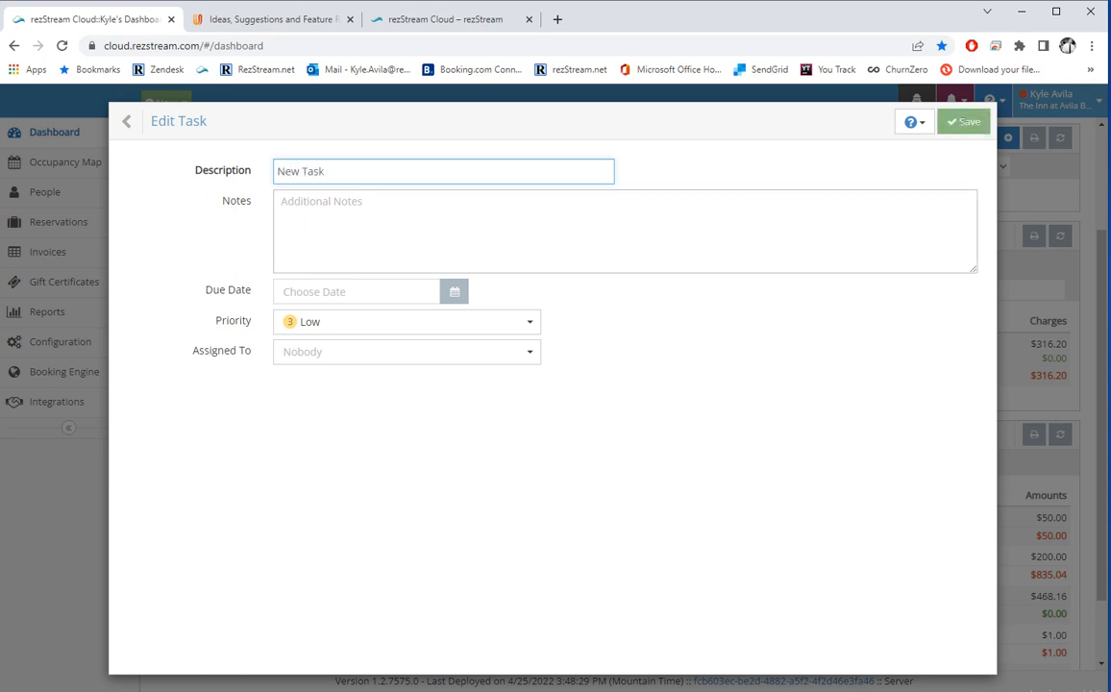
{"action": "key", "text": "Tab"}
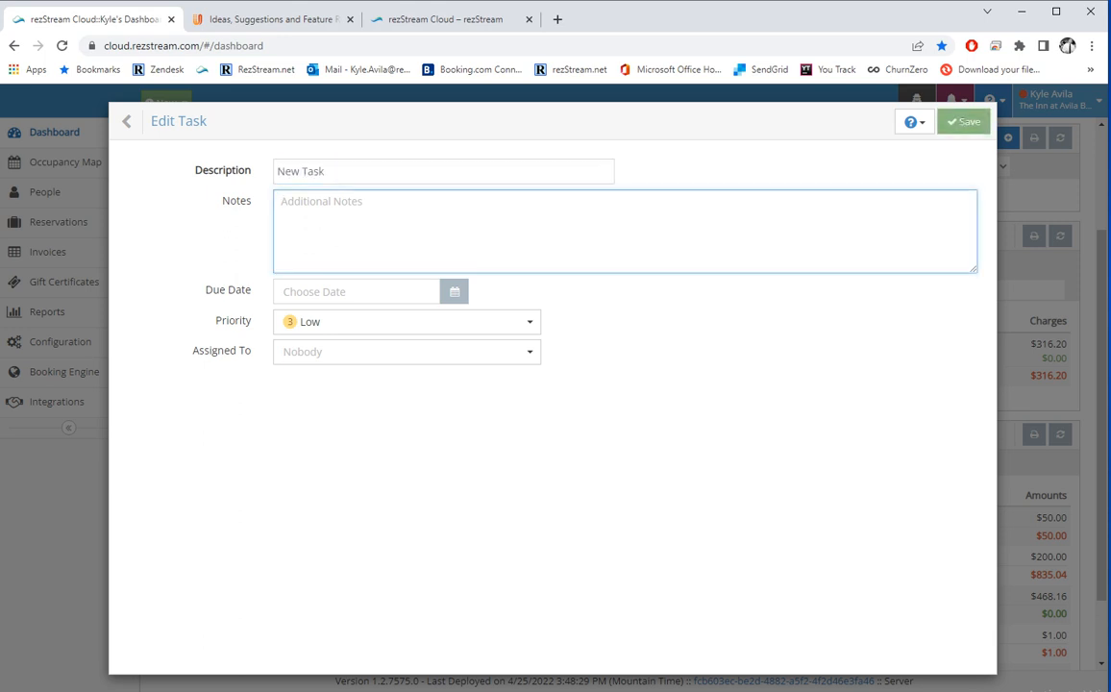
{"action": "type", "text": "Notes"}
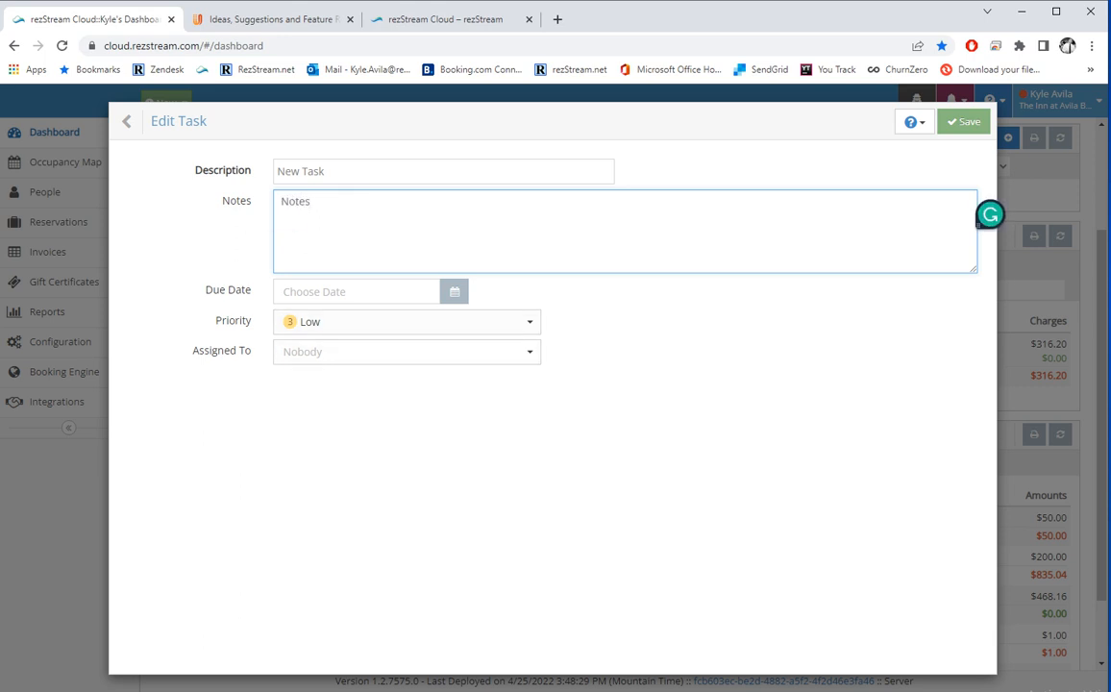
Set the task due 4/26/2022, Low priority, assigned to Nobody, and save it.
{"action": "left_click", "coordinate": [454, 291]}
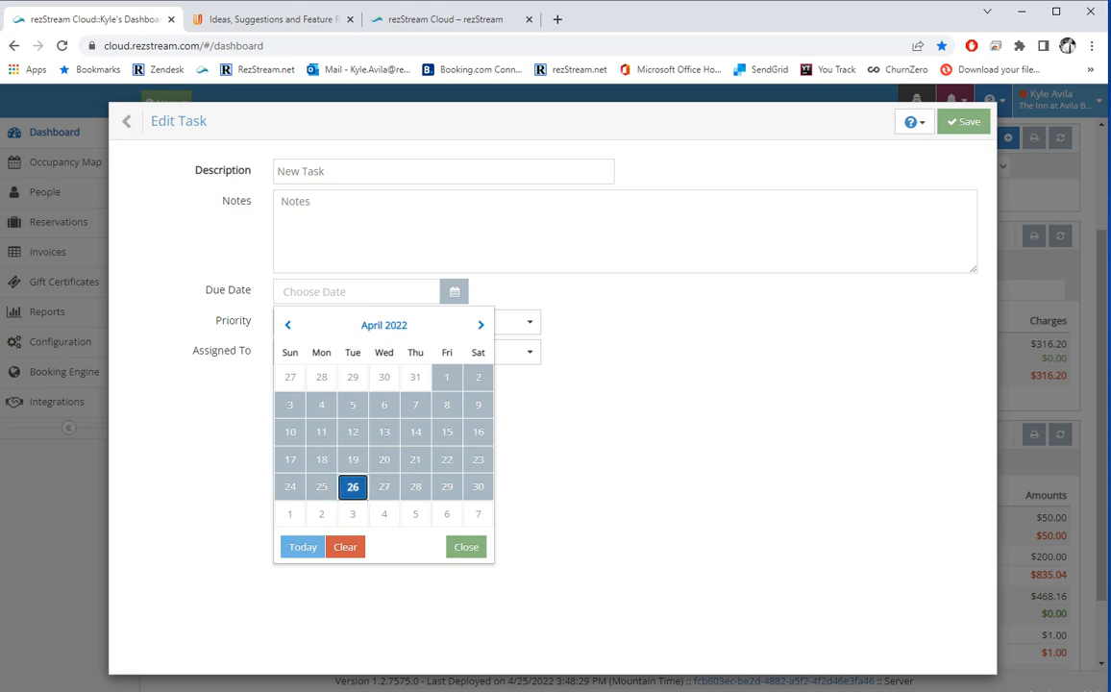
{"action": "left_click", "coordinate": [353, 486]}
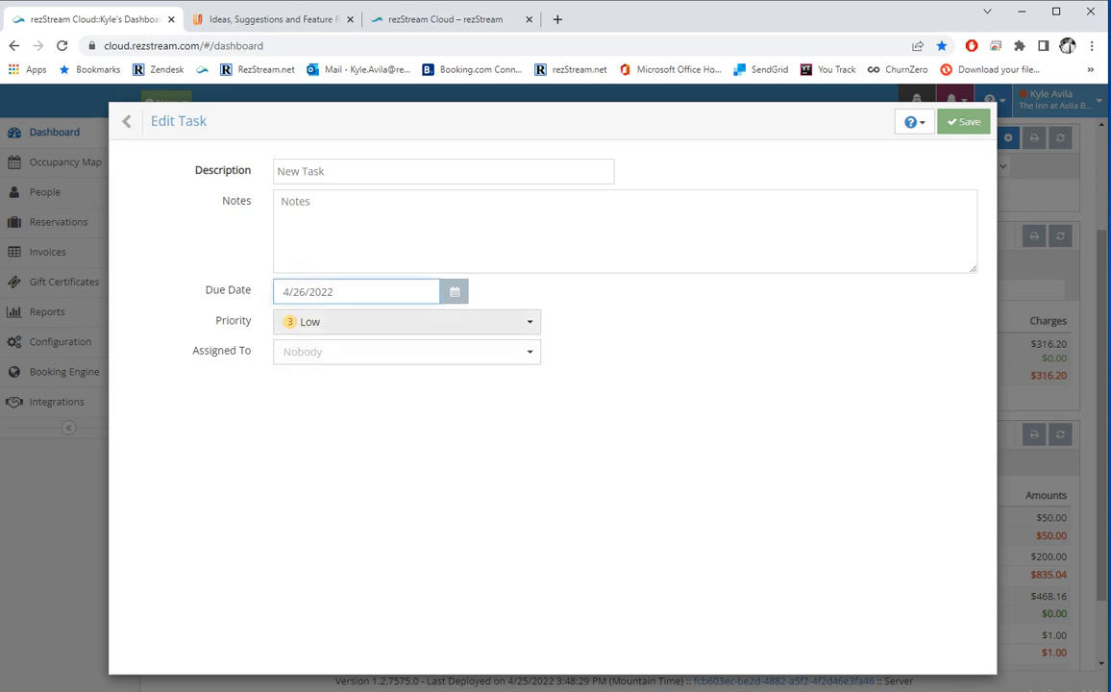
{"action": "left_click", "coordinate": [406, 322]}
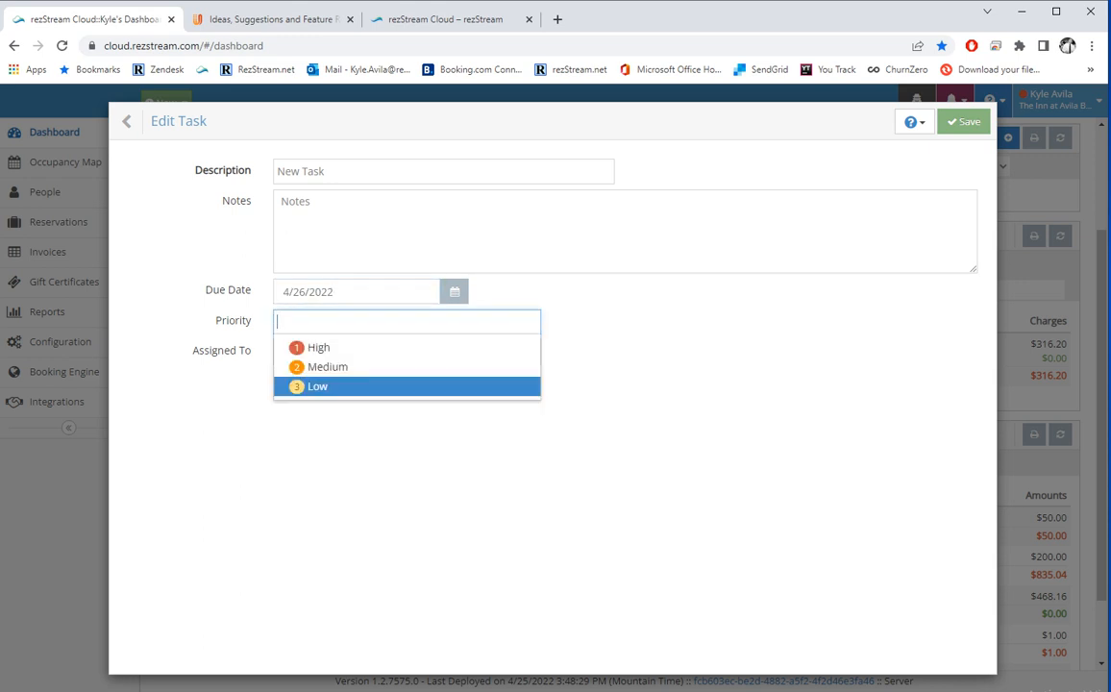
{"action": "left_click", "coordinate": [318, 387]}
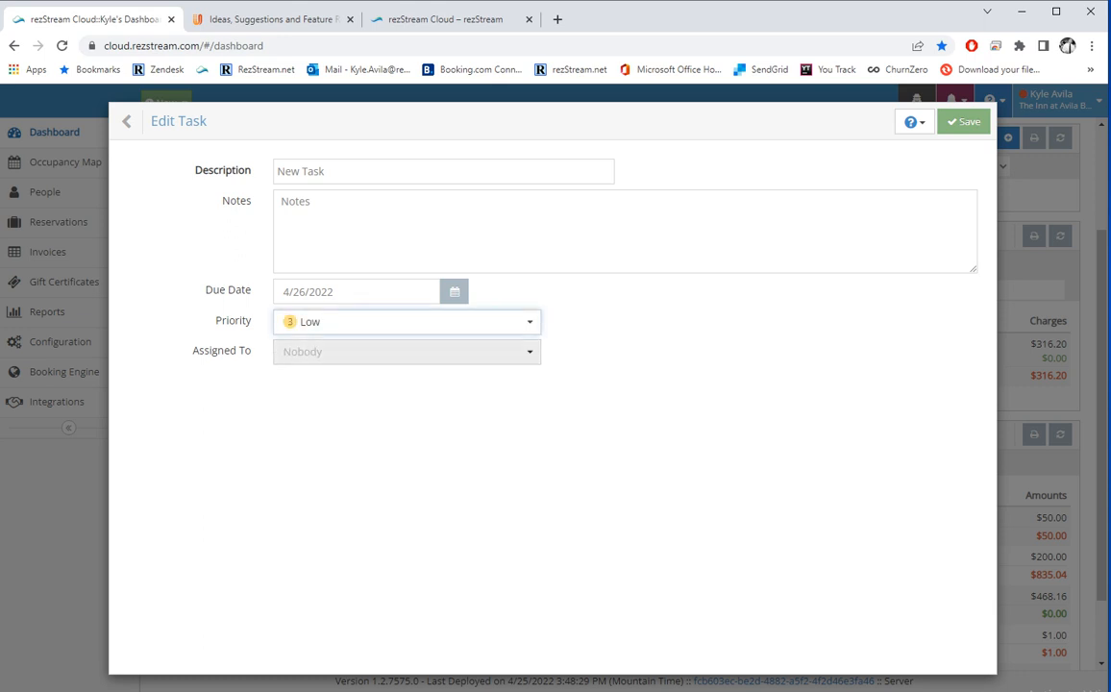
{"action": "left_click", "coordinate": [407, 352]}
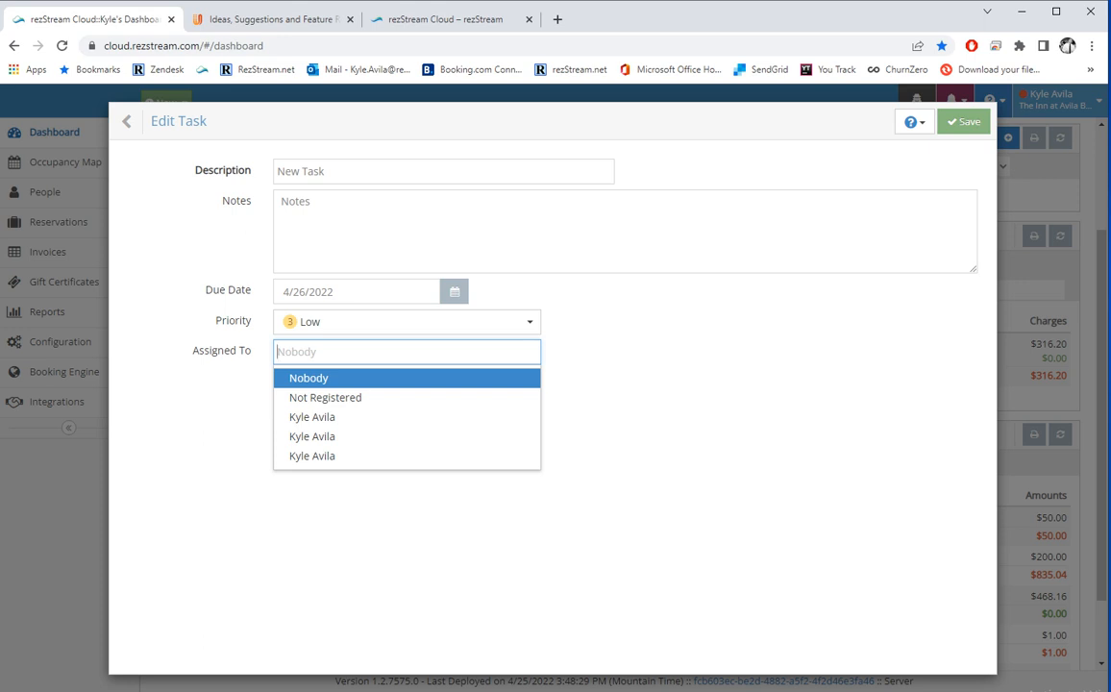
{"action": "left_click", "coordinate": [406, 378]}
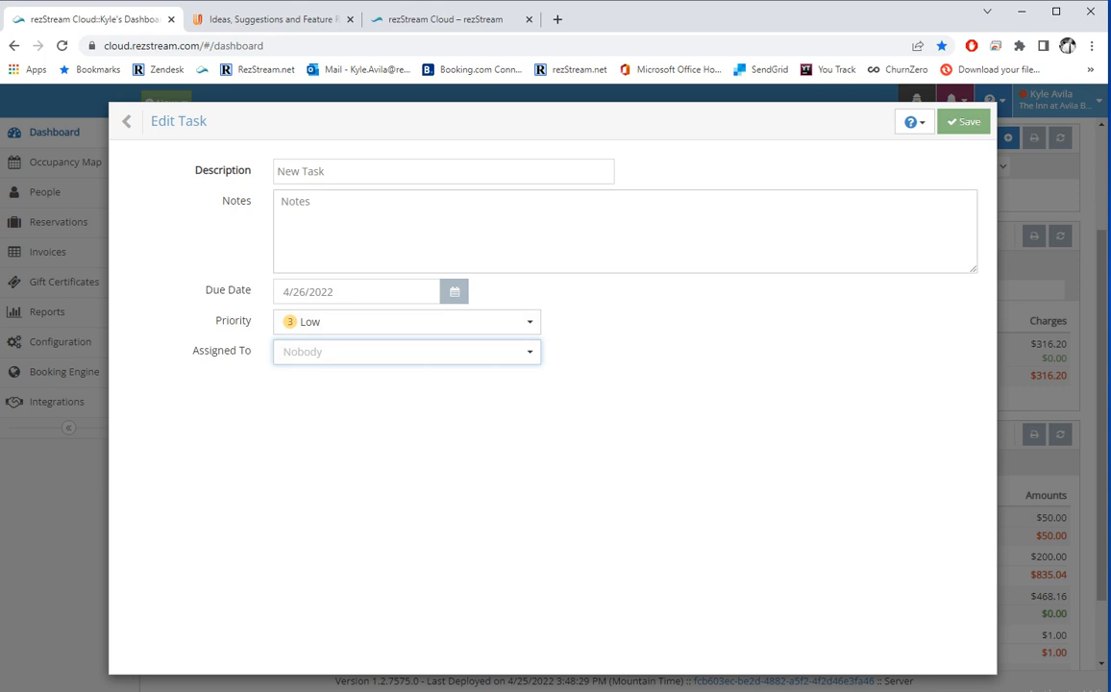
{"action": "left_click", "coordinate": [962, 123]}
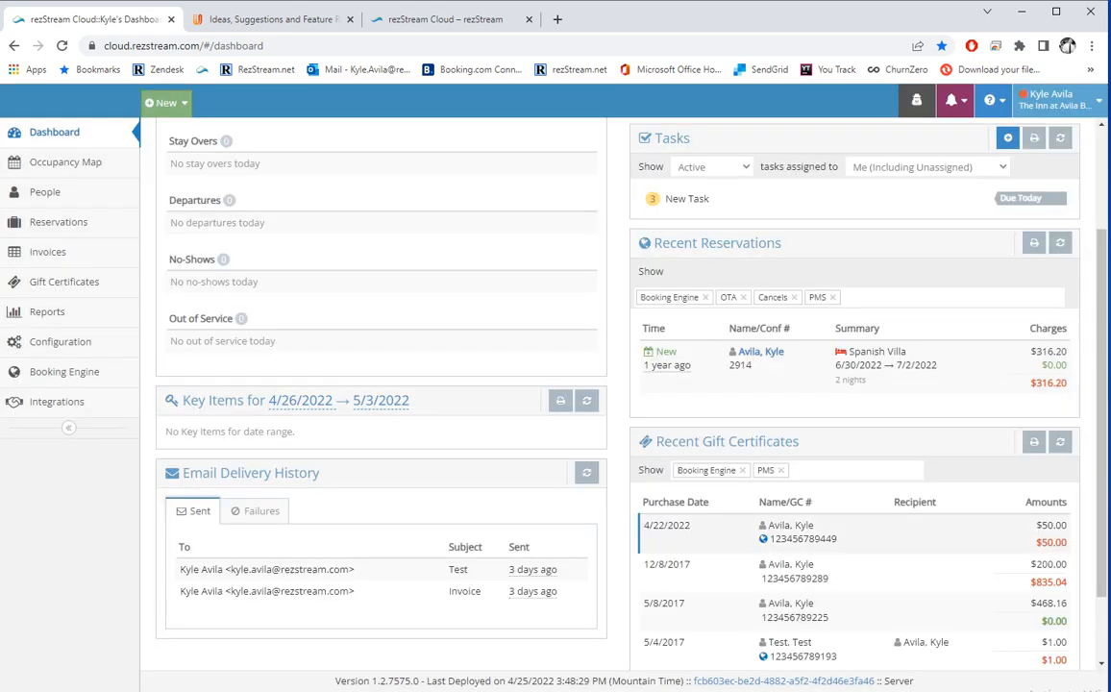
{"action": "scroll", "coordinate": [853, 365], "scroll_direction": "up", "scroll_amount": 2}
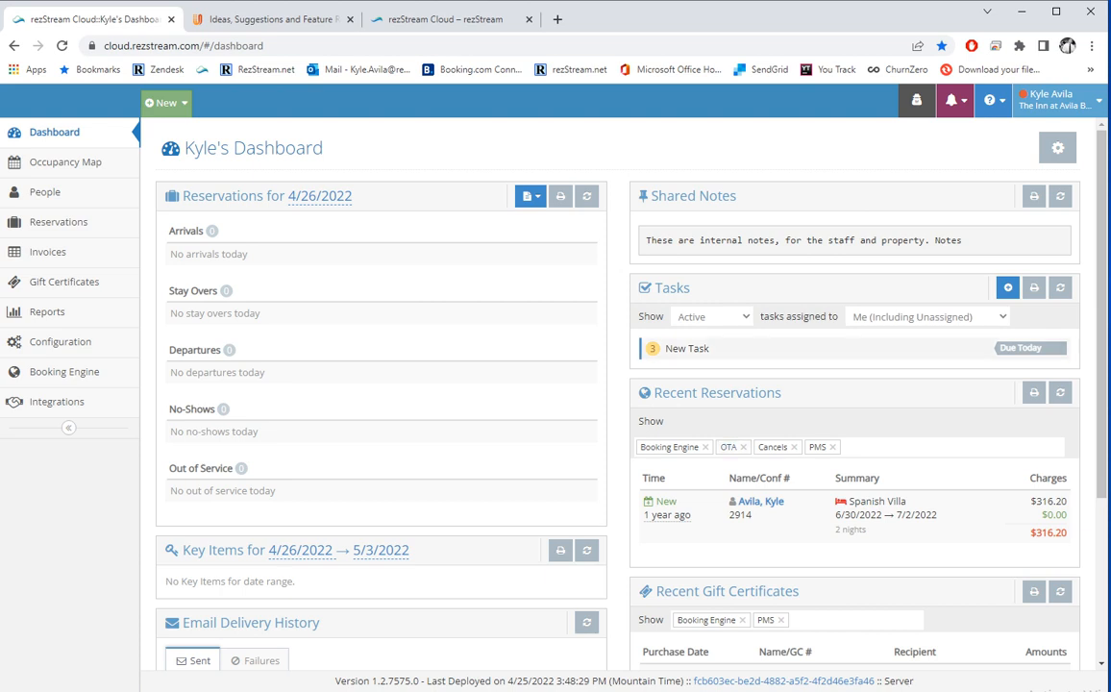
Expand New Task in the Tasks panel and mark it Complete.
{"action": "left_click", "coordinate": [700, 348]}
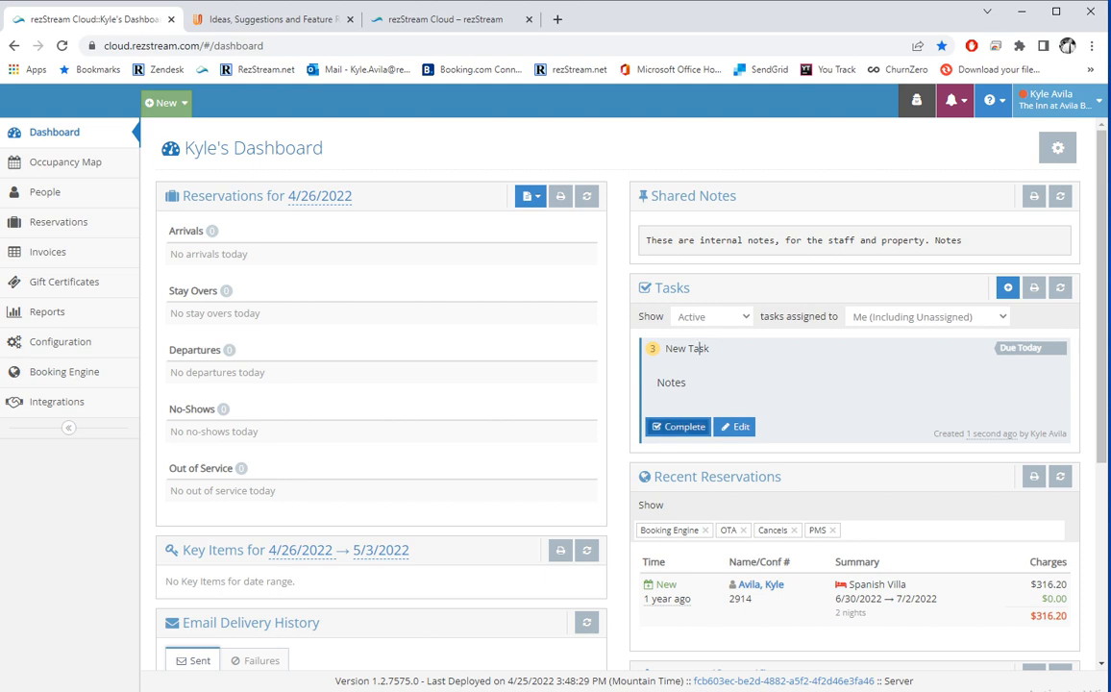
{"action": "left_click", "coordinate": [678, 425]}
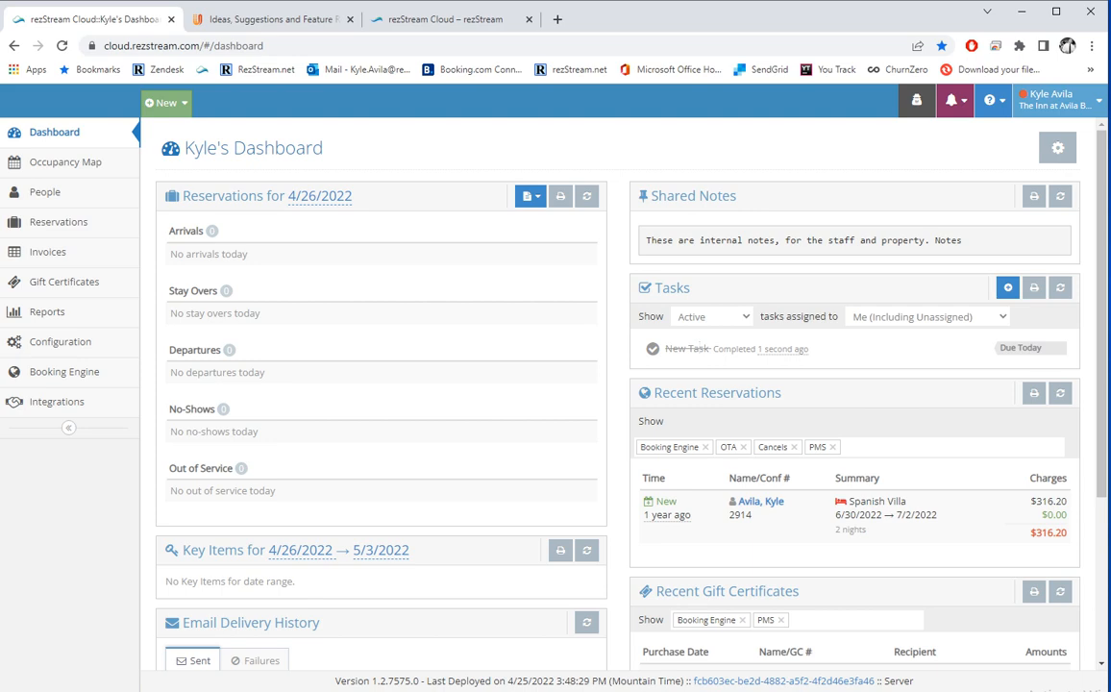
{"action": "scroll", "coordinate": [615, 384], "scroll_direction": "down", "scroll_amount": 3}
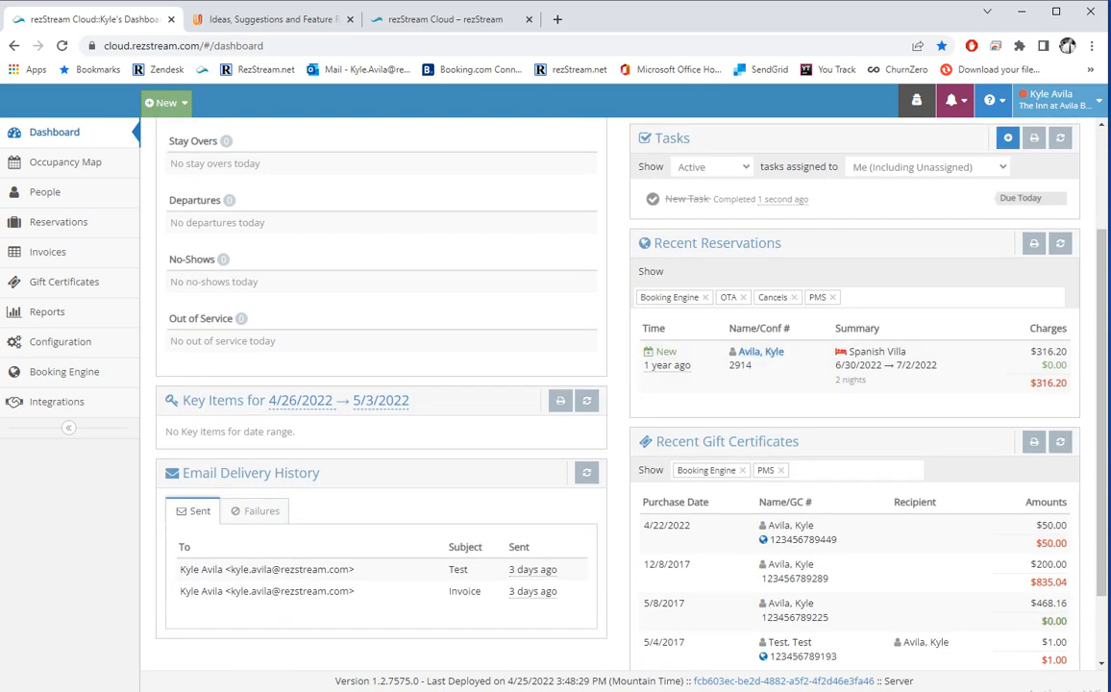
{"action": "scroll", "coordinate": [615, 384], "scroll_direction": "up", "scroll_amount": 2}
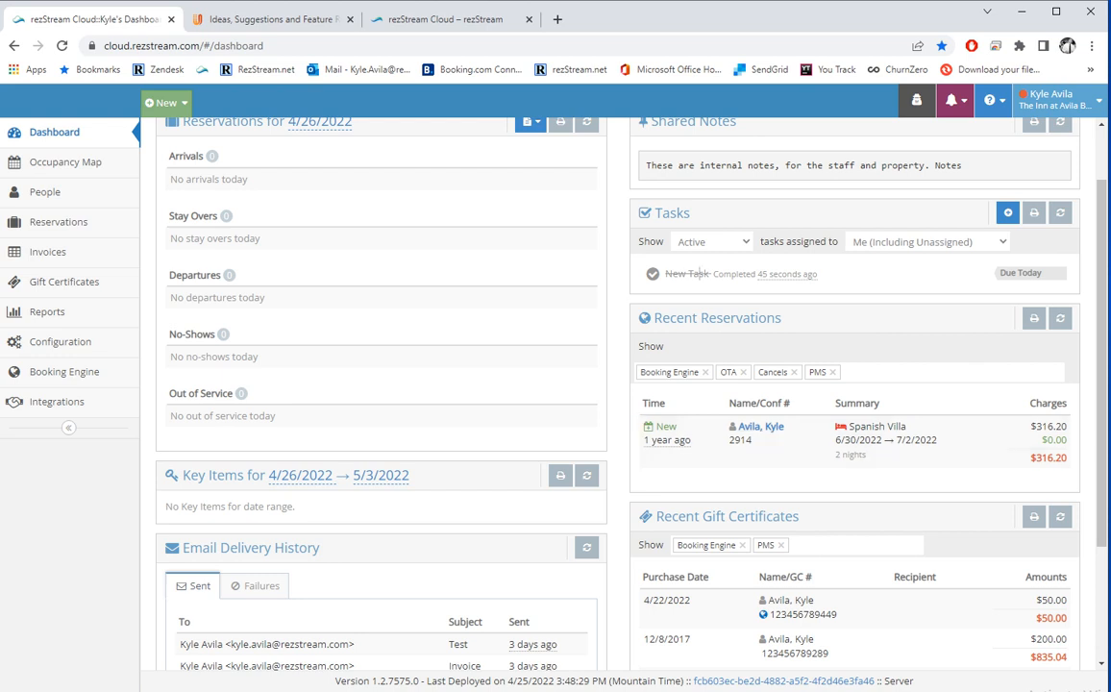
Go to the Gift Certificates list and add a new gift certificate.
{"action": "scroll", "coordinate": [693, 273], "scroll_direction": "down", "scroll_amount": 1}
{"action": "scroll", "coordinate": [698, 198], "scroll_direction": "down", "scroll_amount": 1}
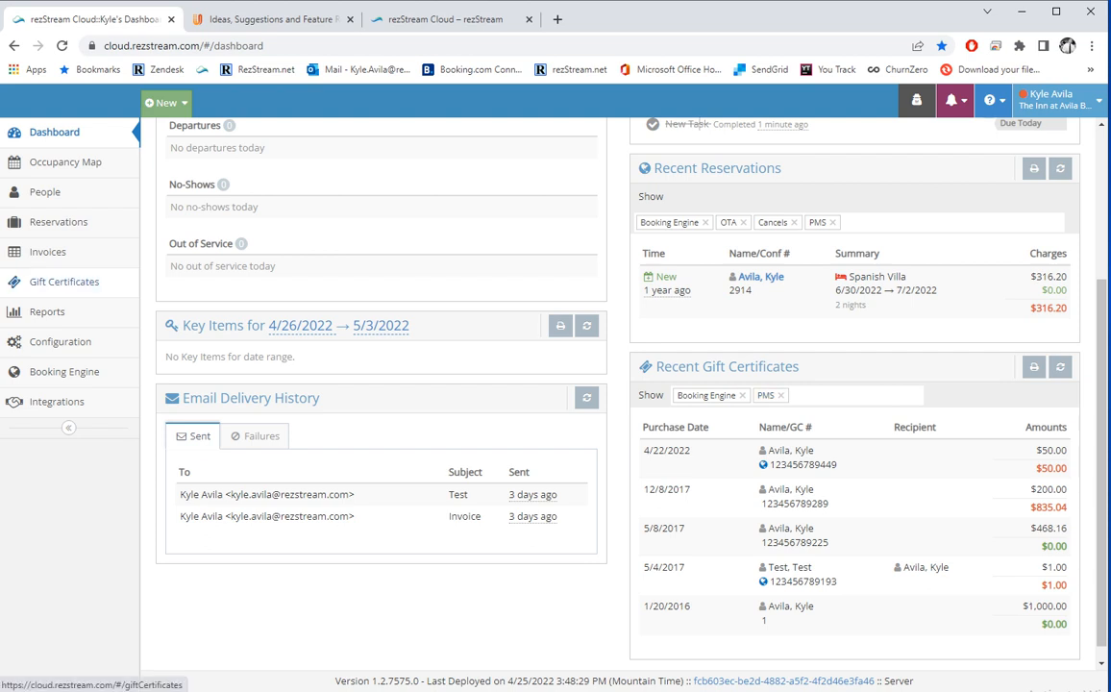
{"action": "left_click", "coordinate": [63, 282]}
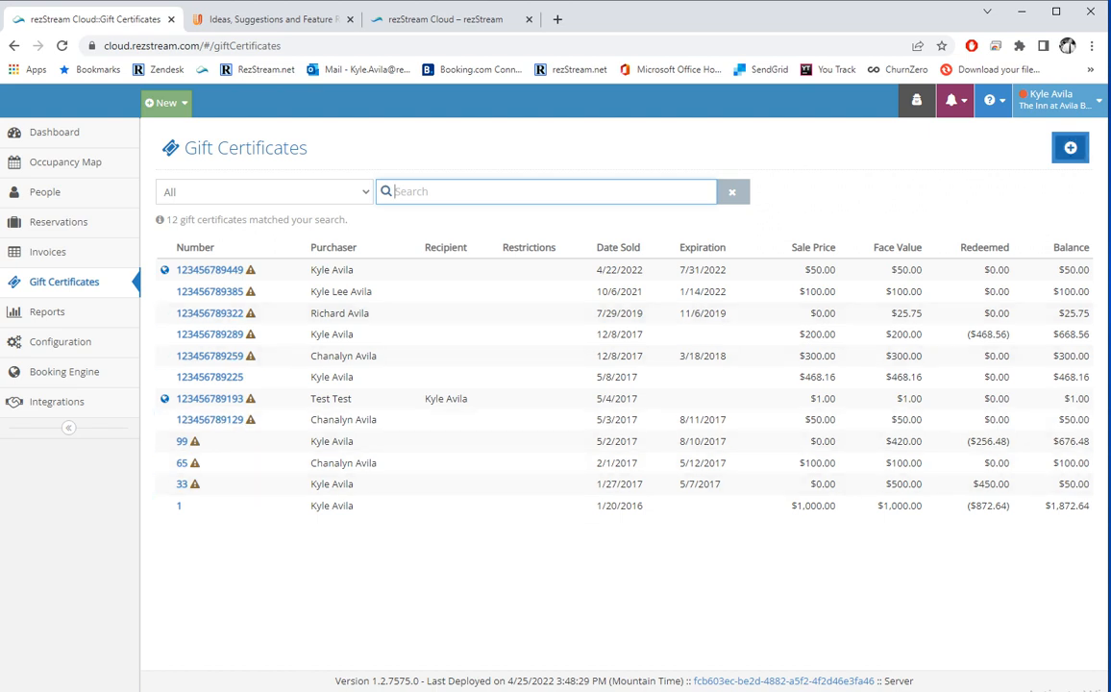
{"action": "left_click", "coordinate": [1069, 148]}
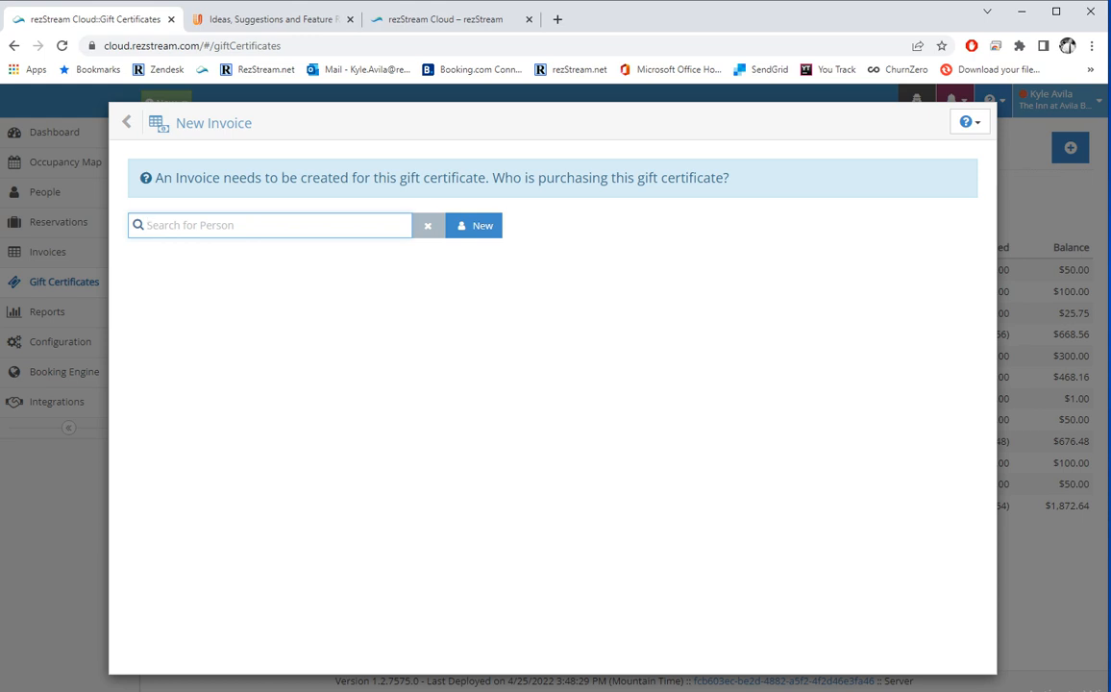
Search for the purchaser by surname, fixing the typo, and pick them from the results.
{"action": "type", "text": "avial"}
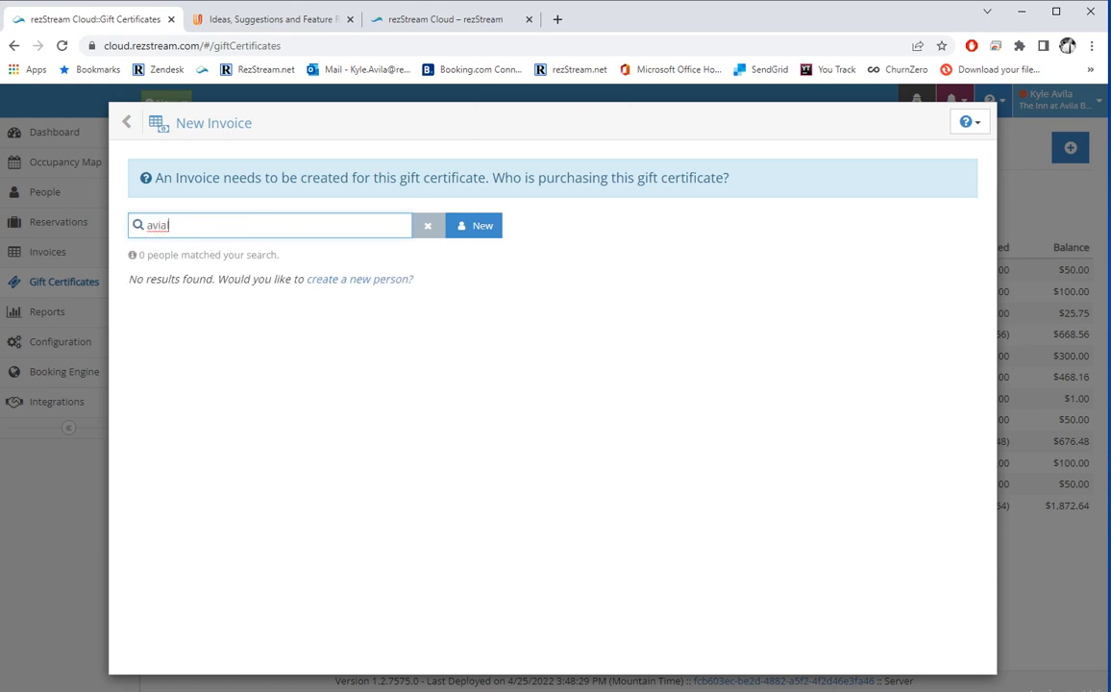
{"action": "key", "text": "BackSpace"}
{"action": "key", "text": "BackSpace"}
{"action": "type", "text": "la"}
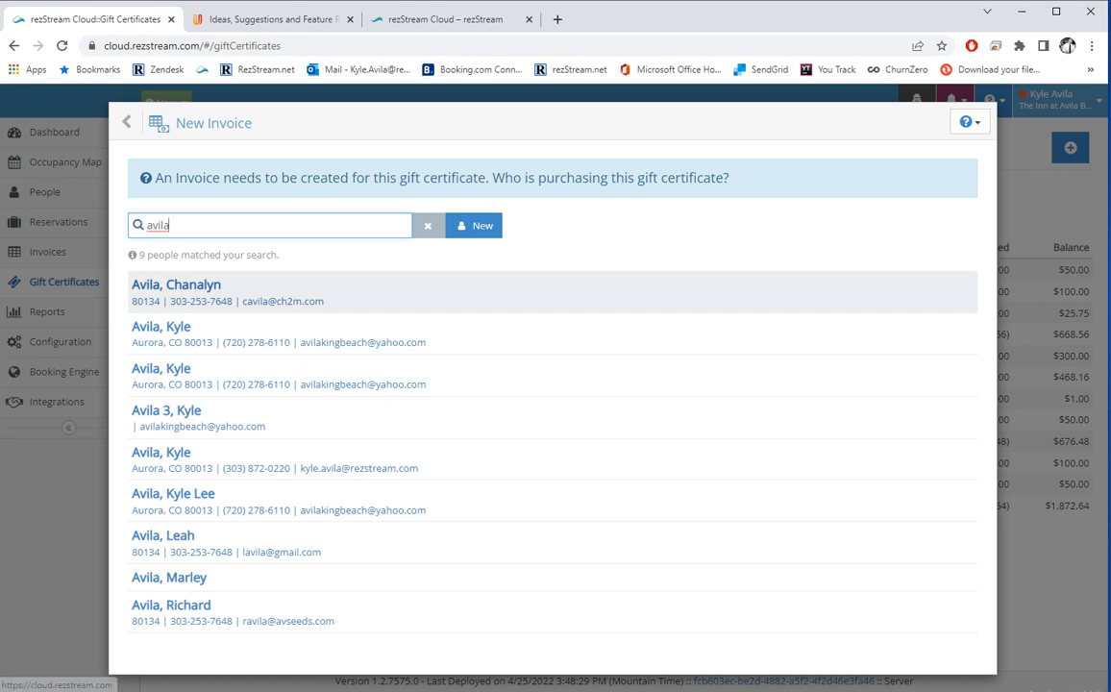
{"action": "left_click", "coordinate": [161, 327]}
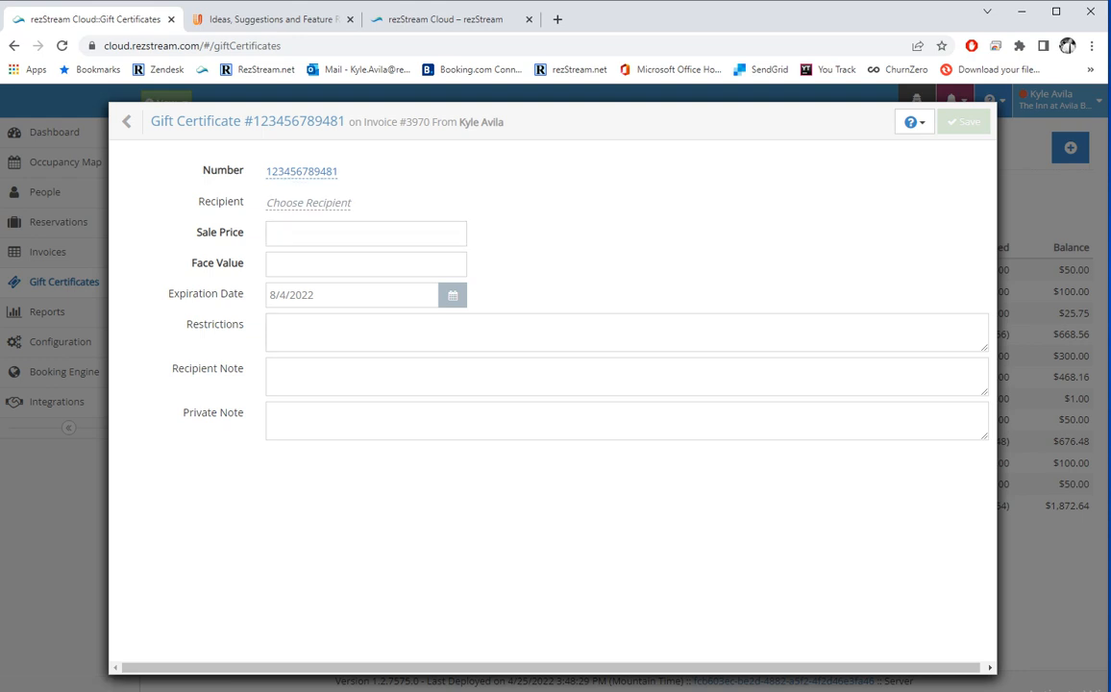
Save the gift certificate with a $100 sale price, keeping the 8/4/2022 expiration.
{"action": "left_click", "coordinate": [365, 233]}
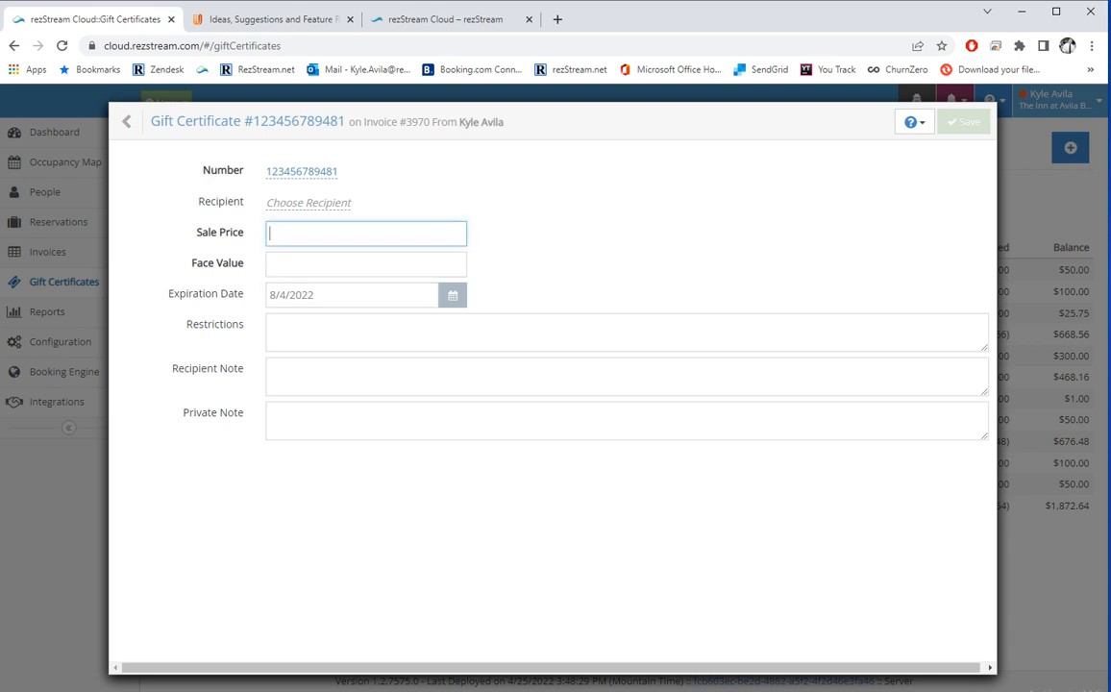
{"action": "type", "text": "100"}
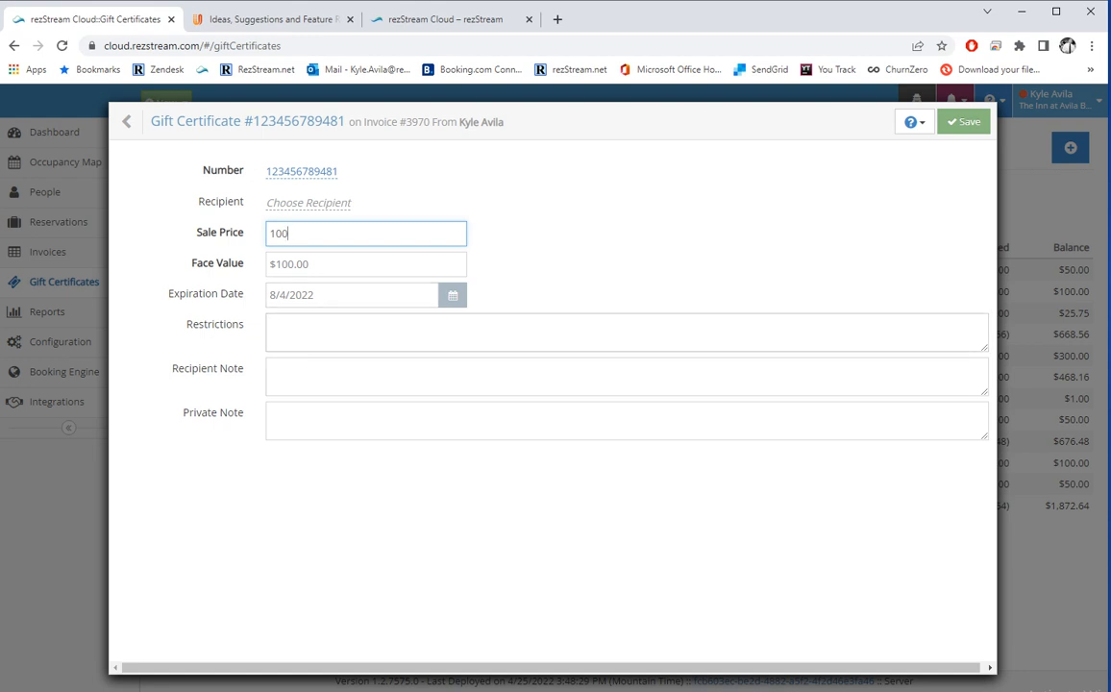
{"action": "key", "text": "Tab"}
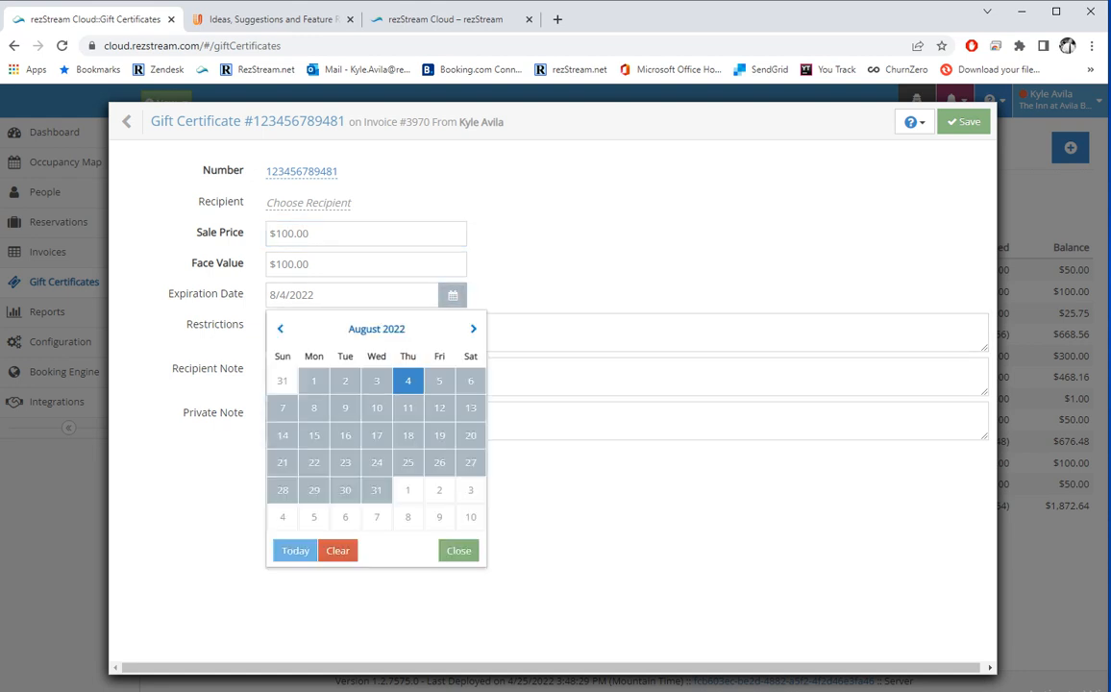
{"action": "left_click", "coordinate": [466, 259]}
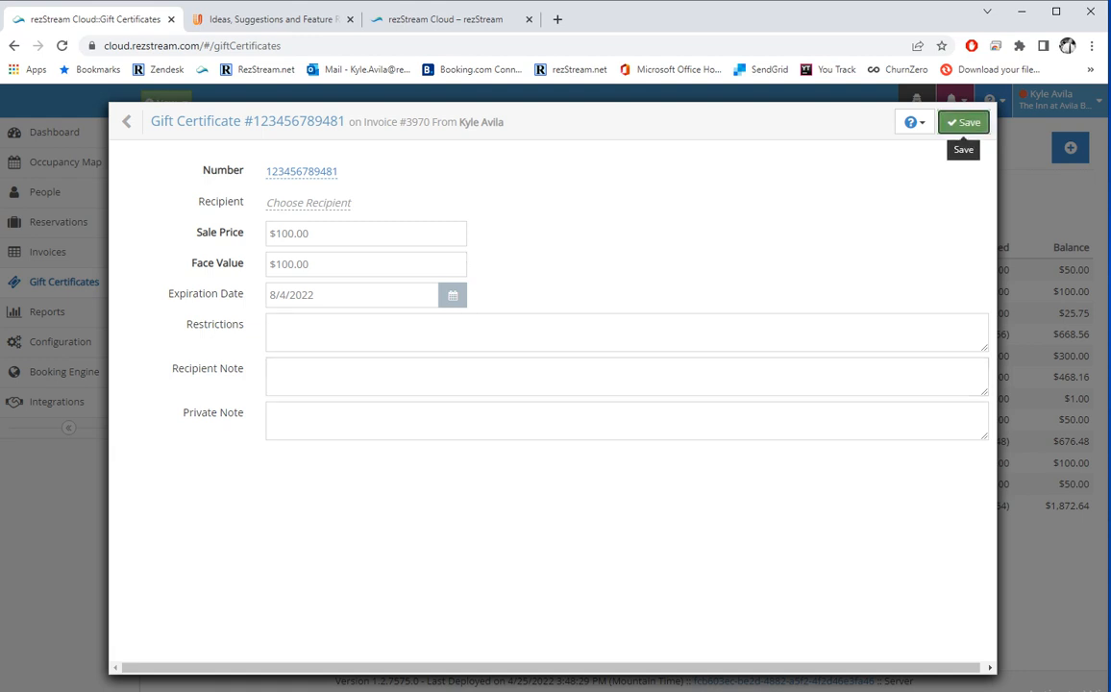
{"action": "left_click", "coordinate": [964, 122]}
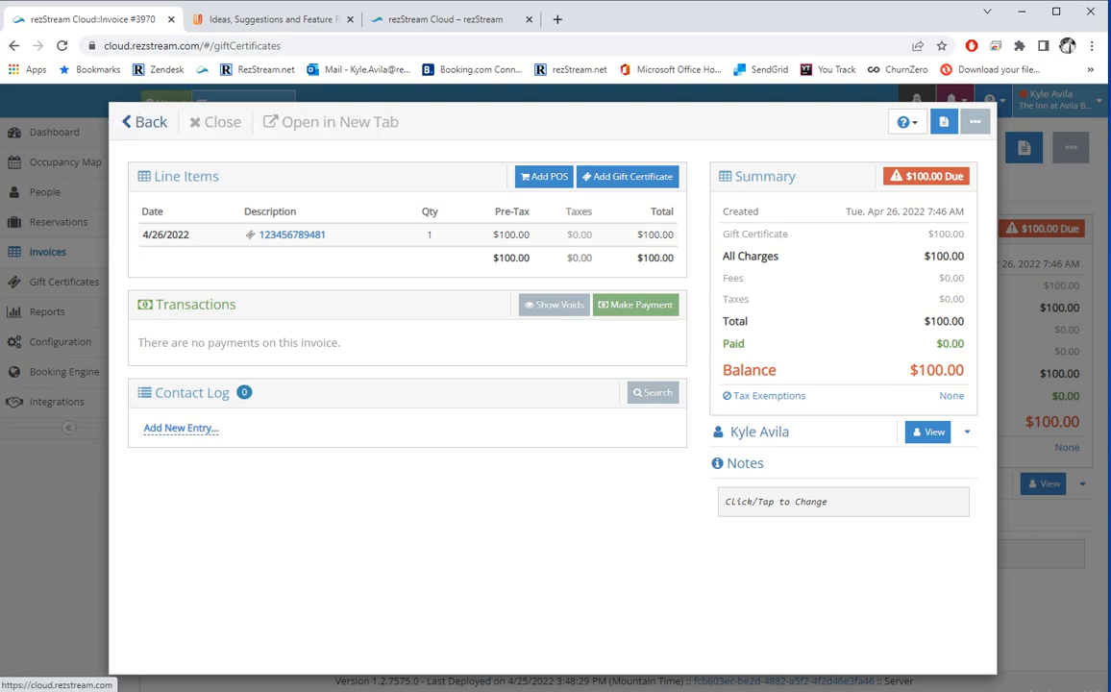
Leave the invoice for the Gift Certificates list and open the new $100.00 certificate.
{"action": "left_click", "coordinate": [138, 123]}
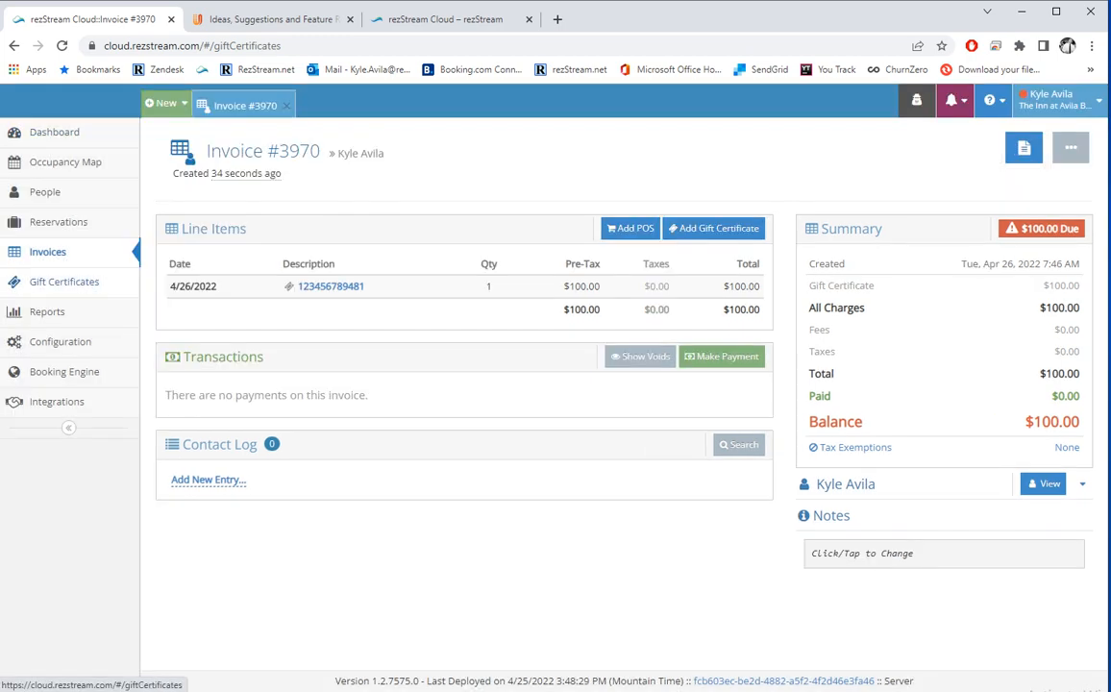
{"action": "left_click", "coordinate": [63, 282]}
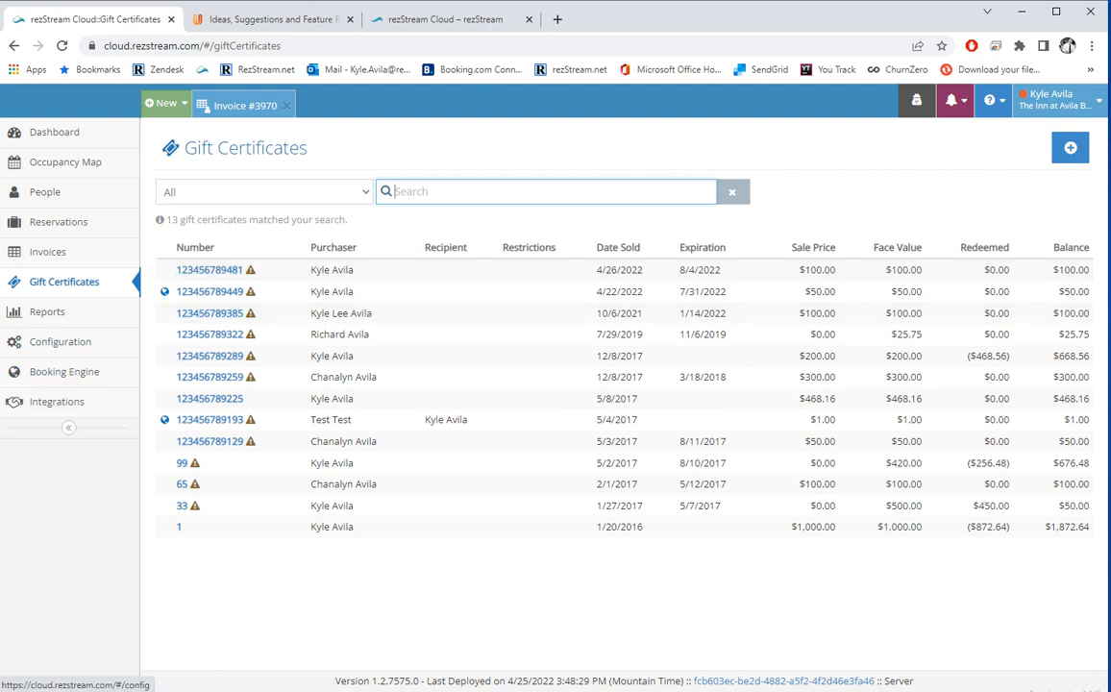
{"action": "left_click", "coordinate": [210, 270]}
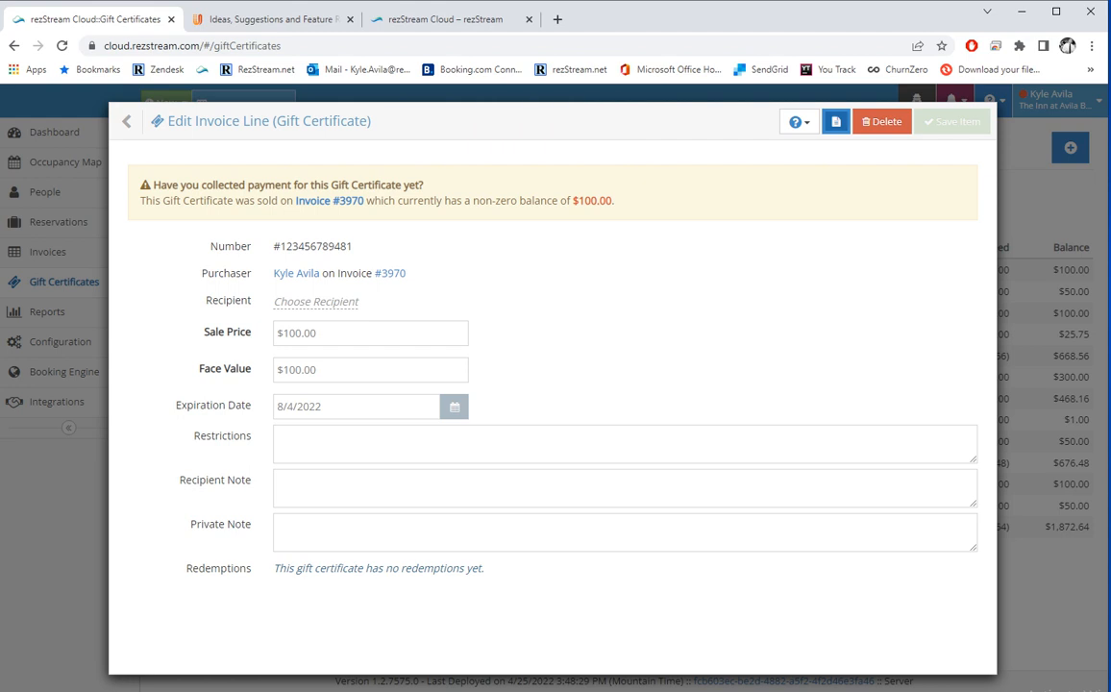
Generate the Lafayette Inn Gift Certificate letter for the $100.00 certificate.
{"action": "left_click", "coordinate": [835, 121]}
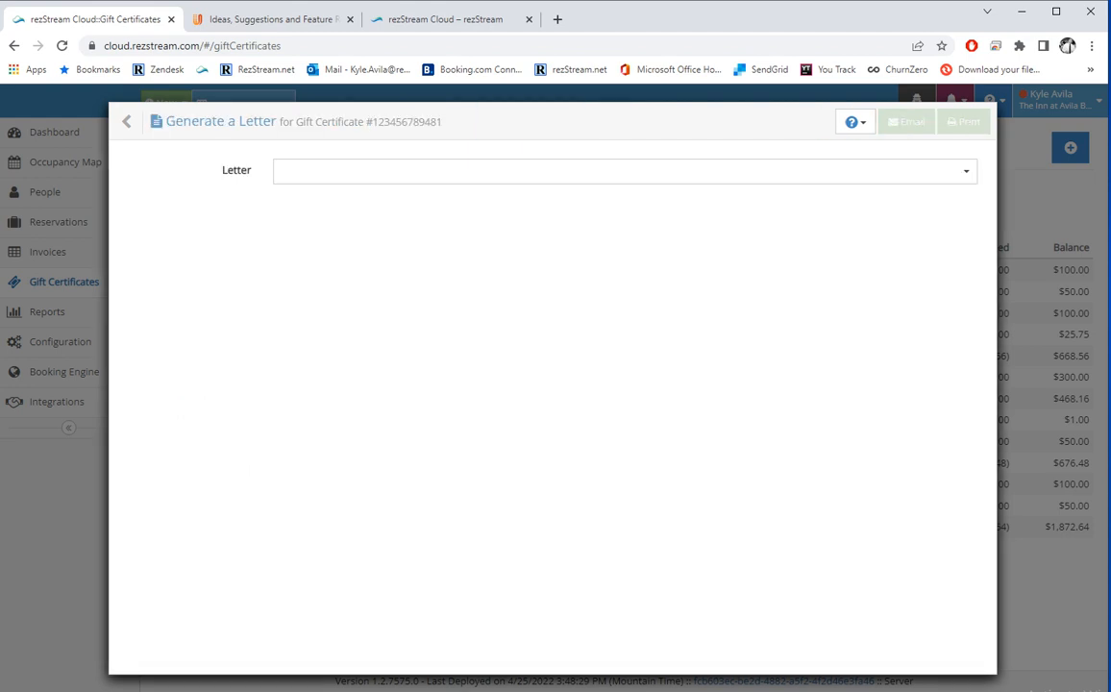
{"action": "type", "text": "gift"}
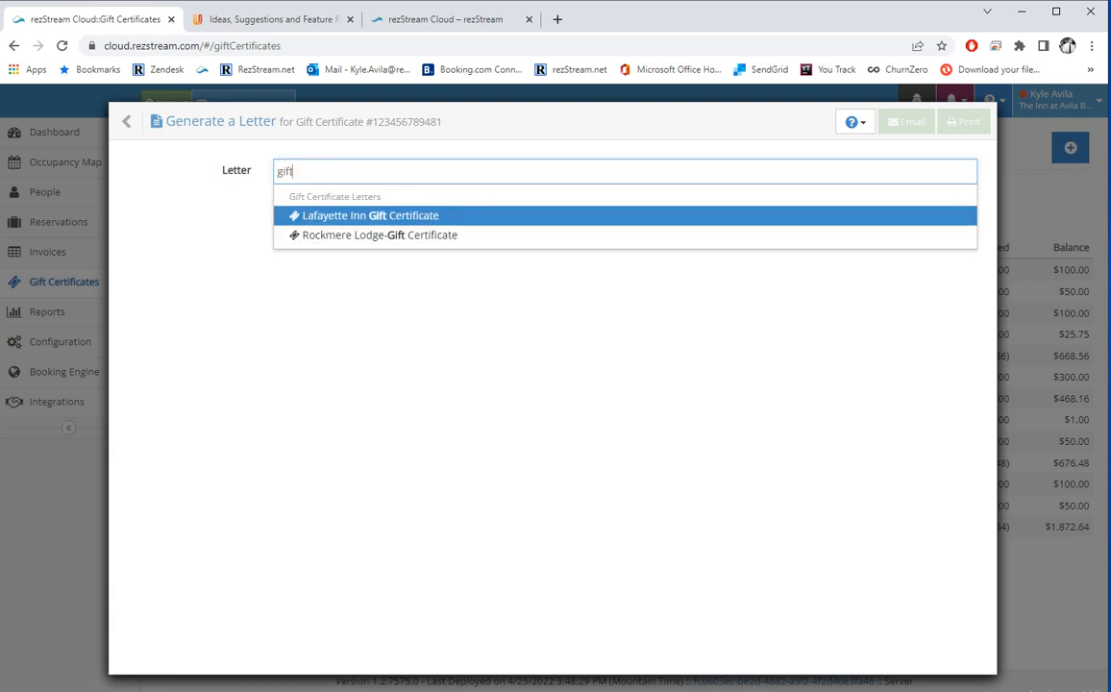
{"action": "key", "text": "Return"}
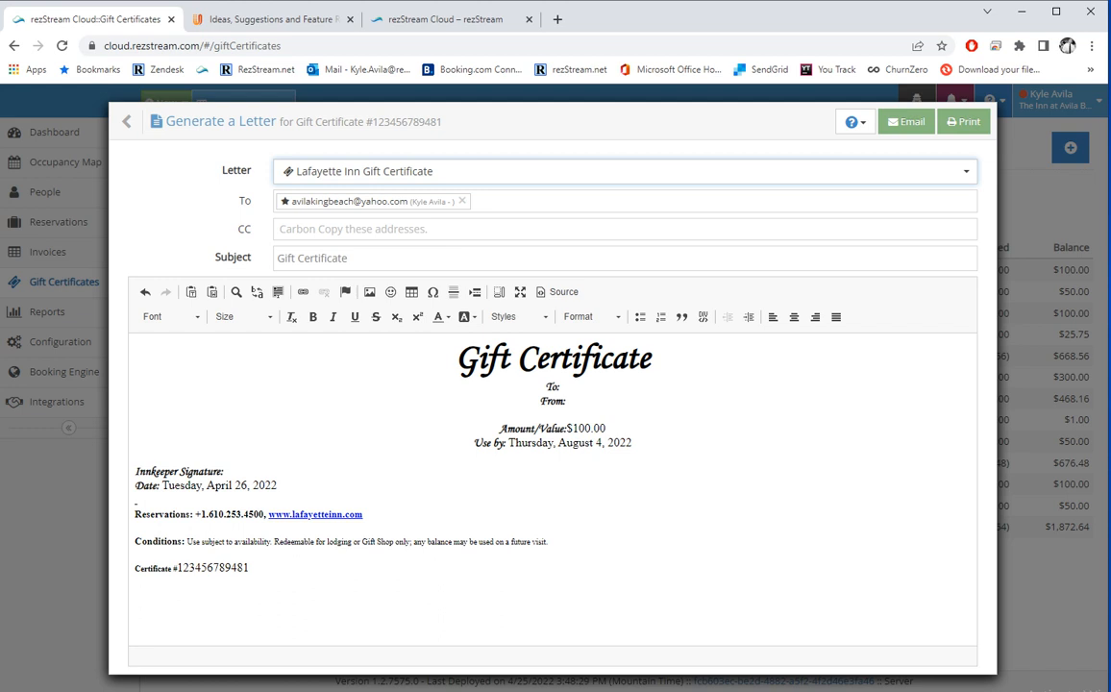
Close the gift certificate details and return to the dashboard.
{"action": "left_click", "coordinate": [145, 122]}
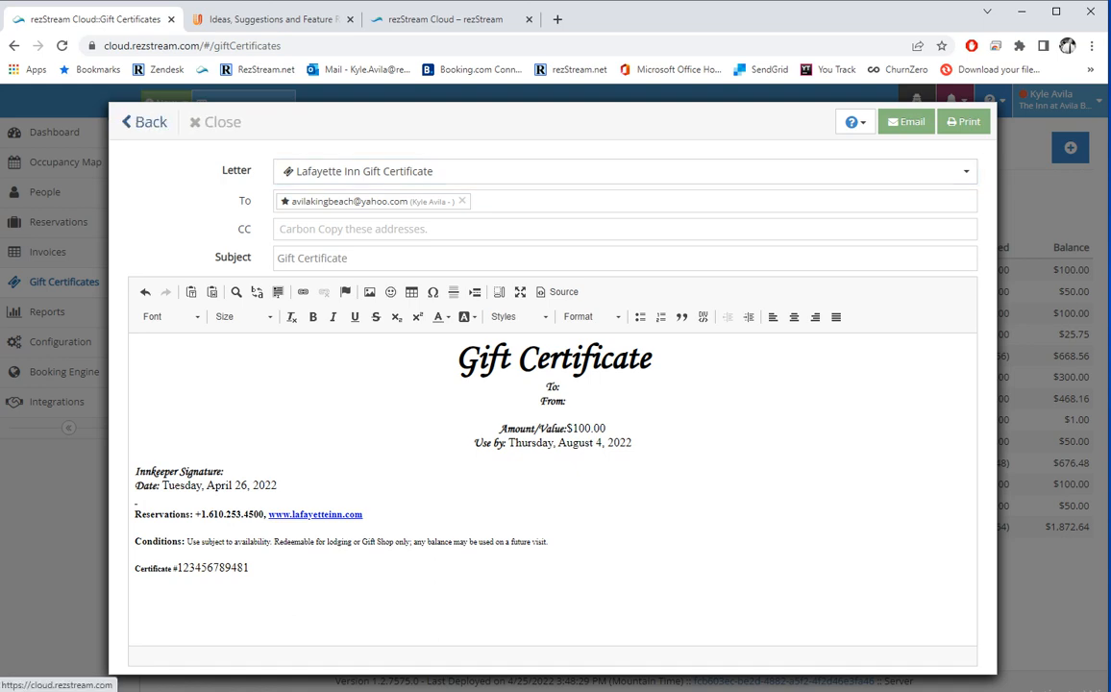
{"action": "left_click", "coordinate": [145, 122]}
{"action": "left_click", "coordinate": [54, 132]}
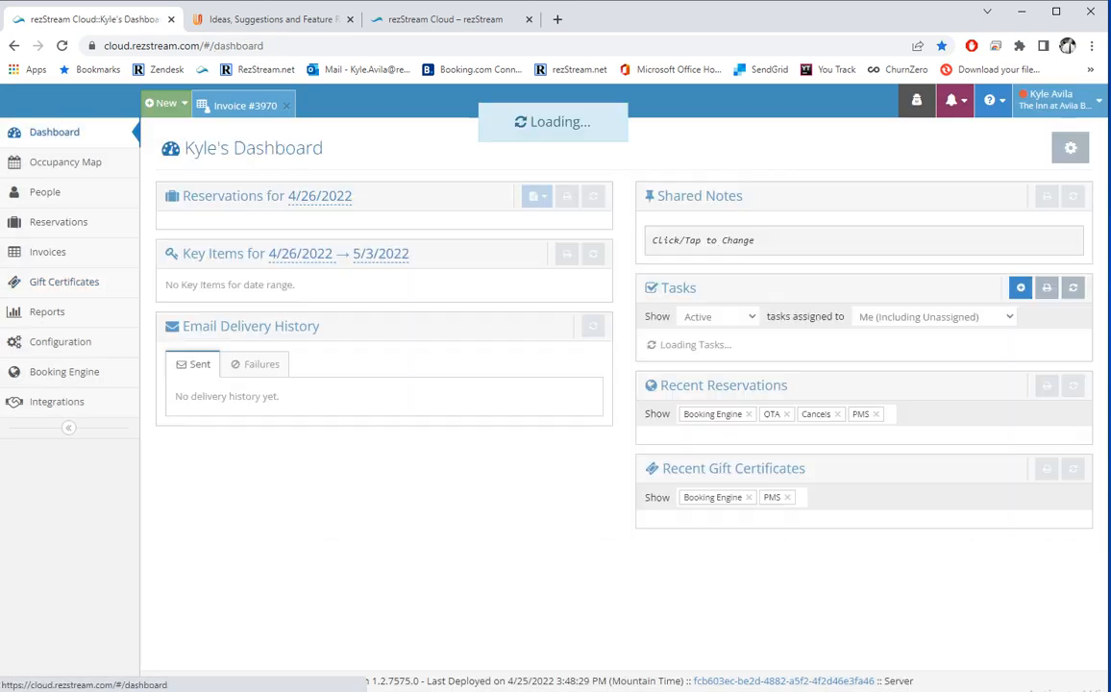
Switch the dashboard's reservations overview to 6/30/2022, showing the pending Spanish Villa arrival.
{"action": "scroll", "coordinate": [615, 384], "scroll_direction": "down", "scroll_amount": 2}
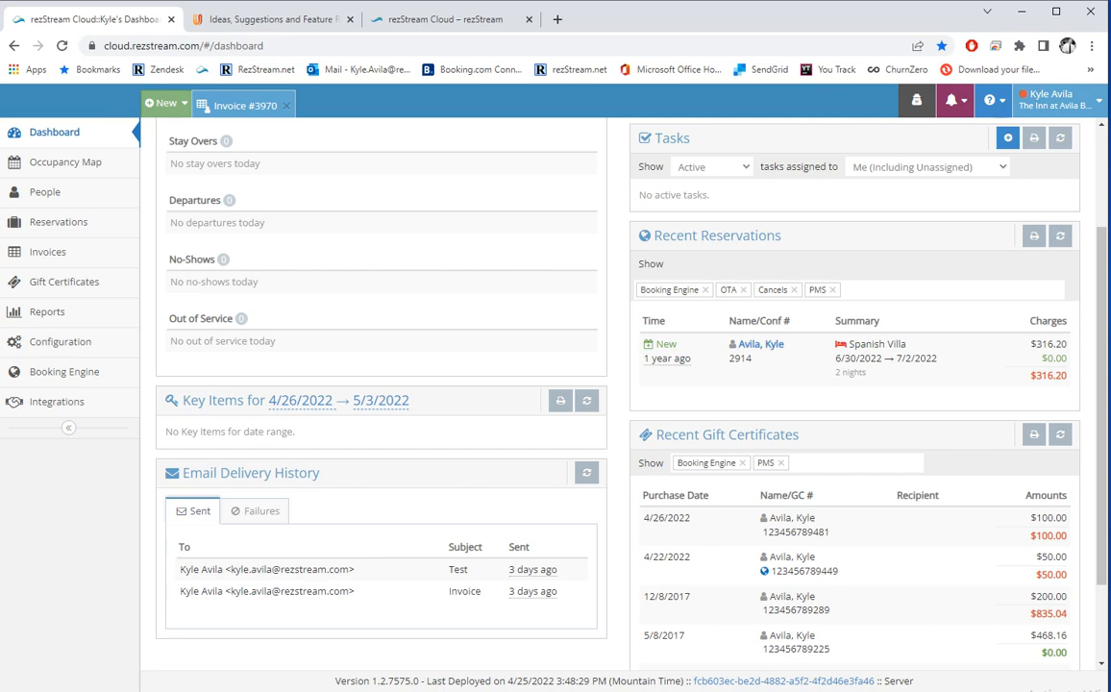
{"action": "scroll", "coordinate": [615, 385], "scroll_direction": "down", "scroll_amount": 2}
{"action": "scroll", "coordinate": [615, 384], "scroll_direction": "up", "scroll_amount": 3}
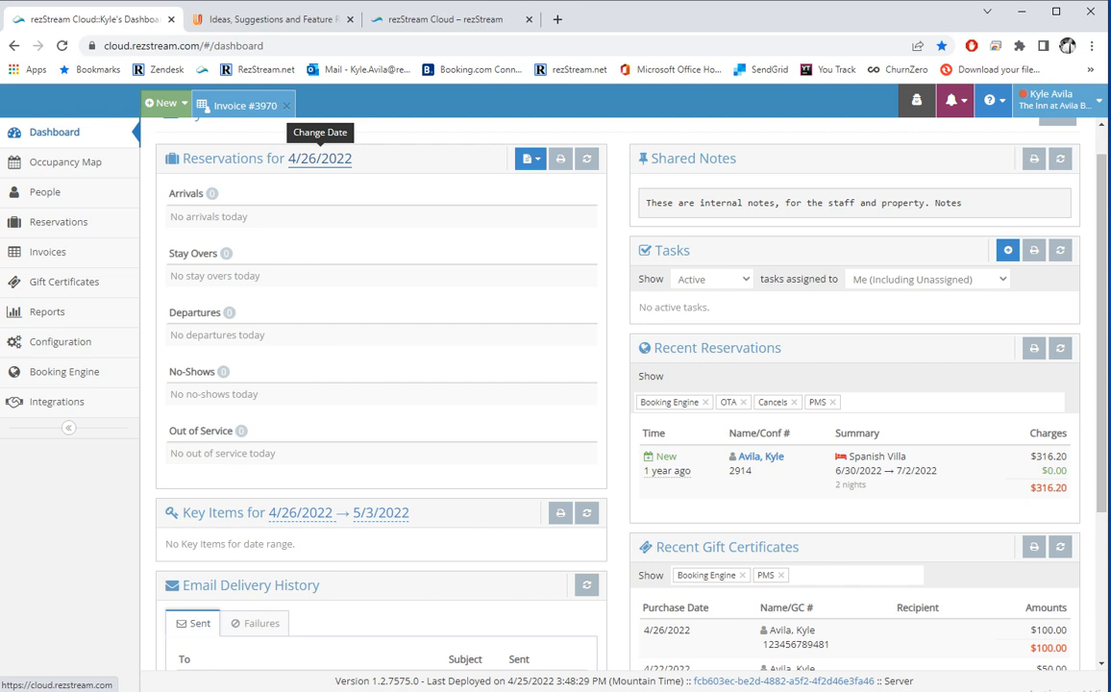
{"action": "left_click", "coordinate": [320, 159]}
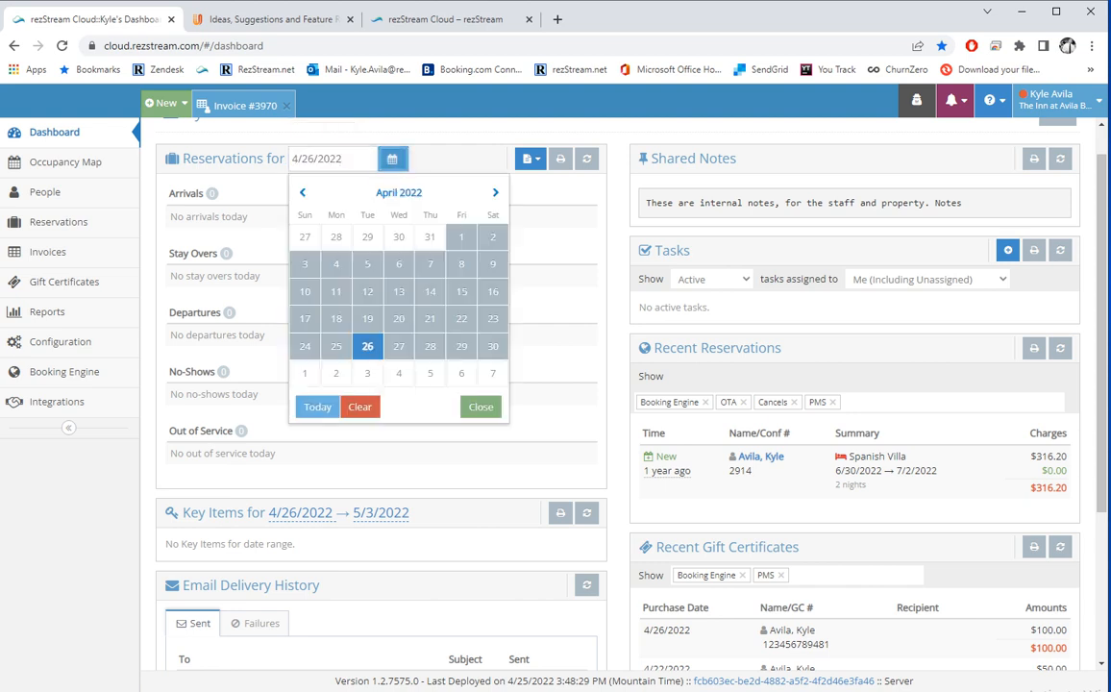
{"action": "left_click", "coordinate": [495, 193]}
{"action": "left_click", "coordinate": [494, 194]}
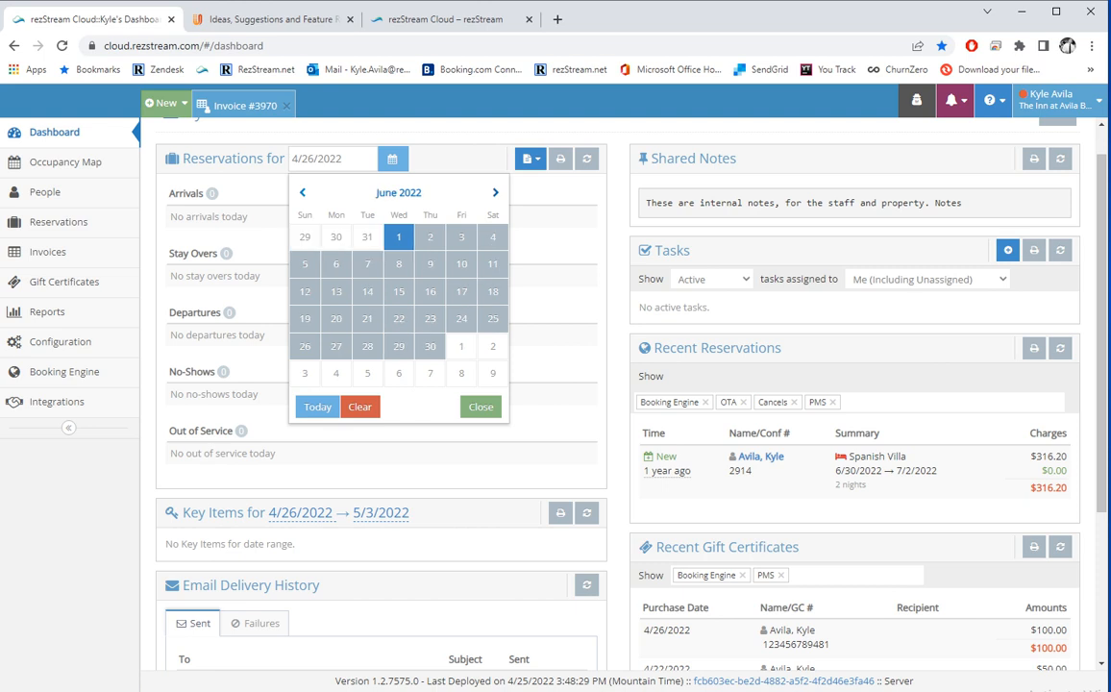
{"action": "left_click", "coordinate": [429, 346]}
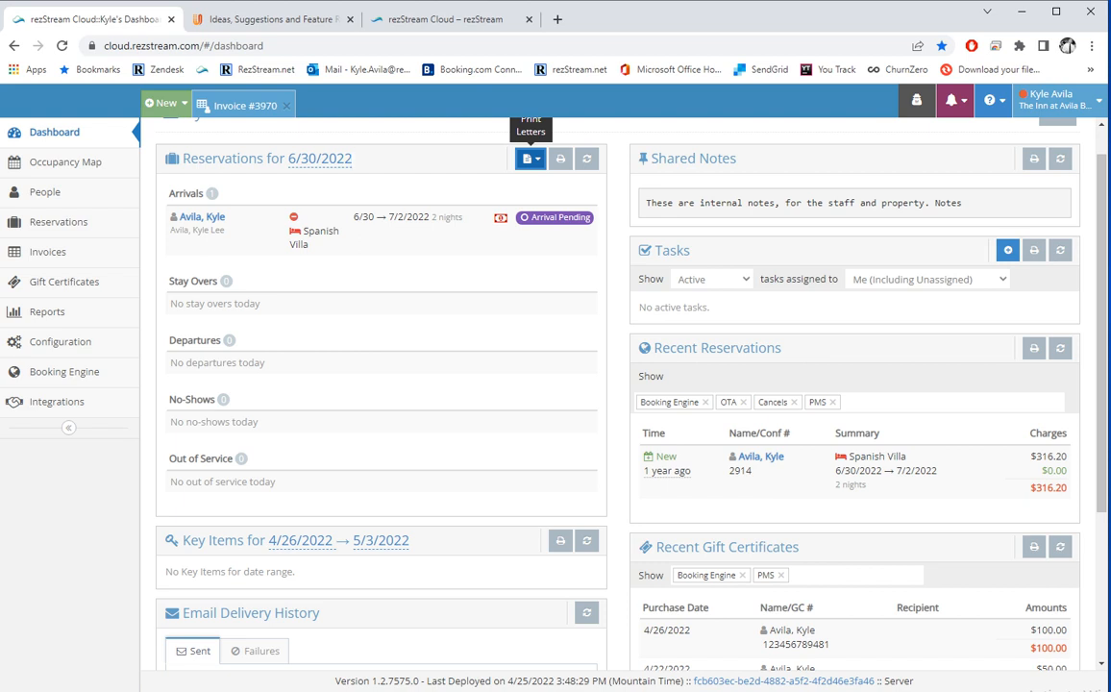
{"action": "left_click", "coordinate": [530, 159]}
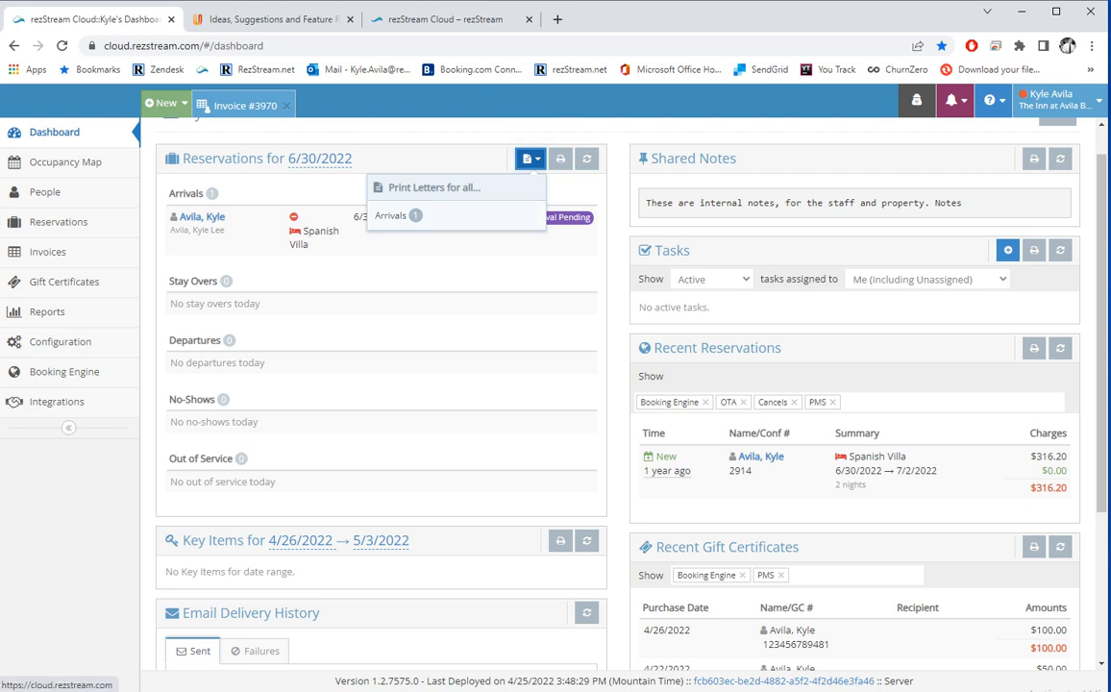
{"action": "left_click", "coordinate": [396, 215]}
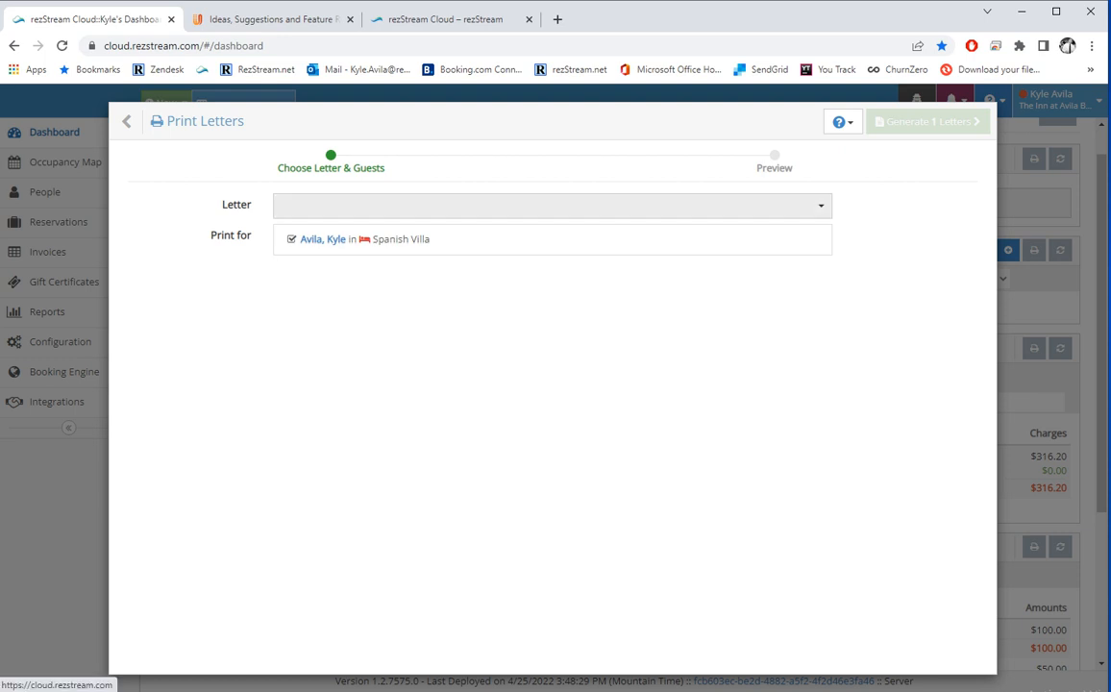
{"action": "type", "text": "conf"}
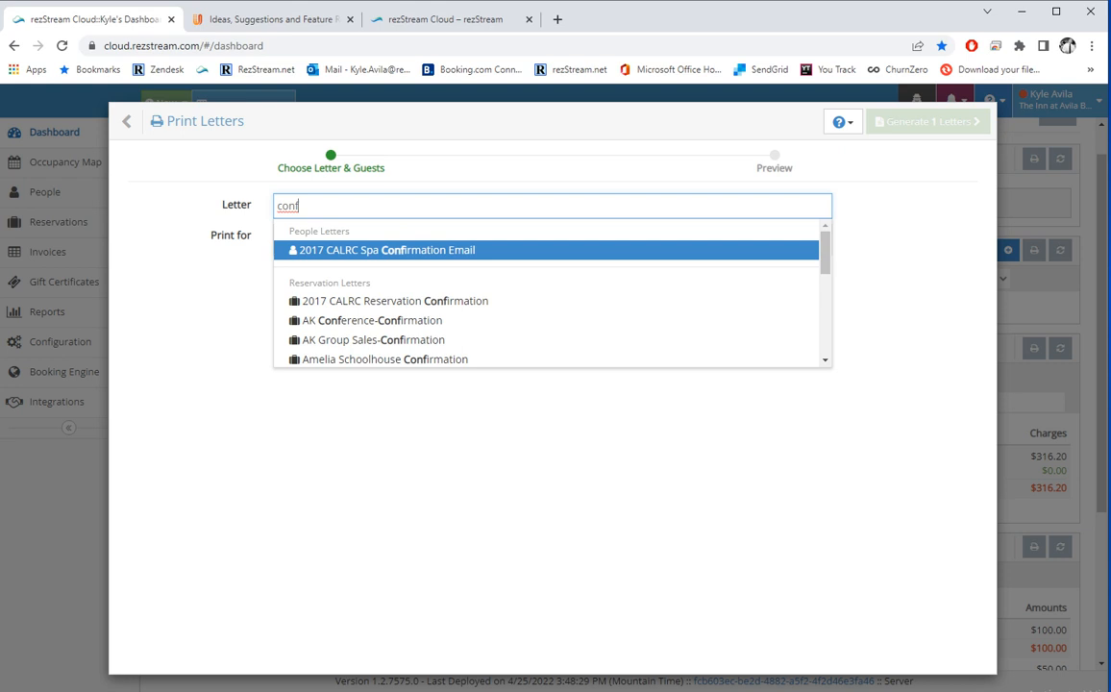
{"action": "scroll", "coordinate": [547, 275], "scroll_direction": "down", "scroll_amount": 6}
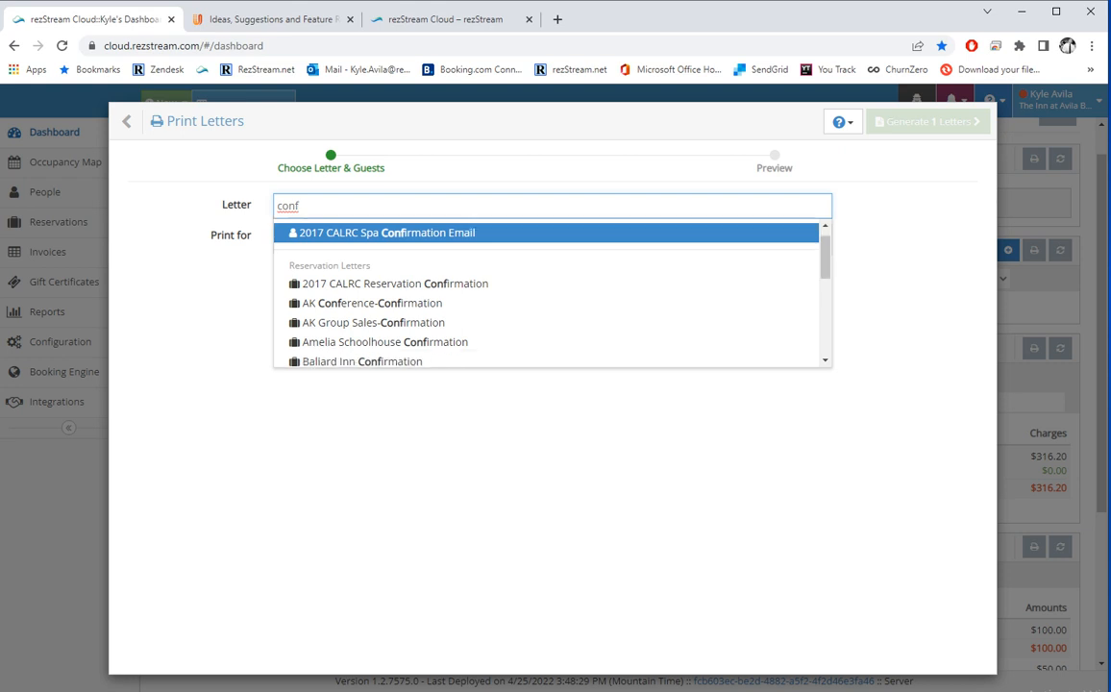
{"action": "key", "text": "Down"}
{"action": "key", "text": "Down"}
{"action": "key", "text": "Down"}
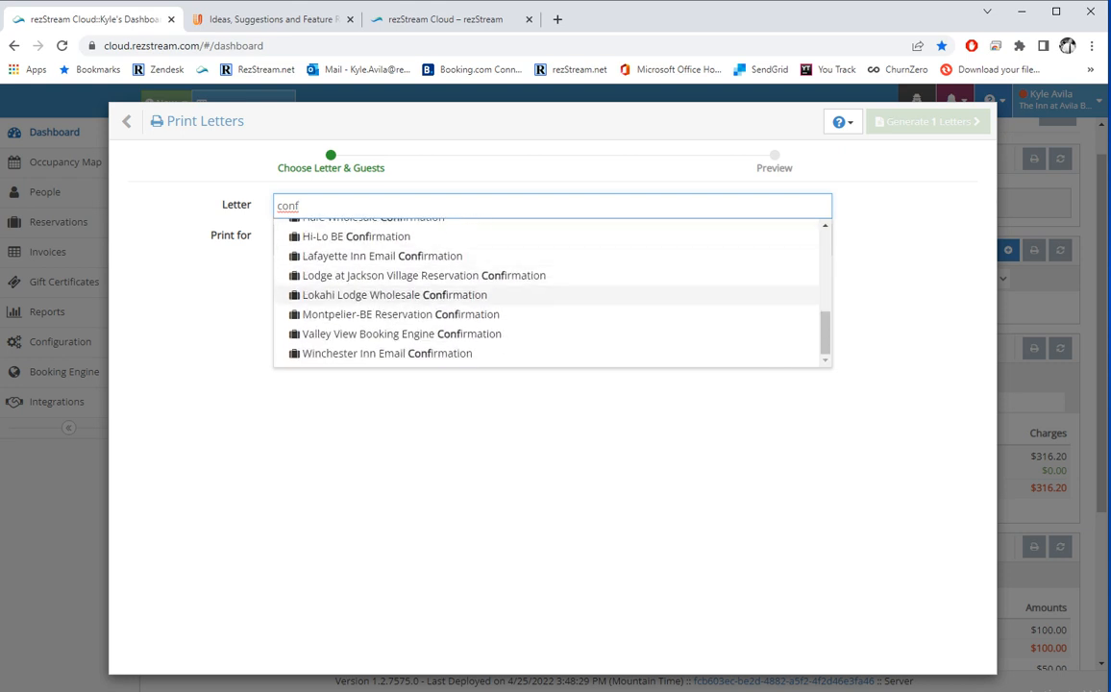
{"action": "key", "text": "Return"}
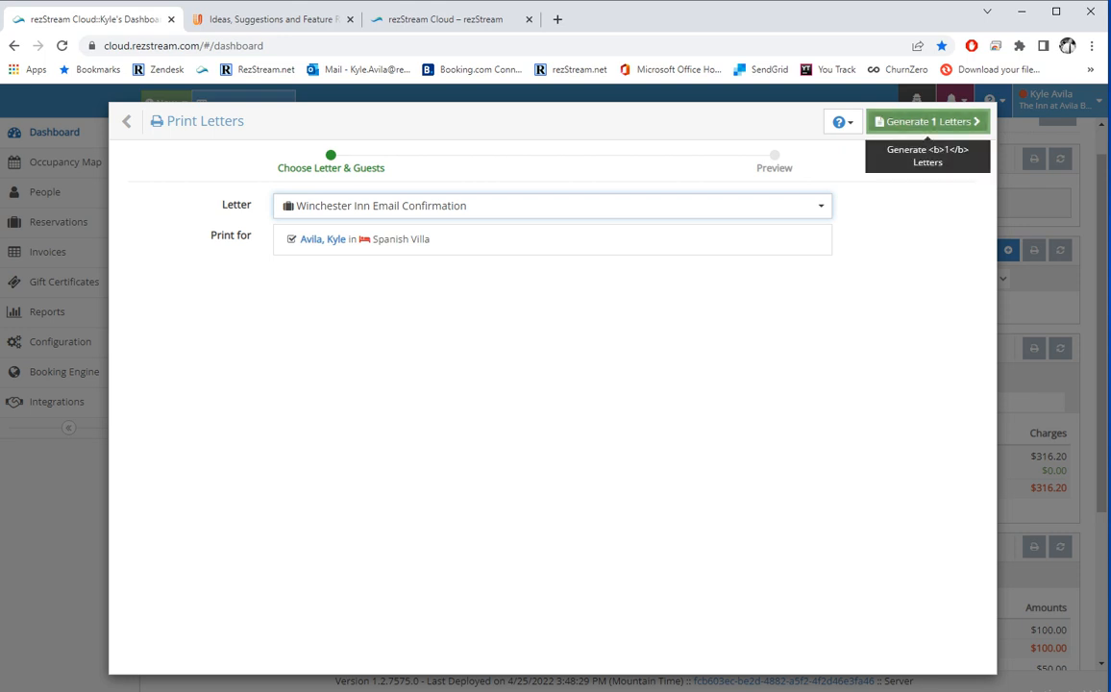
{"action": "left_click", "coordinate": [927, 121]}
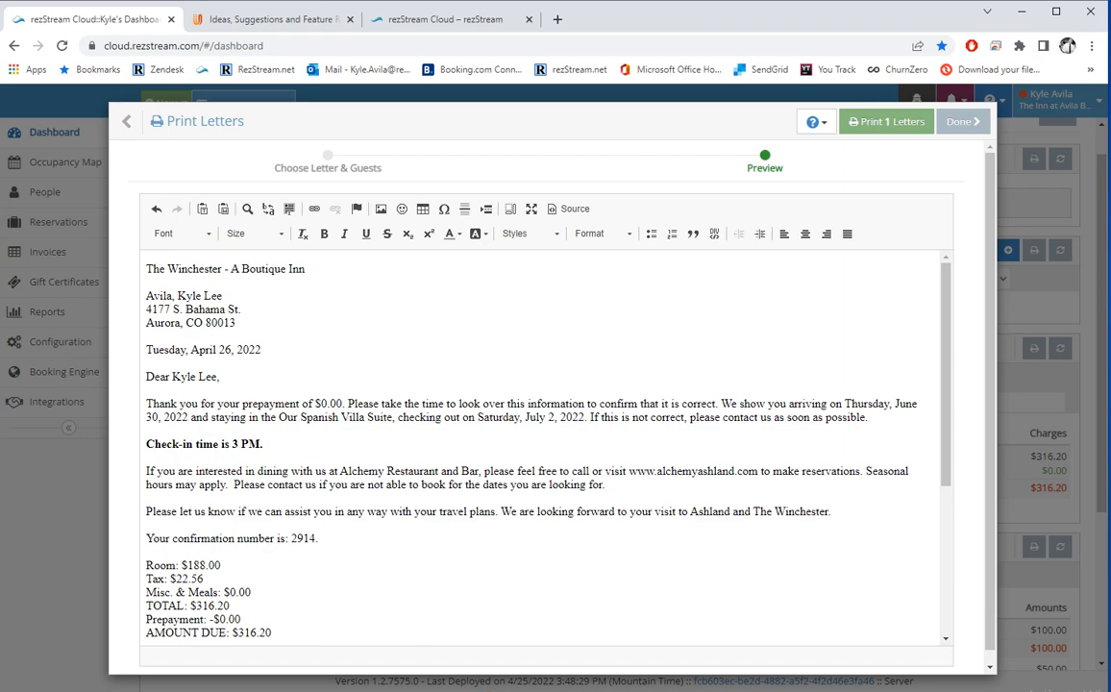
{"action": "scroll", "coordinate": [543, 442], "scroll_direction": "down", "scroll_amount": 5}
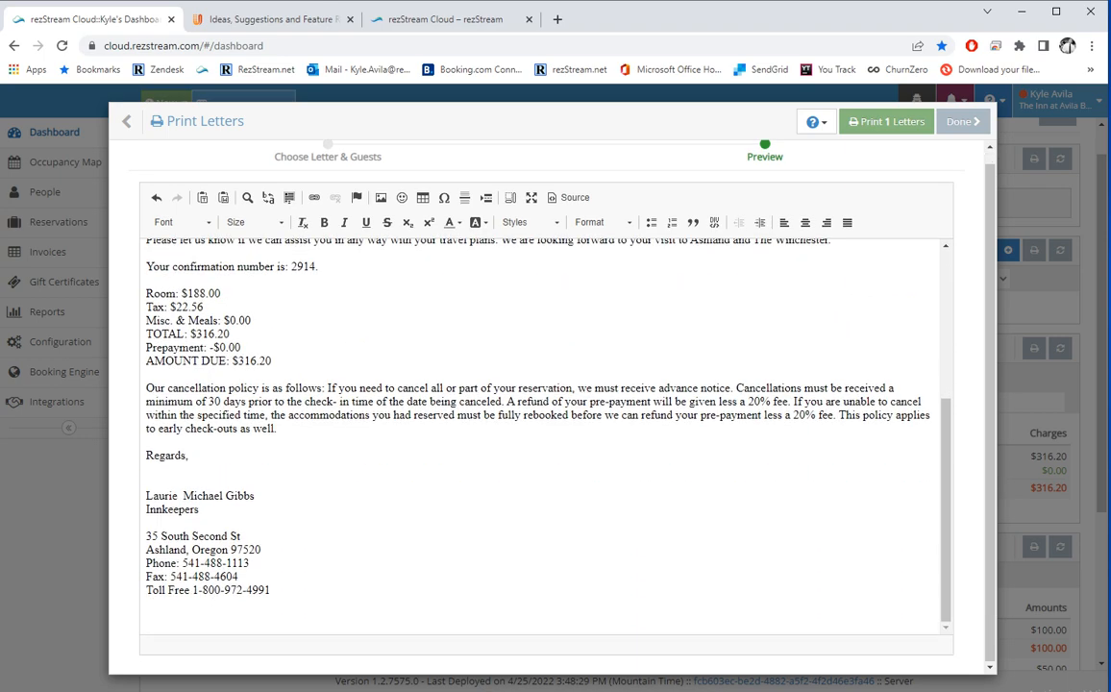
{"action": "scroll", "coordinate": [543, 442], "scroll_direction": "up", "scroll_amount": 5}
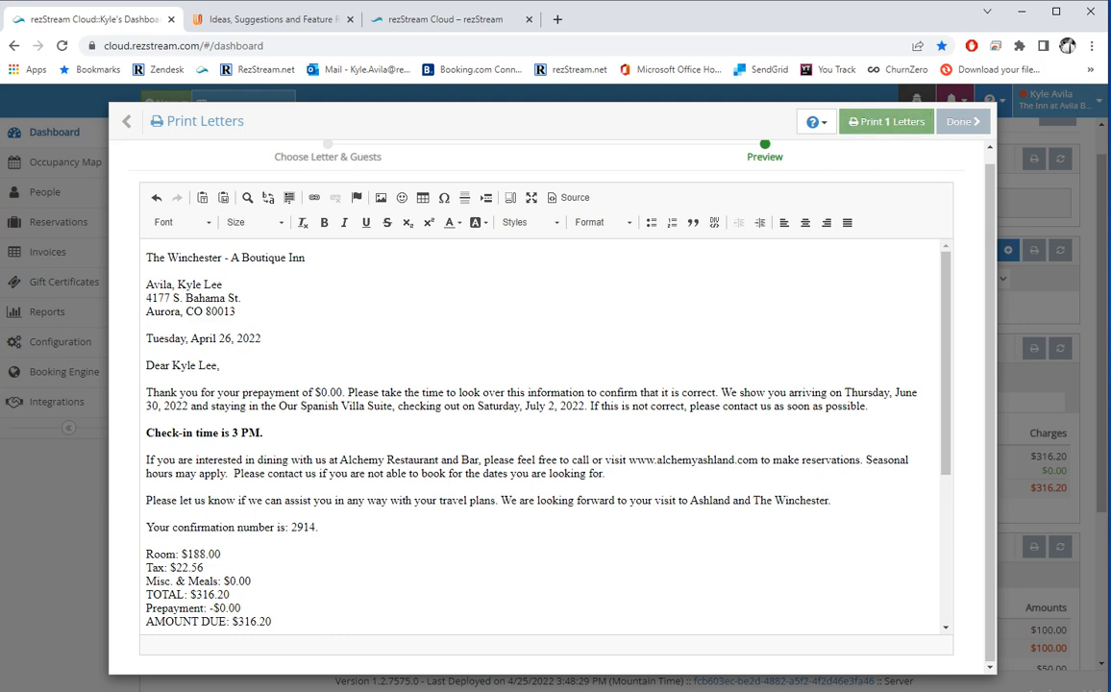
{"action": "left_click", "coordinate": [144, 122]}
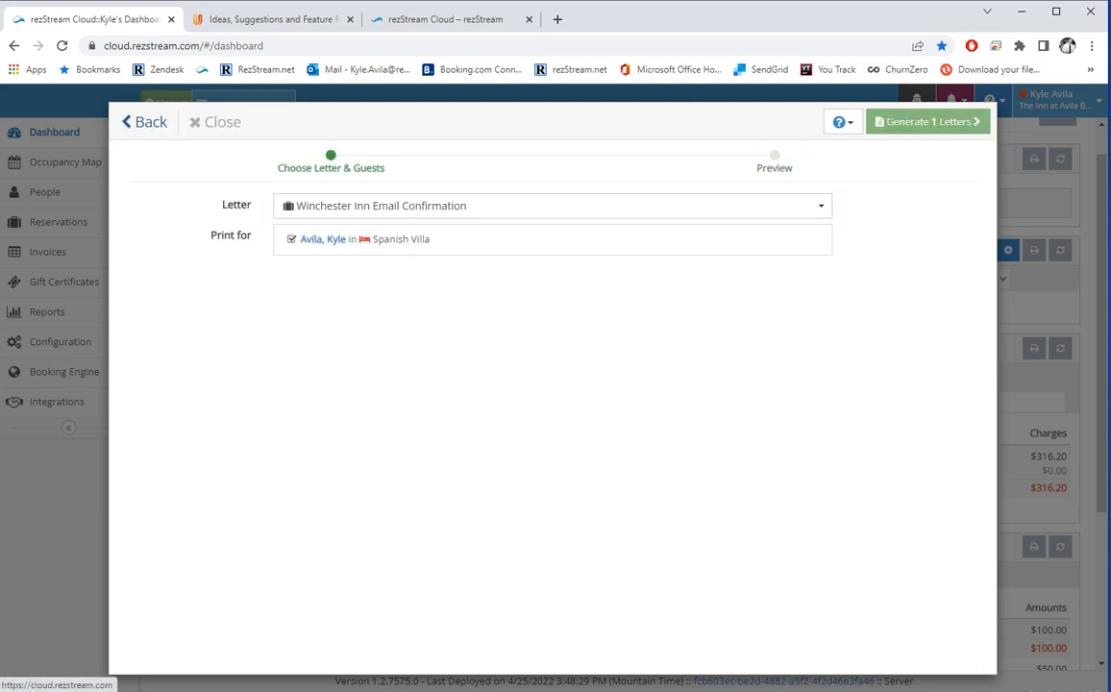
{"action": "left_click", "coordinate": [134, 122]}
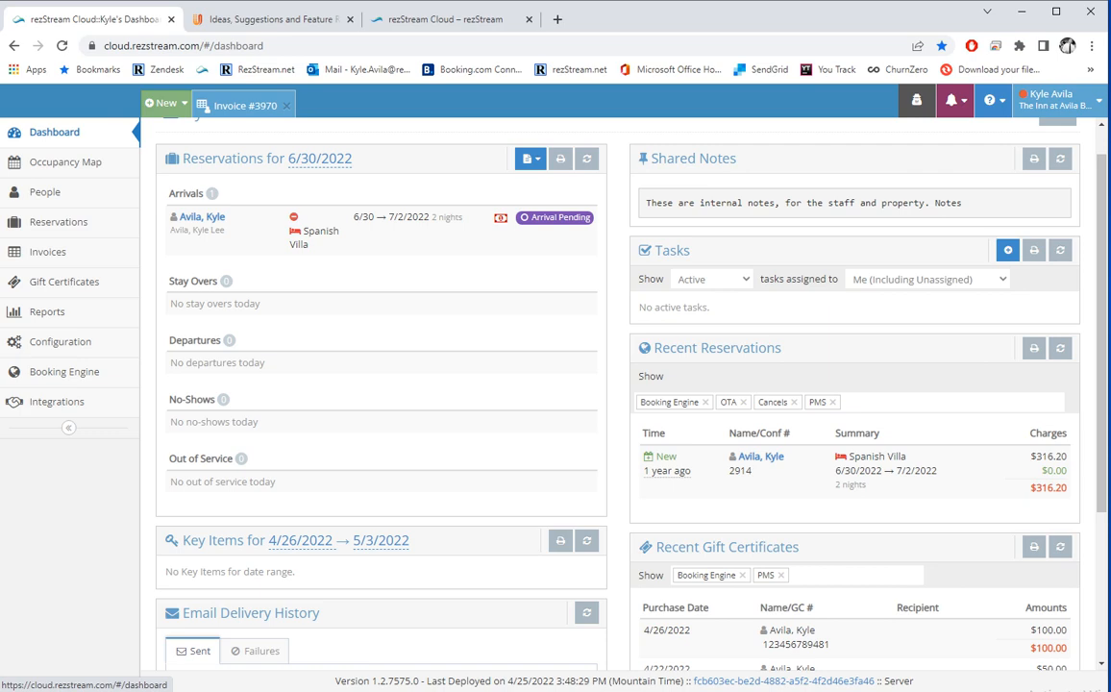
View the Failures tab under Email Delivery History, which lists none, then return to the top.
{"action": "scroll", "coordinate": [615, 384], "scroll_direction": "down", "scroll_amount": 3}
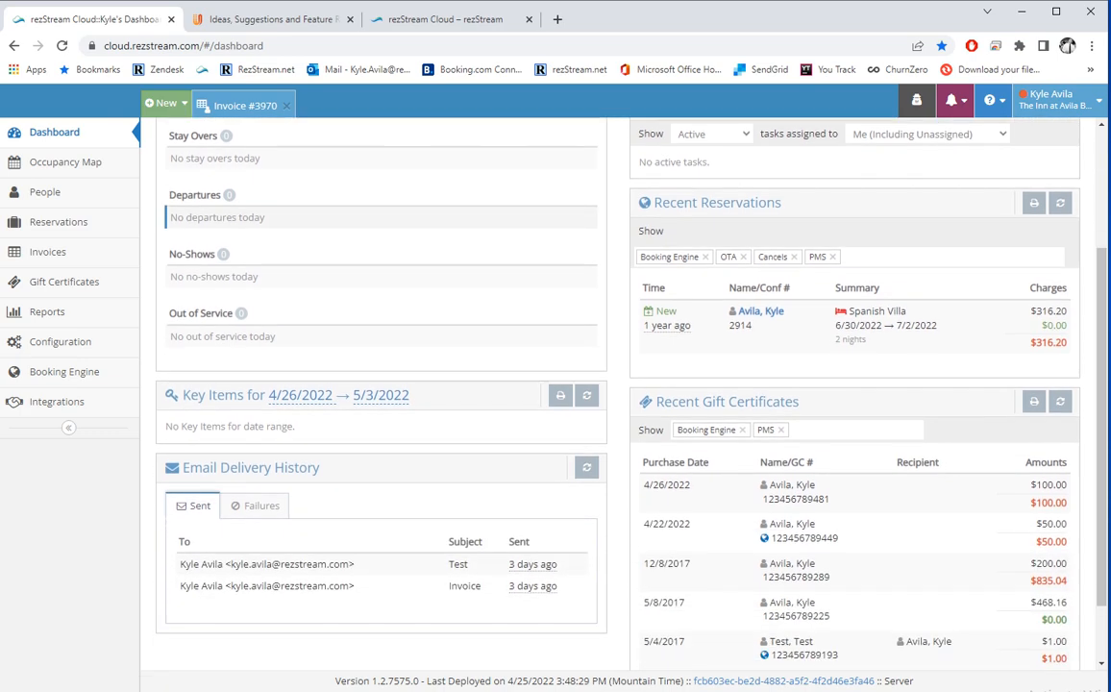
{"action": "scroll", "coordinate": [615, 385], "scroll_direction": "up", "scroll_amount": 3}
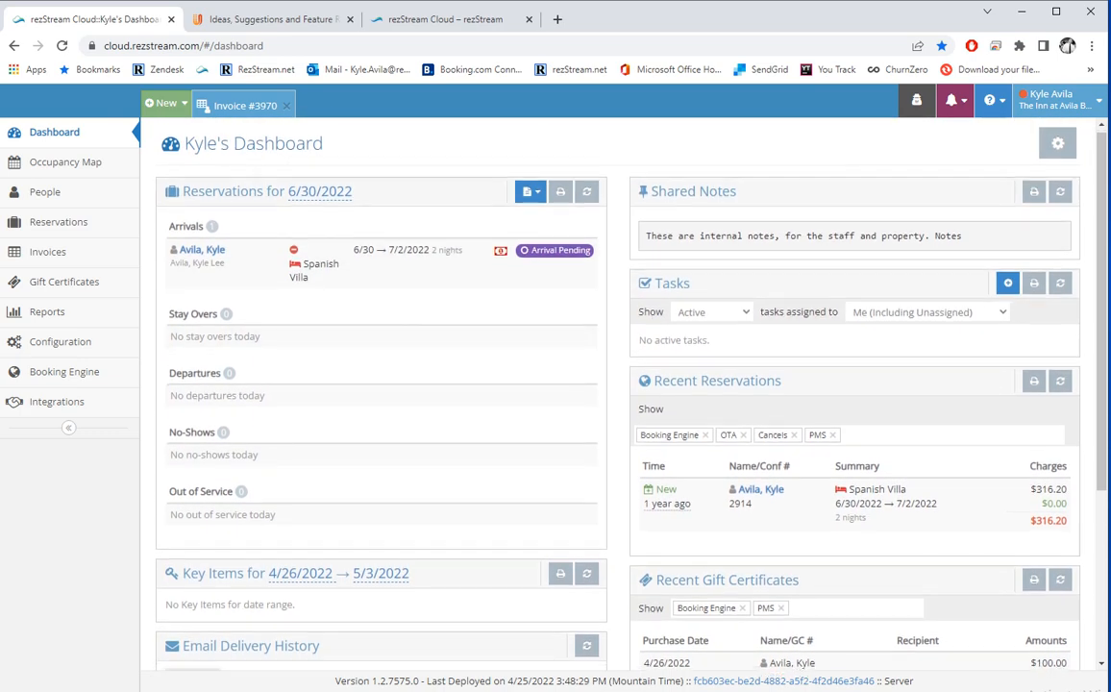
{"action": "scroll", "coordinate": [289, 413], "scroll_direction": "down", "scroll_amount": 2}
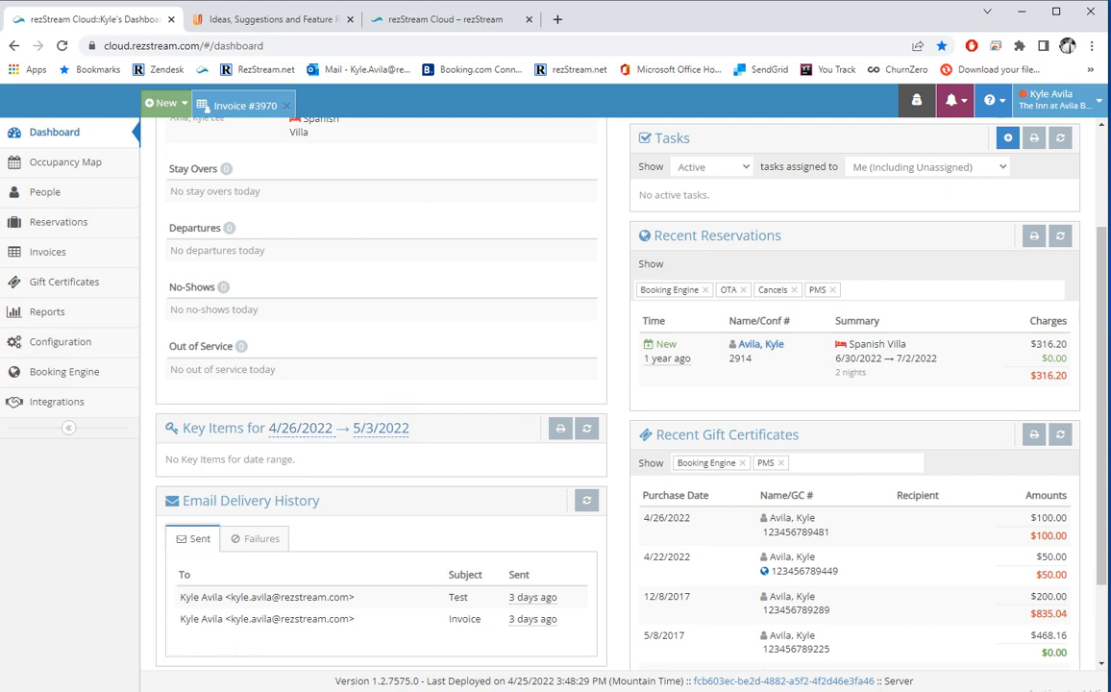
{"action": "scroll", "coordinate": [615, 384], "scroll_direction": "down", "scroll_amount": 2}
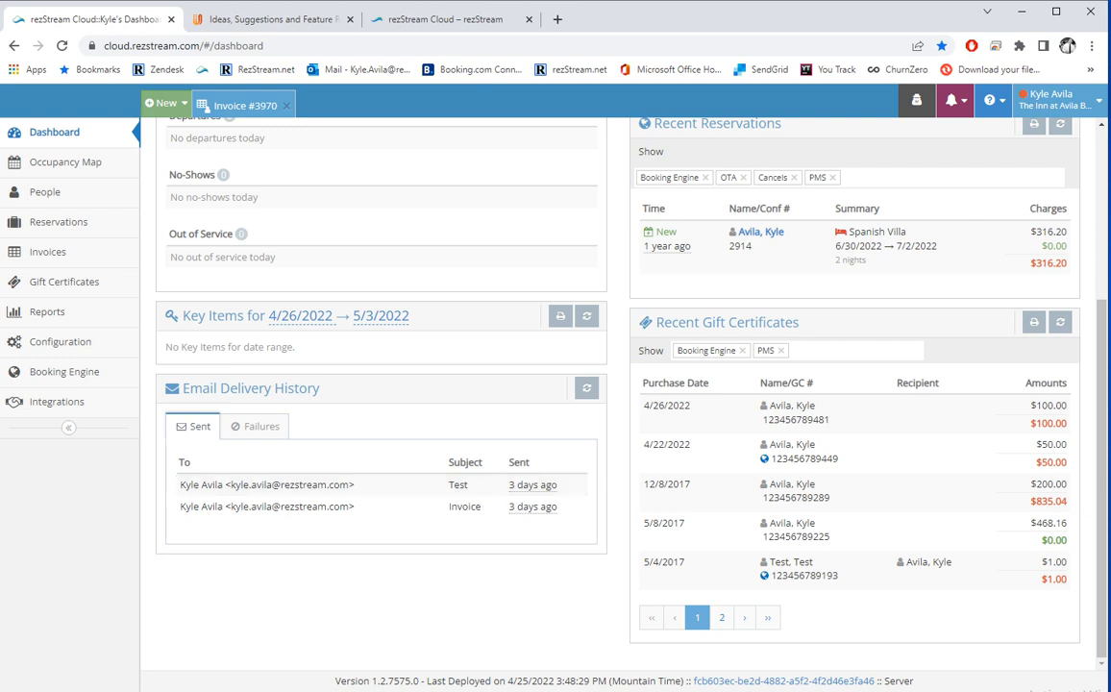
{"action": "left_click", "coordinate": [274, 426]}
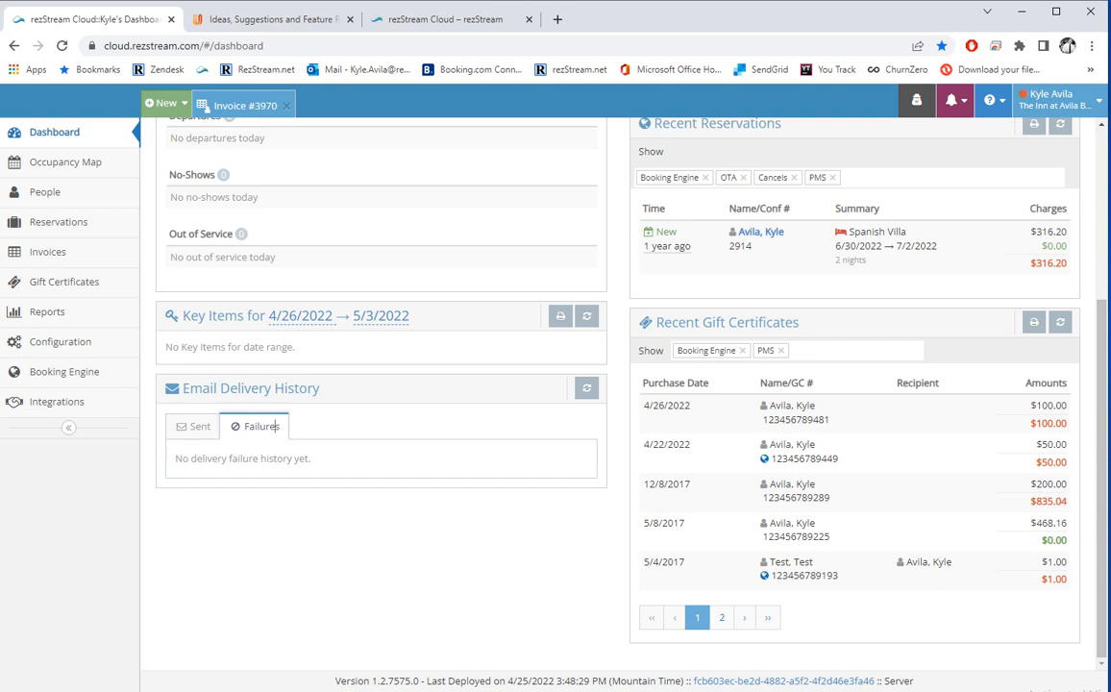
{"action": "scroll", "coordinate": [288, 384], "scroll_direction": "up", "scroll_amount": 3}
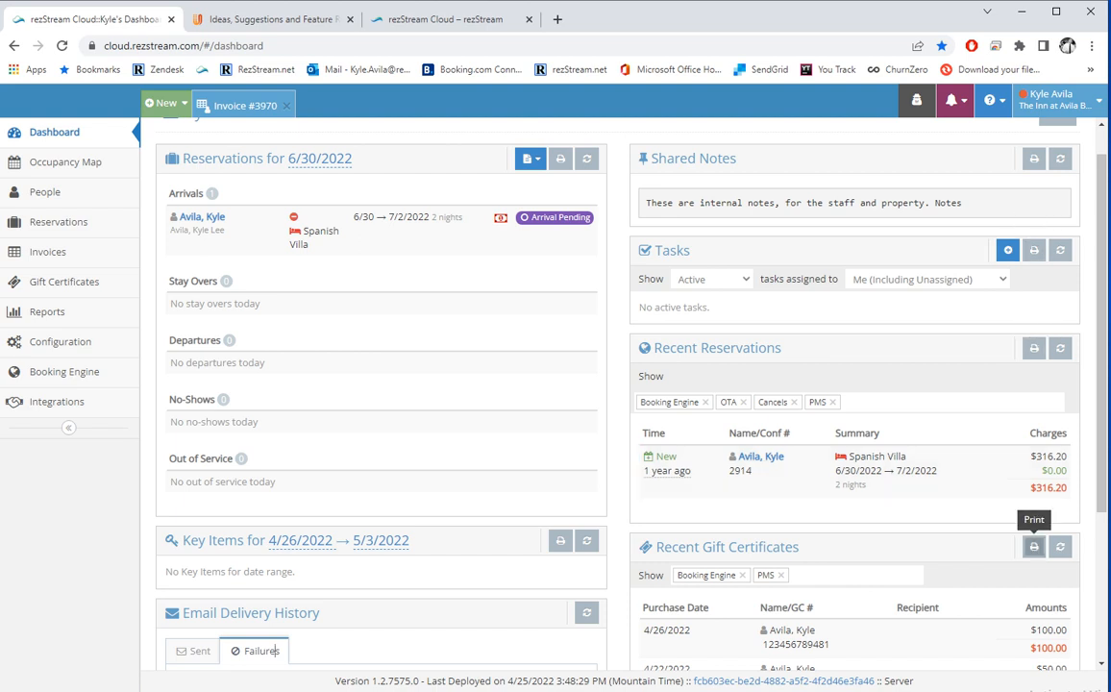
{"action": "scroll", "coordinate": [1033, 546], "scroll_direction": "up", "scroll_amount": 1}
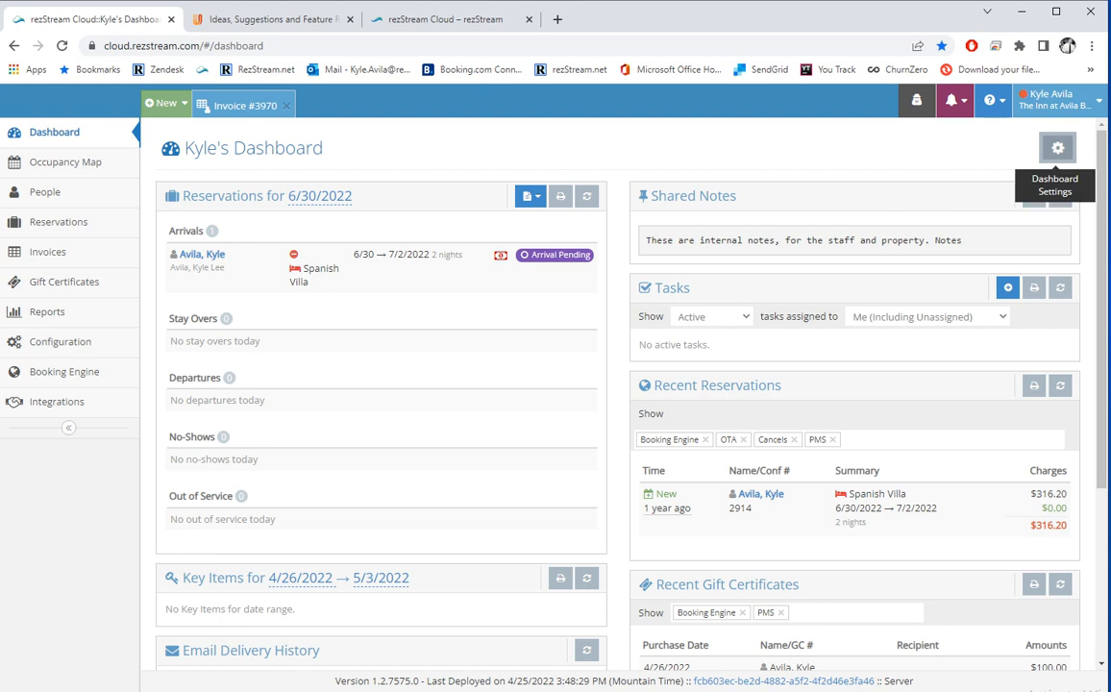
{"action": "left_click", "coordinate": [1057, 147]}
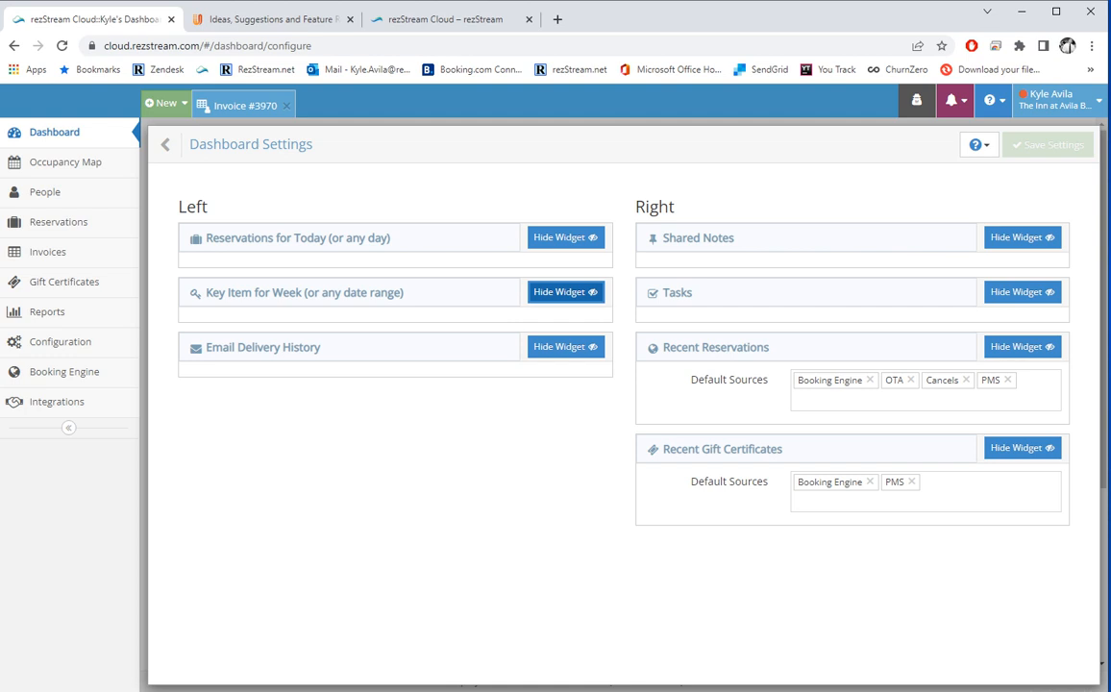
{"action": "left_click", "coordinate": [565, 292]}
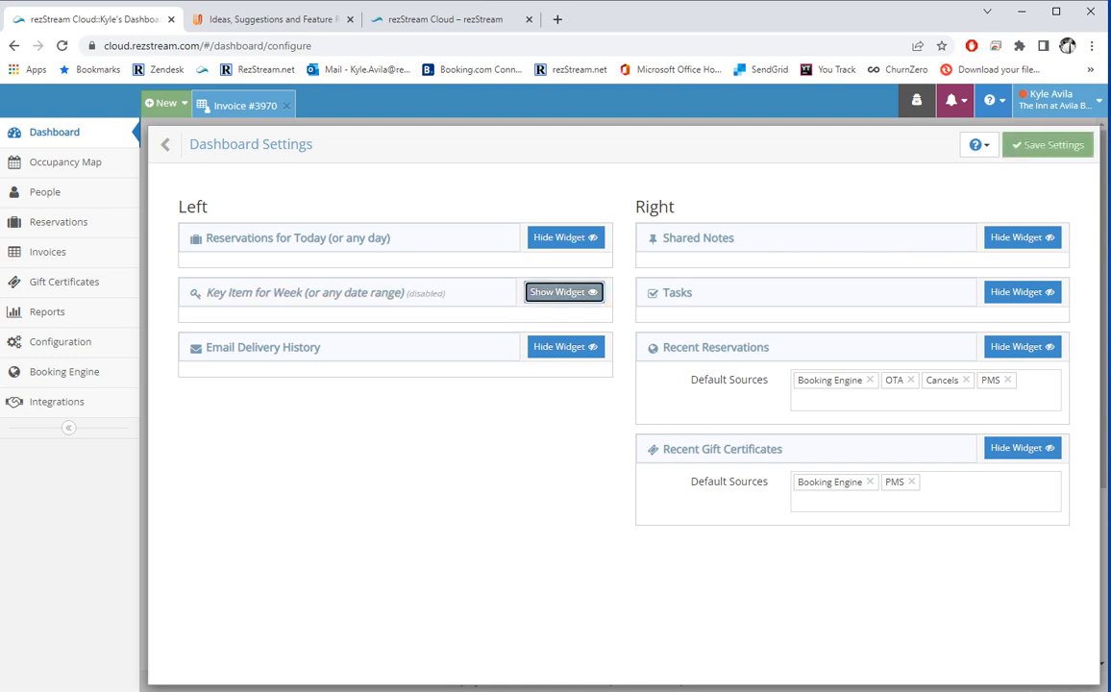
{"action": "left_click", "coordinate": [564, 292]}
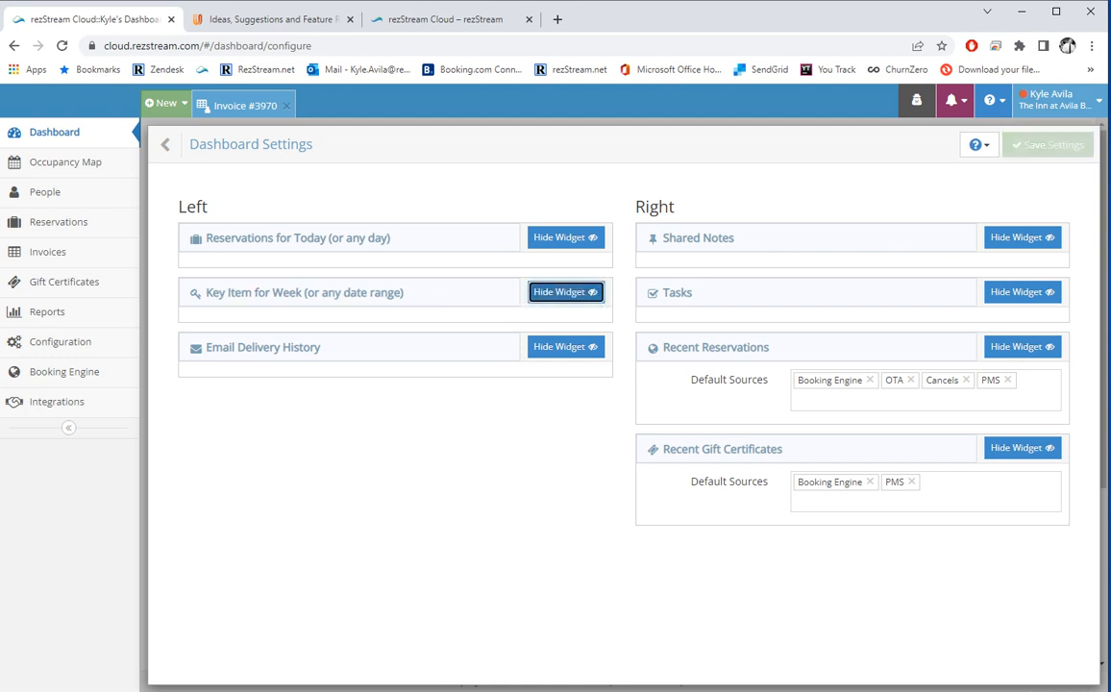
{"action": "left_click_drag", "start_coordinate": [806, 238], "coordinate": [338, 403]}
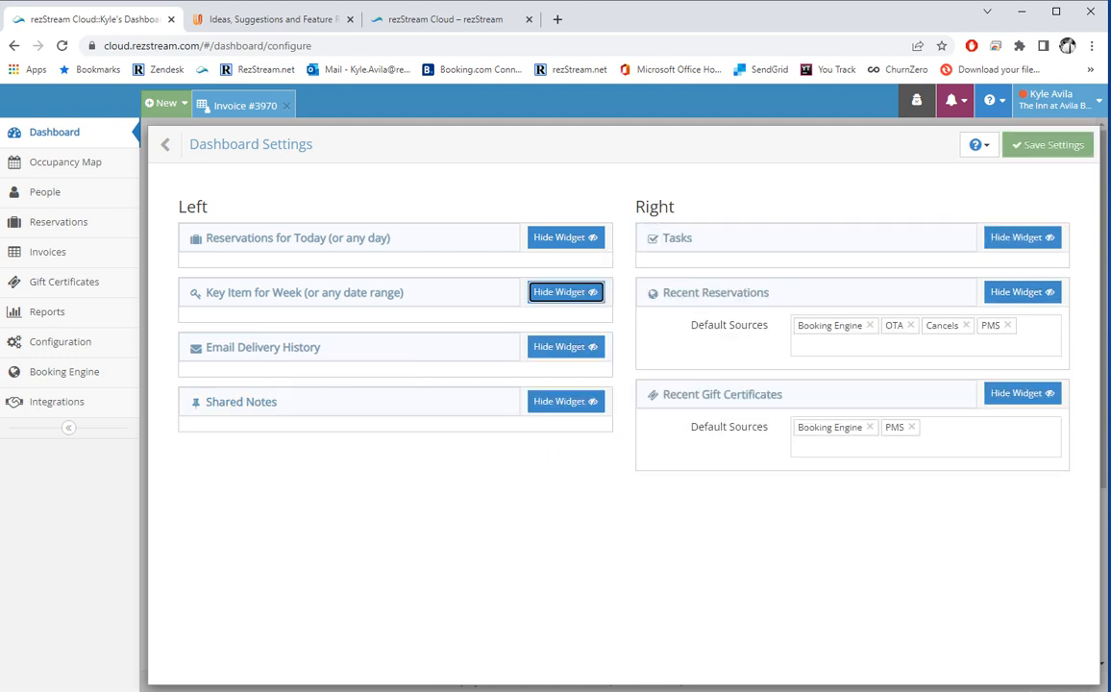
{"action": "mouse_move", "coordinate": [805, 238]}
{"action": "left_mouse_down"}
{"action": "mouse_move", "coordinate": [825, 219]}
{"action": "mouse_move", "coordinate": [805, 239]}
{"action": "left_mouse_up"}
{"action": "left_click", "coordinate": [165, 145]}
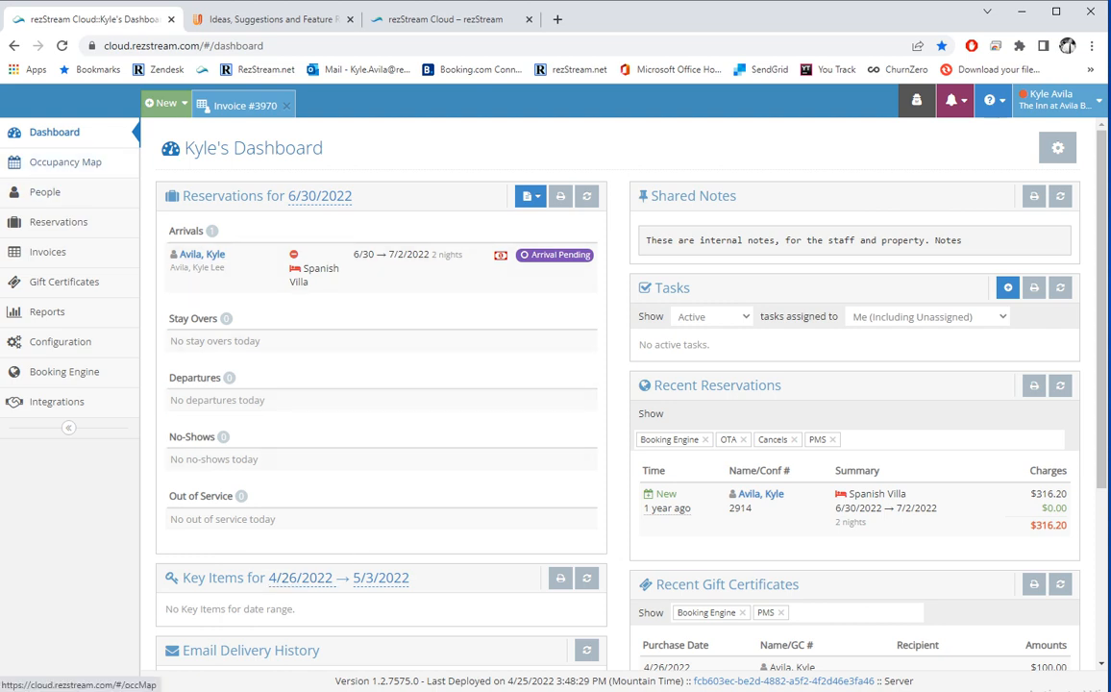
Bring up the Occupancy Map and step its dates back and forward by weeks and days.
{"action": "left_click", "coordinate": [66, 161]}
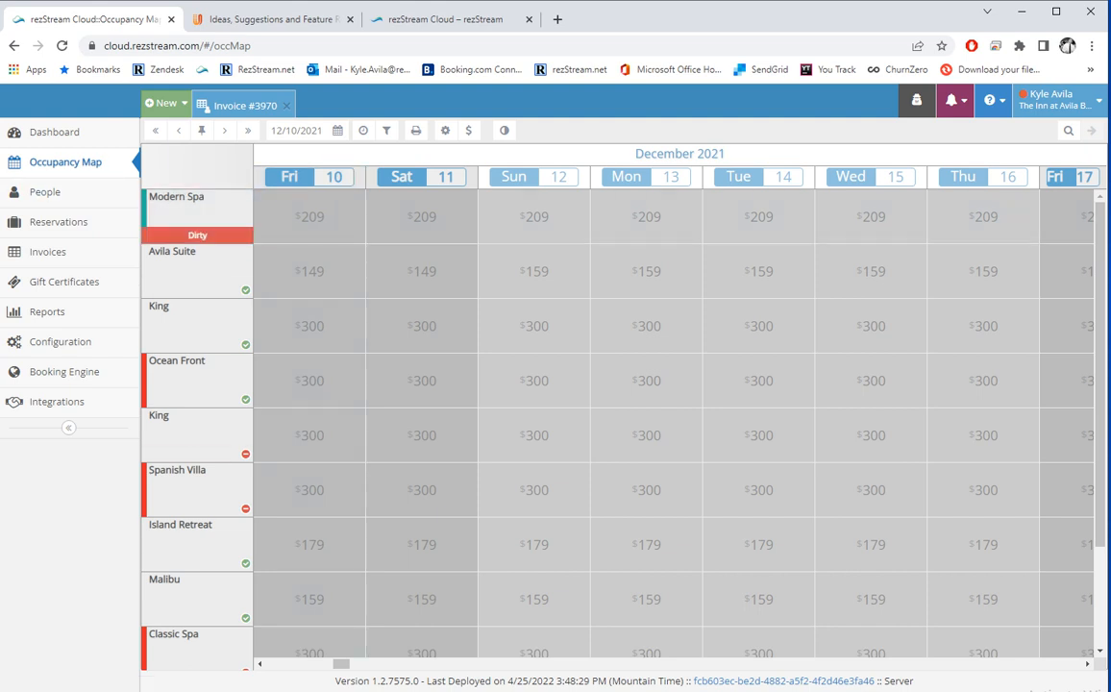
{"action": "mouse_move", "coordinate": [204, 211]}
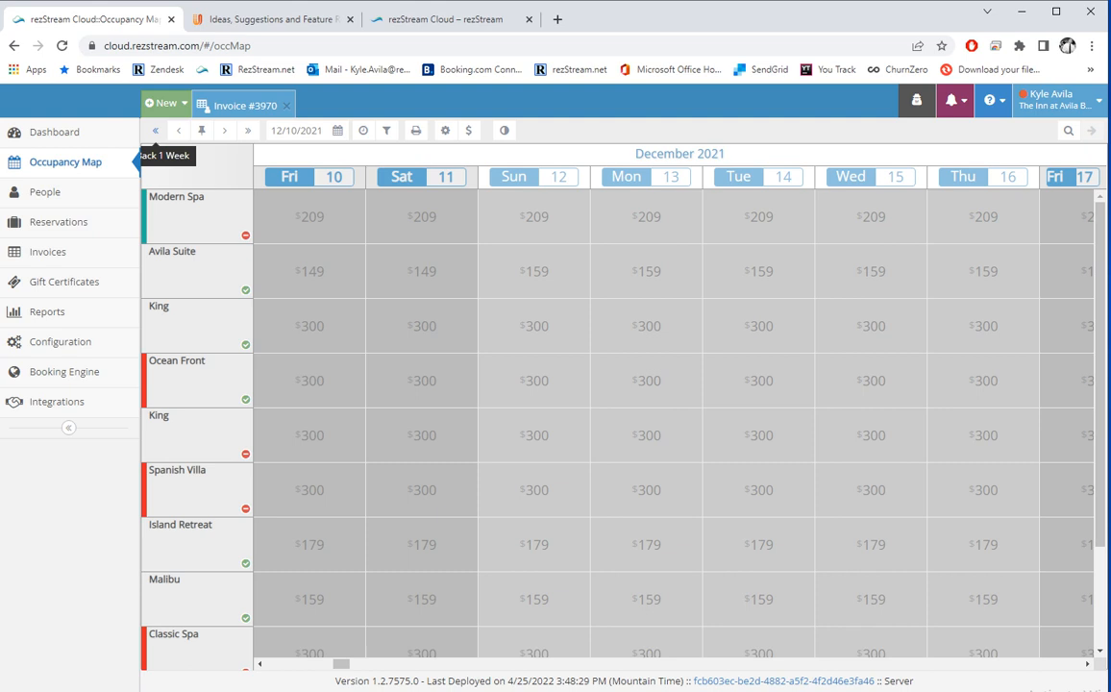
{"action": "left_click", "coordinate": [154, 130]}
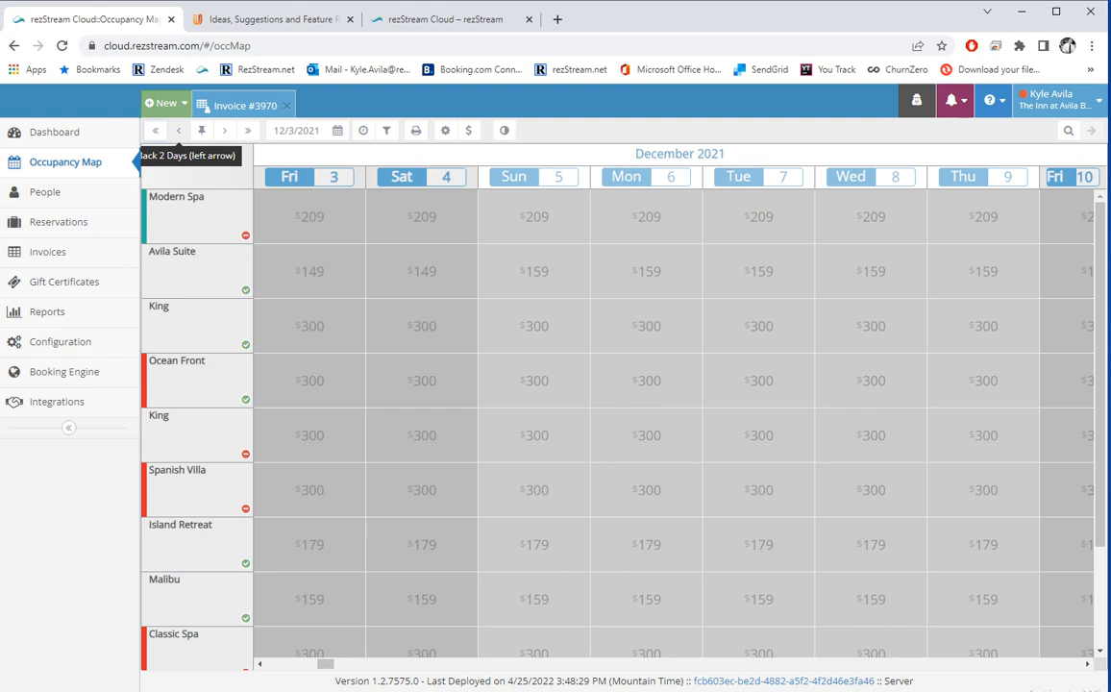
{"action": "key", "text": "Left"}
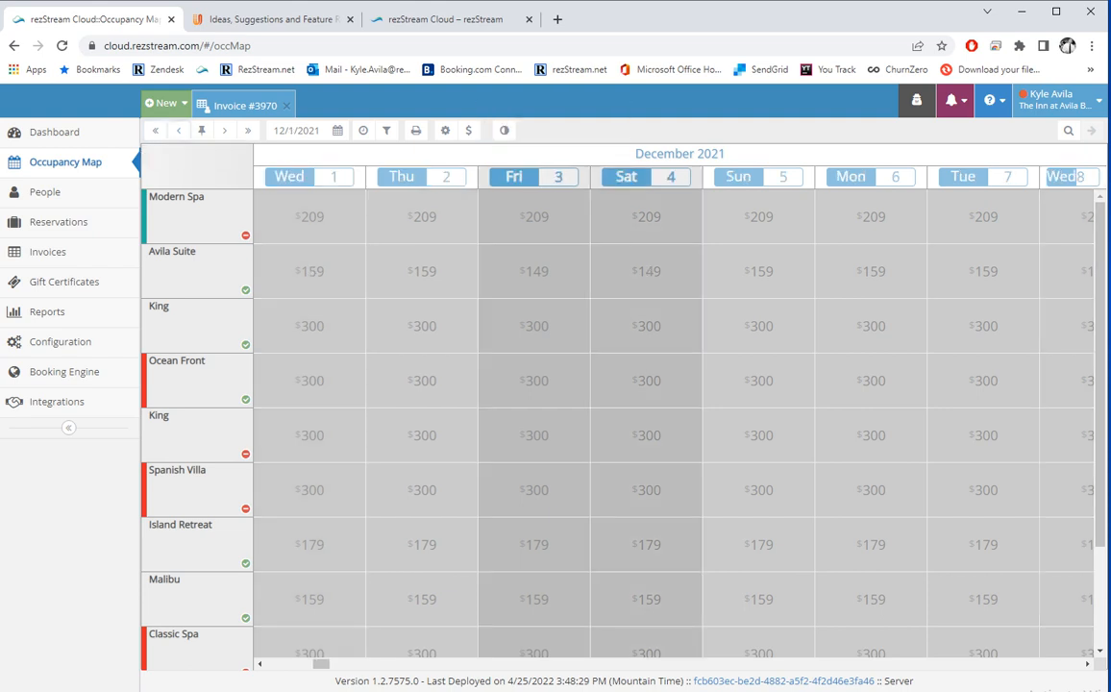
{"action": "left_click", "coordinate": [248, 131]}
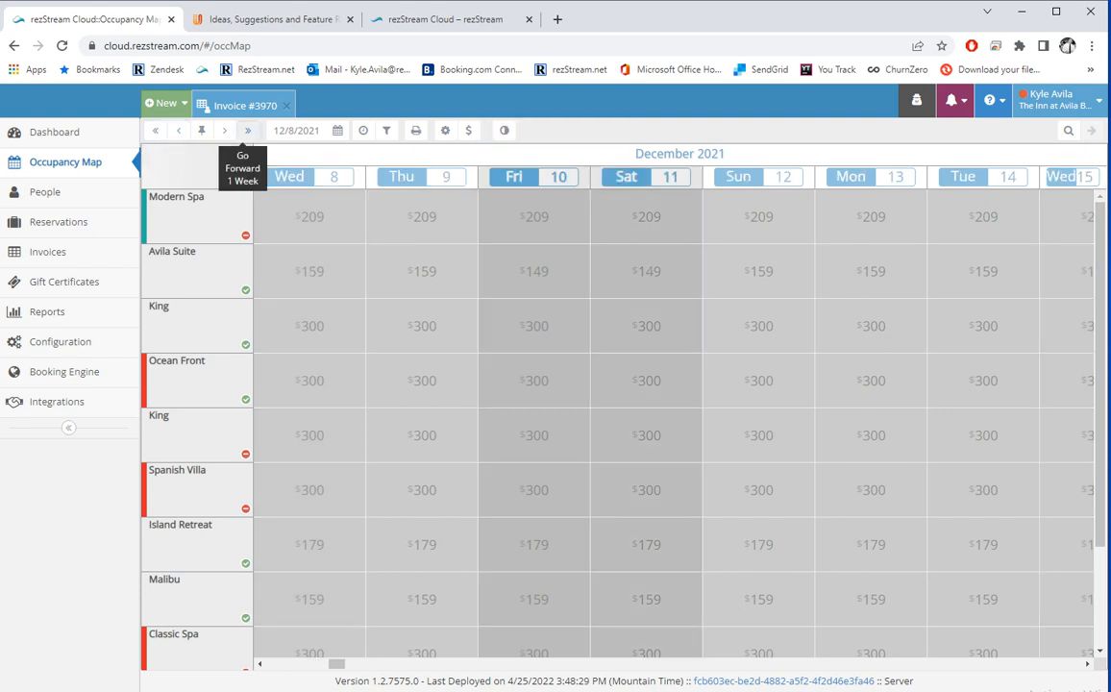
{"action": "left_click", "coordinate": [224, 131]}
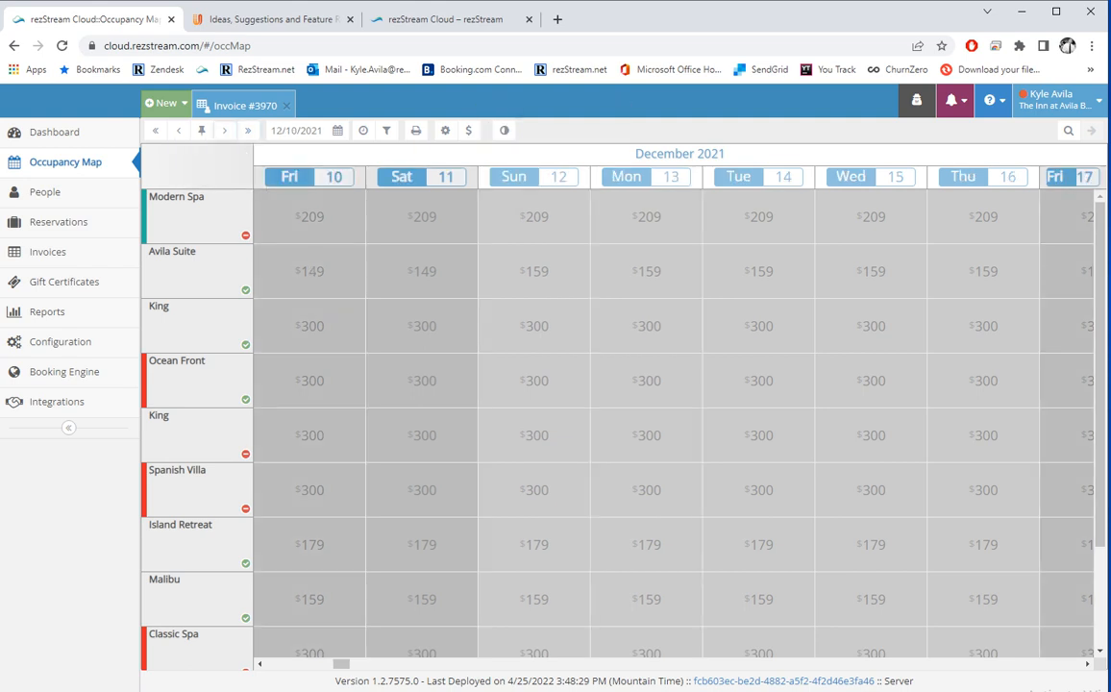
Try the start-date calendar without changing it, then jump the map to today's week (4/26/2022).
{"action": "left_click", "coordinate": [299, 130]}
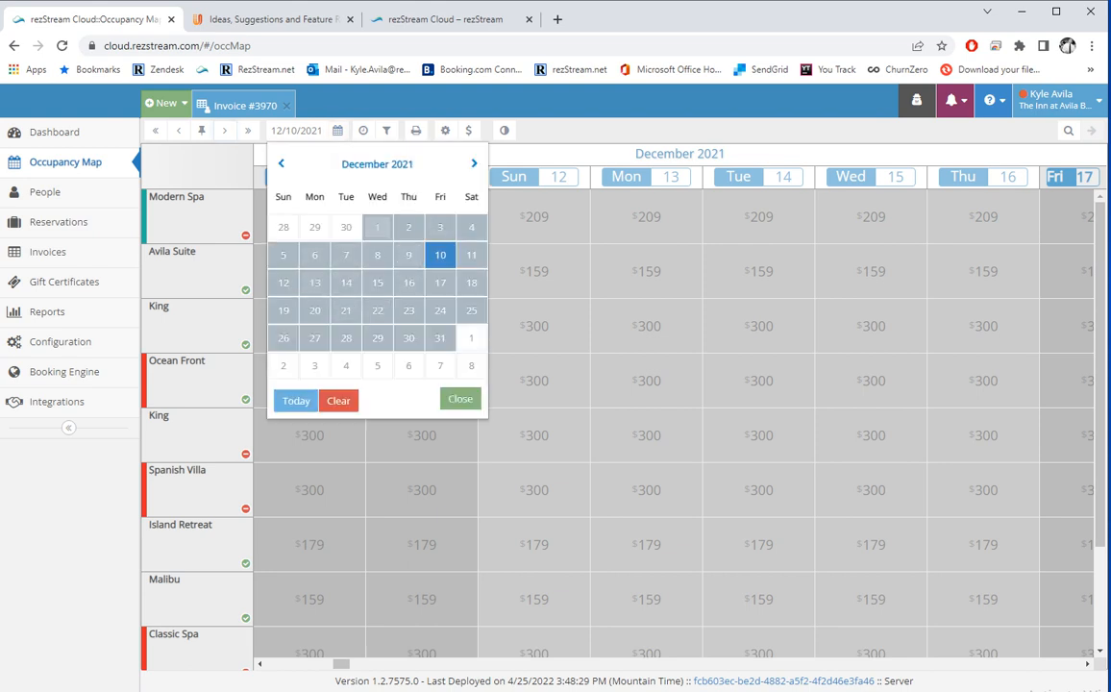
{"action": "left_click_drag", "start_coordinate": [270, 130], "coordinate": [319, 130]}
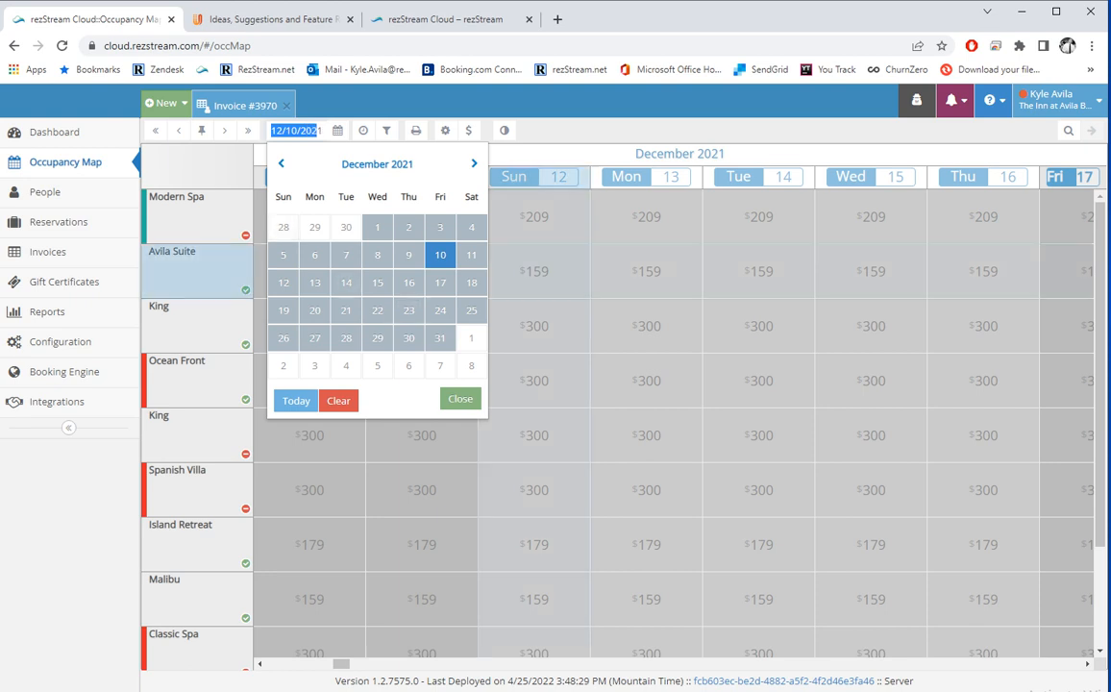
{"action": "left_click", "coordinate": [259, 131]}
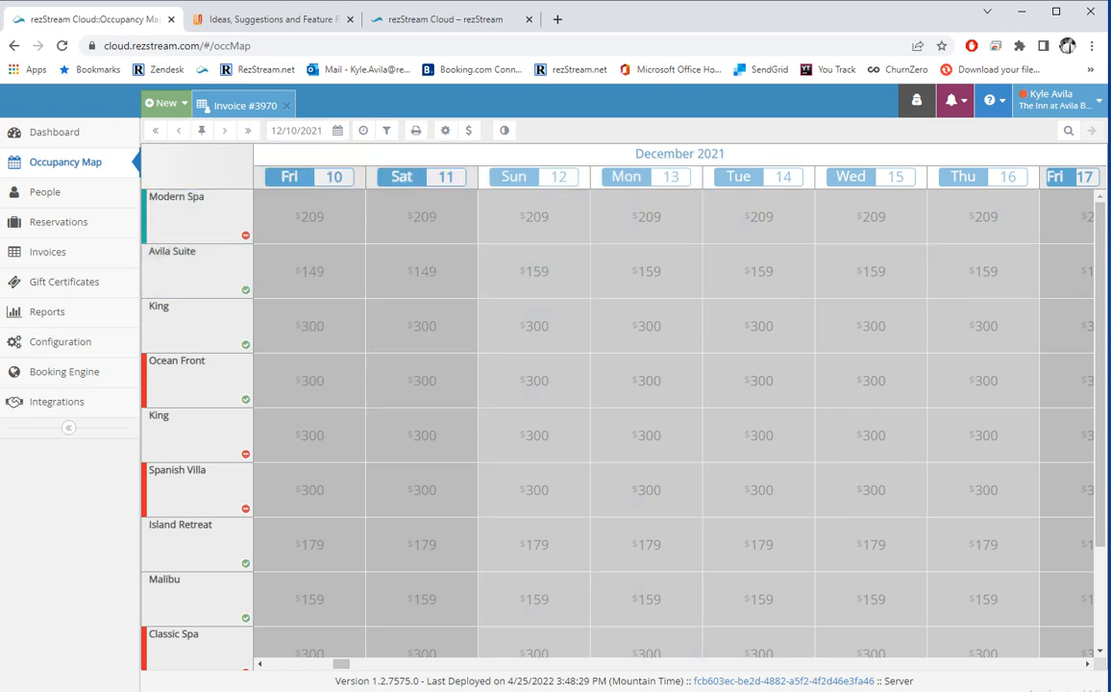
{"action": "left_click", "coordinate": [202, 130]}
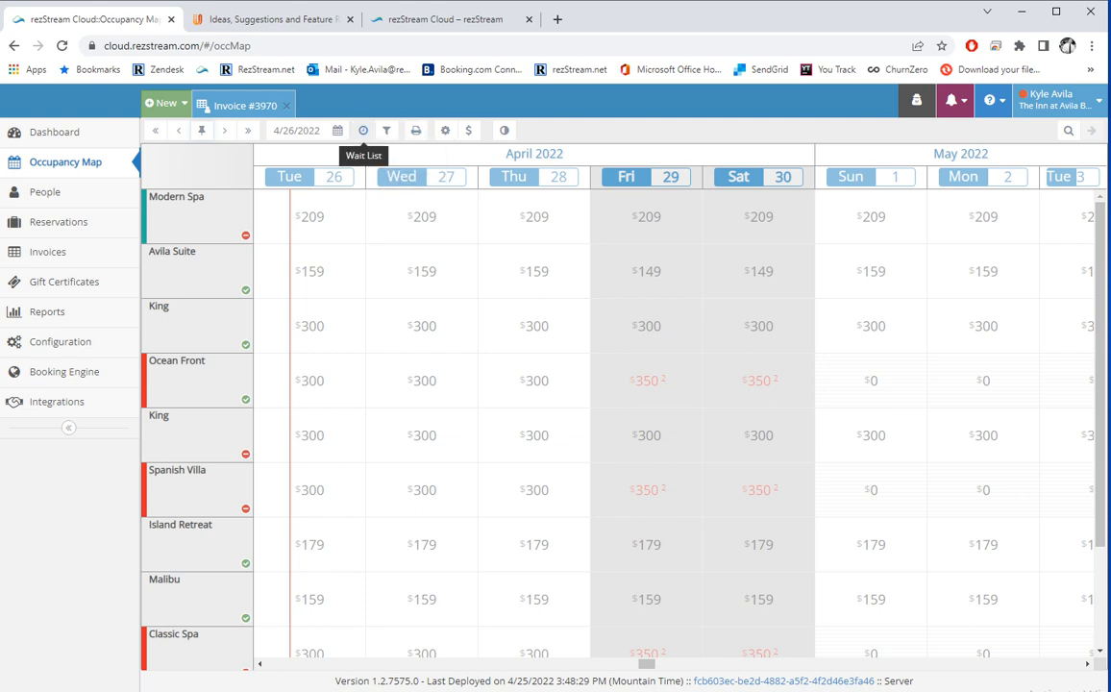
Show the wait list row and start a new wait list entry for Tue 4/26/2022.
{"action": "left_click", "coordinate": [363, 129]}
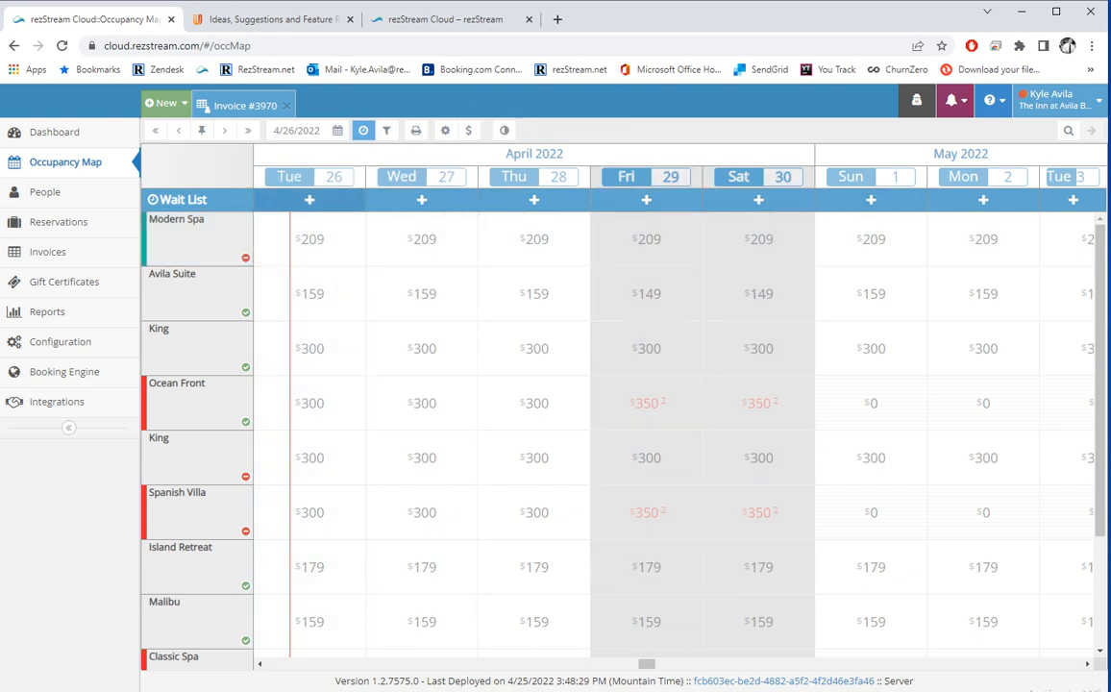
{"action": "left_click", "coordinate": [62, 46]}
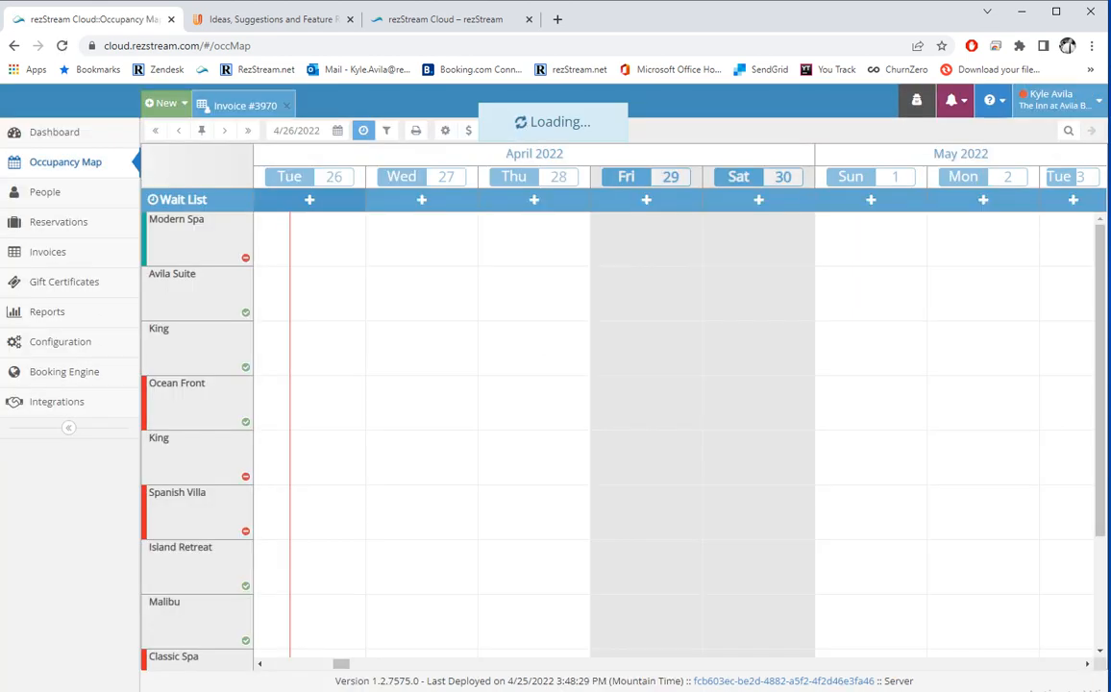
{"action": "left_click", "coordinate": [308, 200]}
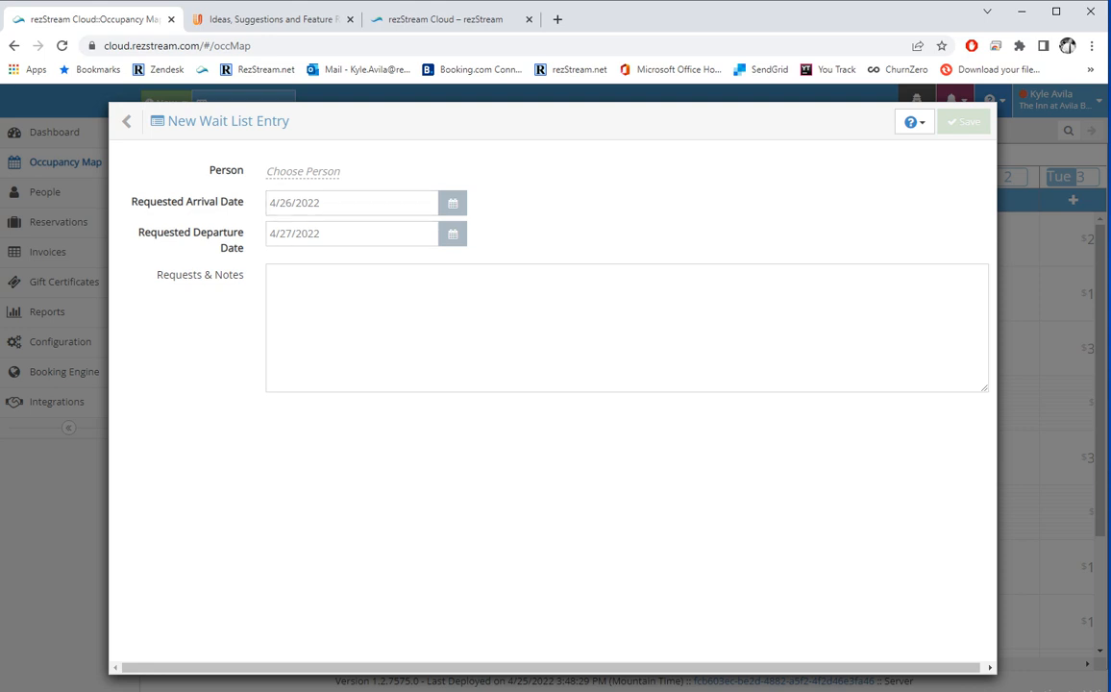
Assign the guest found by surname search, save the 4/26–4/27 entry, and close the wait list.
{"action": "left_click", "coordinate": [303, 171]}
{"action": "type", "text": "av"}
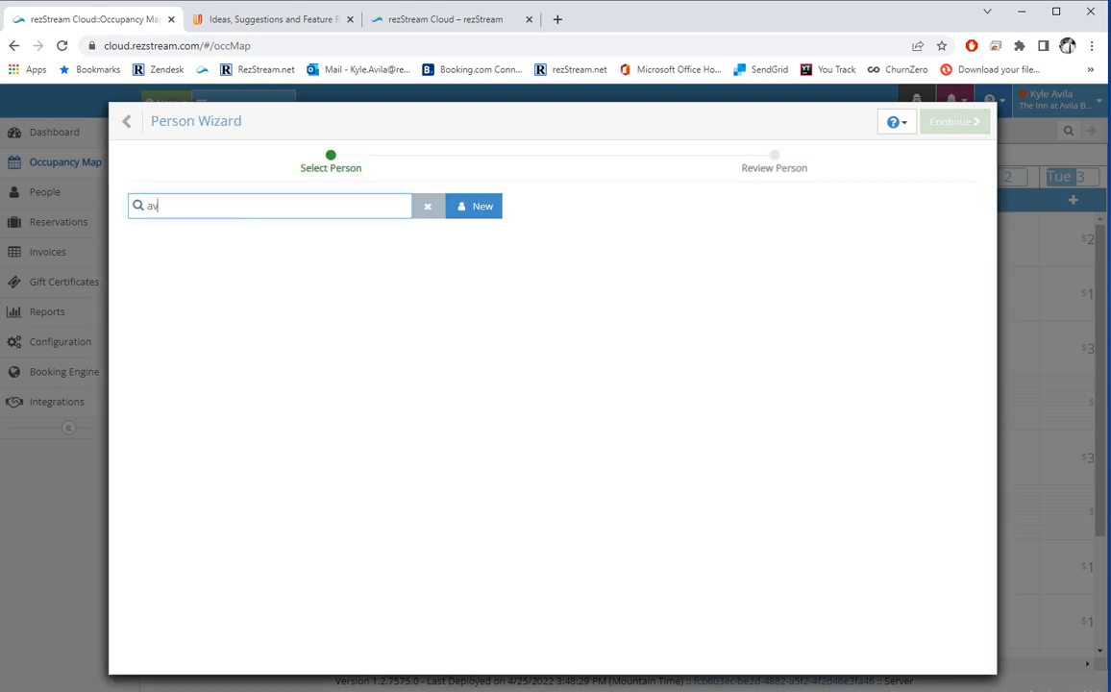
{"action": "type", "text": "ila"}
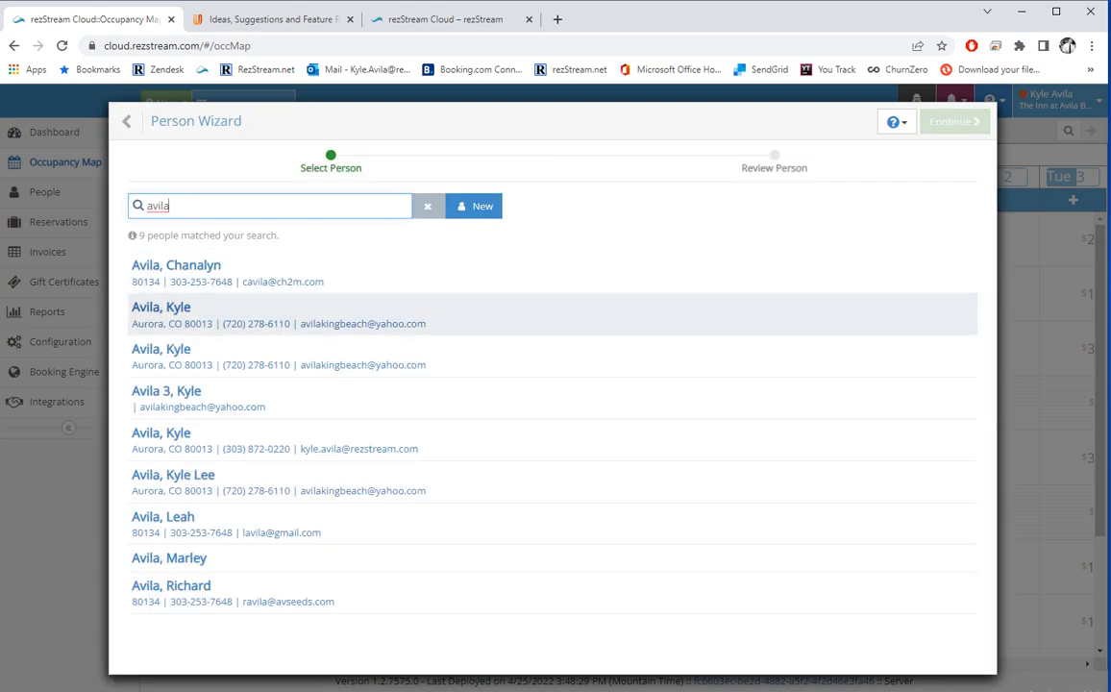
{"action": "left_click", "coordinate": [182, 323]}
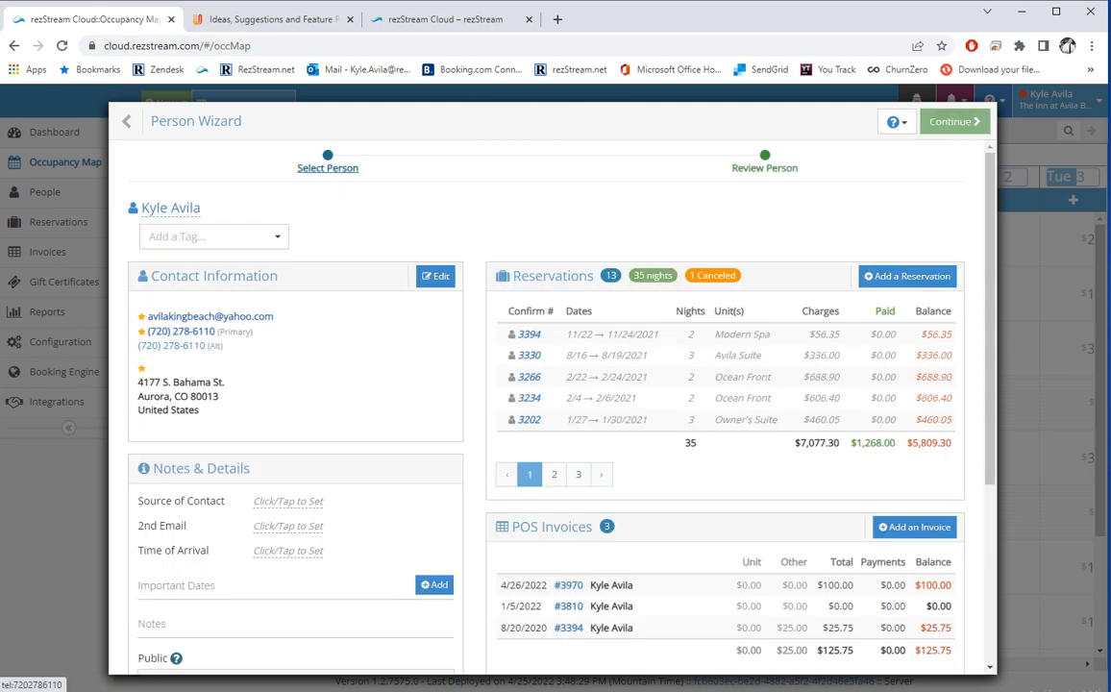
{"action": "left_click", "coordinate": [954, 123]}
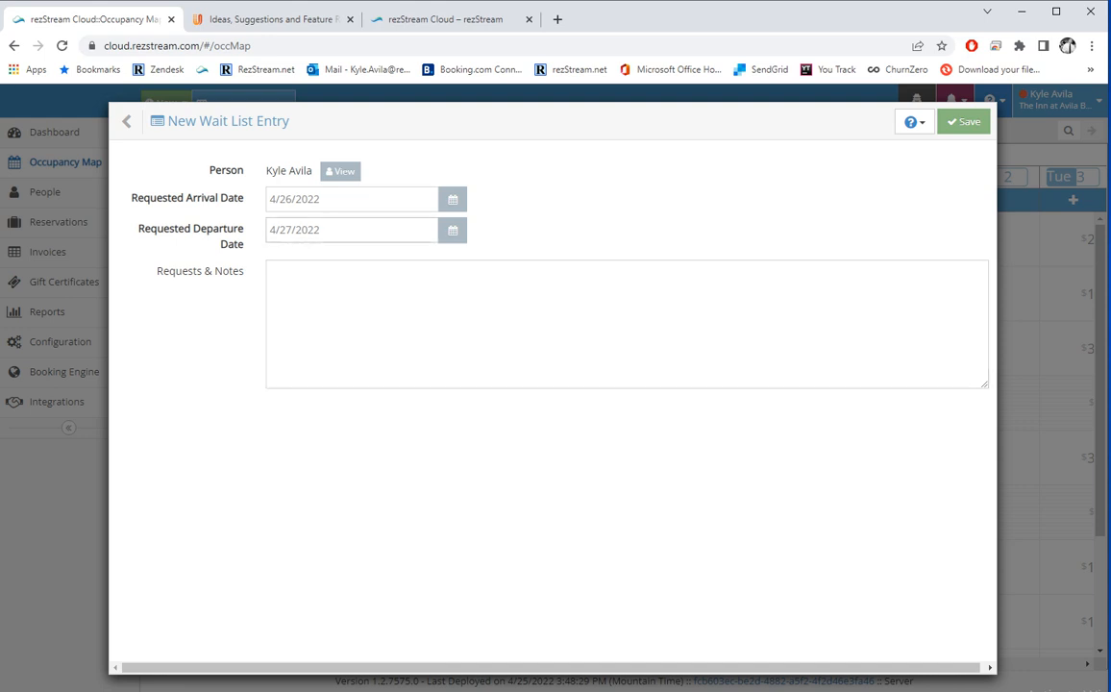
{"action": "left_click", "coordinate": [274, 273]}
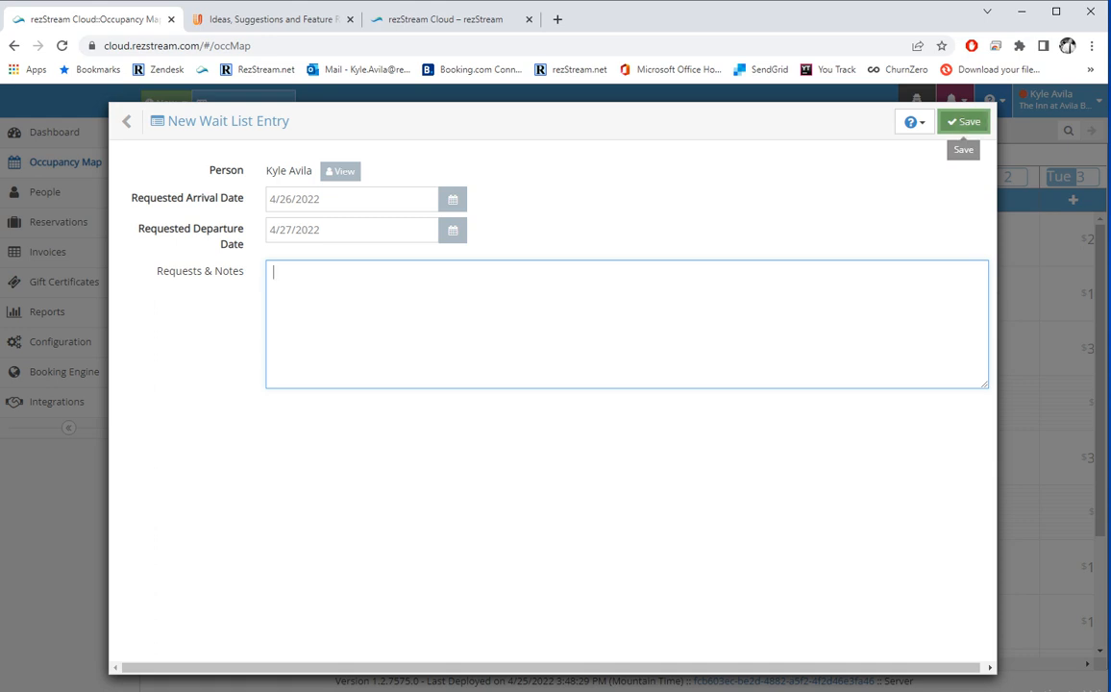
{"action": "left_click", "coordinate": [963, 123]}
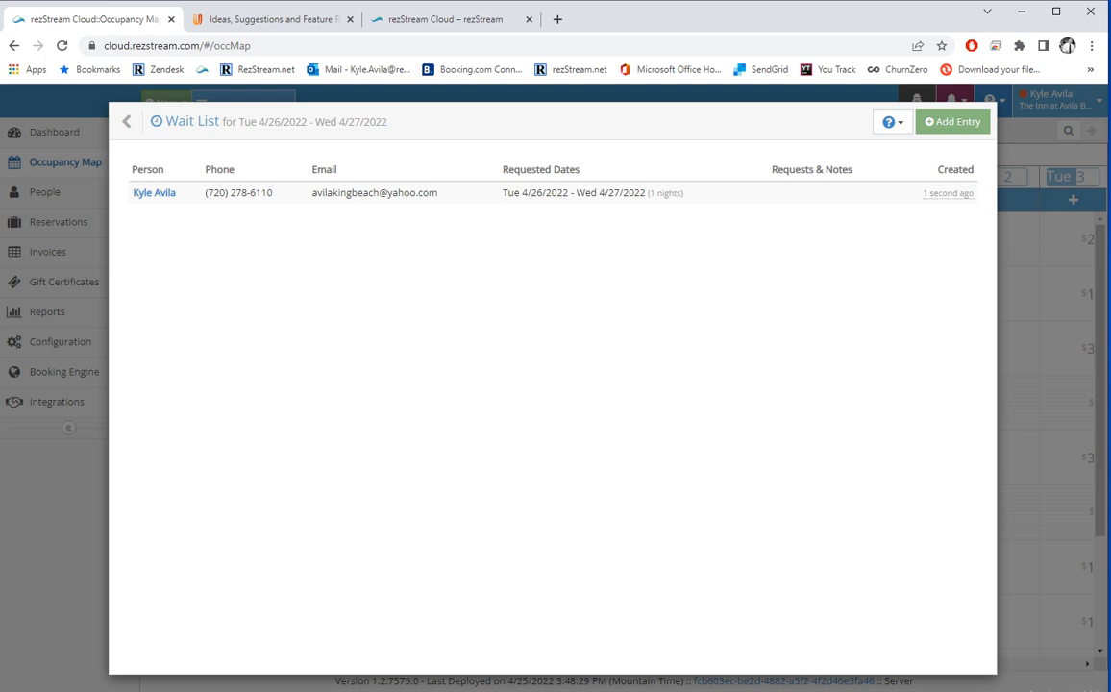
{"action": "left_click", "coordinate": [144, 122]}
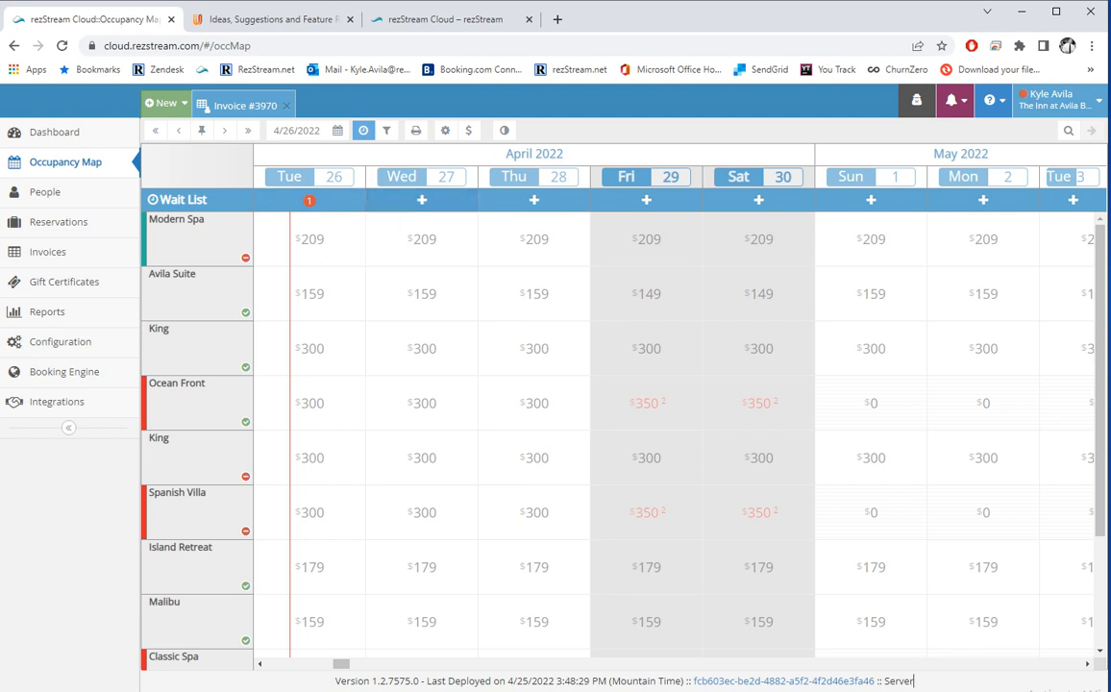
Toggle the wait list row on and off, leaving it hidden.
{"action": "left_click", "coordinate": [363, 130]}
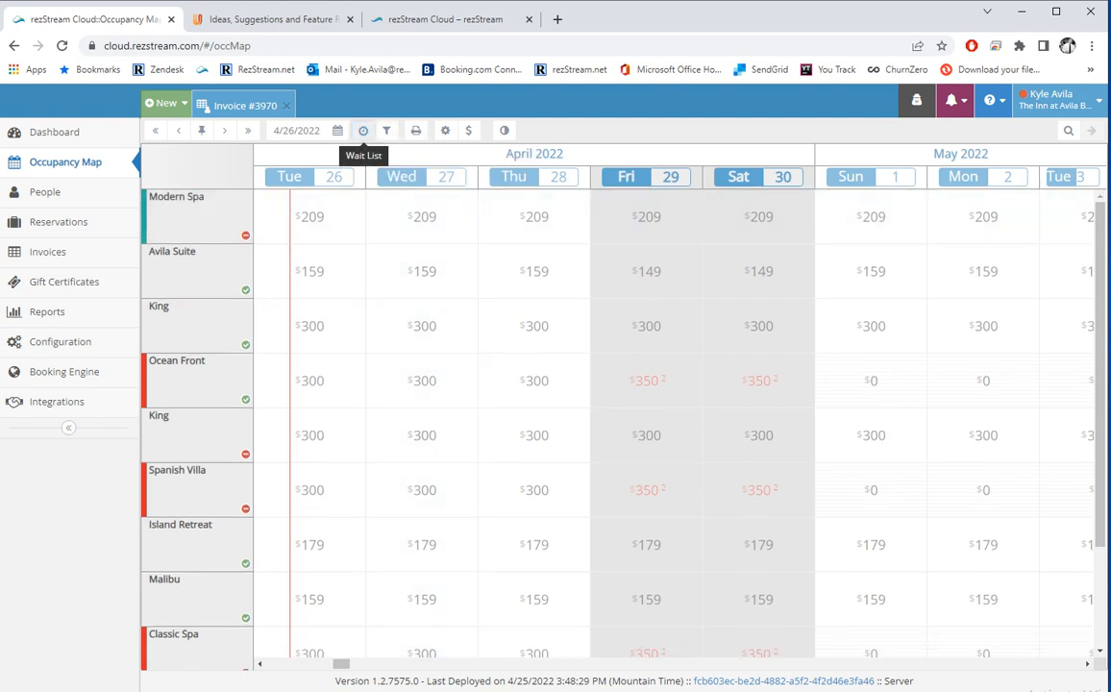
{"action": "left_click", "coordinate": [363, 130]}
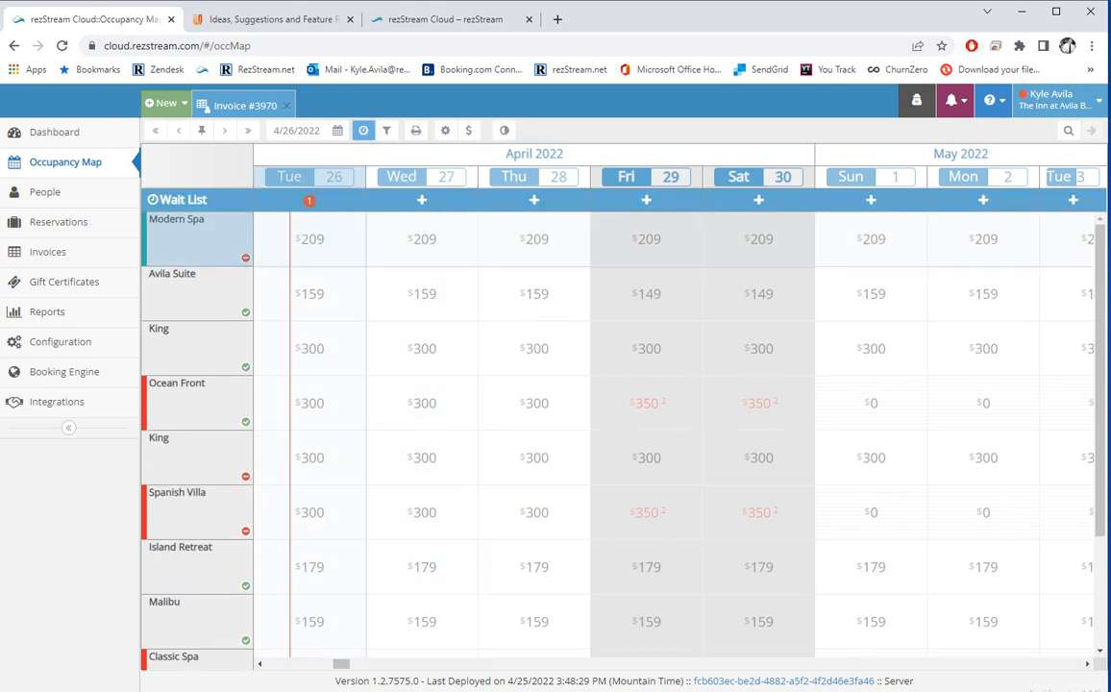
{"action": "left_click", "coordinate": [363, 130]}
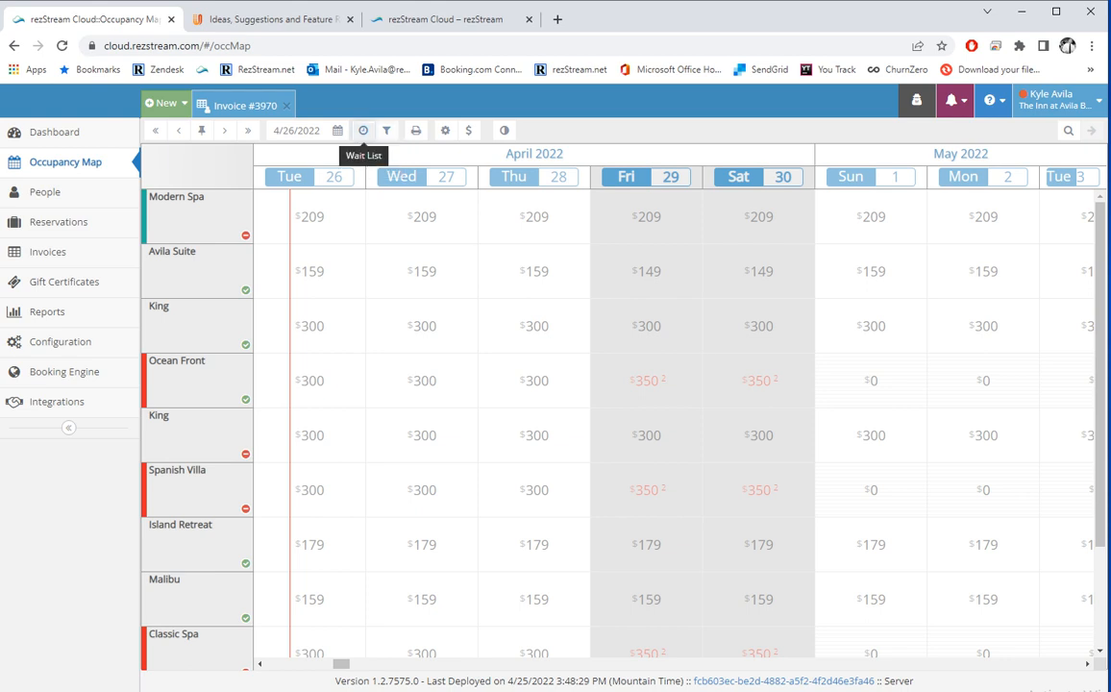
Try filtering units by an available date range of 4/26/2022, then drop that filter.
{"action": "left_click", "coordinate": [386, 130]}
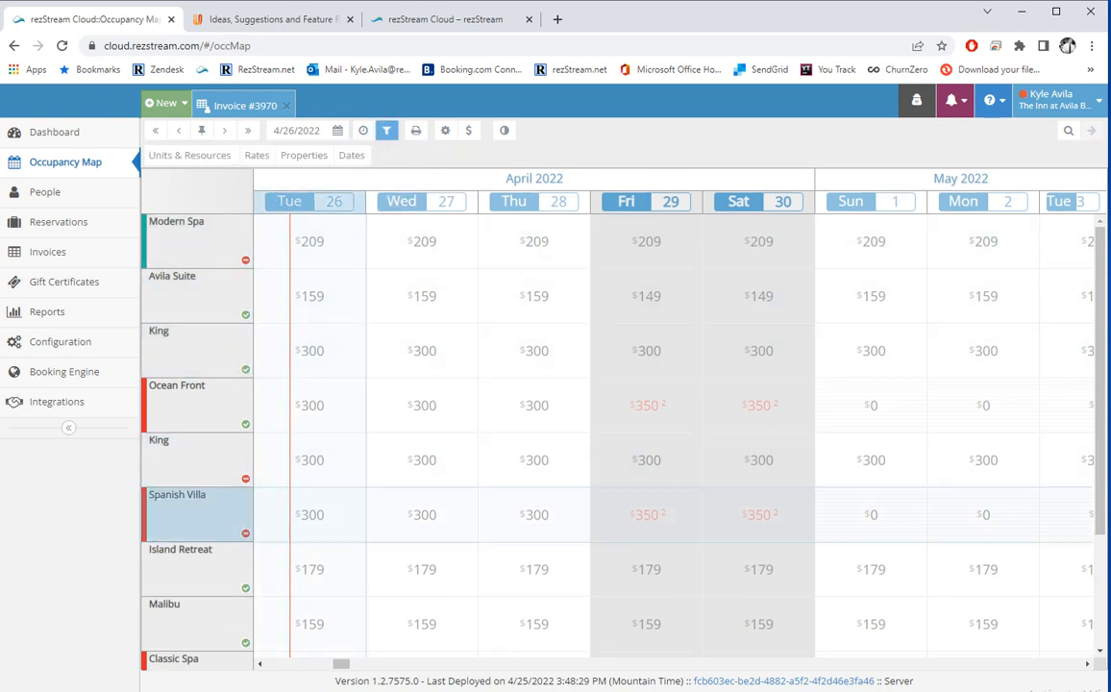
{"action": "scroll", "coordinate": [614, 433], "scroll_direction": "down", "scroll_amount": 3}
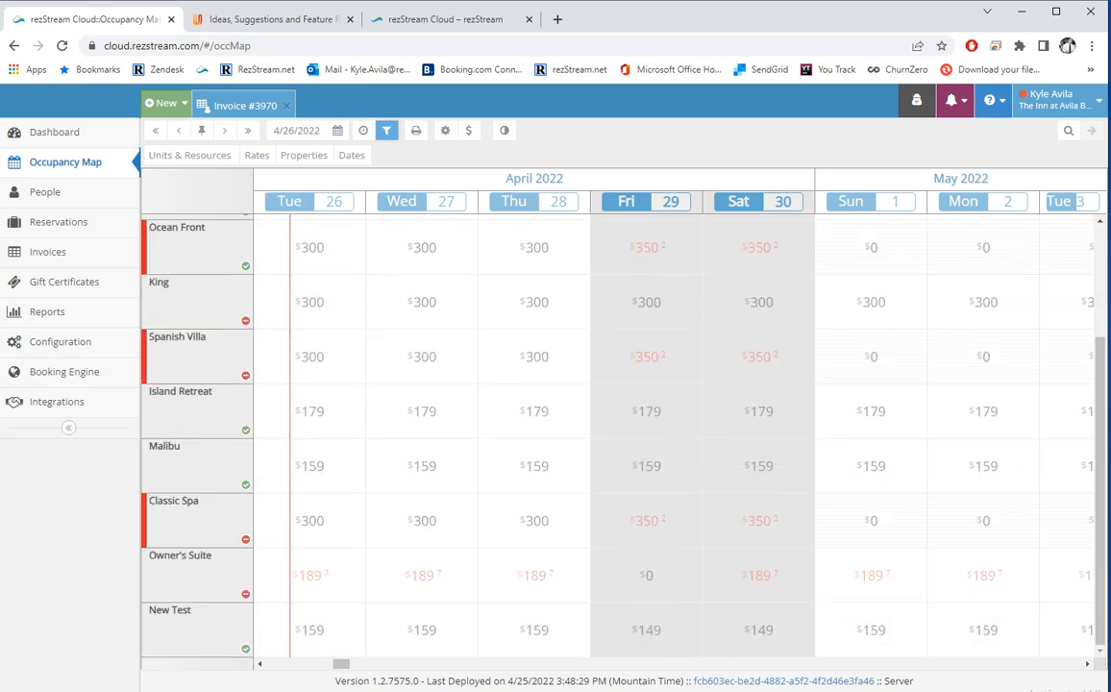
{"action": "scroll", "coordinate": [192, 317], "scroll_direction": "up", "scroll_amount": 3}
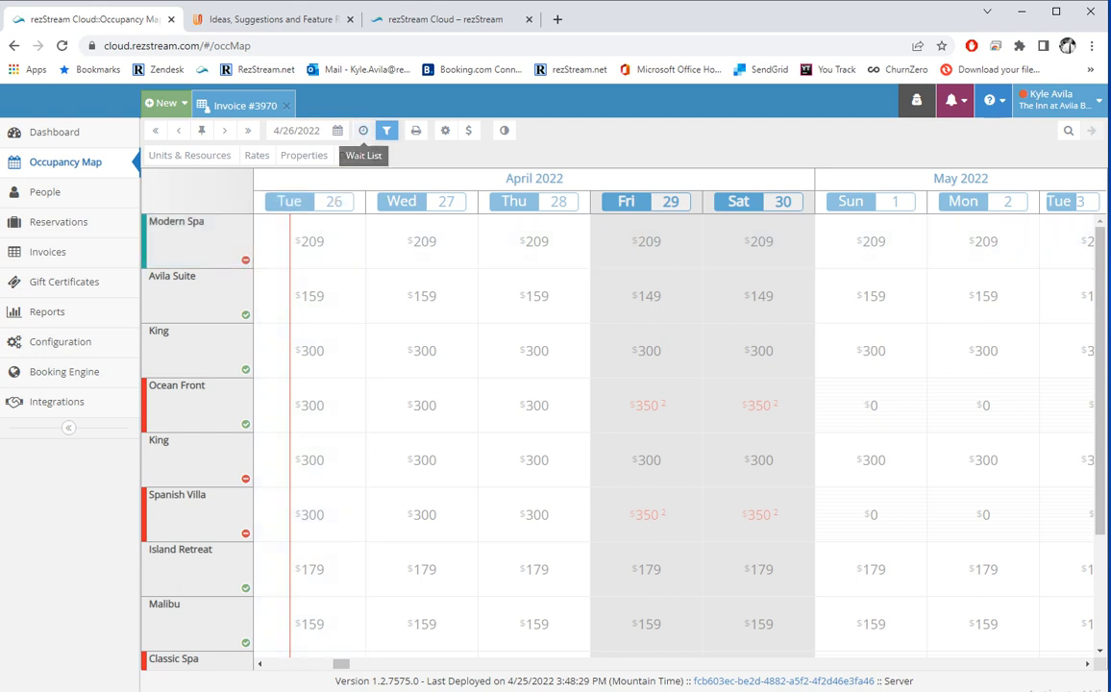
{"action": "left_click", "coordinate": [352, 155]}
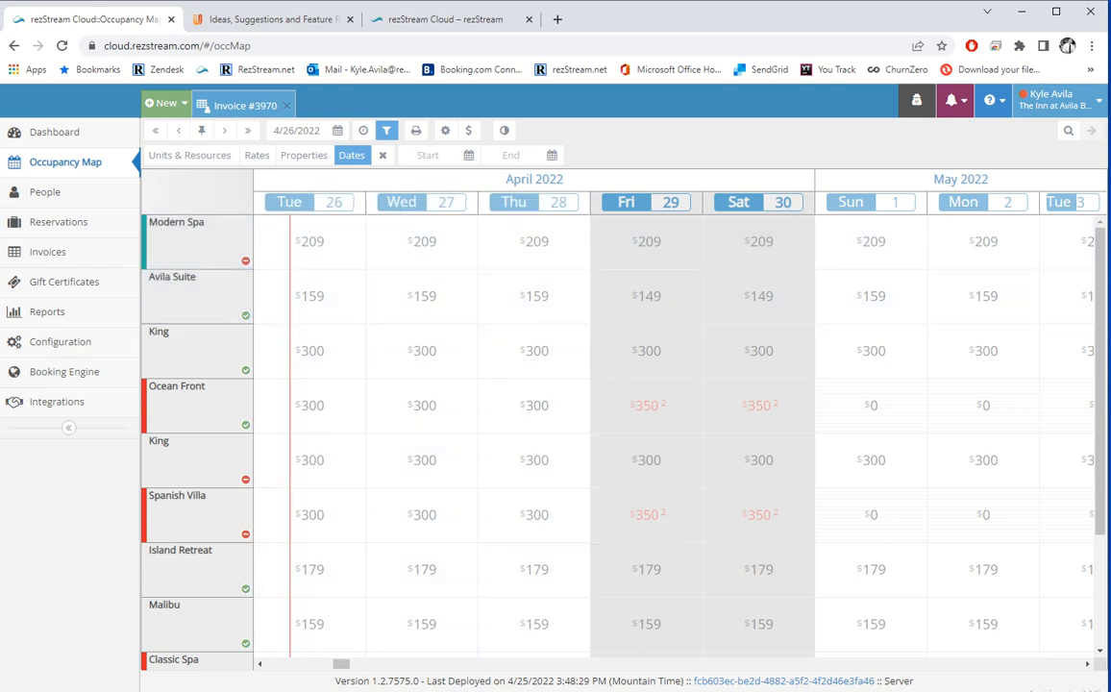
{"action": "left_click", "coordinate": [317, 203]}
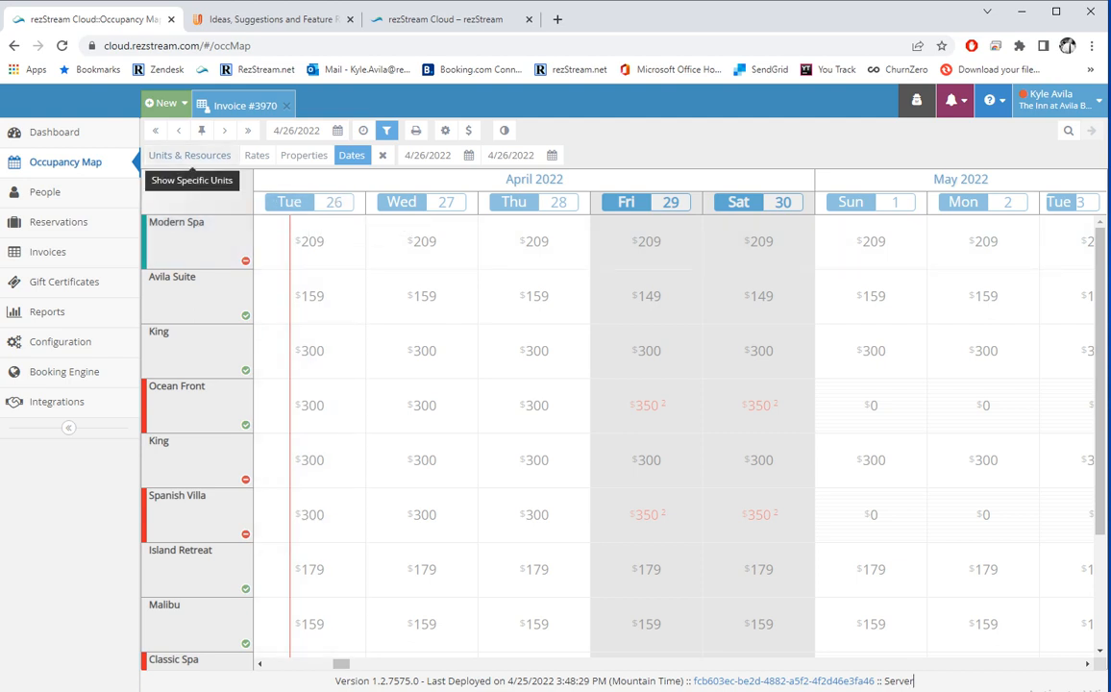
{"action": "left_click", "coordinate": [189, 155]}
Filter the map to the Modern Spa unit, then clear all filters.
{"action": "left_click", "coordinate": [470, 155]}
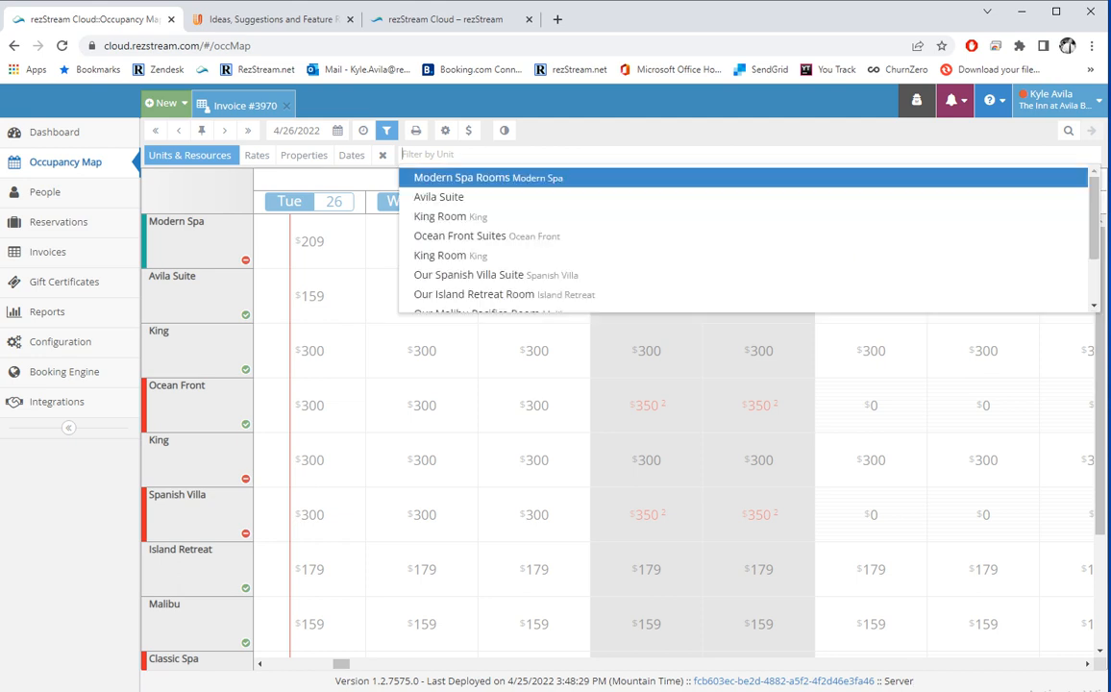
{"action": "left_click", "coordinate": [472, 178]}
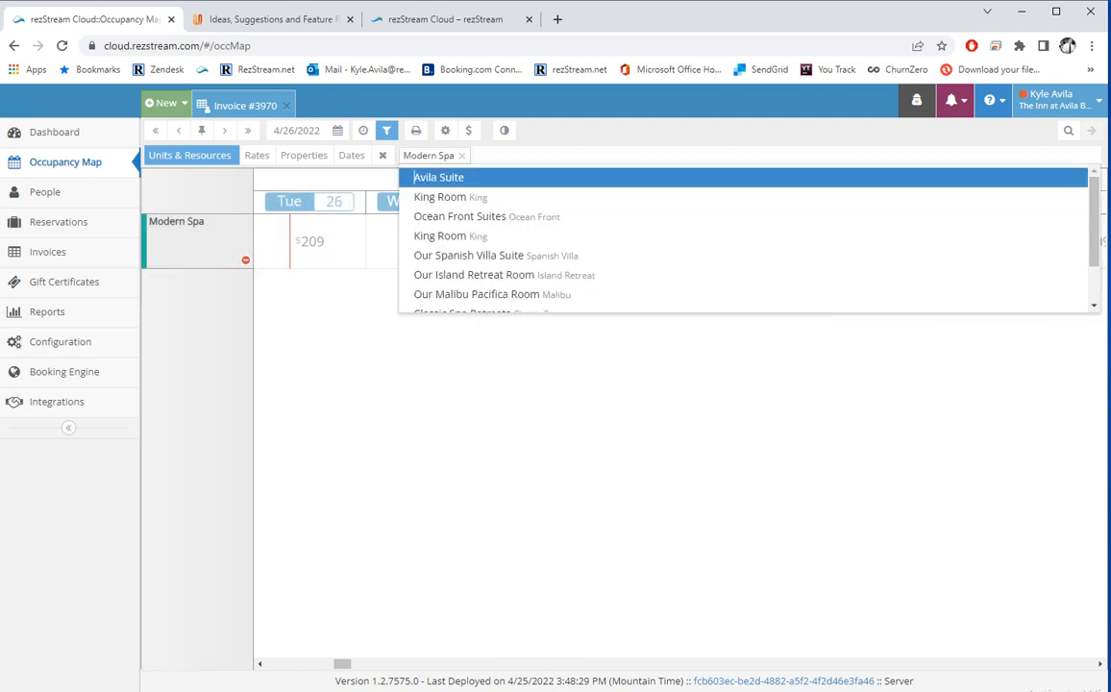
{"action": "left_click", "coordinate": [519, 132]}
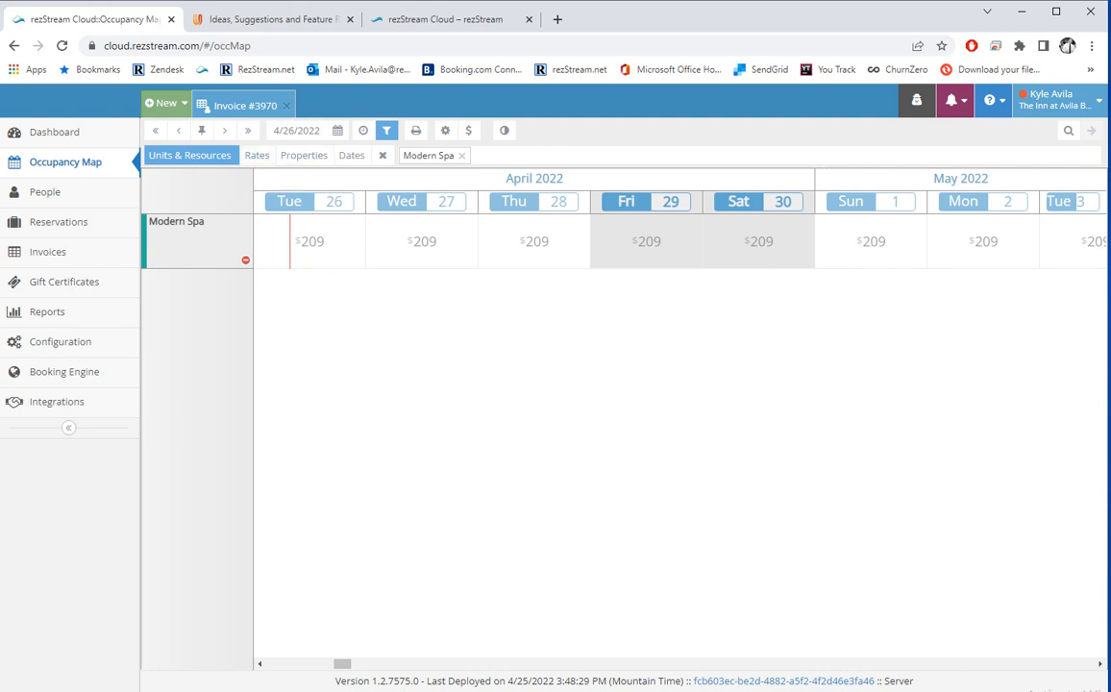
{"action": "left_click", "coordinate": [387, 130]}
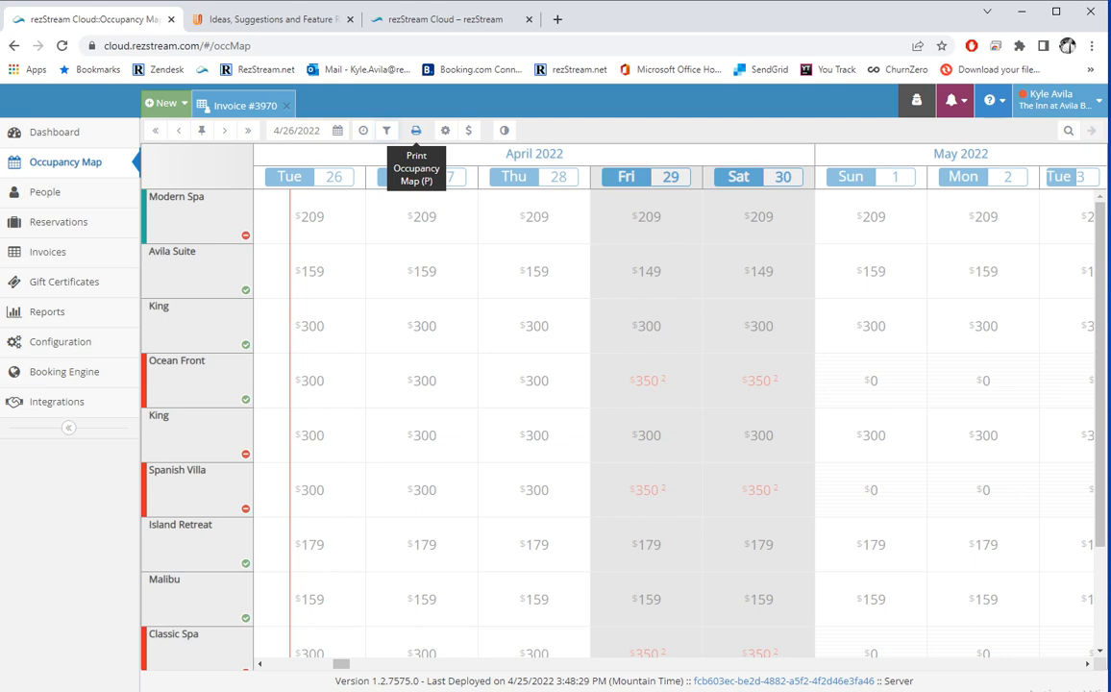
{"action": "left_click", "coordinate": [417, 130]}
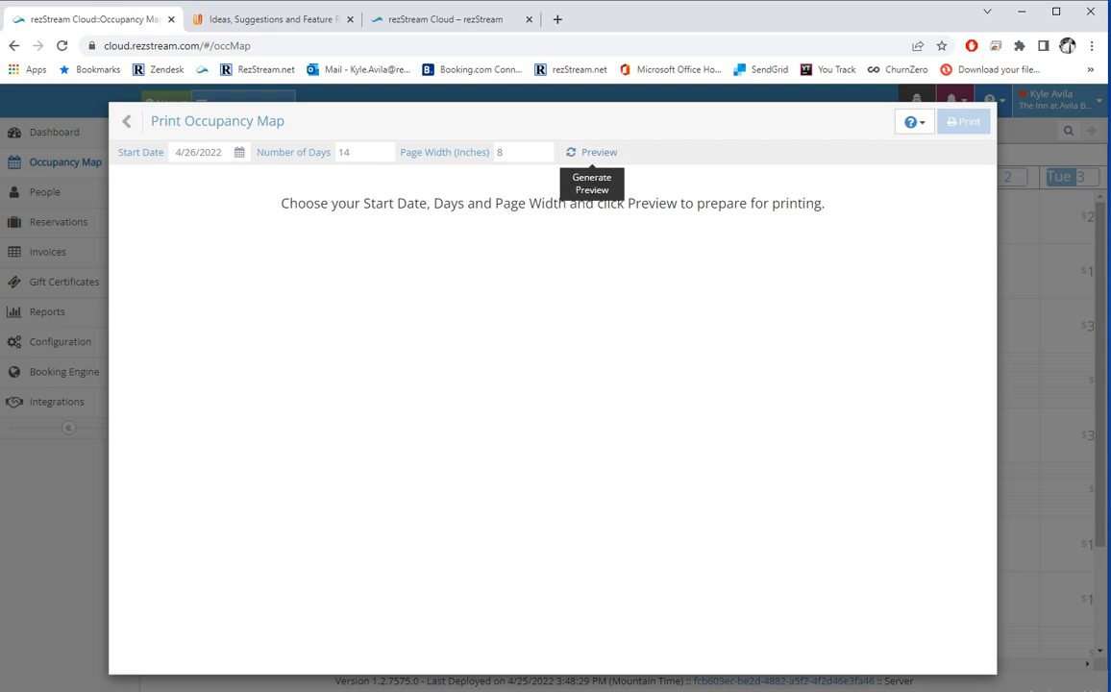
{"action": "left_click", "coordinate": [590, 152]}
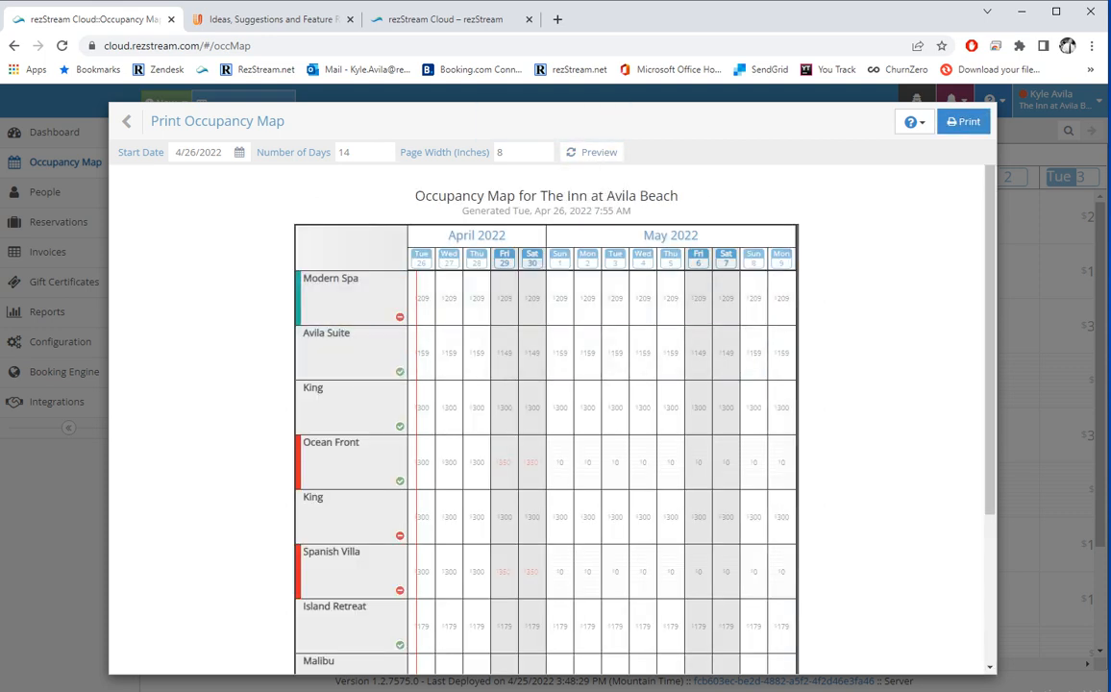
{"action": "scroll", "coordinate": [545, 413], "scroll_direction": "down", "scroll_amount": 3}
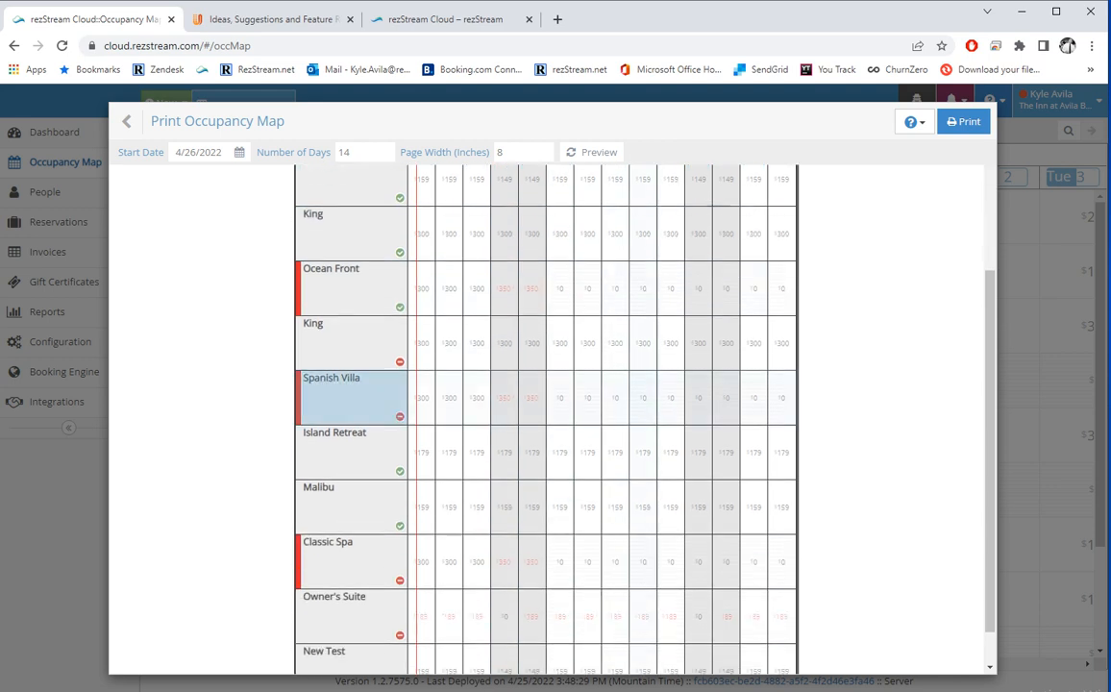
{"action": "scroll", "coordinate": [544, 413], "scroll_direction": "up", "scroll_amount": 3}
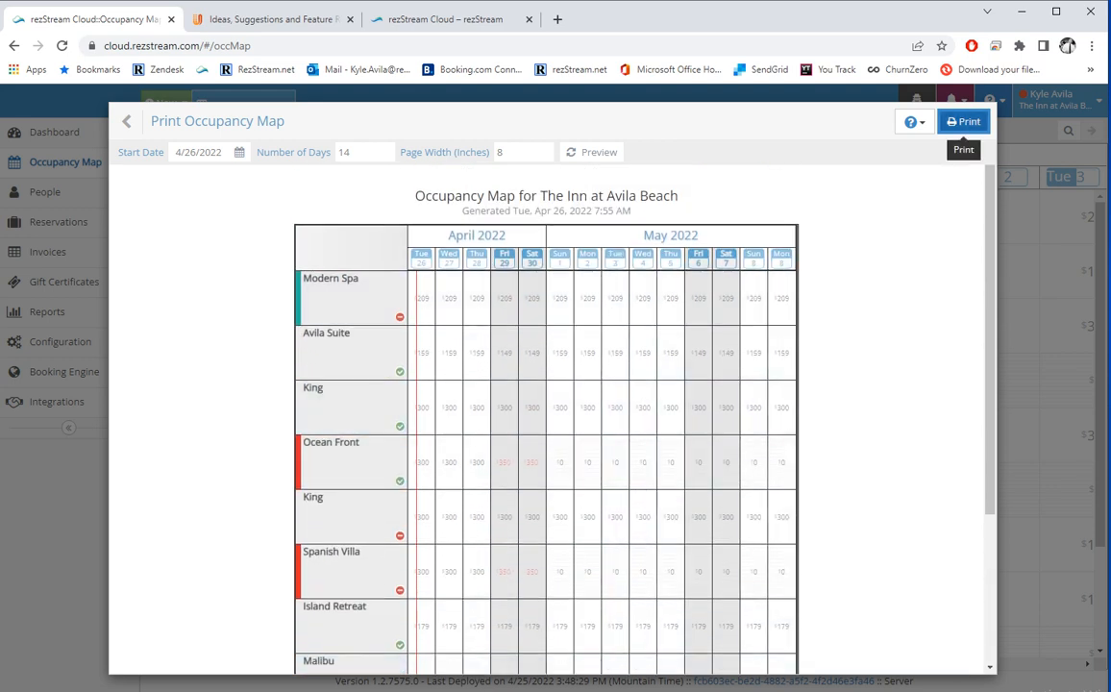
{"action": "left_click", "coordinate": [964, 121]}
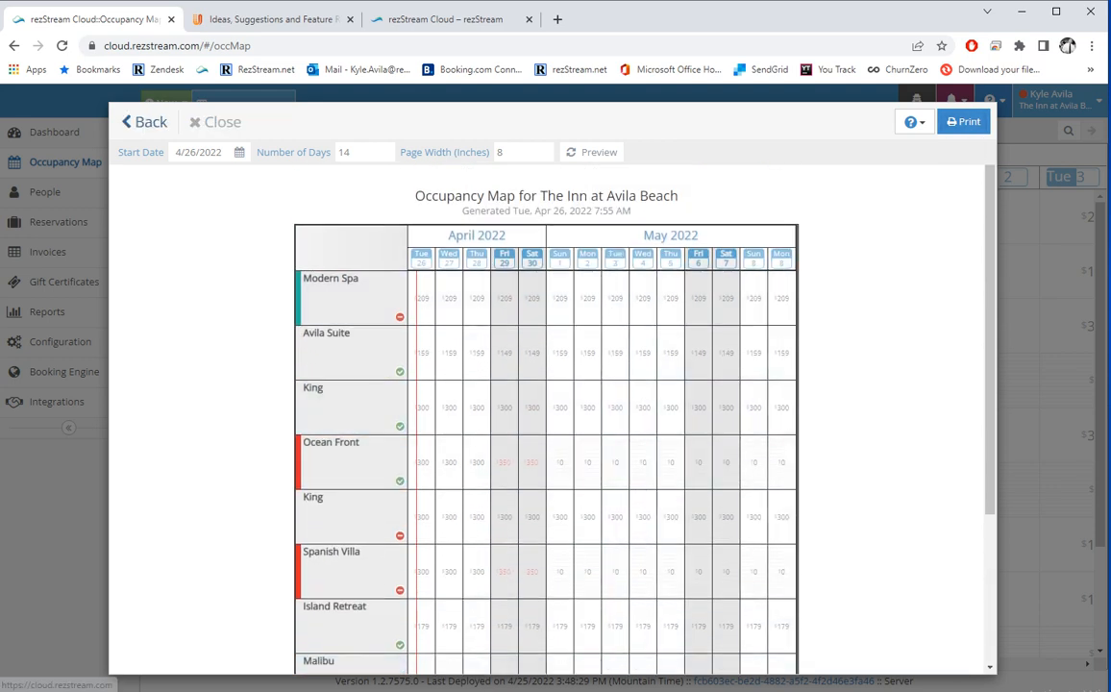
{"action": "left_click", "coordinate": [136, 123]}
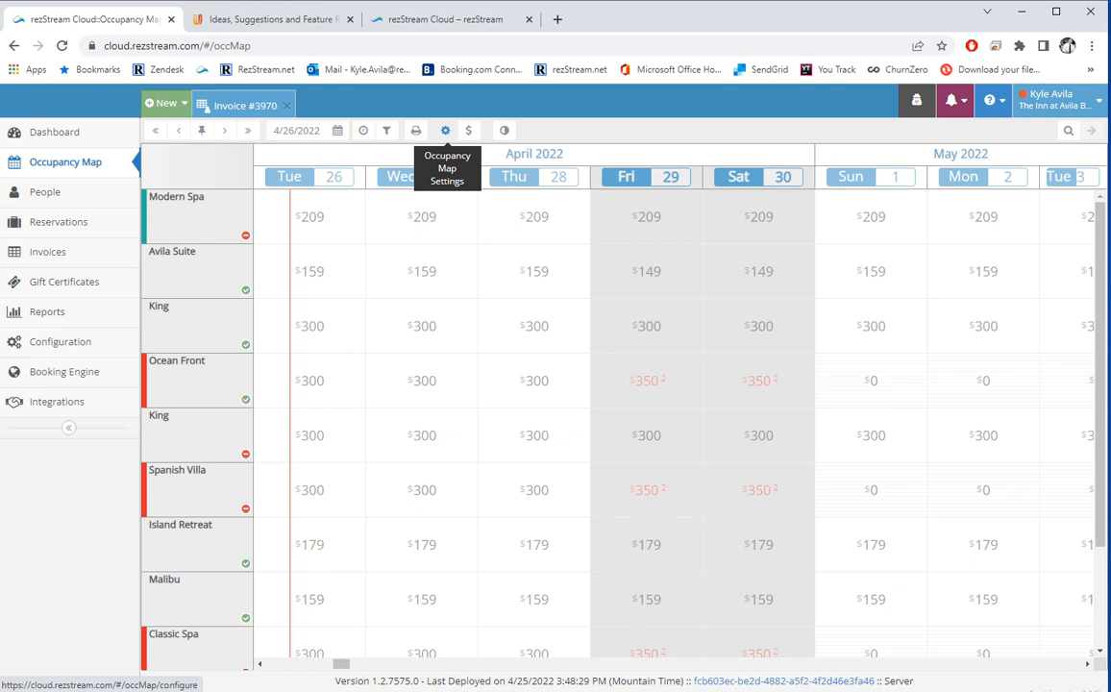
Go to the Occupancy Map display settings and highlight the nights count on the sample card.
{"action": "left_click", "coordinate": [445, 132]}
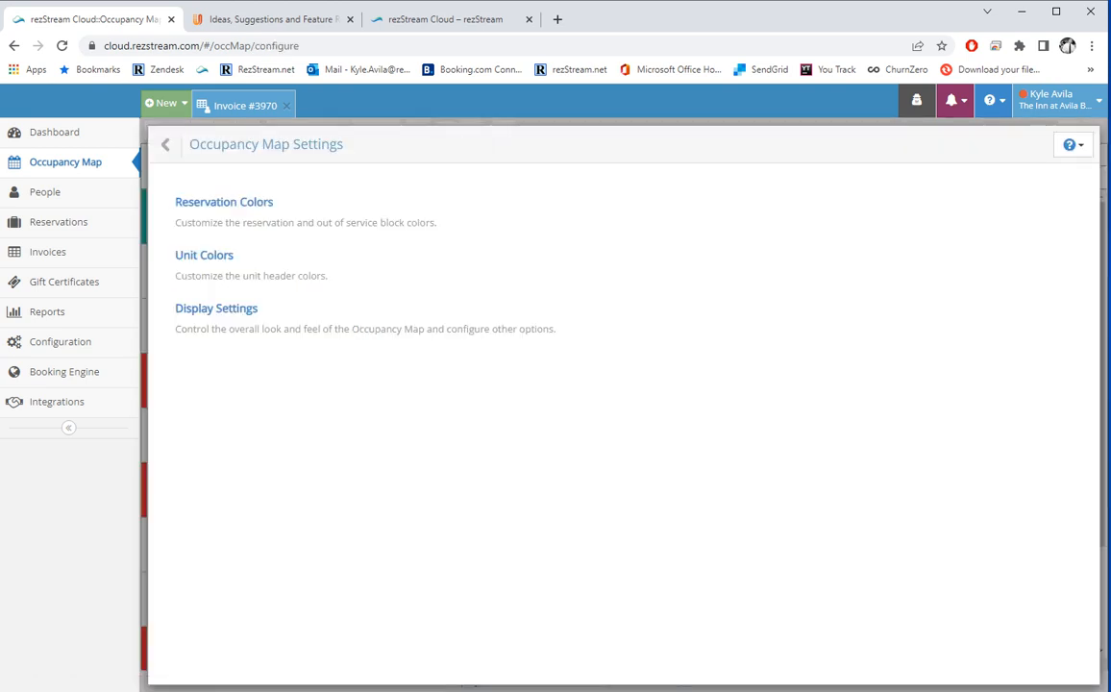
{"action": "left_click", "coordinate": [216, 308]}
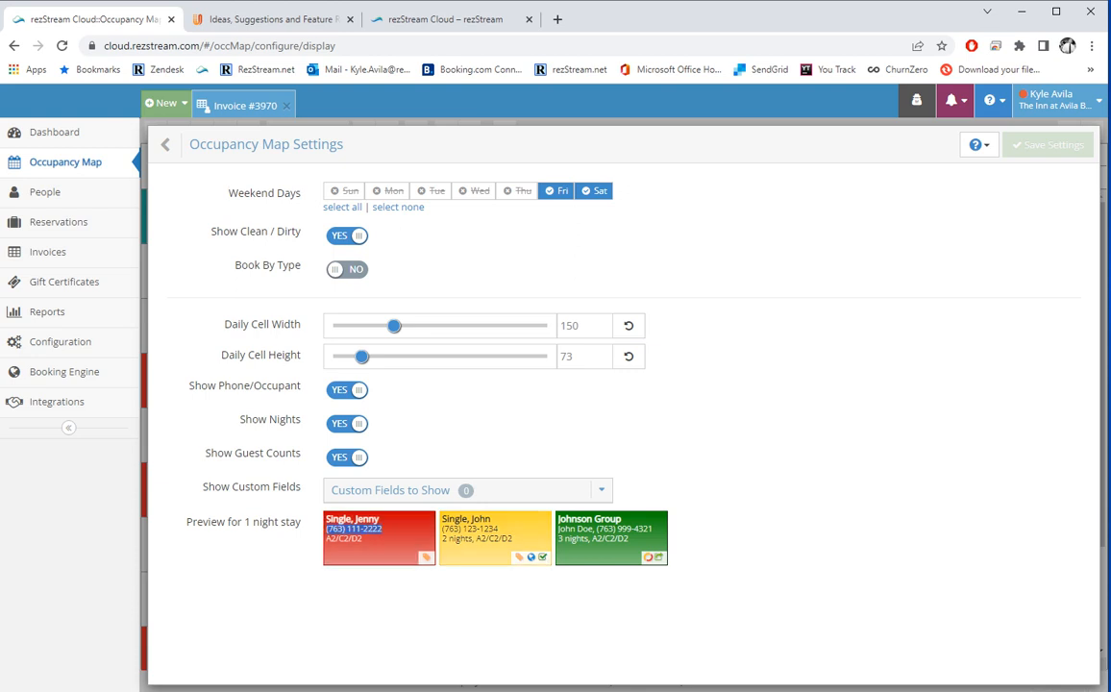
{"action": "left_click_drag", "start_coordinate": [442, 539], "coordinate": [473, 539]}
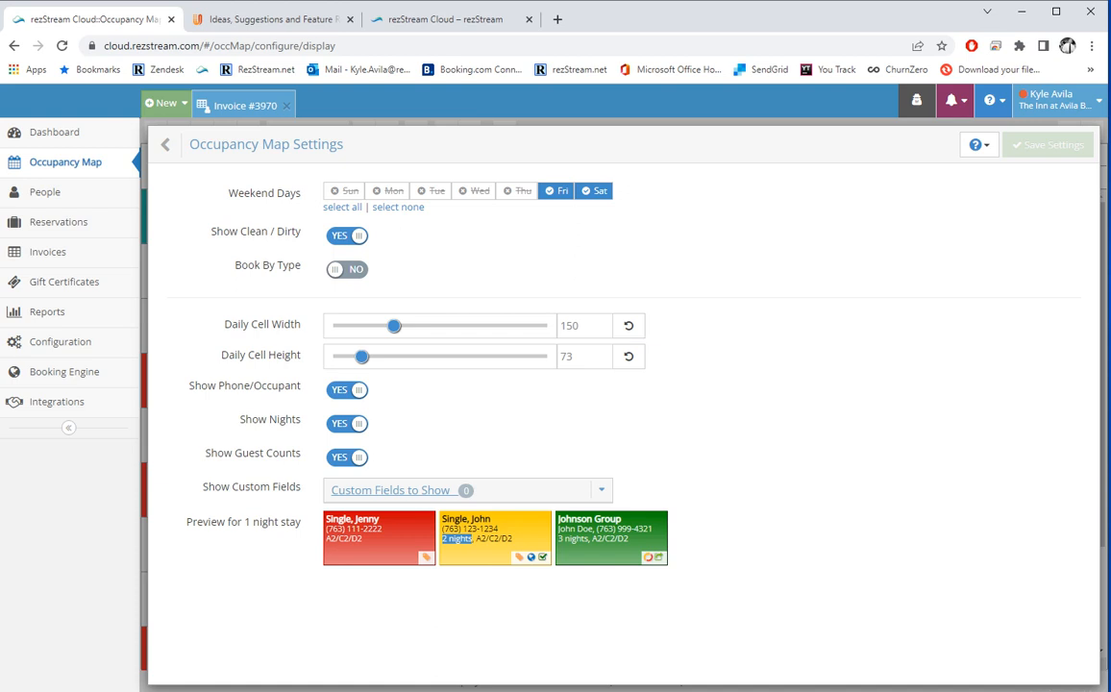
Expand Custom Fields to Show, then return to the settings list and choose Reservation Colors.
{"action": "left_click", "coordinate": [404, 490]}
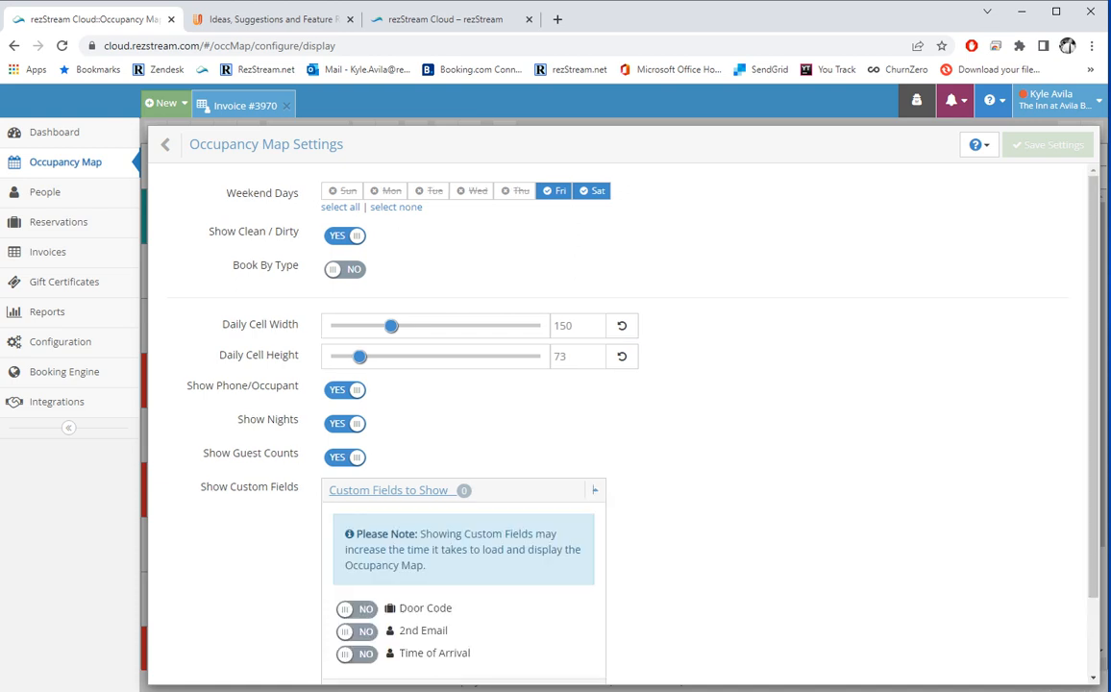
{"action": "scroll", "coordinate": [461, 432], "scroll_direction": "down", "scroll_amount": 1}
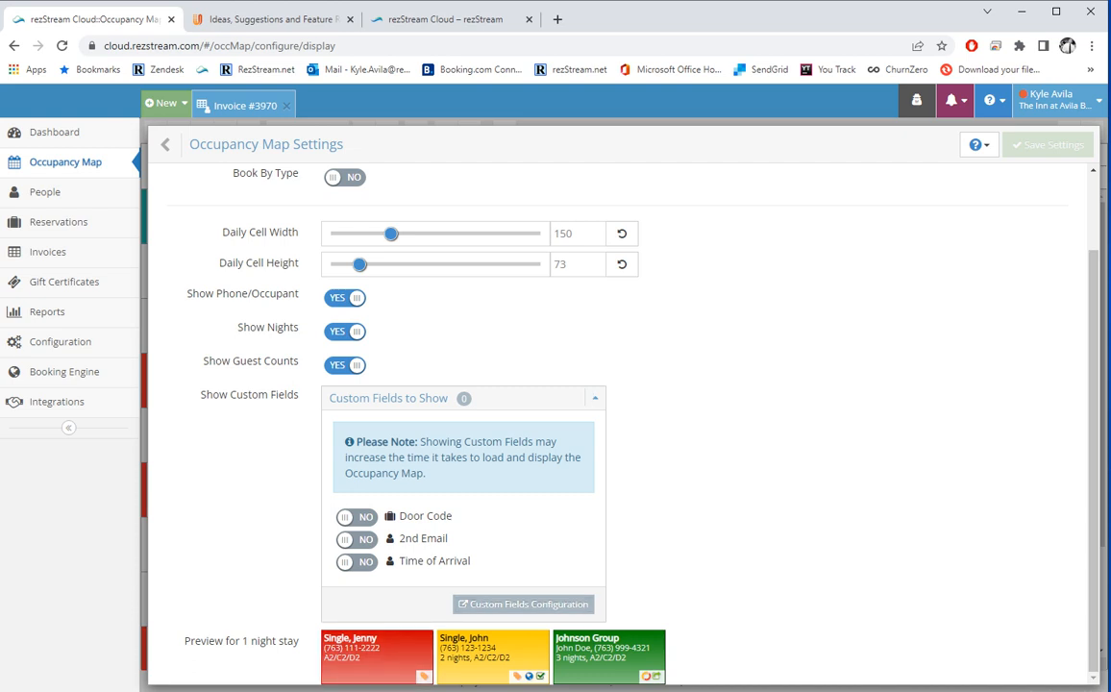
{"action": "scroll", "coordinate": [595, 397], "scroll_direction": "up", "scroll_amount": 1}
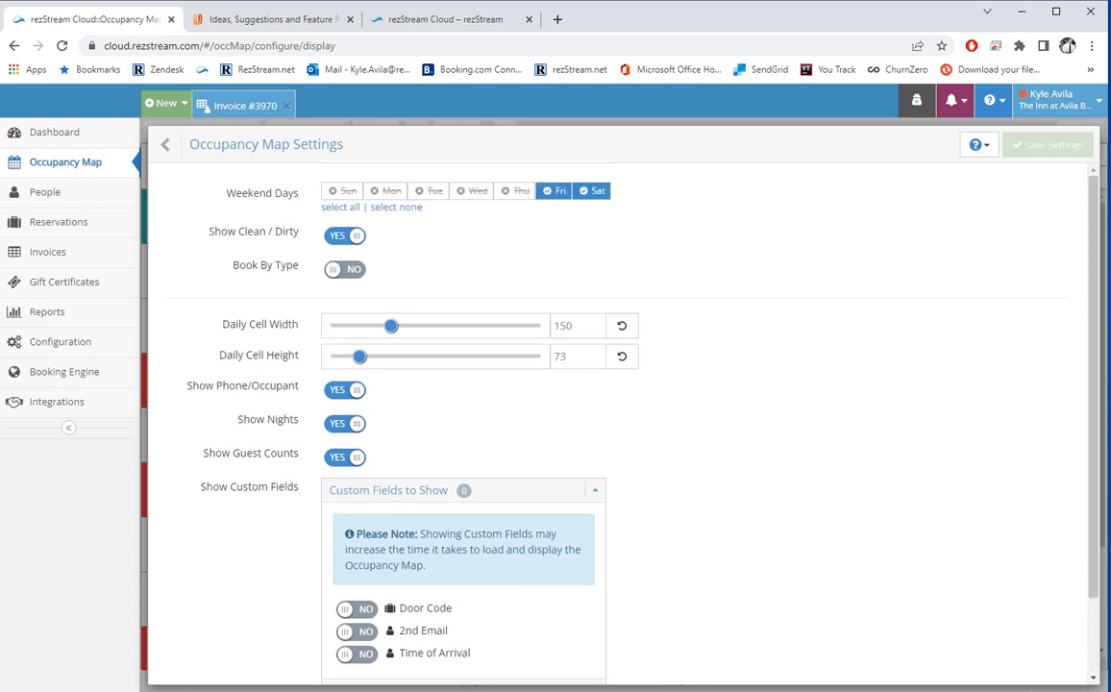
{"action": "left_click", "coordinate": [171, 144]}
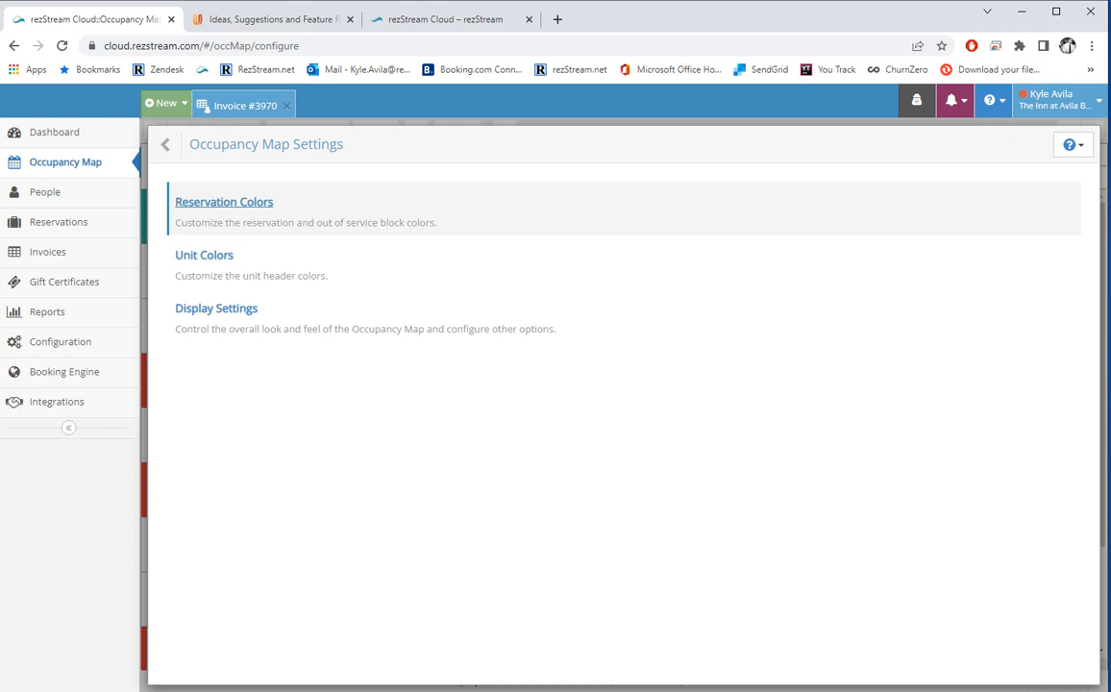
{"action": "left_click", "coordinate": [224, 202]}
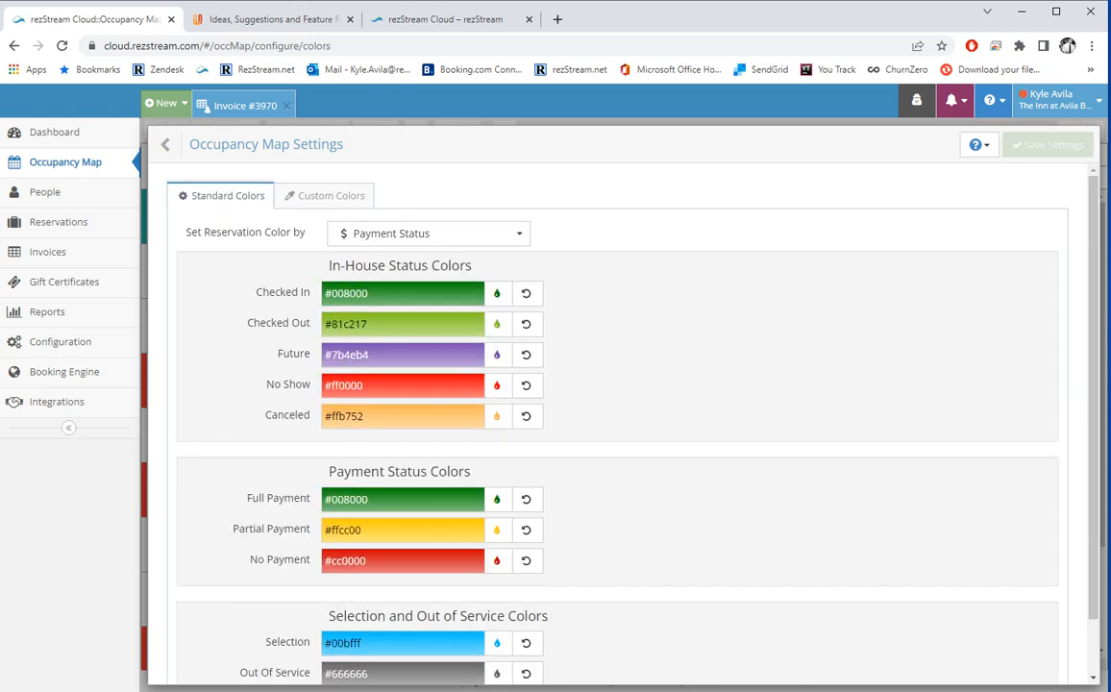
Change the Checked Out reservation colour to yellow #d6b713.
{"action": "scroll", "coordinate": [620, 404], "scroll_direction": "down", "scroll_amount": 2}
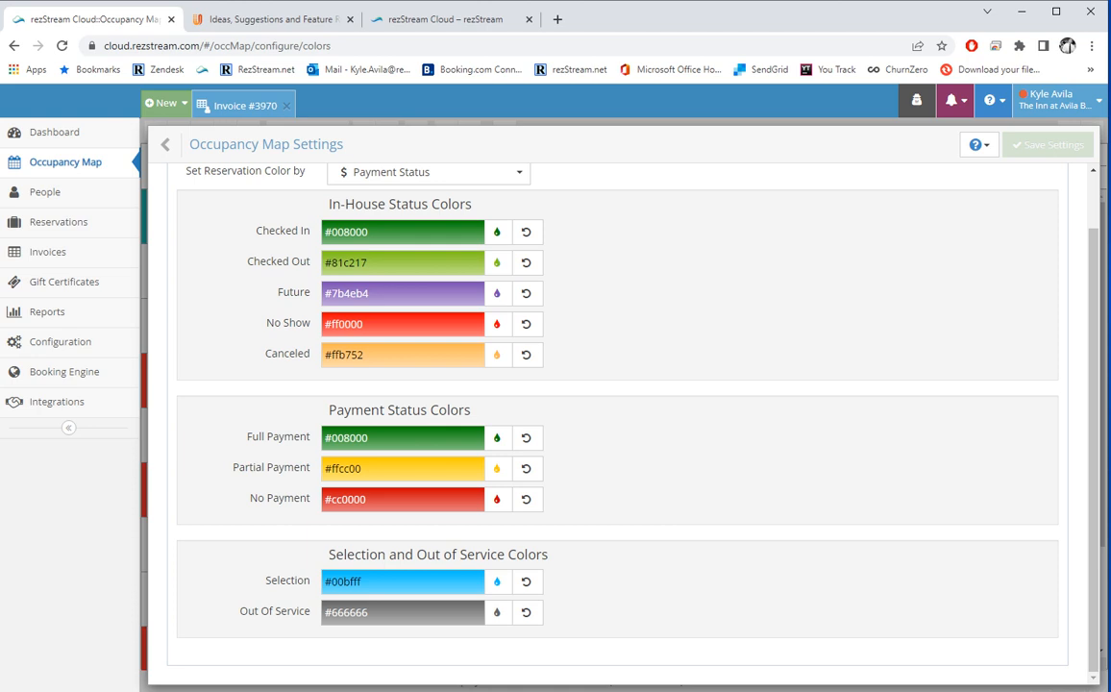
{"action": "scroll", "coordinate": [615, 403], "scroll_direction": "up", "scroll_amount": 1}
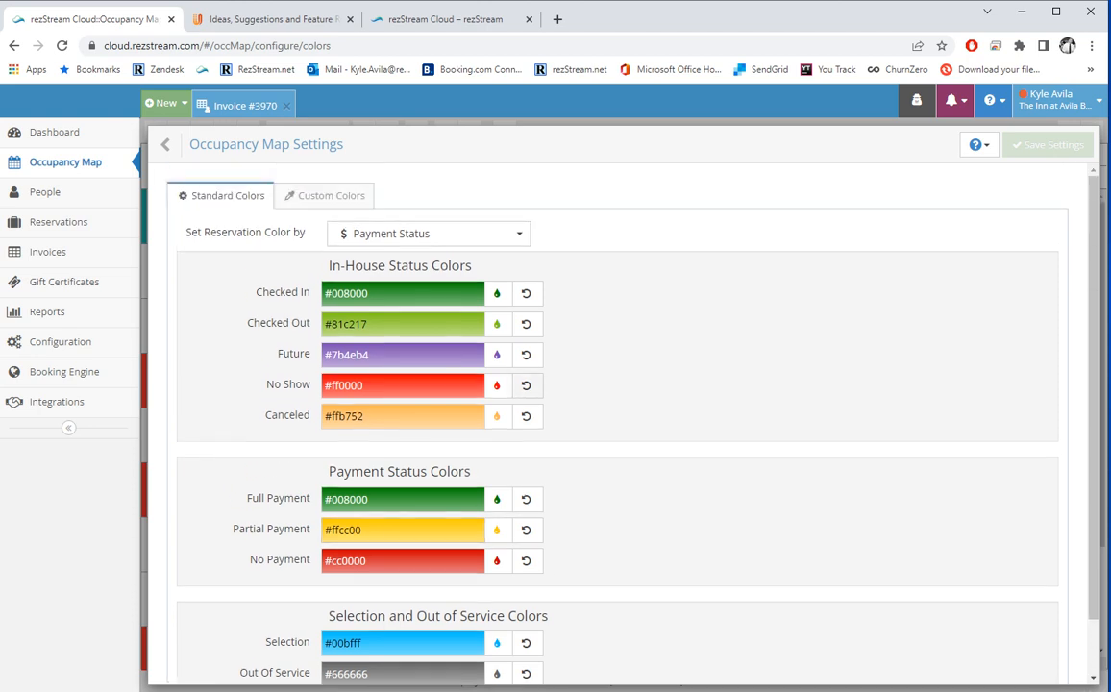
{"action": "left_click", "coordinate": [497, 324]}
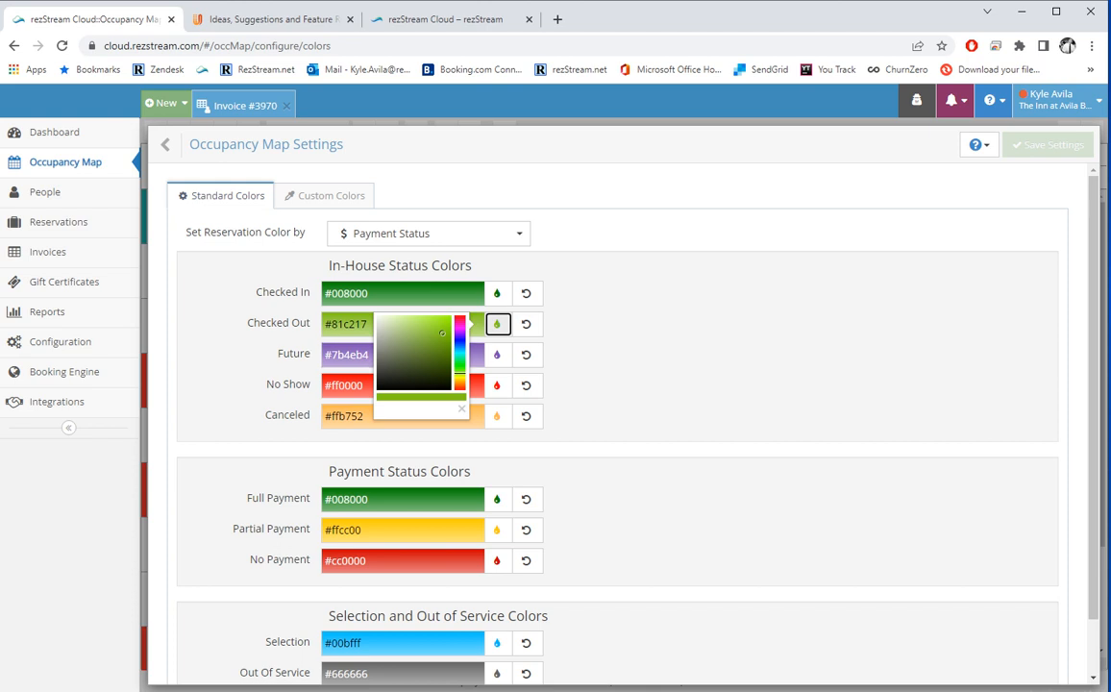
{"action": "left_click", "coordinate": [460, 380]}
{"action": "left_click_drag", "start_coordinate": [442, 333], "coordinate": [444, 327]}
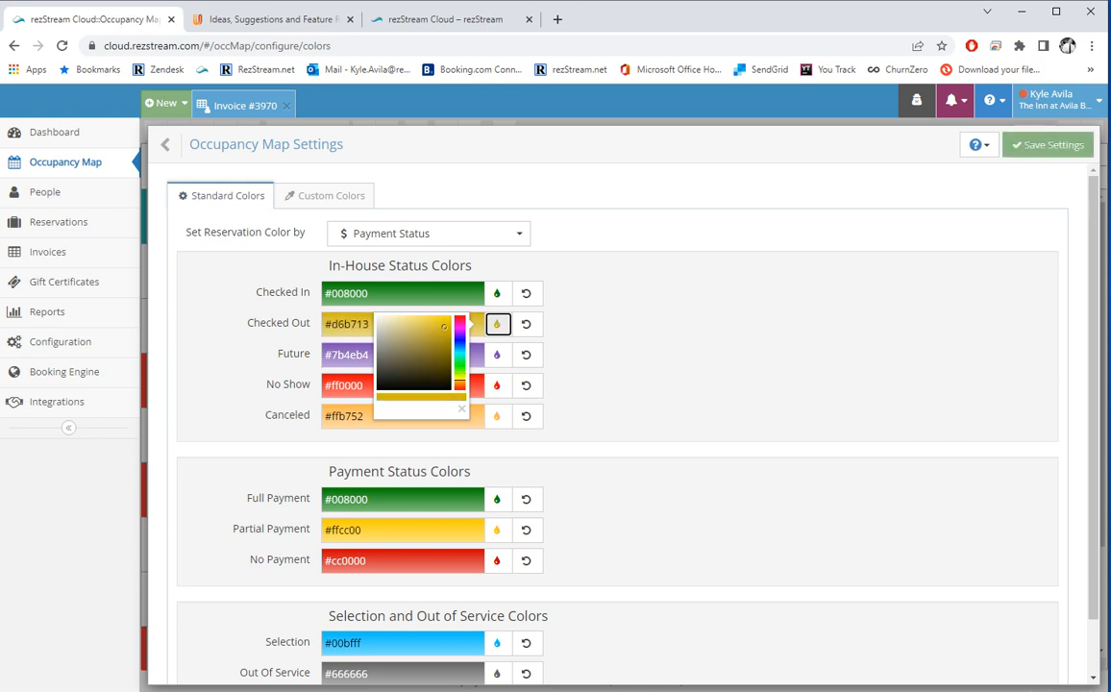
{"action": "left_click", "coordinate": [461, 409]}
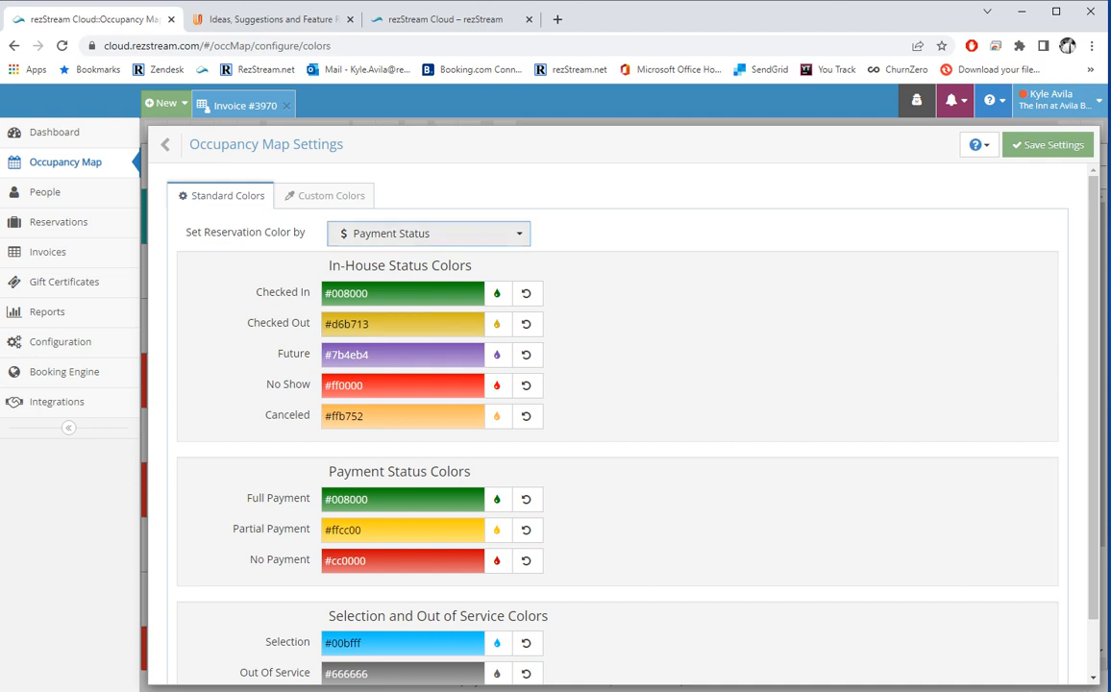
Check the colour-basis options and Custom Colors view, then save the reservation colour settings.
{"action": "left_click", "coordinate": [430, 234]}
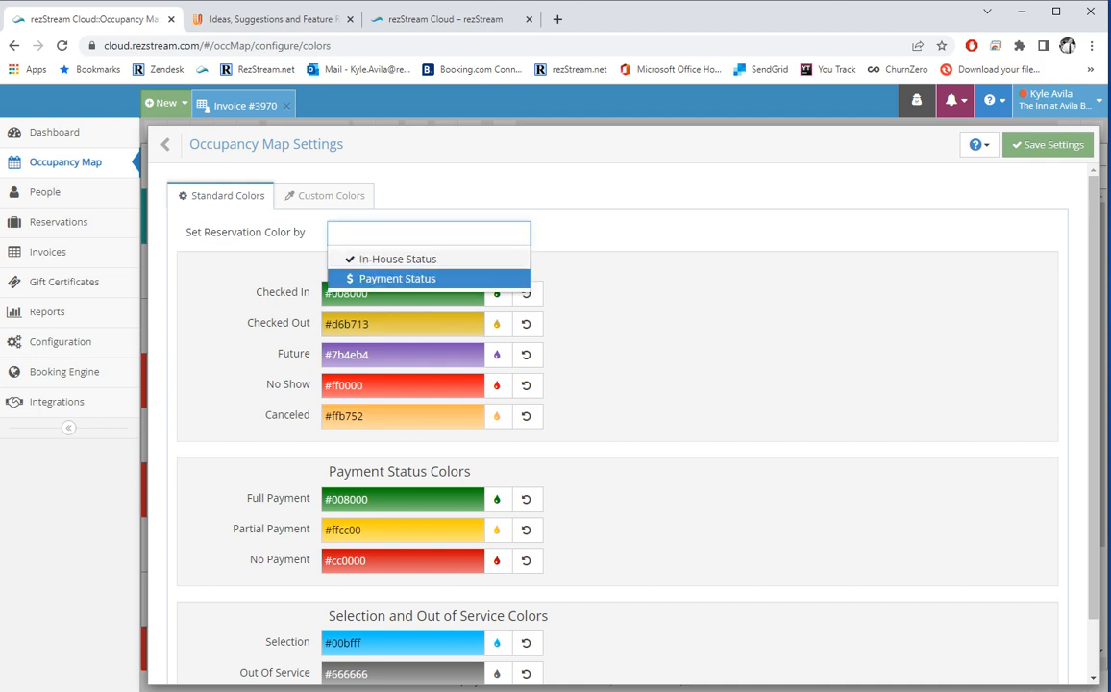
{"action": "left_click", "coordinate": [334, 196]}
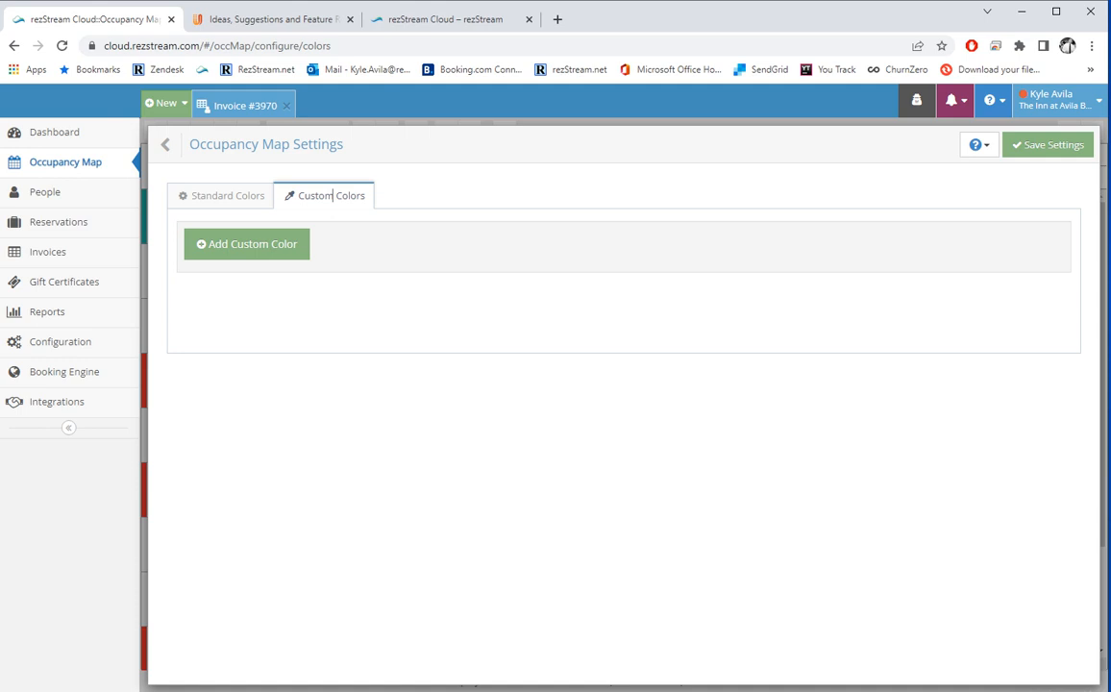
{"action": "left_click", "coordinate": [1047, 145]}
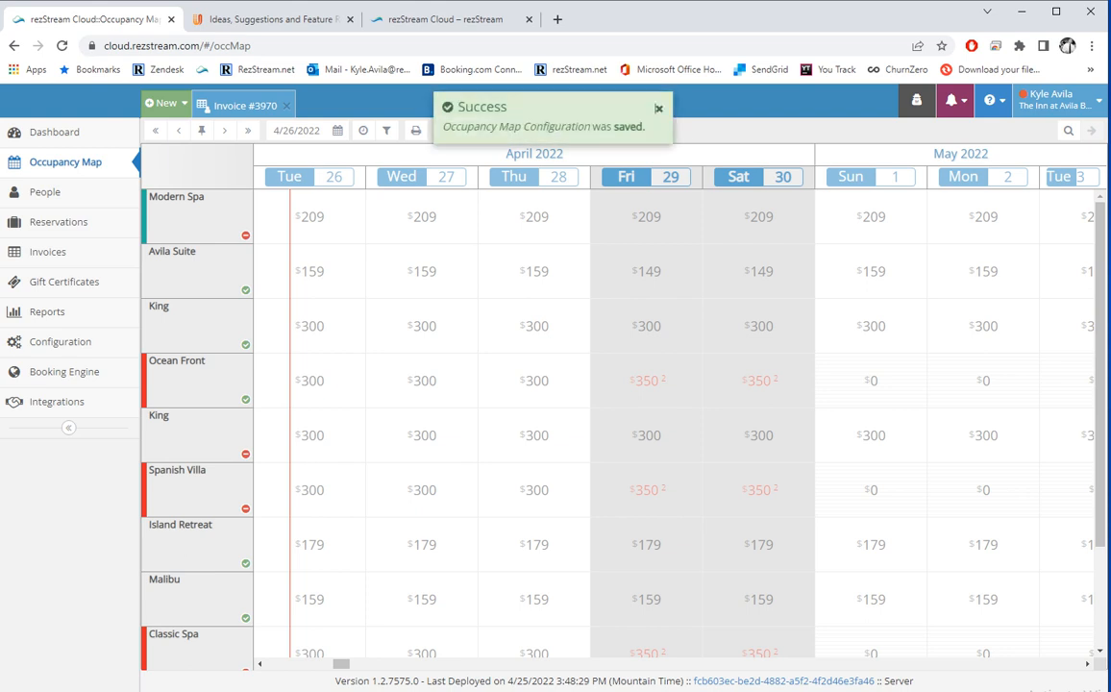
{"action": "left_click", "coordinate": [658, 109]}
Colour the OCEAN FRONT SUITES rate plan green under Unit Colors and save the settings.
{"action": "left_click", "coordinate": [446, 131]}
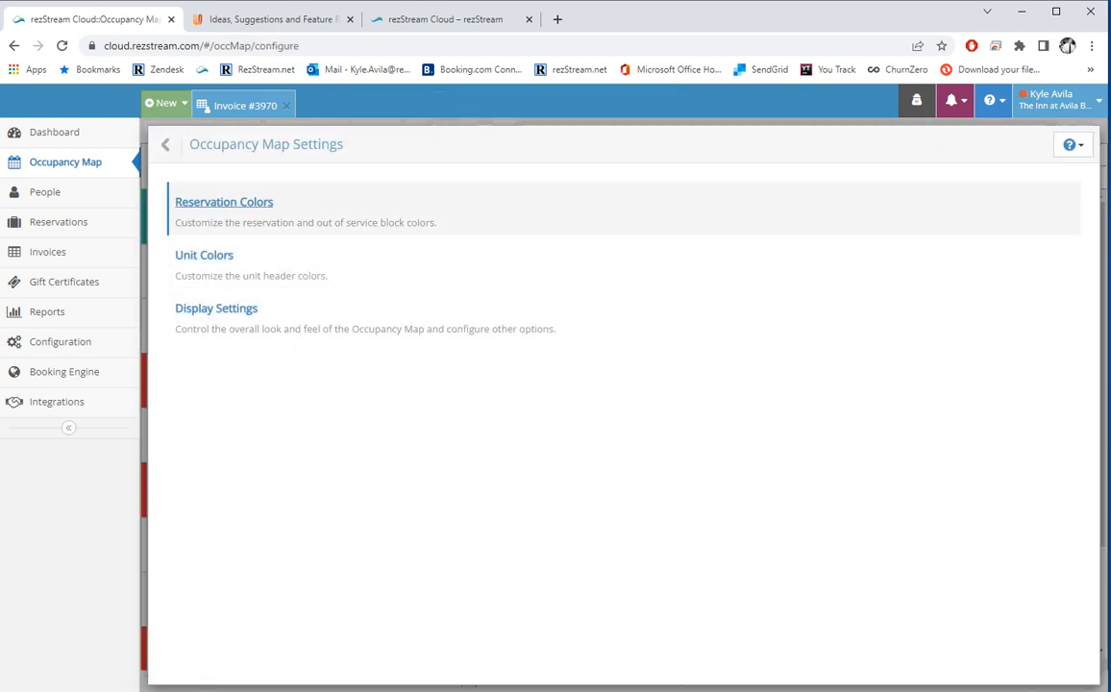
{"action": "left_click", "coordinate": [204, 255]}
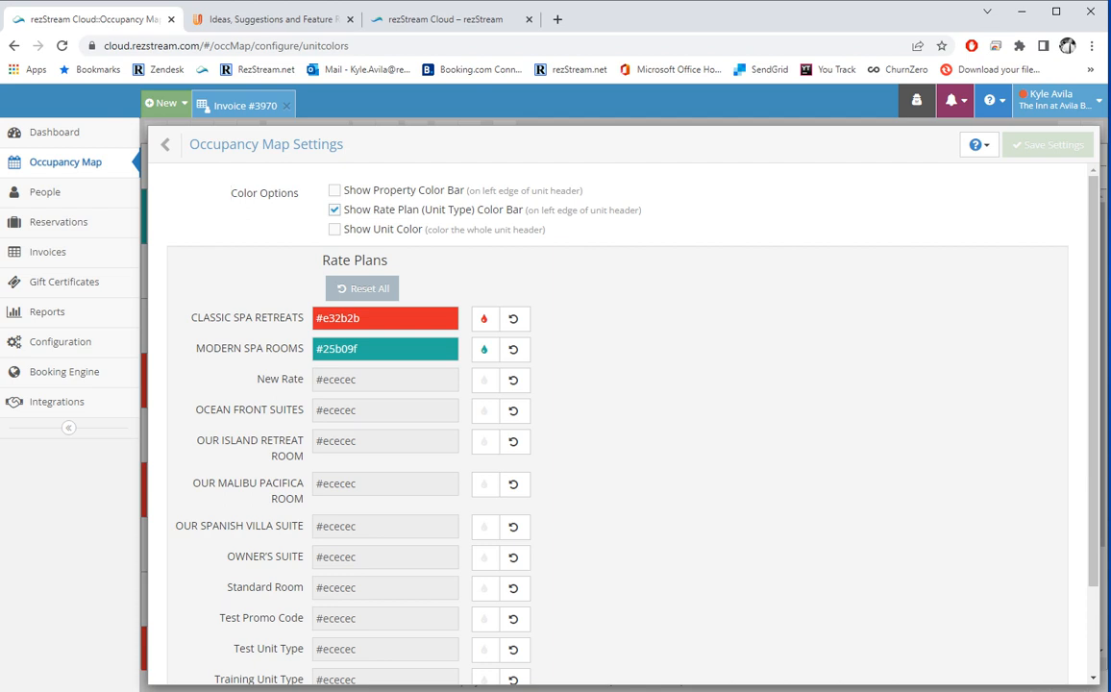
{"action": "scroll", "coordinate": [231, 192], "scroll_direction": "down", "scroll_amount": 1}
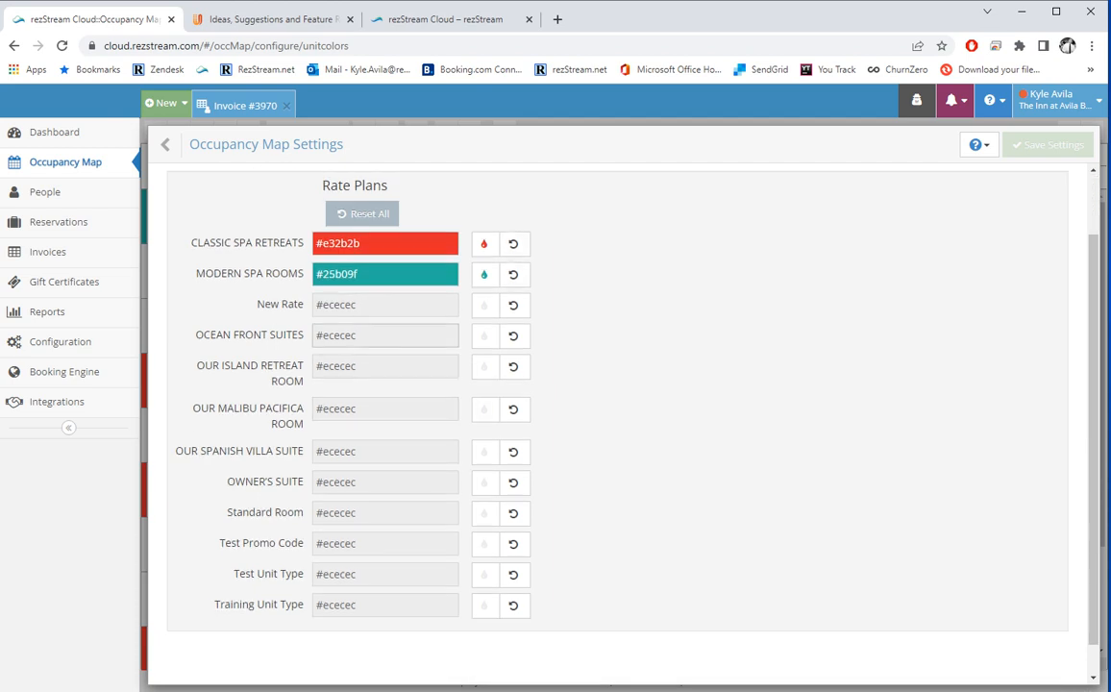
{"action": "left_click", "coordinate": [486, 337]}
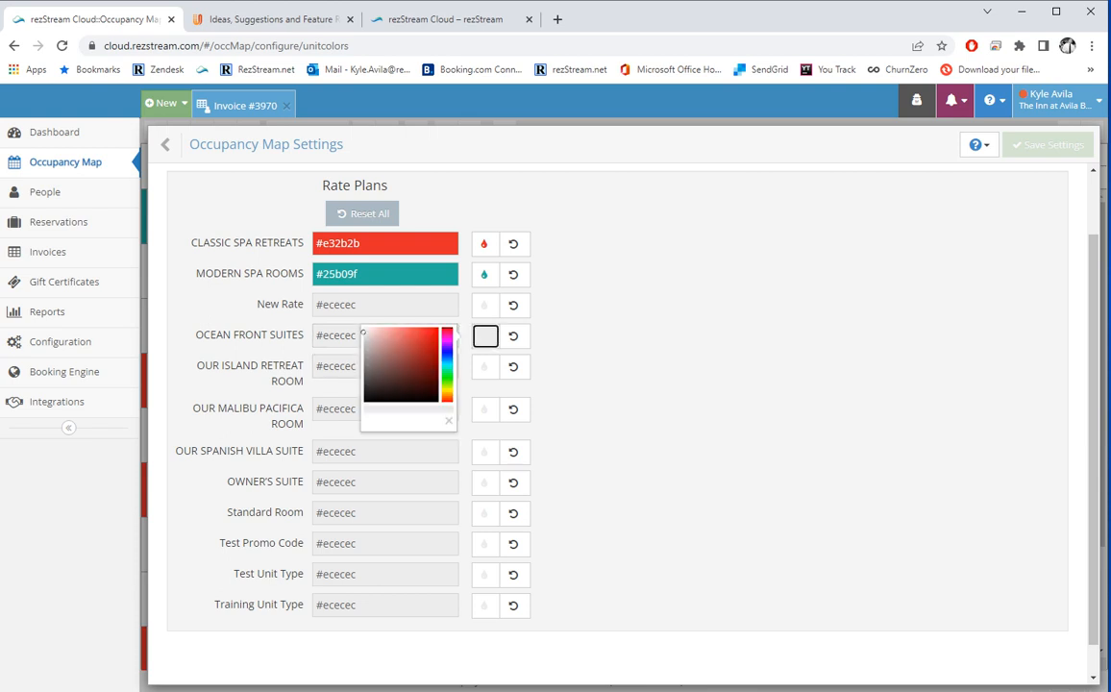
{"action": "left_click", "coordinate": [447, 376]}
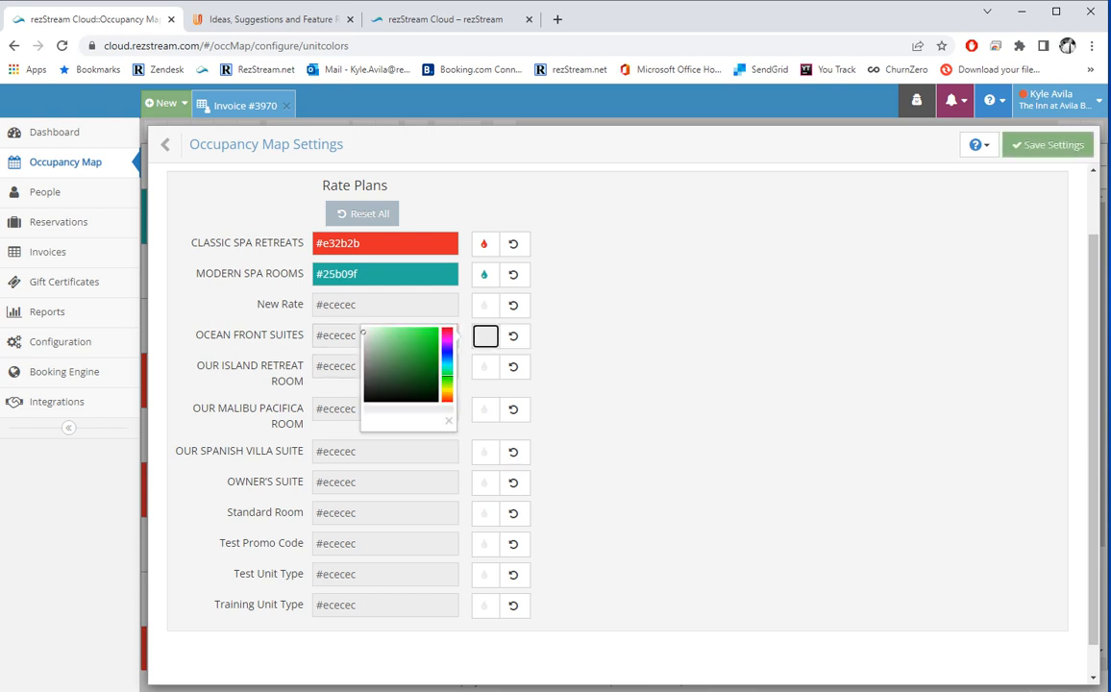
{"action": "left_click", "coordinate": [1048, 144]}
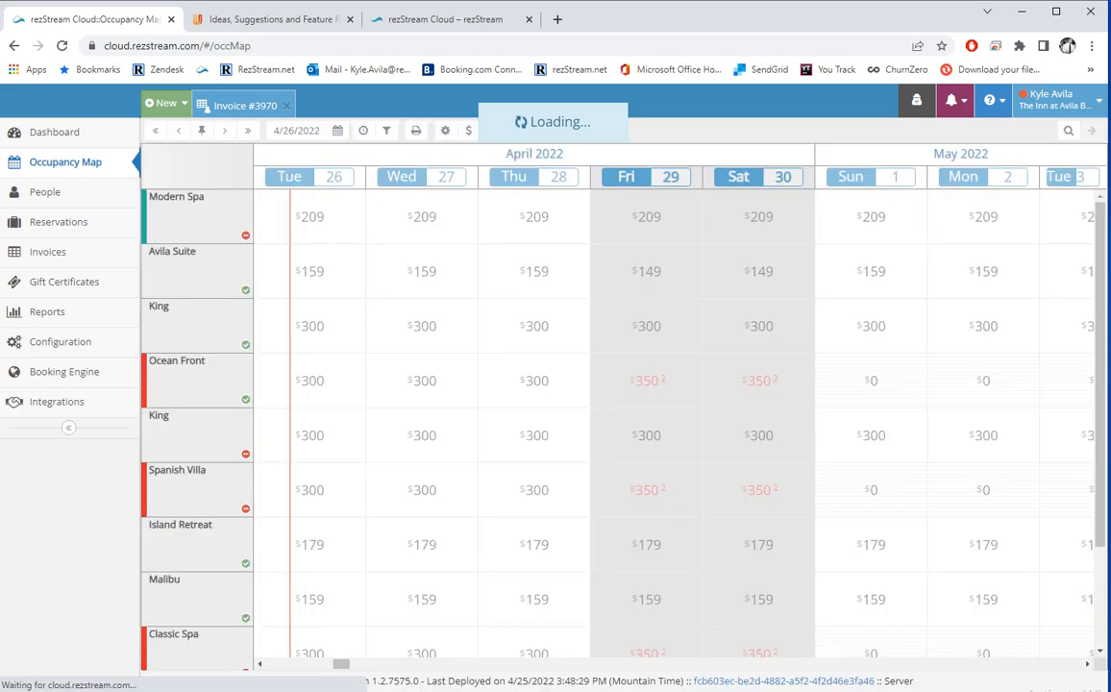
{"action": "scroll", "coordinate": [197, 234], "scroll_direction": "down", "scroll_amount": 3}
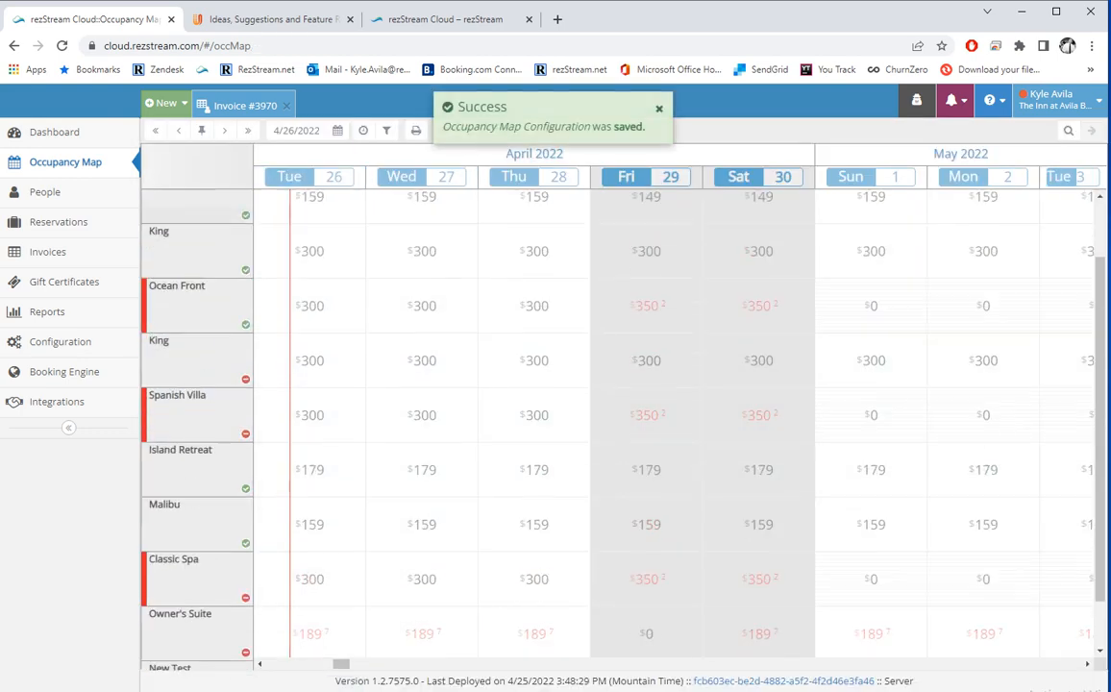
{"action": "scroll", "coordinate": [197, 234], "scroll_direction": "up", "scroll_amount": 3}
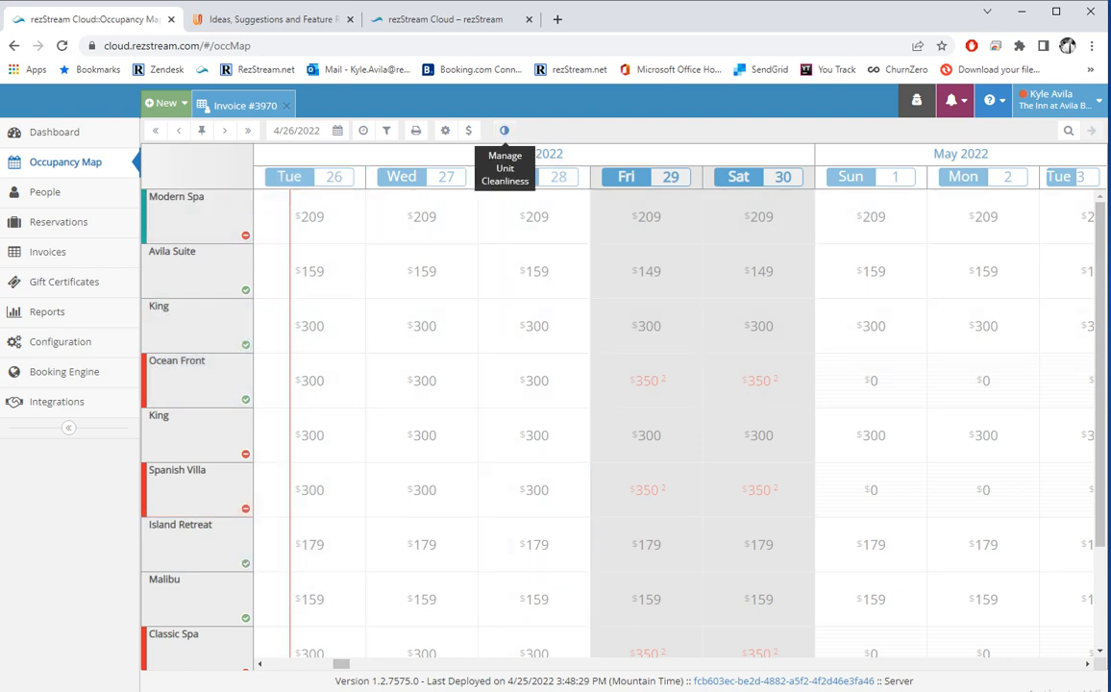
{"action": "left_click", "coordinate": [504, 130]}
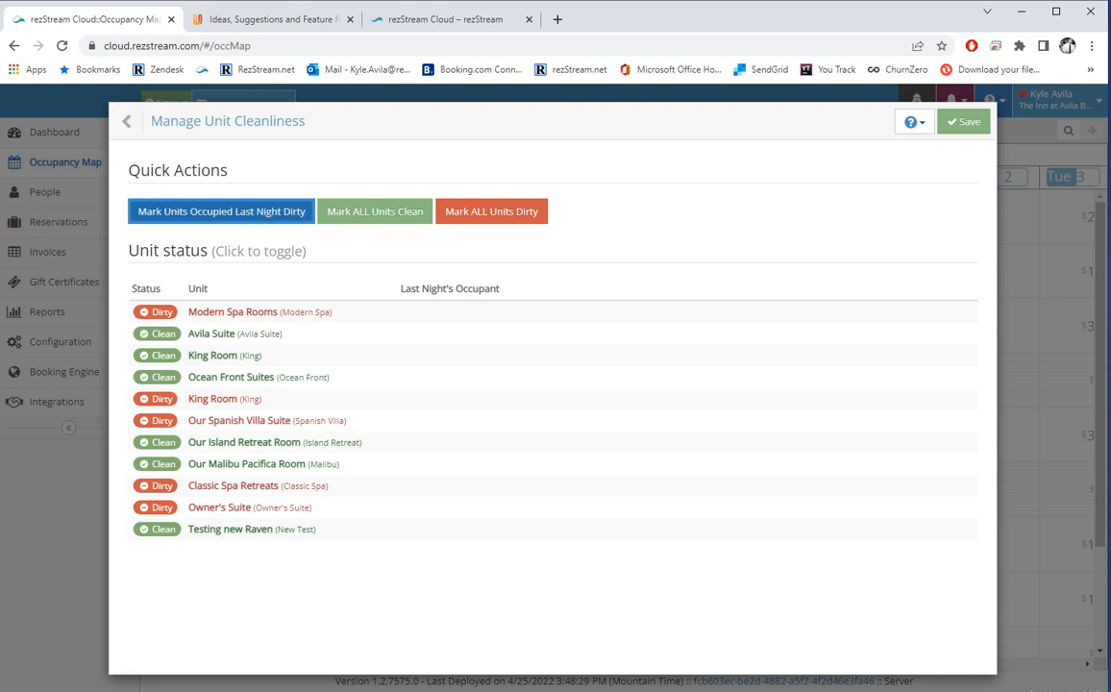
{"action": "left_click", "coordinate": [128, 122]}
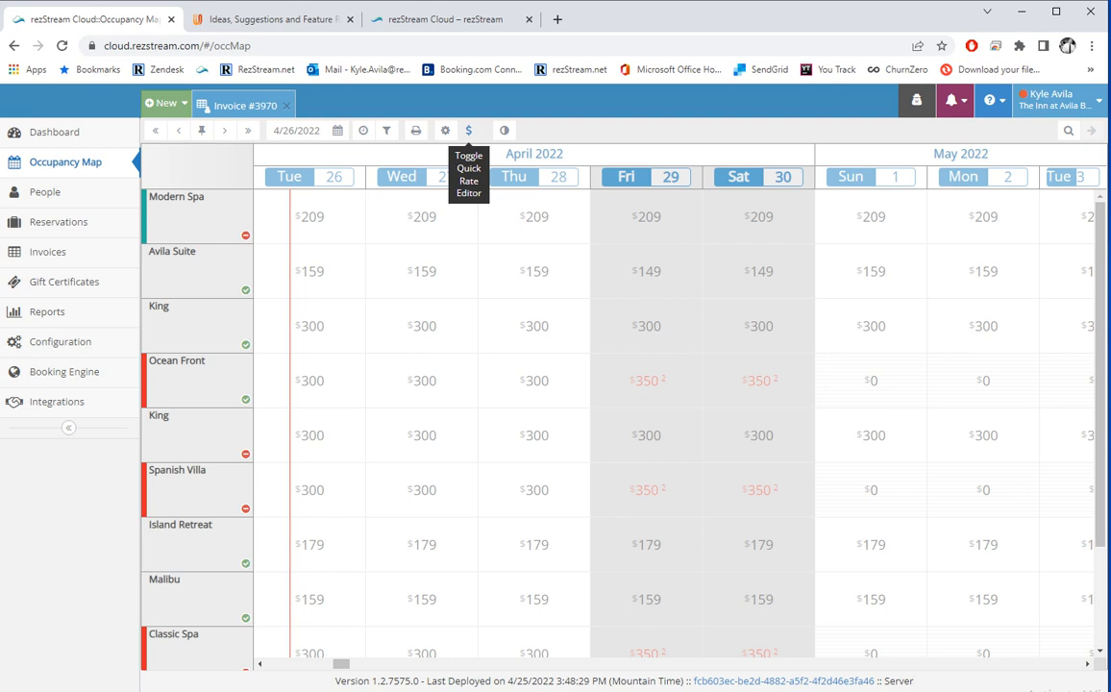
In the Quick Rate Editor, give the Classic Spa rack rates for Apr 29–30 a 1-night minimum stay and save it.
{"action": "left_click", "coordinate": [468, 131]}
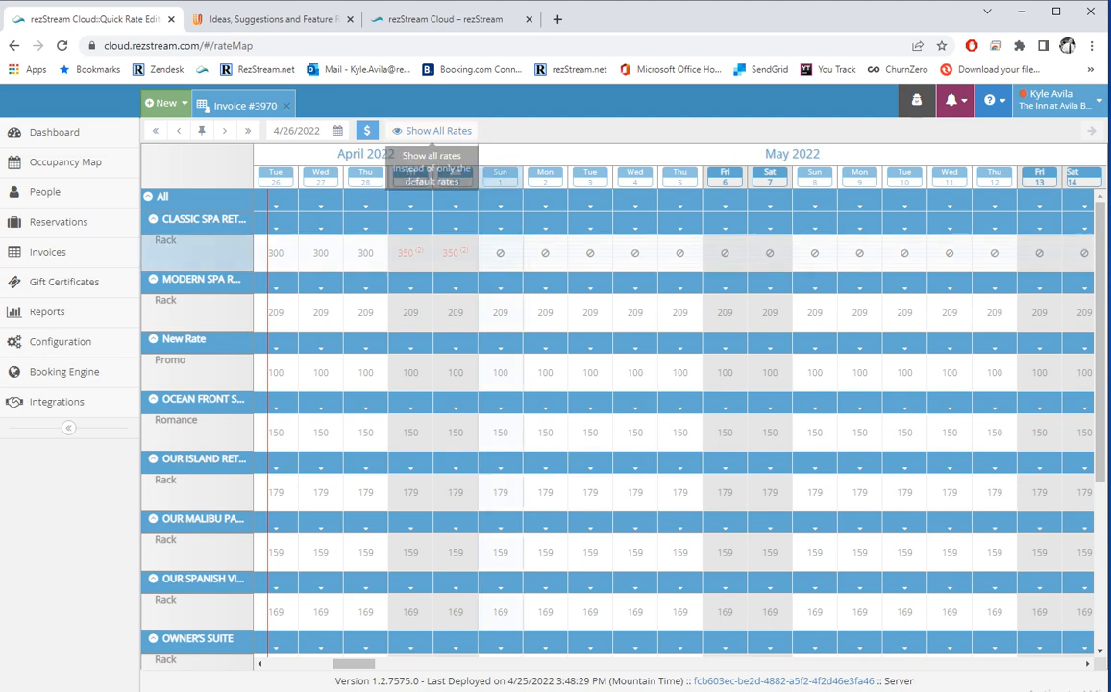
{"action": "mouse_move", "coordinate": [410, 252]}
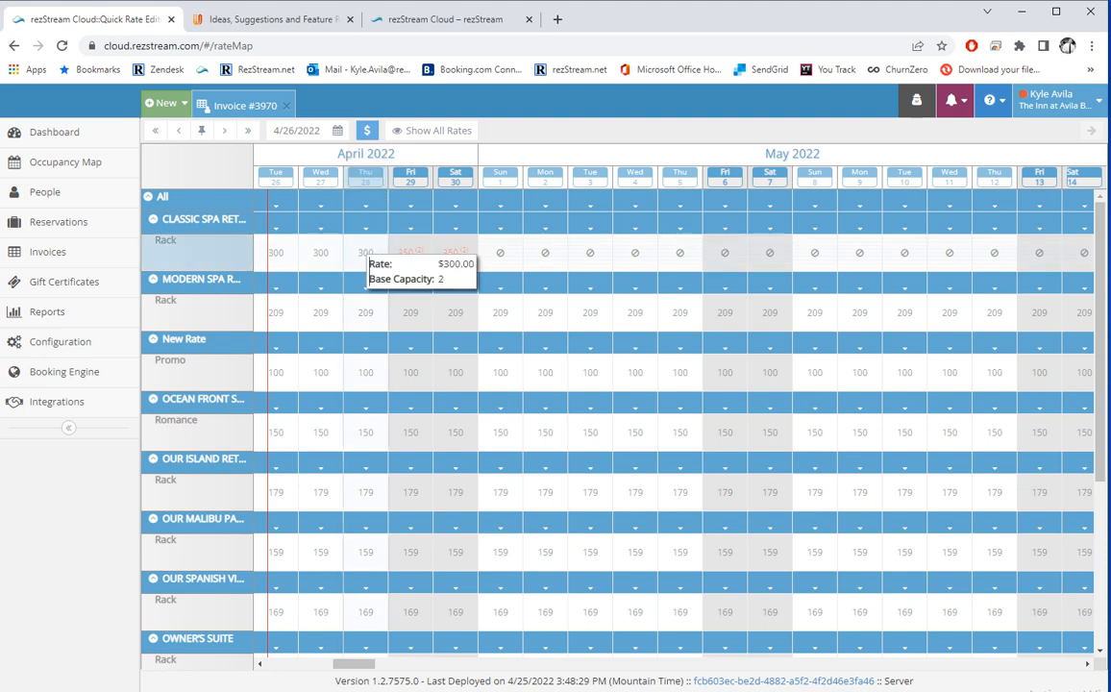
{"action": "left_click_drag", "start_coordinate": [408, 257], "coordinate": [453, 254]}
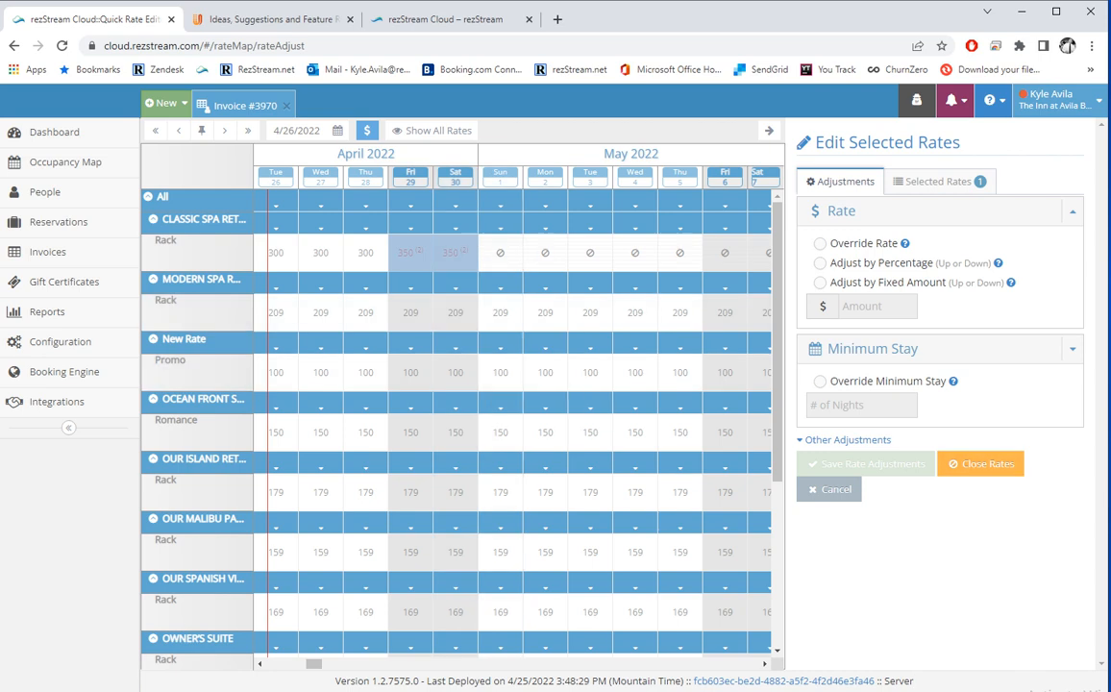
{"action": "left_click", "coordinate": [820, 380]}
{"action": "type", "text": "1"}
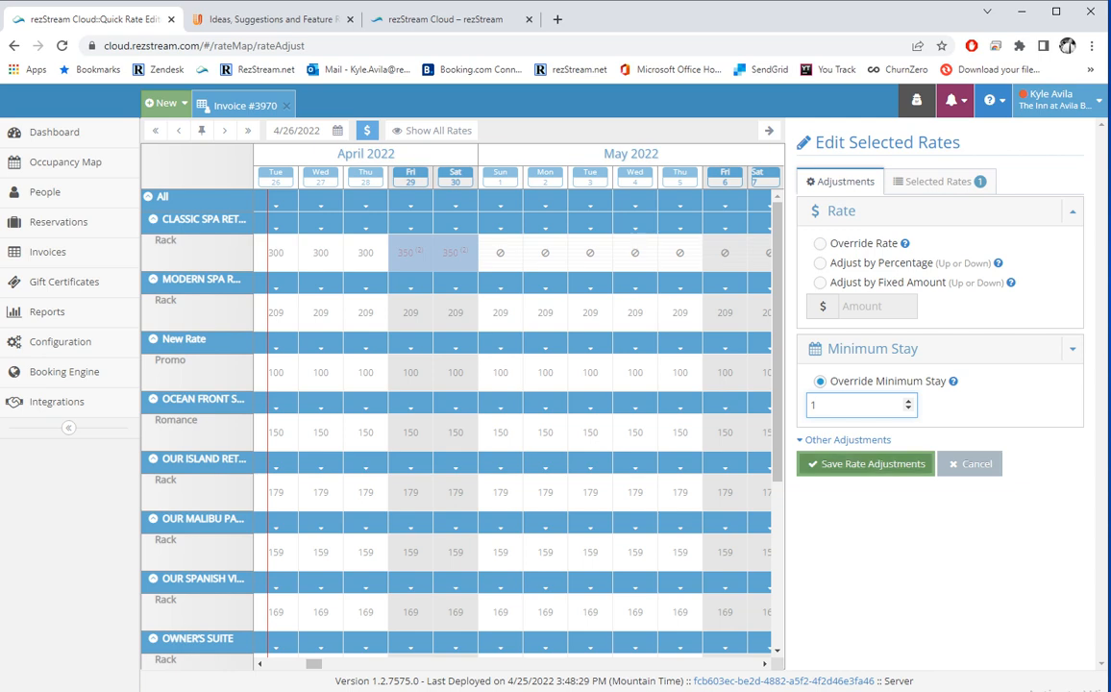
{"action": "left_click", "coordinate": [865, 463]}
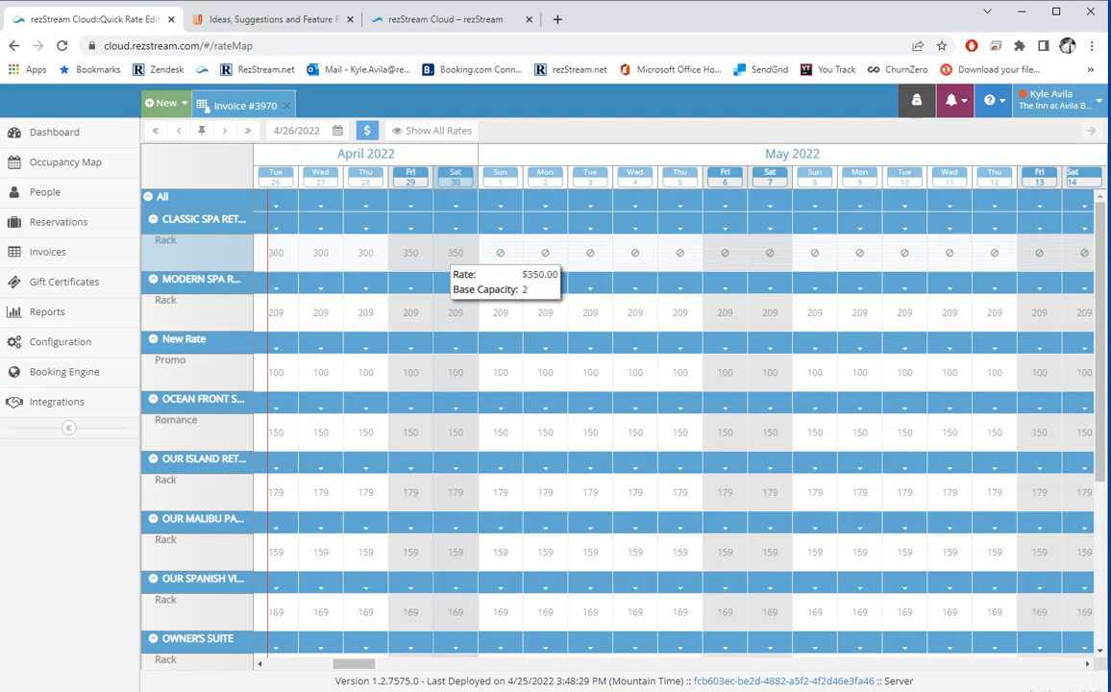
{"action": "scroll", "coordinate": [432, 418], "scroll_direction": "down", "scroll_amount": 2}
{"action": "scroll", "coordinate": [432, 418], "scroll_direction": "up", "scroll_amount": 1}
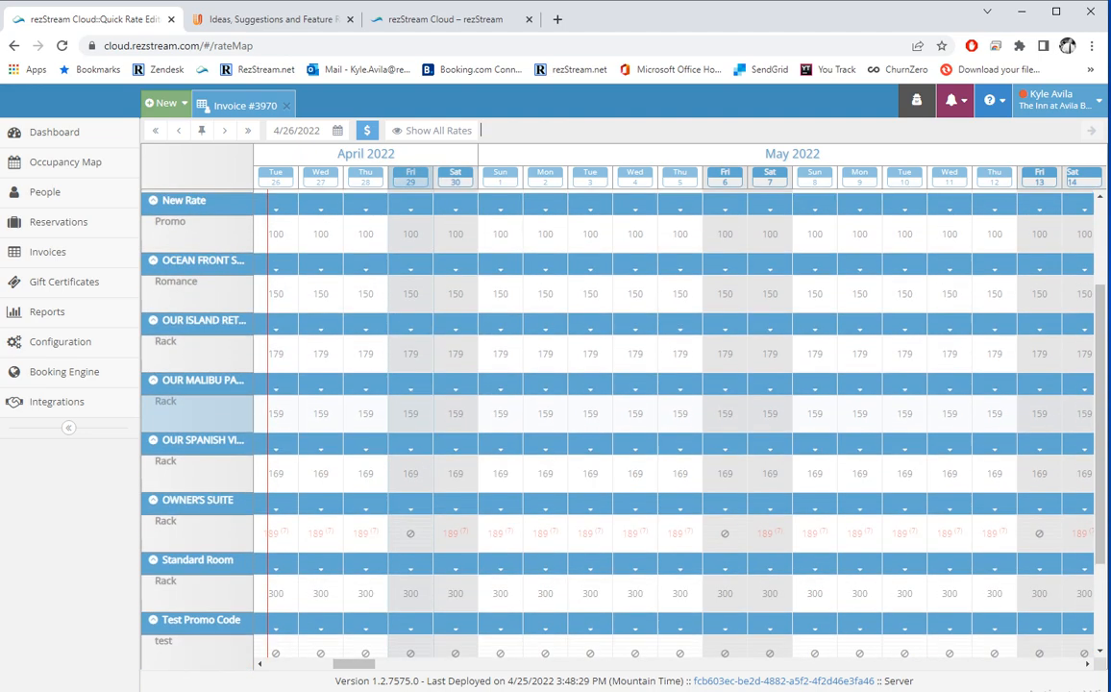
{"action": "scroll", "coordinate": [298, 385], "scroll_direction": "up", "scroll_amount": 2}
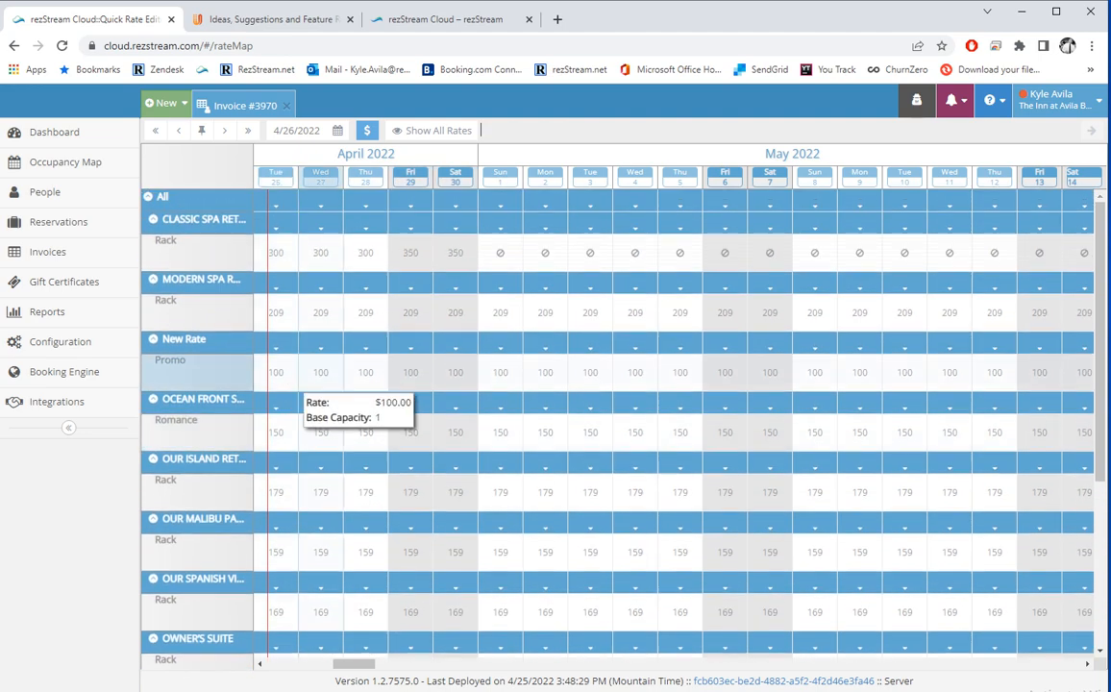
Try the rate-adjustment types on Classic Spa Apr 26–27, then leave unsaved for the Occupancy Map.
{"action": "left_click_drag", "start_coordinate": [292, 250], "coordinate": [317, 243]}
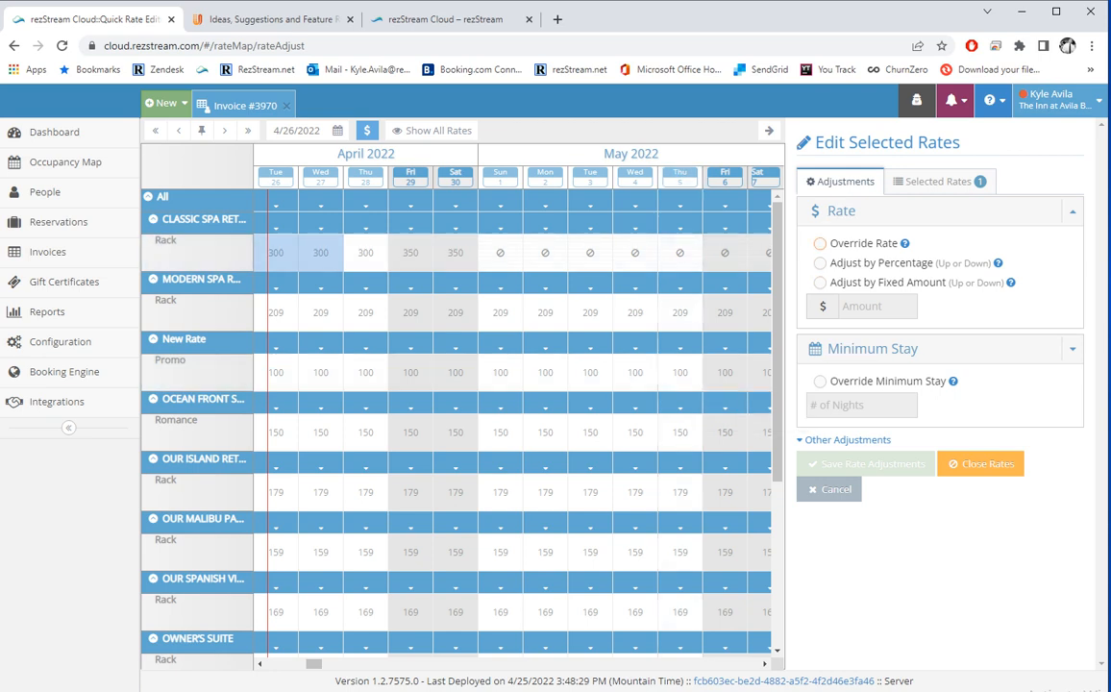
{"action": "left_click", "coordinate": [820, 243]}
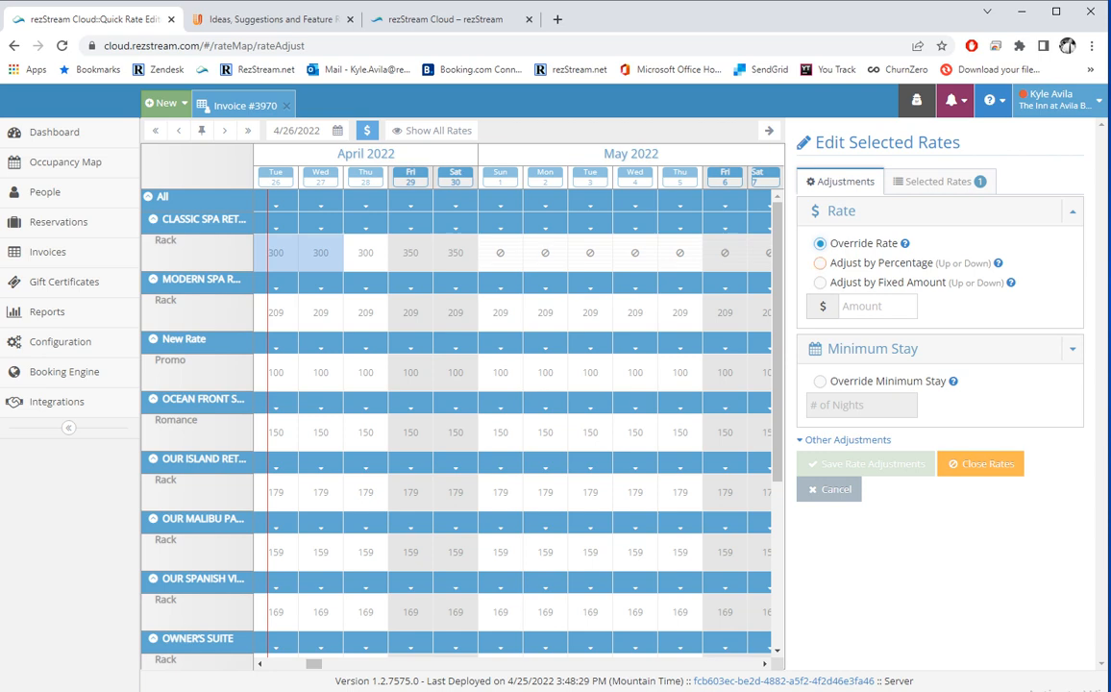
{"action": "left_click", "coordinate": [879, 263]}
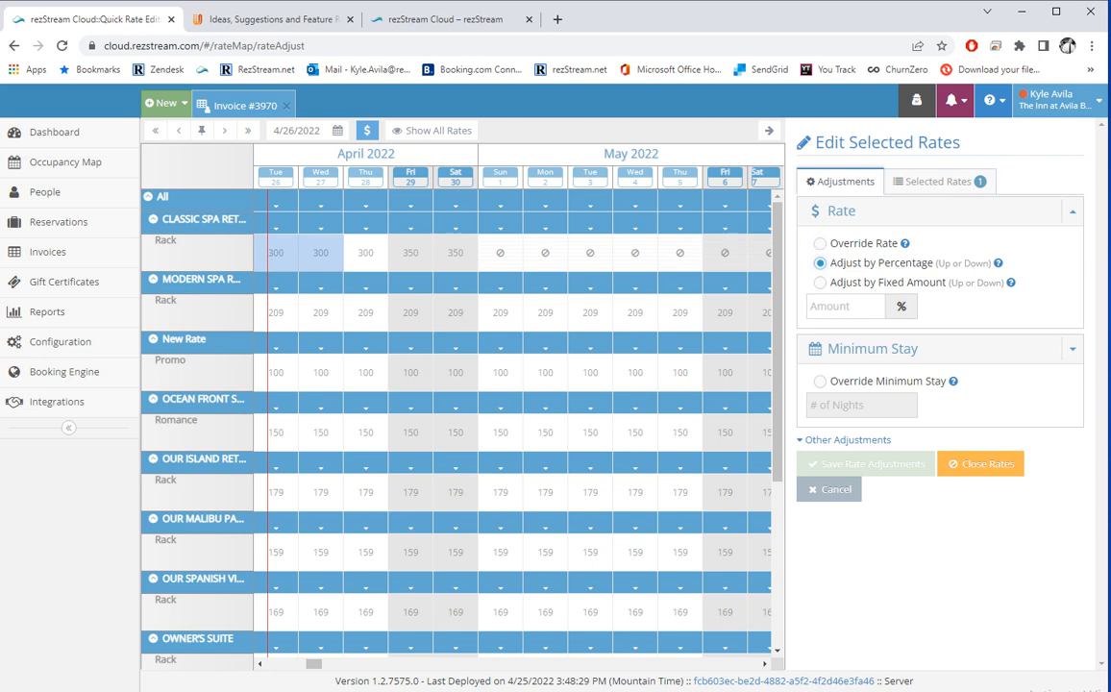
{"action": "left_click", "coordinate": [838, 307]}
{"action": "type", "text": "-"}
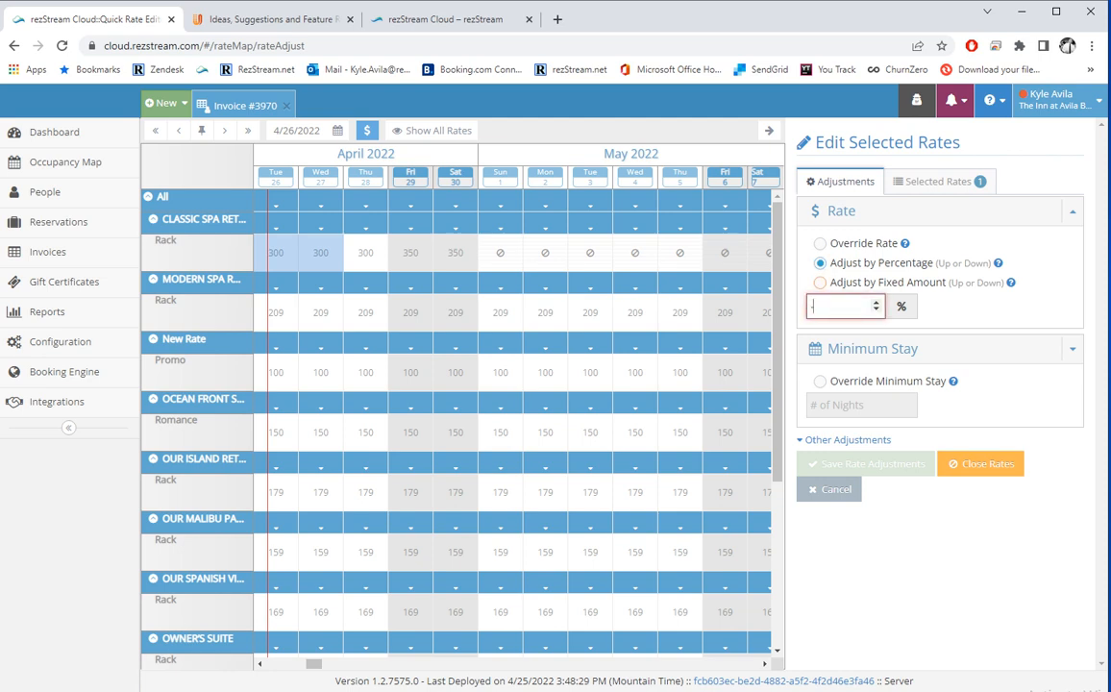
{"action": "left_click", "coordinate": [819, 282]}
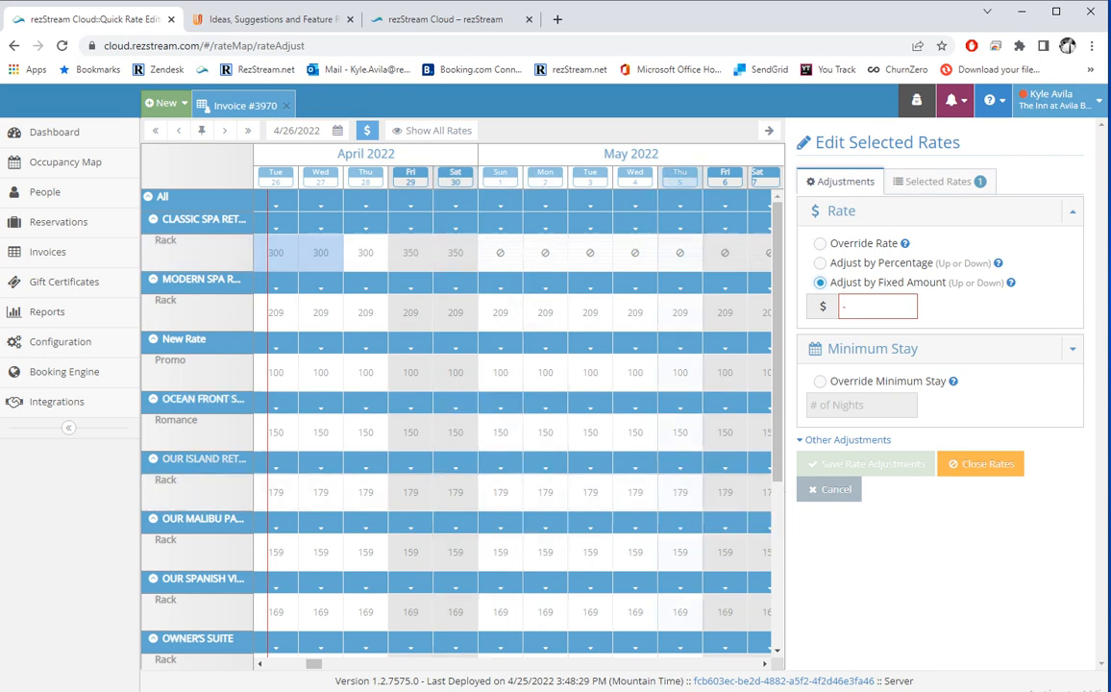
{"action": "left_click", "coordinate": [366, 130]}
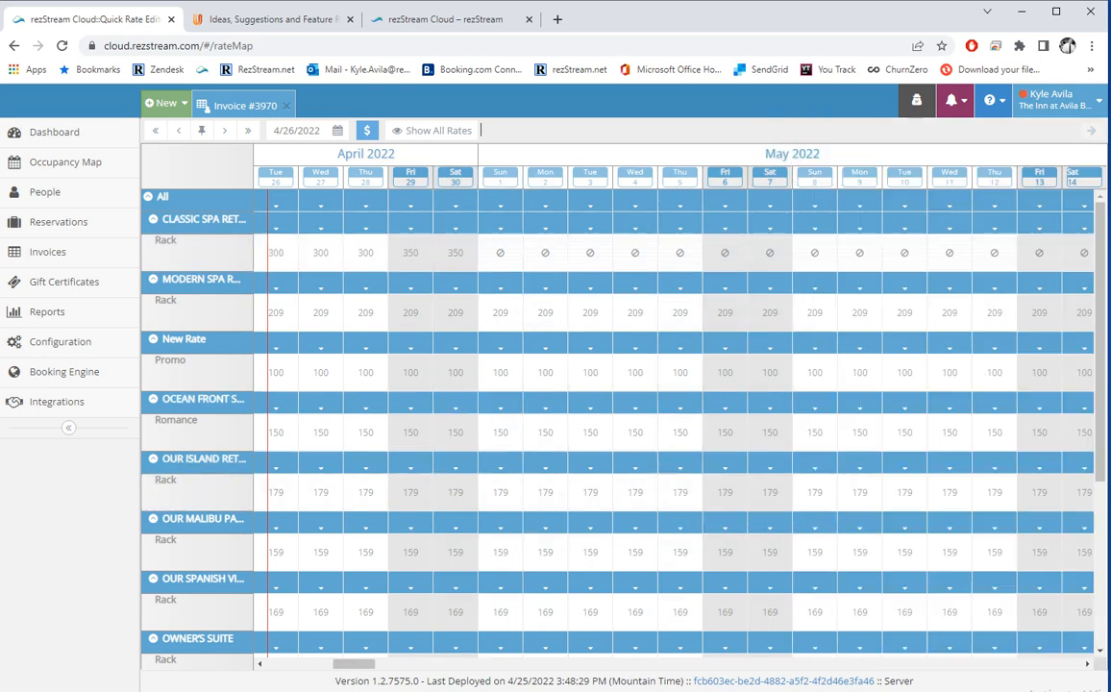
{"action": "left_click", "coordinate": [366, 130]}
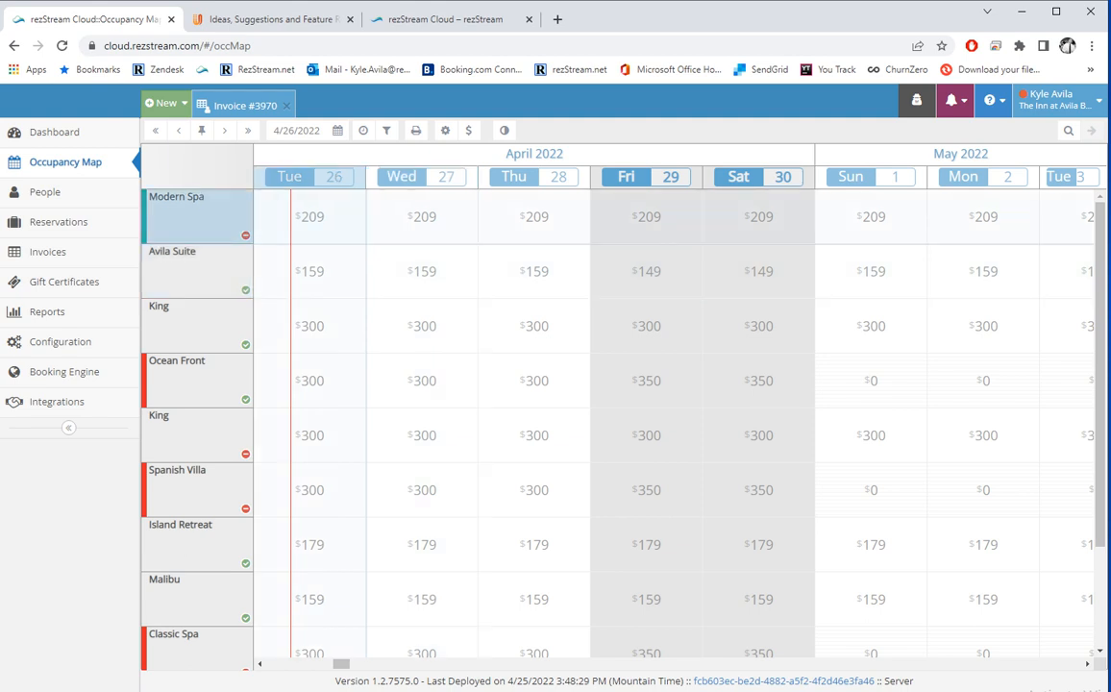
{"action": "left_click_drag", "start_coordinate": [310, 216], "coordinate": [634, 216]}
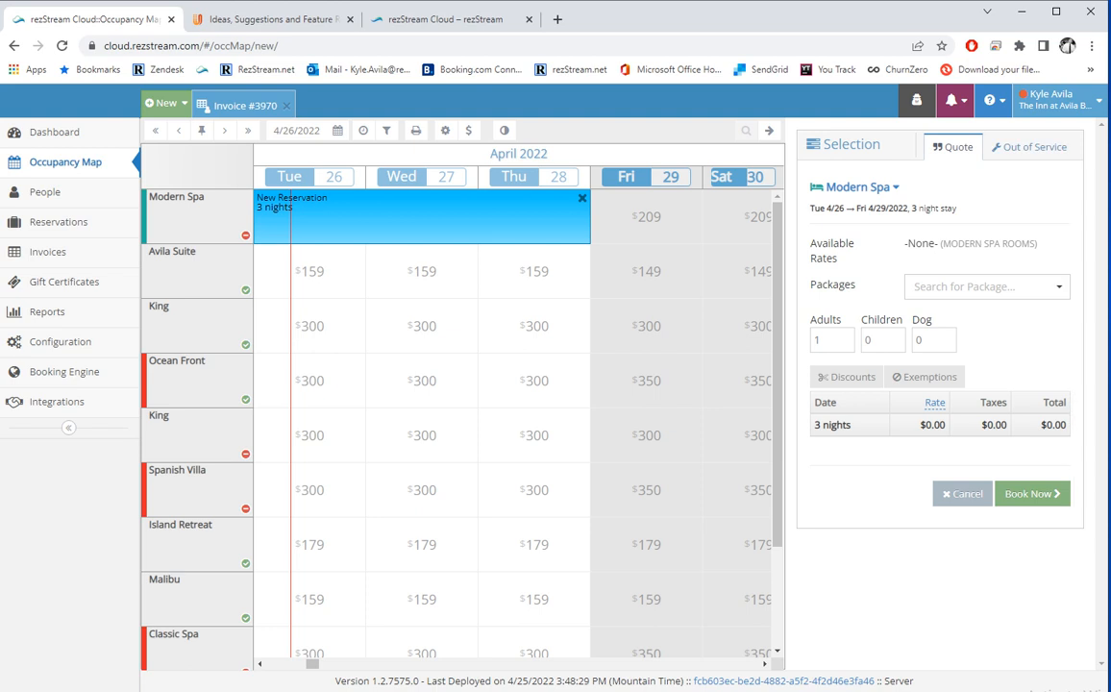
{"action": "left_click", "coordinate": [1018, 147]}
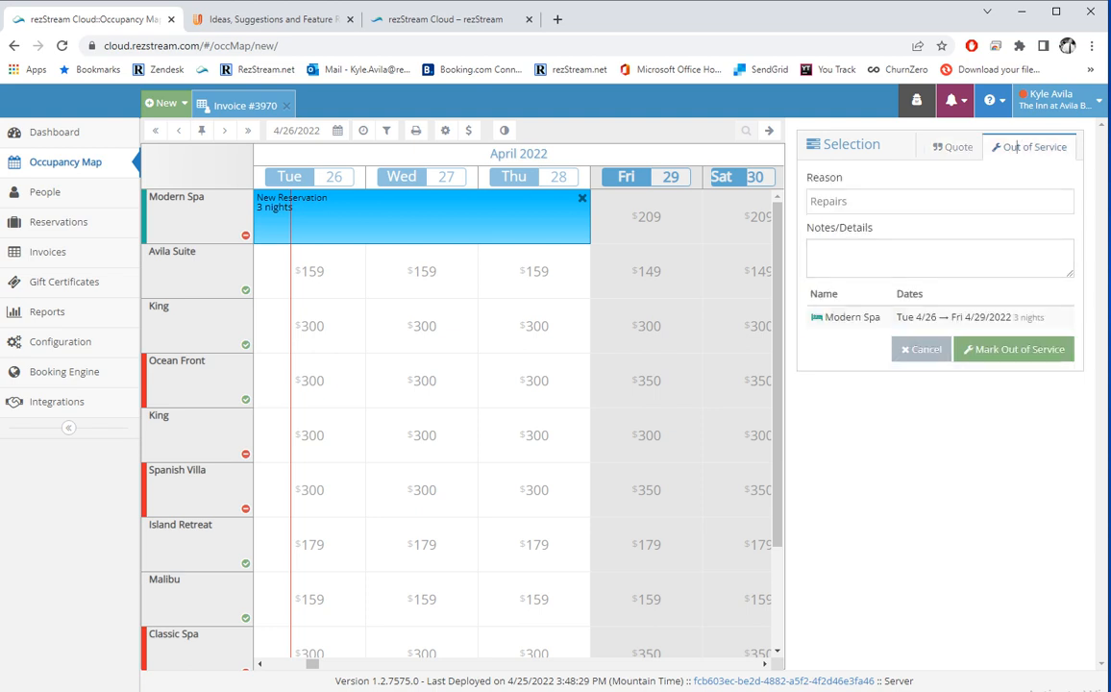
{"action": "left_click", "coordinate": [1018, 147]}
{"action": "key", "text": "Tab"}
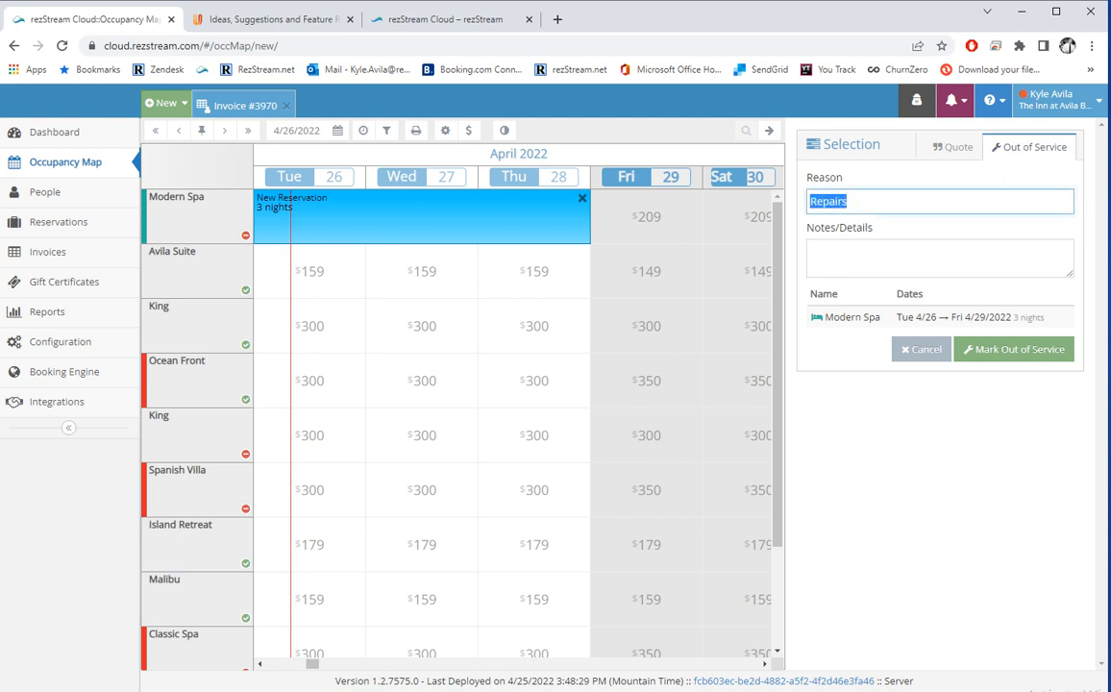
{"action": "key", "text": "Right"}
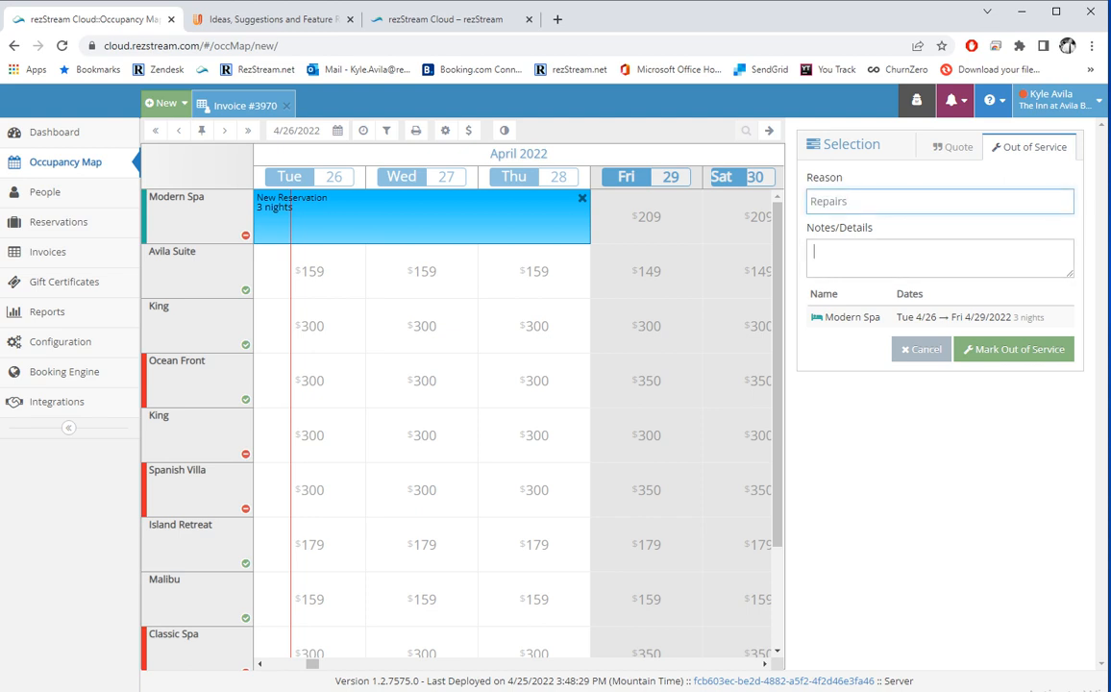
{"action": "key", "text": "Tab"}
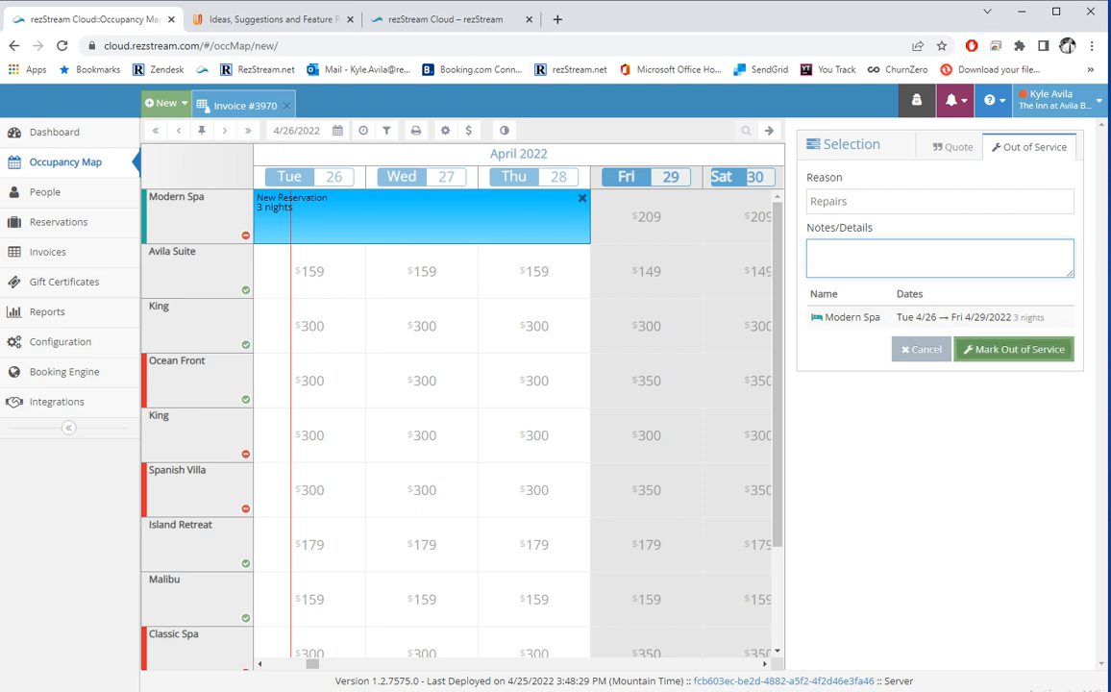
{"action": "left_click", "coordinate": [1014, 349]}
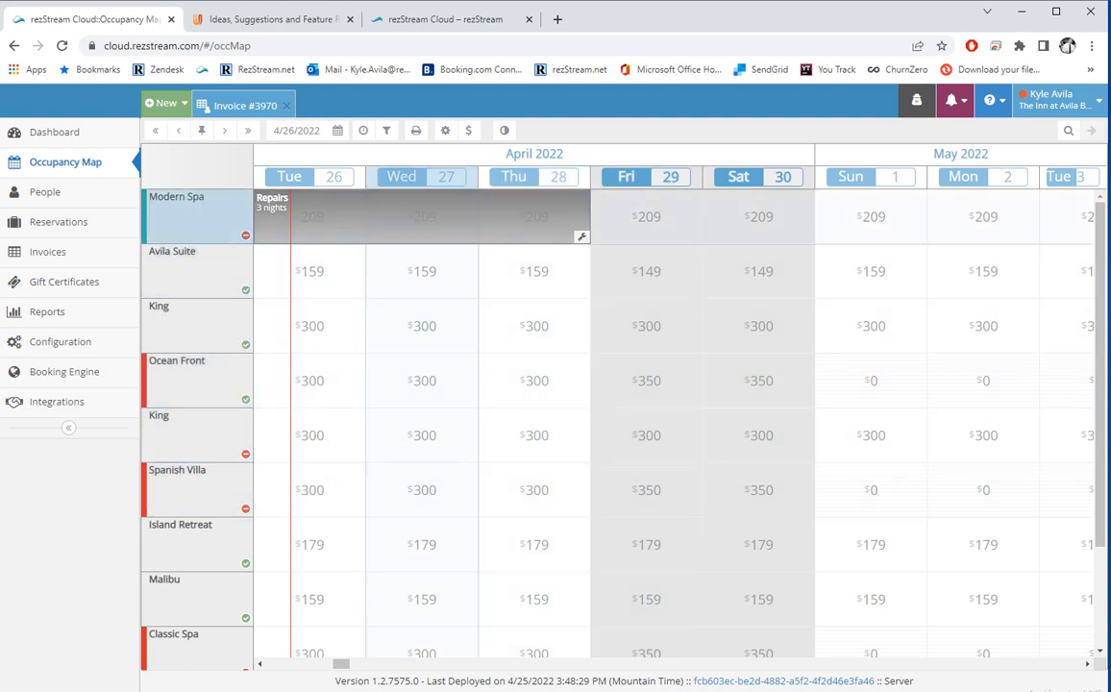
{"action": "left_click", "coordinate": [423, 216]}
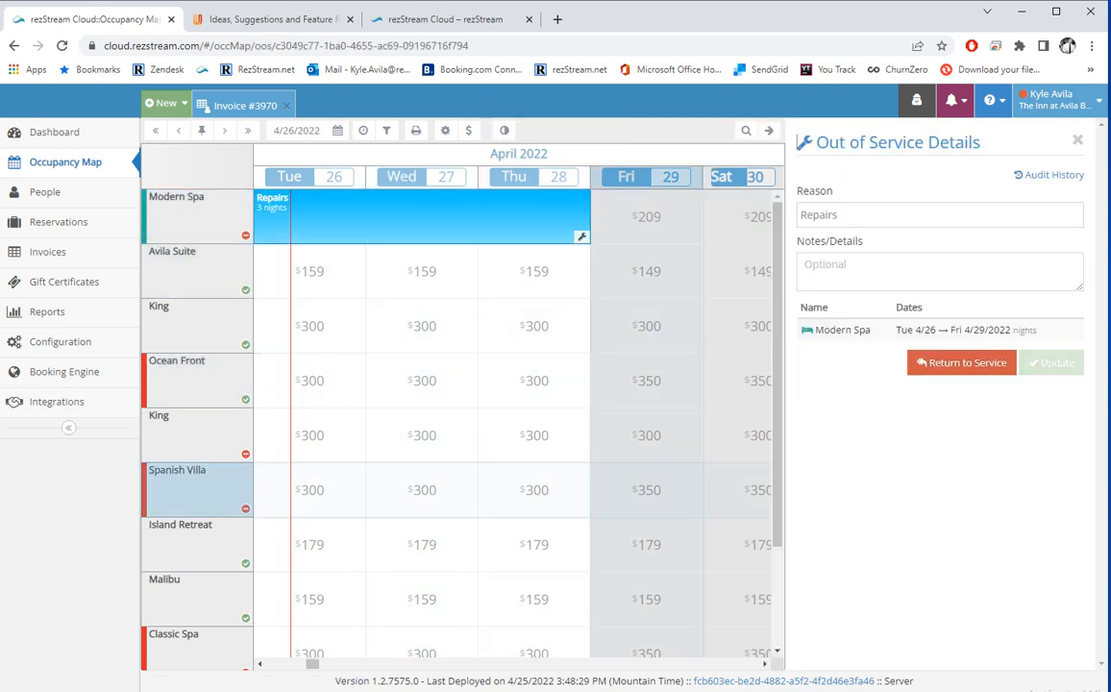
{"action": "left_click", "coordinate": [961, 362]}
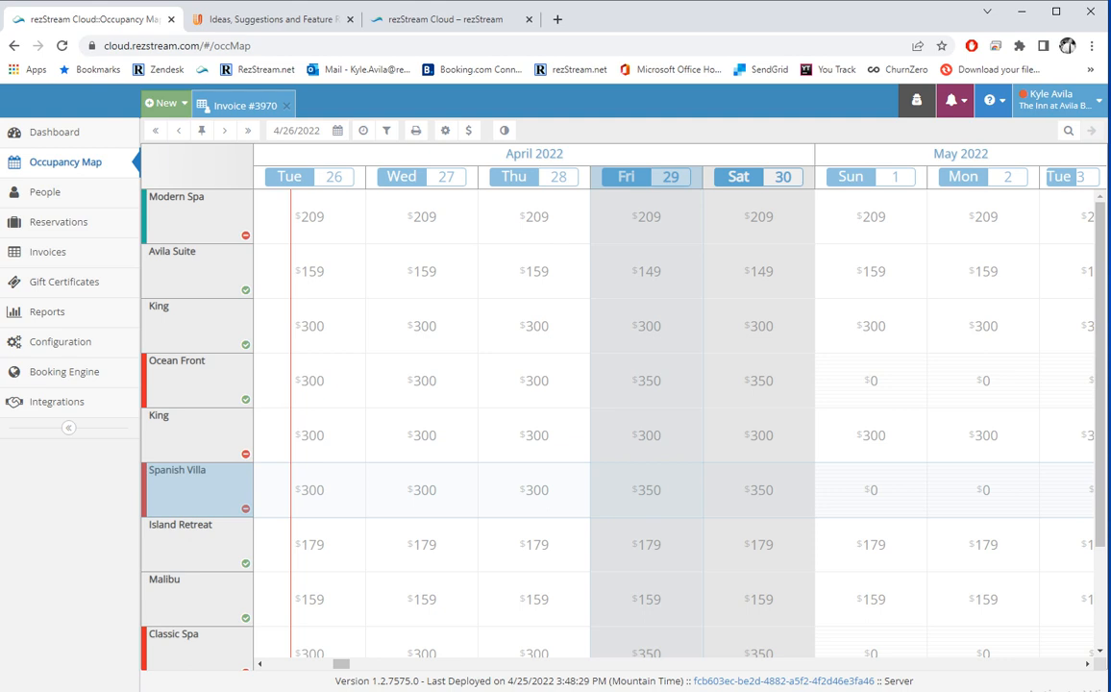
Quote Avila Suite for Apr 26–29 and set it to the Promo rate after trying Groupon.
{"action": "left_click_drag", "start_coordinate": [308, 270], "coordinate": [646, 271]}
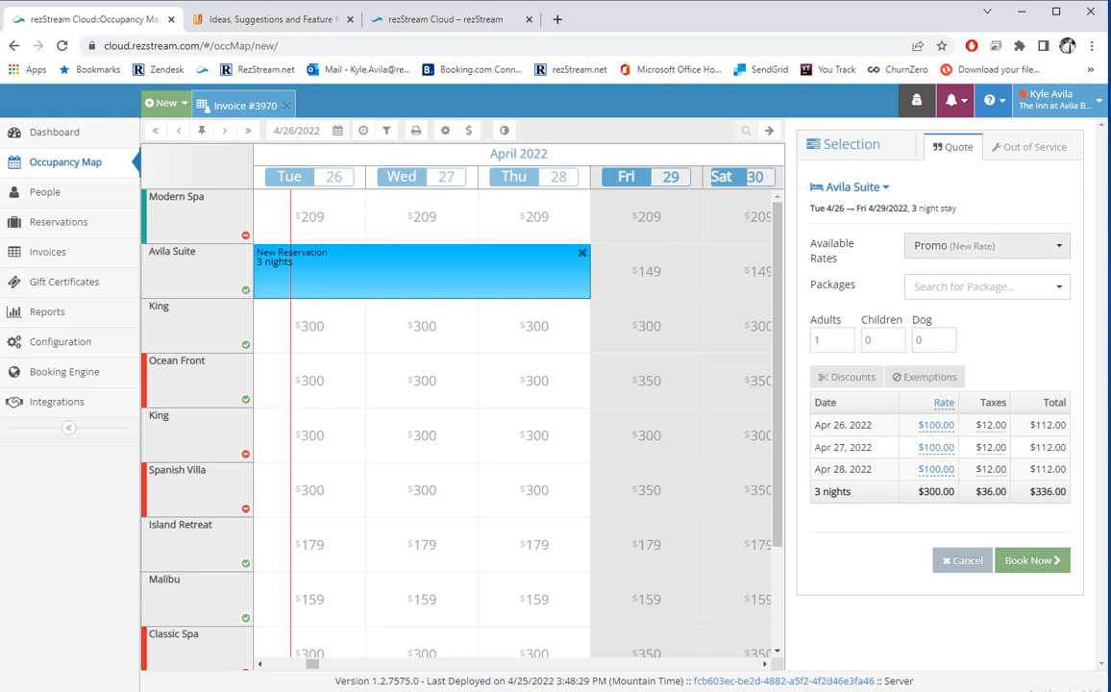
{"action": "left_click", "coordinate": [987, 246]}
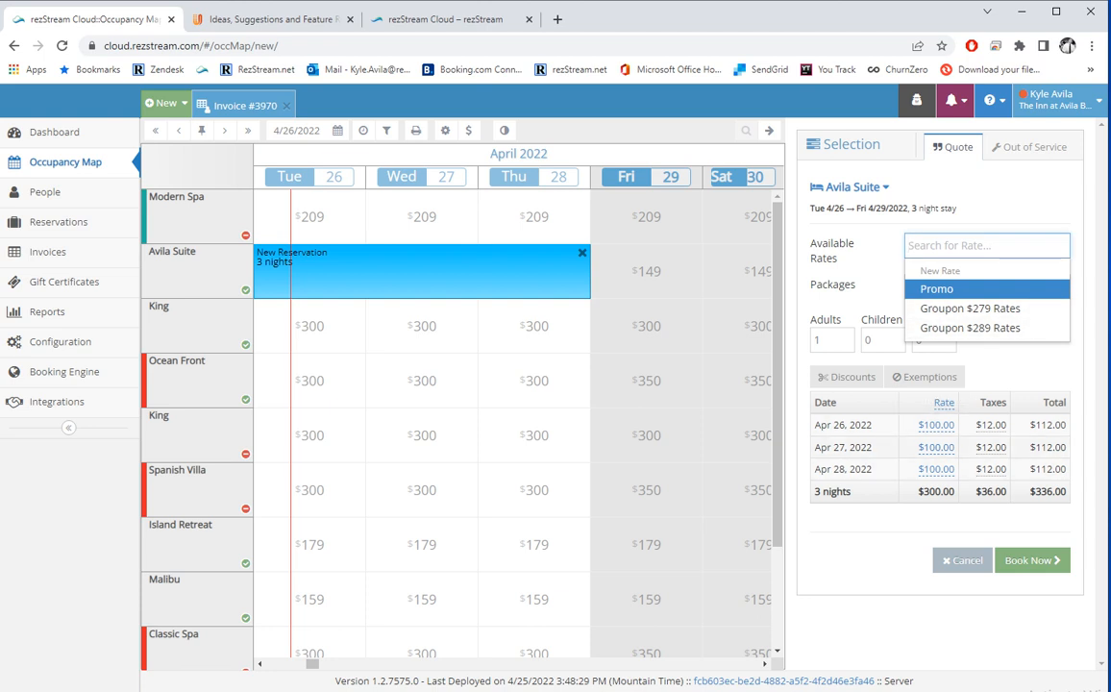
{"action": "left_click", "coordinate": [939, 308]}
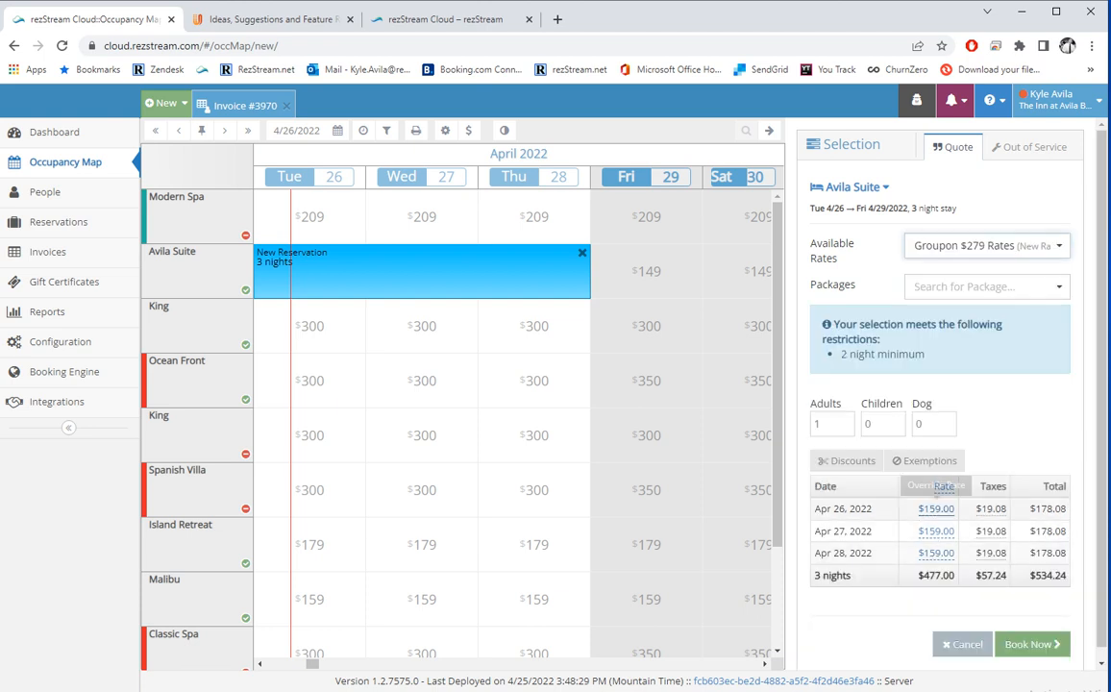
{"action": "left_click", "coordinate": [987, 245]}
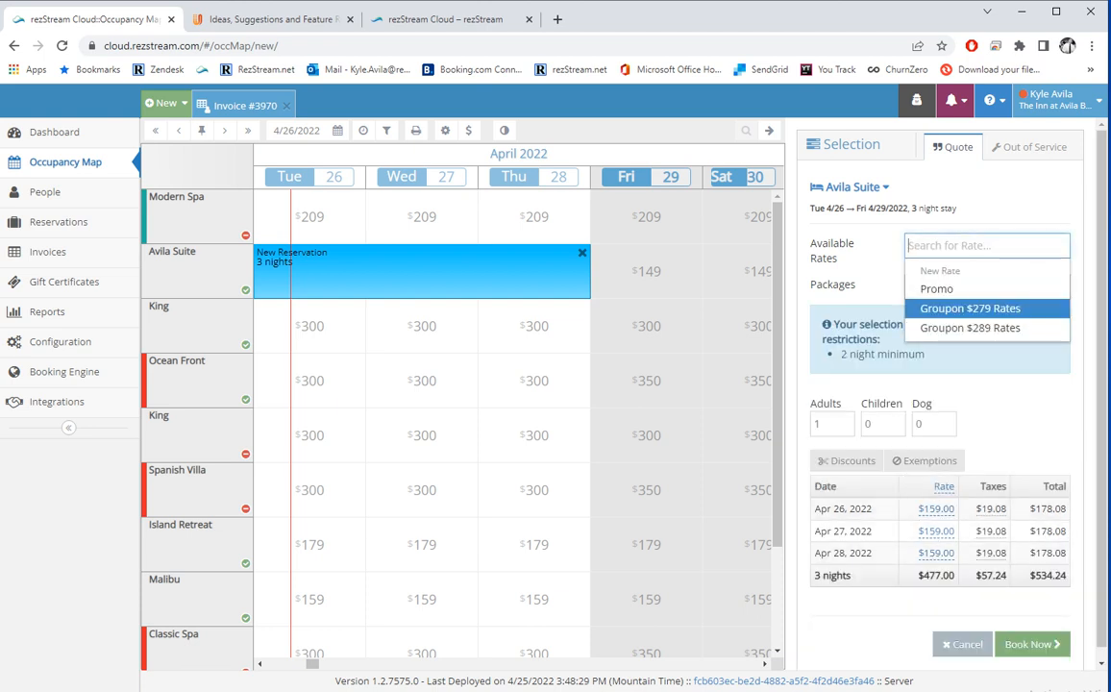
{"action": "left_click", "coordinate": [938, 289]}
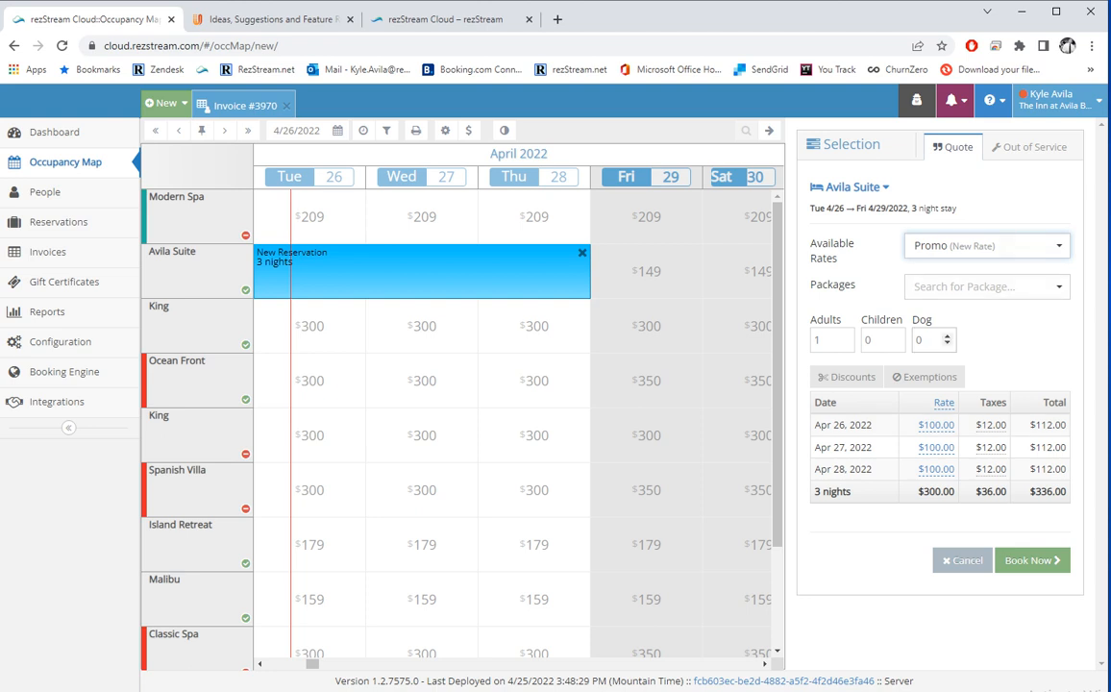
Add the Romance package to the quote, then remove it again.
{"action": "left_click", "coordinate": [986, 286]}
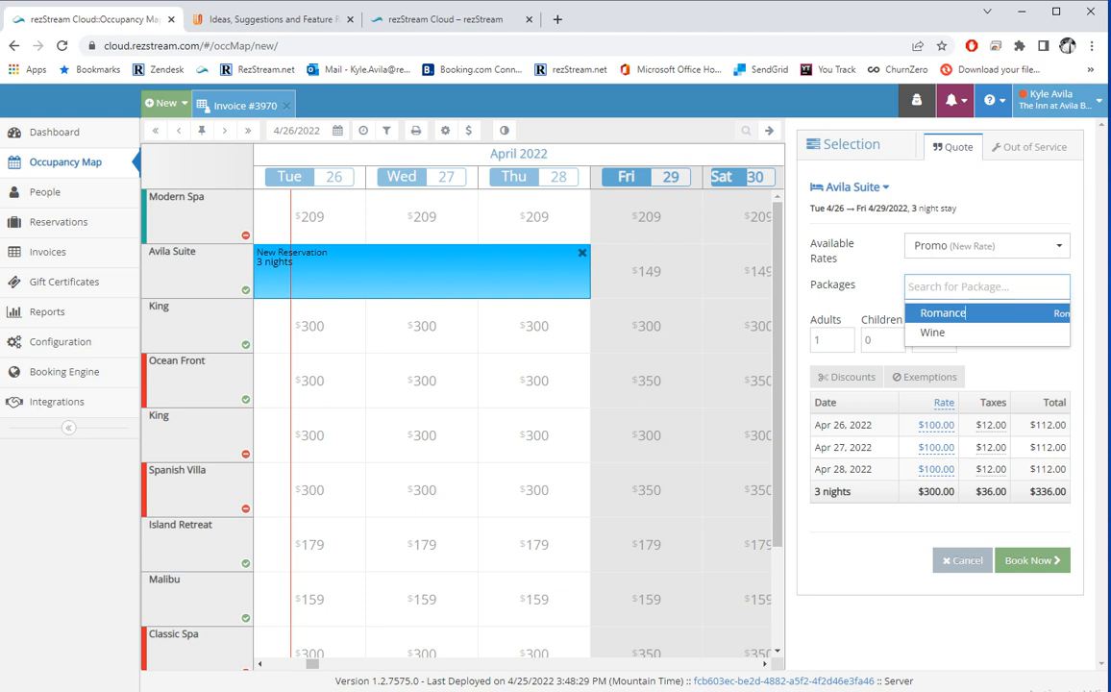
{"action": "key", "text": "Return"}
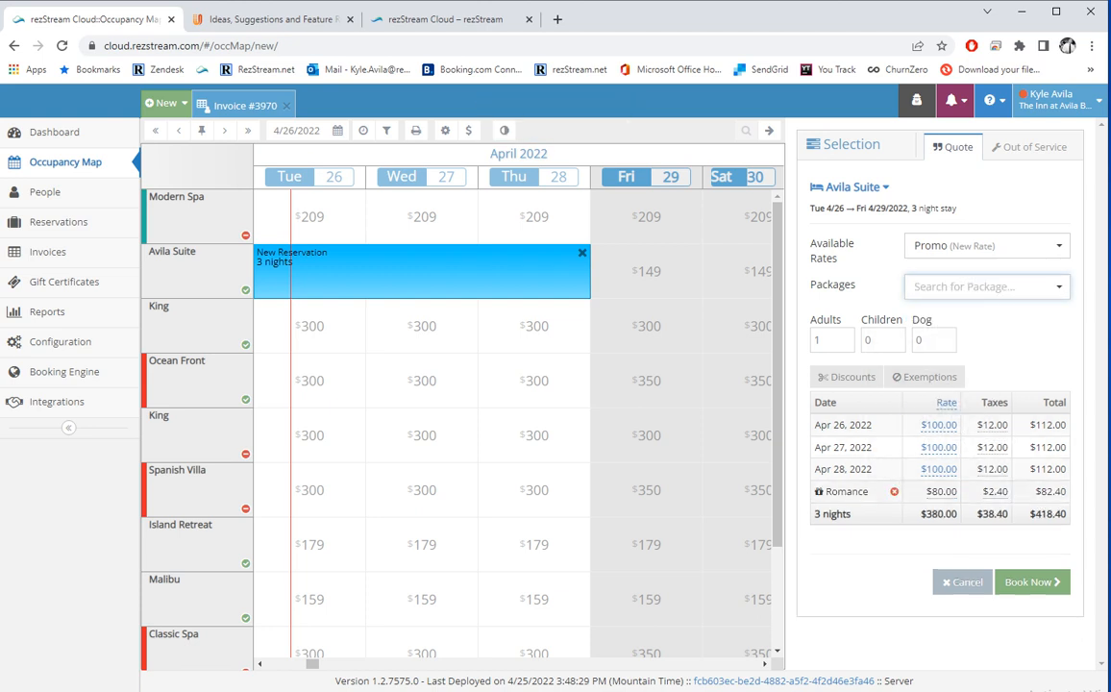
{"action": "left_click", "coordinate": [894, 491]}
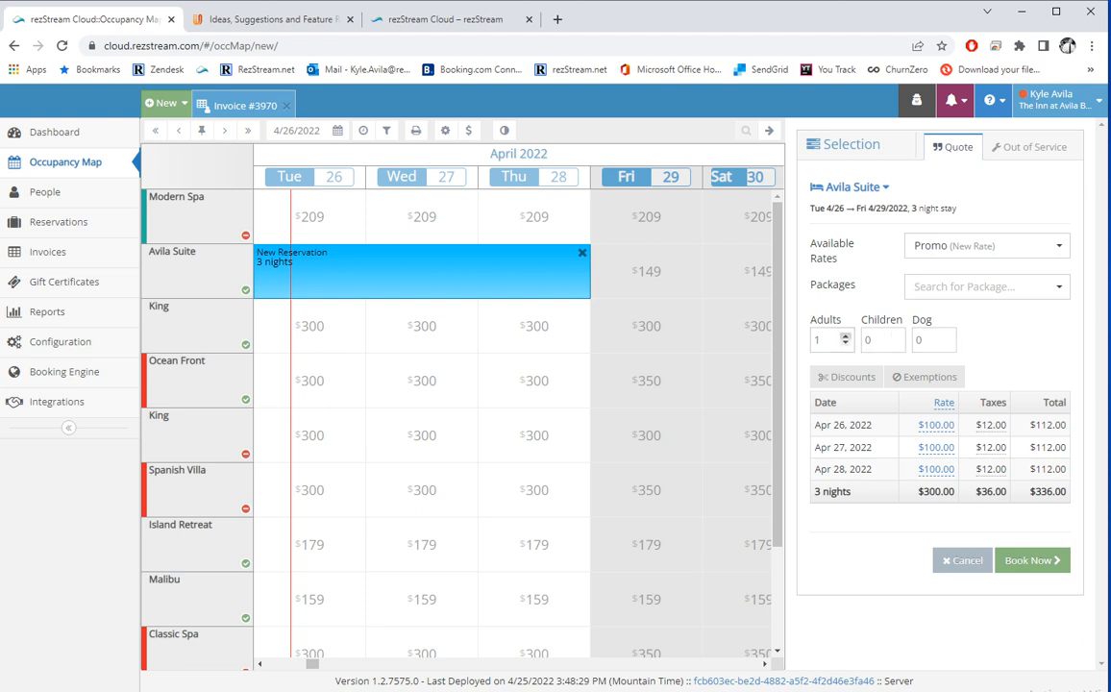
Set the Avila Suite quote to 2 adults and update it, keeping the $336.00 total.
{"action": "left_click", "coordinate": [845, 336]}
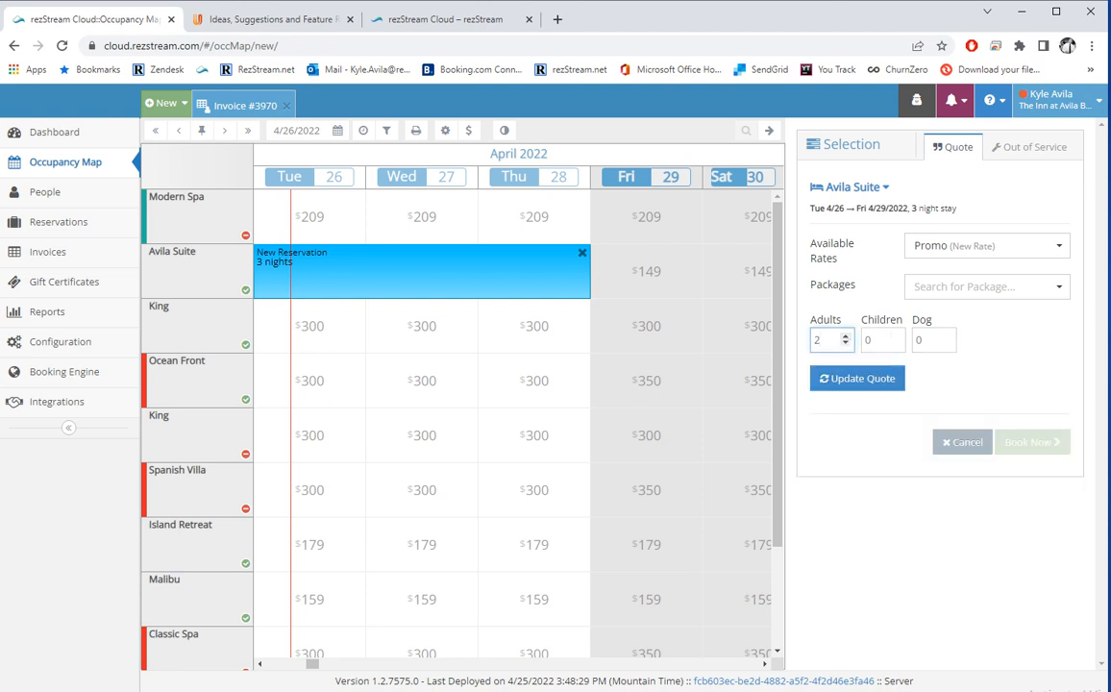
{"action": "left_click", "coordinate": [846, 343]}
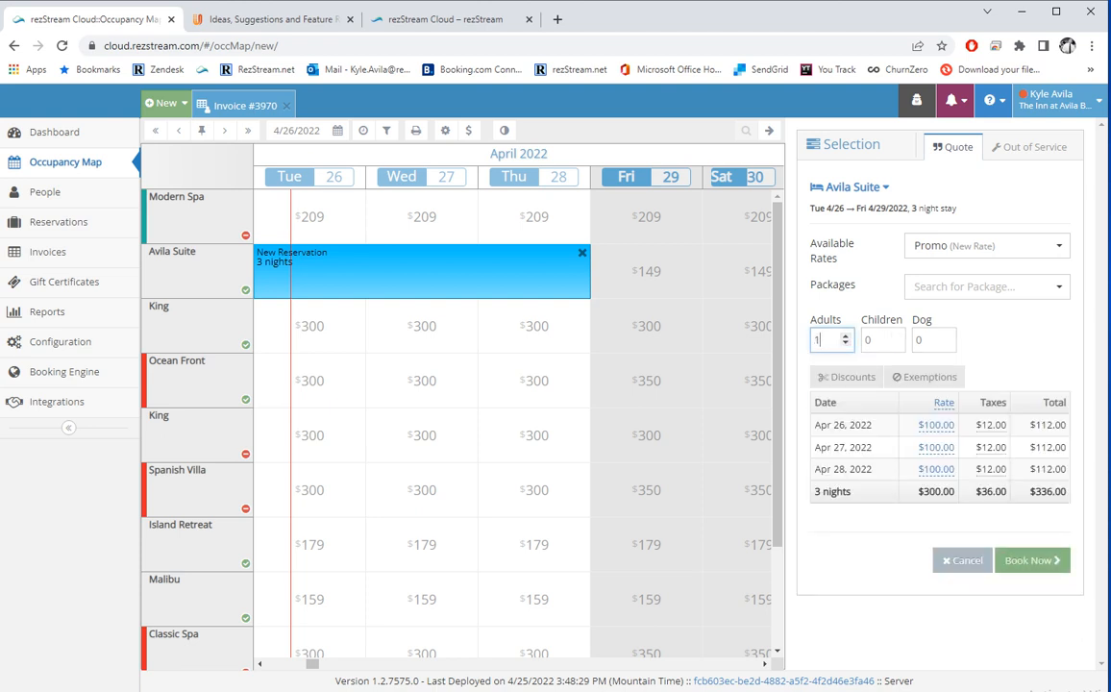
{"action": "key", "text": "BackSpace"}
{"action": "type", "text": "2"}
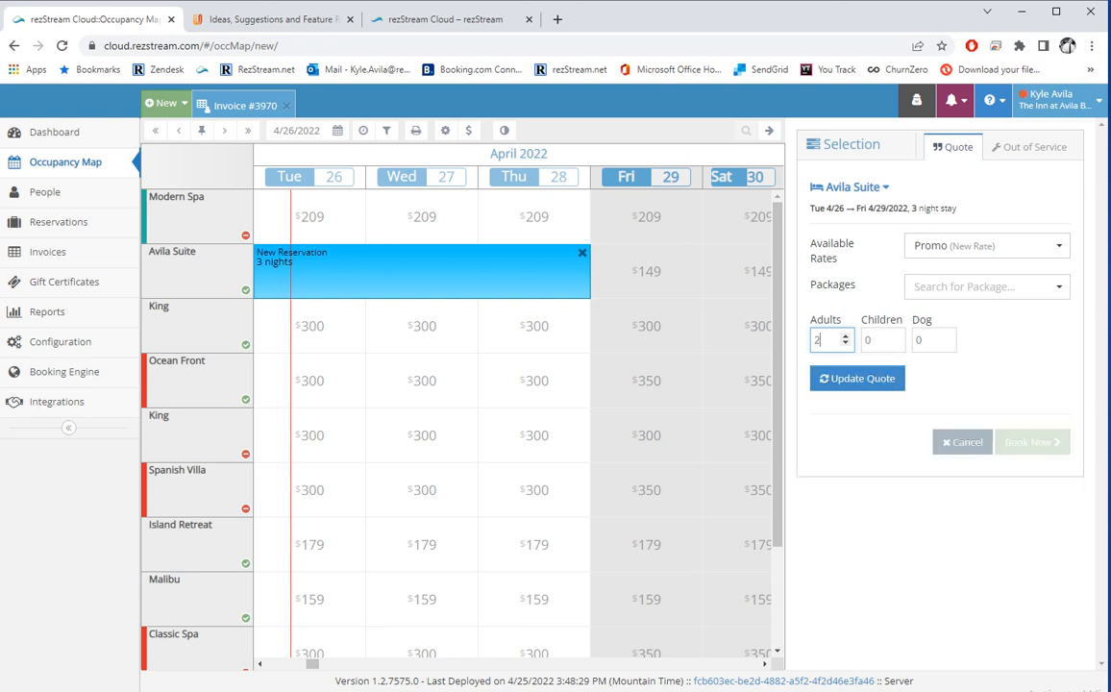
{"action": "left_click", "coordinate": [857, 379]}
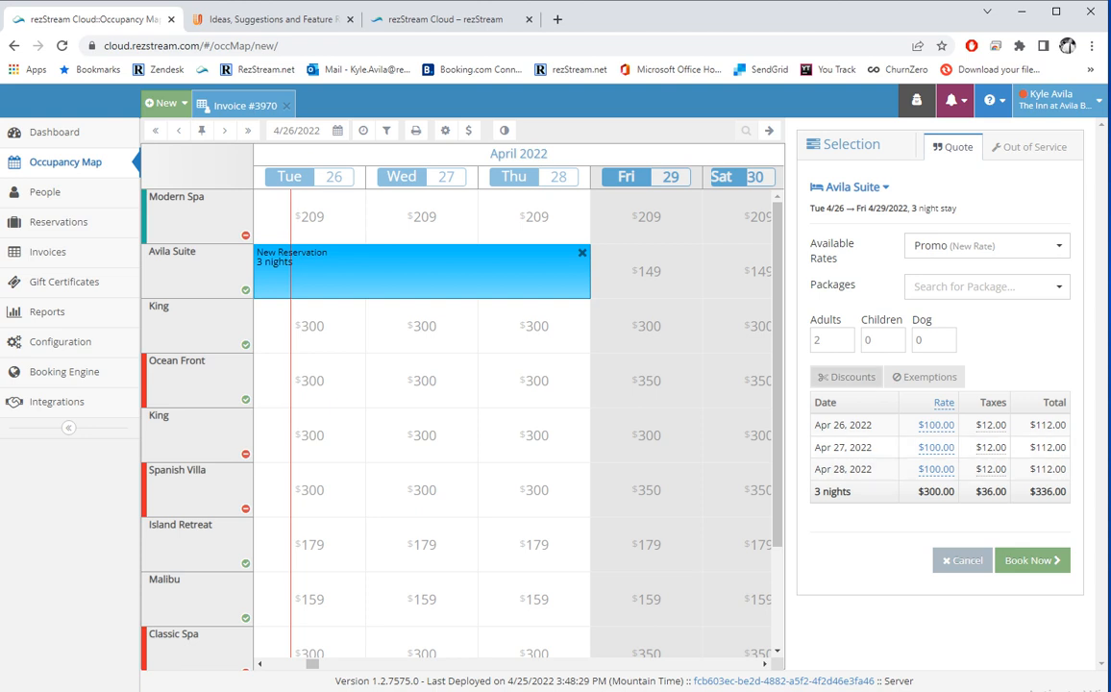
Apply a 10% manual discount, recalculate the totals, then reset it.
{"action": "left_click", "coordinate": [846, 377]}
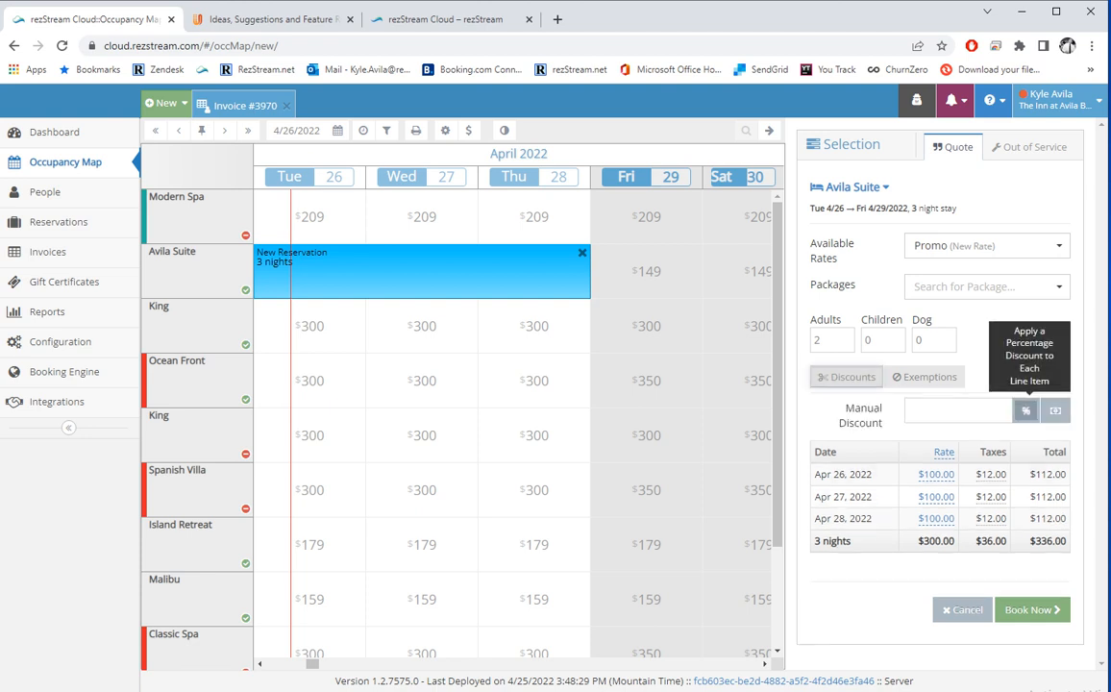
{"action": "left_click_drag", "start_coordinate": [1030, 541], "coordinate": [1066, 541]}
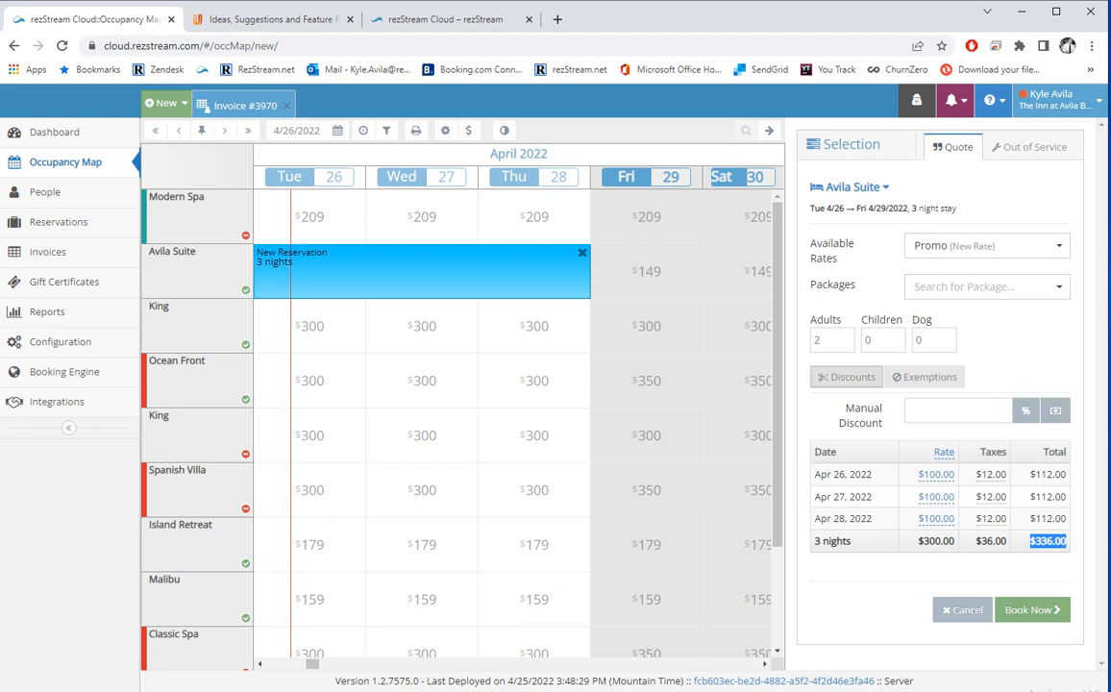
{"action": "left_click", "coordinate": [953, 411]}
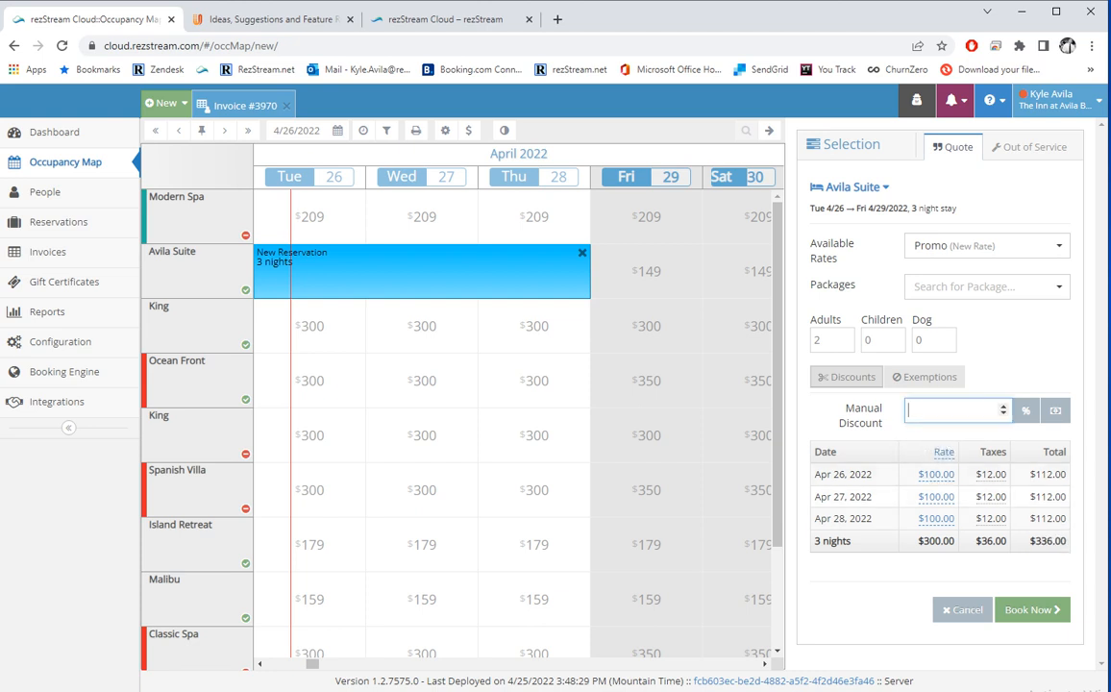
{"action": "type", "text": "10"}
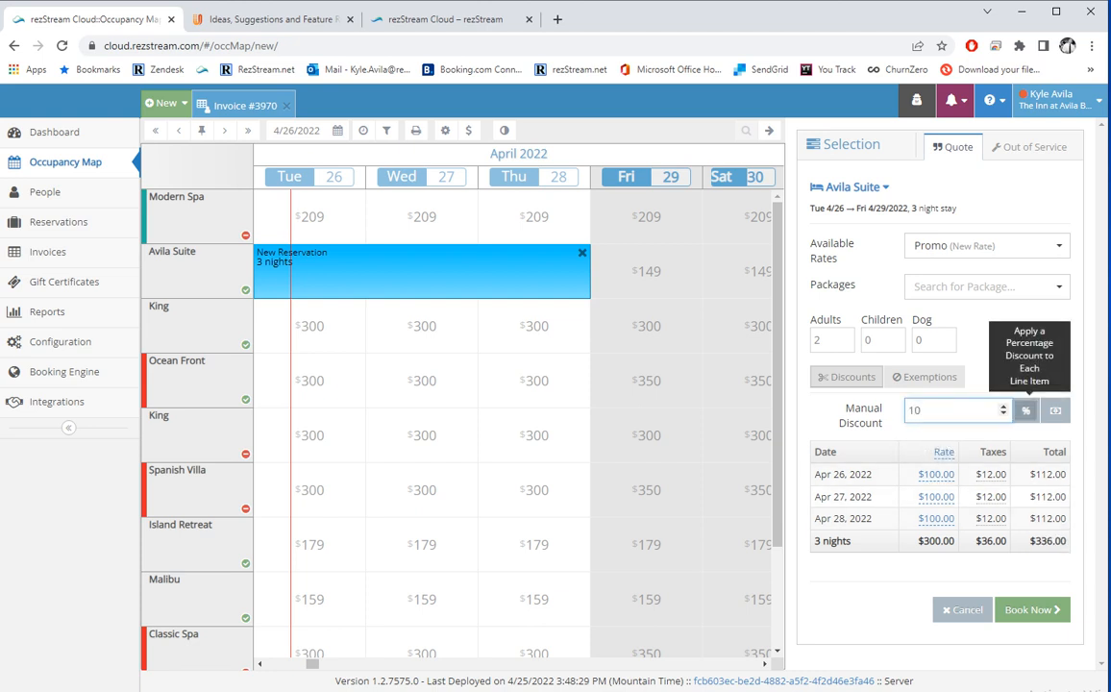
{"action": "left_click", "coordinate": [1025, 410]}
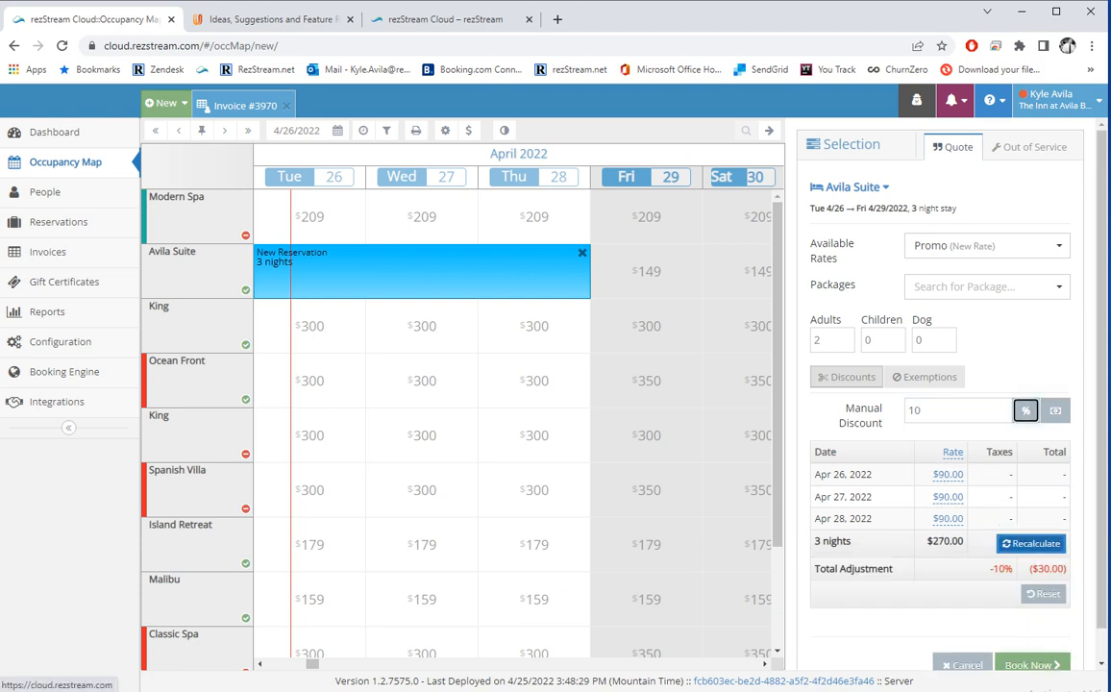
{"action": "left_click", "coordinate": [1030, 543]}
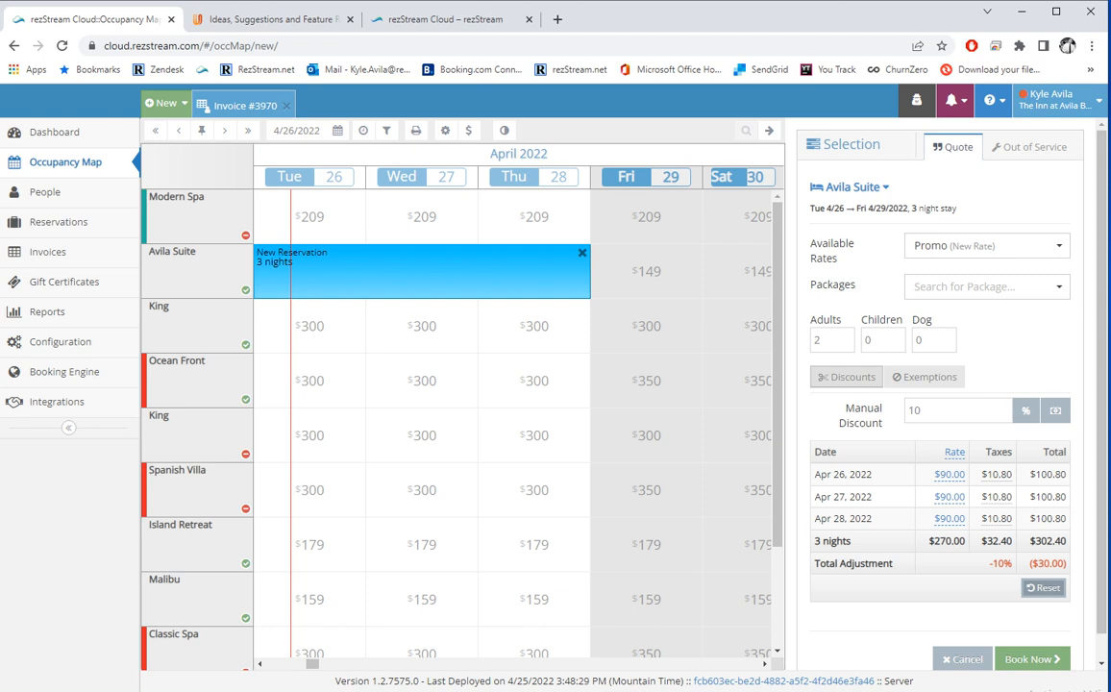
{"action": "left_click", "coordinate": [1044, 588]}
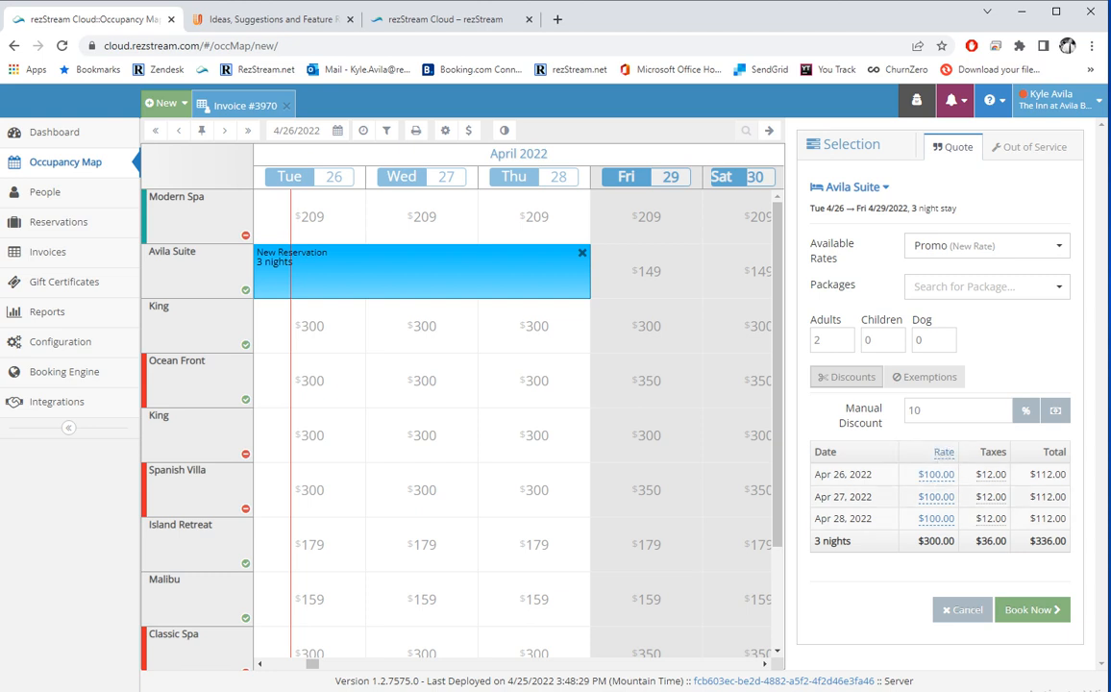
Try a 10 fixed-amount discount, clear it, and reveal the tax exemption options.
{"action": "left_click", "coordinate": [1055, 411]}
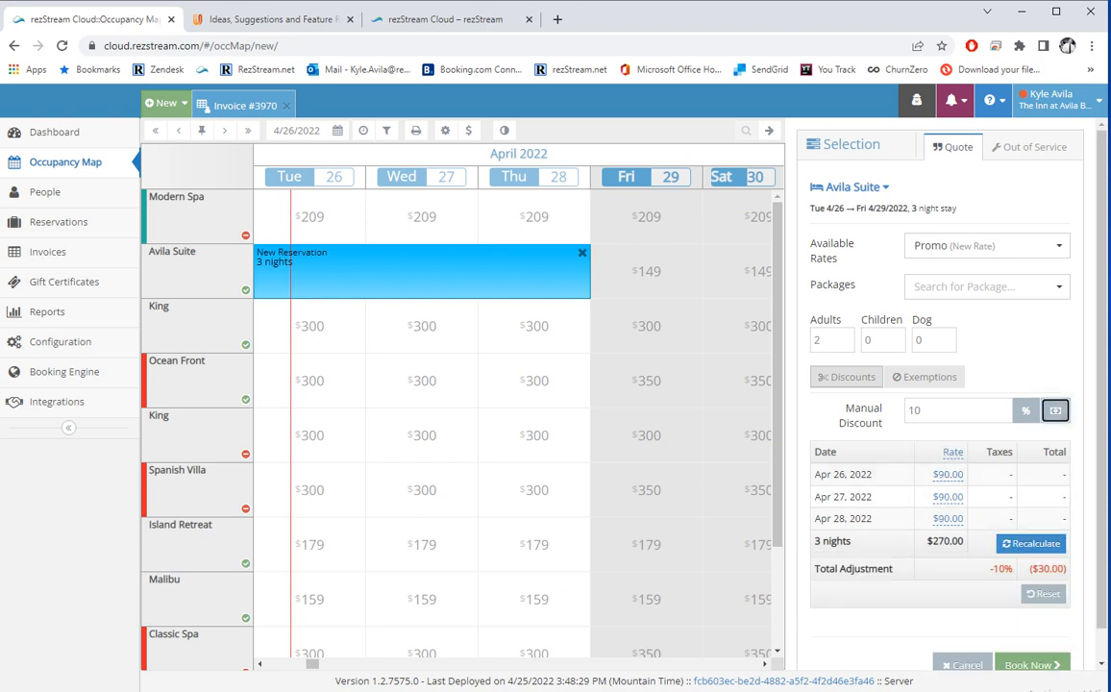
{"action": "left_click", "coordinate": [1031, 543]}
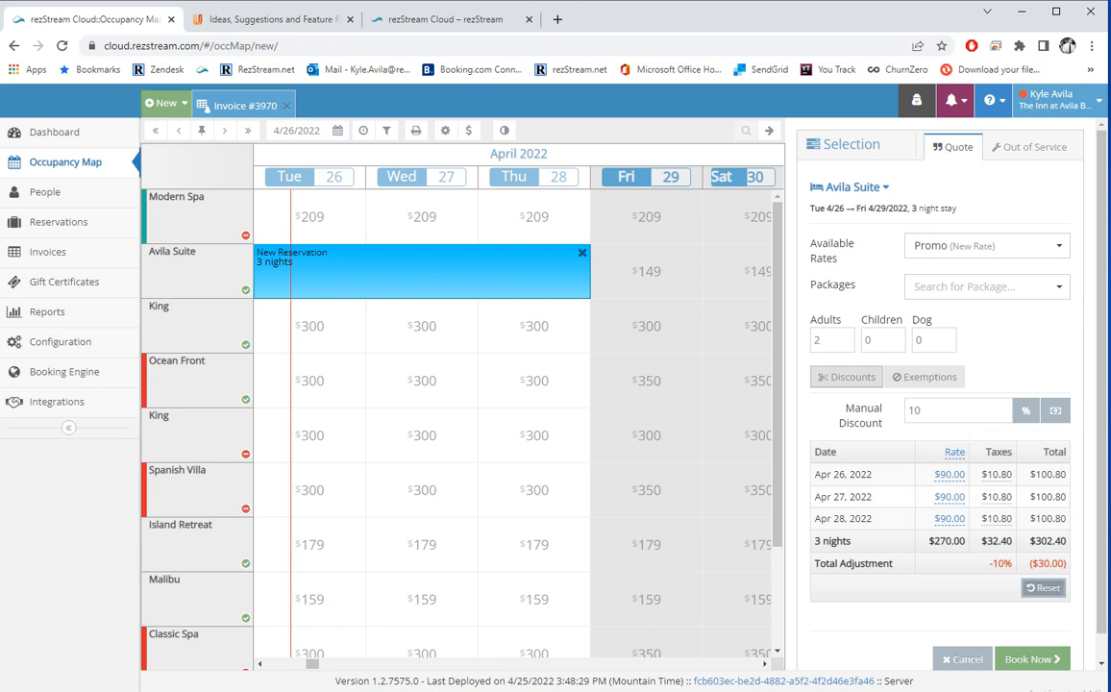
{"action": "left_click", "coordinate": [1043, 588]}
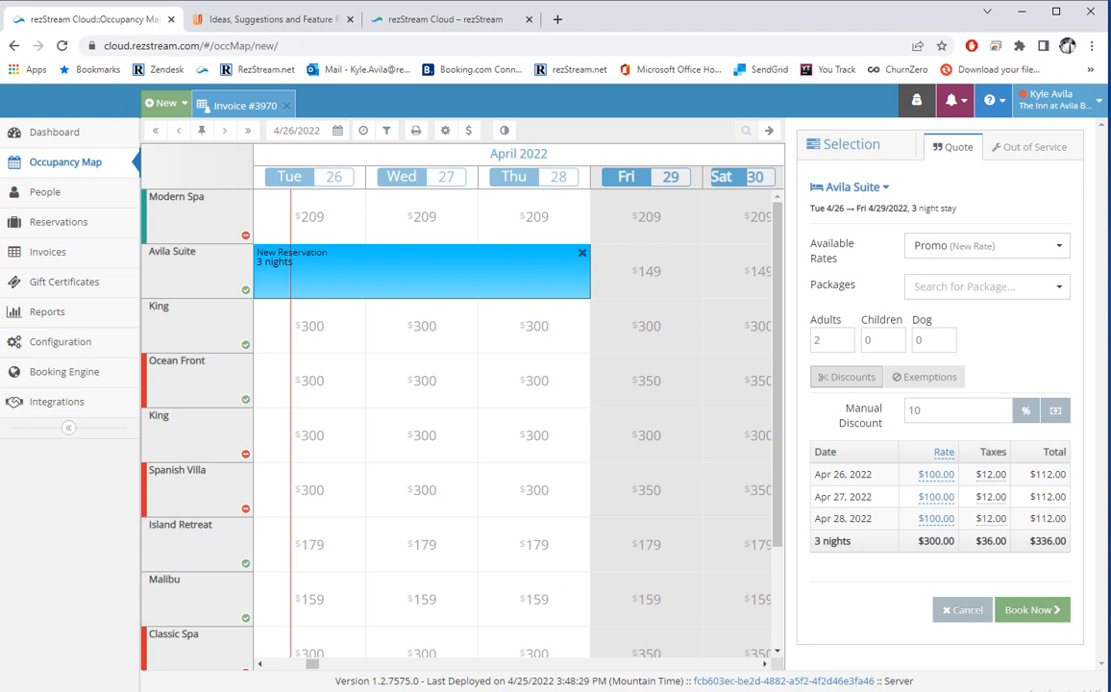
{"action": "left_click", "coordinate": [925, 377]}
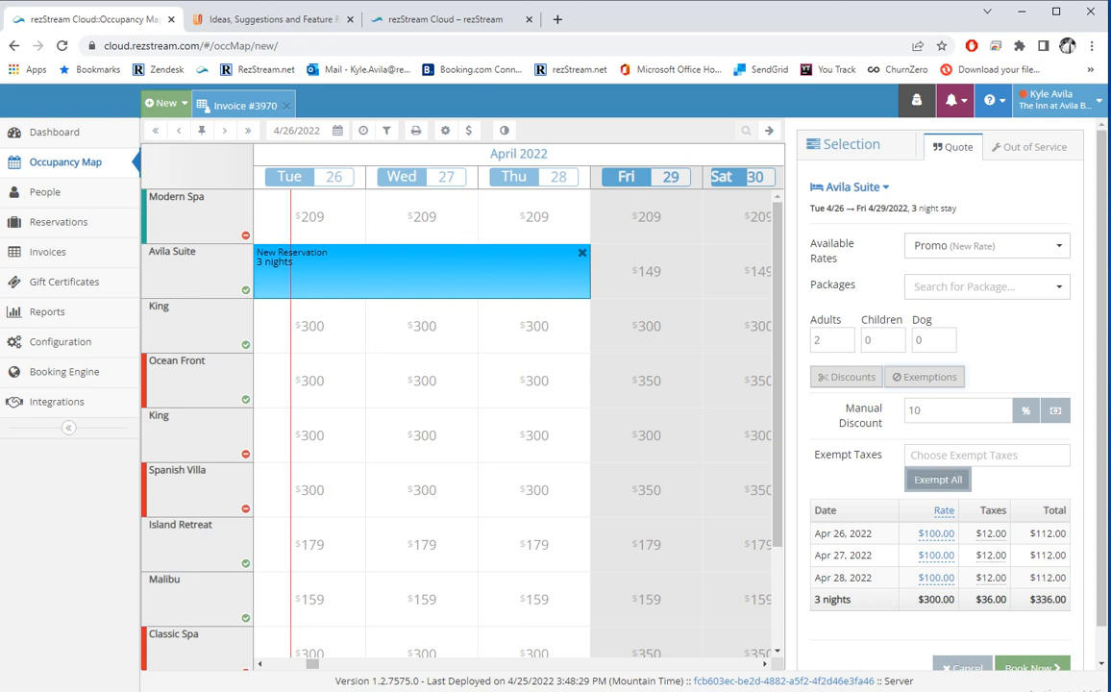
{"action": "left_click", "coordinate": [938, 480]}
{"action": "scroll", "coordinate": [992, 543], "scroll_direction": "down", "scroll_amount": 1}
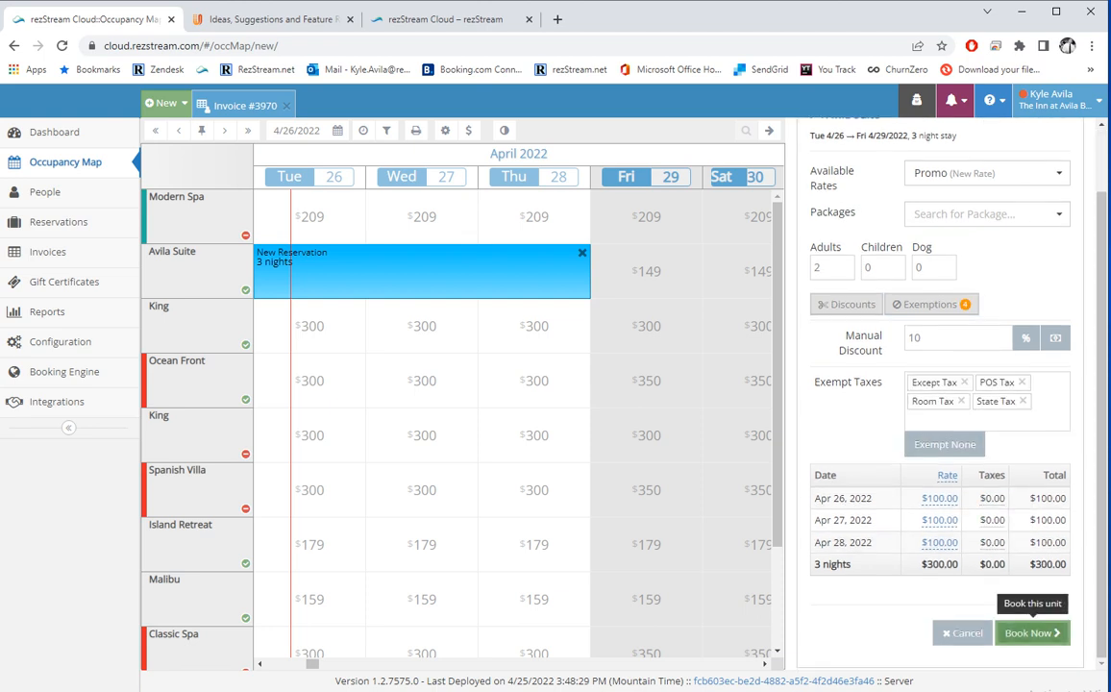
{"action": "left_click", "coordinate": [945, 444]}
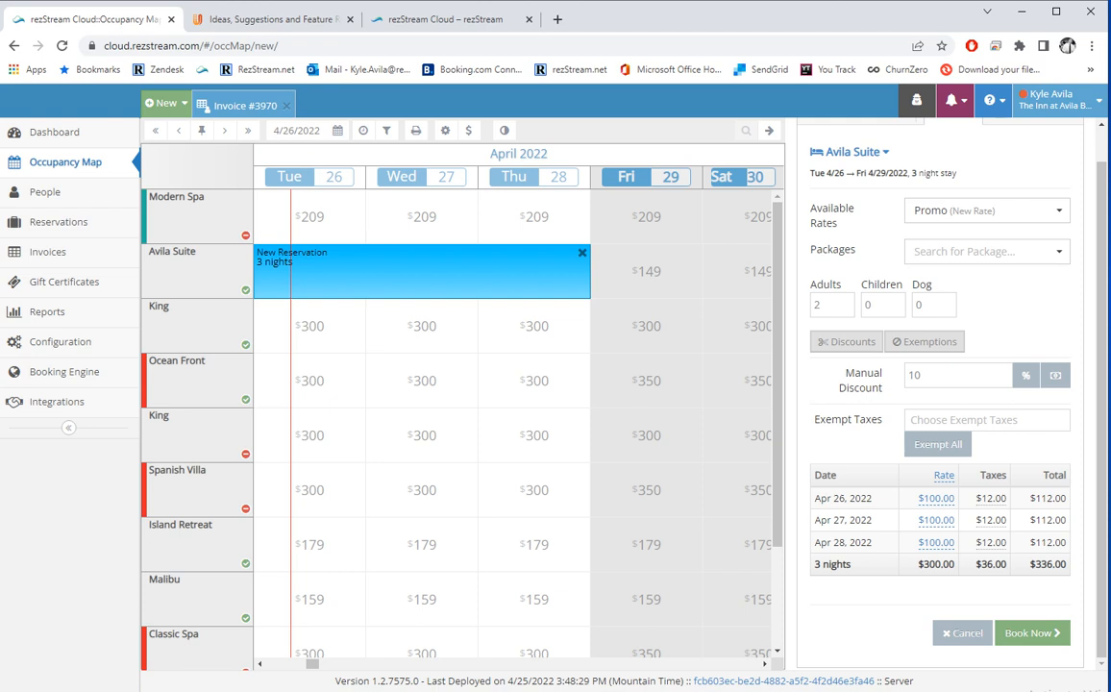
{"action": "left_click", "coordinate": [986, 420]}
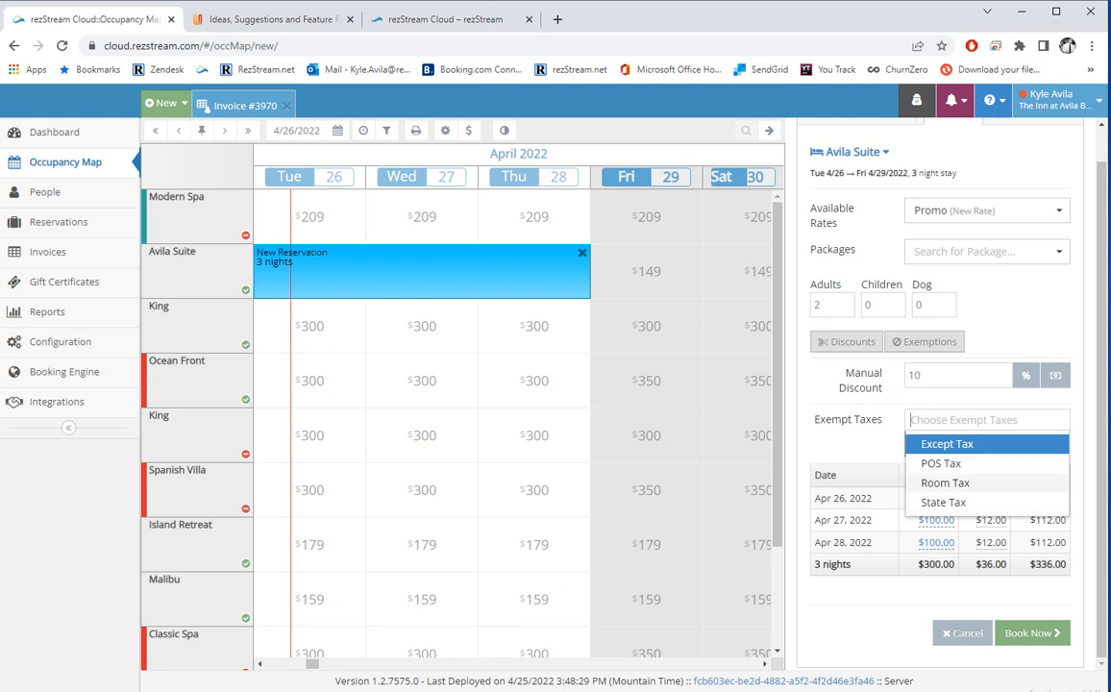
{"action": "left_click", "coordinate": [854, 420]}
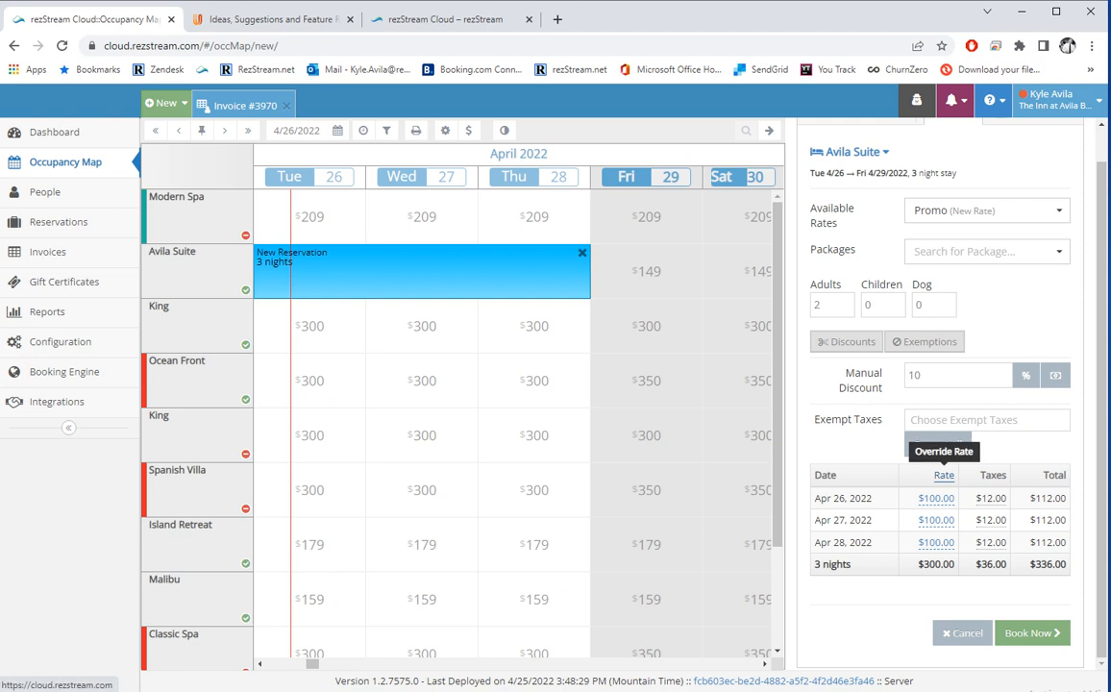
Override all nights to $80, then reset the rates back to $100.
{"action": "left_click", "coordinate": [943, 476]}
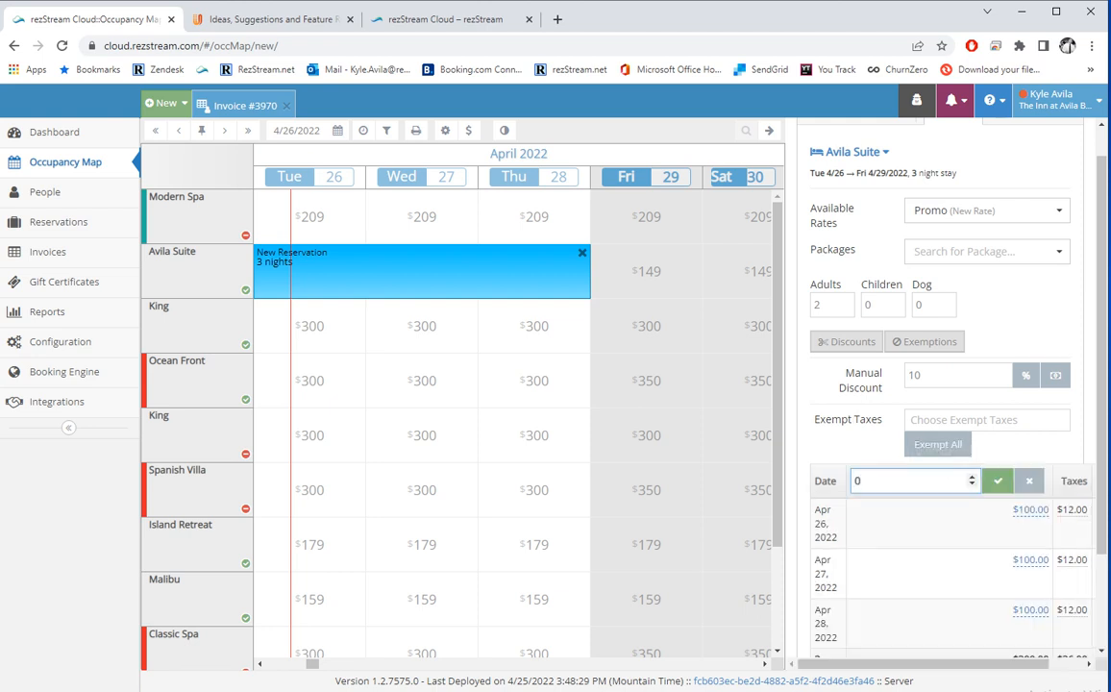
{"action": "key", "text": "BackSpace"}
{"action": "type", "text": "80"}
{"action": "left_click", "coordinate": [997, 480]}
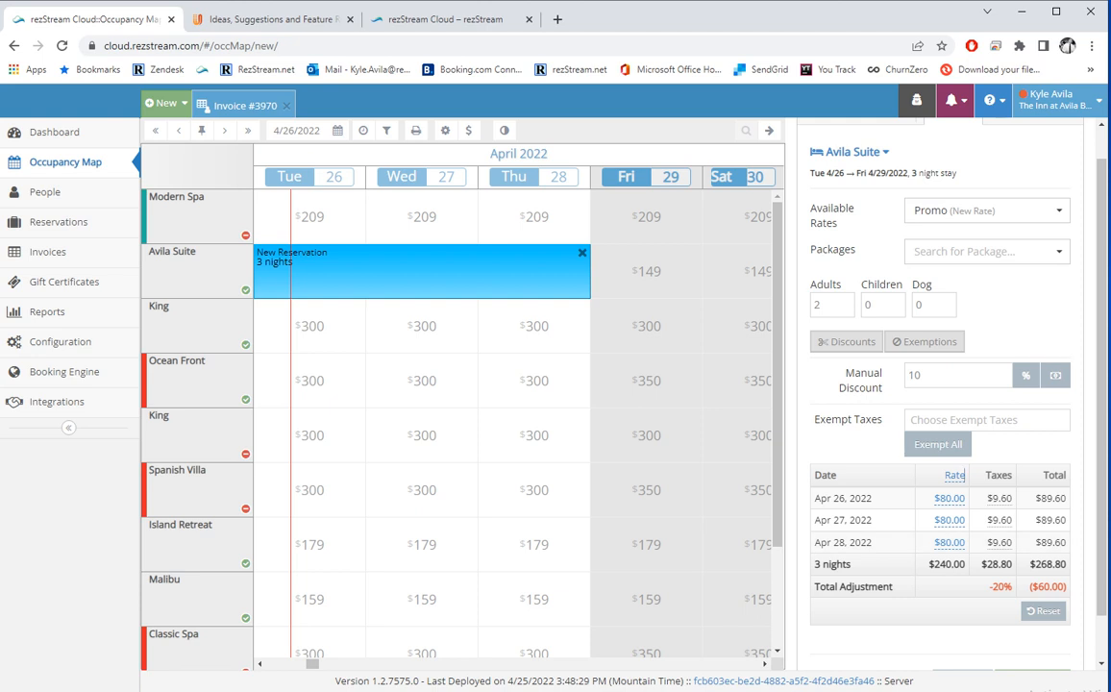
{"action": "left_click", "coordinate": [1043, 611]}
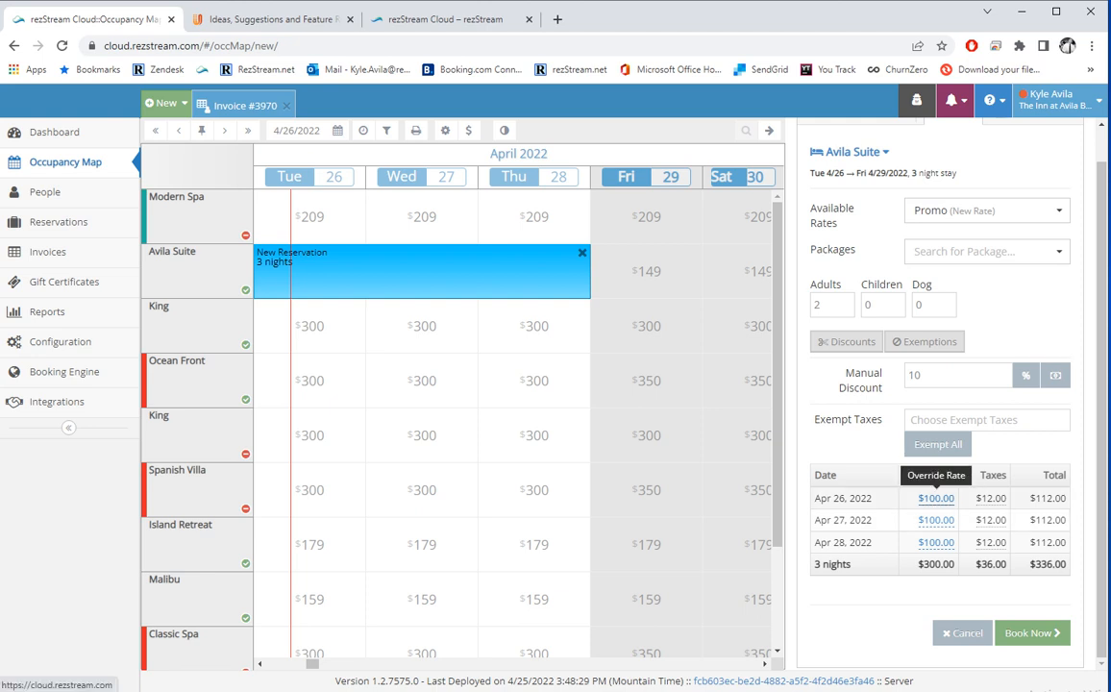
Override only the Apr 26 night's rate to $80.
{"action": "left_click", "coordinate": [934, 499]}
{"action": "key", "text": "BackSpace"}
{"action": "key", "text": "BackSpace"}
{"action": "key", "text": "BackSpace"}
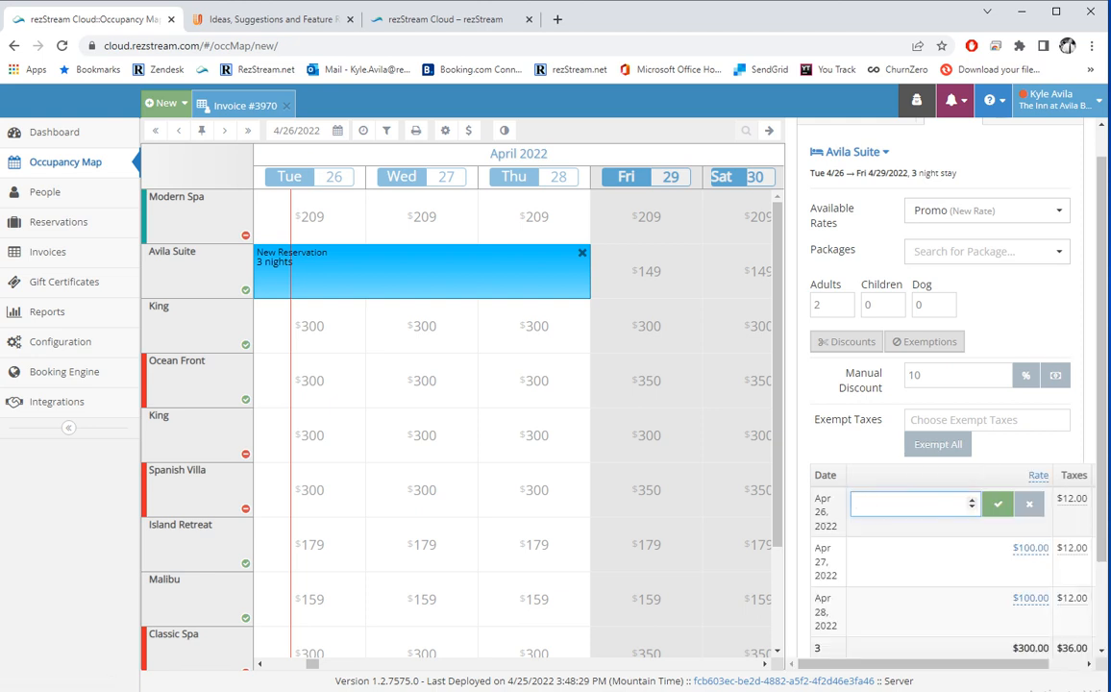
{"action": "type", "text": "80"}
{"action": "scroll", "coordinate": [947, 384], "scroll_direction": "down", "scroll_amount": 1}
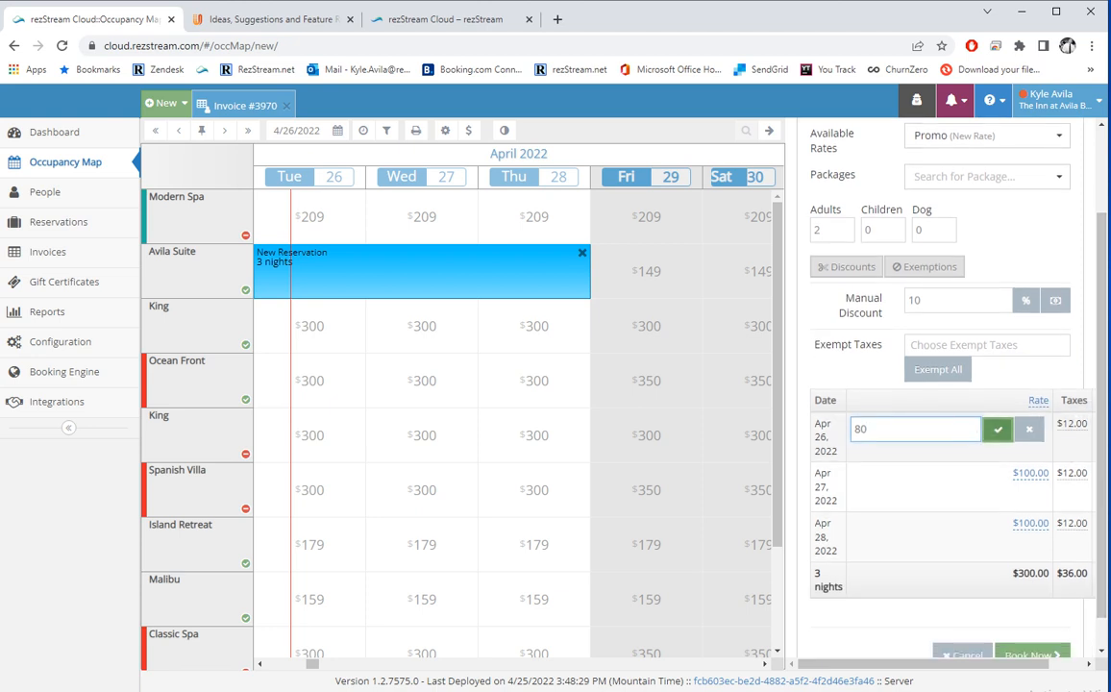
{"action": "key", "text": "Return"}
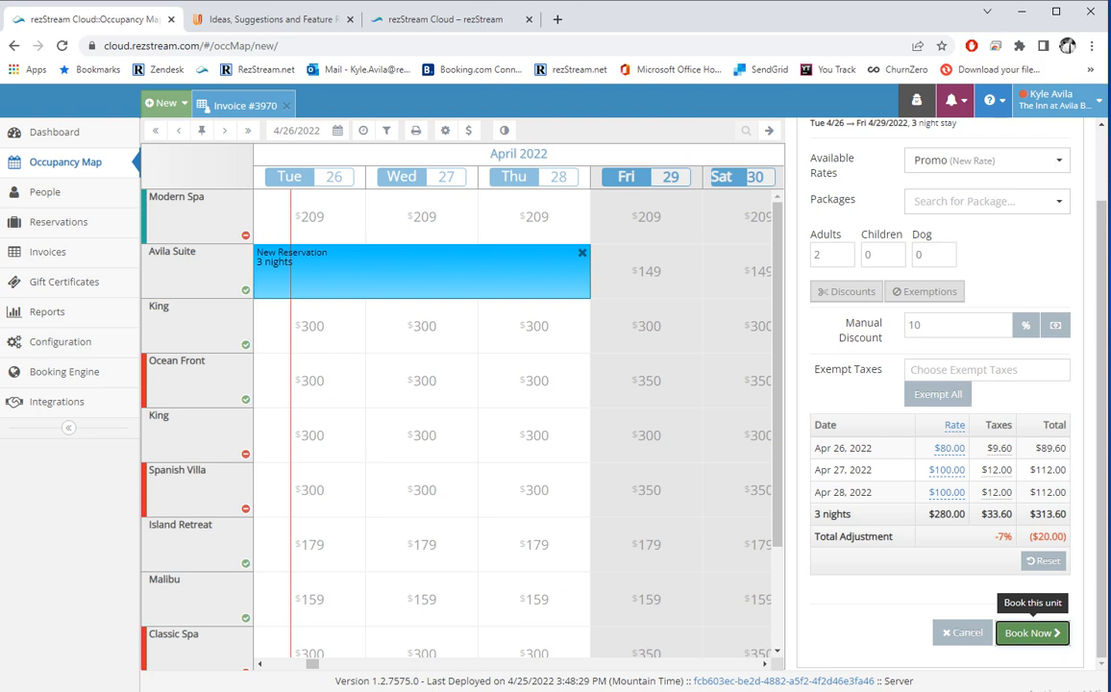
Book the quoted stay and attach the existing guest found by searching their surname.
{"action": "left_click", "coordinate": [1031, 632]}
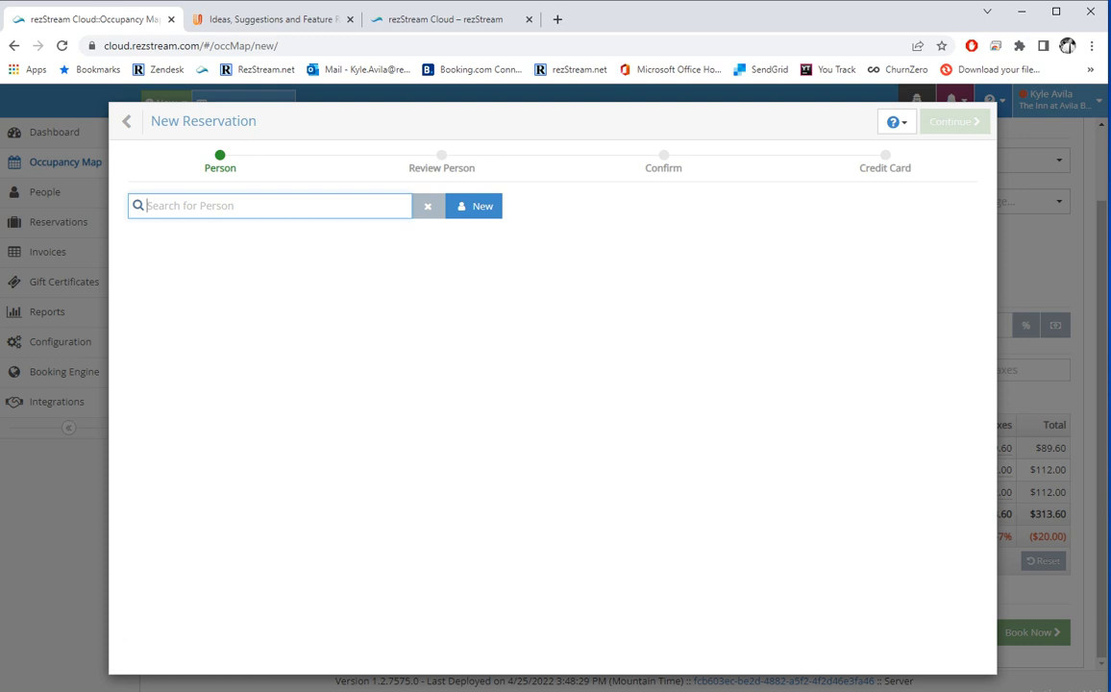
{"action": "type", "text": "avila"}
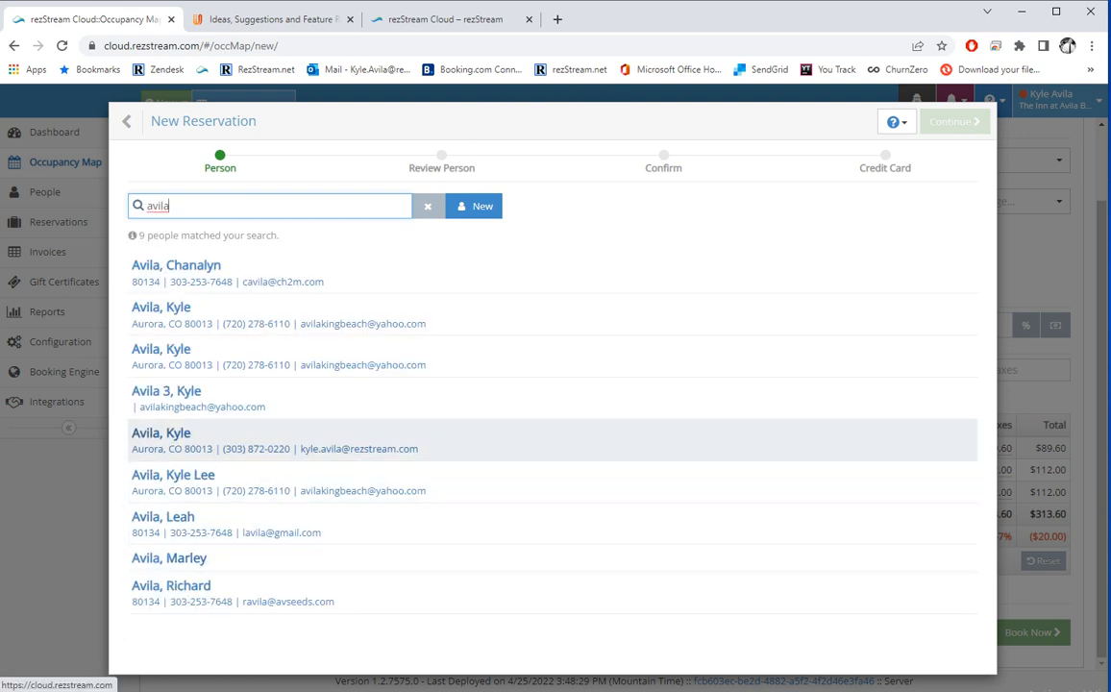
{"action": "left_click", "coordinate": [274, 440]}
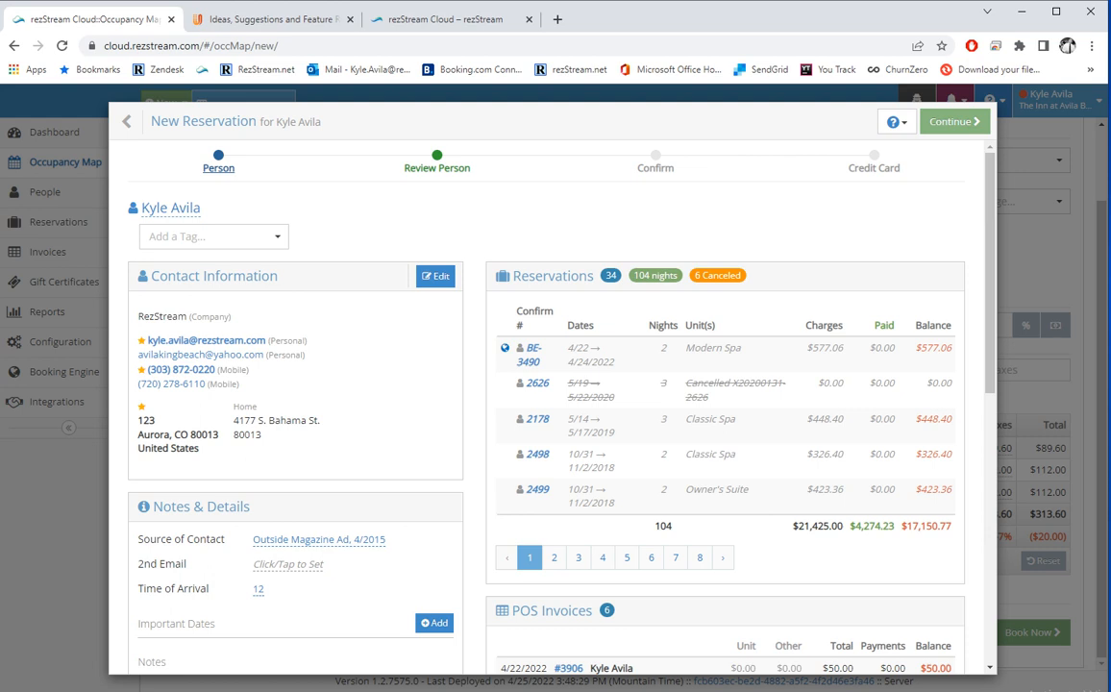
{"action": "left_click", "coordinate": [436, 276]}
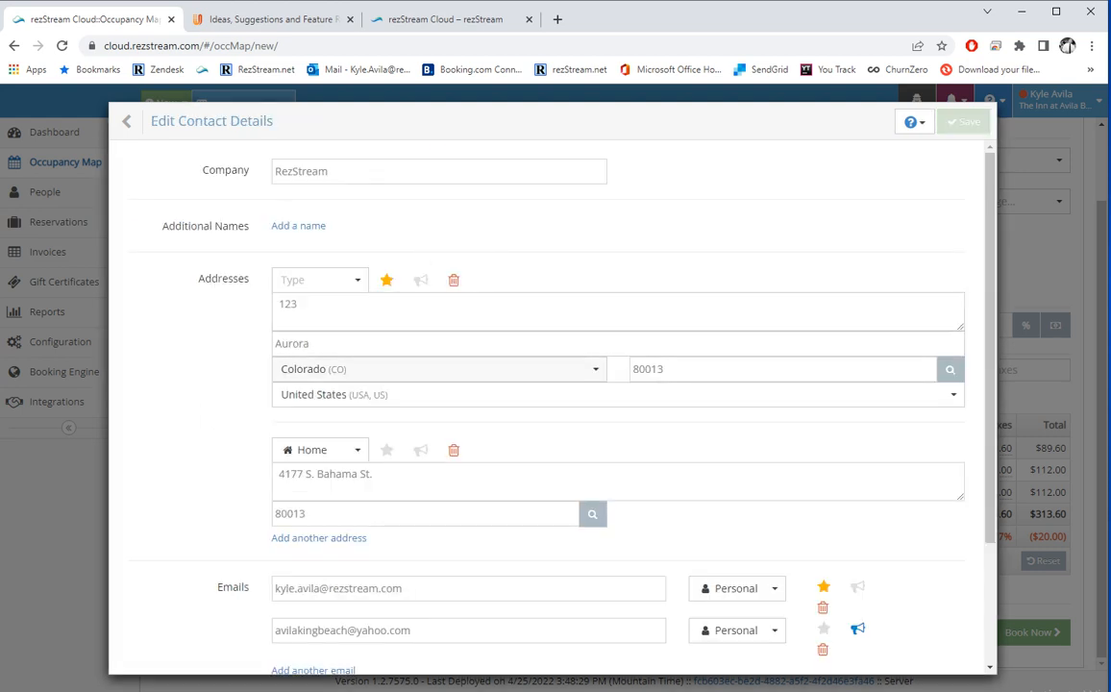
{"action": "scroll", "coordinate": [432, 369], "scroll_direction": "down", "scroll_amount": 2}
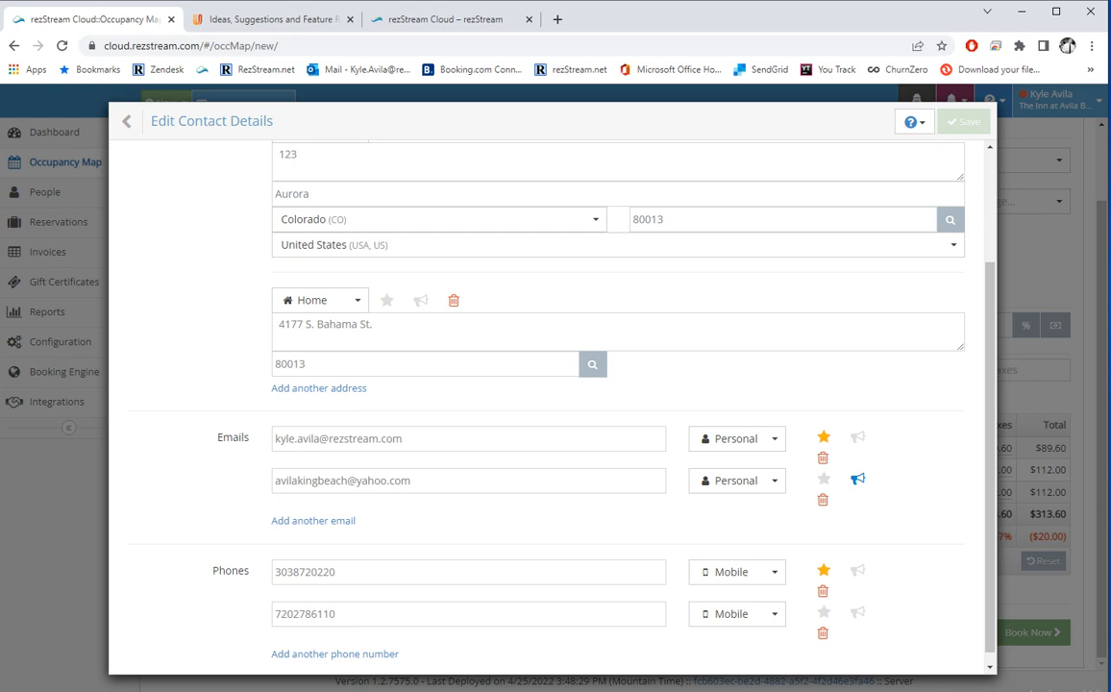
{"action": "left_click", "coordinate": [127, 121]}
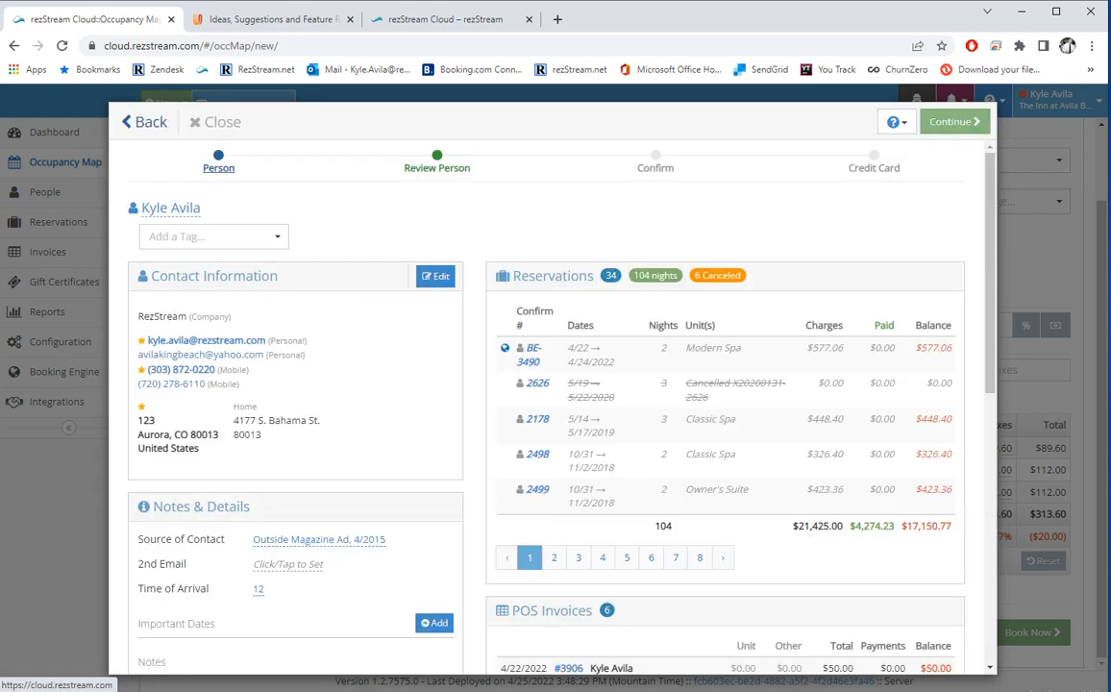
{"action": "scroll", "coordinate": [552, 407], "scroll_direction": "down", "scroll_amount": 1}
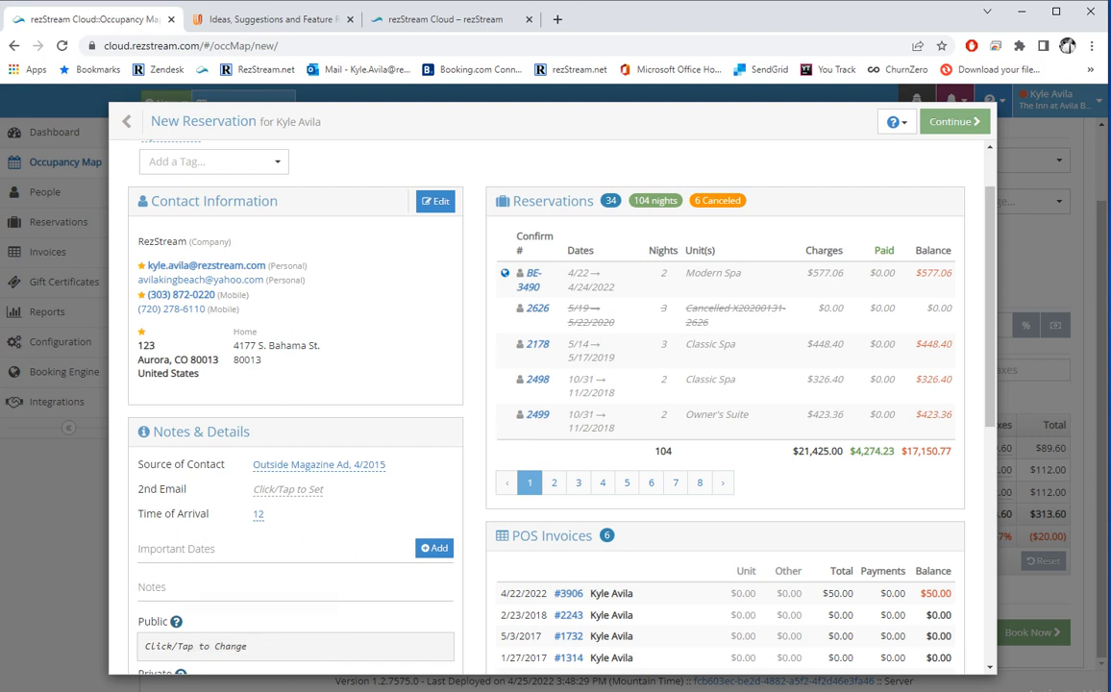
Open then cancel the Source of Contact change, and add a blank Important Dates entry.
{"action": "scroll", "coordinate": [552, 403], "scroll_direction": "down", "scroll_amount": 2}
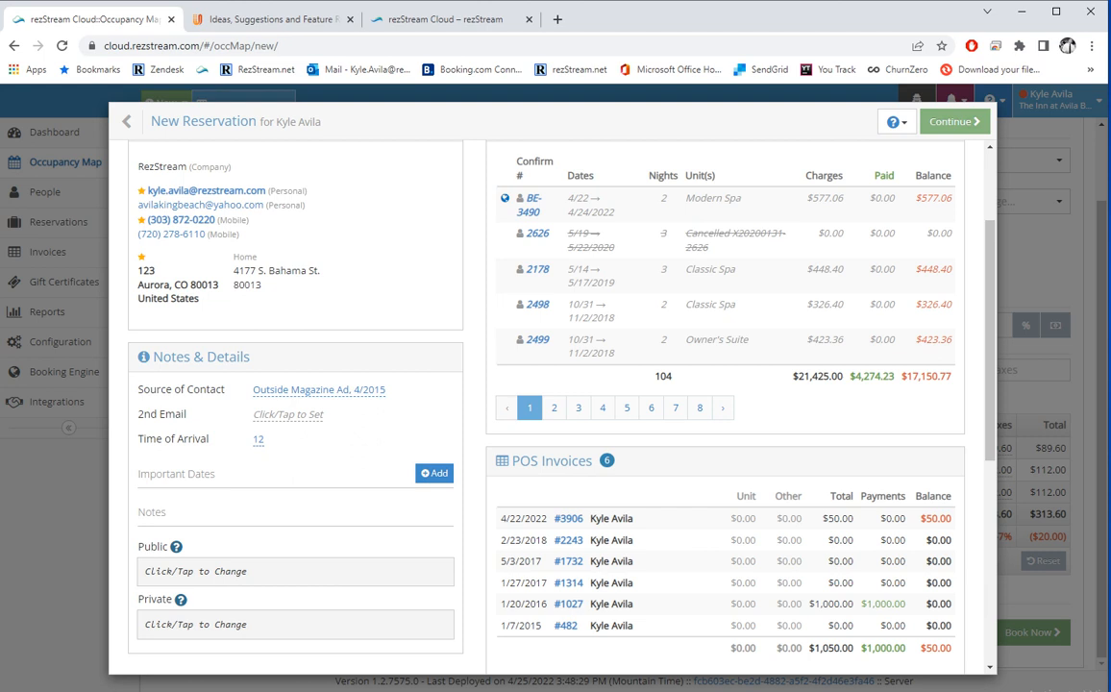
{"action": "left_click", "coordinate": [319, 389]}
{"action": "left_click", "coordinate": [221, 413]}
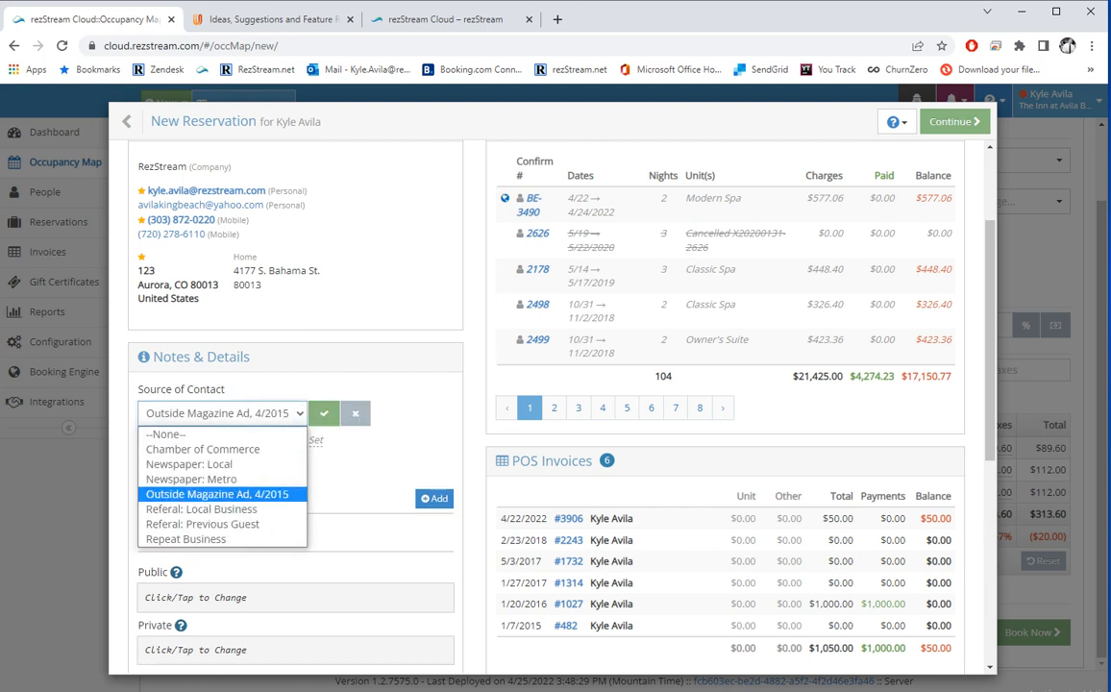
{"action": "left_click", "coordinate": [356, 413]}
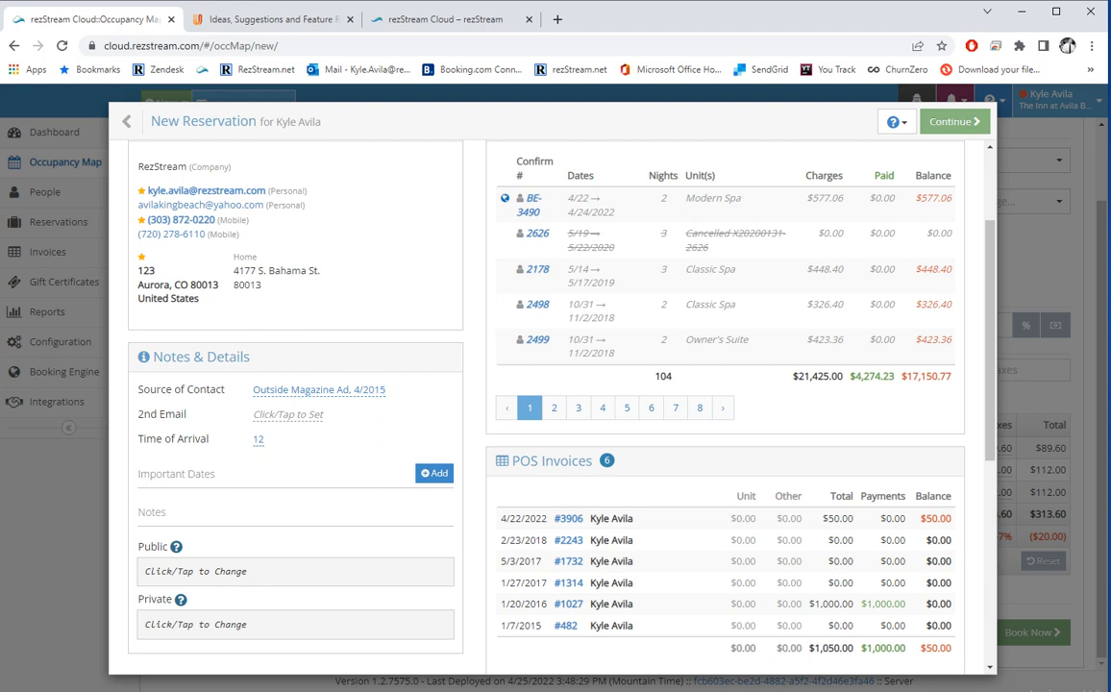
{"action": "left_click", "coordinate": [434, 473]}
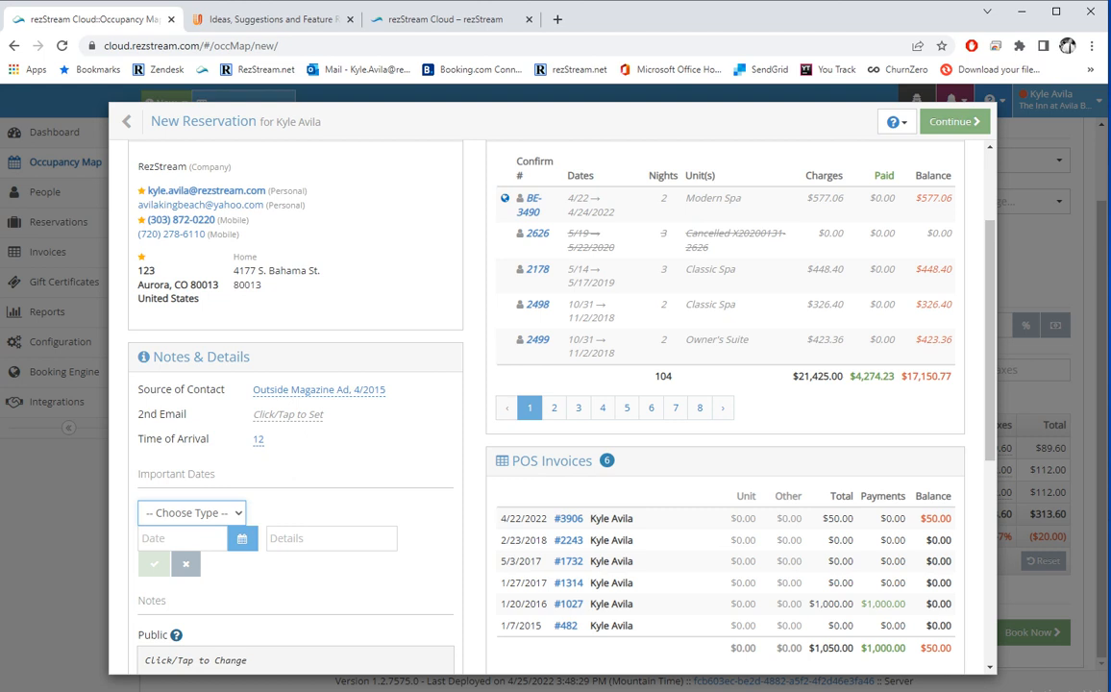
{"action": "scroll", "coordinate": [553, 404], "scroll_direction": "down", "scroll_amount": 3}
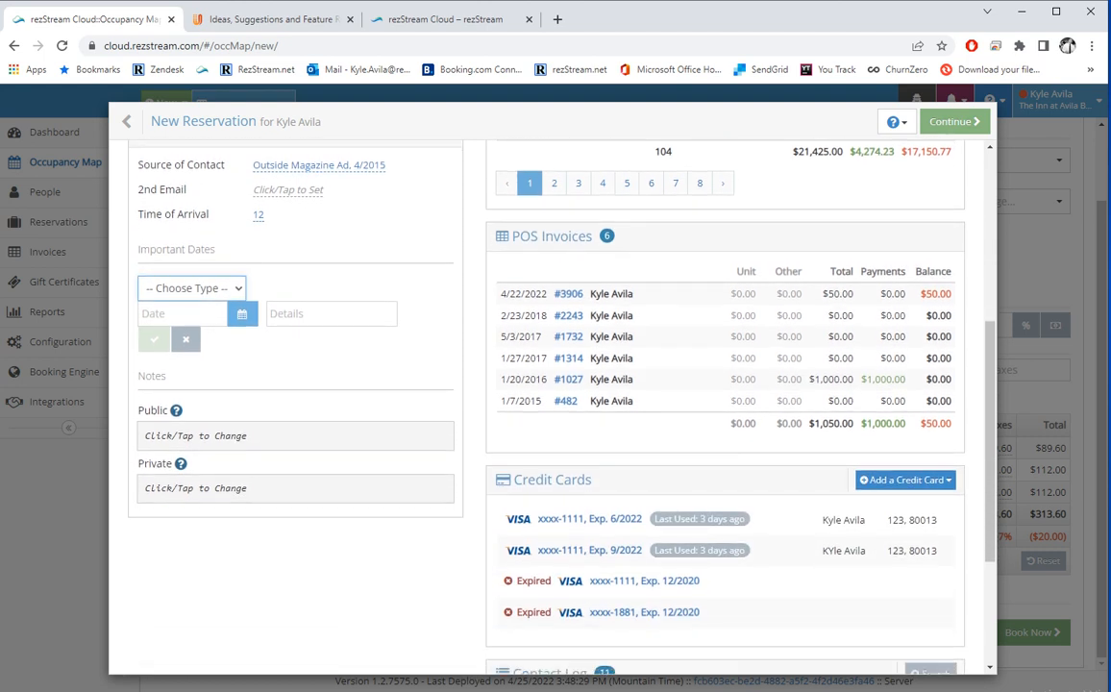
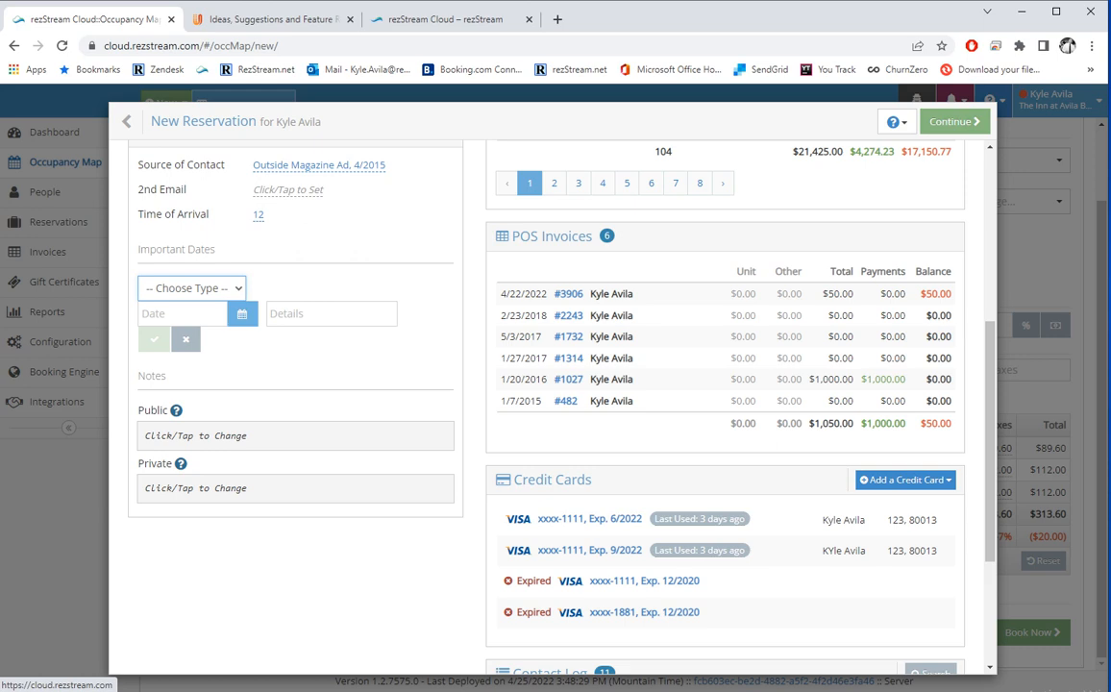
Page through the guest's reservations list to page 8 and back to page 1.
{"action": "scroll", "coordinate": [547, 403], "scroll_direction": "up", "scroll_amount": 8}
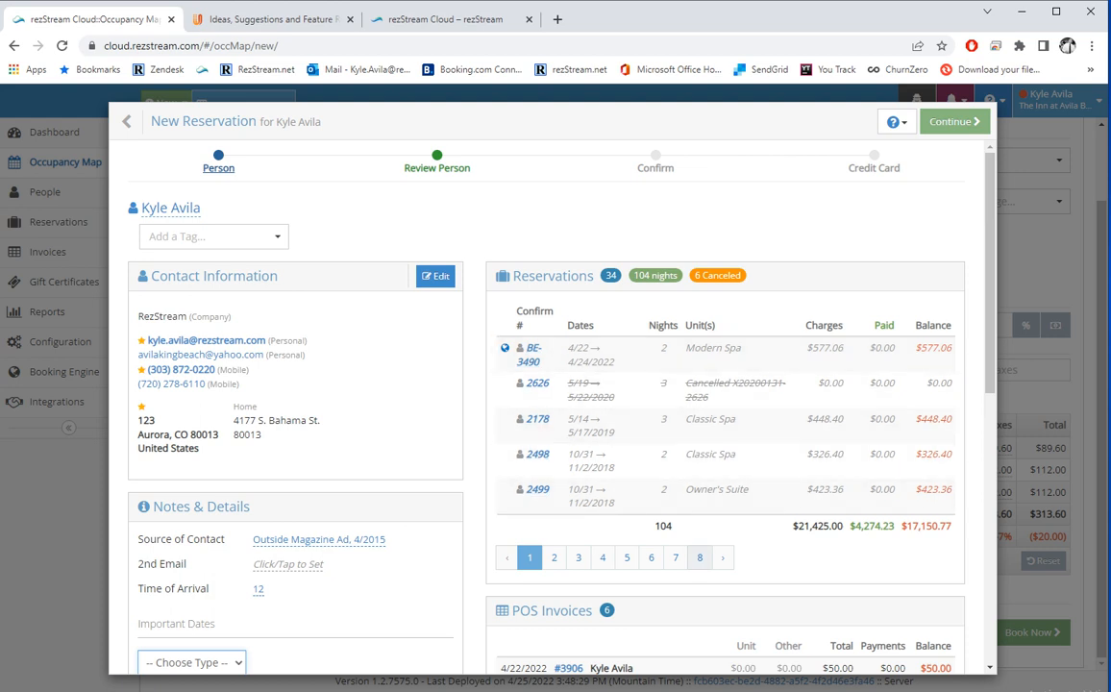
{"action": "left_click", "coordinate": [700, 557]}
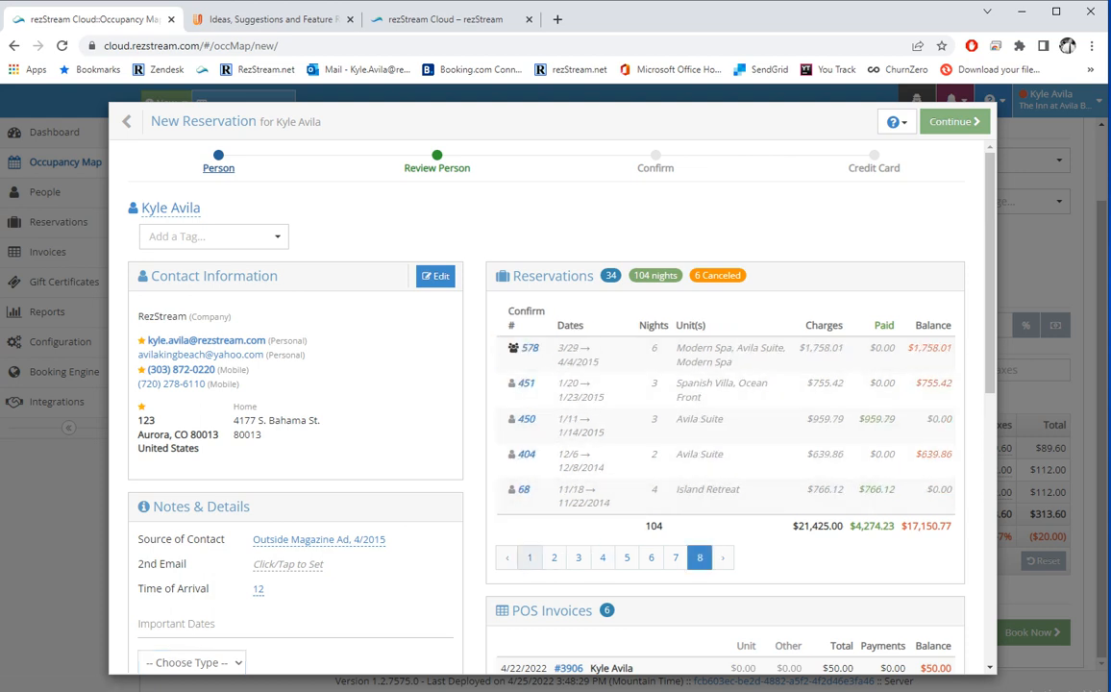
{"action": "left_click", "coordinate": [530, 557]}
Bring up the options for the guest's first stored Visa card.
{"action": "scroll", "coordinate": [529, 557], "scroll_direction": "down", "scroll_amount": 2}
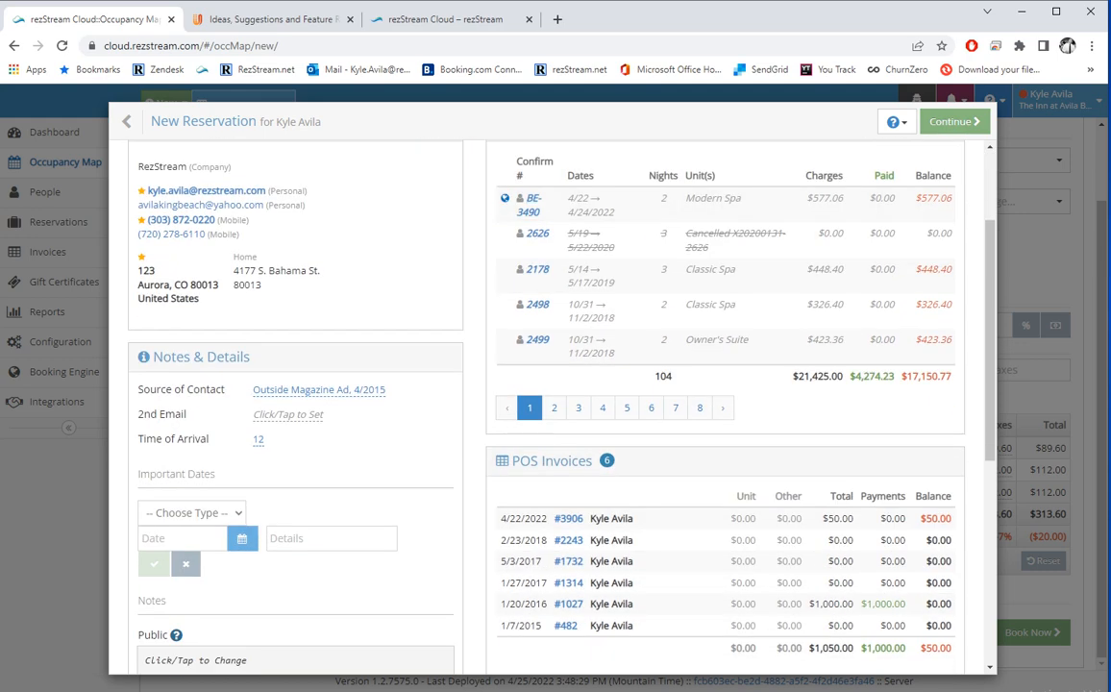
{"action": "scroll", "coordinate": [567, 529], "scroll_direction": "down", "scroll_amount": 1}
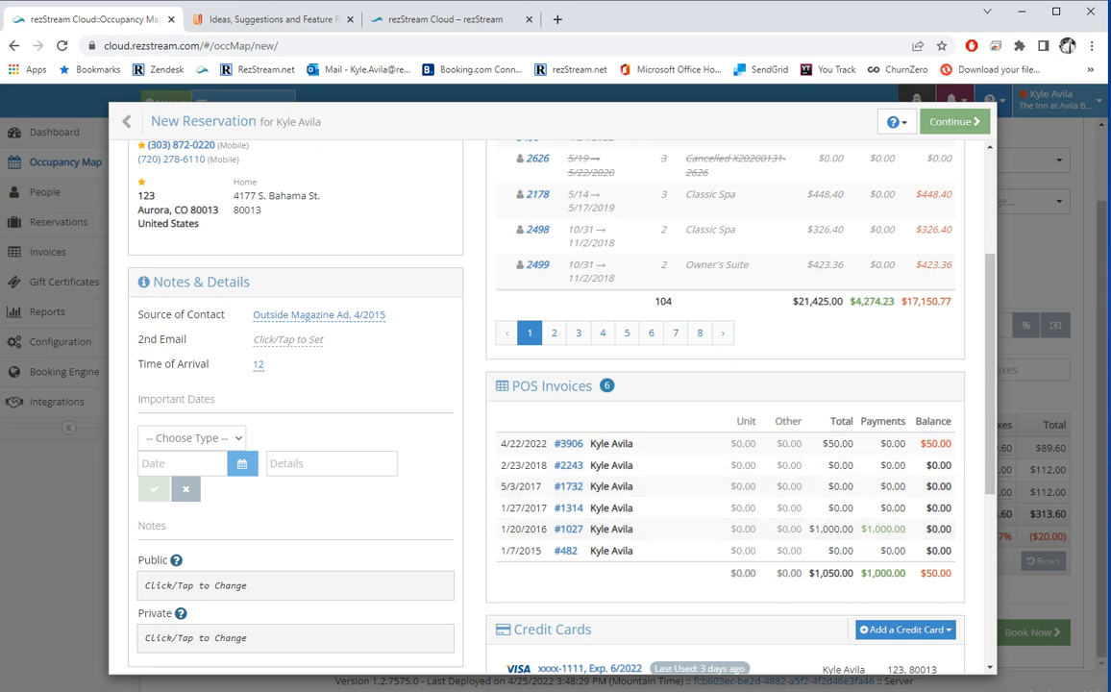
{"action": "scroll", "coordinate": [565, 400], "scroll_direction": "down", "scroll_amount": 2}
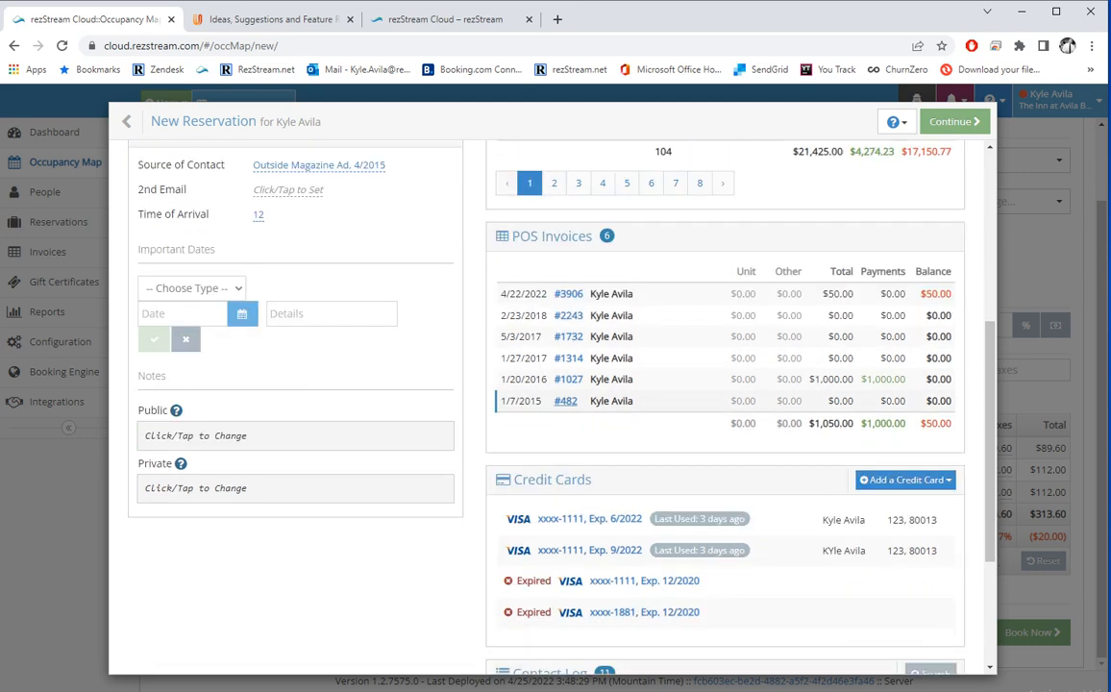
{"action": "scroll", "coordinate": [673, 384], "scroll_direction": "down", "scroll_amount": 2}
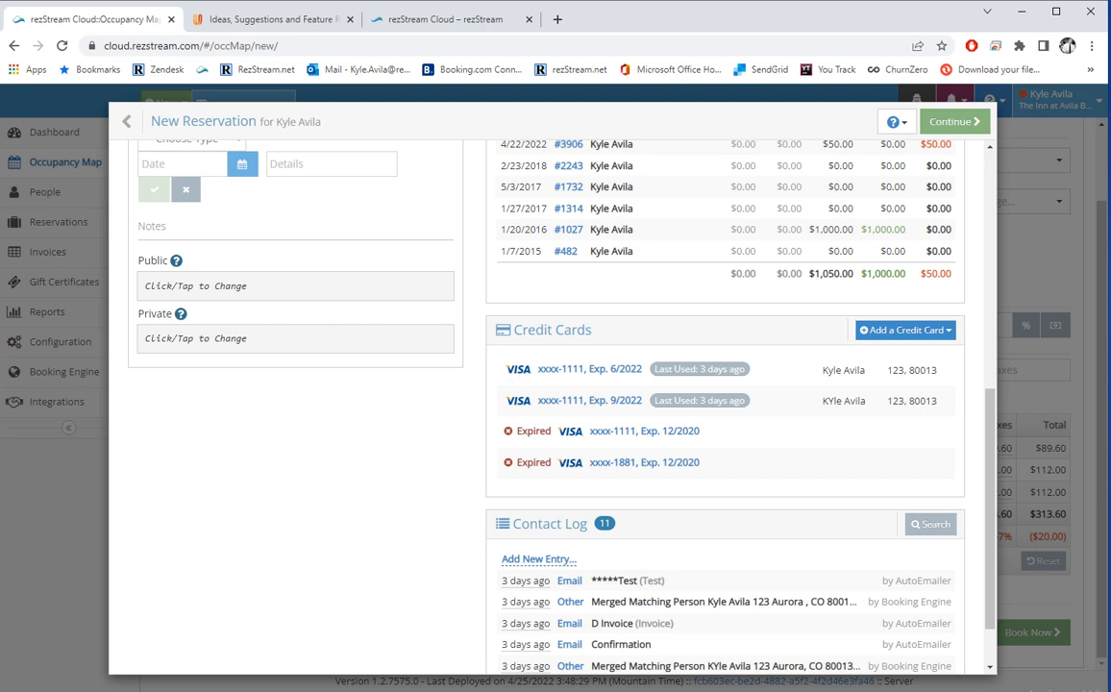
{"action": "left_click", "coordinate": [577, 369]}
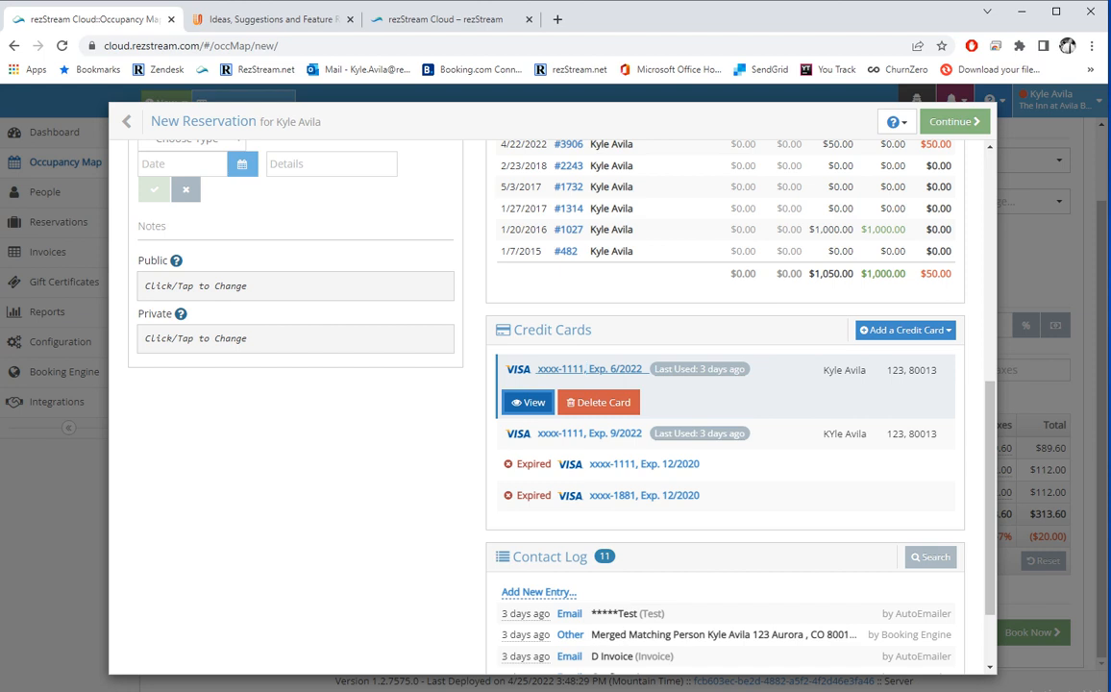
Browse the contact log's last and first pages and read the Test email entry.
{"action": "scroll", "coordinate": [528, 401], "scroll_direction": "down", "scroll_amount": 1}
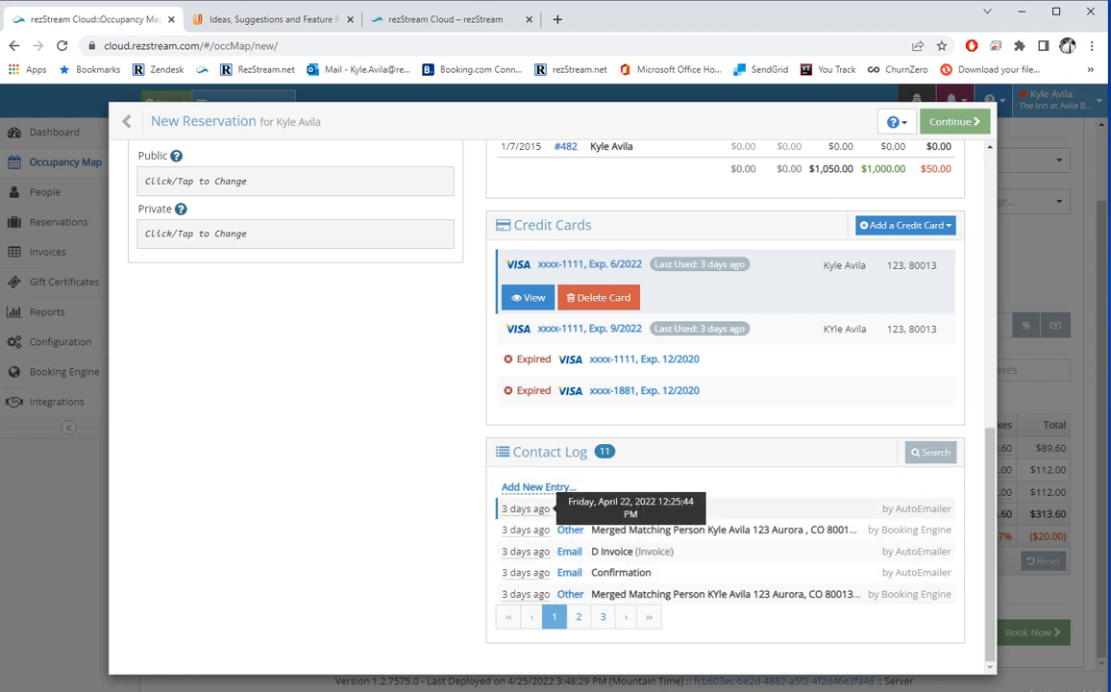
{"action": "left_click", "coordinate": [603, 616]}
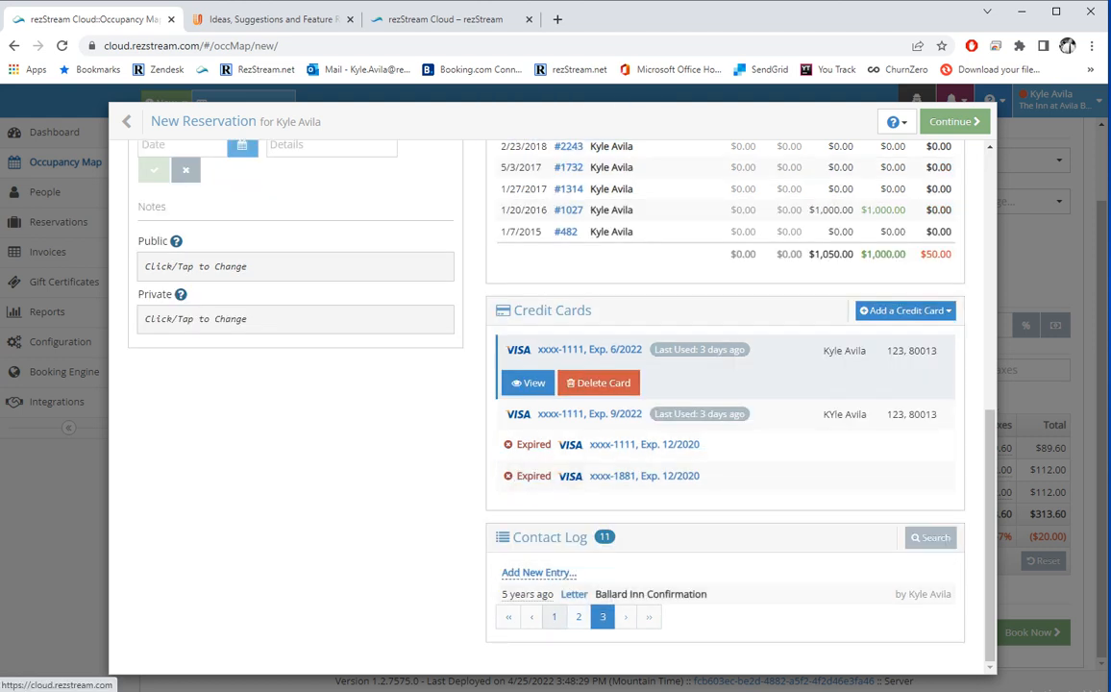
{"action": "left_click", "coordinate": [555, 617]}
{"action": "scroll", "coordinate": [570, 508], "scroll_direction": "down", "scroll_amount": 2}
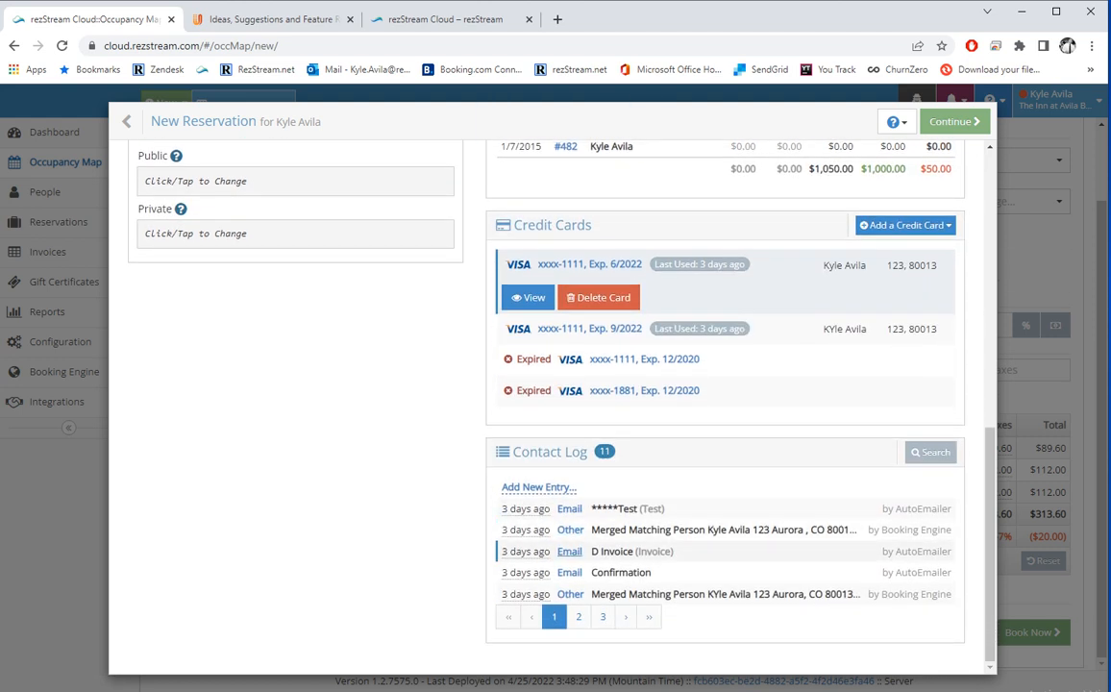
{"action": "left_click", "coordinate": [538, 508]}
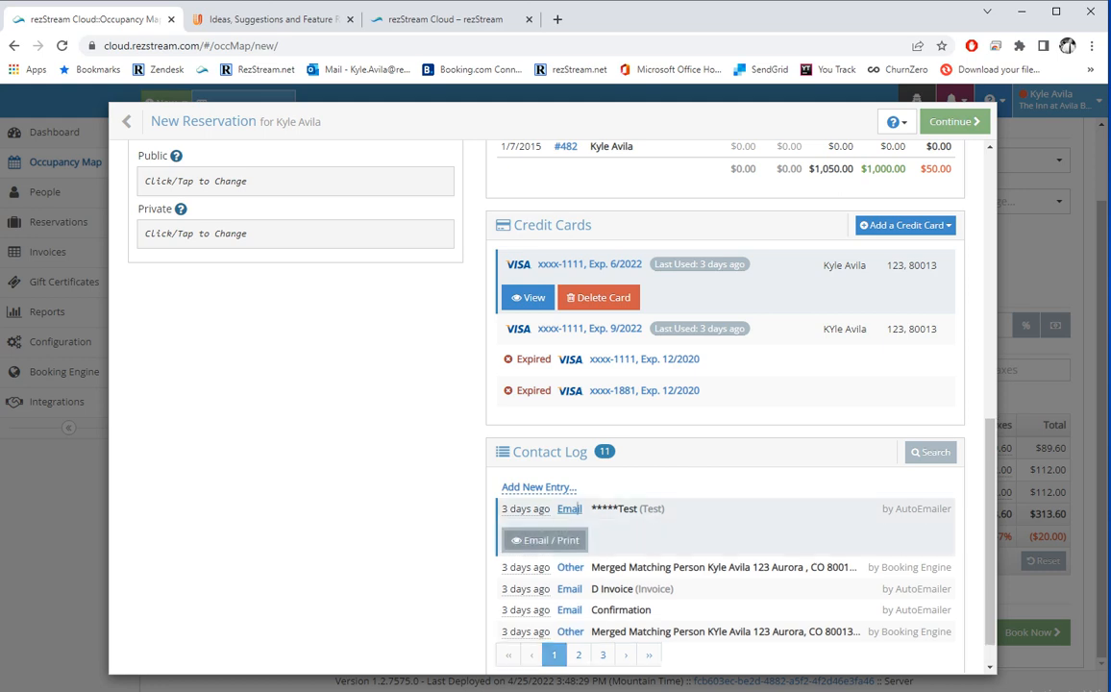
{"action": "left_click", "coordinate": [544, 540]}
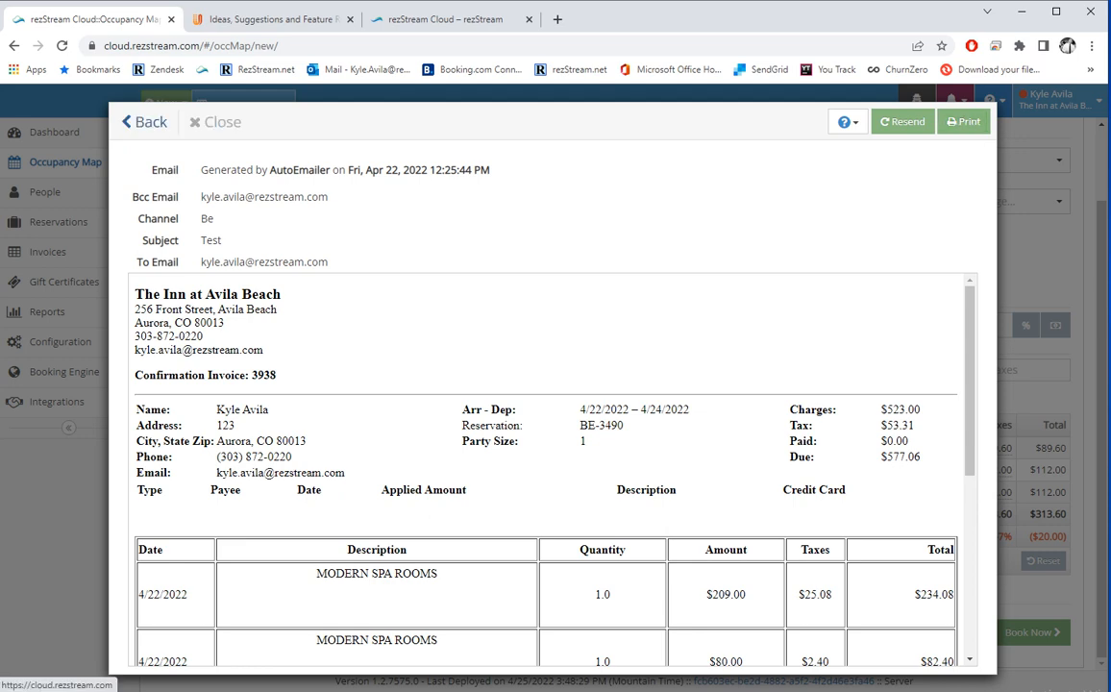
{"action": "left_click", "coordinate": [126, 121]}
Continue the booking with Confirm with Credit Card and start a Card Not Present entry.
{"action": "scroll", "coordinate": [731, 404], "scroll_direction": "up", "scroll_amount": 4}
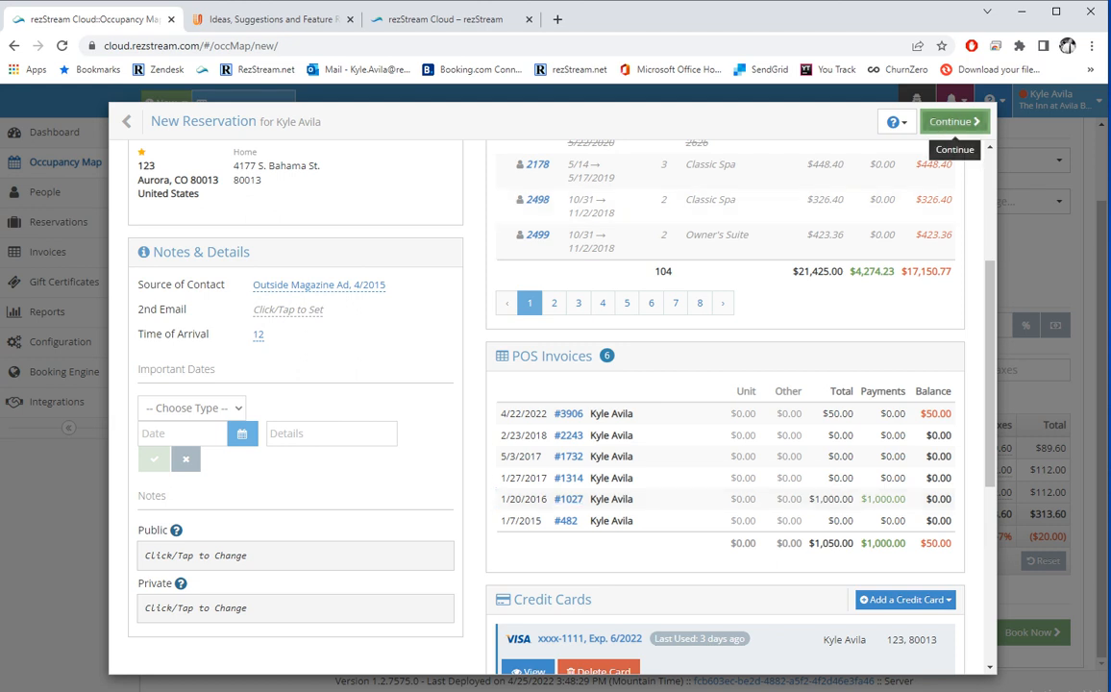
{"action": "left_click", "coordinate": [954, 122]}
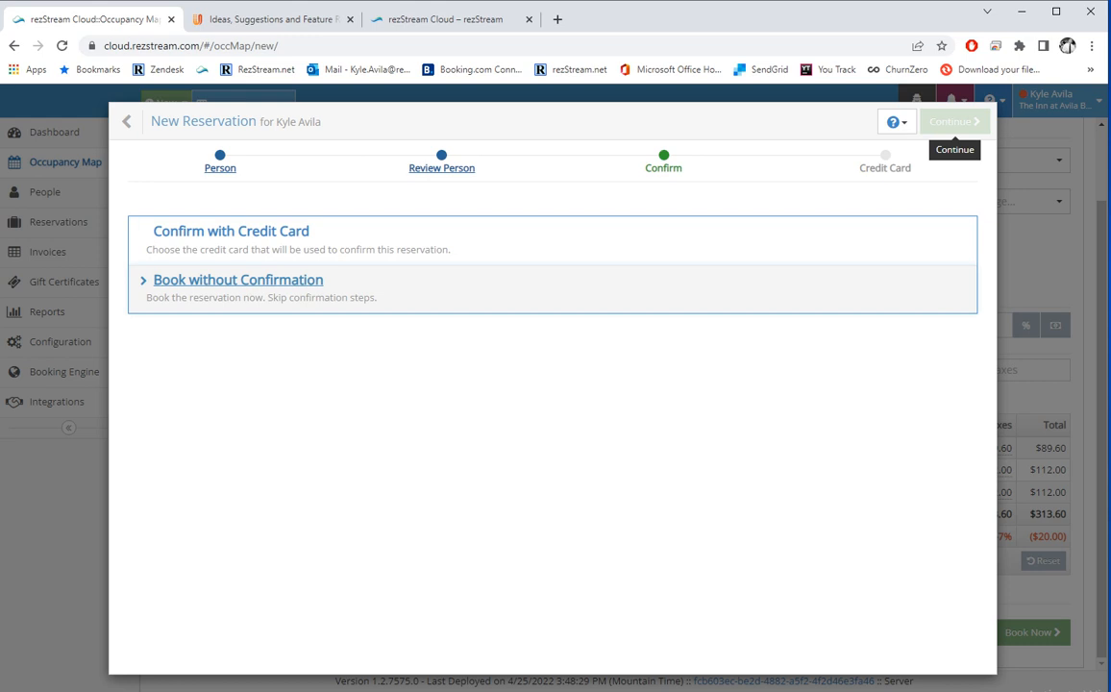
{"action": "left_click", "coordinate": [288, 232]}
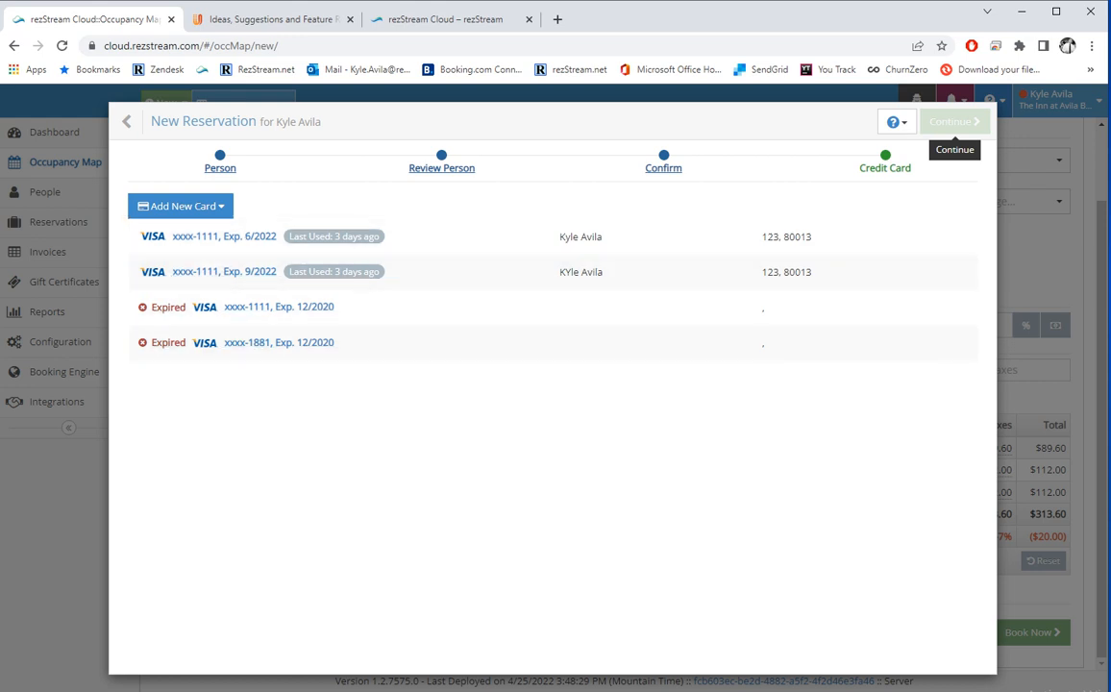
{"action": "left_click", "coordinate": [181, 206]}
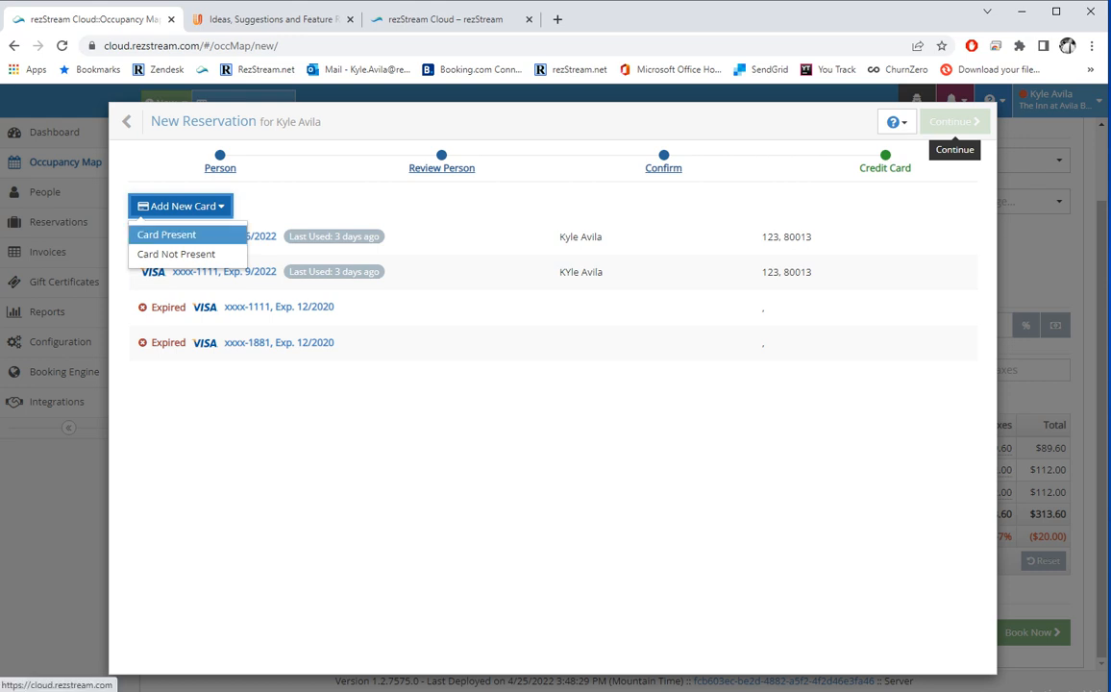
{"action": "left_click", "coordinate": [176, 254]}
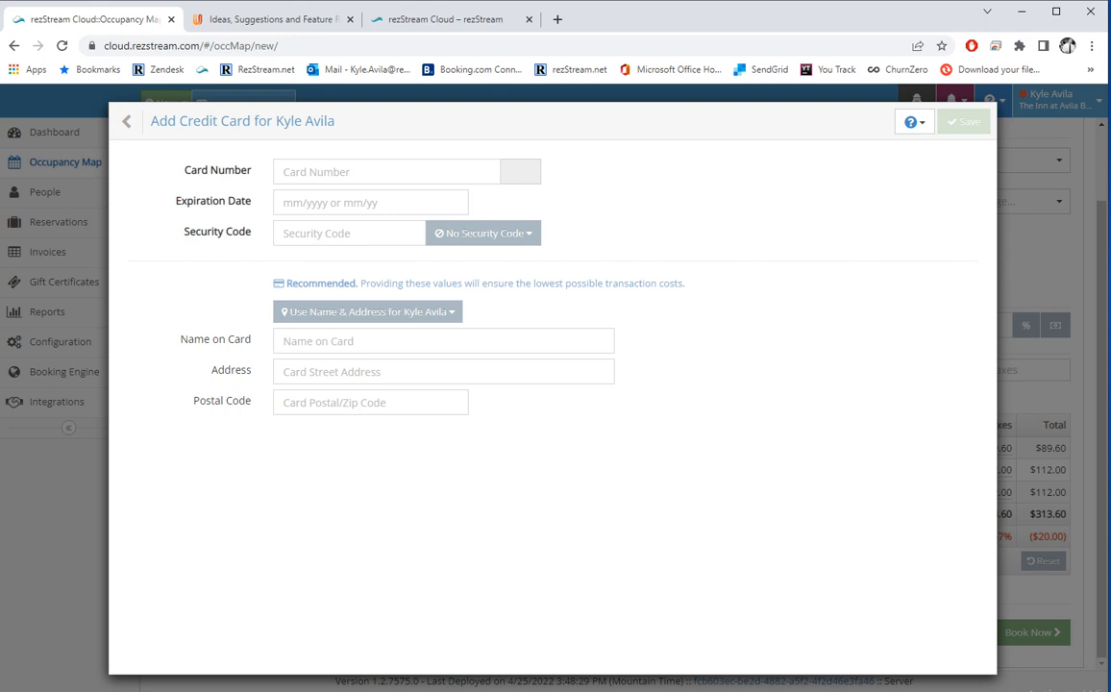
Enter the Visa card number, 12/23 expiry and security code, fill billing from the guest, and save.
{"action": "left_click", "coordinate": [386, 172]}
{"action": "type", "text": "4111 1111 11"}
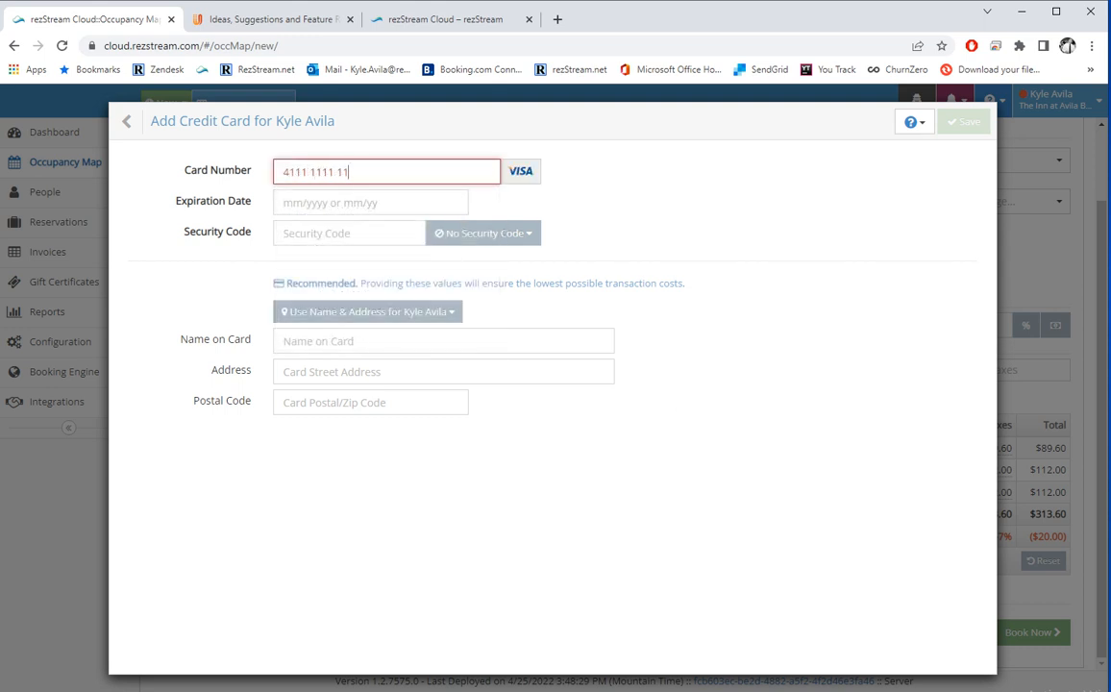
{"action": "type", "text": "11 1111"}
{"action": "key", "text": "Tab"}
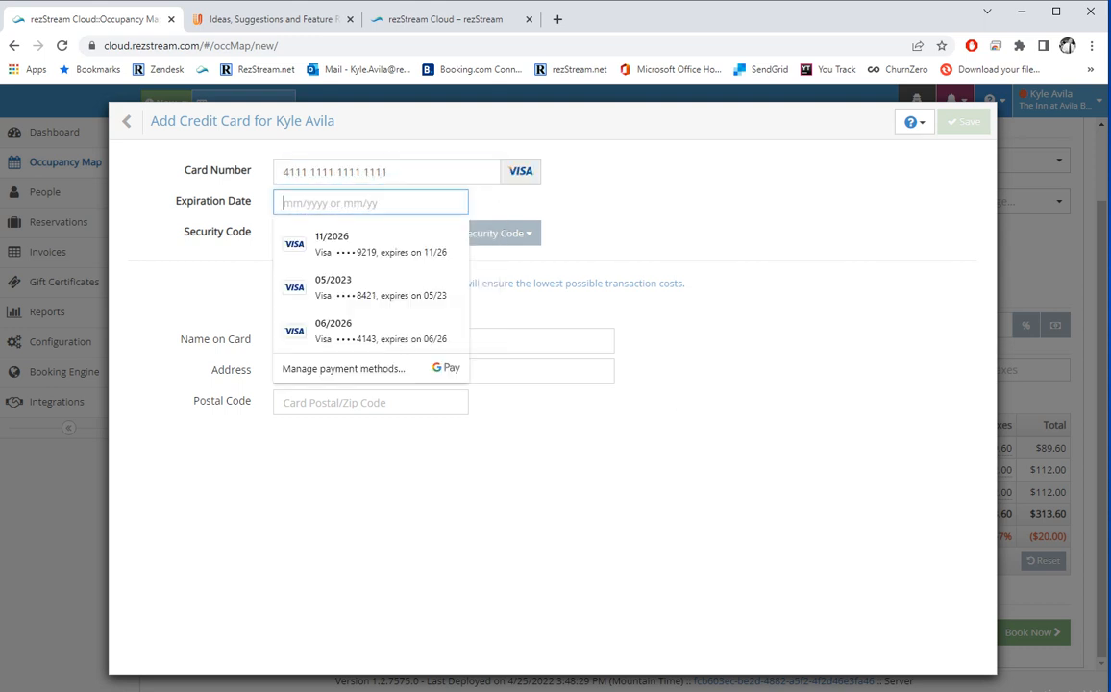
{"action": "type", "text": "1223"}
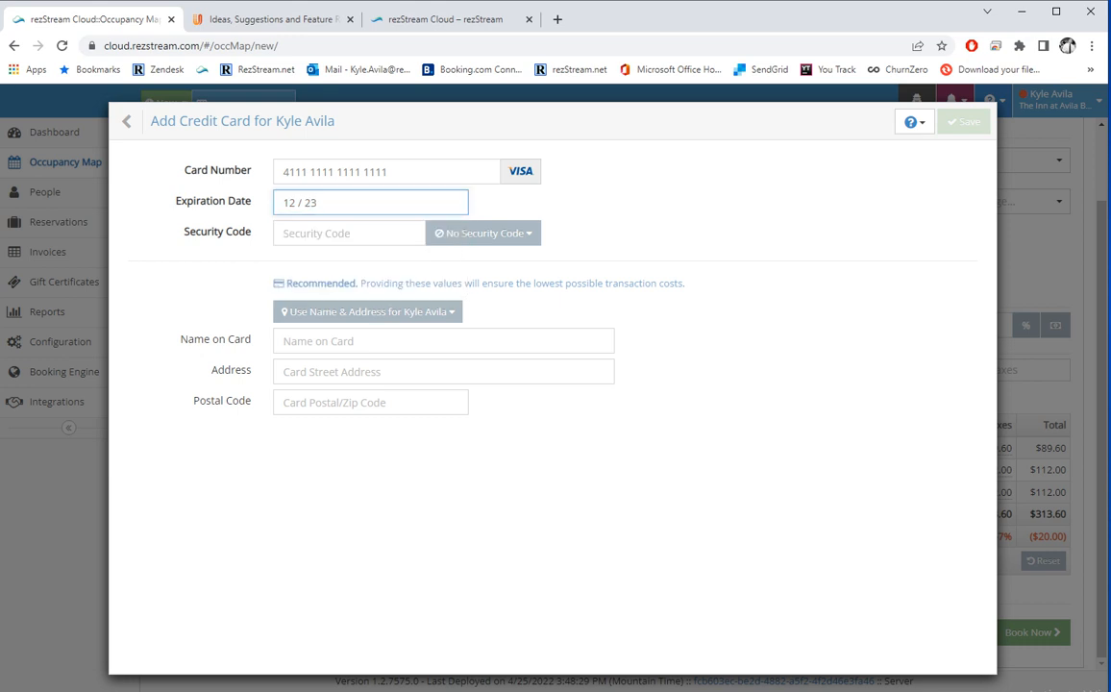
{"action": "key", "text": "Tab"}
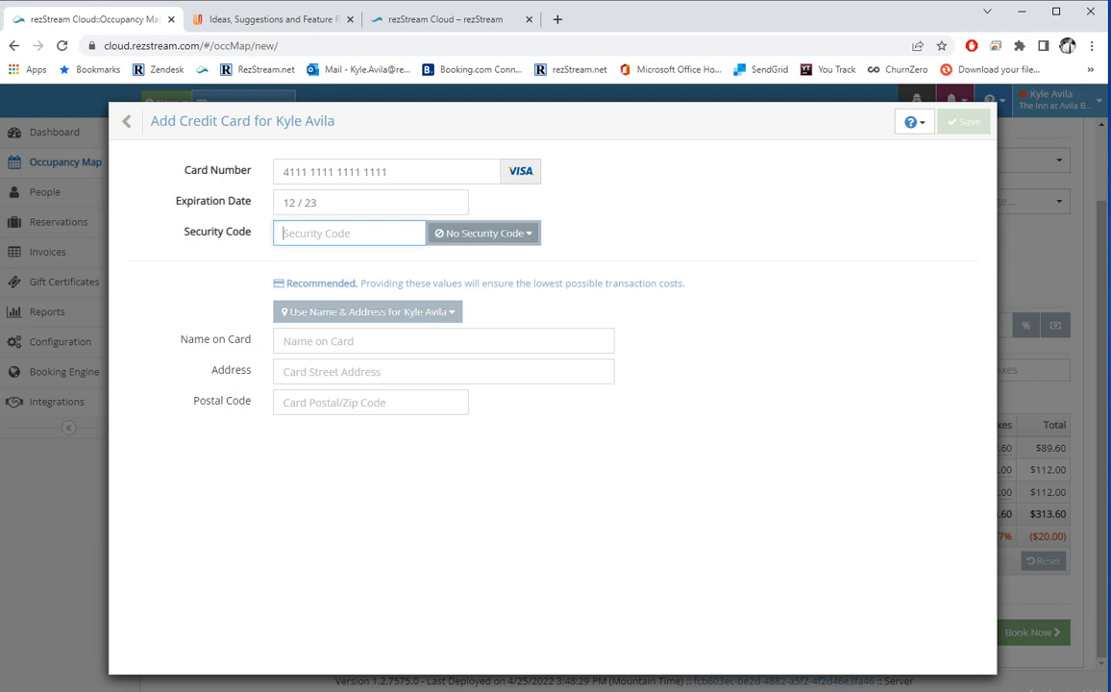
{"action": "type", "text": "123"}
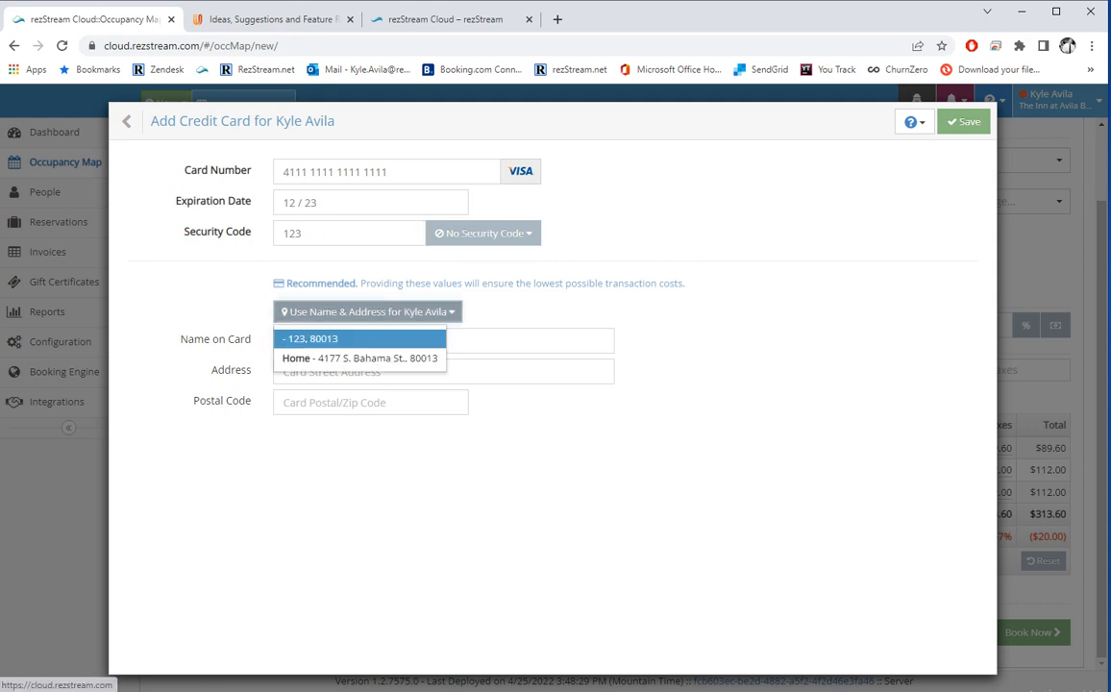
{"action": "left_click", "coordinate": [317, 338]}
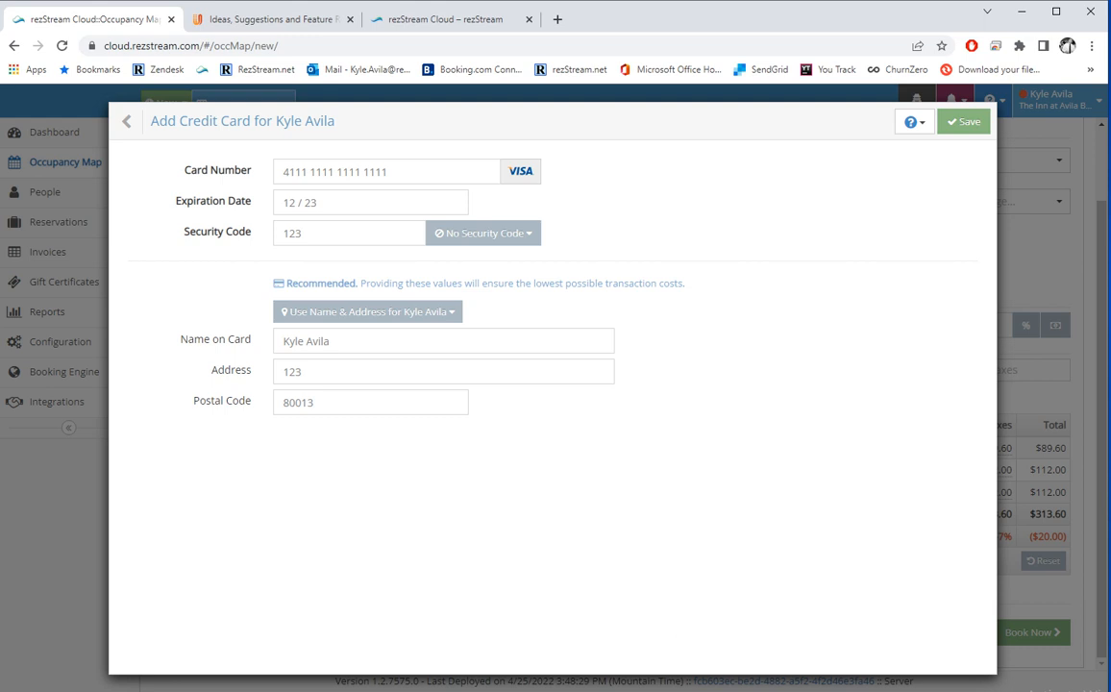
{"action": "left_click", "coordinate": [963, 121]}
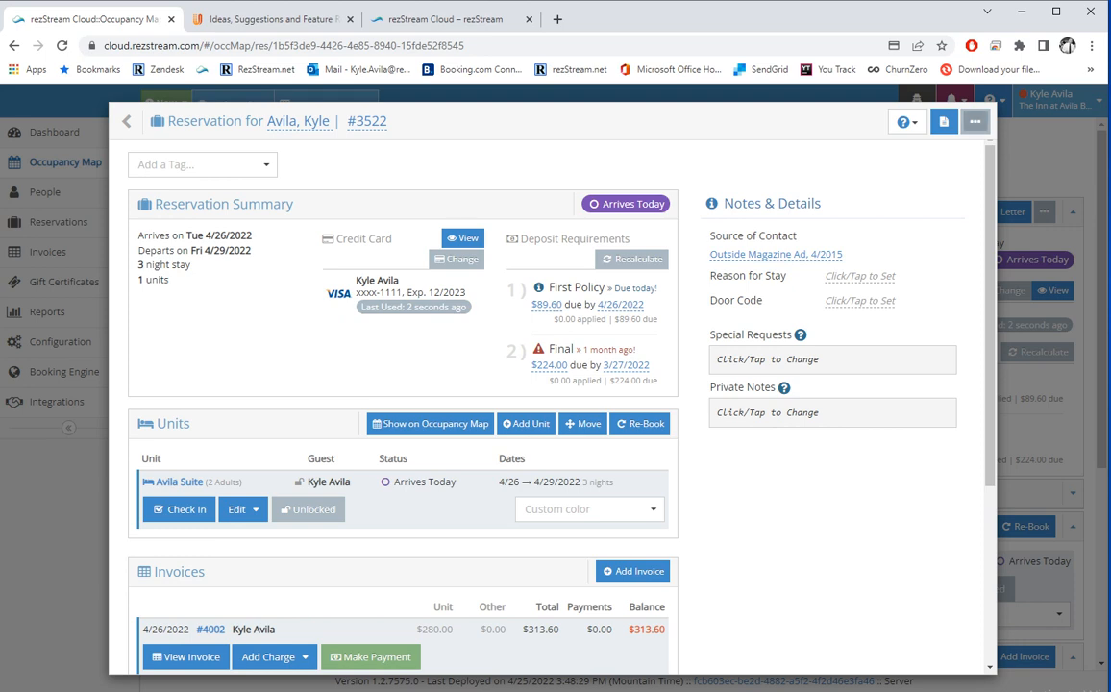
Check reservation #3522's audit history, then return and dismiss the more-actions list.
{"action": "left_click", "coordinate": [975, 121]}
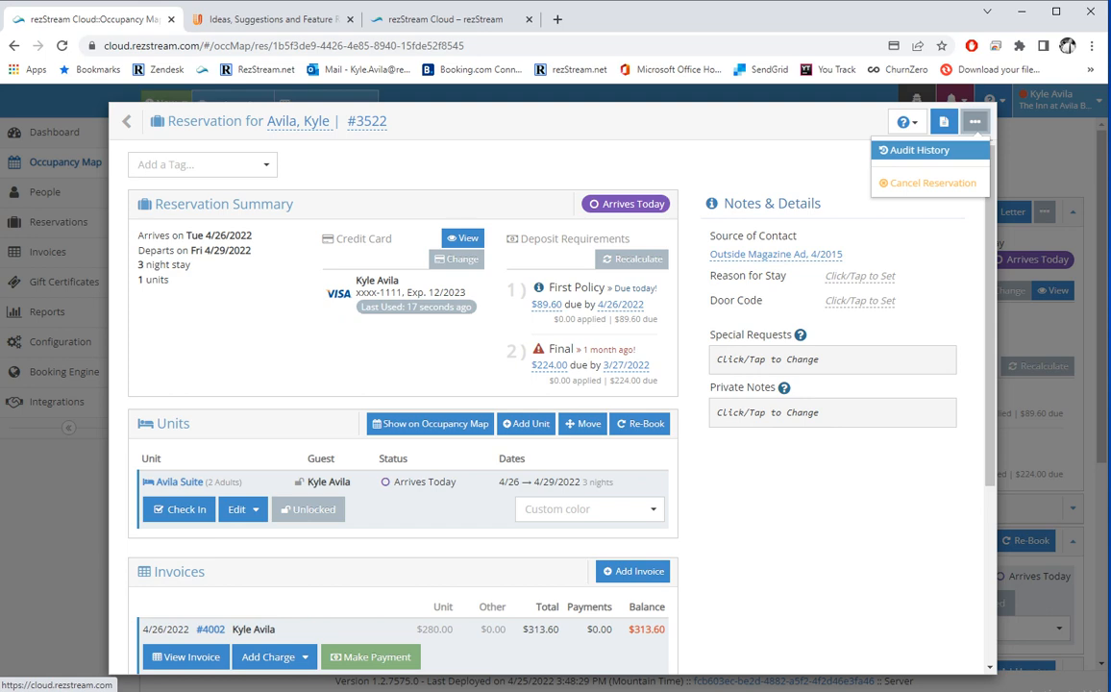
{"action": "left_click", "coordinate": [918, 150]}
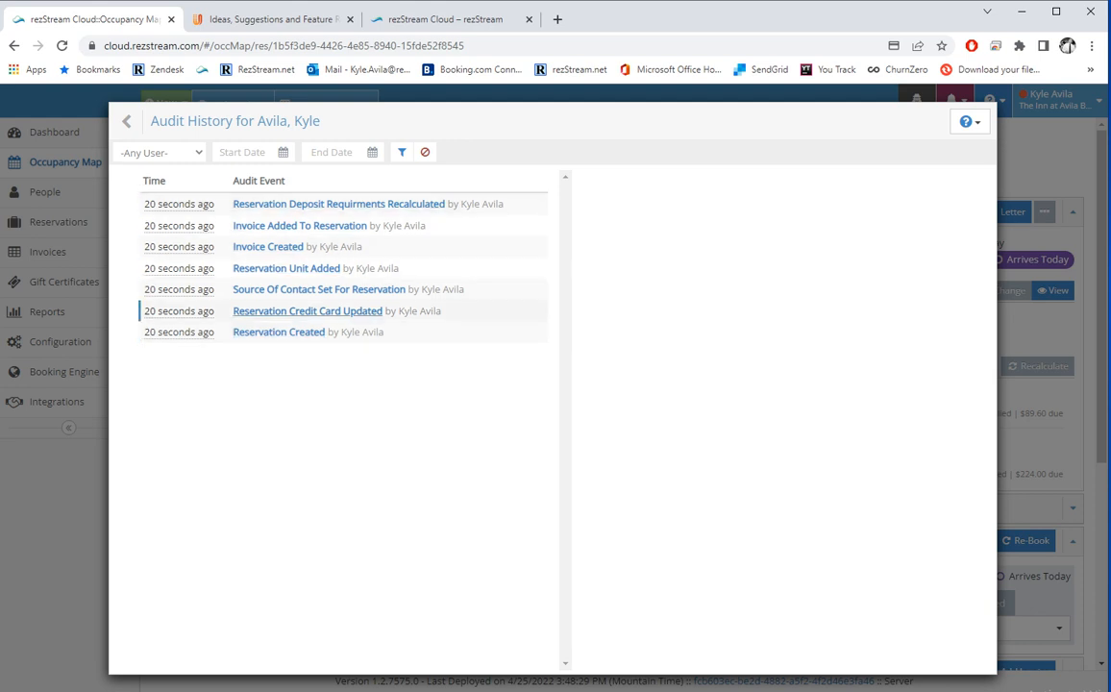
{"action": "left_click", "coordinate": [146, 122]}
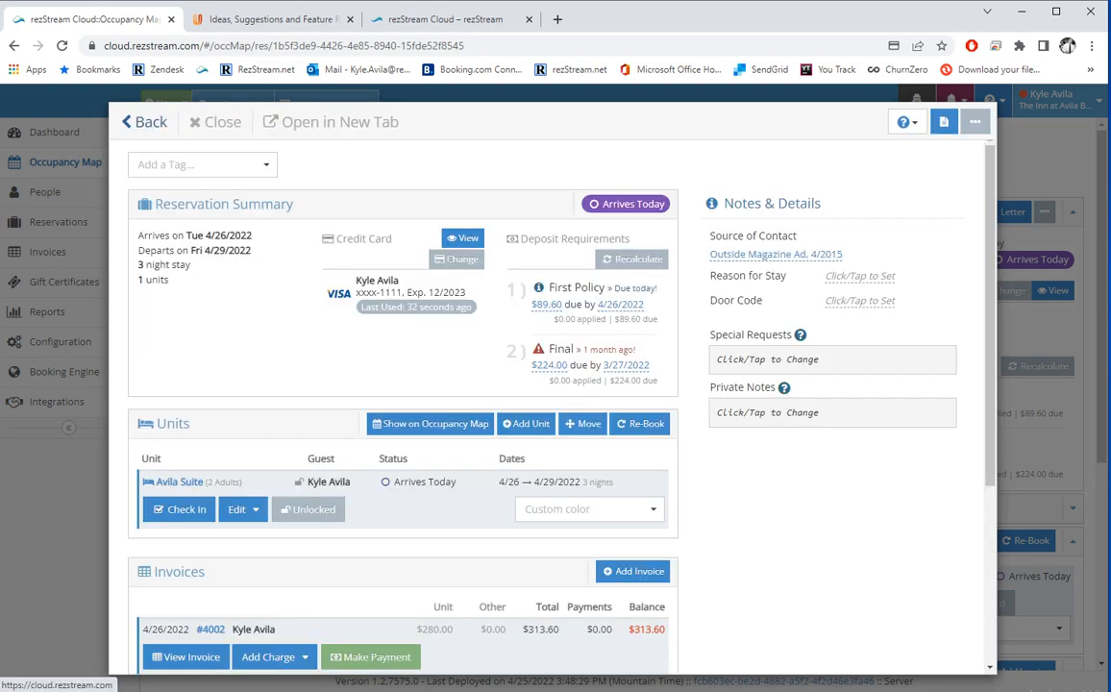
{"action": "left_click", "coordinate": [975, 122]}
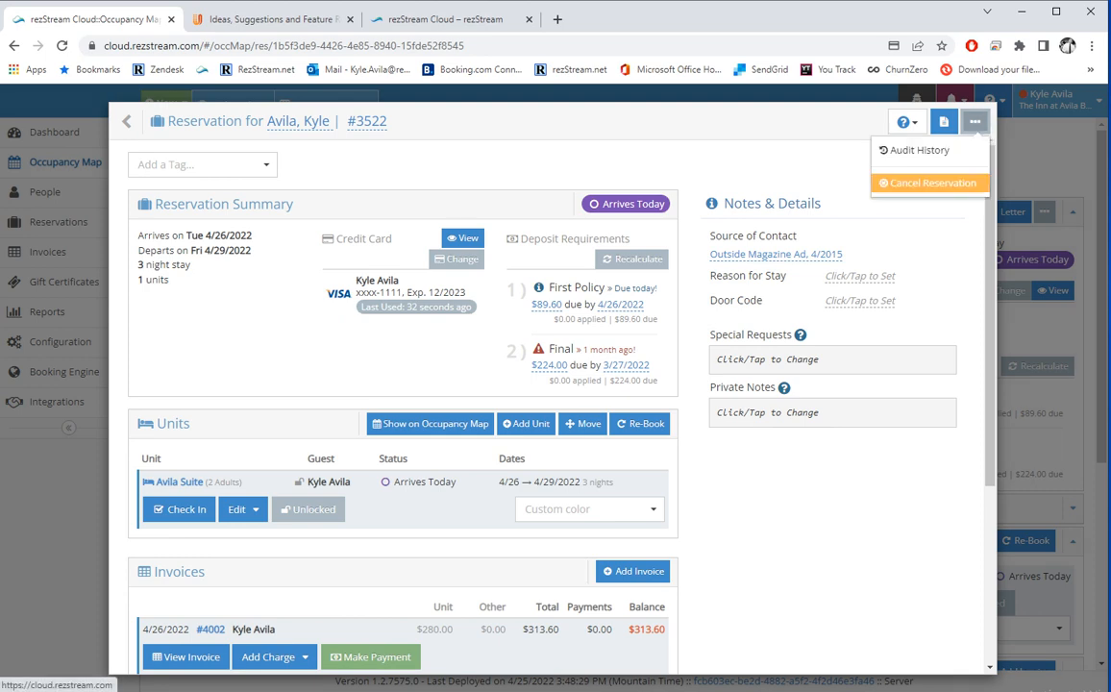
{"action": "left_click", "coordinate": [834, 169]}
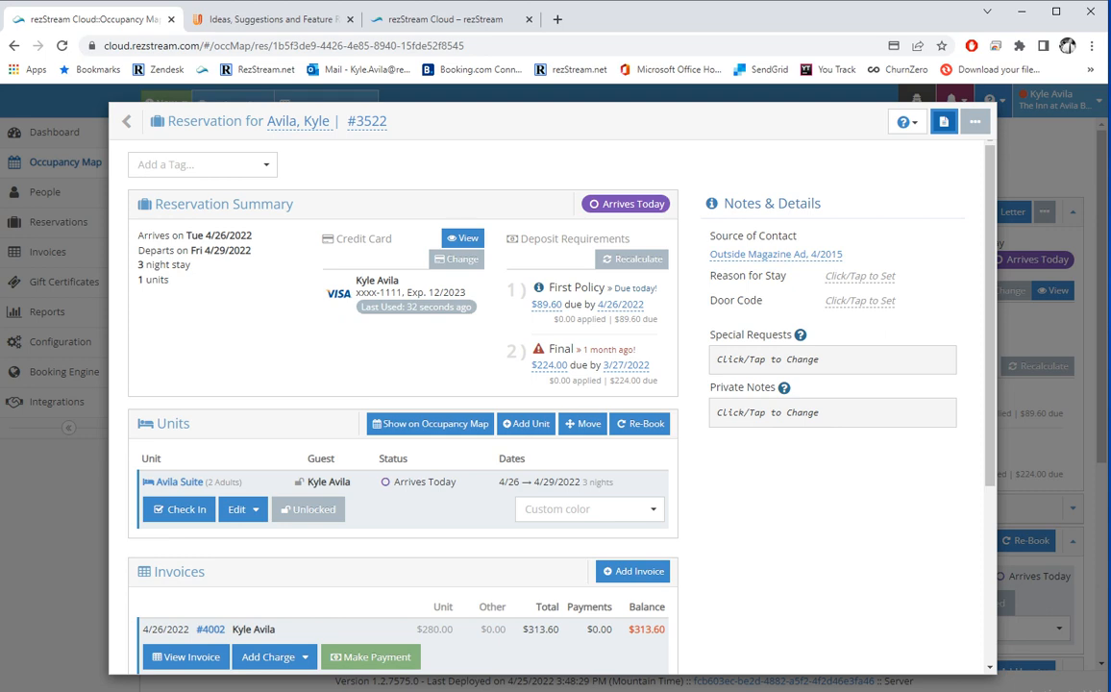
Pick the AK Group Sales-Confirmation letter via search 'confir' and check its recipient options.
{"action": "left_click", "coordinate": [943, 121]}
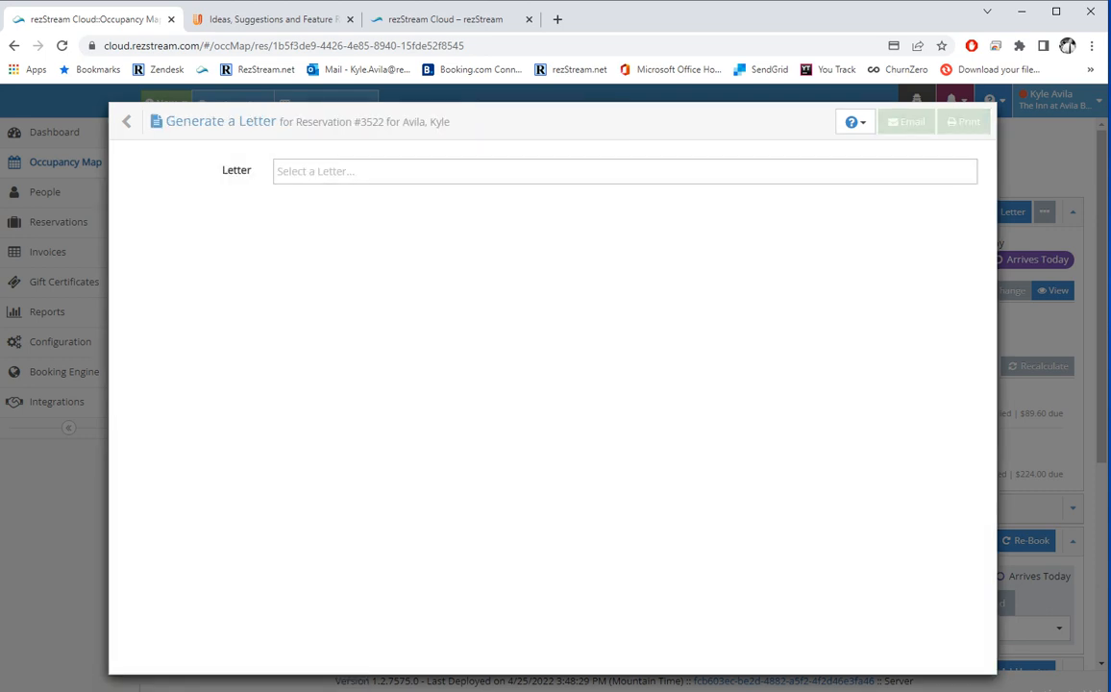
{"action": "type", "text": "confir"}
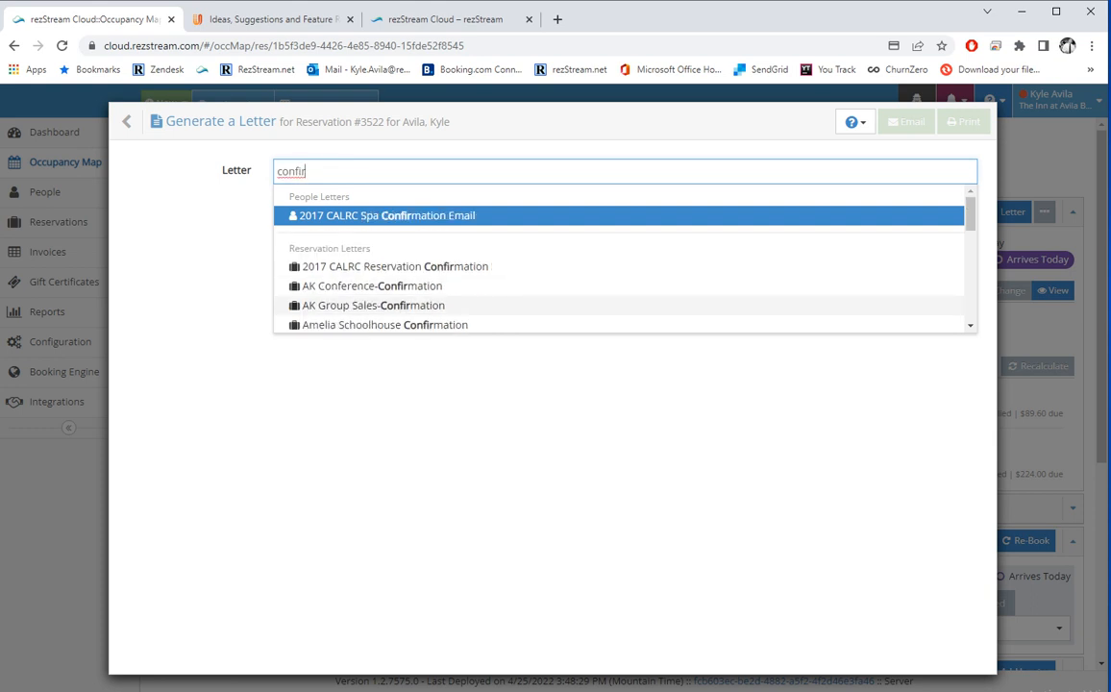
{"action": "left_click", "coordinate": [373, 304]}
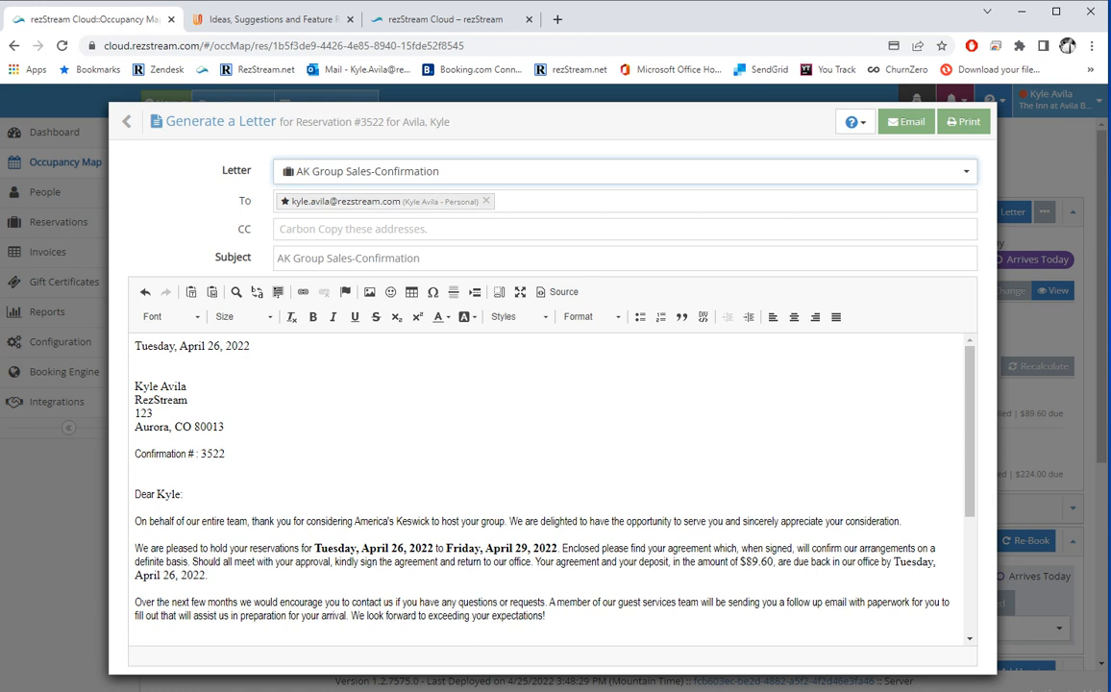
{"action": "left_click", "coordinate": [595, 201]}
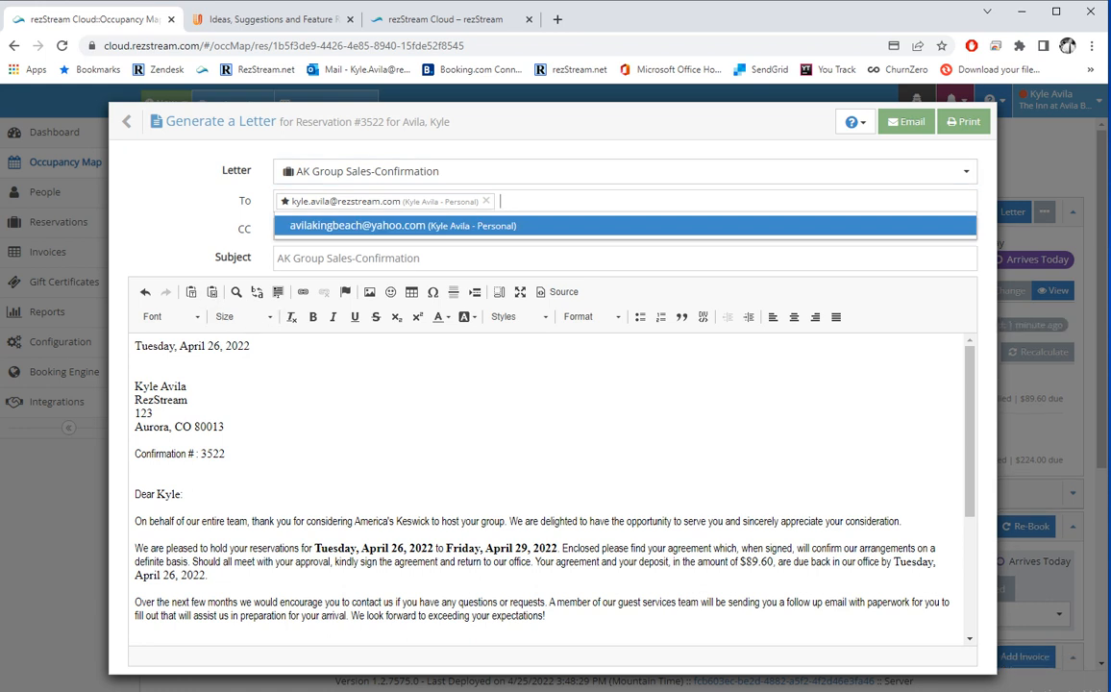
{"action": "left_click", "coordinate": [238, 229]}
{"action": "left_click", "coordinate": [384, 228]}
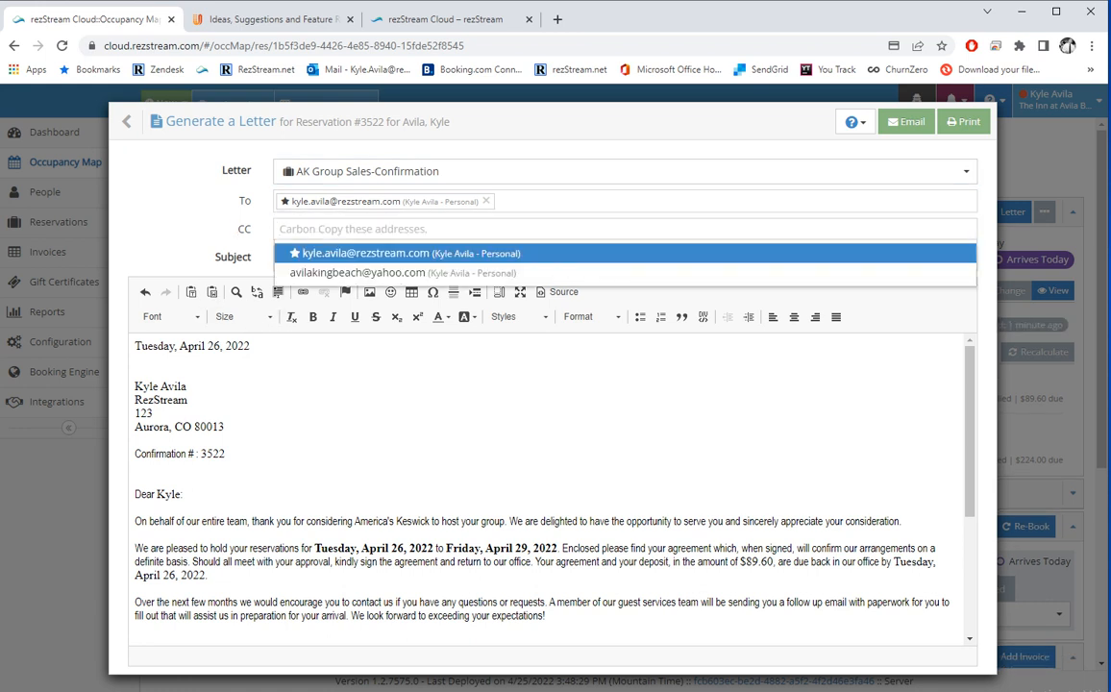
{"action": "left_click", "coordinate": [238, 201]}
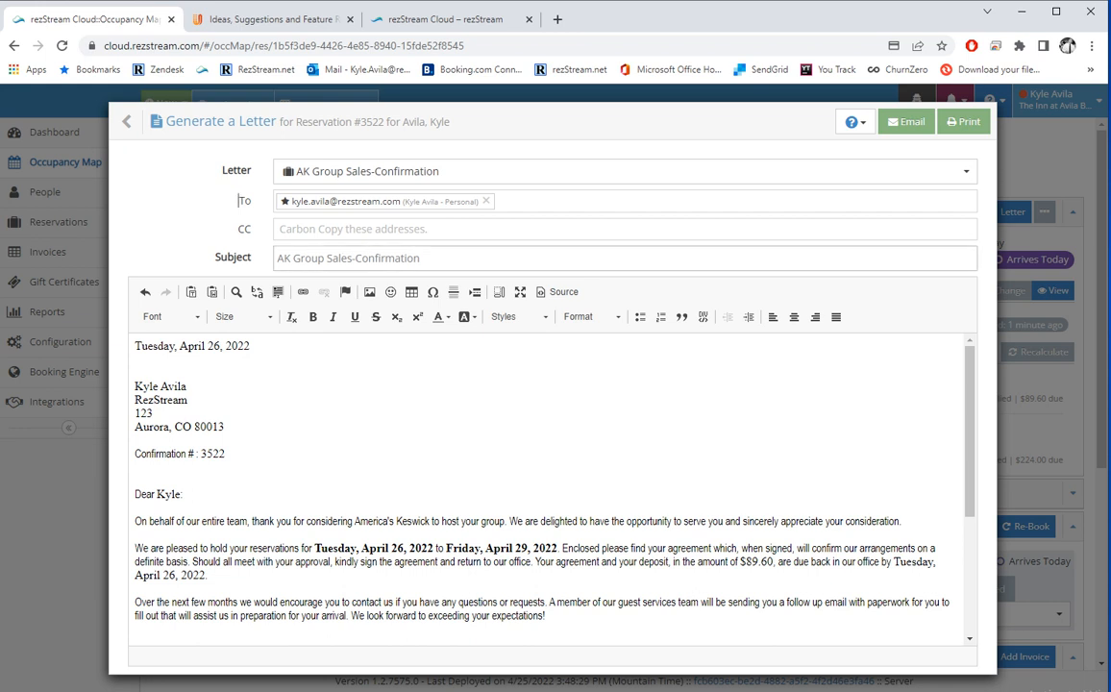
Review the letter's subject and body, then email it to the guest.
{"action": "left_click_drag", "start_coordinate": [304, 257], "coordinate": [267, 253]}
{"action": "left_click", "coordinate": [137, 372]}
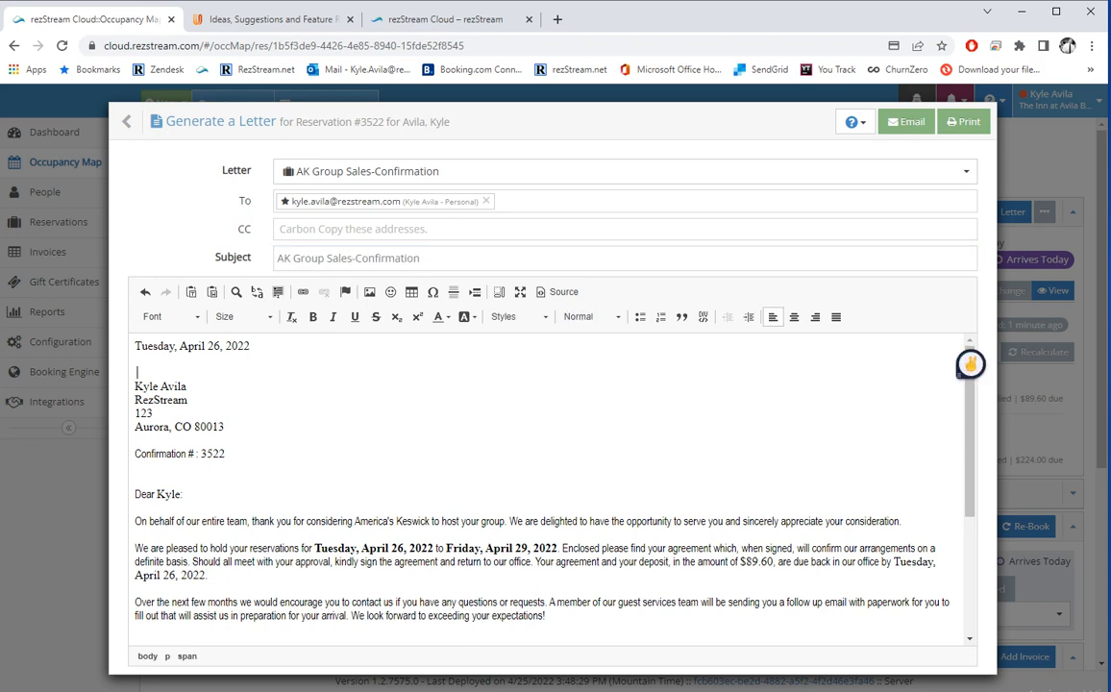
{"action": "scroll", "coordinate": [970, 361], "scroll_direction": "down", "scroll_amount": 2}
{"action": "scroll", "coordinate": [970, 358], "scroll_direction": "down", "scroll_amount": 1}
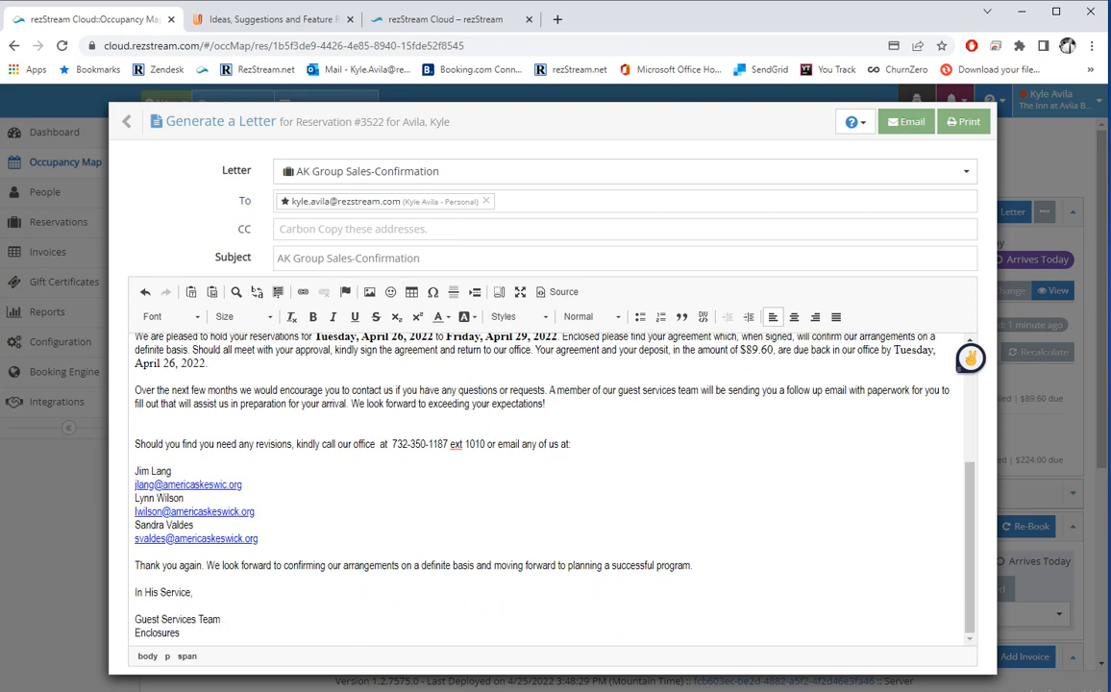
{"action": "scroll", "coordinate": [970, 358], "scroll_direction": "up", "scroll_amount": 4}
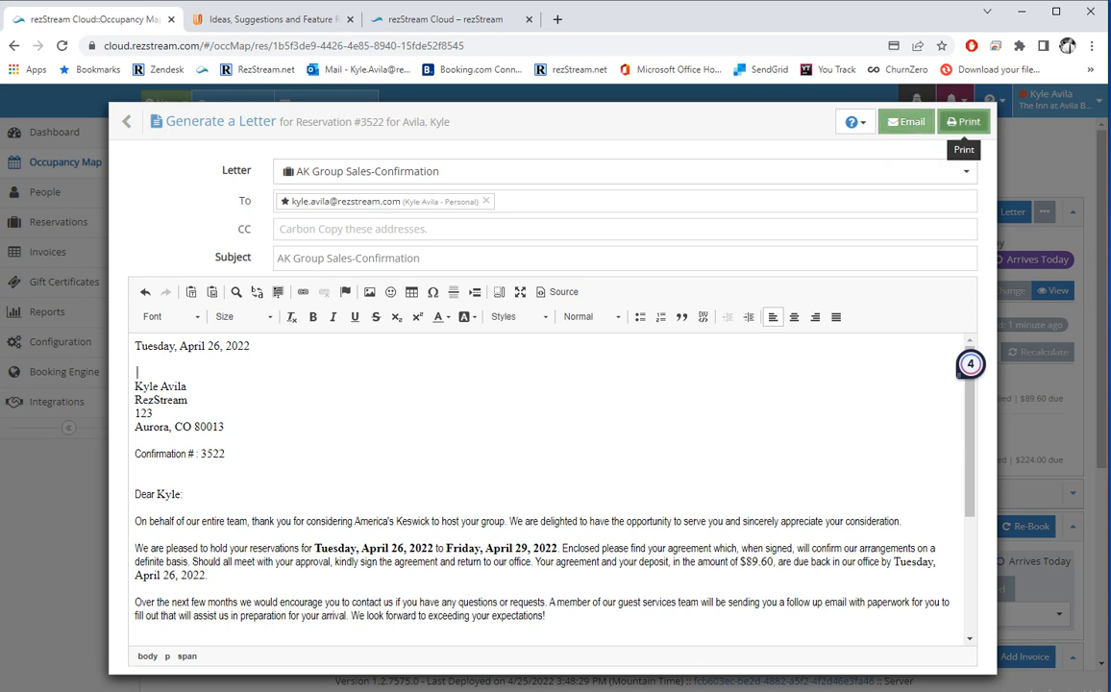
{"action": "left_click", "coordinate": [905, 123]}
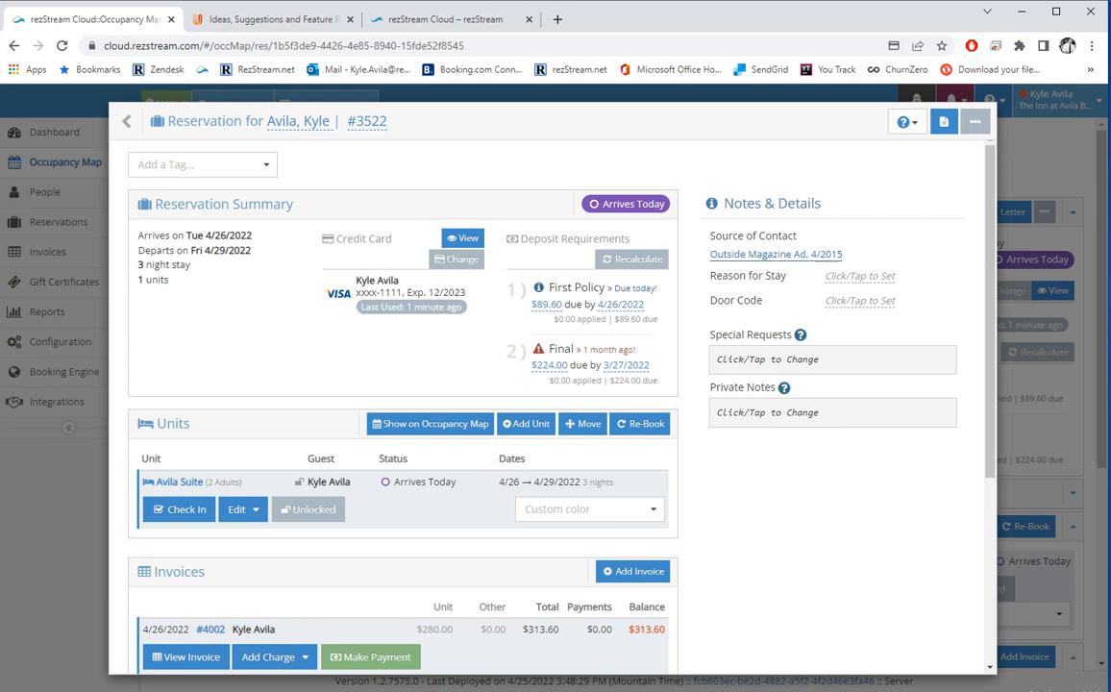
{"action": "left_click", "coordinate": [776, 254]}
{"action": "left_click", "coordinate": [793, 260]}
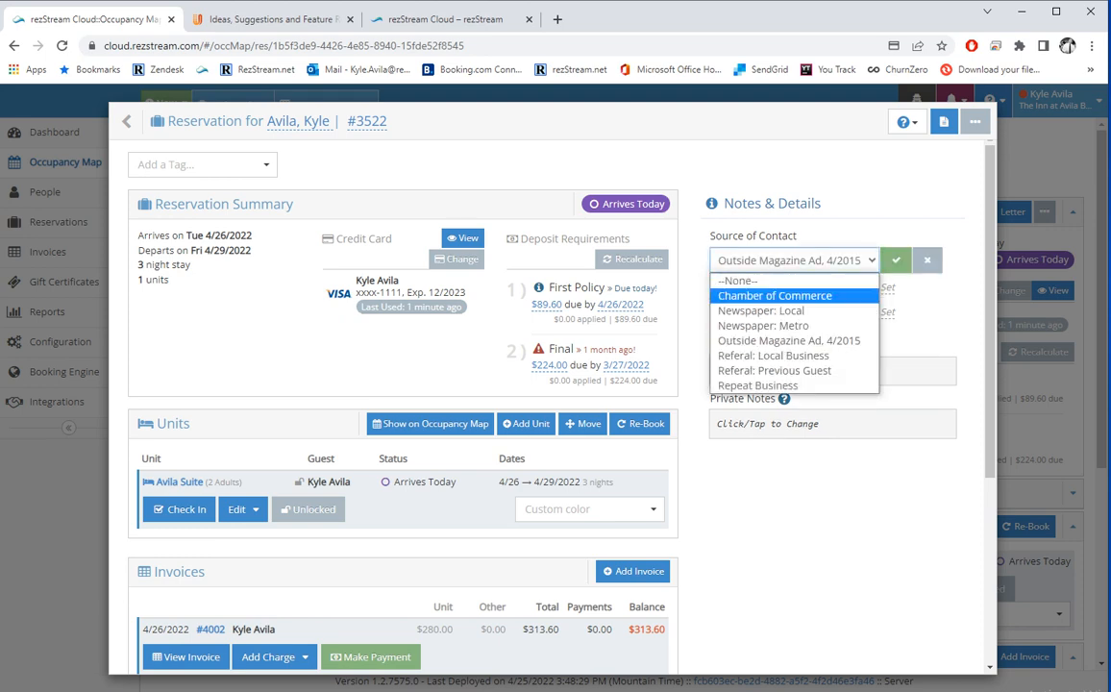
{"action": "left_click", "coordinate": [820, 203]}
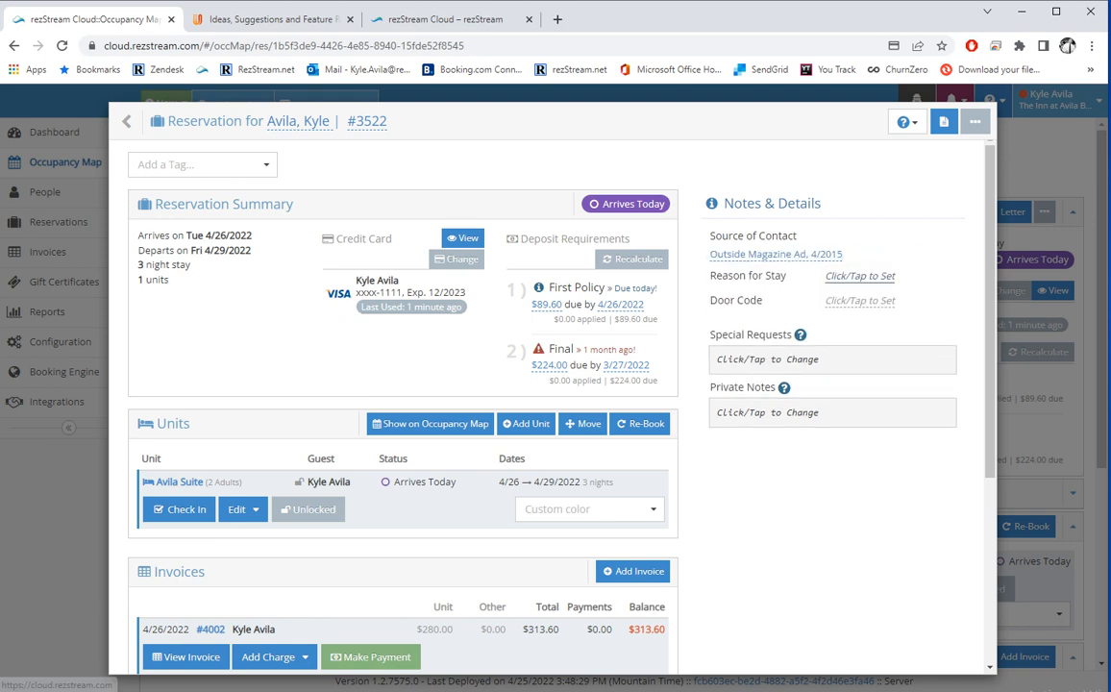
{"action": "left_click", "coordinate": [859, 276]}
{"action": "left_click", "coordinate": [788, 299]}
{"action": "left_click", "coordinate": [823, 207]}
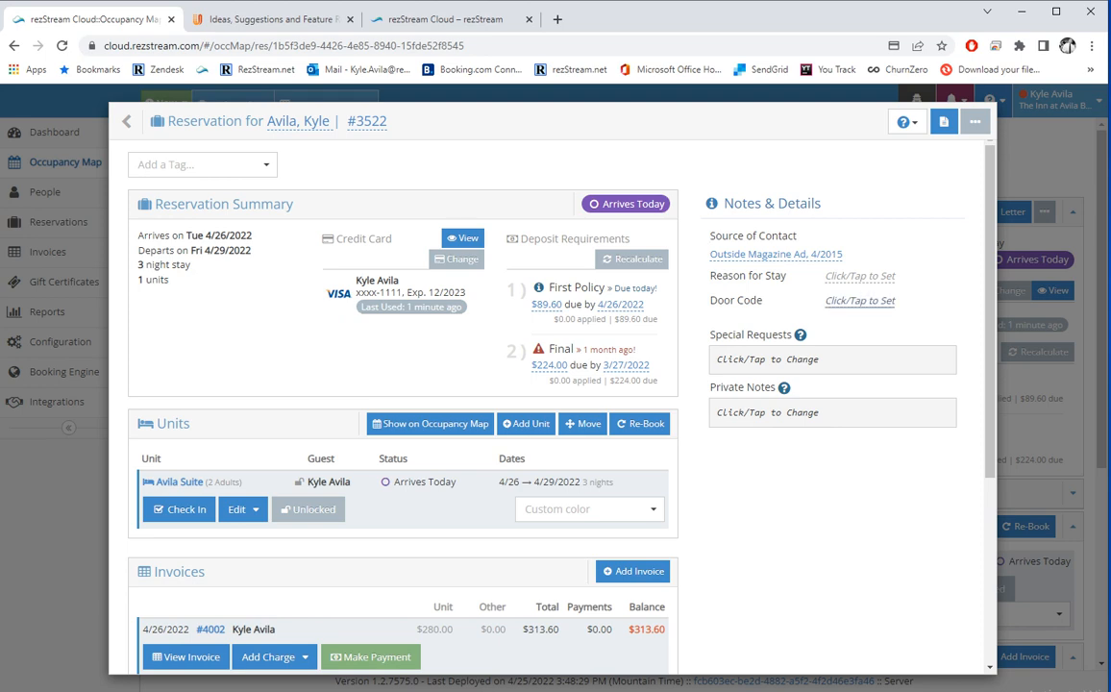
{"action": "left_click", "coordinate": [860, 300]}
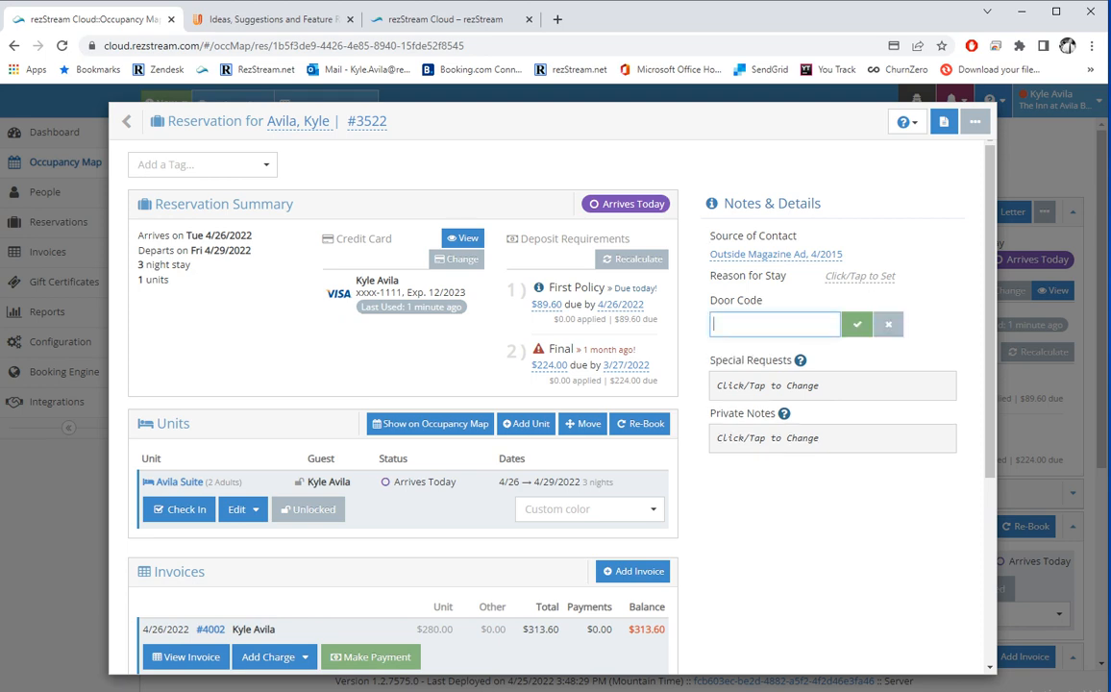
{"action": "type", "text": "4556"}
{"action": "key", "text": "Return"}
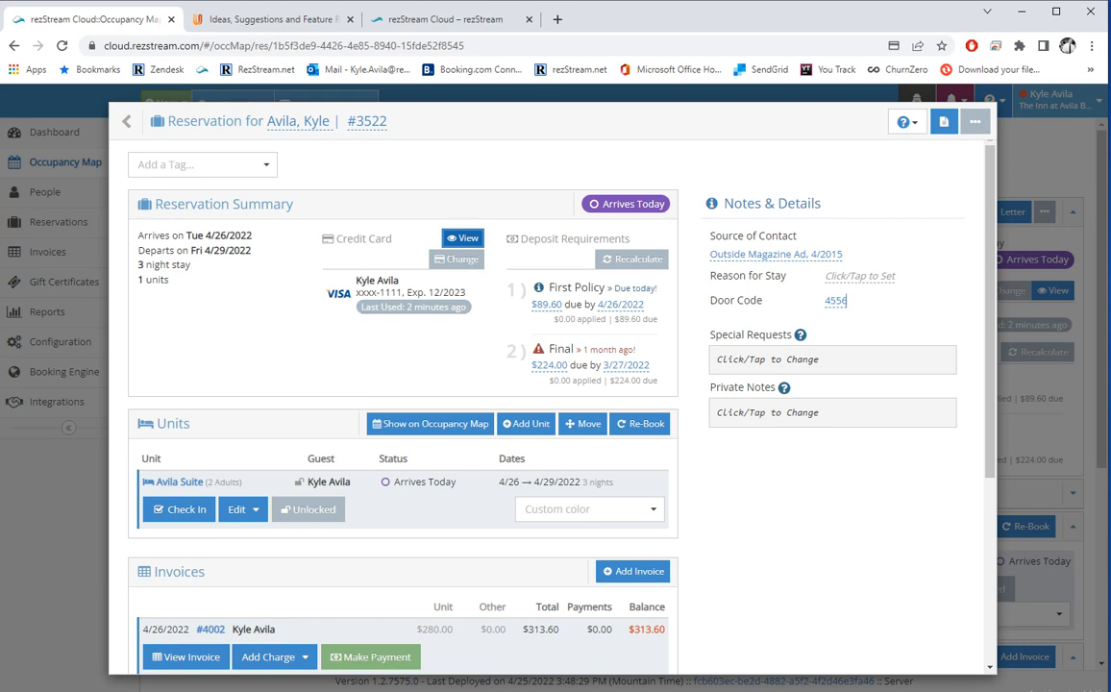
Copy the stored card's four-word Shift4 token and launch the 4Word website.
{"action": "left_click", "coordinate": [458, 237]}
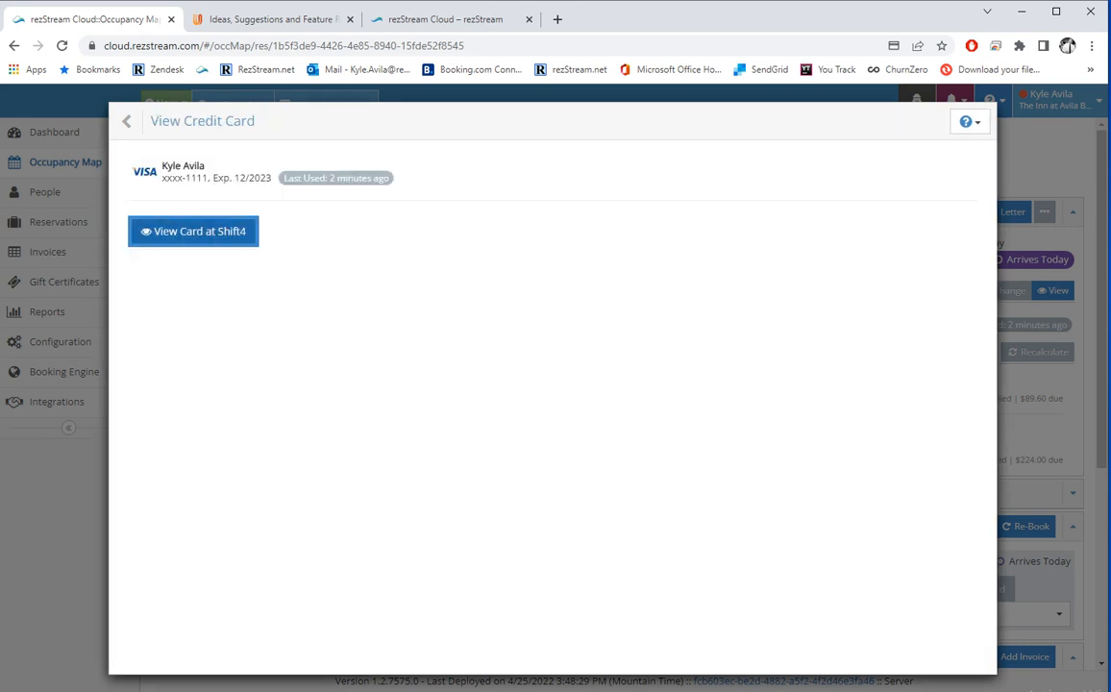
{"action": "left_click", "coordinate": [194, 231]}
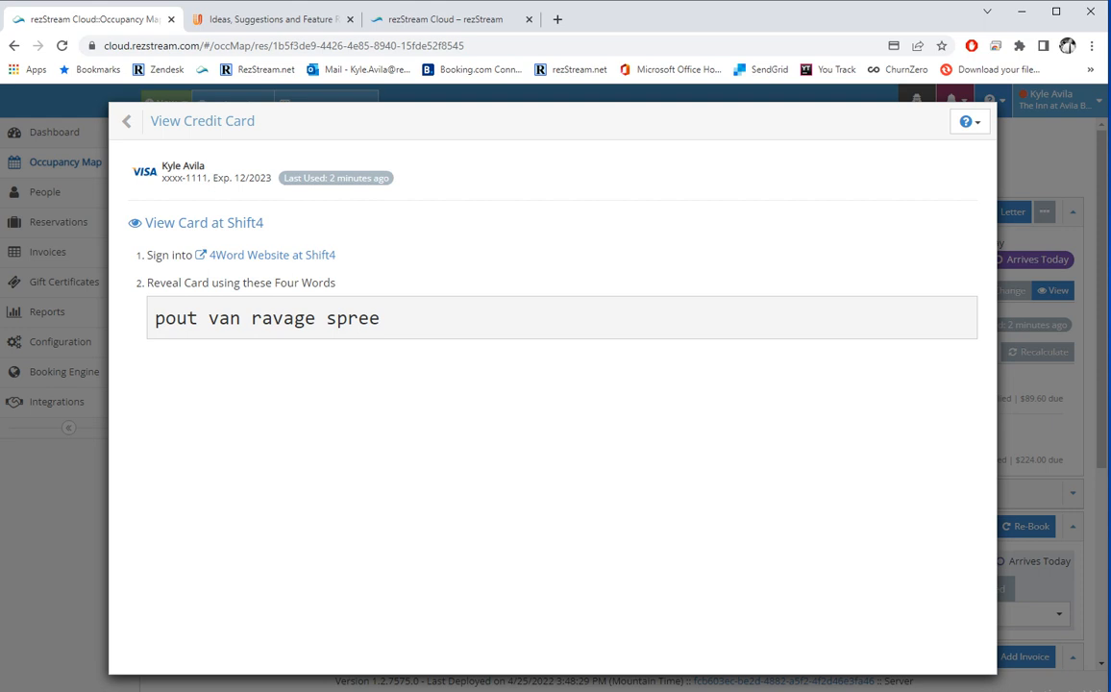
{"action": "left_click_drag", "start_coordinate": [381, 319], "coordinate": [151, 318]}
{"action": "right_click", "coordinate": [208, 322]}
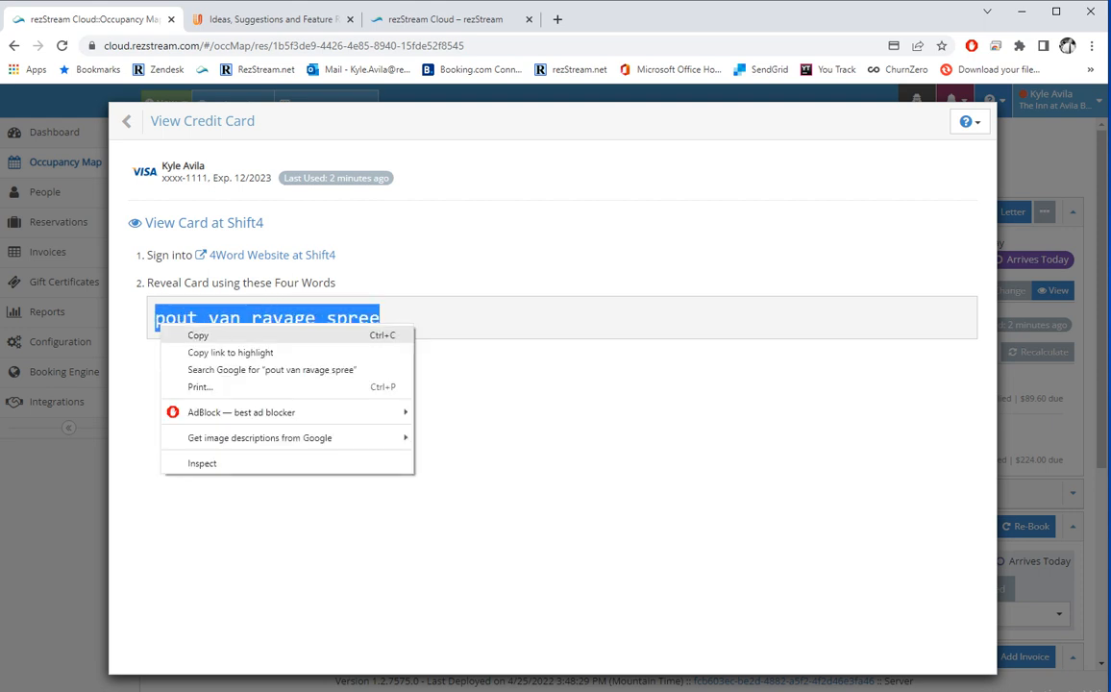
{"action": "left_click", "coordinate": [231, 335]}
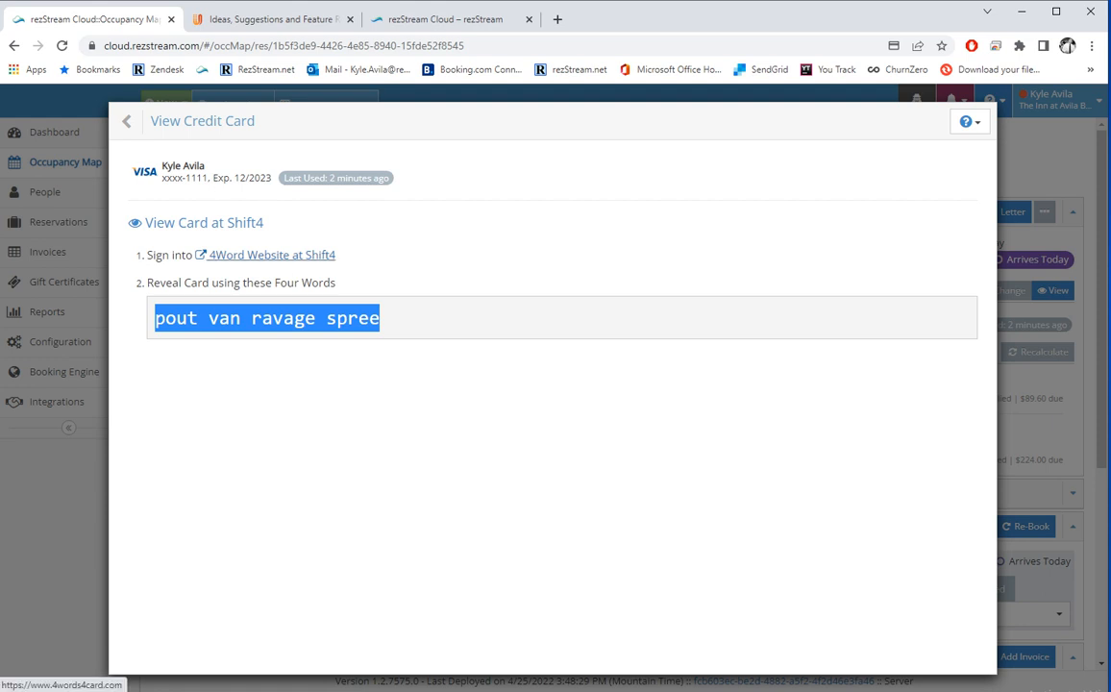
{"action": "left_click", "coordinate": [259, 256]}
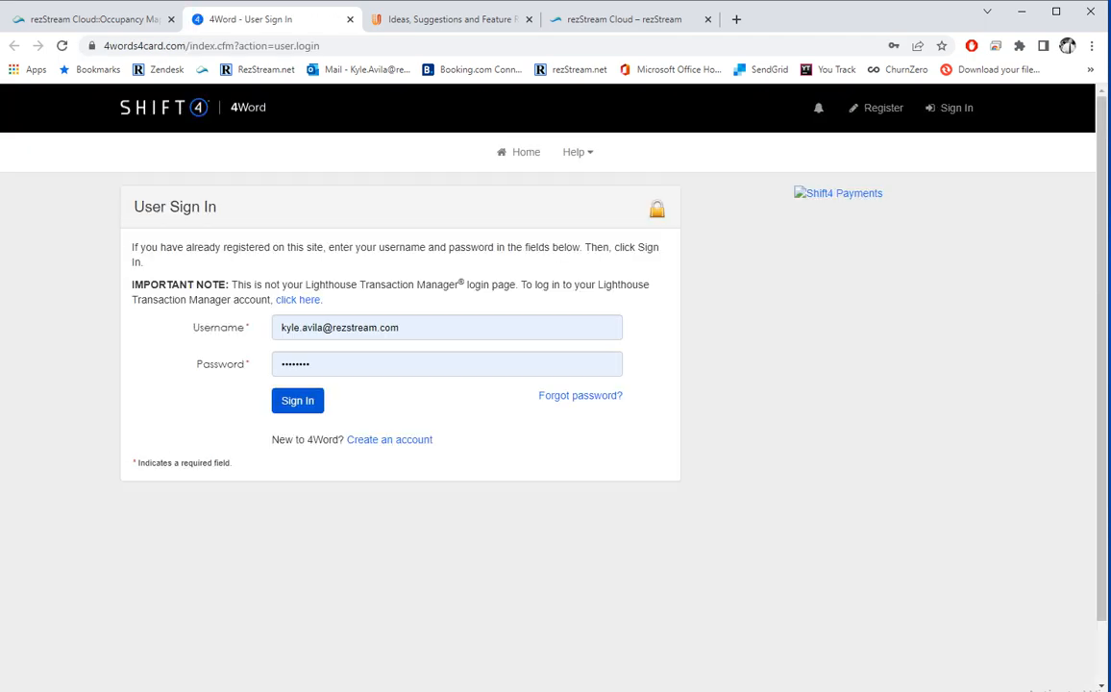
Paste the four-word token into 4Word, enter the CAPTCHA code, and detokenize the card.
{"action": "key", "text": "Return"}
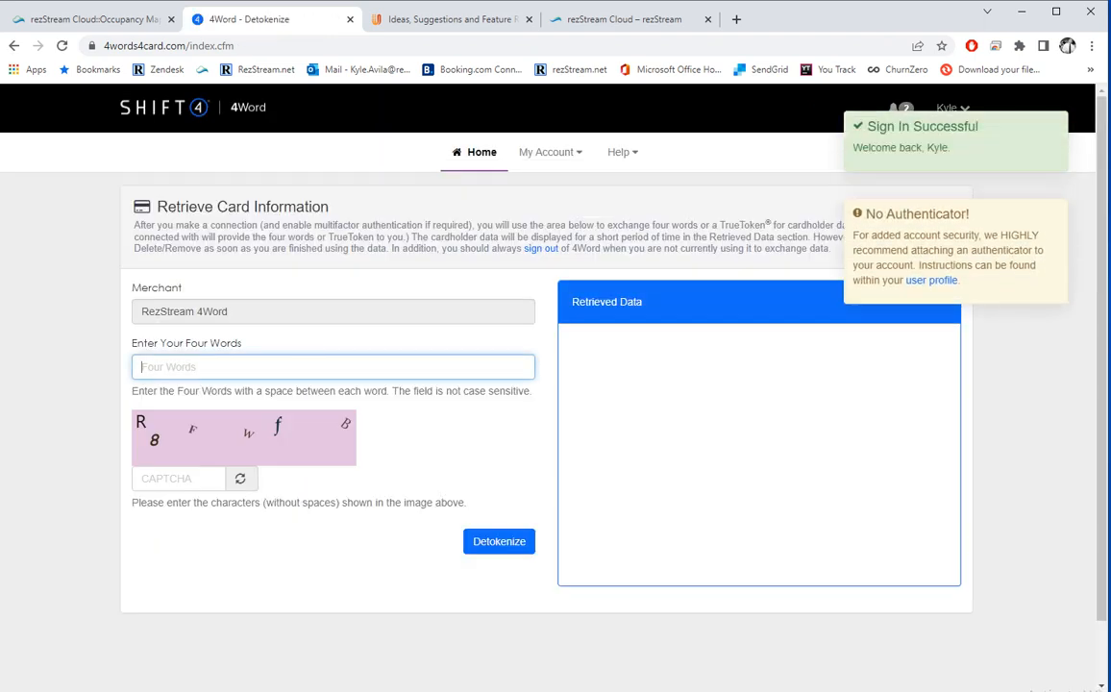
{"action": "key", "text": "ctrl+v"}
{"action": "key", "text": "Tab"}
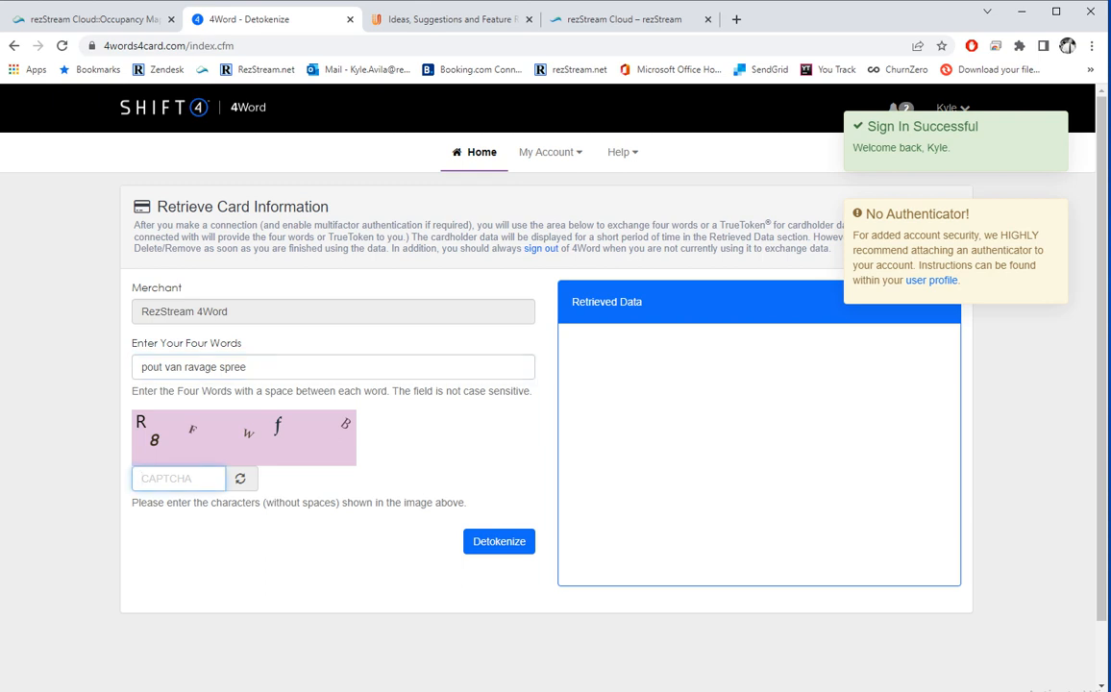
{"action": "type", "text": "r8f"}
{"action": "type", "text": "wfb"}
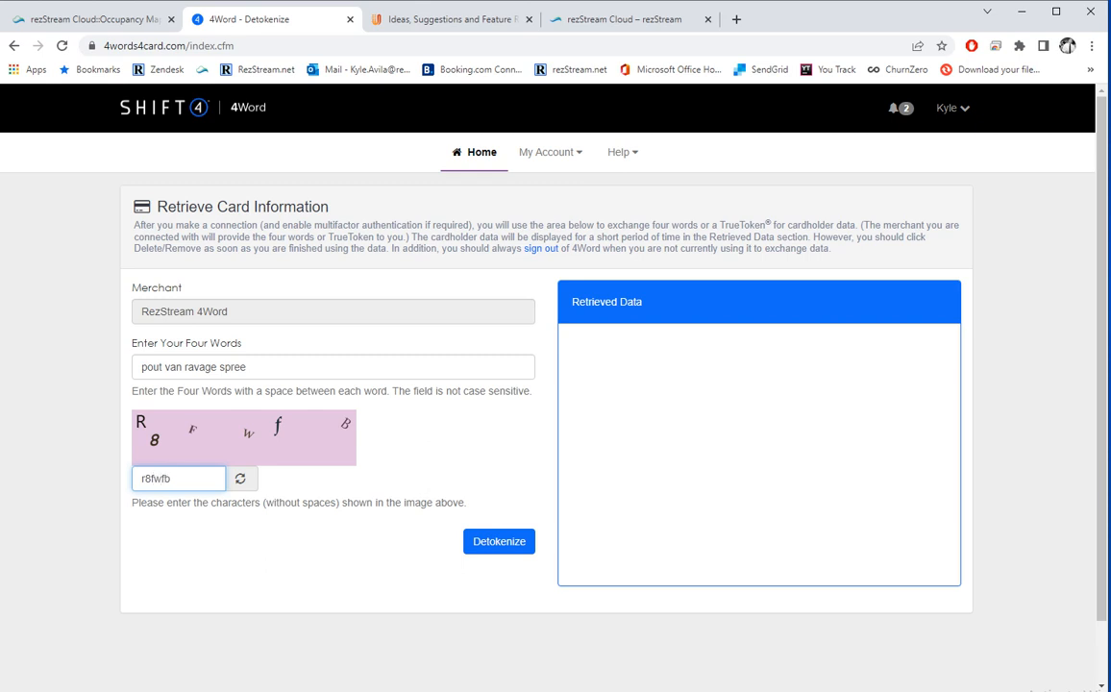
{"action": "key", "text": "Return"}
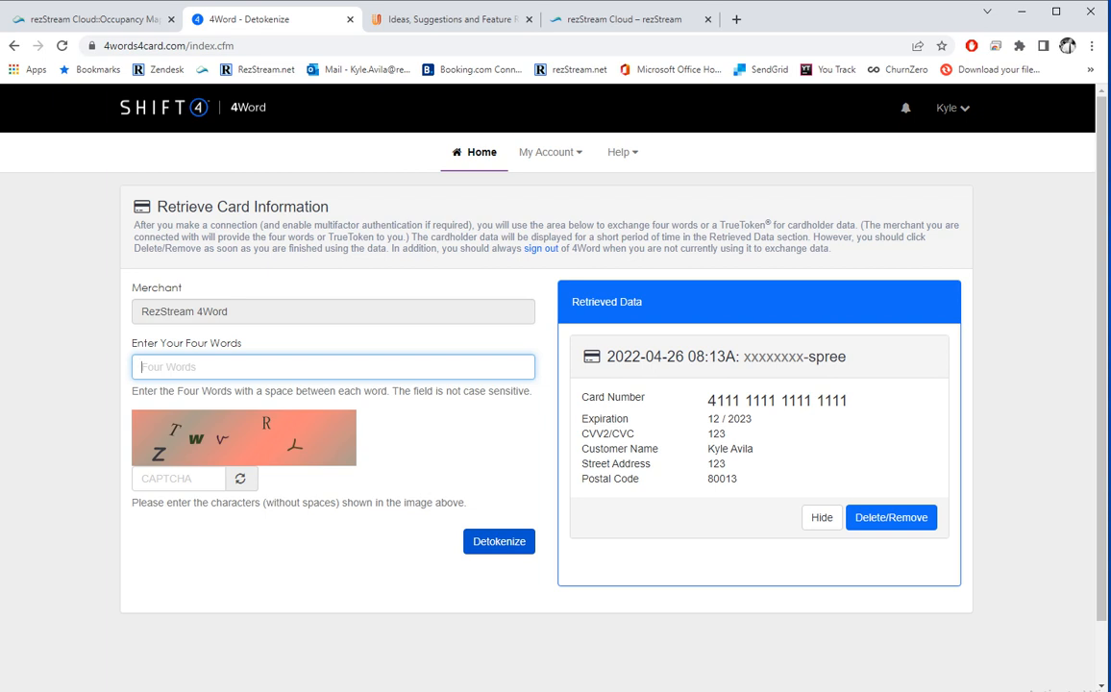
Inspect the retrieved card details, including the CVV2/CVC, then switch back to rezStream Cloud.
{"action": "left_click_drag", "start_coordinate": [745, 479], "coordinate": [704, 400]}
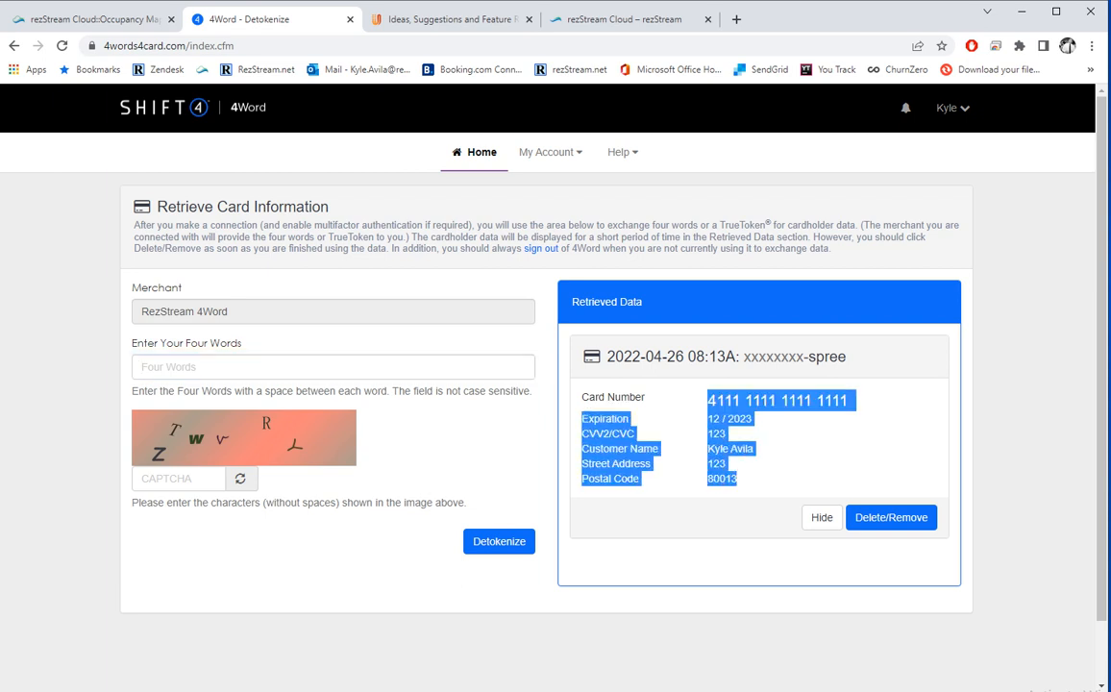
{"action": "left_click", "coordinate": [745, 467]}
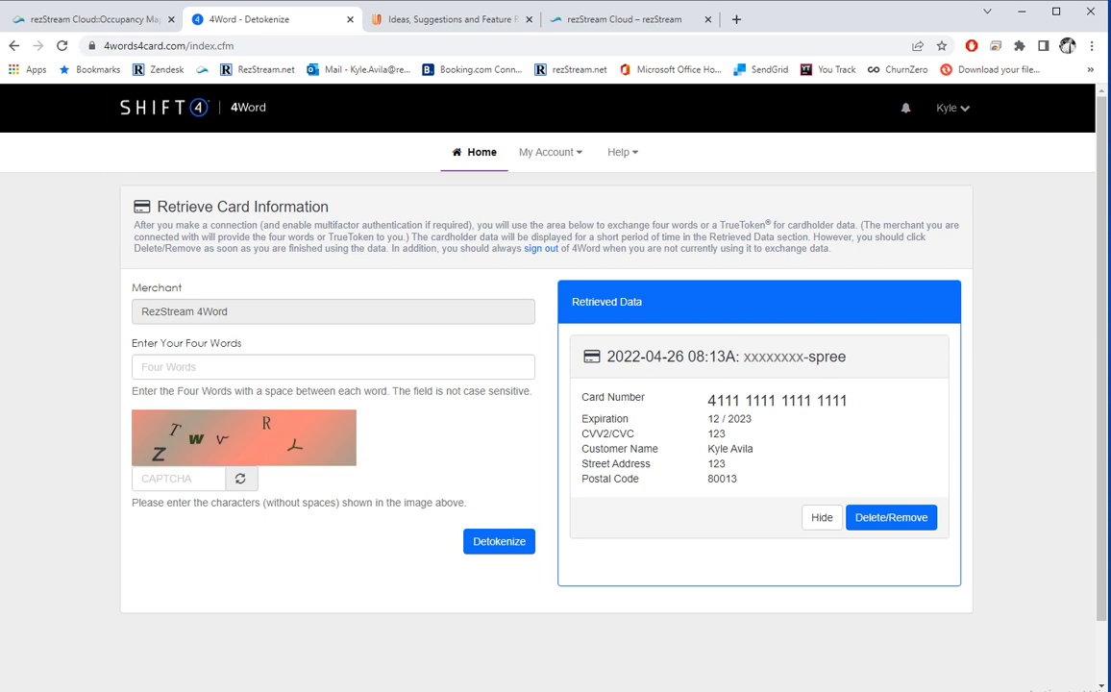
{"action": "double_click", "coordinate": [722, 433]}
{"action": "left_click_drag", "start_coordinate": [708, 433], "coordinate": [581, 433]}
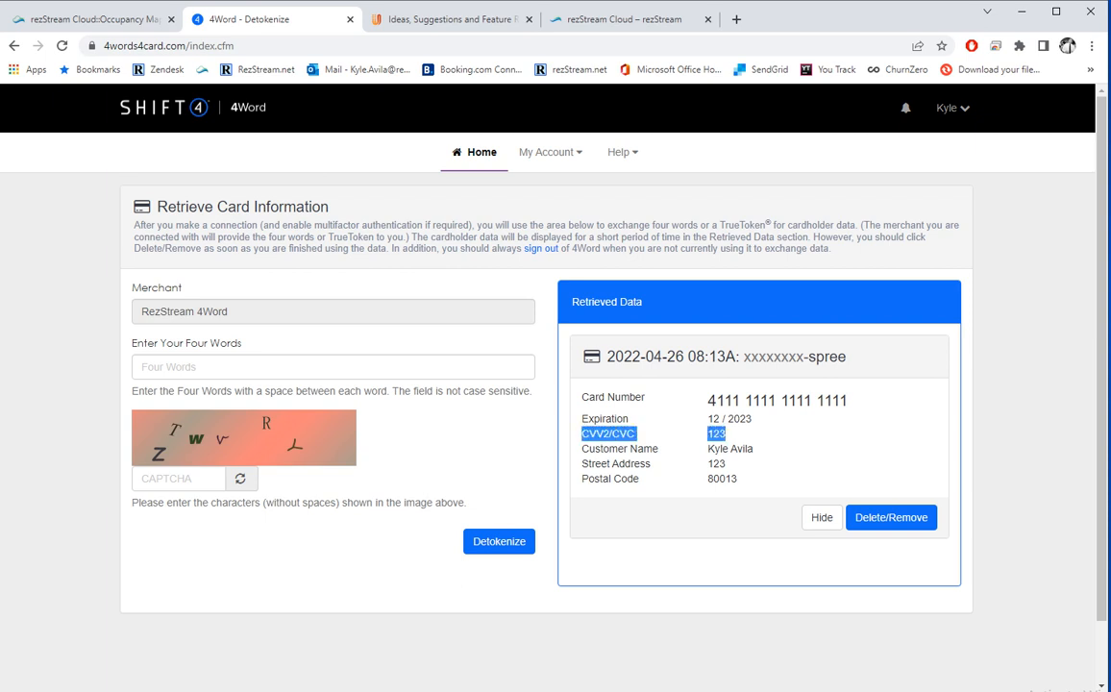
{"action": "left_click", "coordinate": [821, 516]}
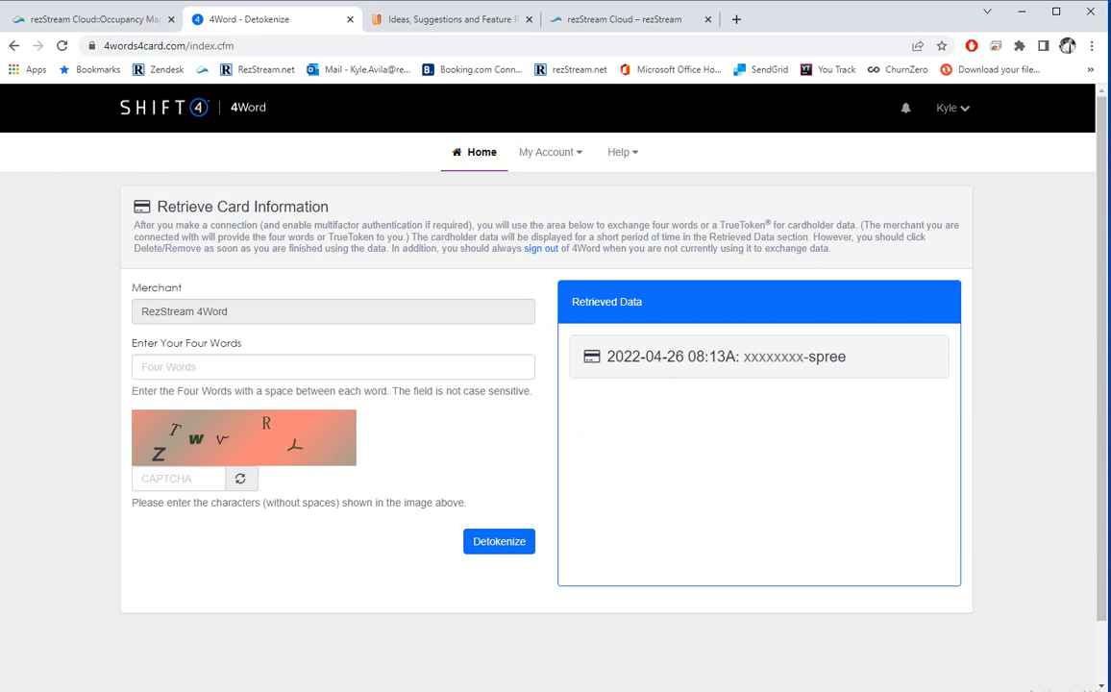
{"action": "left_click", "coordinate": [726, 357]}
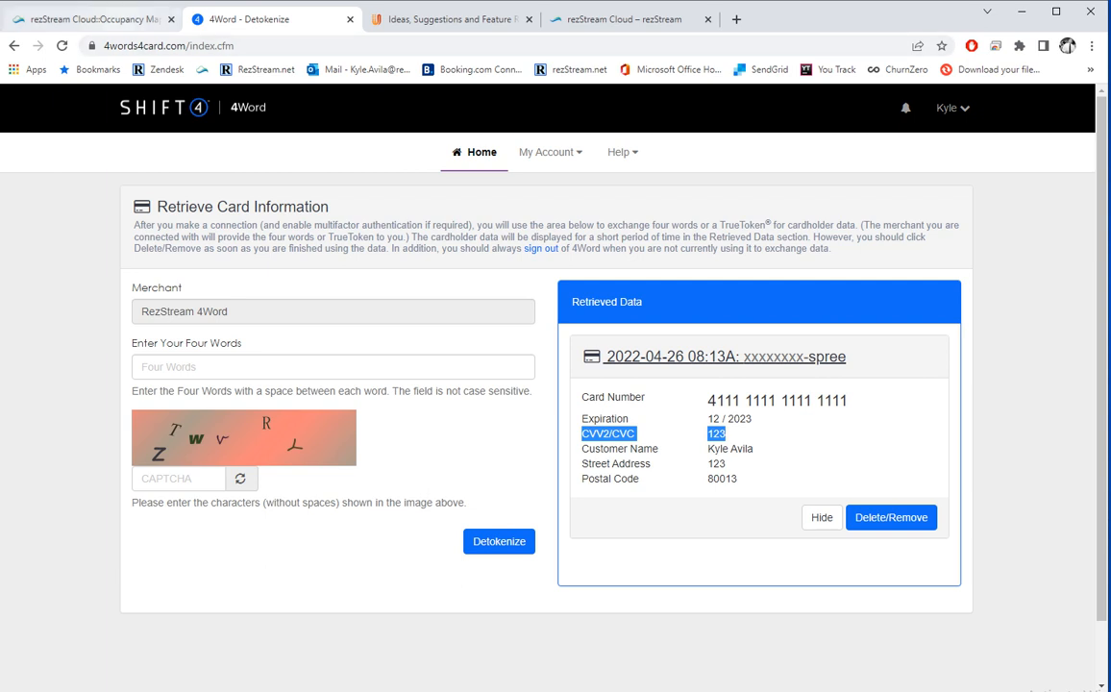
{"action": "left_click", "coordinate": [104, 19]}
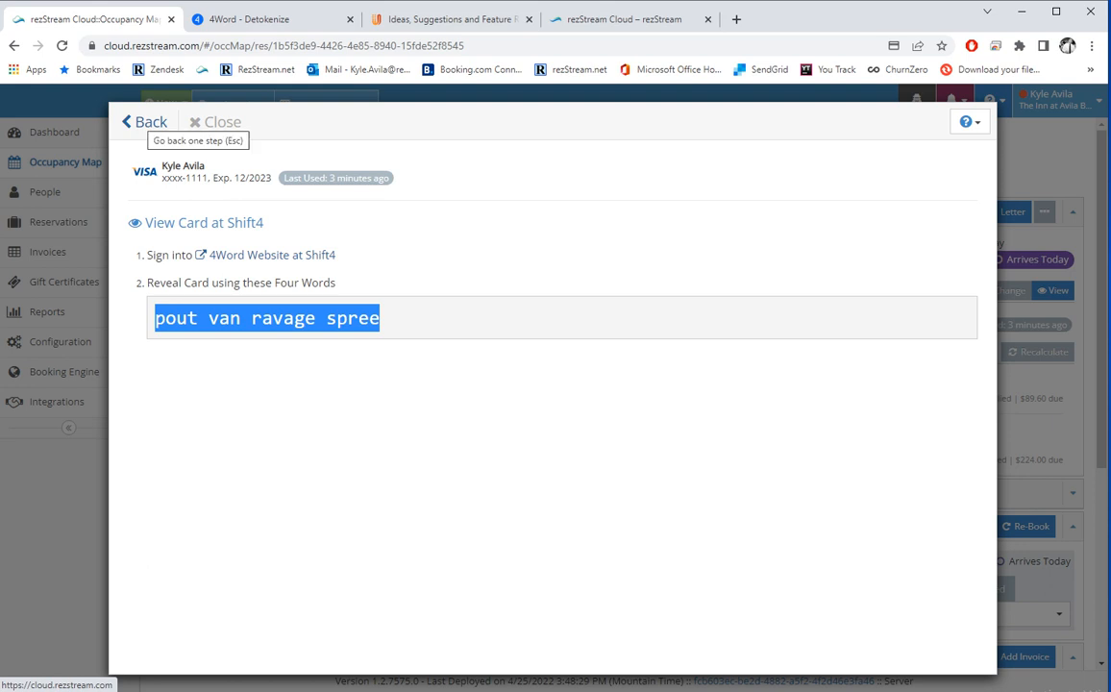
Return to the reservation summary and display the Avila Suite stay on the Occupancy Map.
{"action": "left_click", "coordinate": [146, 122]}
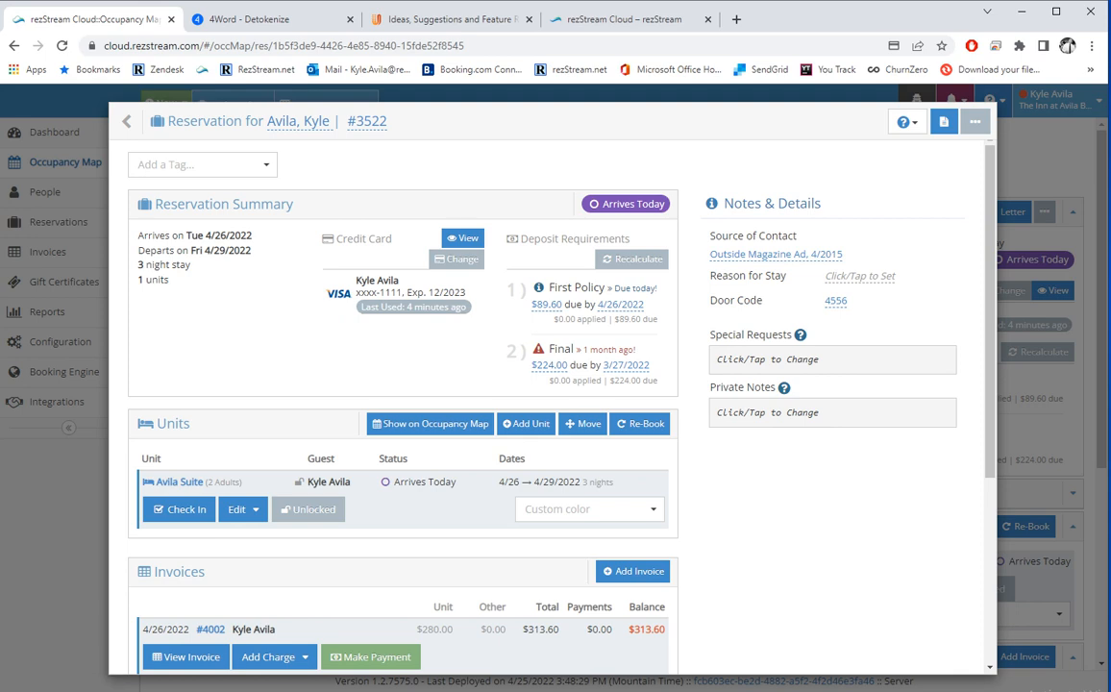
{"action": "scroll", "coordinate": [431, 347], "scroll_direction": "down", "scroll_amount": 1}
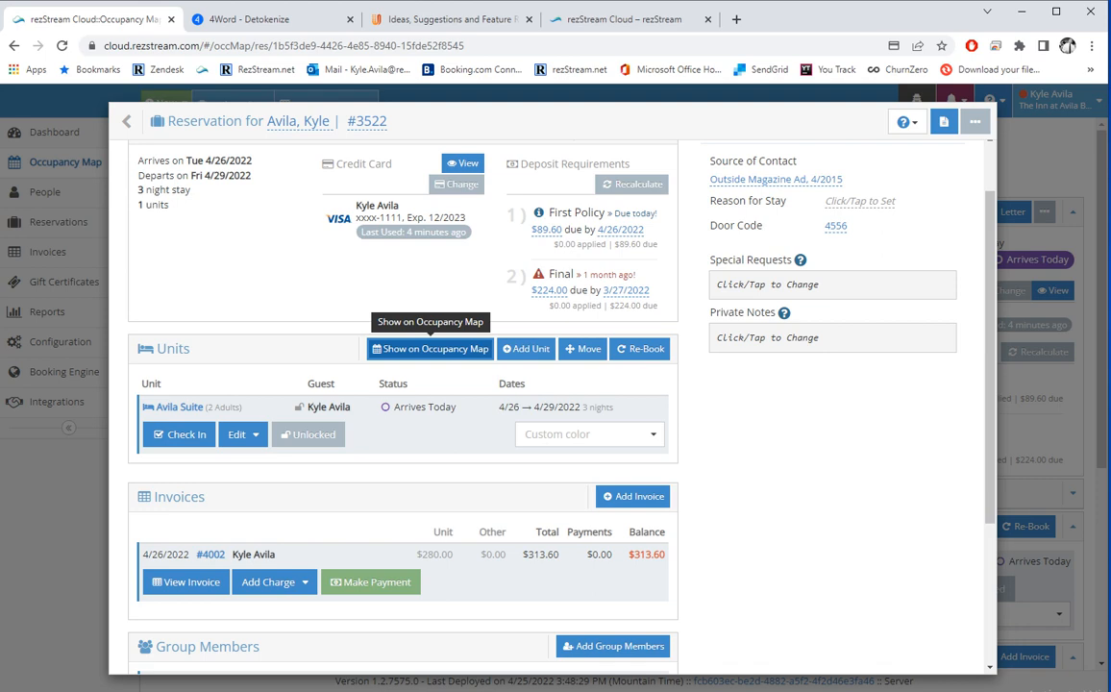
{"action": "left_click", "coordinate": [429, 348]}
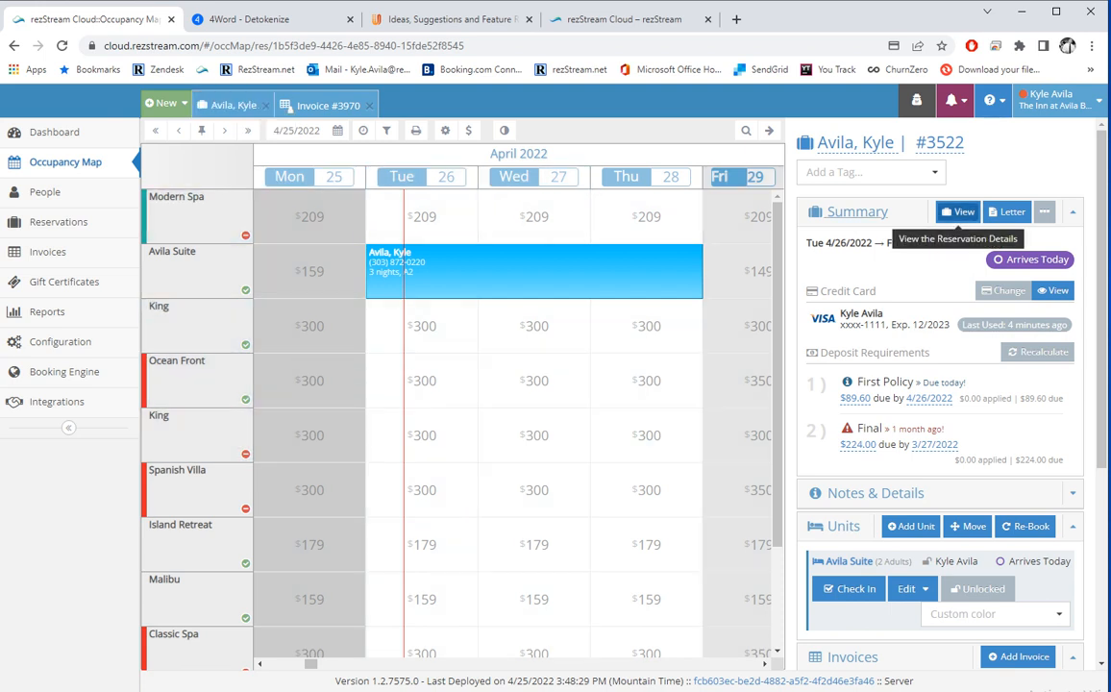
Book a King room for Tue 4/26–Thu 4/29 onto reservation #3522, raising the invoice to $1,213.60.
{"action": "left_click", "coordinate": [958, 212]}
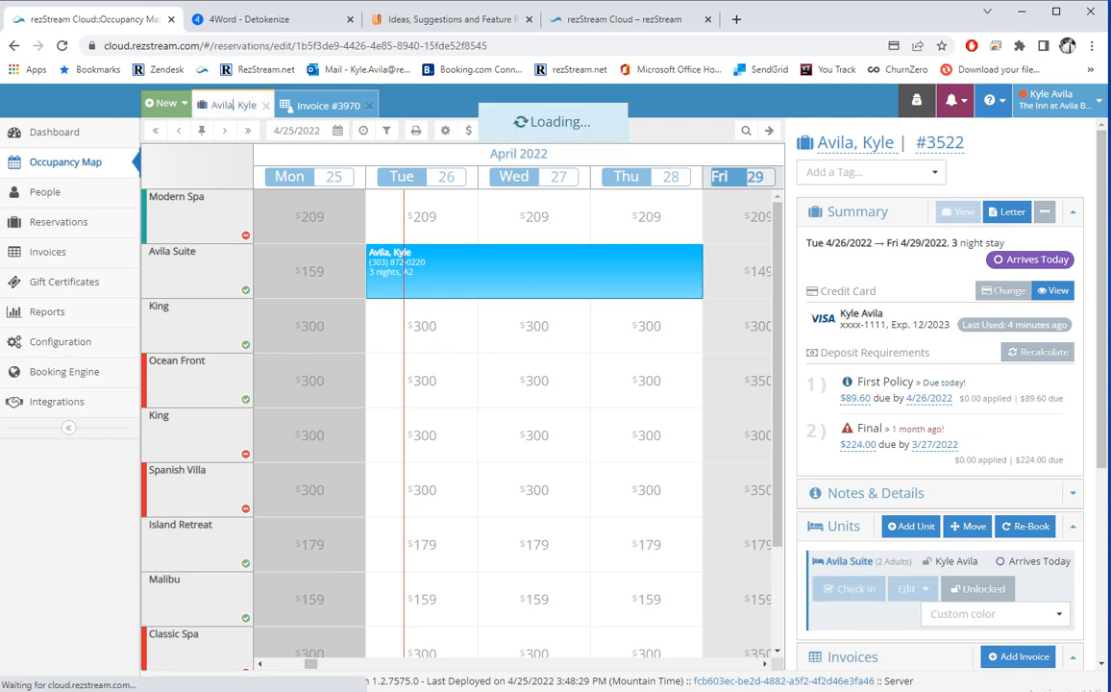
{"action": "scroll", "coordinate": [620, 384], "scroll_direction": "down", "scroll_amount": 1}
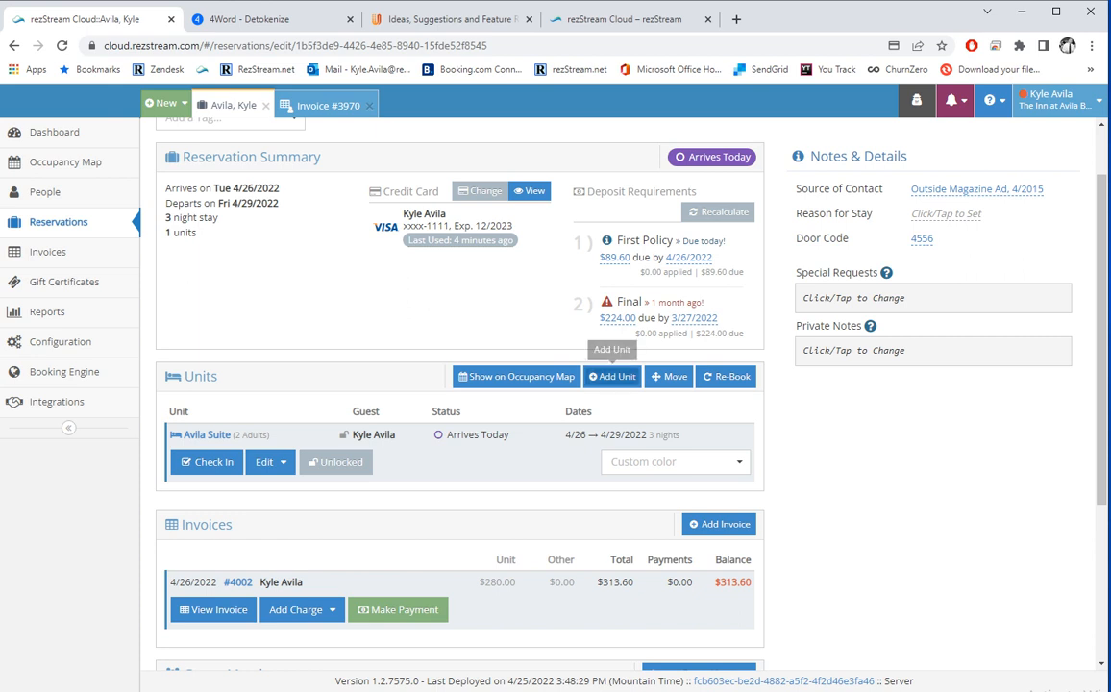
{"action": "left_click", "coordinate": [613, 376]}
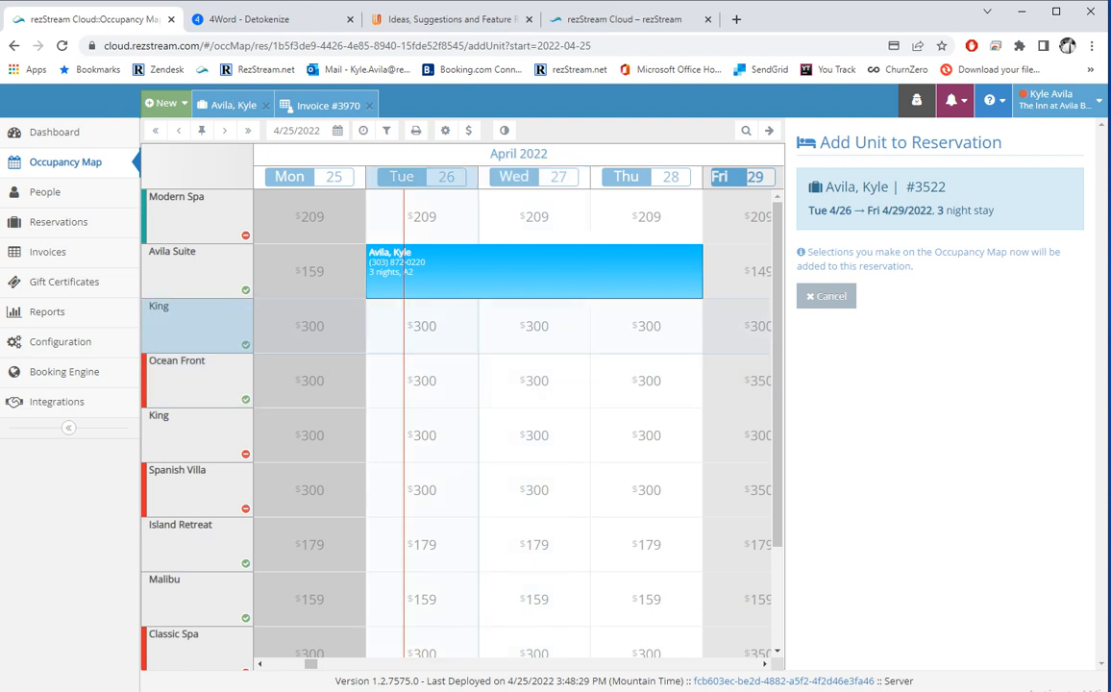
{"action": "left_click_drag", "start_coordinate": [421, 327], "coordinate": [648, 327]}
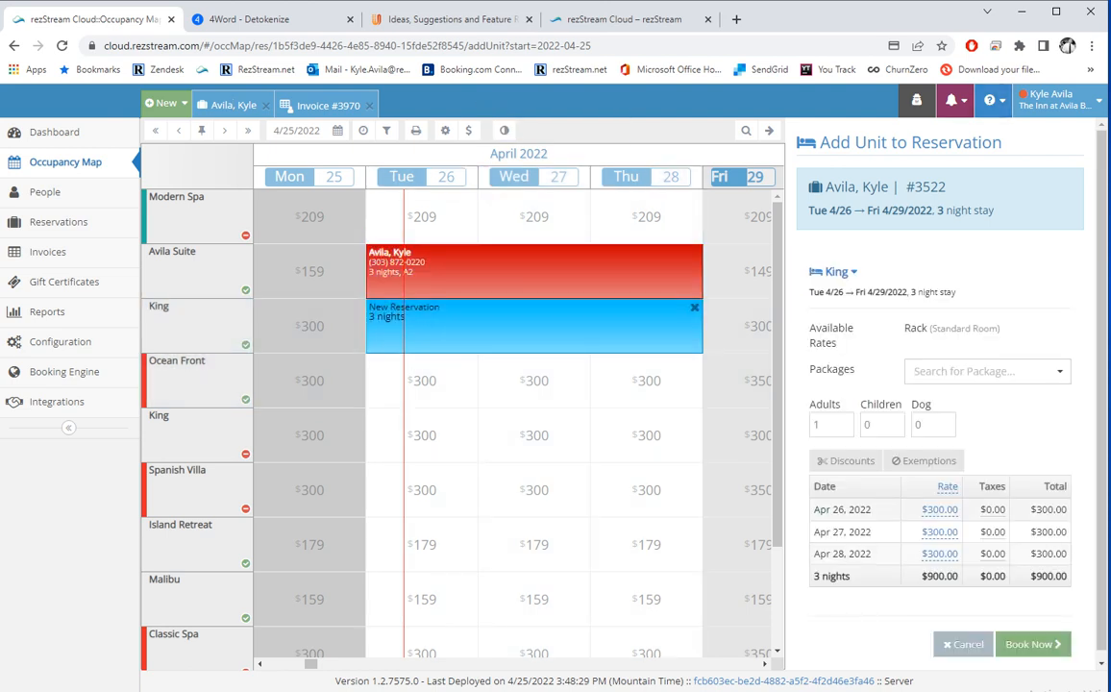
{"action": "scroll", "coordinate": [961, 408], "scroll_direction": "down", "scroll_amount": 2}
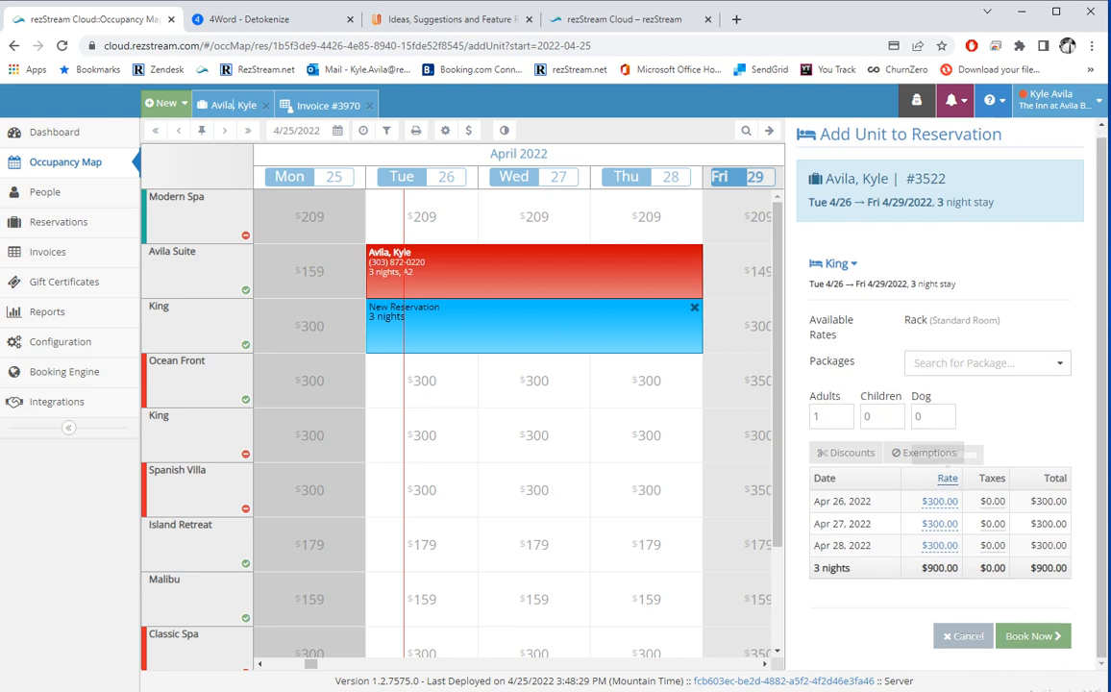
{"action": "left_click", "coordinate": [1030, 636]}
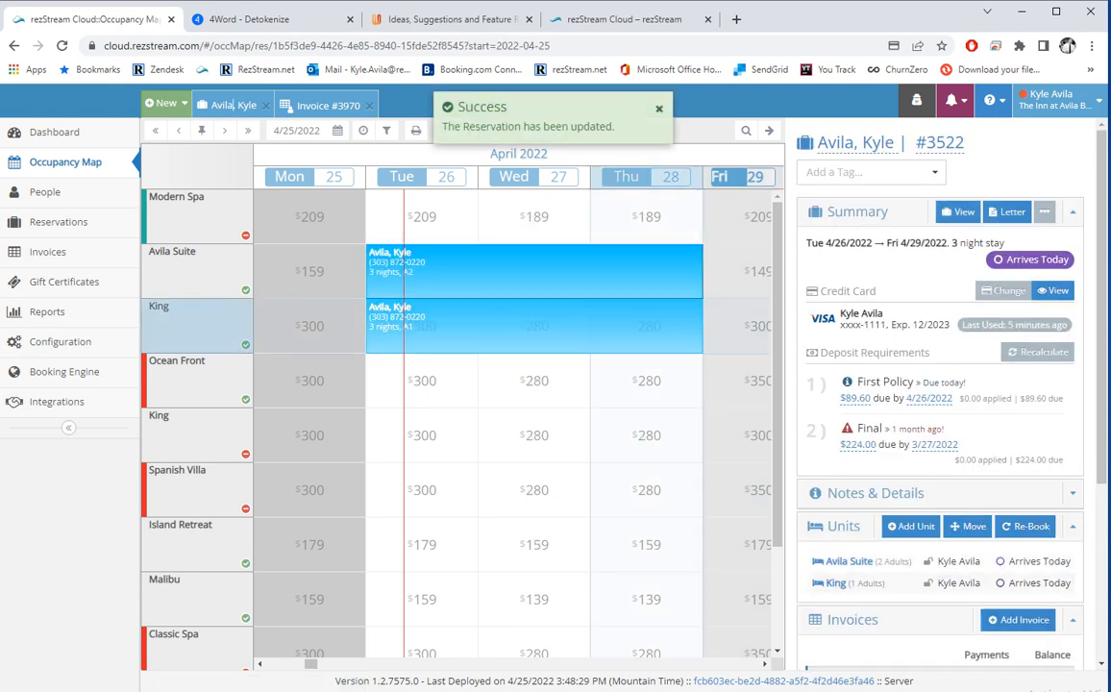
{"action": "left_click", "coordinate": [237, 104]}
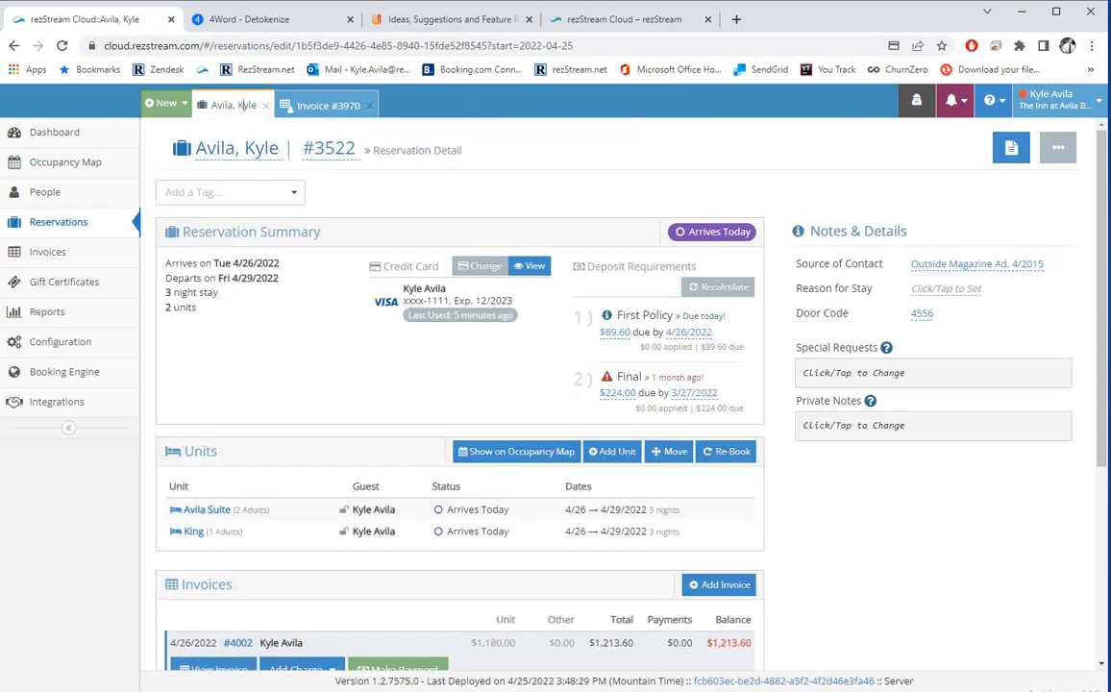
Highlight the 2-unit count and open the Move Reservation dialog for Avila Suite and King Room.
{"action": "left_click_drag", "start_coordinate": [197, 307], "coordinate": [165, 308]}
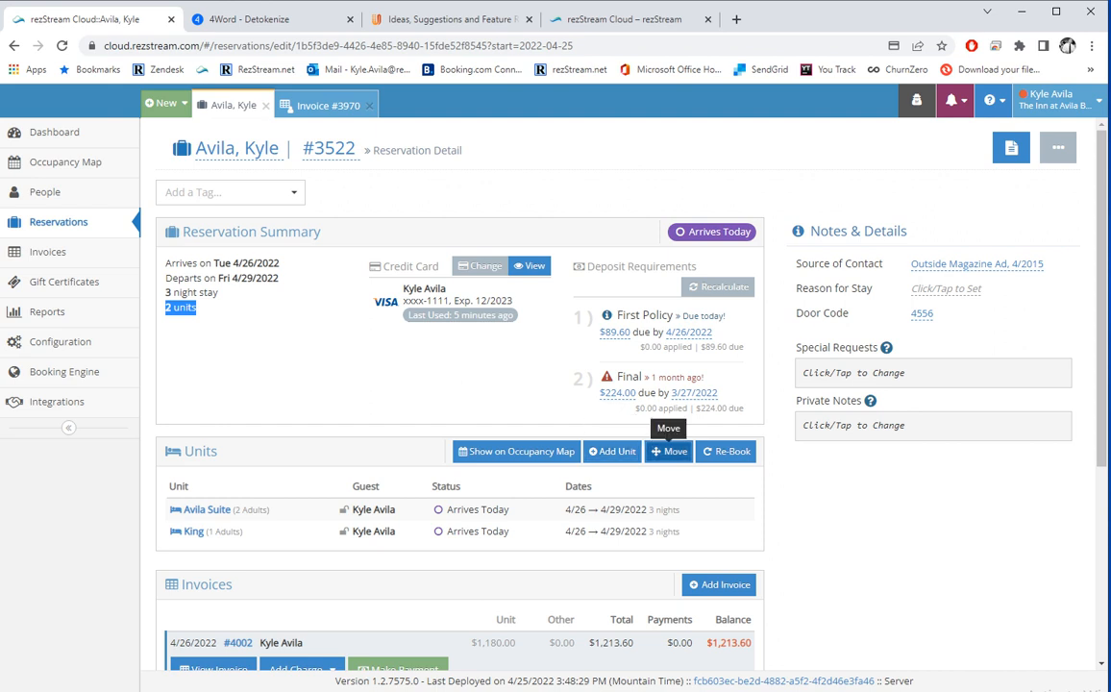
{"action": "left_click", "coordinate": [669, 451]}
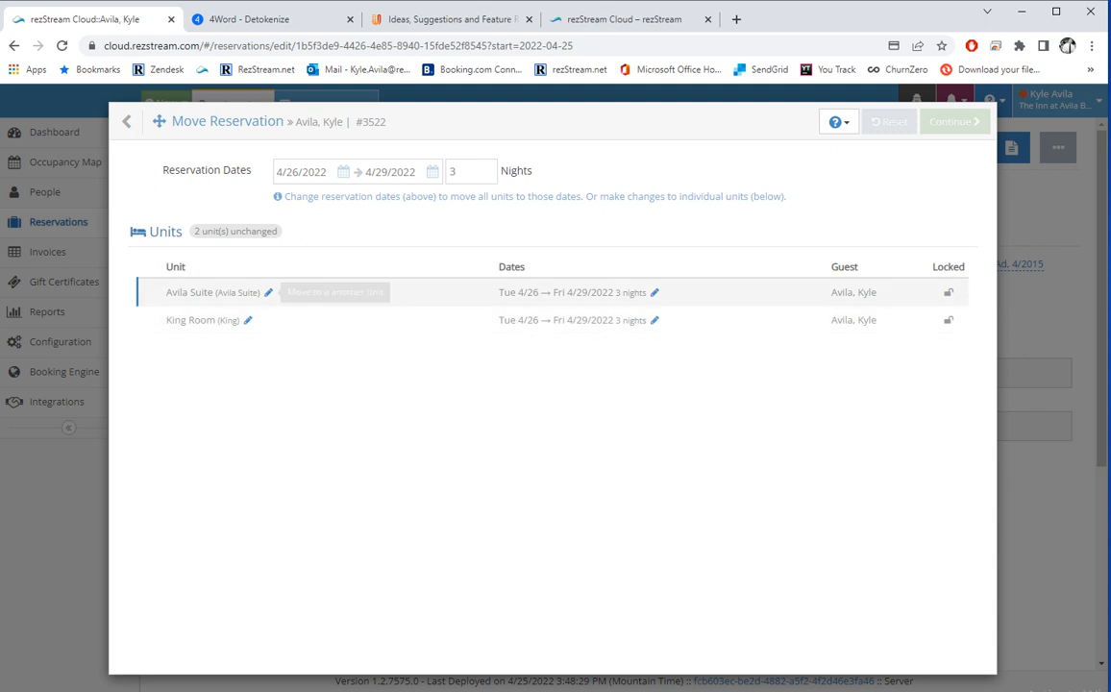
Review the Avila Suite unit list and date editor in Move Reservation, then close it unchanged.
{"action": "left_click", "coordinate": [268, 292]}
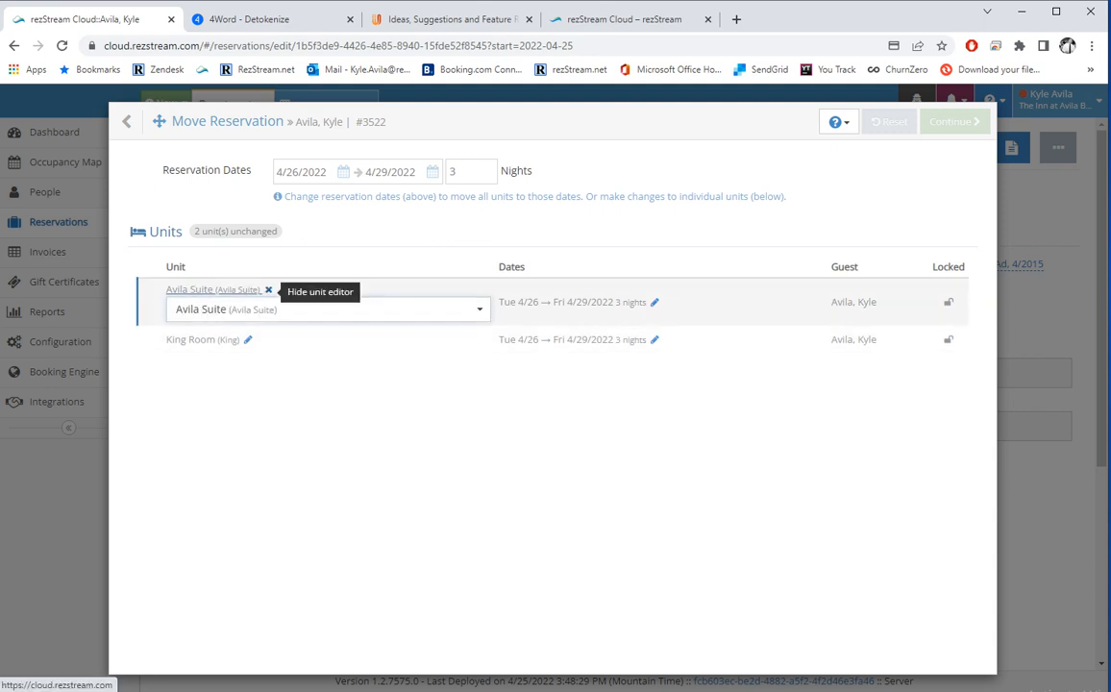
{"action": "left_click", "coordinate": [272, 309]}
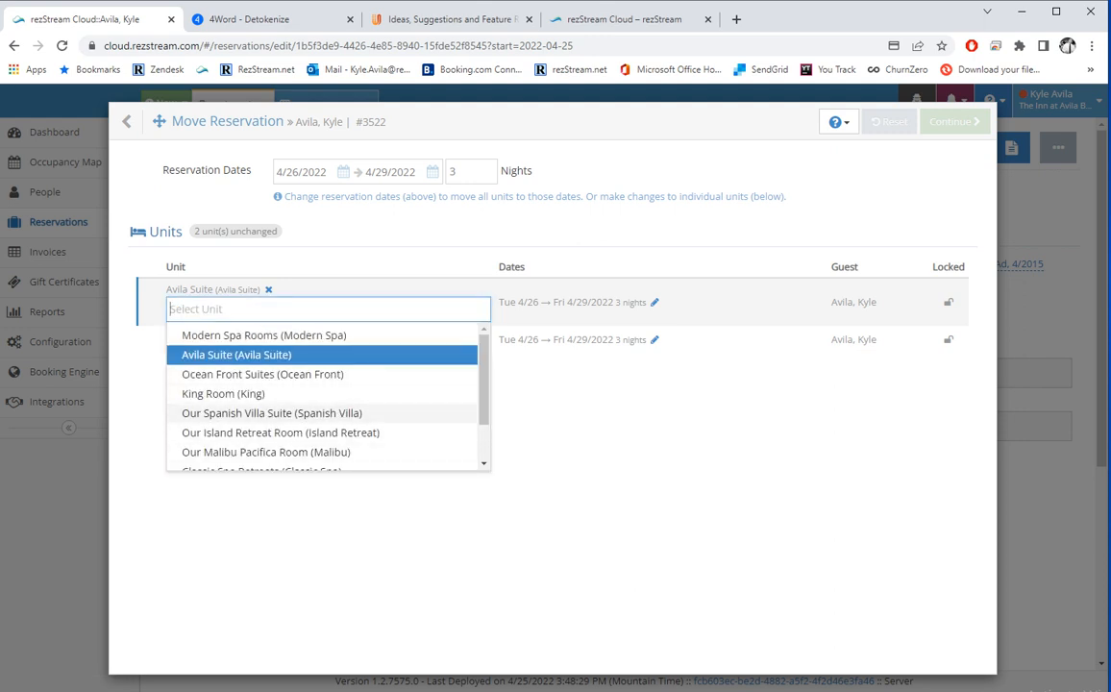
{"action": "left_click", "coordinate": [408, 518]}
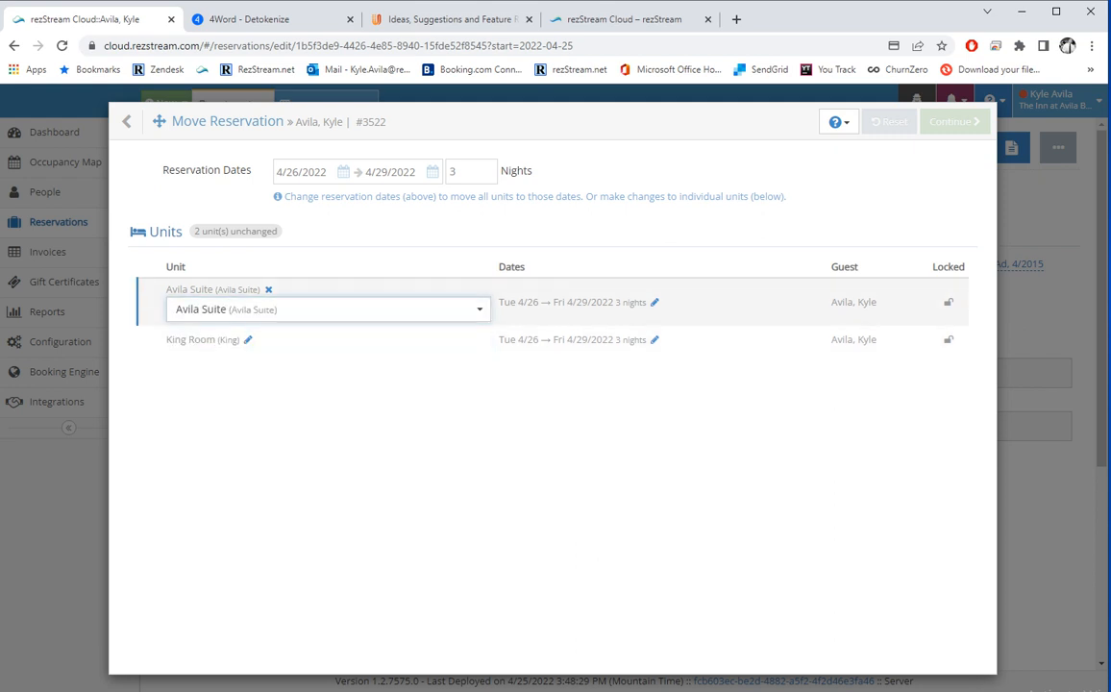
{"action": "left_click", "coordinate": [654, 301]}
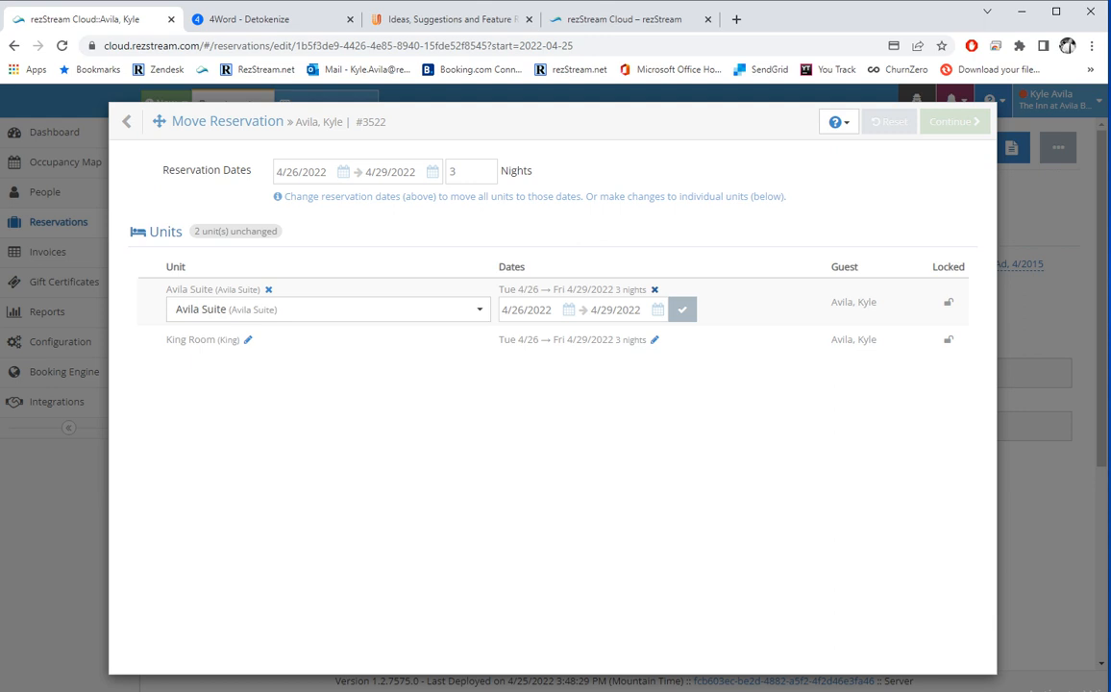
{"action": "left_click", "coordinate": [132, 121]}
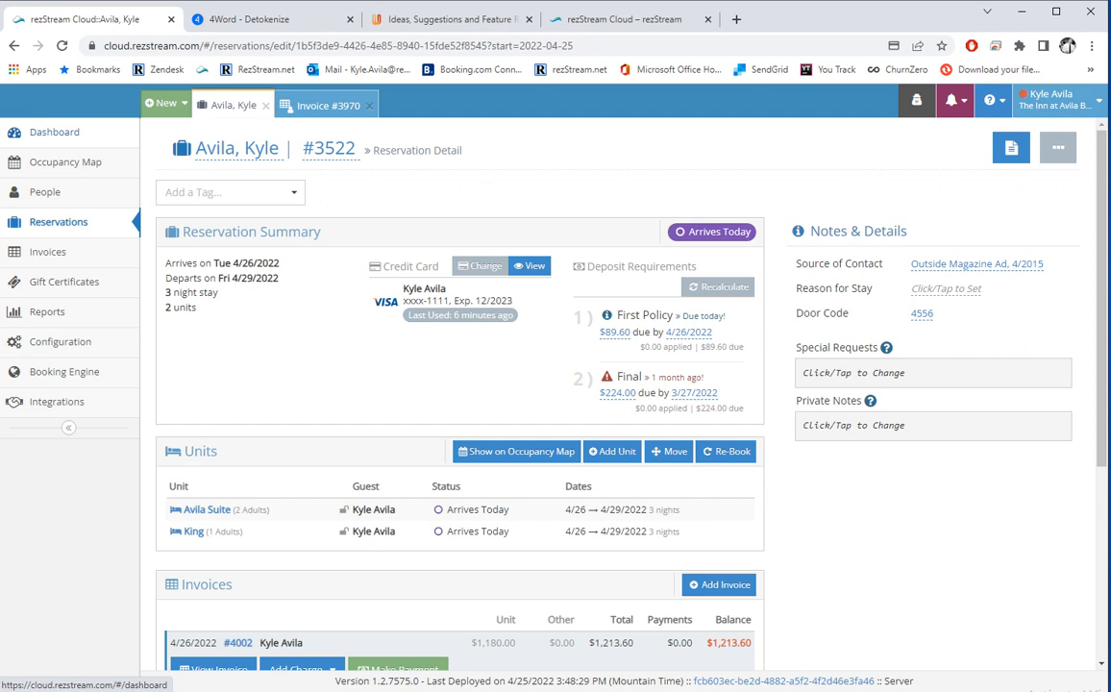
{"action": "left_click", "coordinate": [516, 451]}
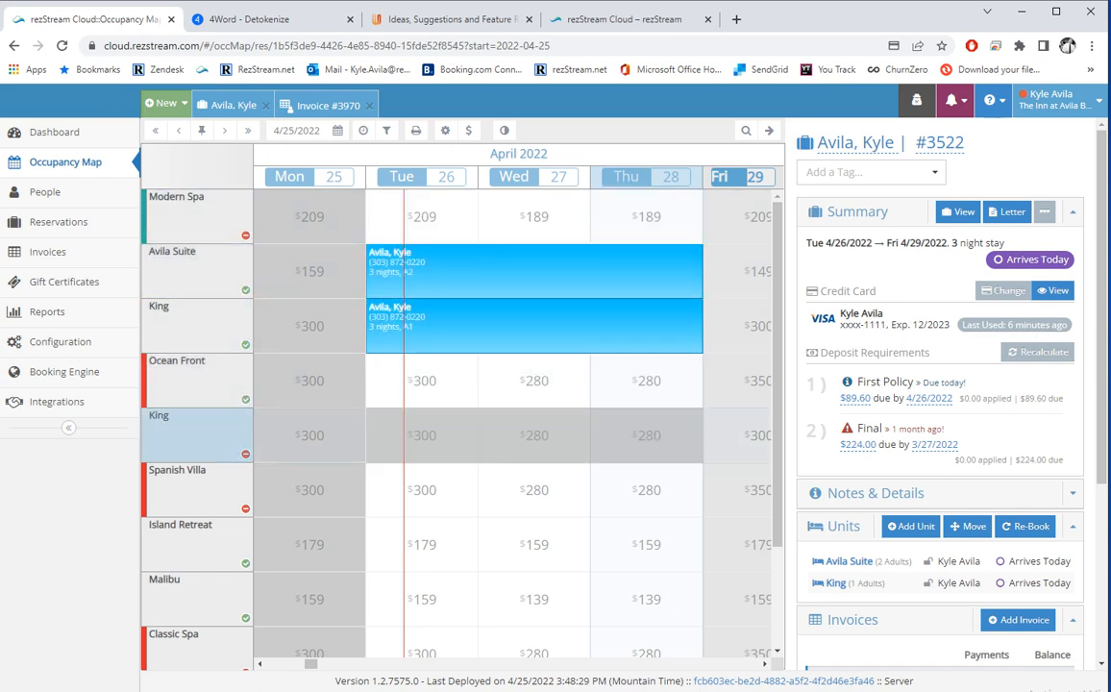
{"action": "left_click_drag", "start_coordinate": [646, 436], "coordinate": [646, 382]}
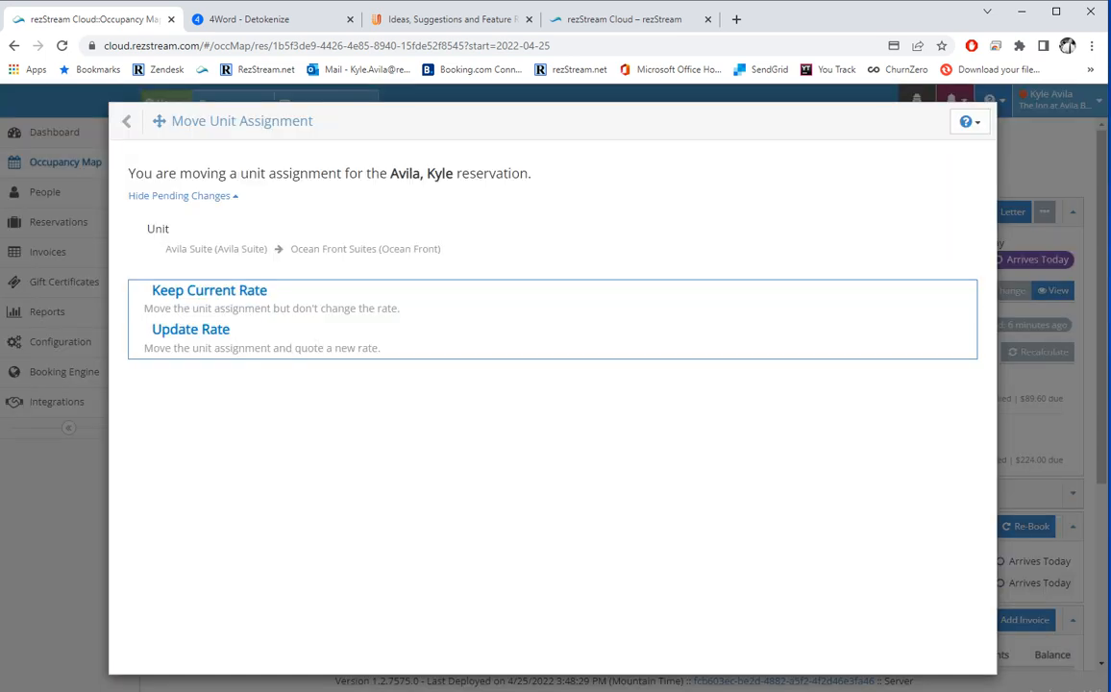
{"action": "left_click", "coordinate": [131, 121]}
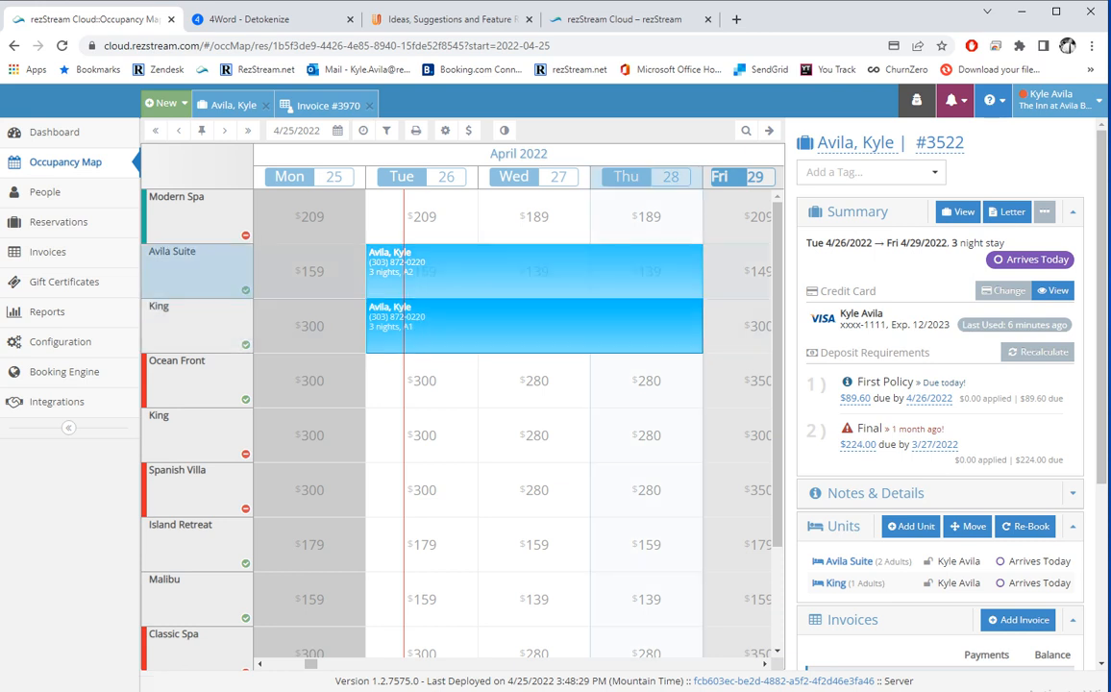
{"action": "left_click_drag", "start_coordinate": [645, 271], "coordinate": [645, 272]}
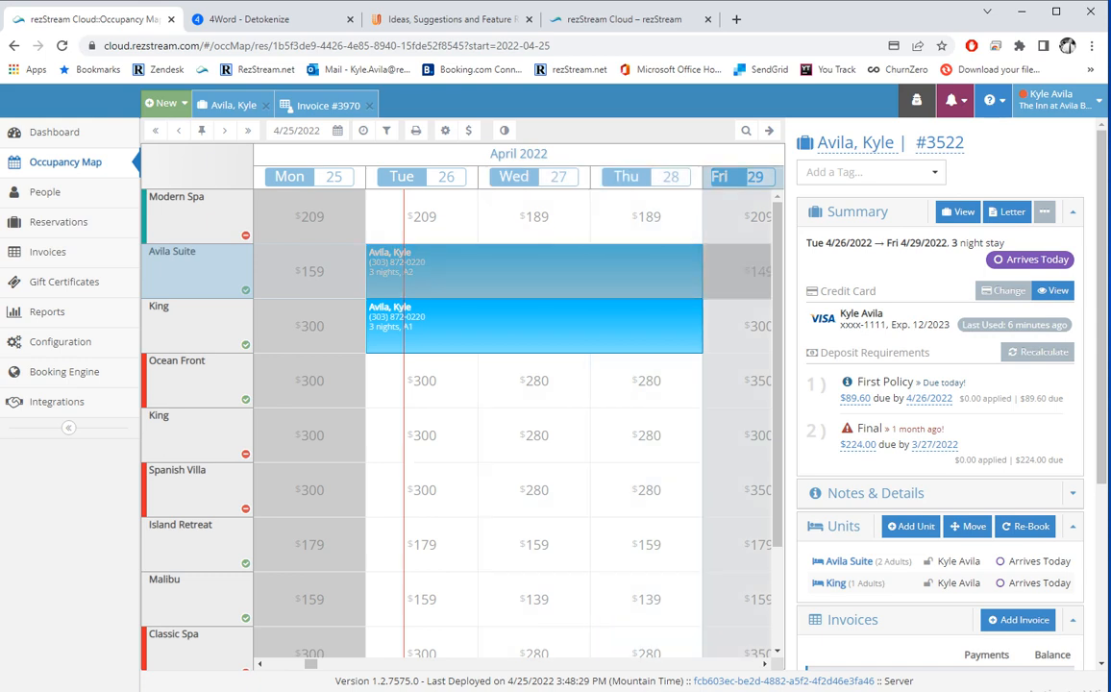
{"action": "left_click", "coordinate": [646, 271]}
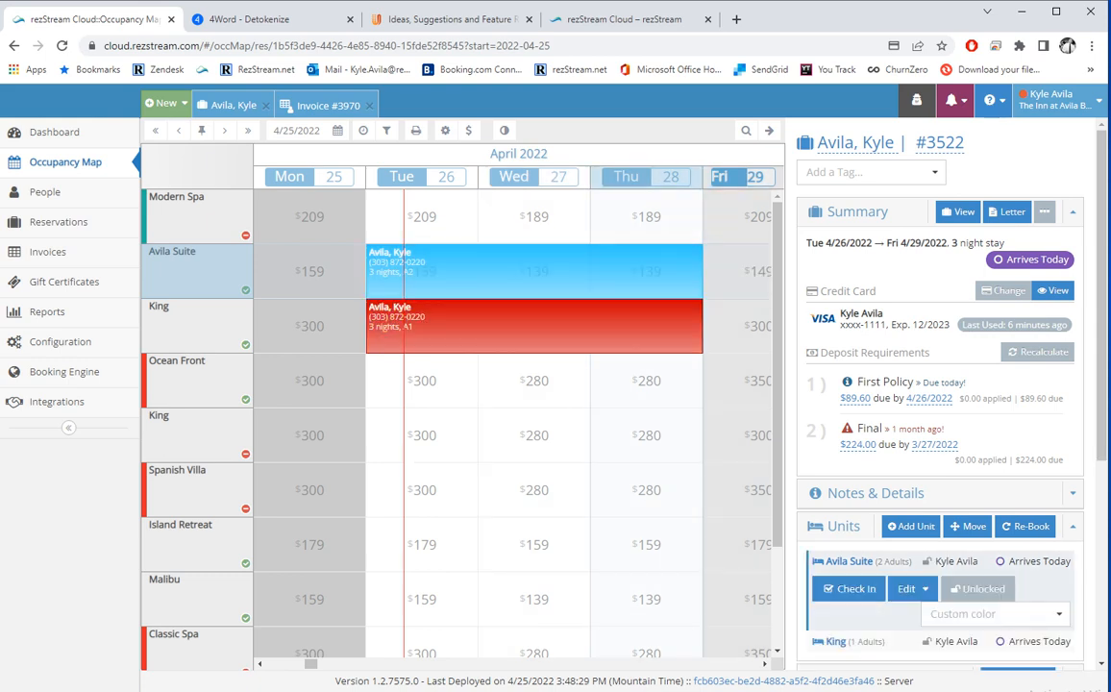
{"action": "left_click", "coordinate": [235, 105]}
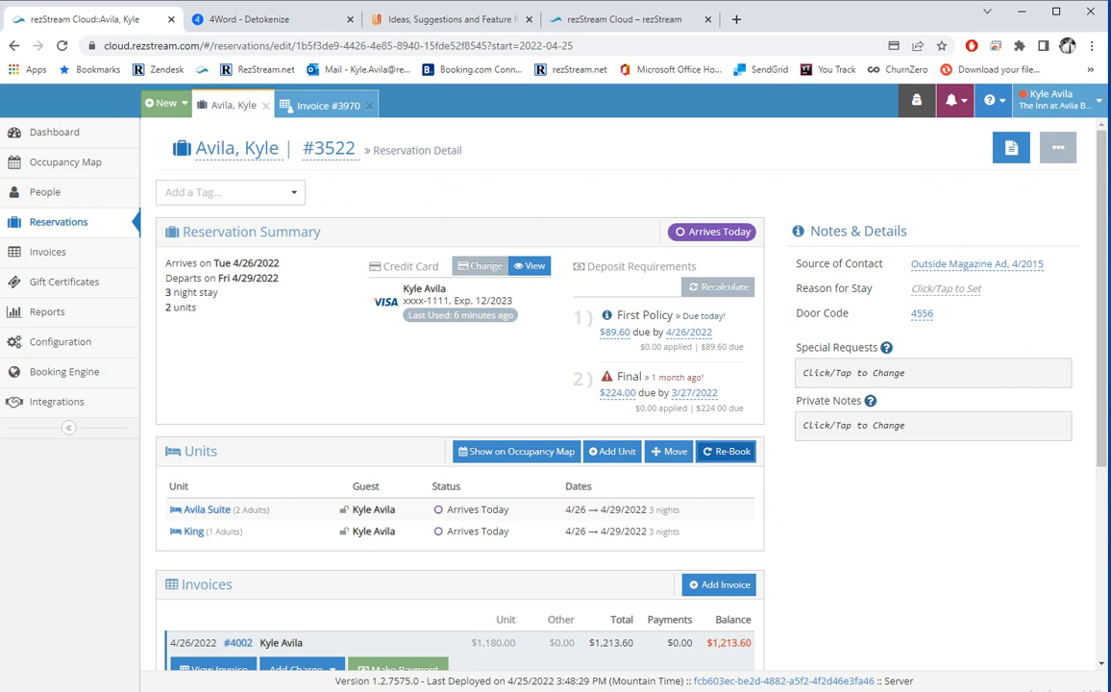
Start re-booking #3522, checking the calendar and Avila Suite dates without changing them.
{"action": "left_click", "coordinate": [726, 451]}
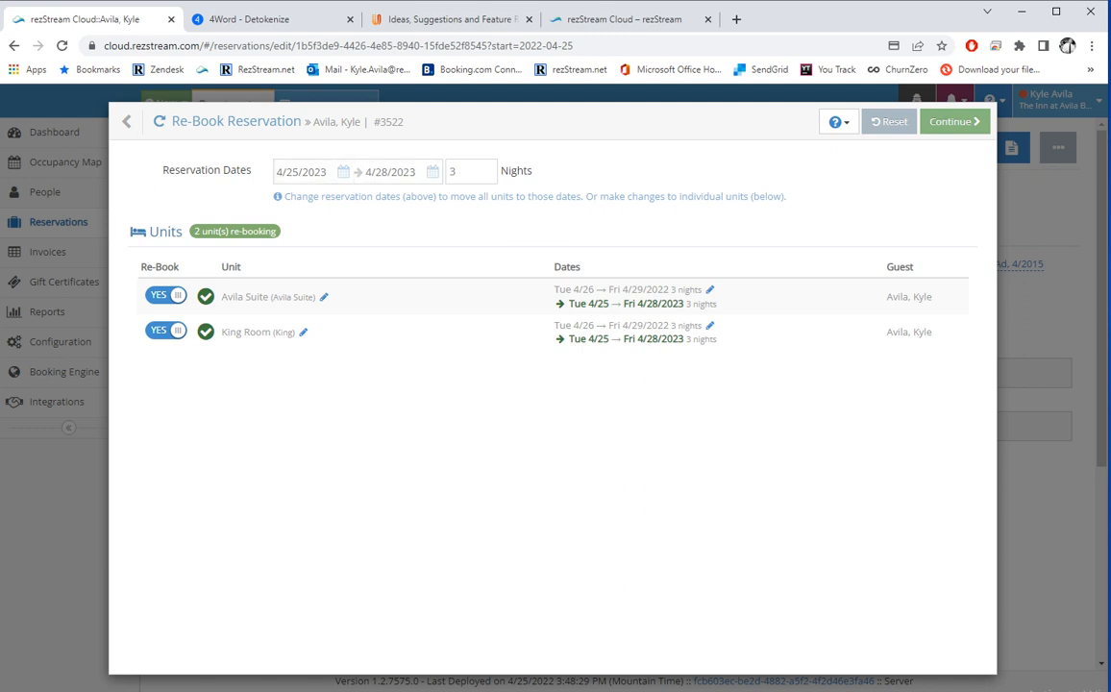
{"action": "left_click", "coordinate": [300, 171]}
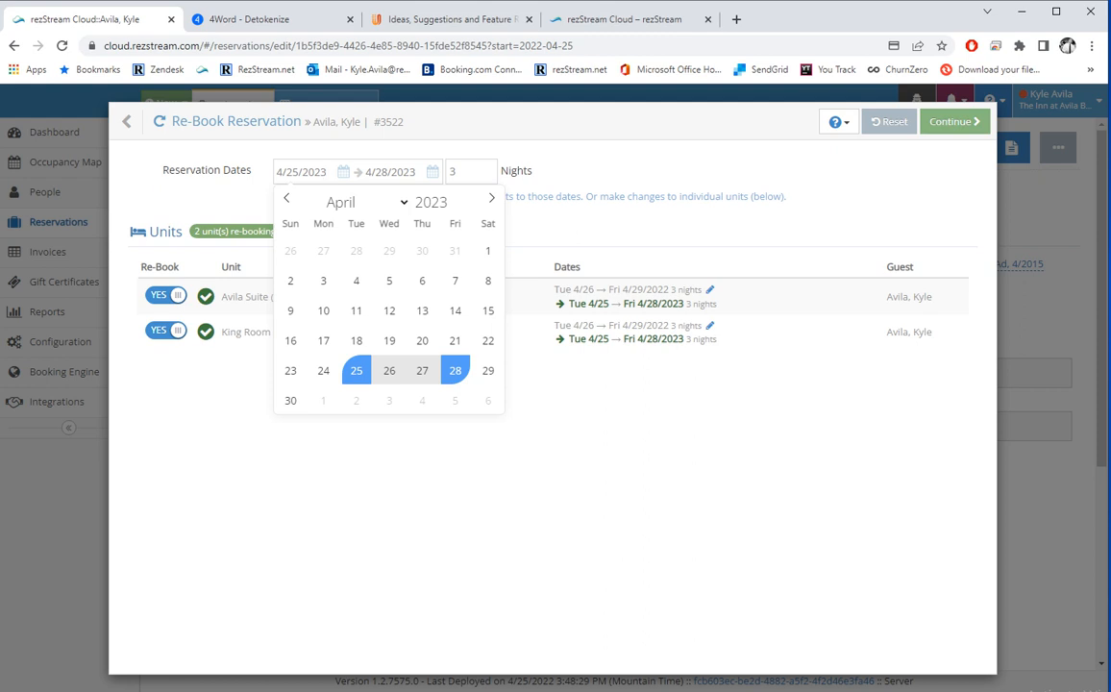
{"action": "key", "text": "Escape"}
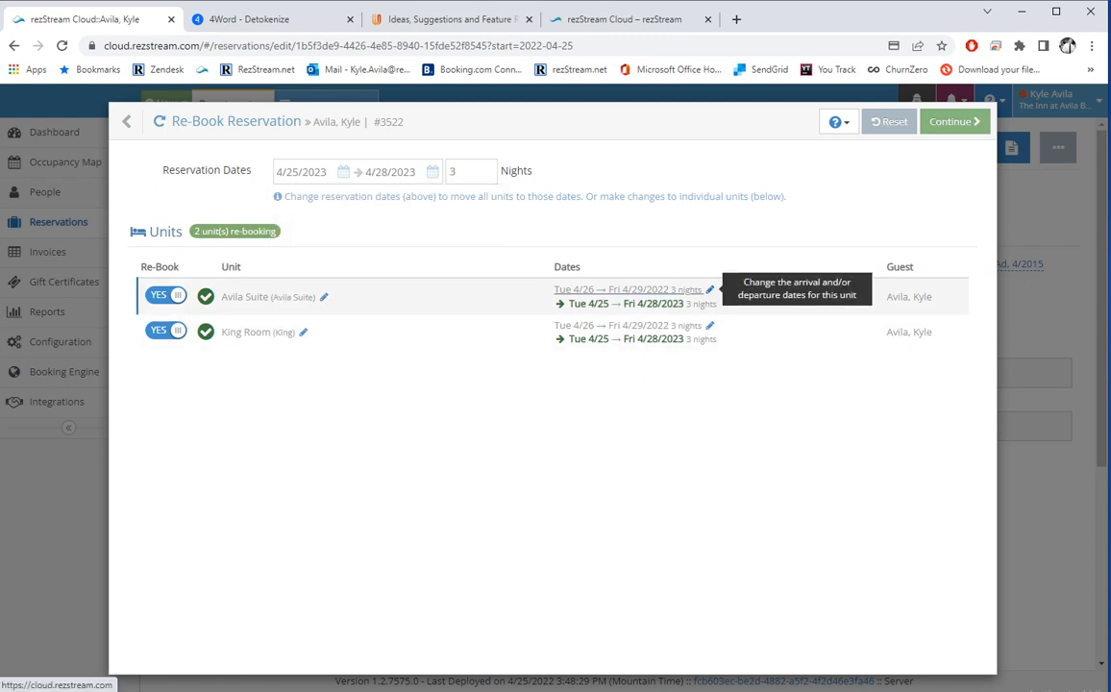
{"action": "left_click", "coordinate": [709, 289]}
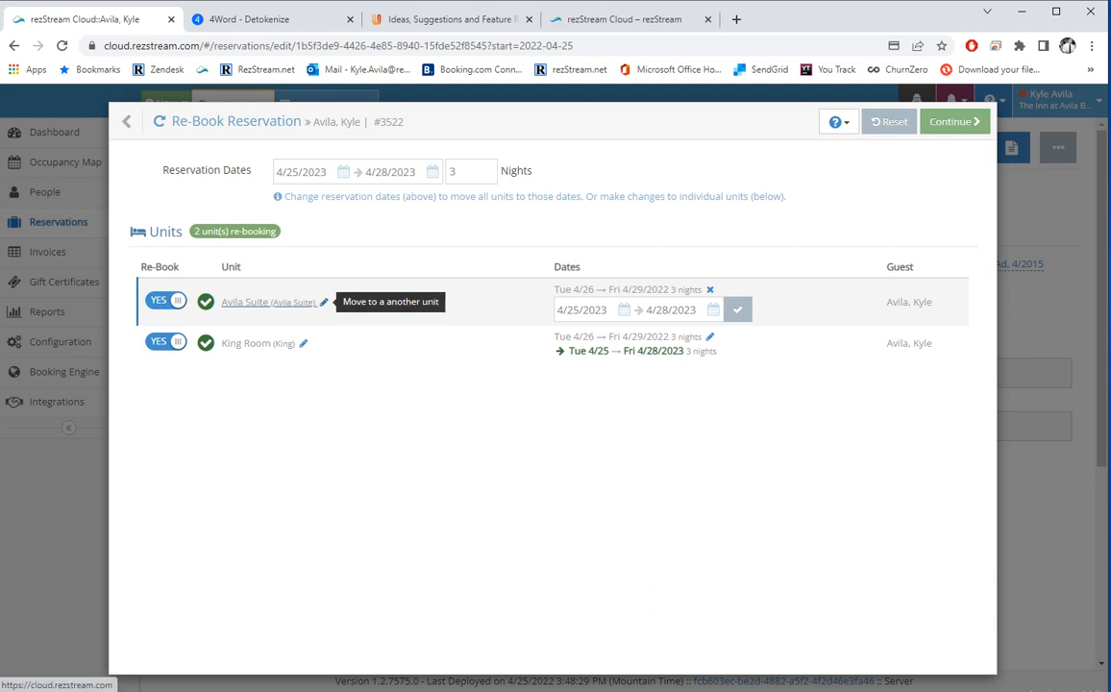
Reselect Avila Suite as the re-booked unit and continue past the unit choices.
{"action": "left_click", "coordinate": [324, 301]}
{"action": "left_click", "coordinate": [383, 310]}
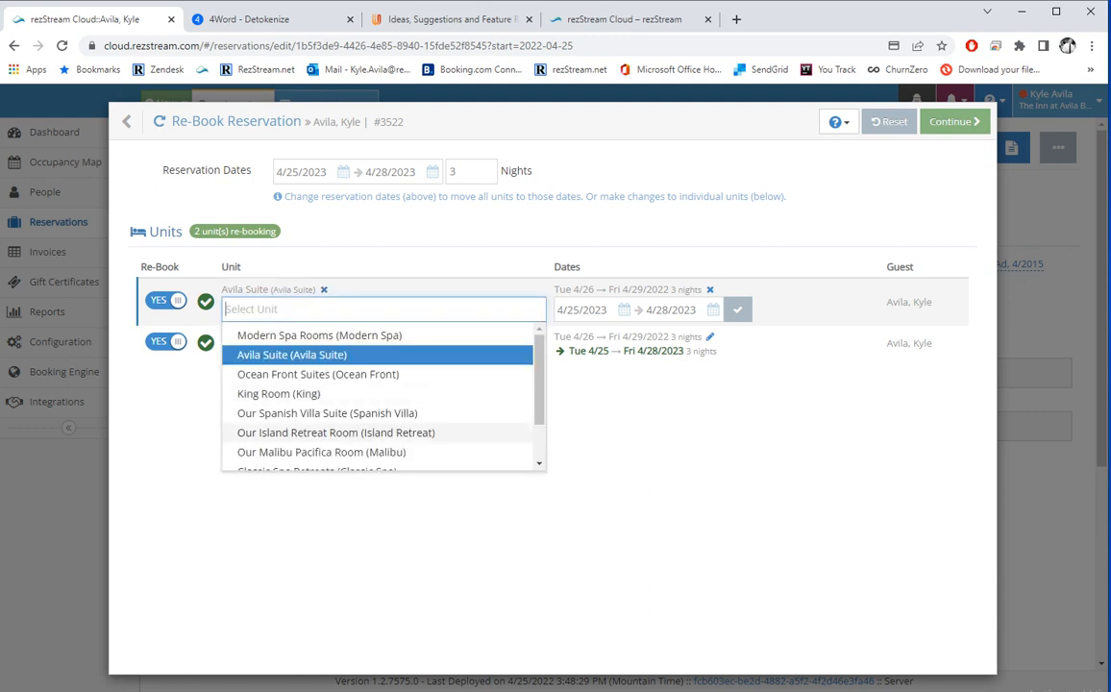
{"action": "left_click", "coordinate": [292, 354]}
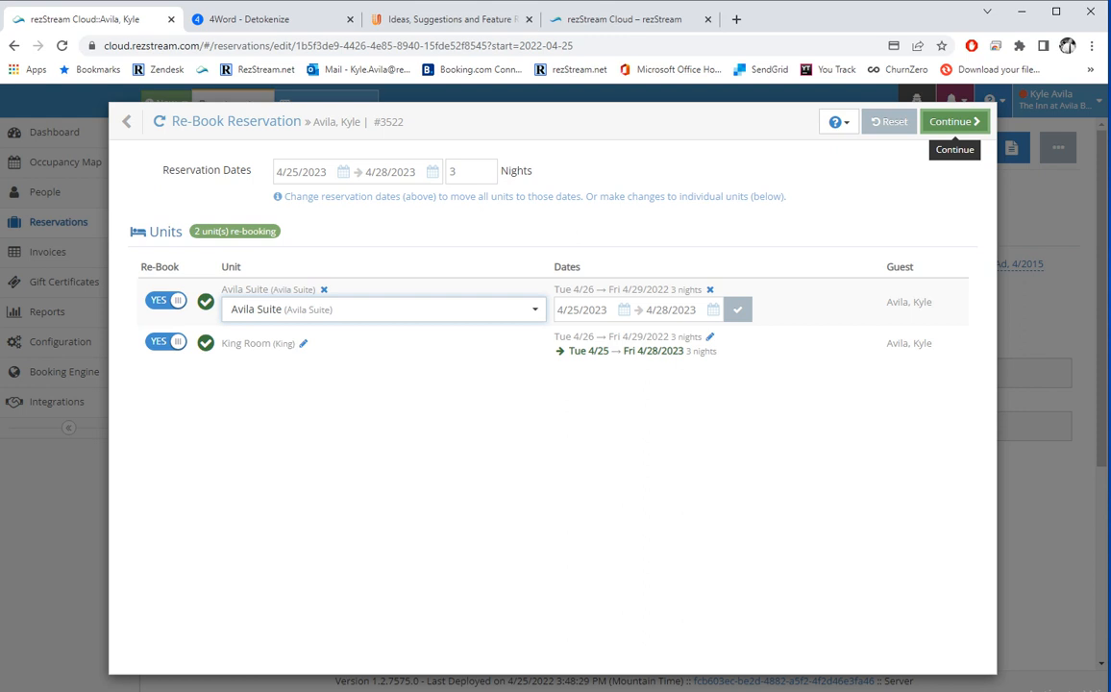
{"action": "left_click", "coordinate": [954, 121]}
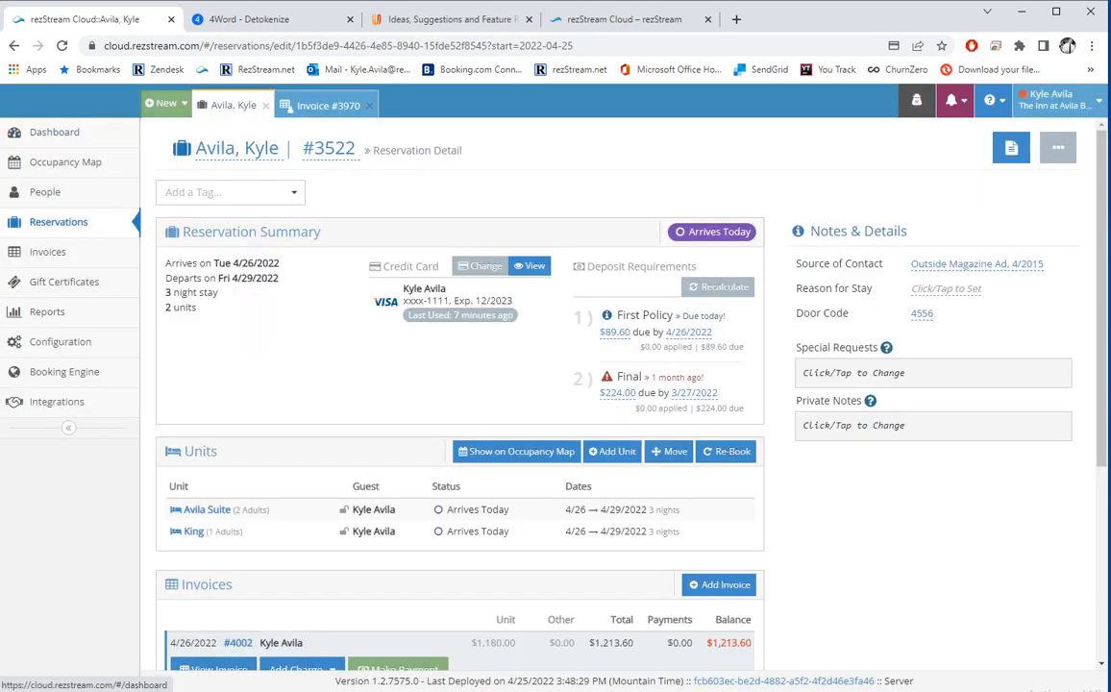
Check the guest into Avila Suite with Add a Payment and Generate Letter or Invoice switched off.
{"action": "scroll", "coordinate": [459, 404], "scroll_direction": "down", "scroll_amount": 2}
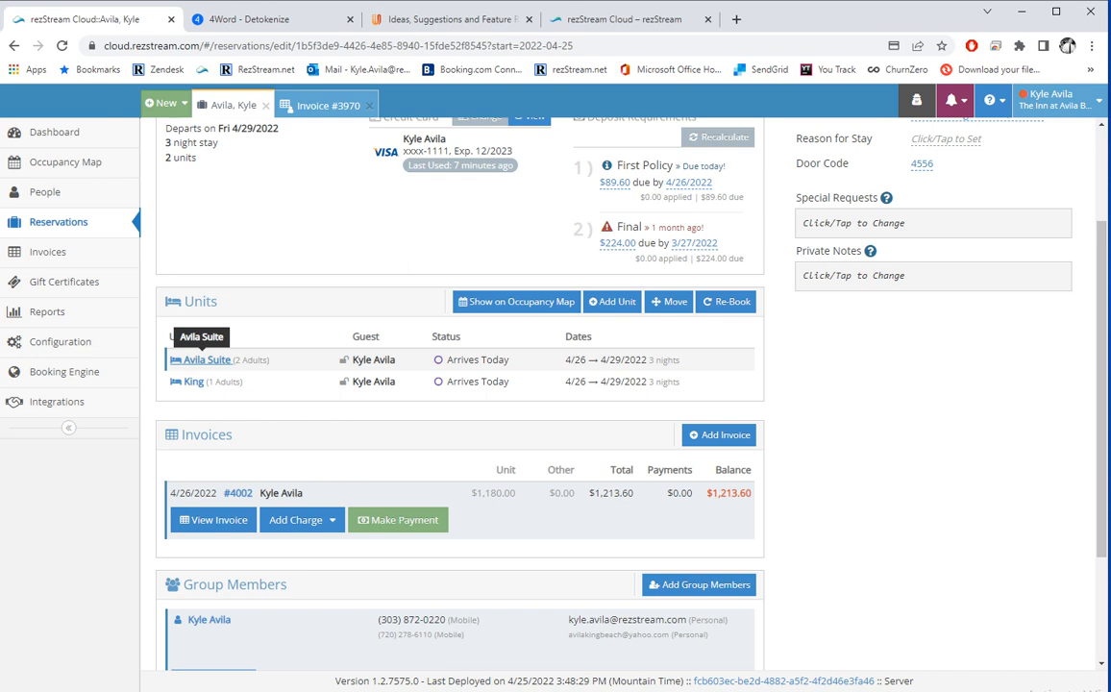
{"action": "left_click", "coordinate": [207, 360]}
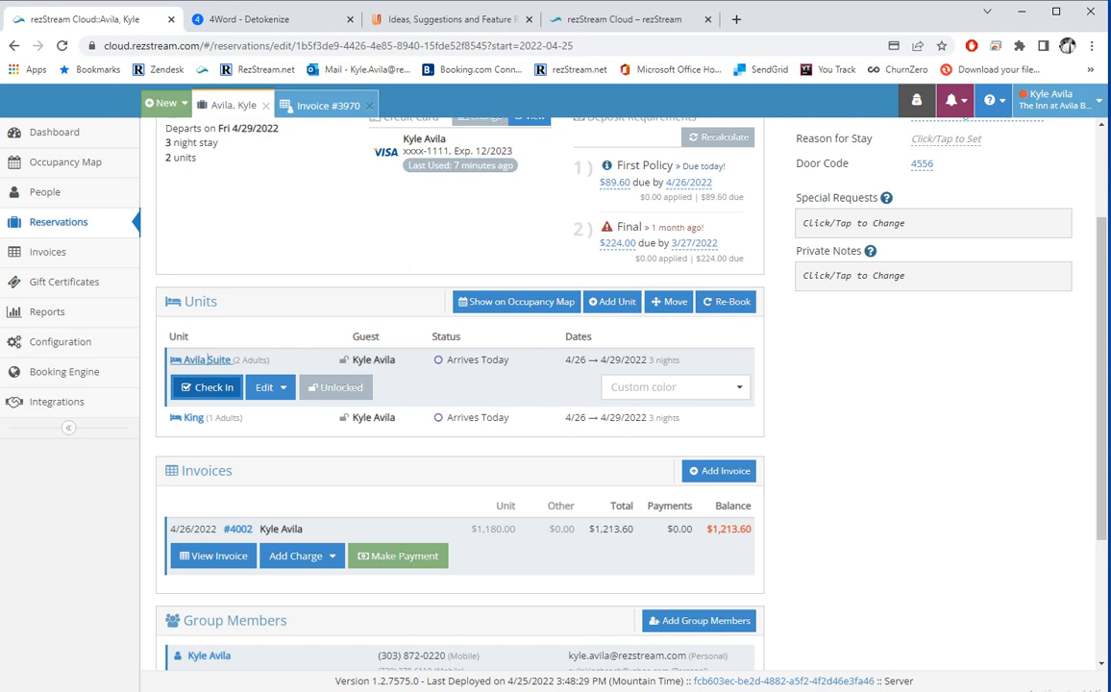
{"action": "left_click", "coordinate": [208, 386]}
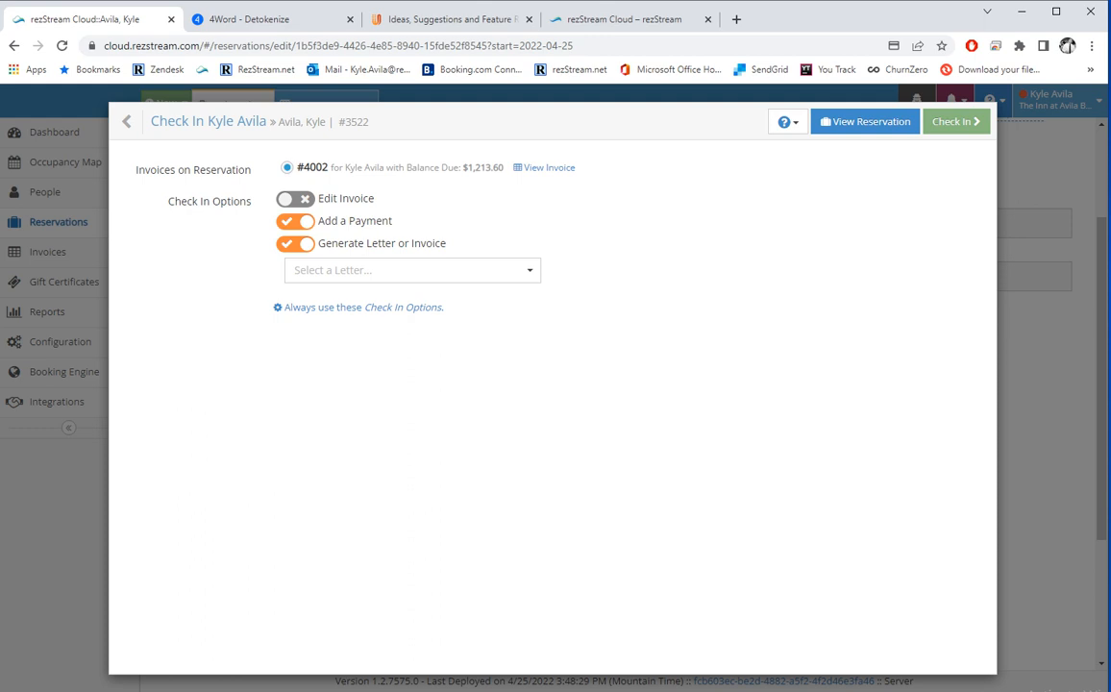
{"action": "left_click", "coordinate": [412, 270]}
{"action": "key", "text": "Escape"}
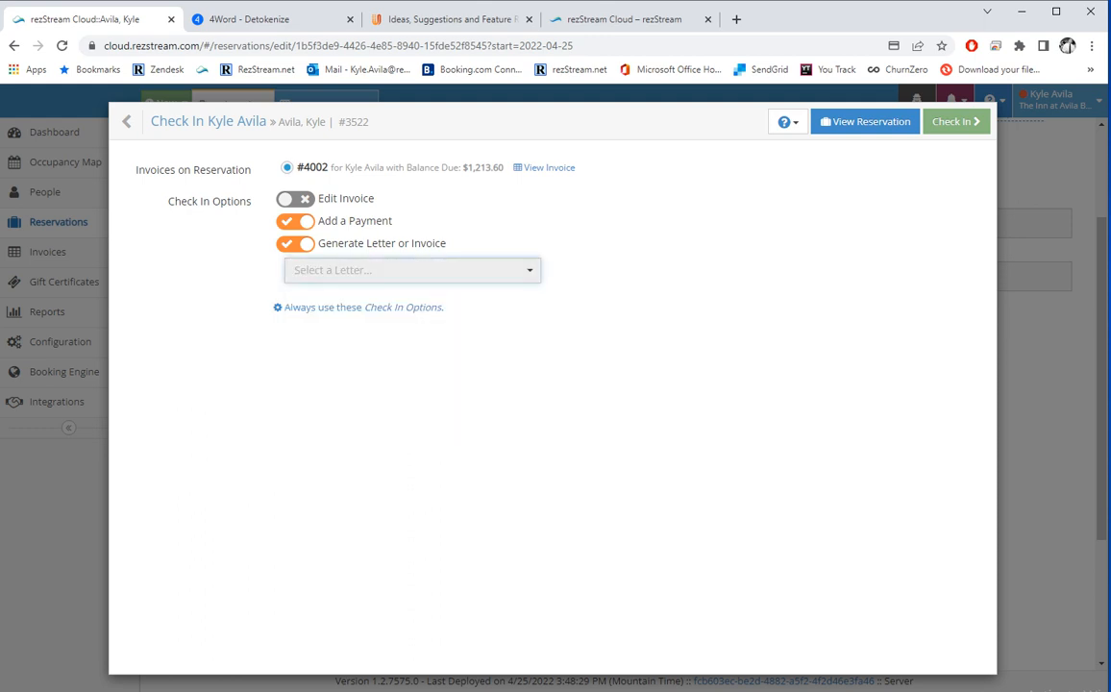
{"action": "left_click", "coordinate": [295, 221]}
{"action": "left_click", "coordinate": [295, 244]}
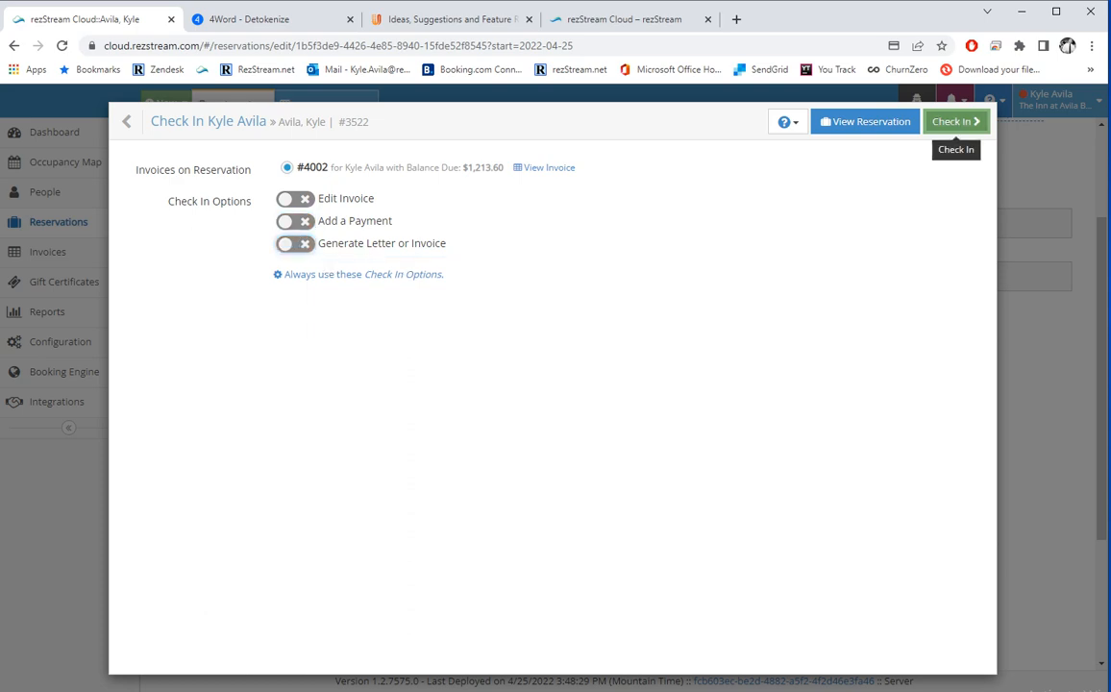
{"action": "left_click", "coordinate": [955, 121]}
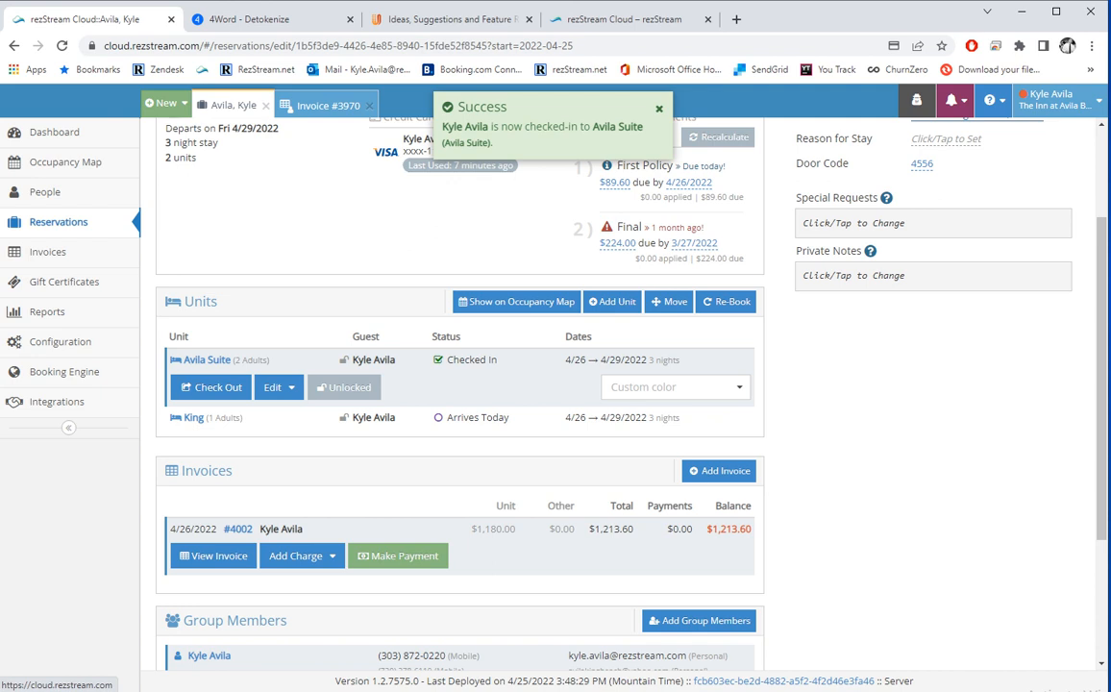
Cancel out of Avila Suite check-out, then bring up and step through its Edit options.
{"action": "left_click", "coordinate": [211, 387]}
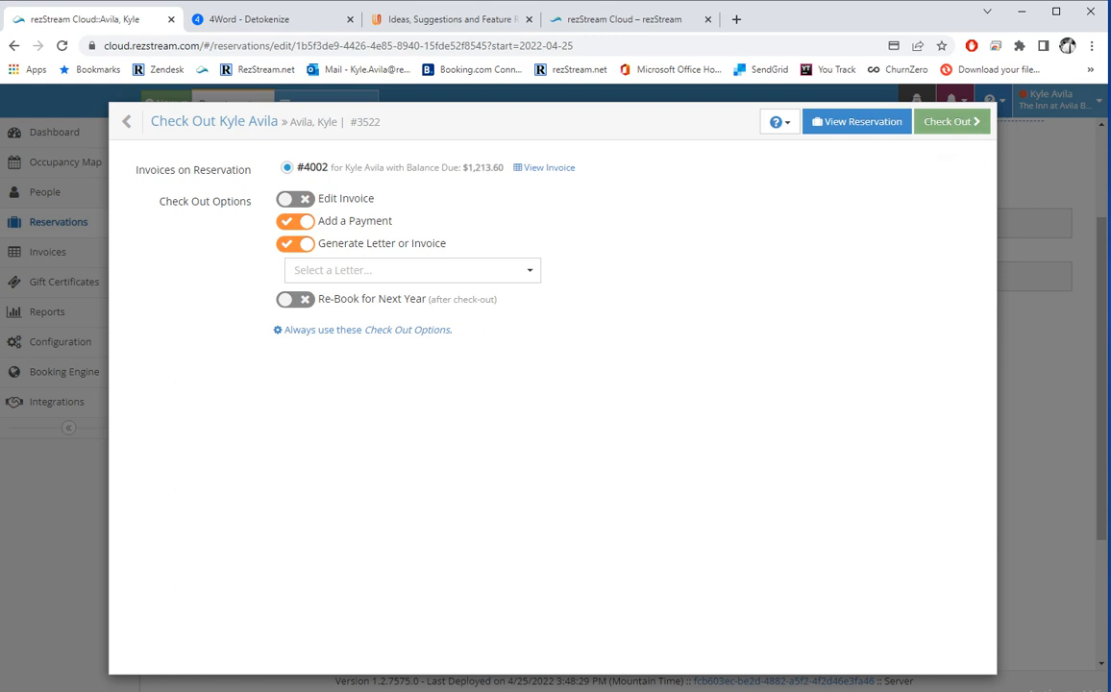
{"action": "left_click", "coordinate": [949, 121]}
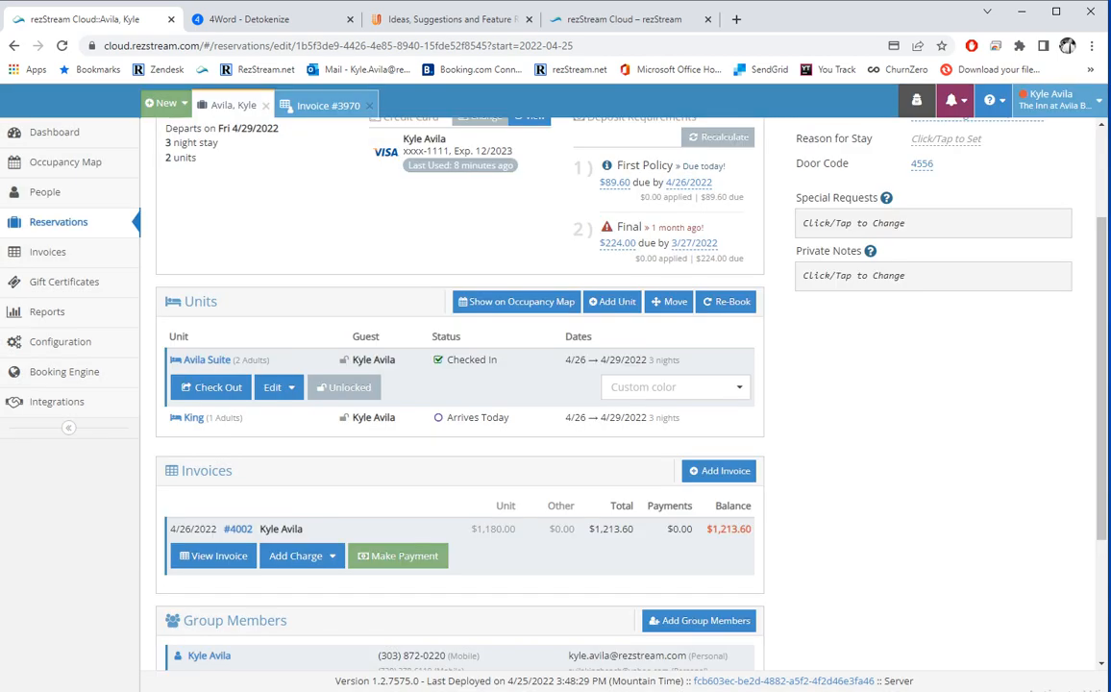
{"action": "key", "text": "Tab"}
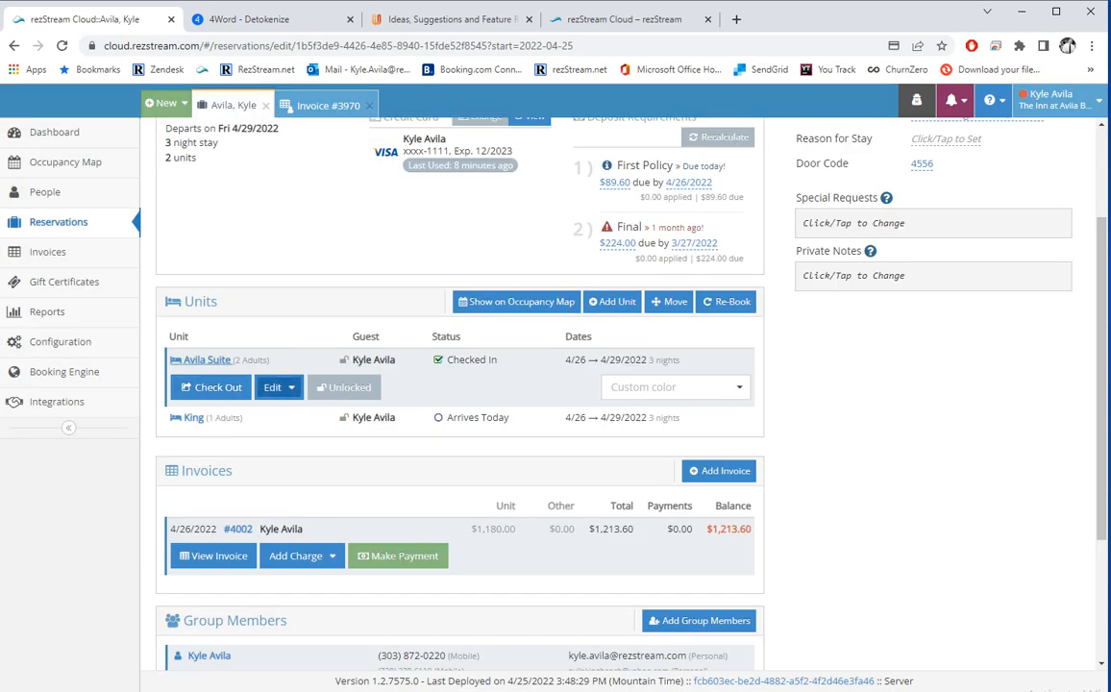
{"action": "key", "text": "Return"}
{"action": "key", "text": "Down"}
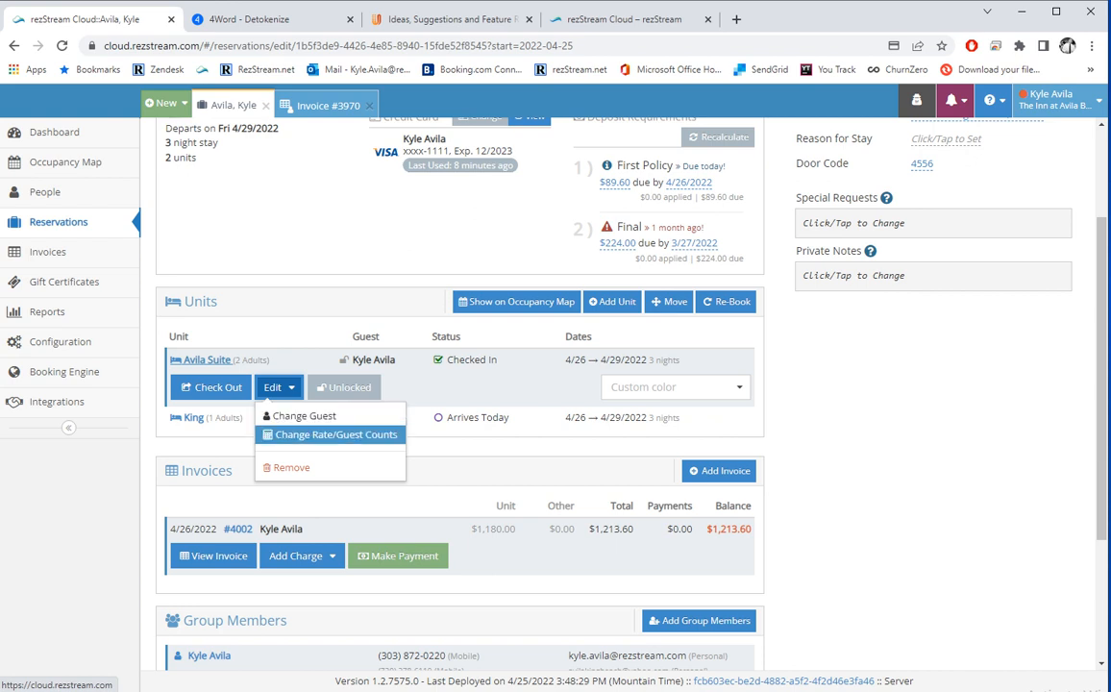
{"action": "left_click", "coordinate": [335, 434]}
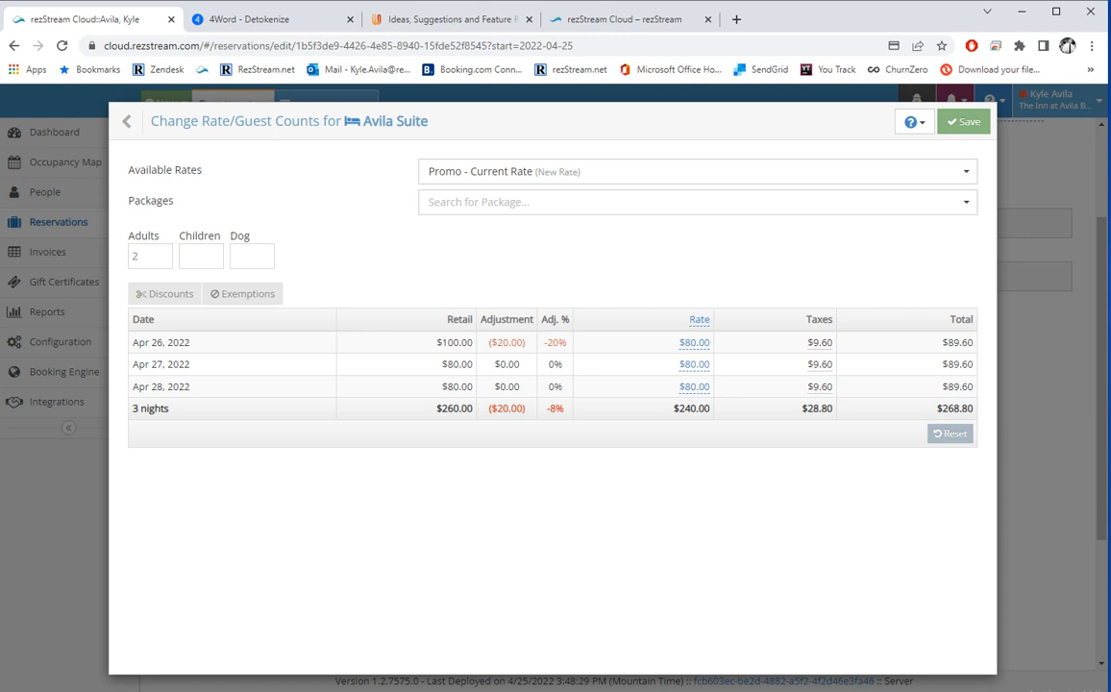
{"action": "left_click", "coordinate": [697, 171]}
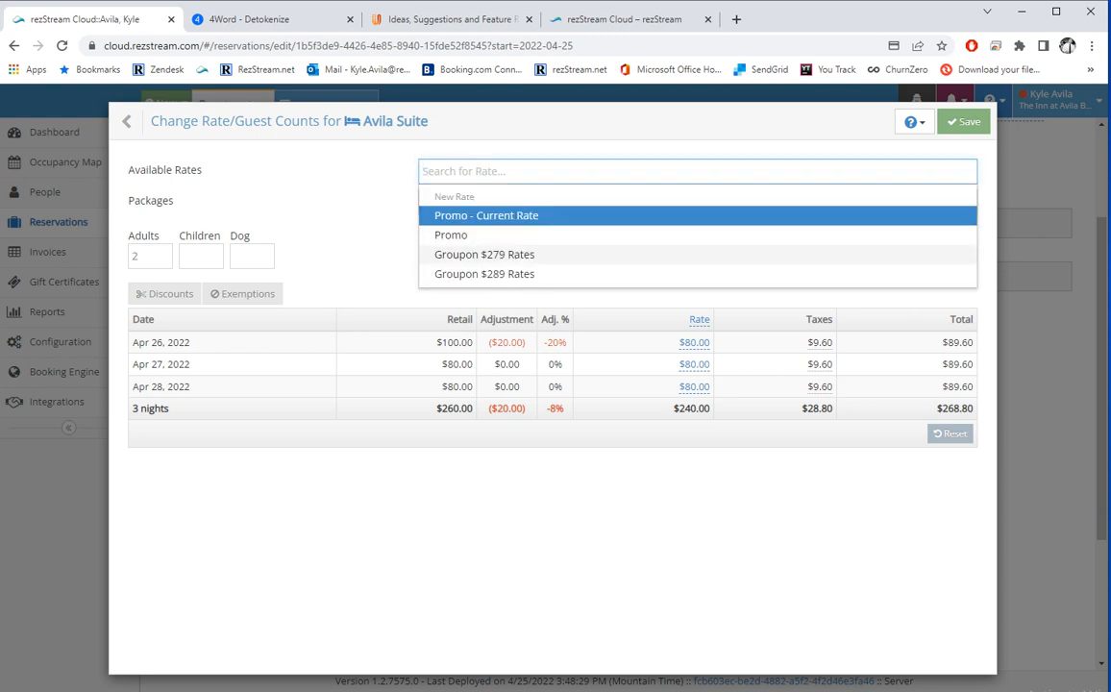
{"action": "left_click", "coordinate": [331, 260]}
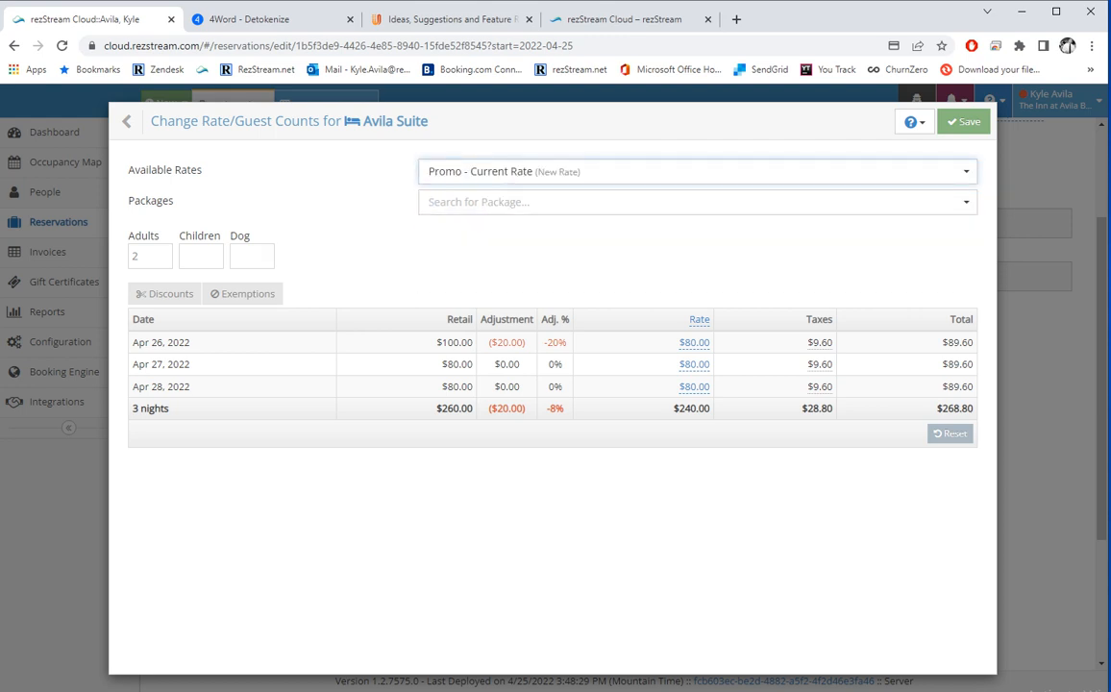
{"action": "left_click", "coordinate": [697, 202]}
{"action": "left_click_drag", "start_coordinate": [174, 201], "coordinate": [128, 201]}
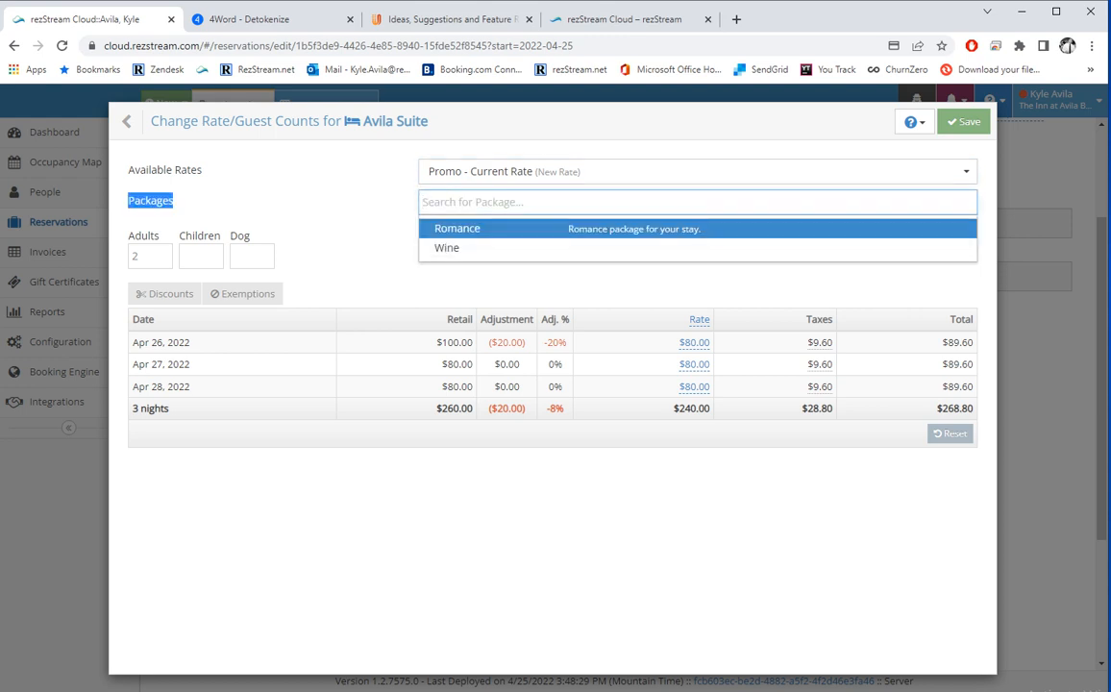
{"action": "left_click", "coordinate": [331, 259]}
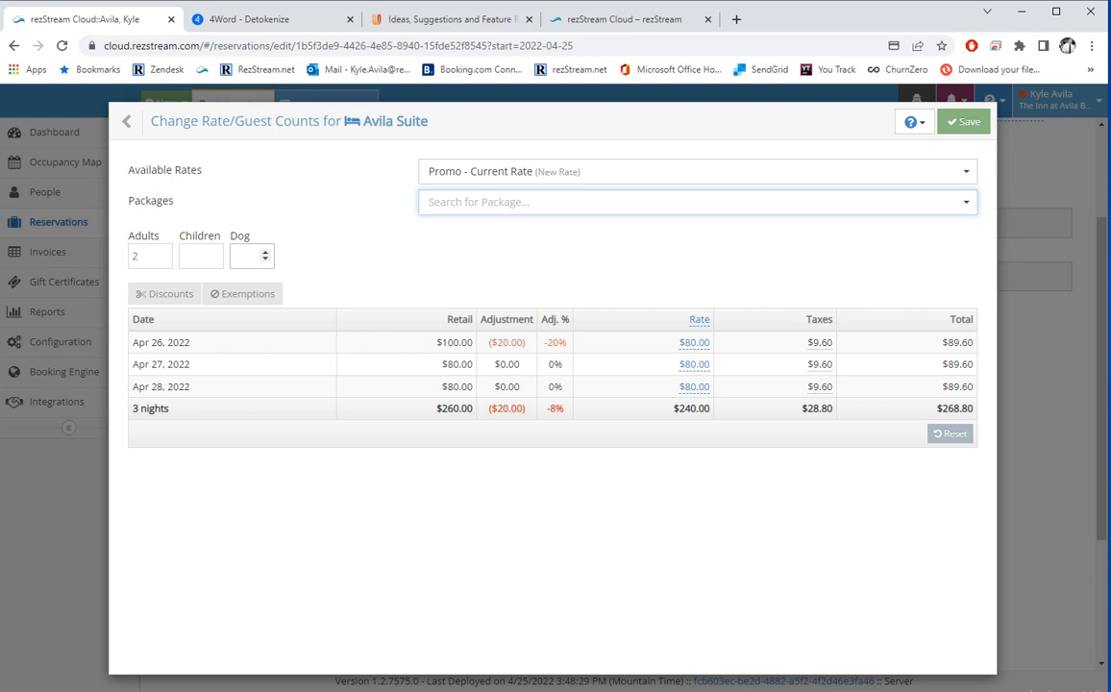
{"action": "left_click", "coordinate": [165, 293]}
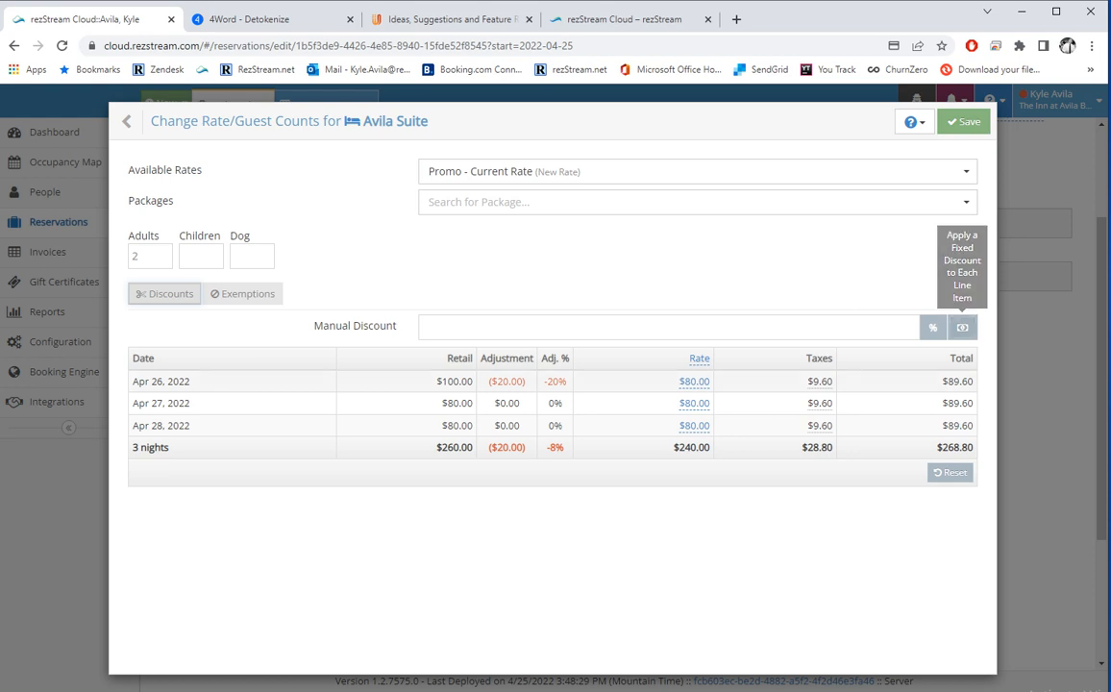
{"action": "left_click", "coordinate": [243, 294]}
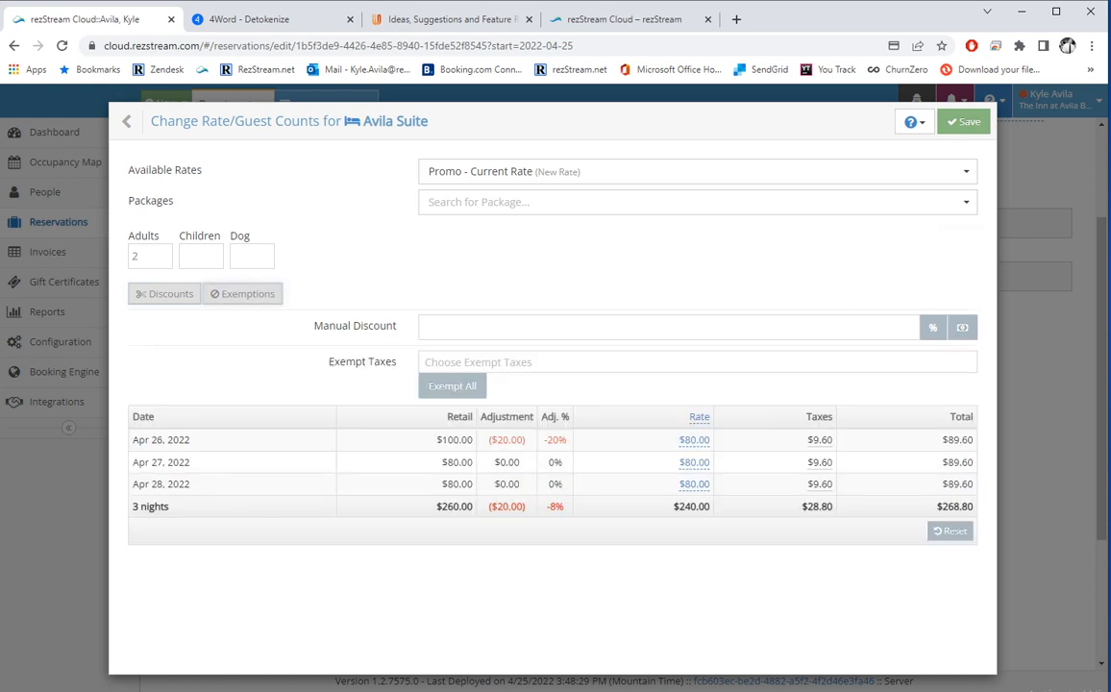
{"action": "left_click", "coordinate": [576, 363]}
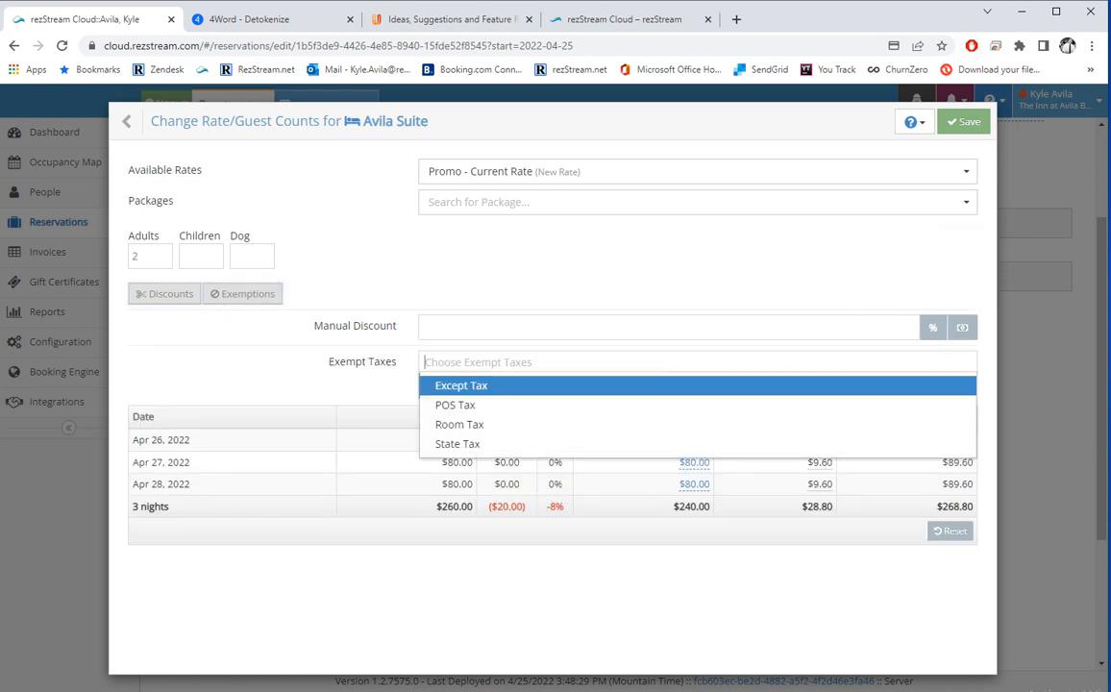
{"action": "left_click", "coordinate": [129, 318]}
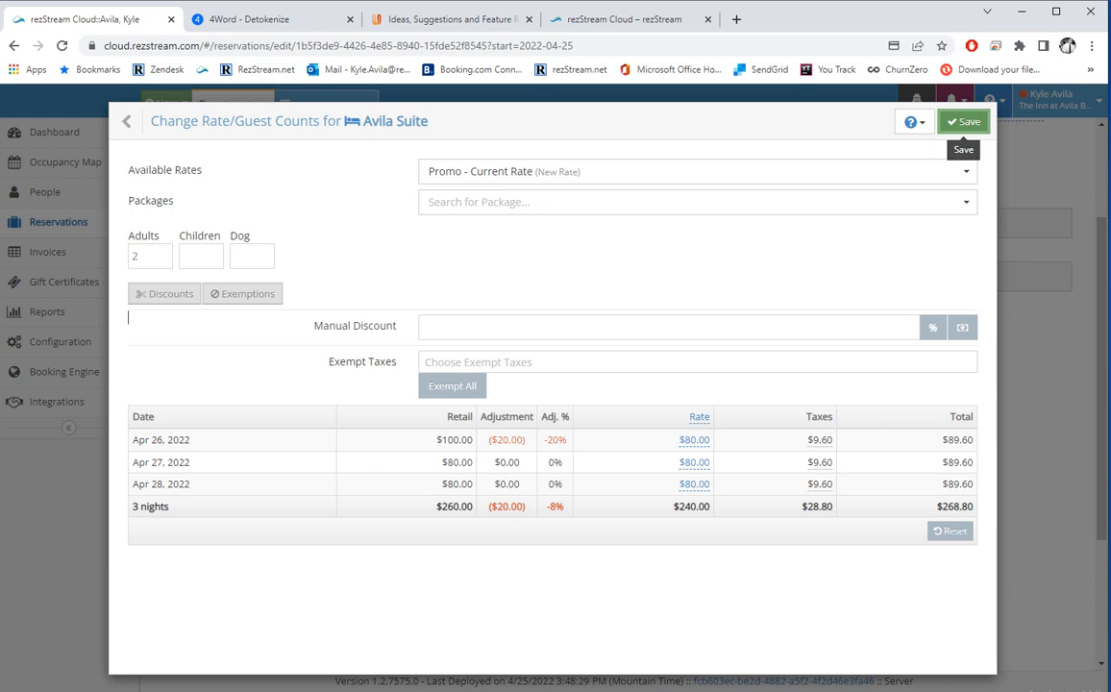
{"action": "left_click", "coordinate": [144, 122]}
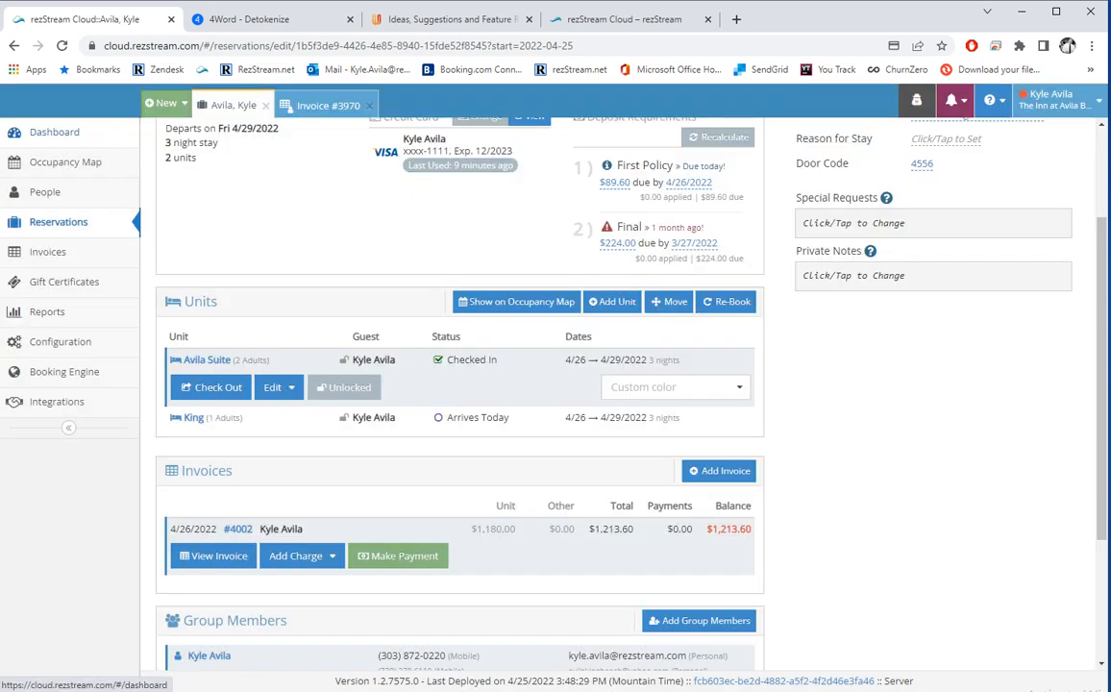
{"action": "left_click", "coordinate": [277, 388]}
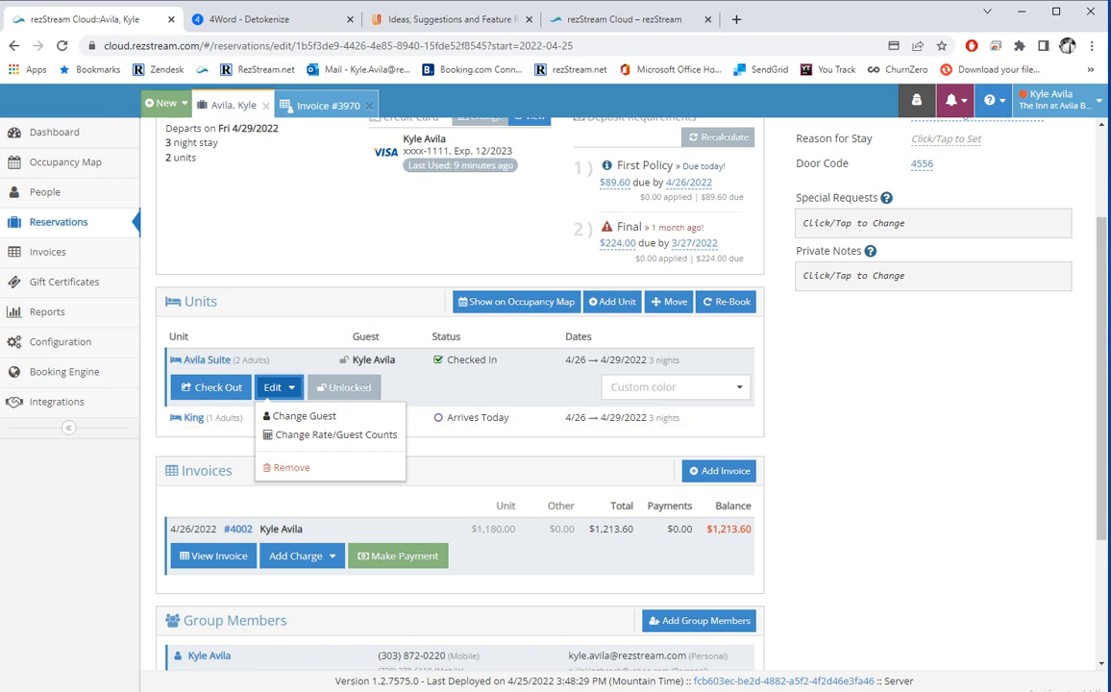
Remove the King unit from reservation #3522 and view the Avila Suite stay on the Occupancy Map.
{"action": "key", "text": "Escape"}
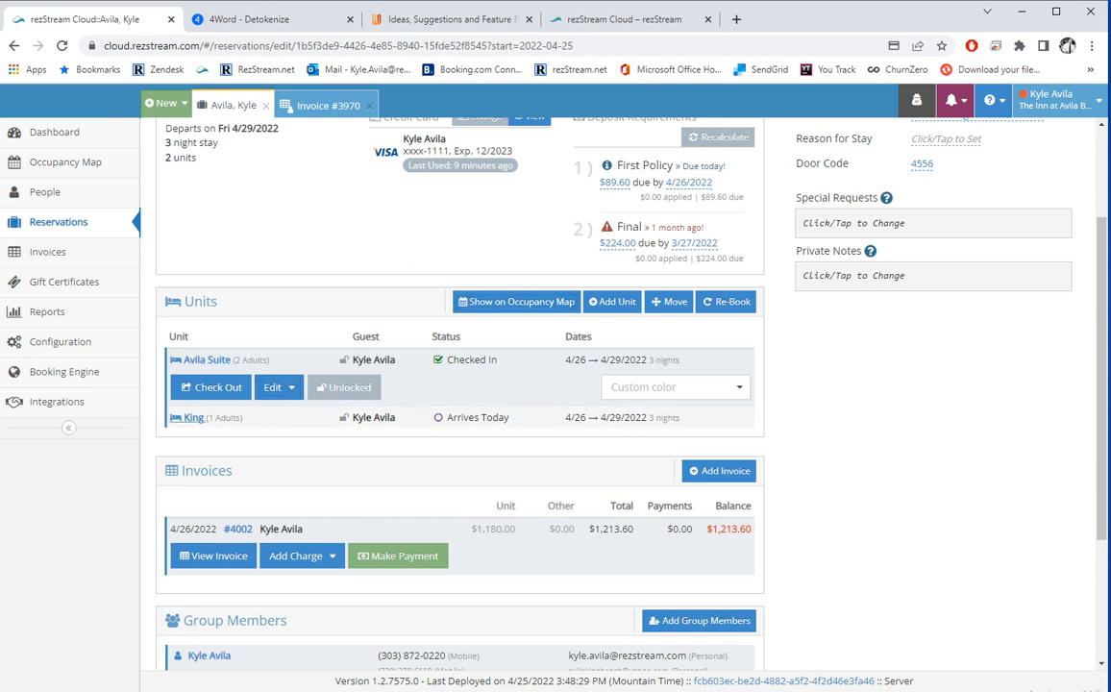
{"action": "left_click", "coordinate": [195, 417]}
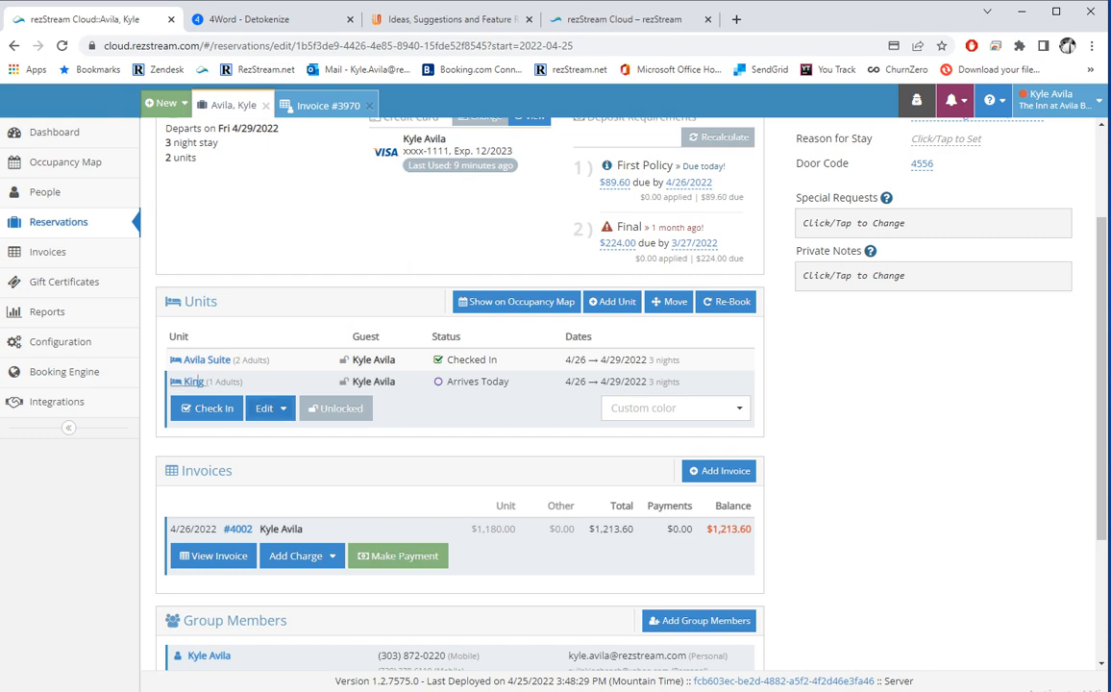
{"action": "left_click", "coordinate": [270, 408]}
{"action": "left_click", "coordinate": [281, 486]}
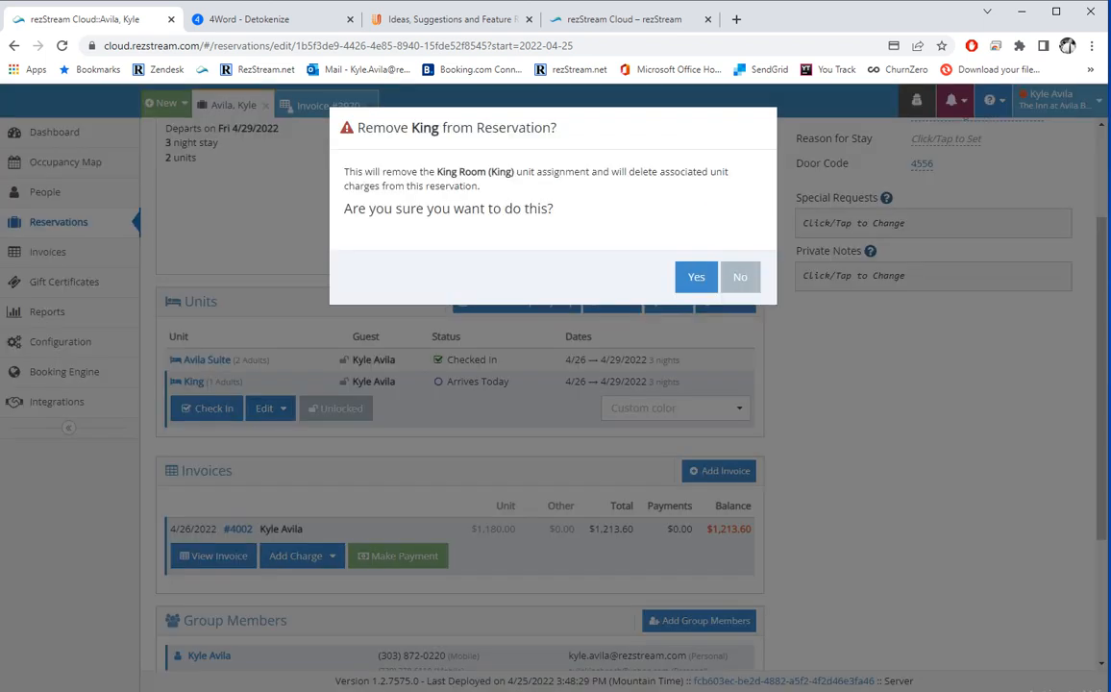
{"action": "left_click", "coordinate": [696, 277]}
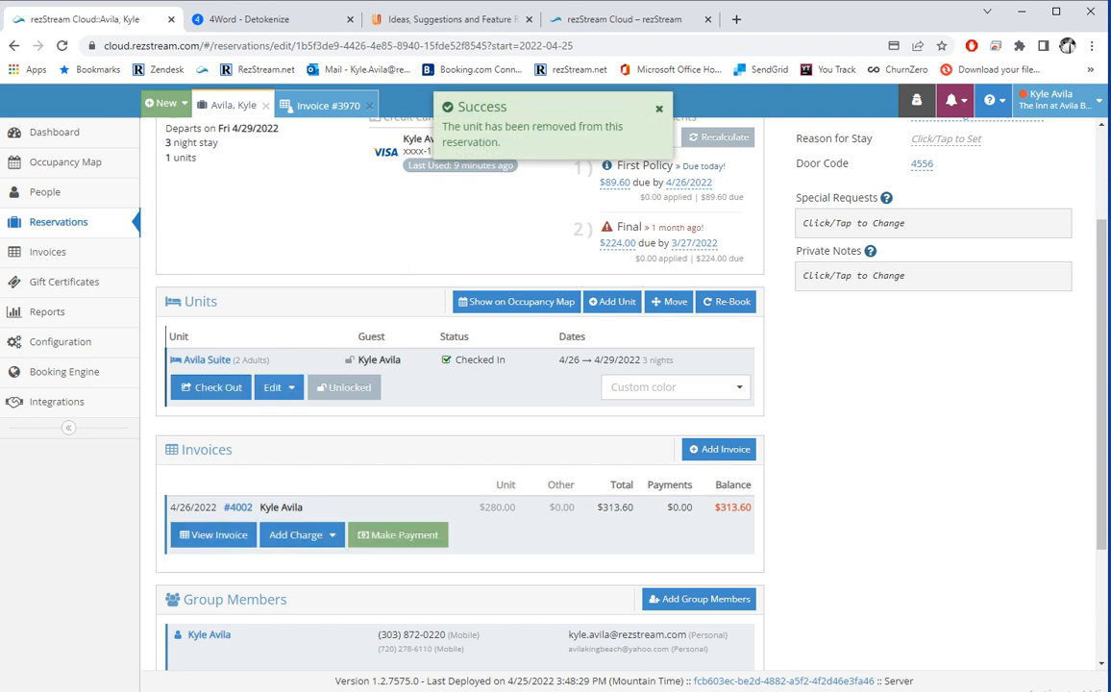
{"action": "left_click", "coordinate": [516, 301]}
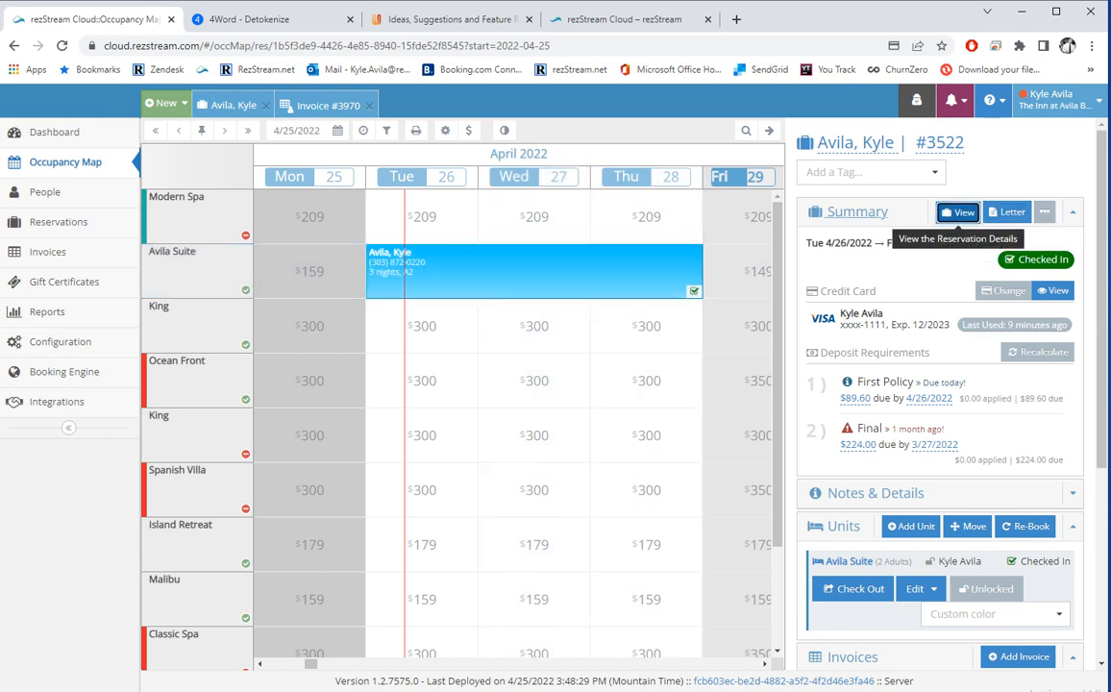
In the full reservation details, lock then unlock the Avila Suite stay and dismiss custom colours.
{"action": "left_click", "coordinate": [958, 211]}
{"action": "scroll", "coordinate": [552, 404], "scroll_direction": "down", "scroll_amount": 1}
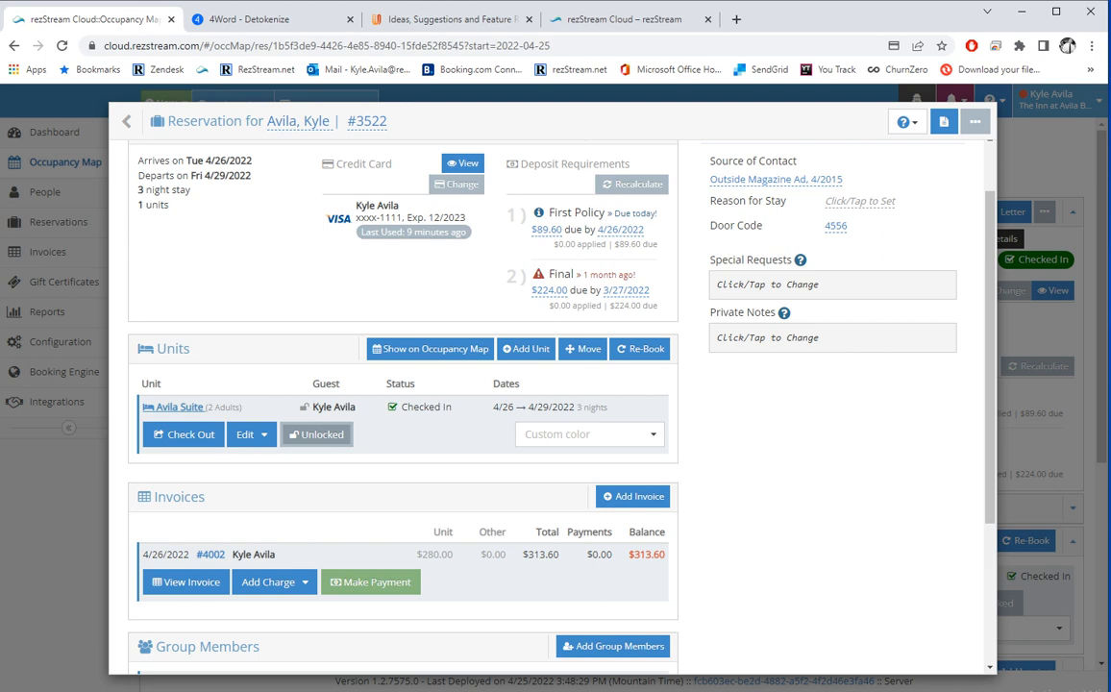
{"action": "left_click", "coordinate": [317, 434]}
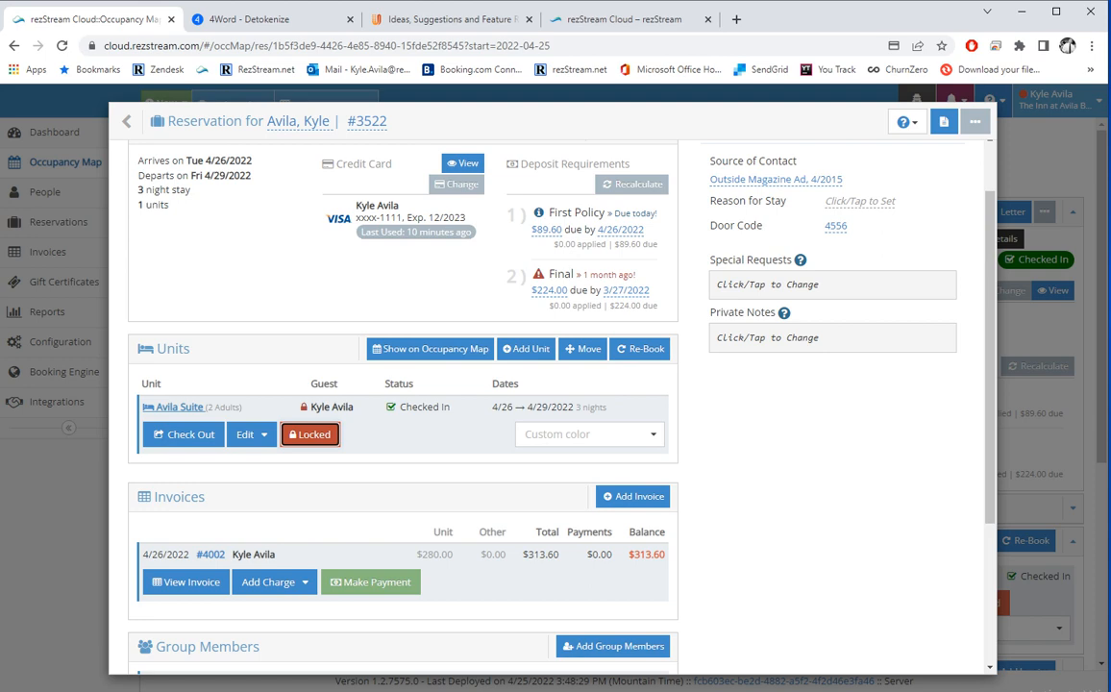
{"action": "left_click", "coordinate": [310, 434]}
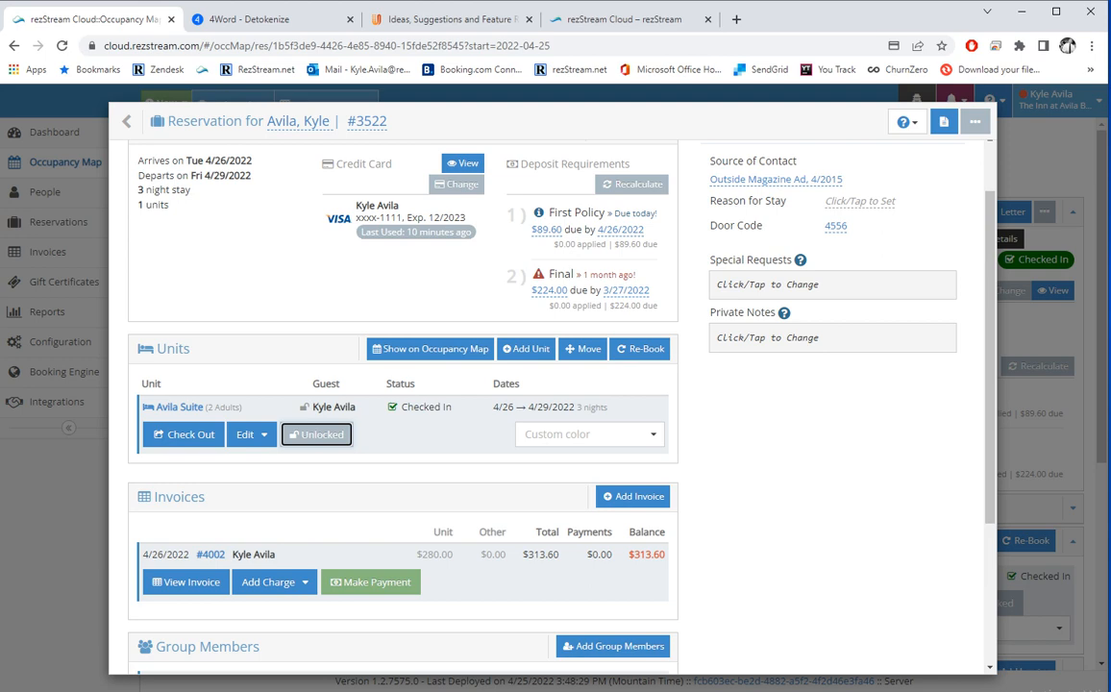
{"action": "left_click", "coordinate": [590, 434]}
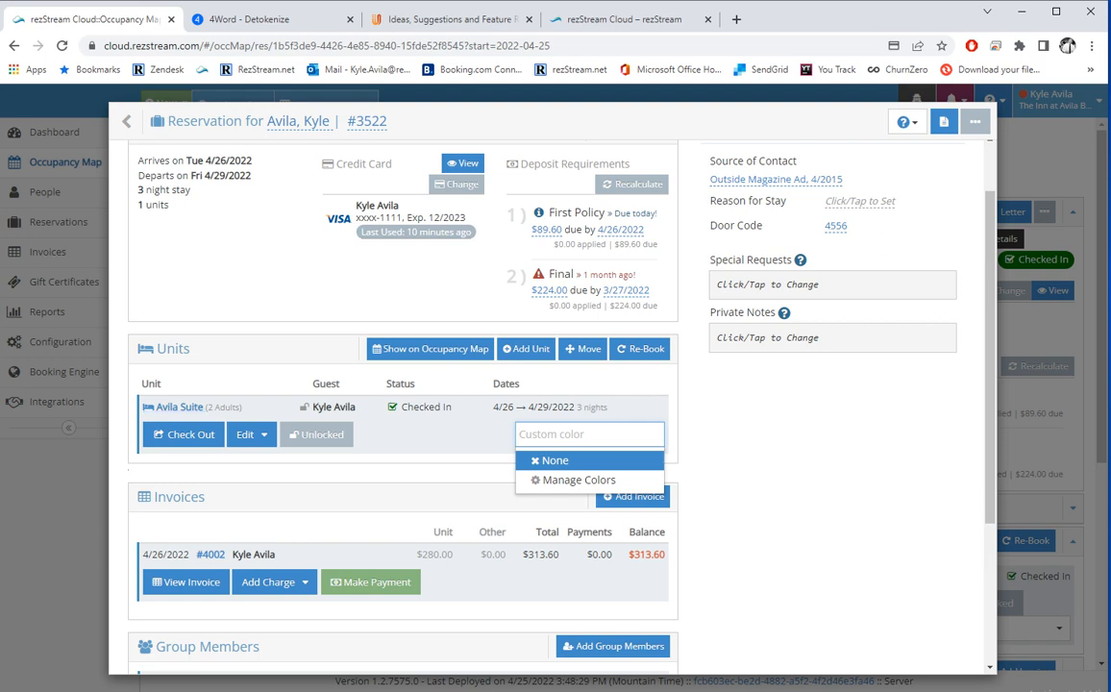
{"action": "key", "text": "Escape"}
Open the reservation's Invoice #4002 showing $313.60 due.
{"action": "scroll", "coordinate": [548, 403], "scroll_direction": "down", "scroll_amount": 1}
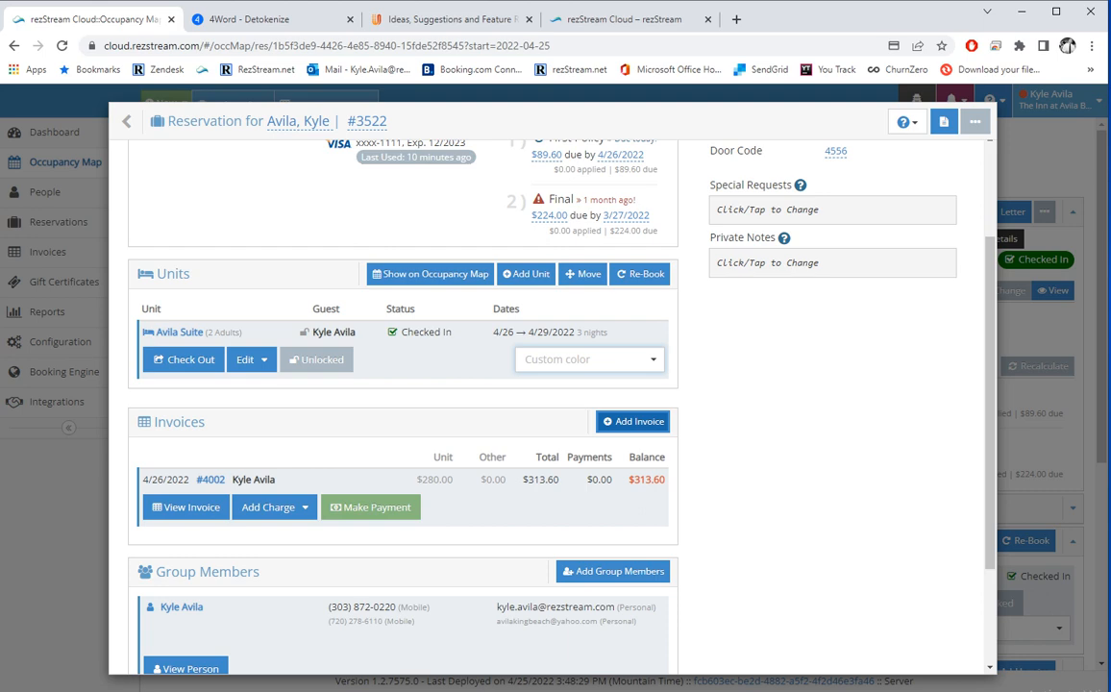
{"action": "scroll", "coordinate": [404, 384], "scroll_direction": "down", "scroll_amount": 3}
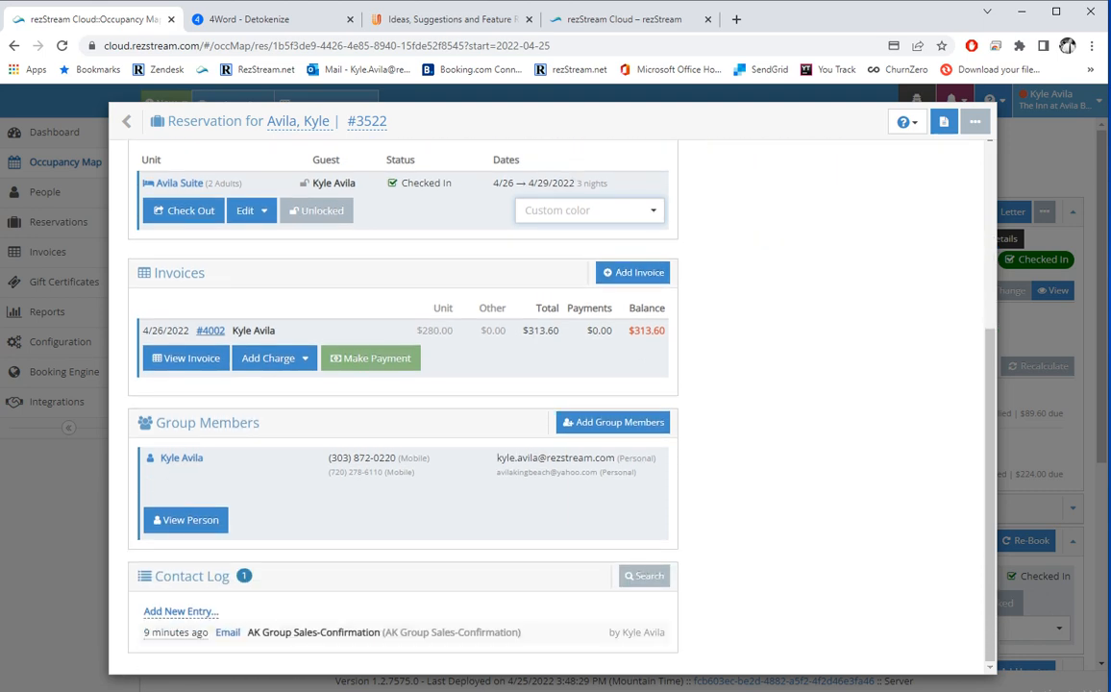
{"action": "left_click", "coordinate": [187, 357]}
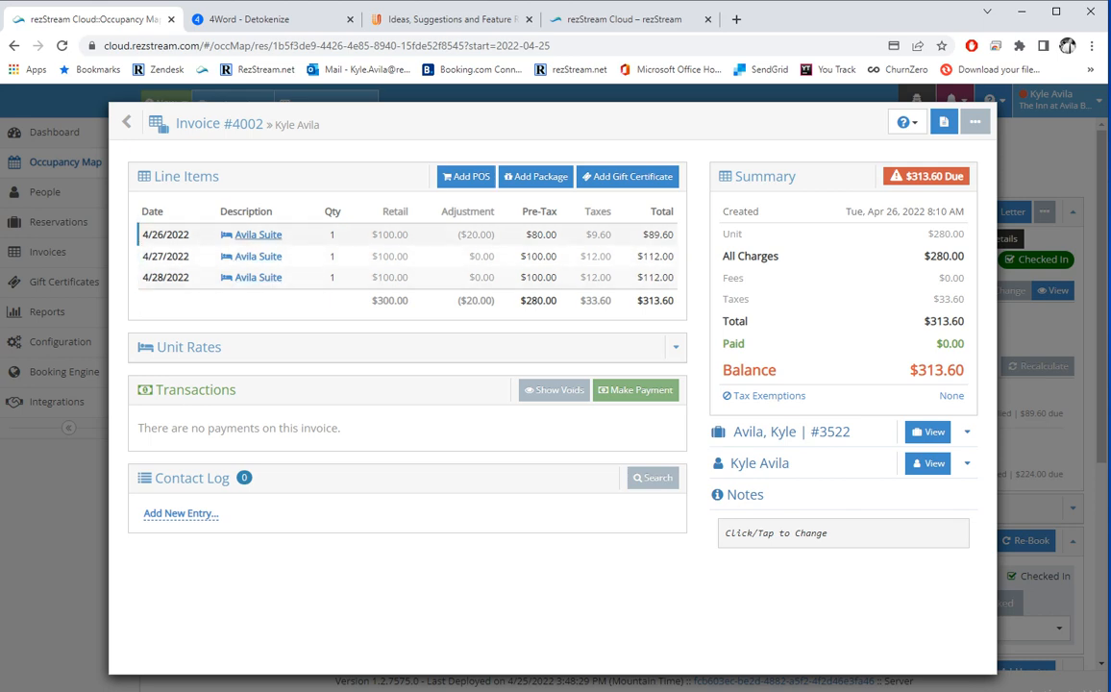
Leave the 4/26 Avila Suite line's $80.00 price unchanged and bring up the Add POS Item form.
{"action": "left_click", "coordinate": [257, 235]}
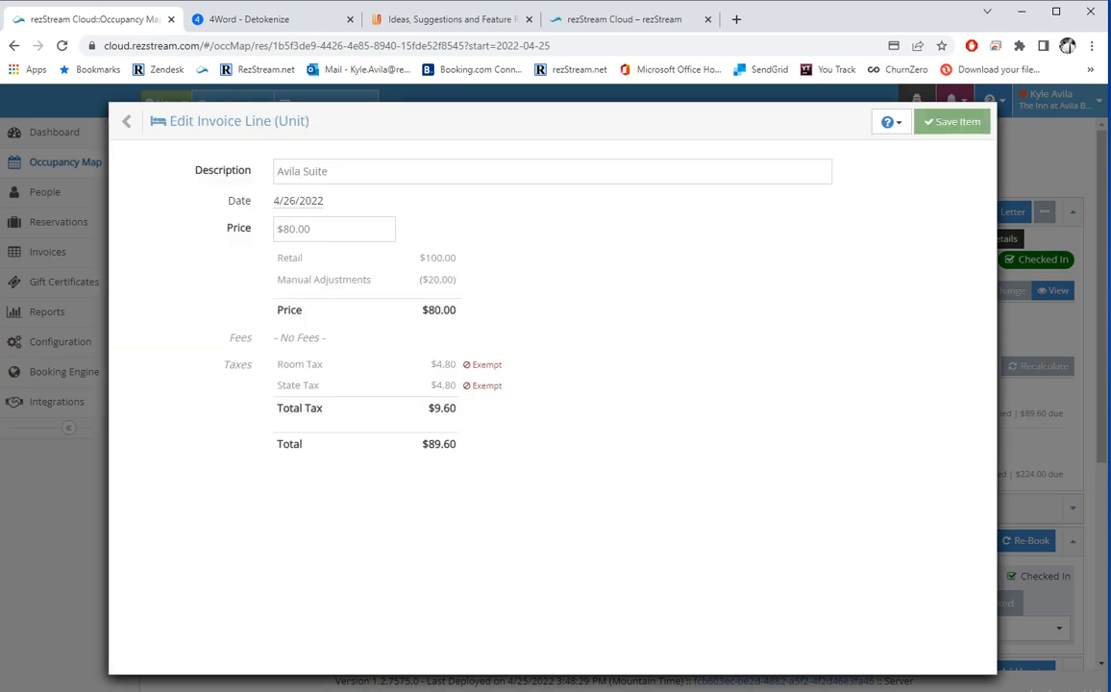
{"action": "left_click", "coordinate": [317, 228]}
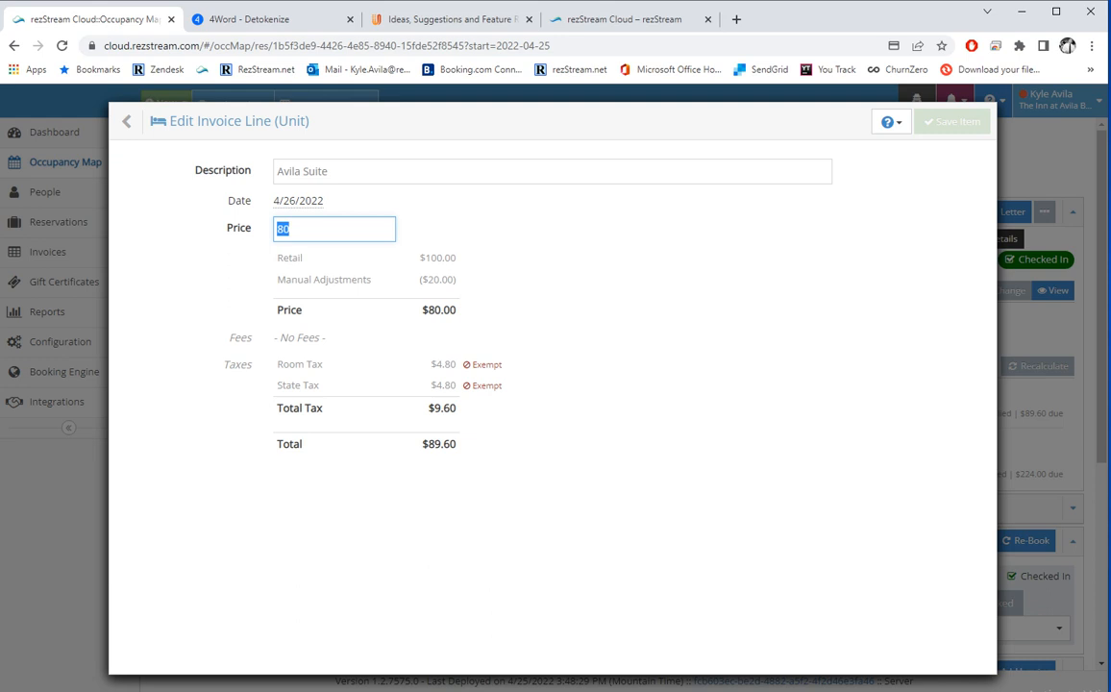
{"action": "left_click", "coordinate": [144, 122]}
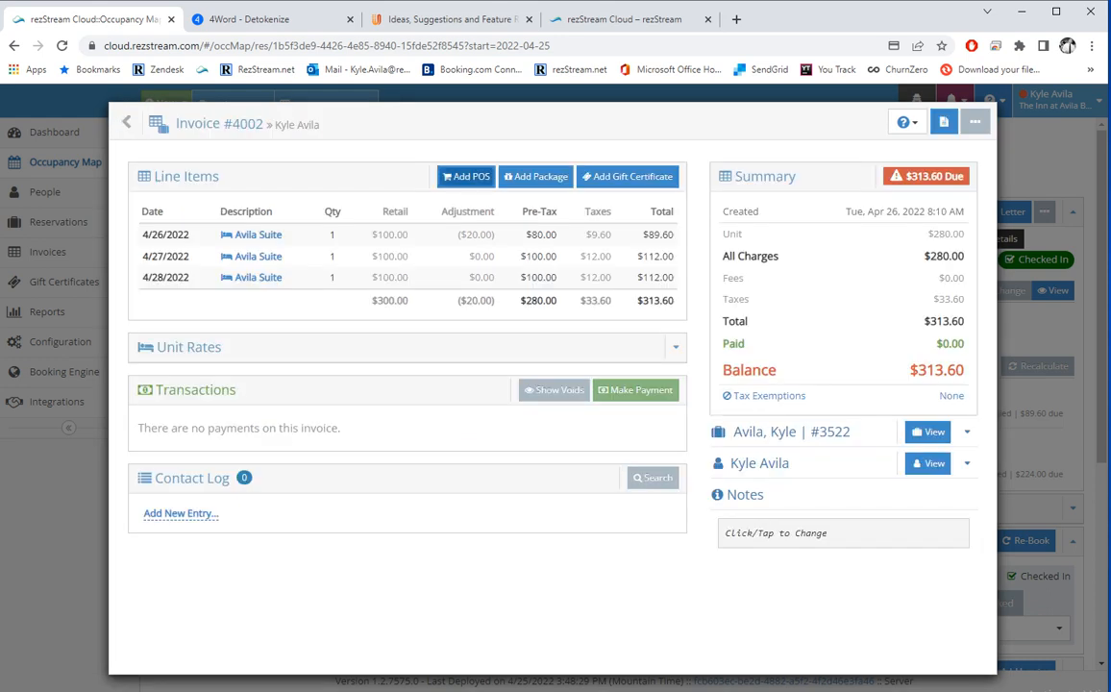
{"action": "left_click", "coordinate": [466, 176]}
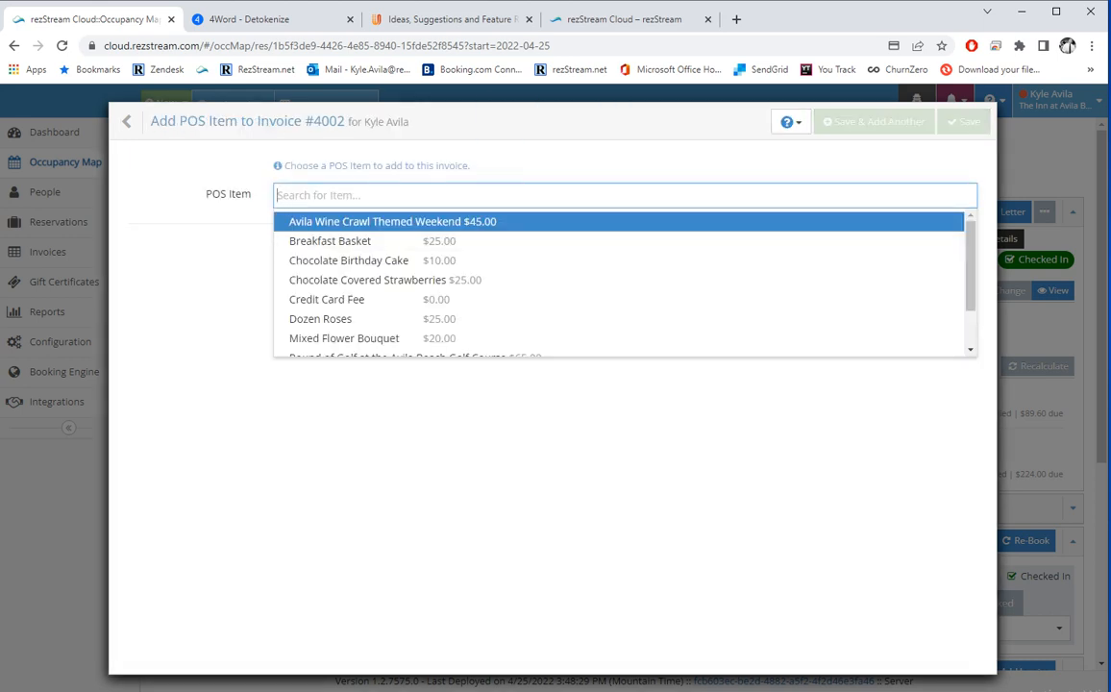
Add the Avila Wine Crawl Themed Weekend item, quantity 1, at $56.35 to Invoice #4002.
{"action": "key", "text": "Return"}
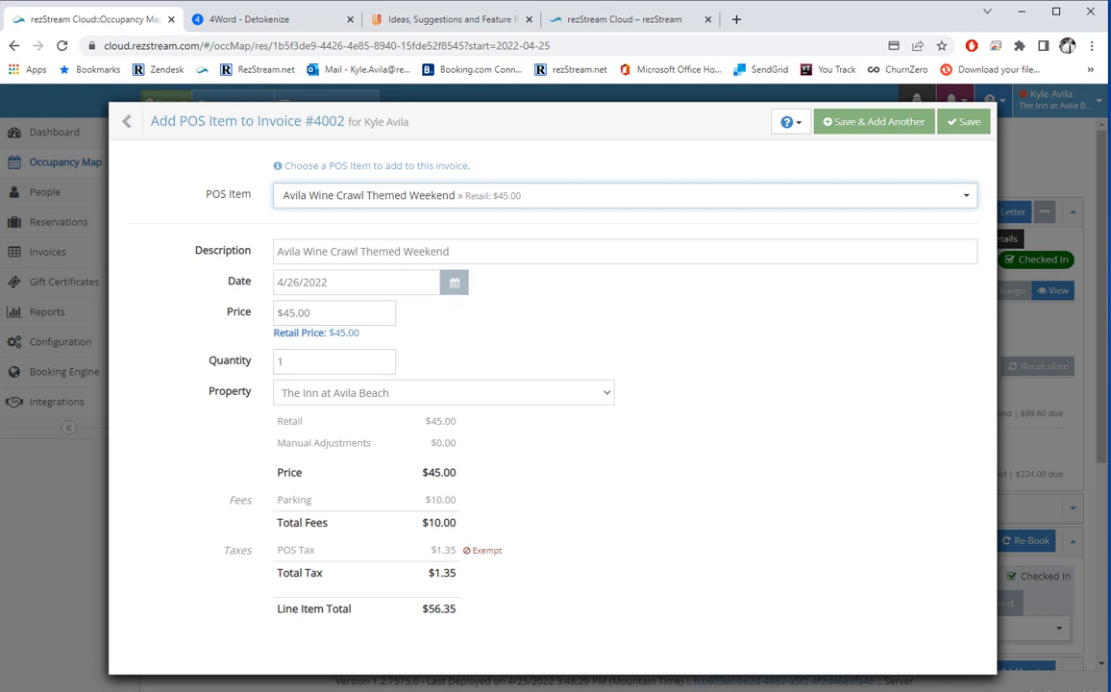
{"action": "left_click", "coordinate": [443, 392]}
{"action": "left_click", "coordinate": [332, 361]}
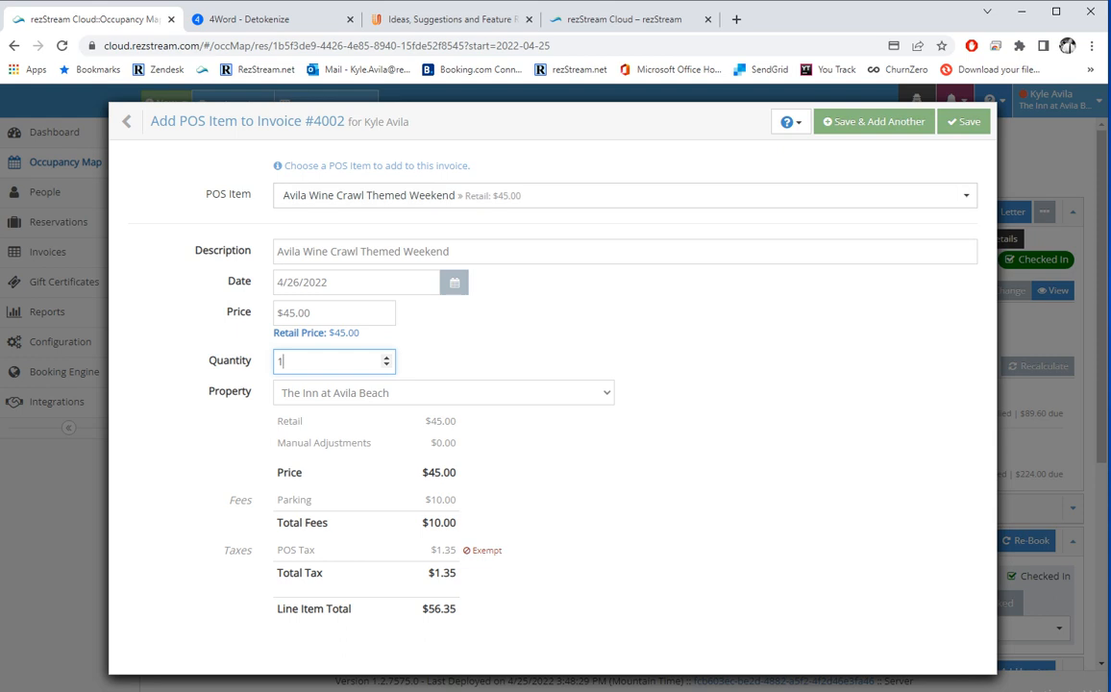
{"action": "left_click", "coordinate": [964, 121]}
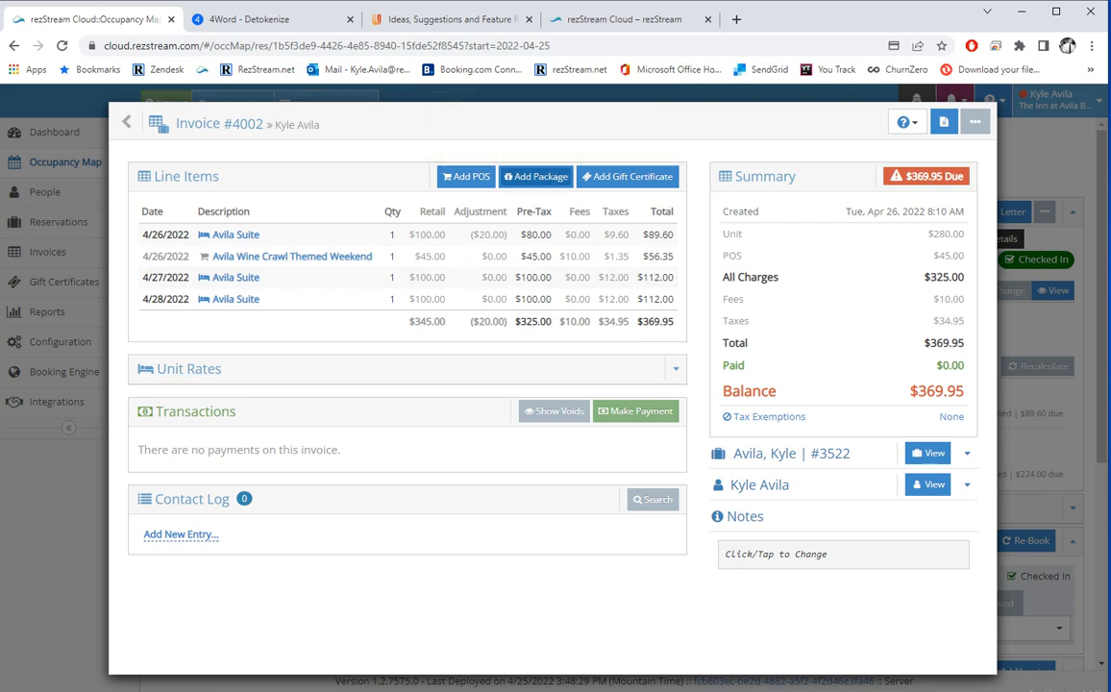
Add the Romance package for 4/26/2022 at $82.40 to Invoice #4002.
{"action": "left_click", "coordinate": [535, 176]}
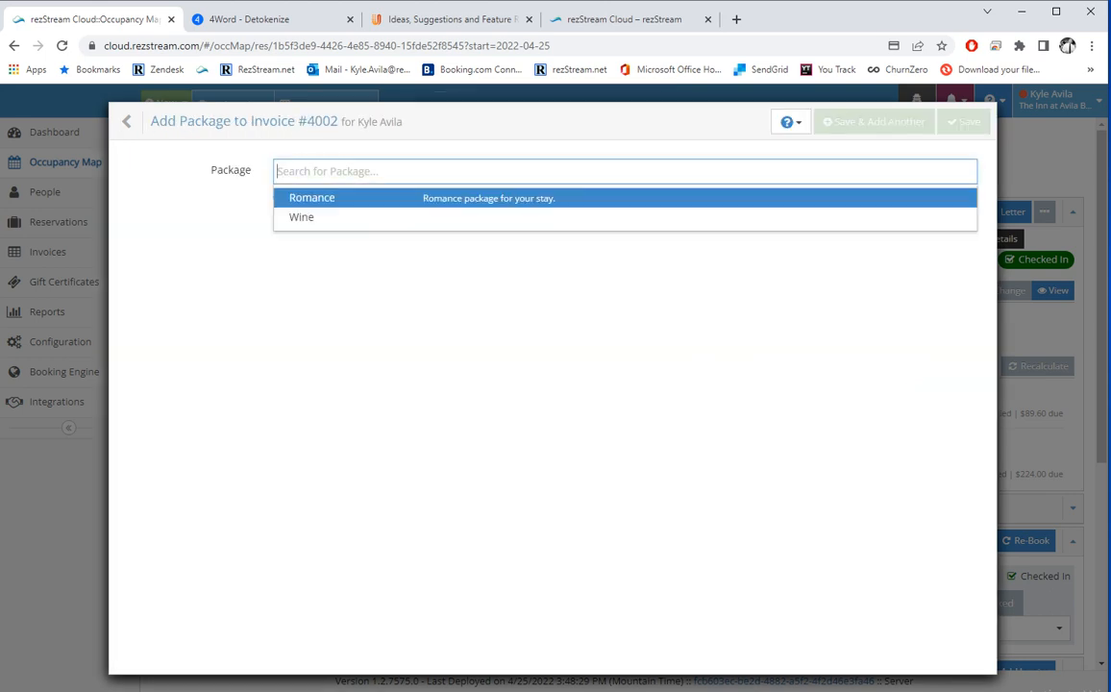
{"action": "key", "text": "Return"}
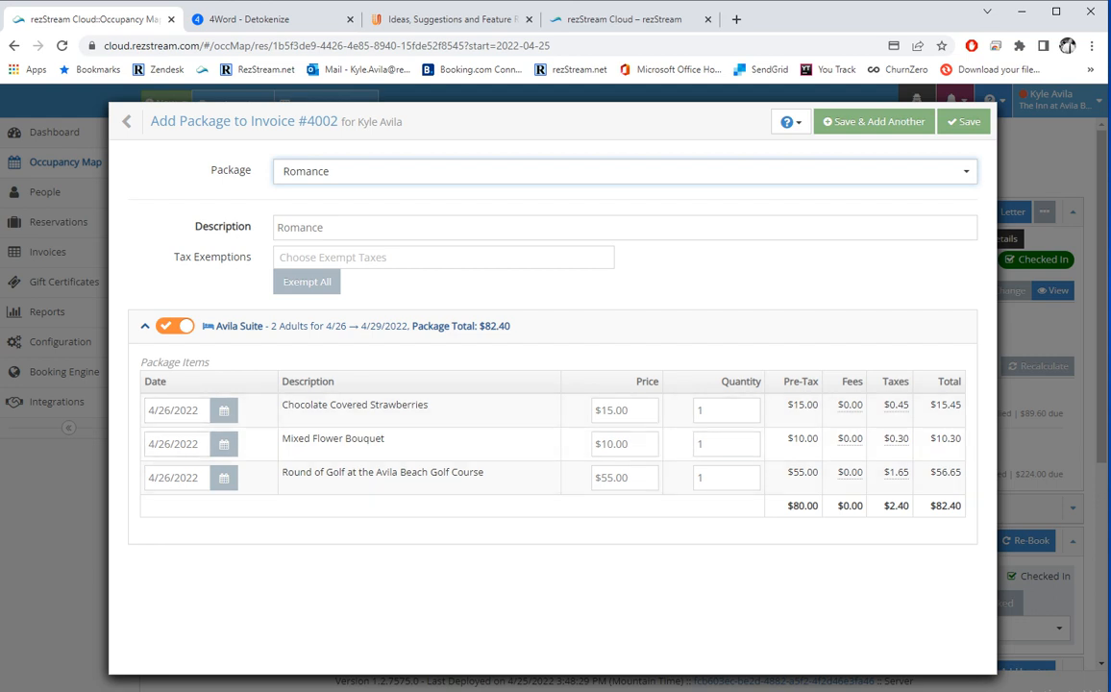
{"action": "left_click", "coordinate": [962, 122]}
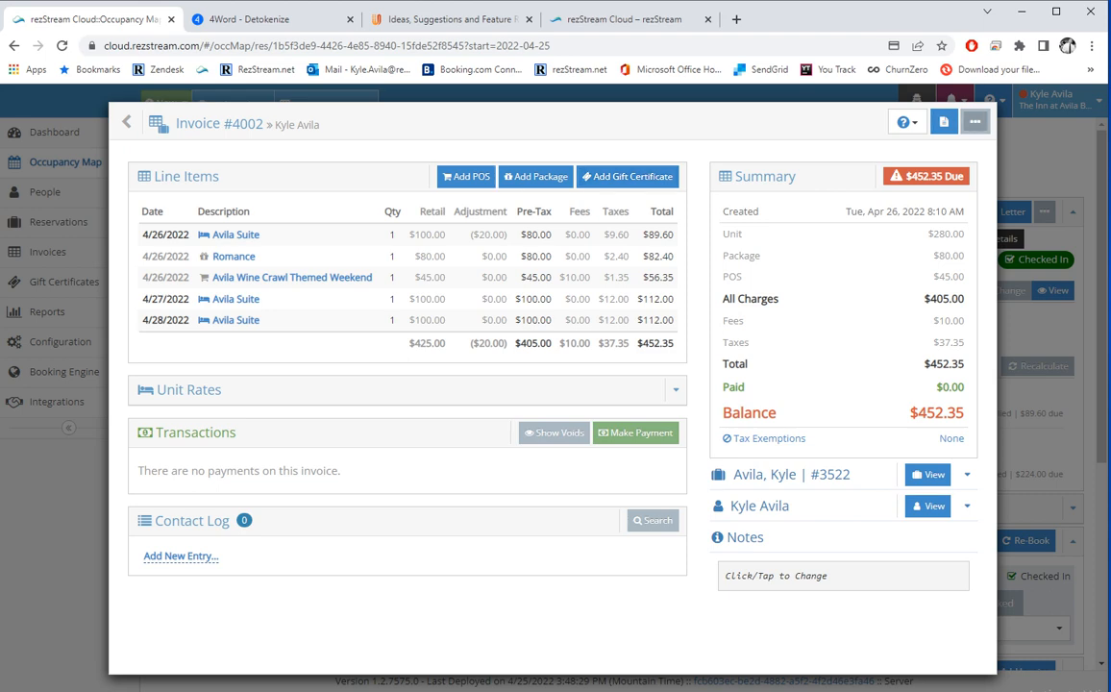
Email Invoice #4002 to the guest as the Brynwood Invoice Test letter, found by searching 'invo'.
{"action": "left_click", "coordinate": [975, 121]}
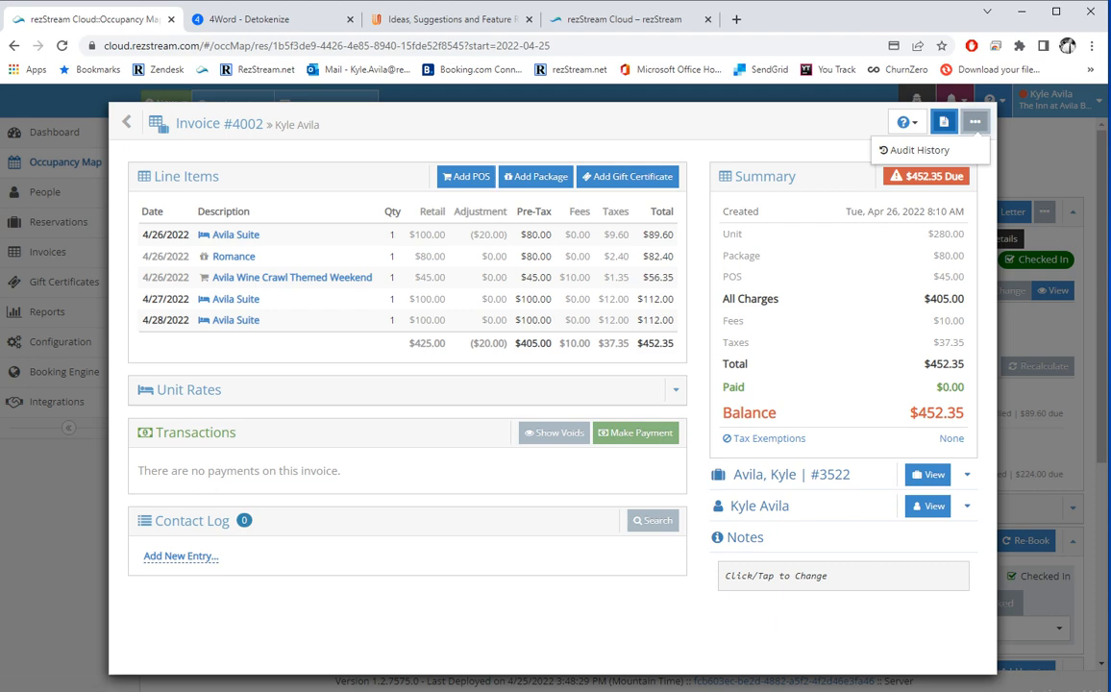
{"action": "left_click", "coordinate": [944, 121]}
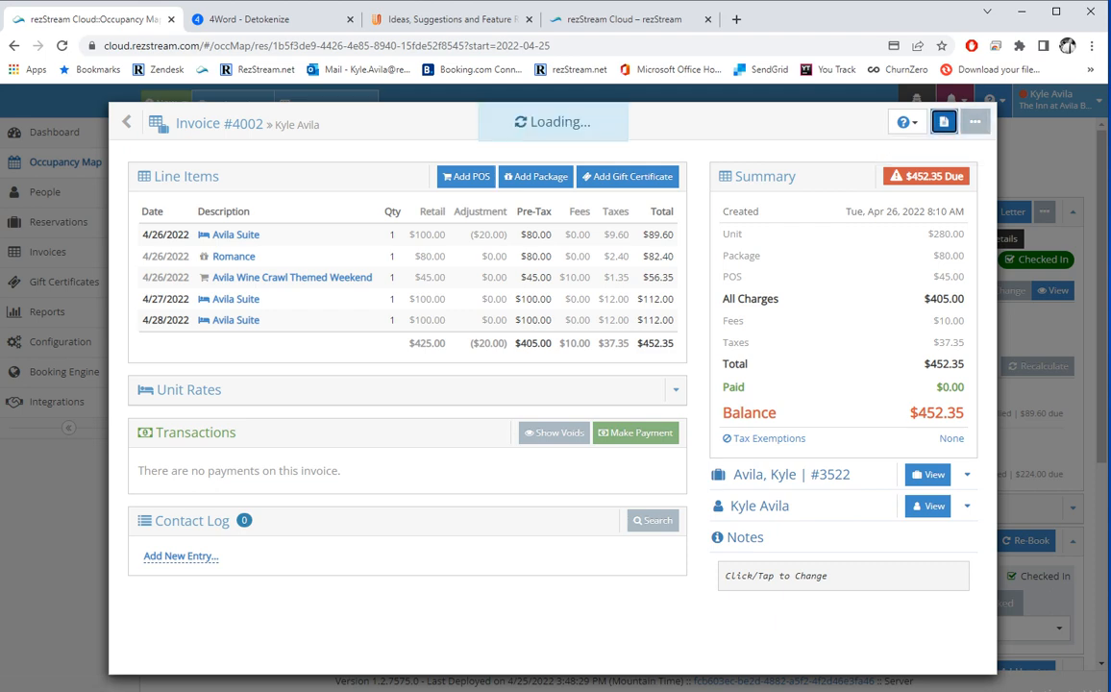
{"action": "left_click", "coordinate": [624, 171]}
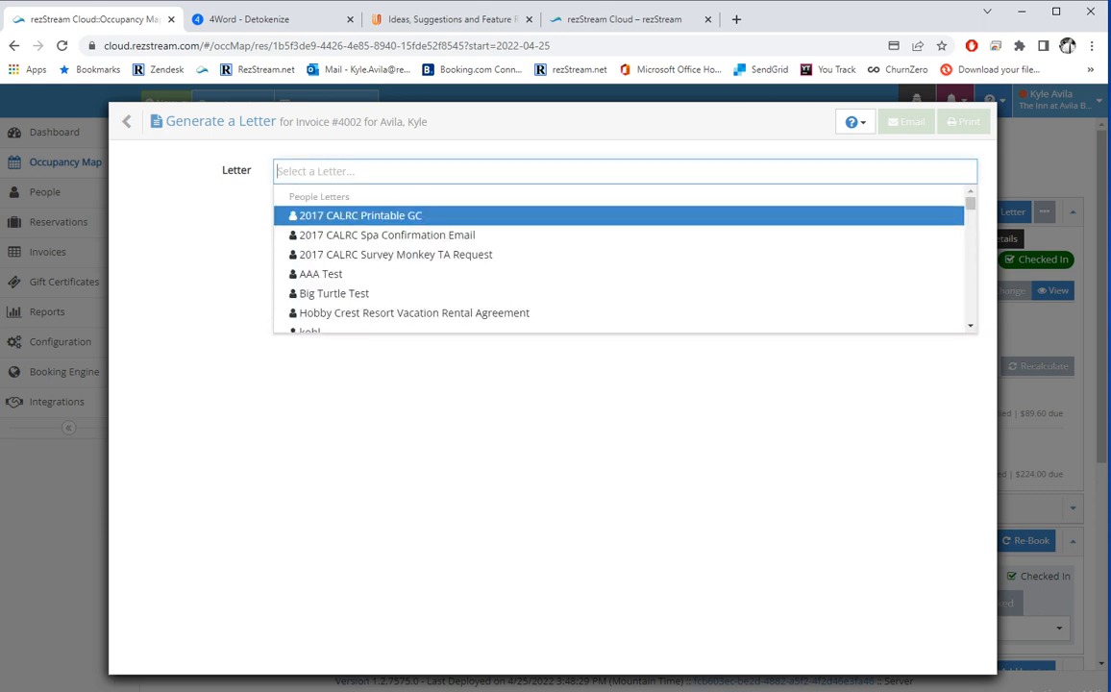
{"action": "type", "text": "invo"}
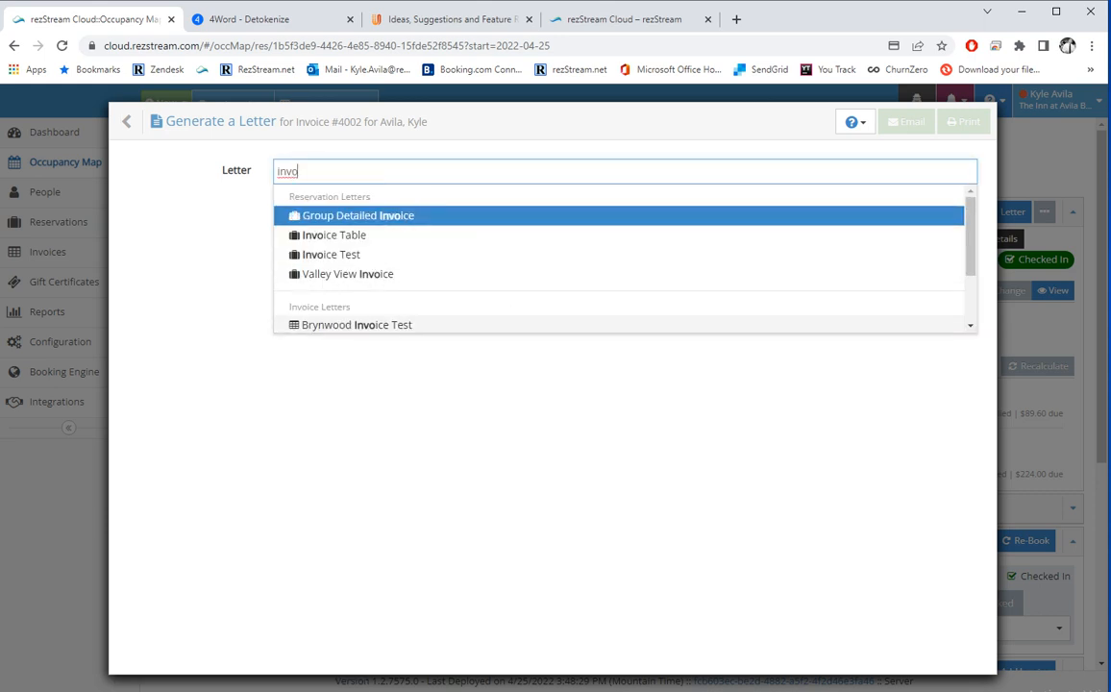
{"action": "left_click", "coordinate": [356, 325]}
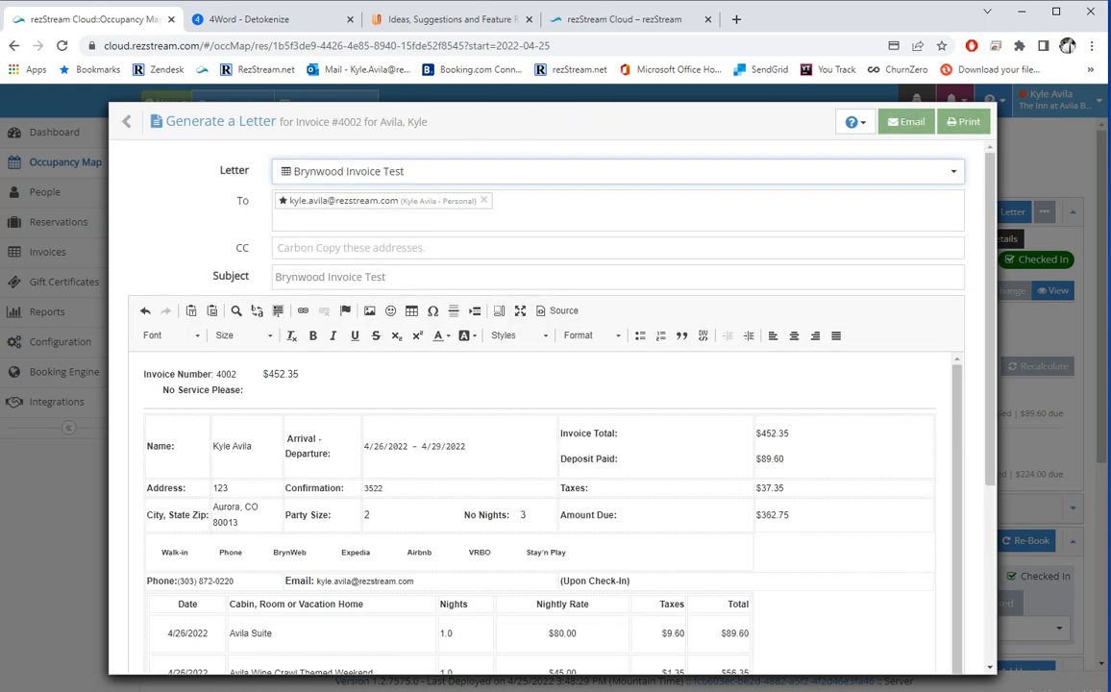
{"action": "scroll", "coordinate": [553, 489], "scroll_direction": "down", "scroll_amount": 1}
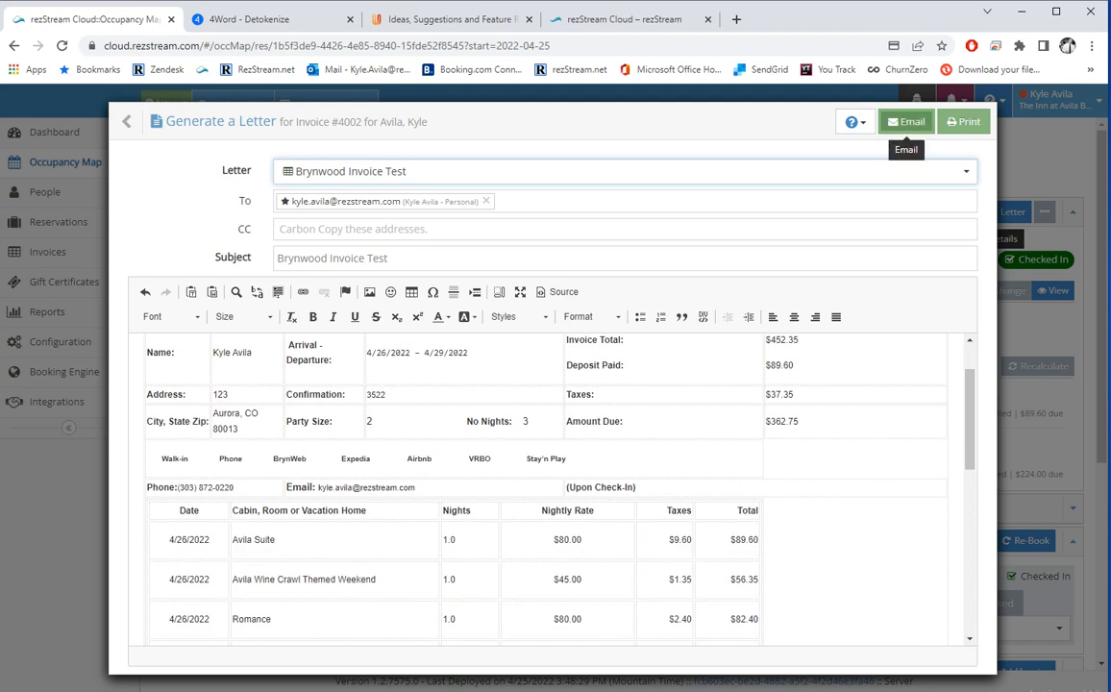
{"action": "left_click", "coordinate": [906, 122]}
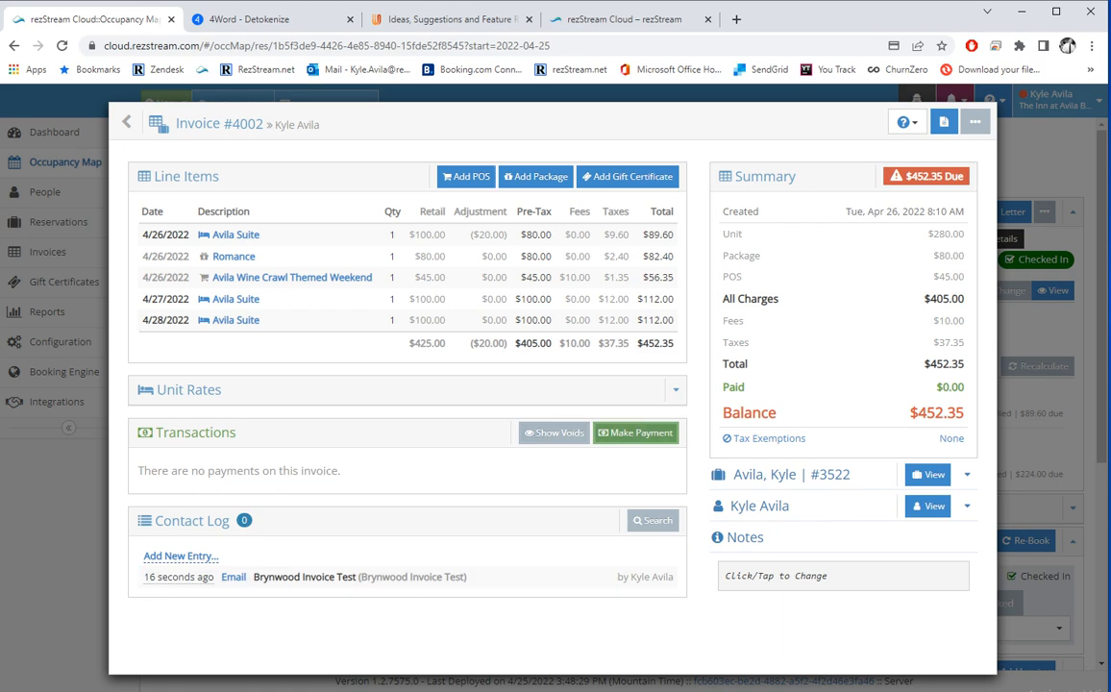
Pay Invoice #4002's $452.35 balance by credit card and select the new payment row.
{"action": "left_click", "coordinate": [635, 432]}
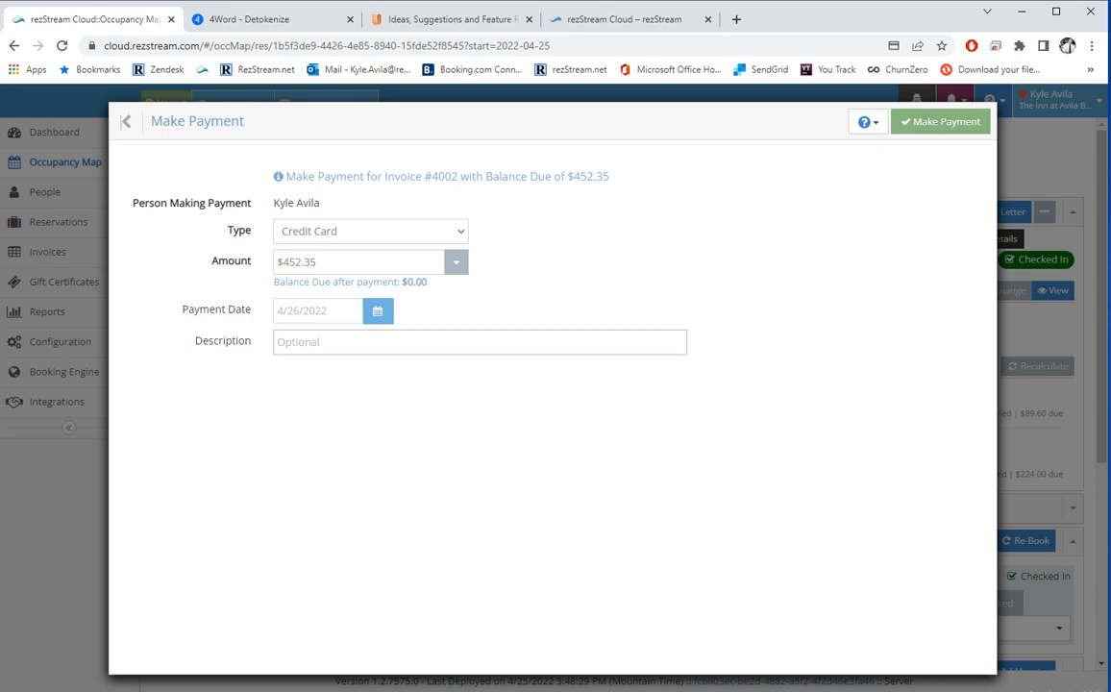
{"action": "left_click", "coordinate": [941, 121]}
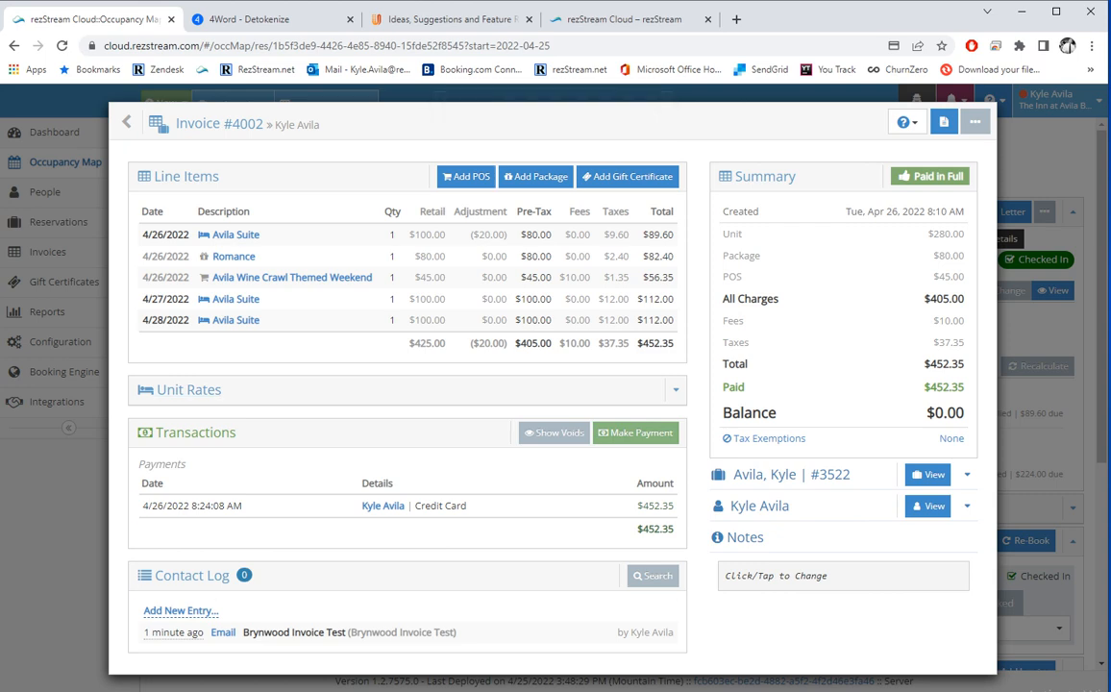
{"action": "left_click", "coordinate": [385, 505]}
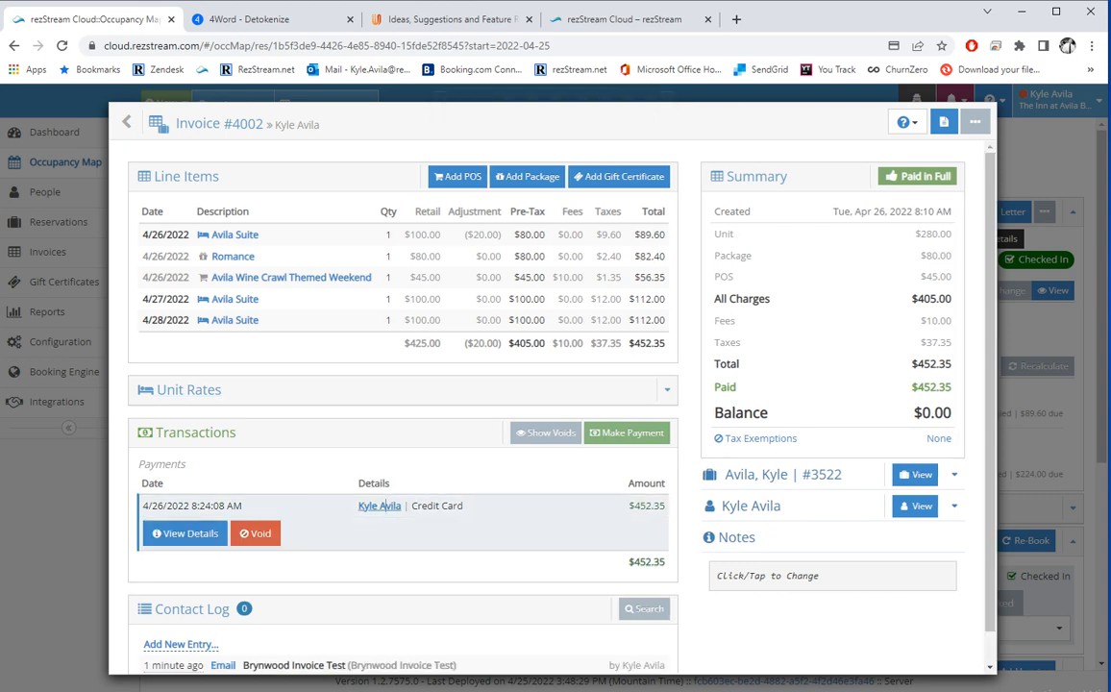
{"action": "left_click", "coordinate": [184, 534]}
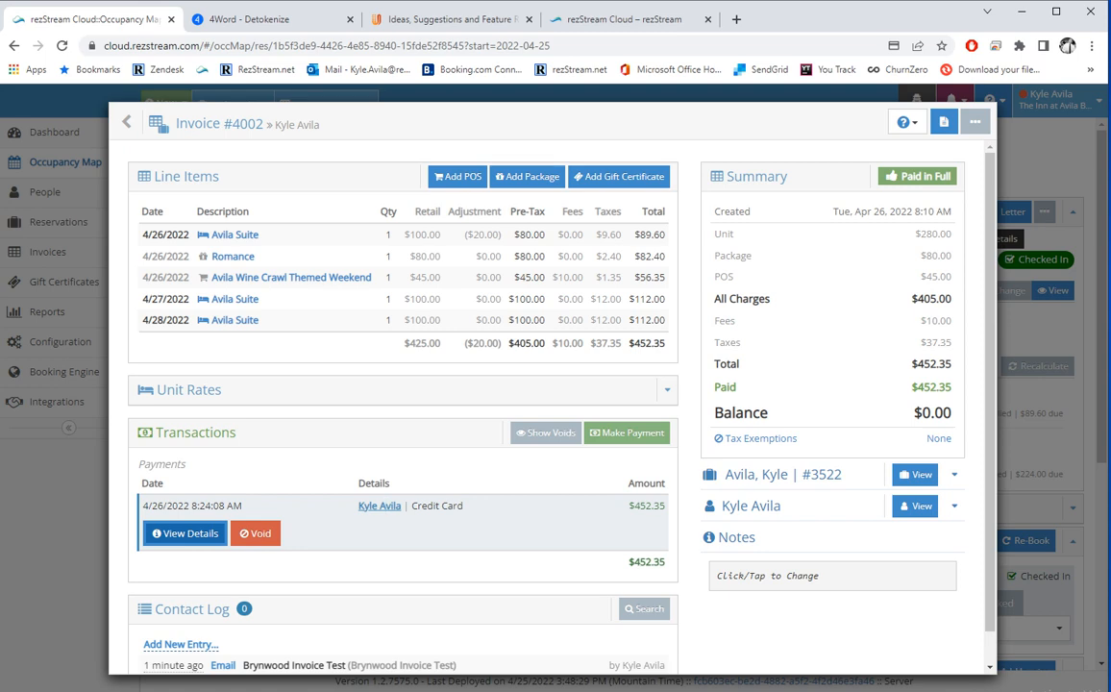
{"action": "left_click", "coordinate": [185, 533]}
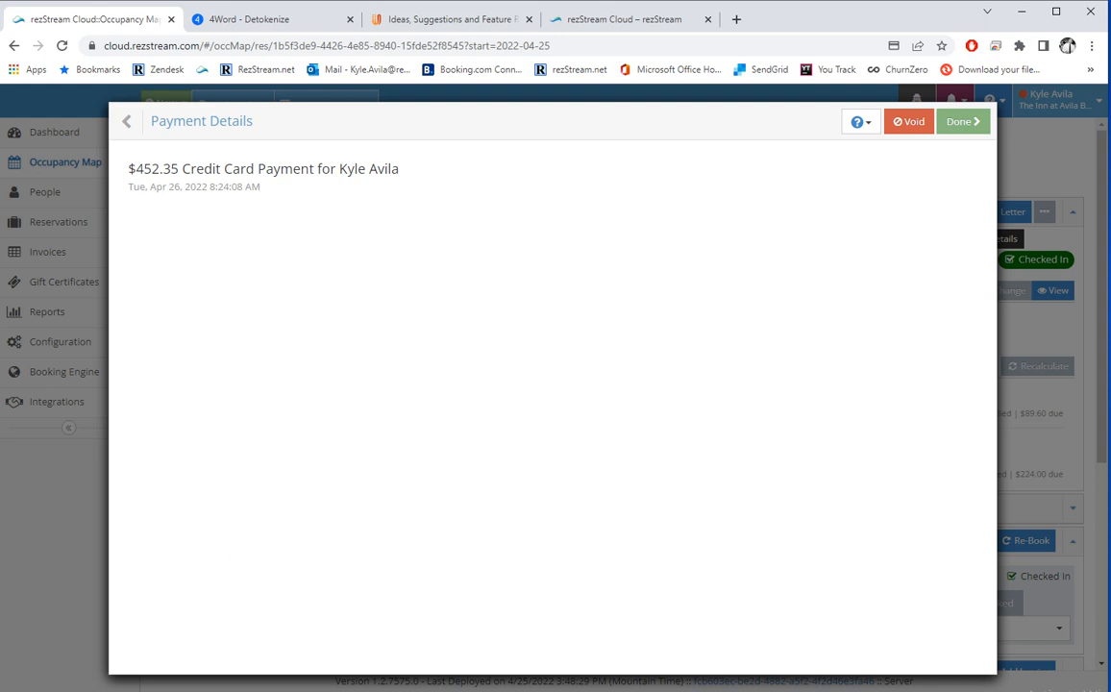
{"action": "left_click", "coordinate": [128, 121]}
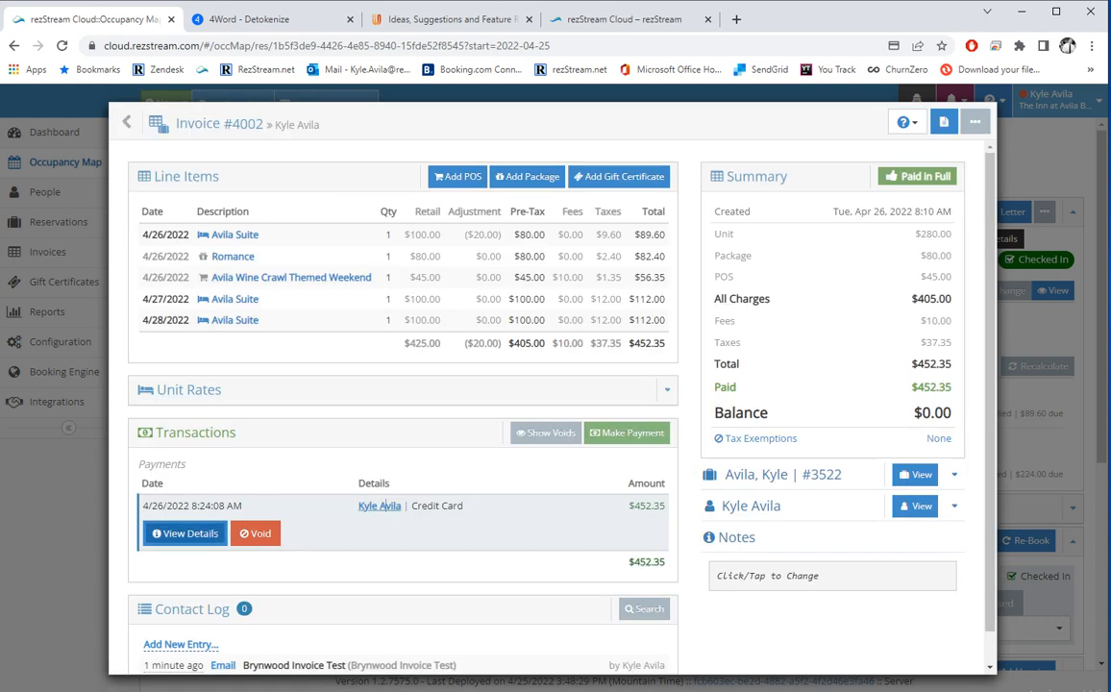
{"action": "key", "text": "Tab"}
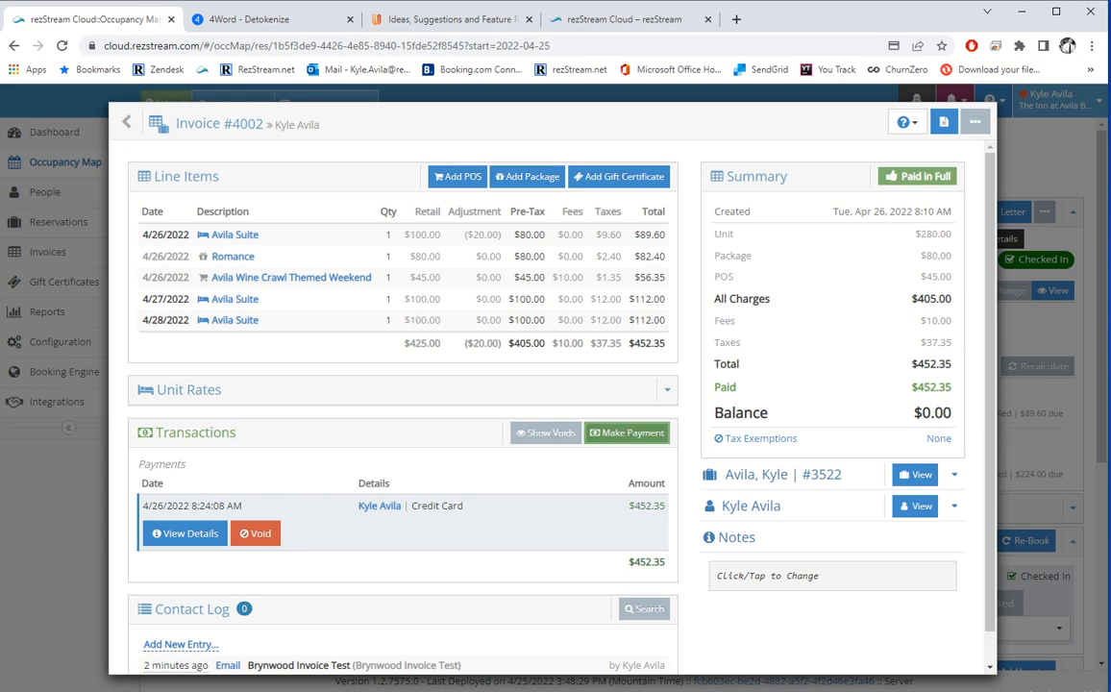
Enter a -100 credit card payment as a refund on Invoice #4002, then view the reservation.
{"action": "left_click", "coordinate": [627, 433]}
{"action": "left_click", "coordinate": [357, 262]}
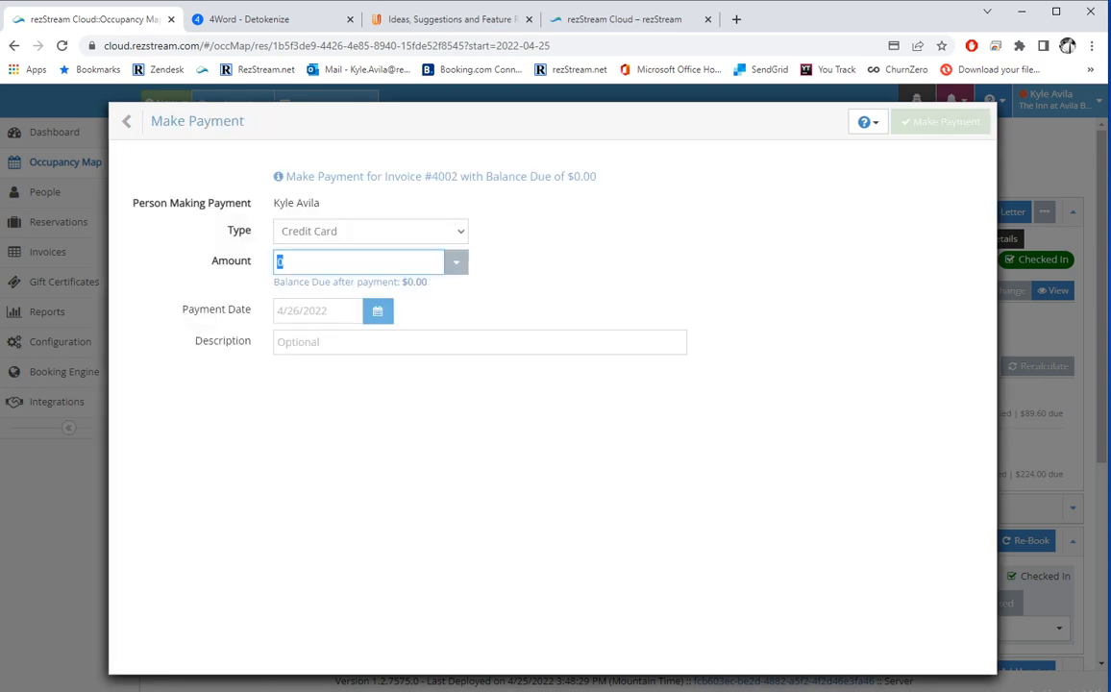
{"action": "type", "text": "-100"}
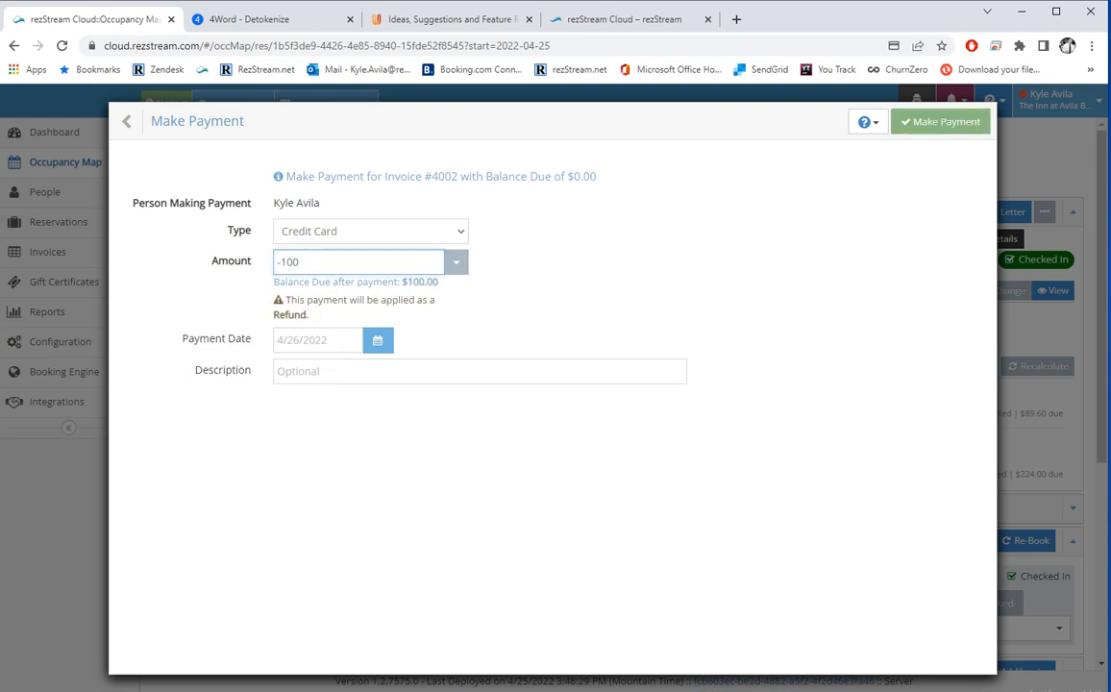
{"action": "left_click_drag", "start_coordinate": [310, 316], "coordinate": [275, 300]}
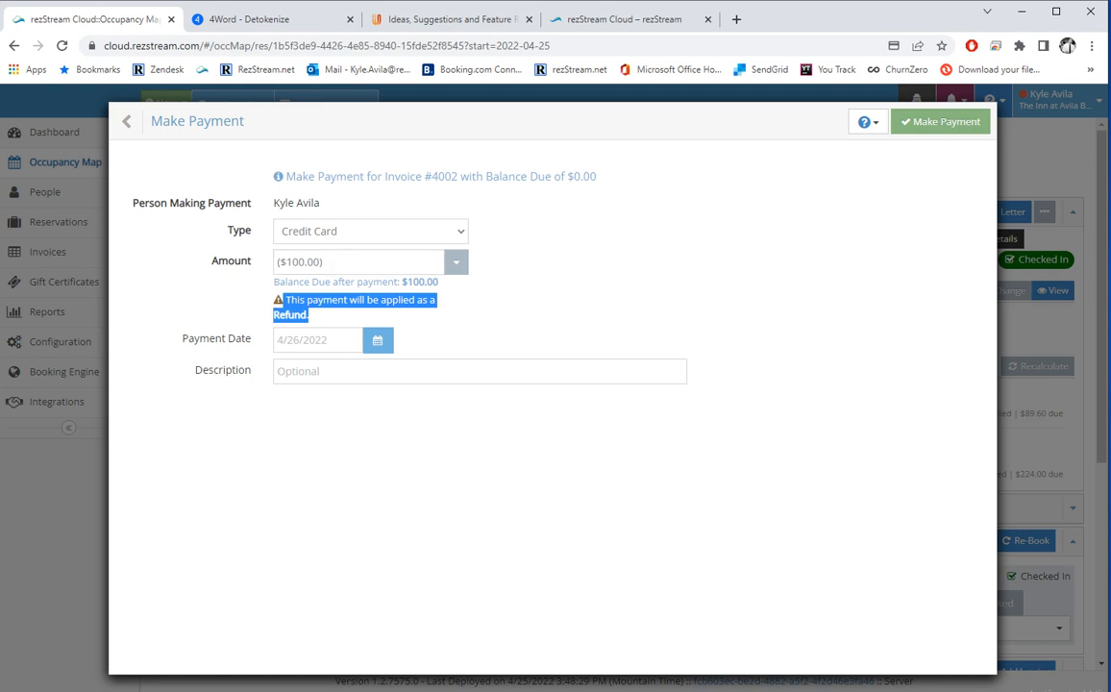
{"action": "left_click", "coordinate": [939, 123]}
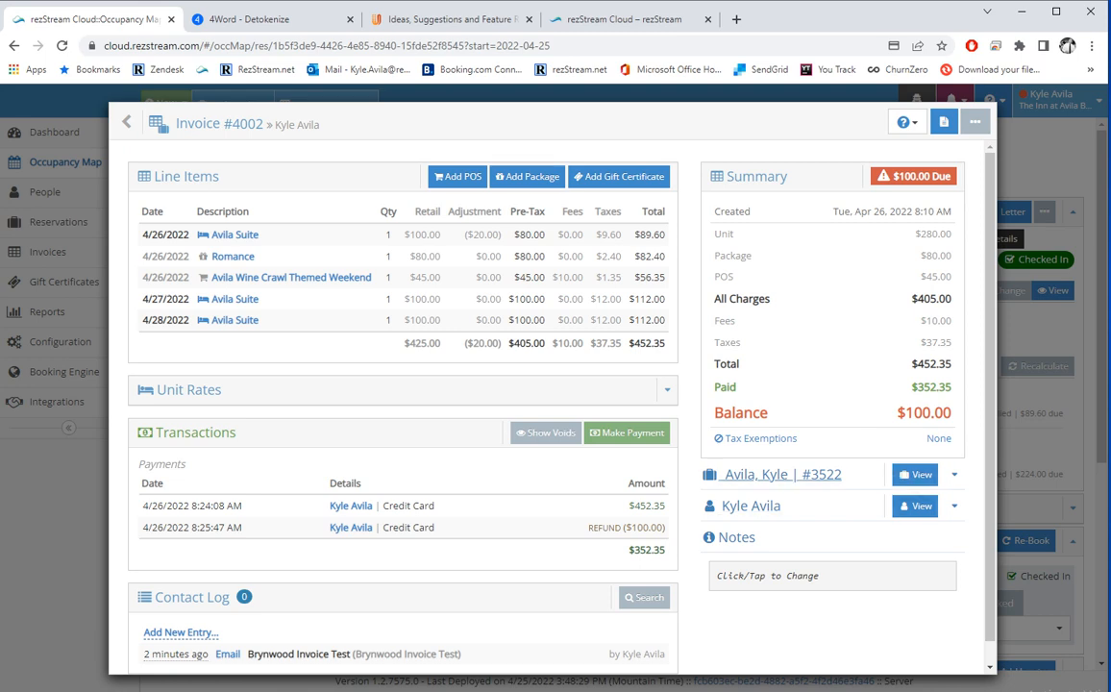
{"action": "left_click", "coordinate": [914, 475]}
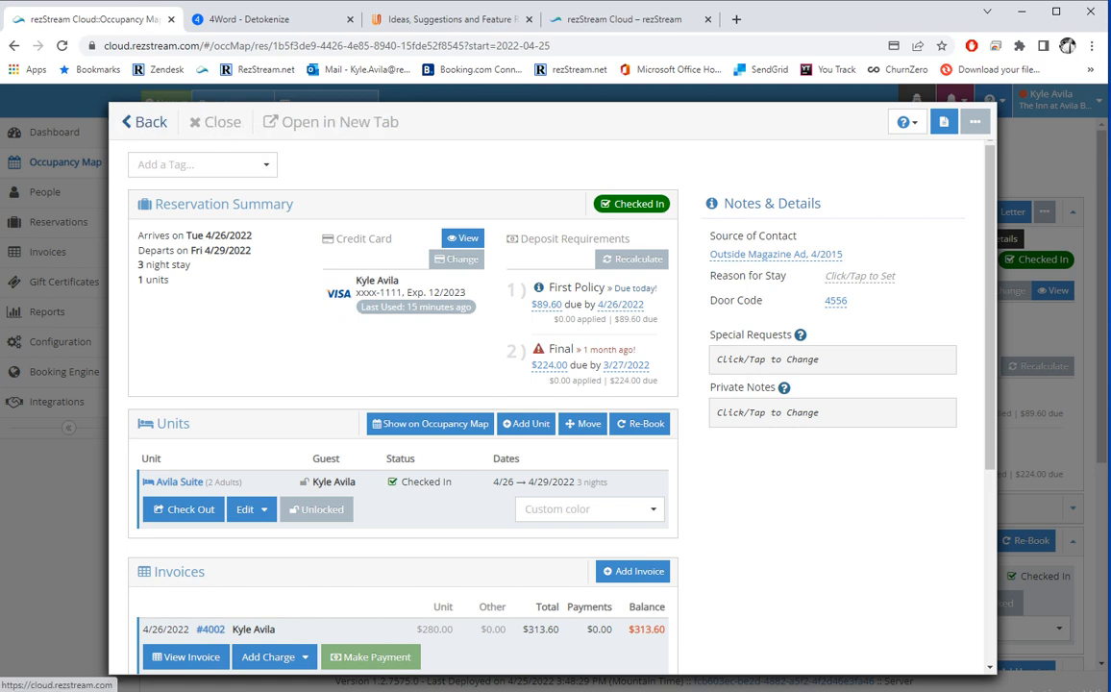
Check Invoice #4002 and the guest's person record, then return to the invoice.
{"action": "left_click", "coordinate": [134, 121]}
{"action": "left_click", "coordinate": [915, 506]}
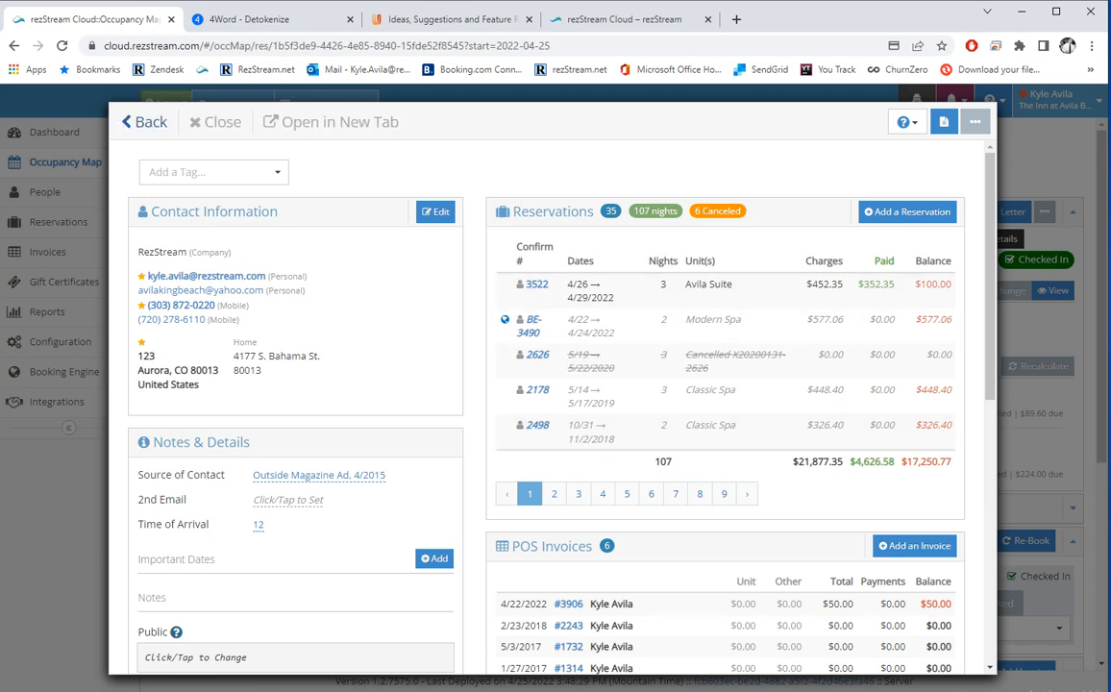
{"action": "left_click", "coordinate": [126, 121]}
Open the invoice notes and view the sent invoice e-mail in the contact log.
{"action": "scroll", "coordinate": [403, 385], "scroll_direction": "down", "scroll_amount": 2}
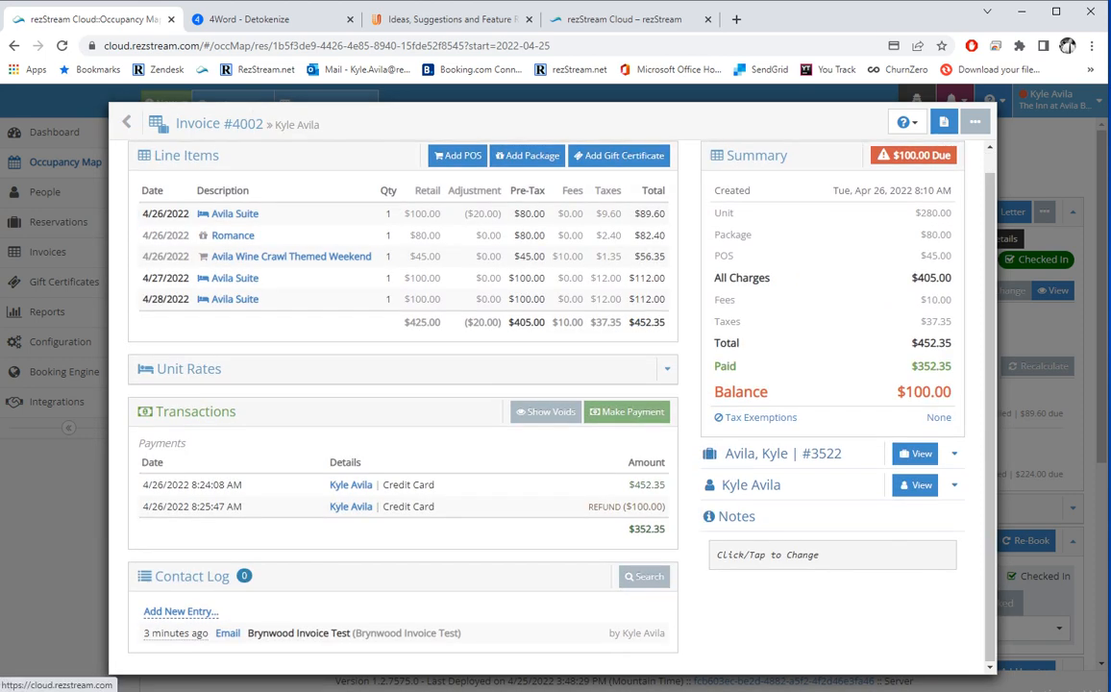
{"action": "left_click", "coordinate": [832, 554]}
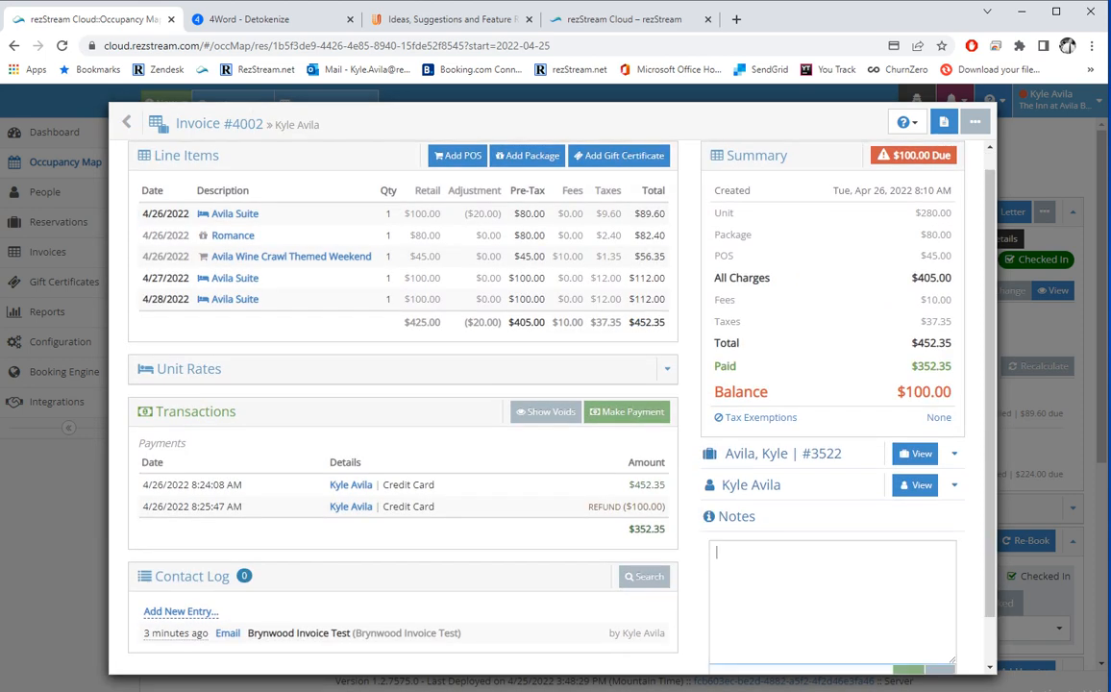
{"action": "scroll", "coordinate": [832, 576], "scroll_direction": "down", "scroll_amount": 1}
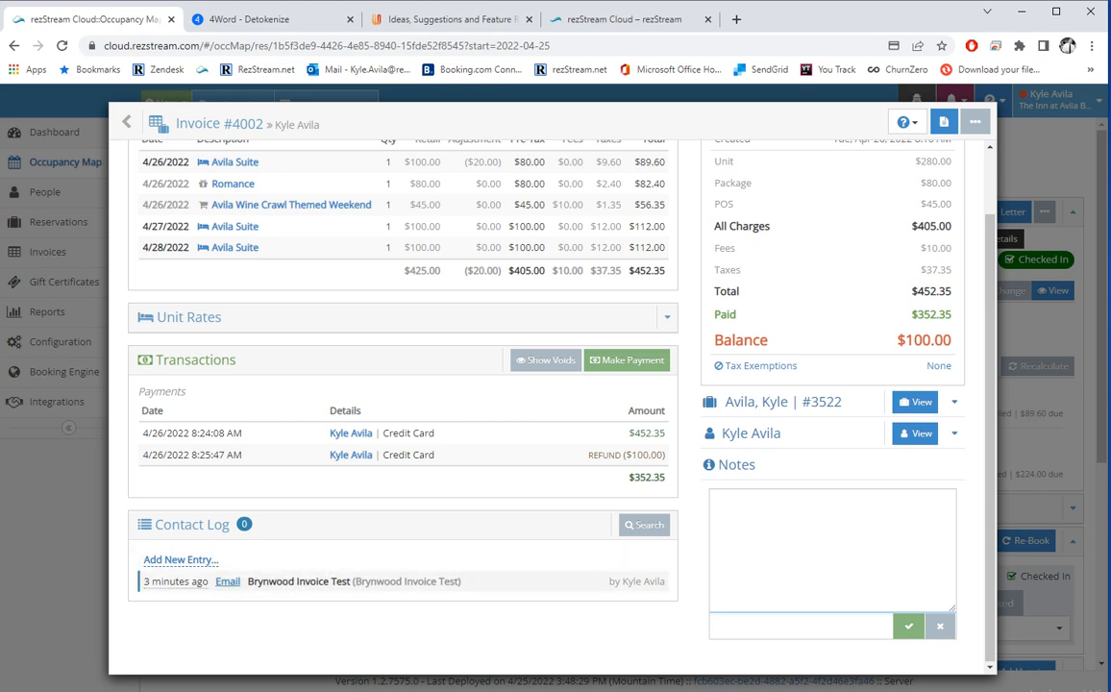
{"action": "left_click", "coordinate": [231, 580]}
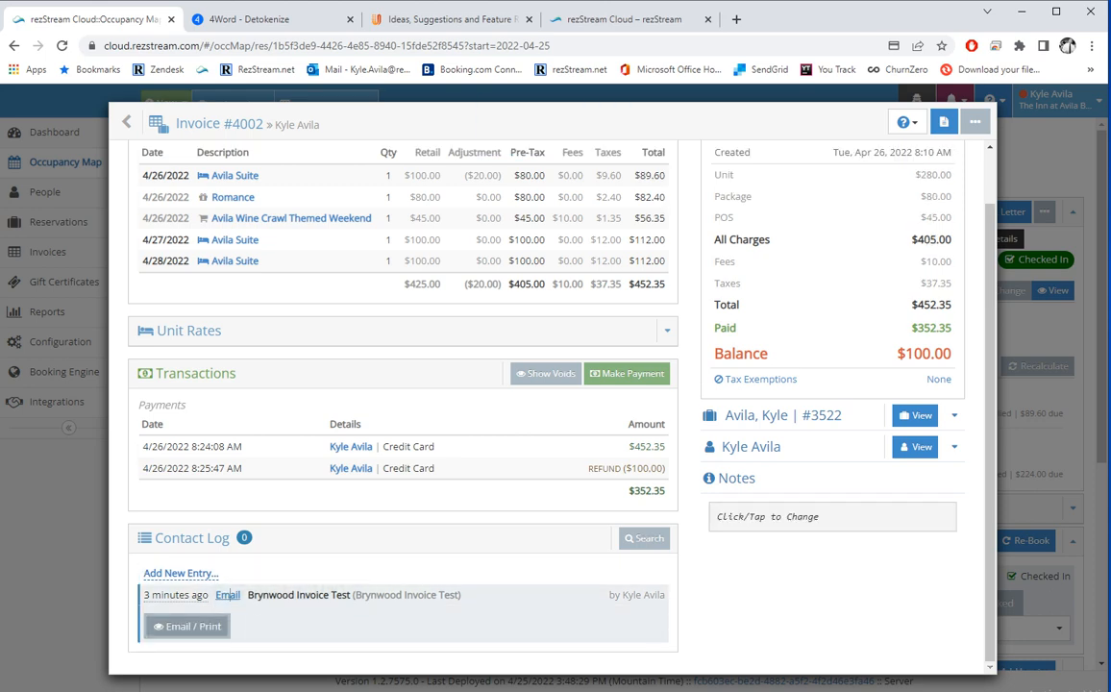
{"action": "left_click", "coordinate": [187, 625]}
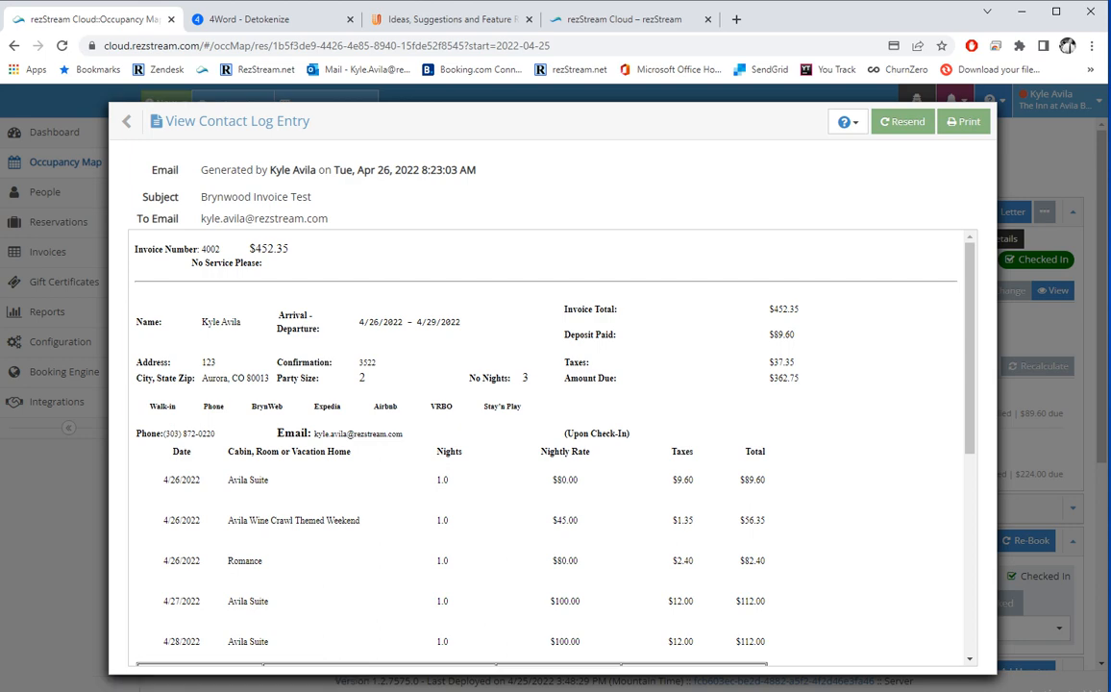
{"action": "left_click", "coordinate": [128, 121]}
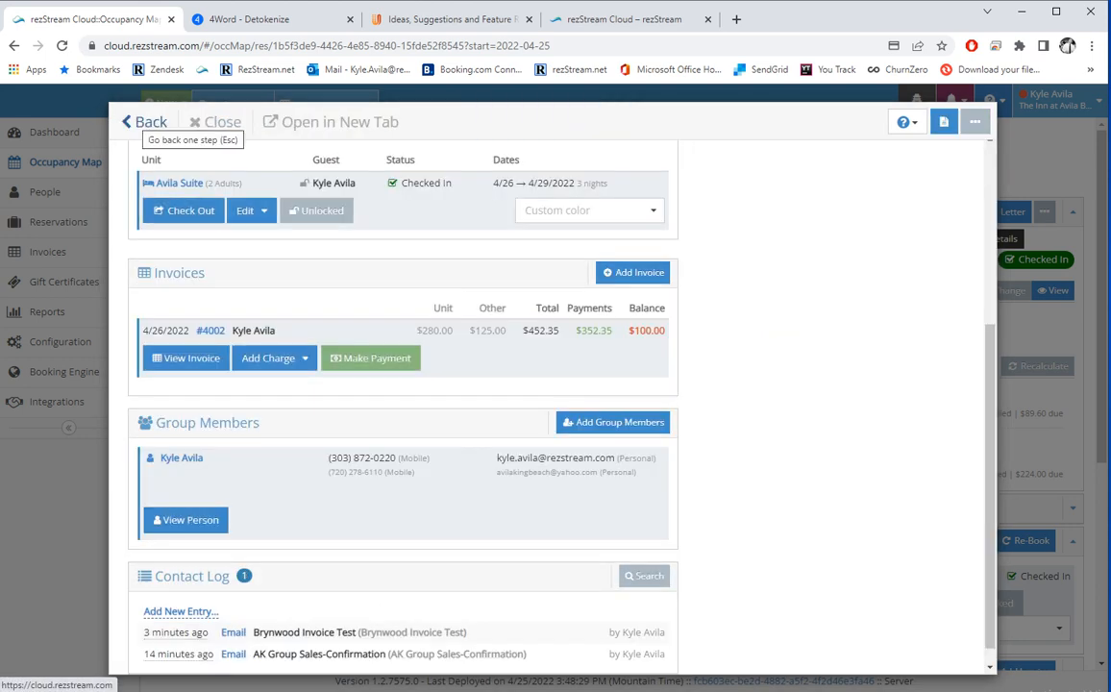
Look over the Add Charge menu of charge types without adding one.
{"action": "scroll", "coordinate": [385, 432], "scroll_direction": "up", "scroll_amount": 3}
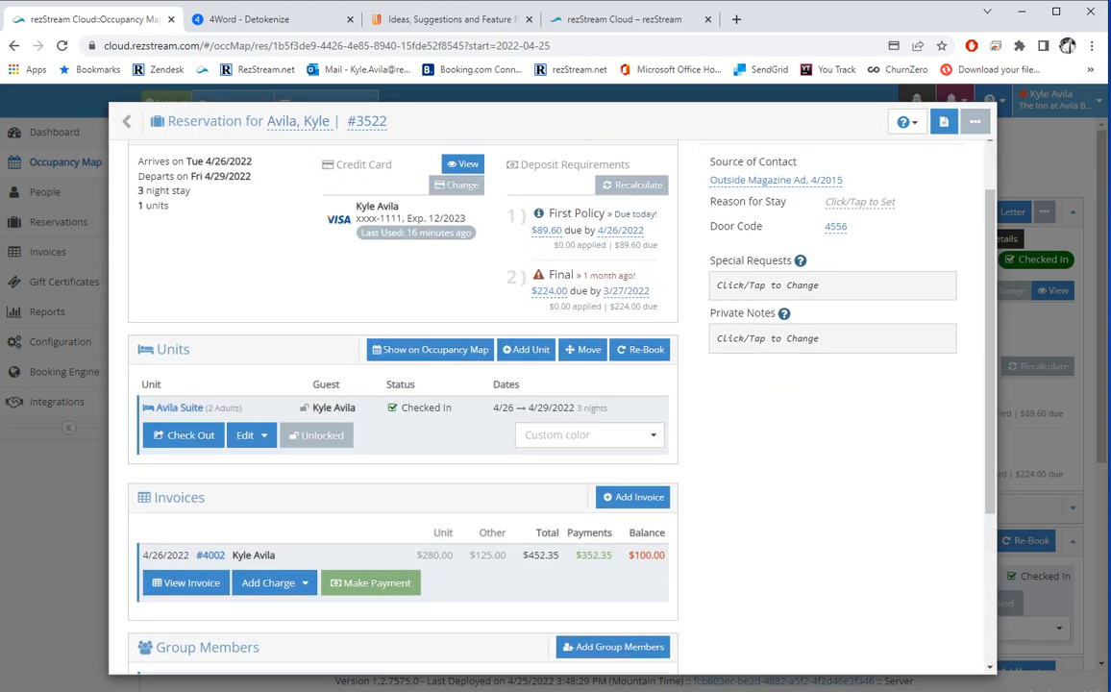
{"action": "left_click", "coordinate": [187, 582]}
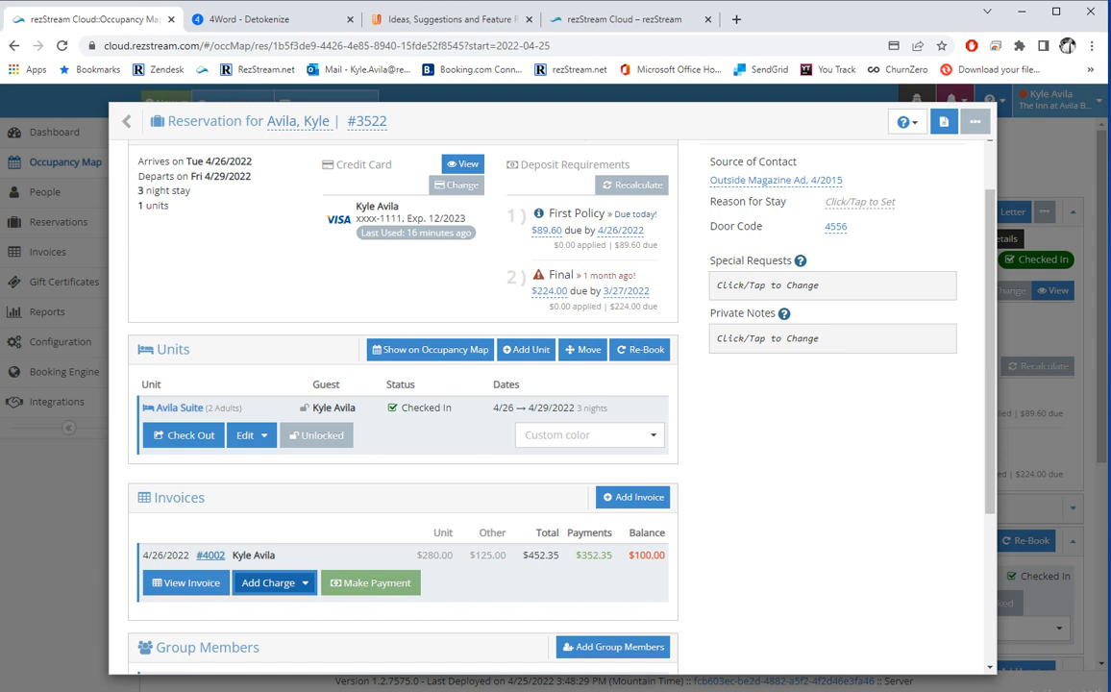
{"action": "left_click", "coordinate": [275, 583]}
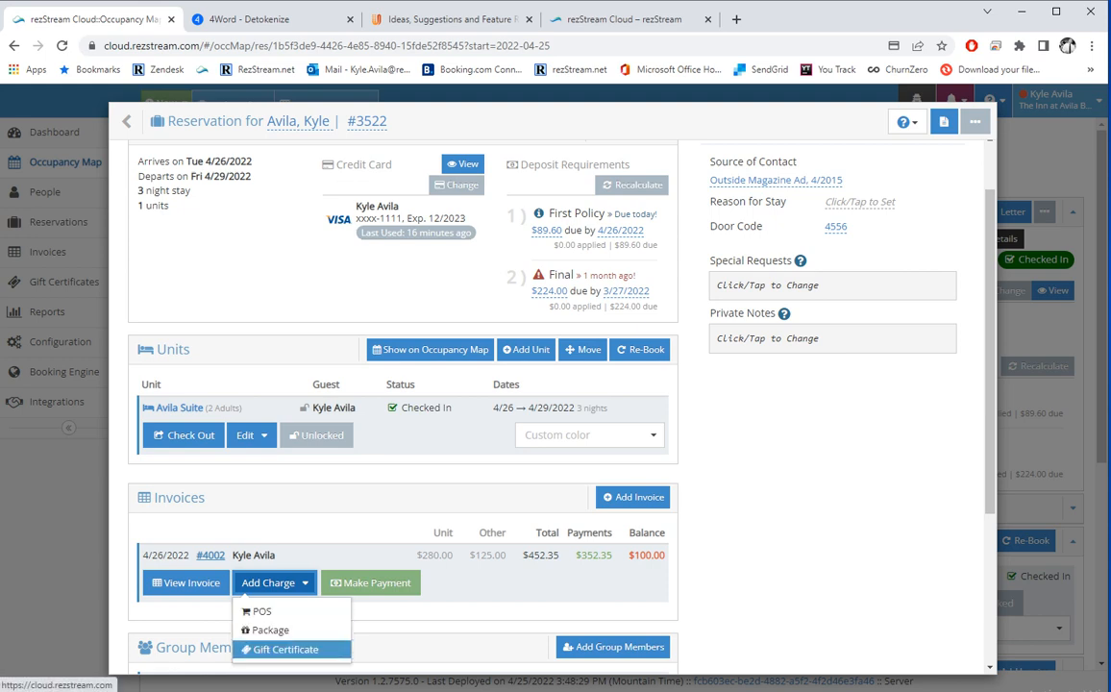
{"action": "left_click", "coordinate": [219, 527]}
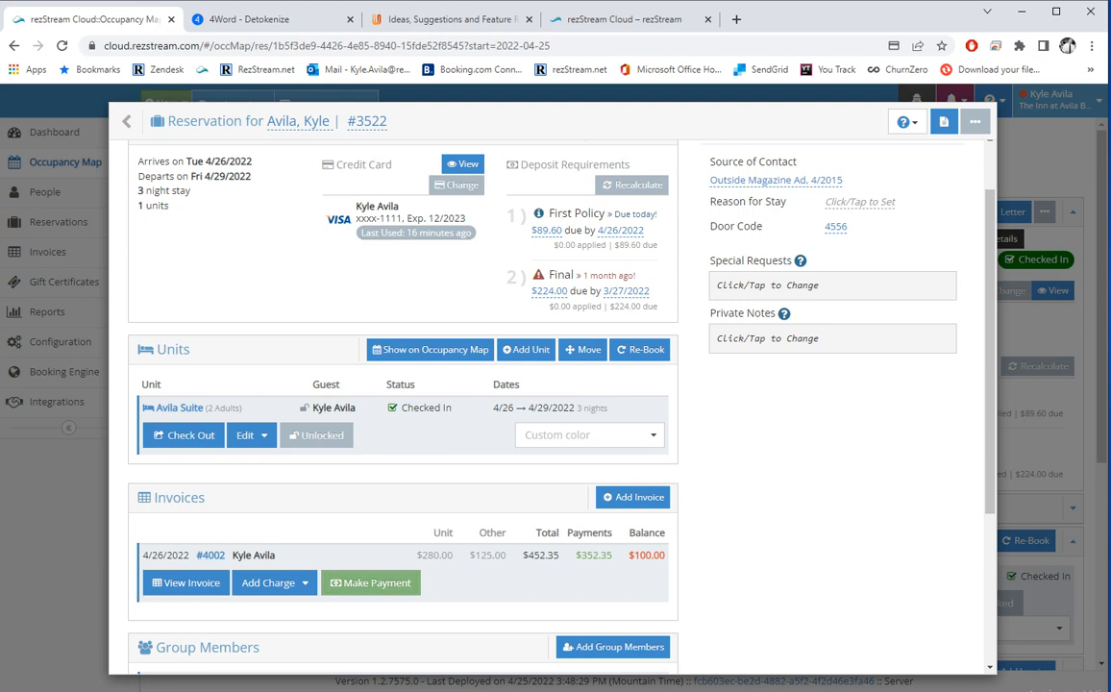
Review the guest's record and its logged invoice e-mail, then return to the Occupancy Map.
{"action": "scroll", "coordinate": [553, 404], "scroll_direction": "down", "scroll_amount": 3}
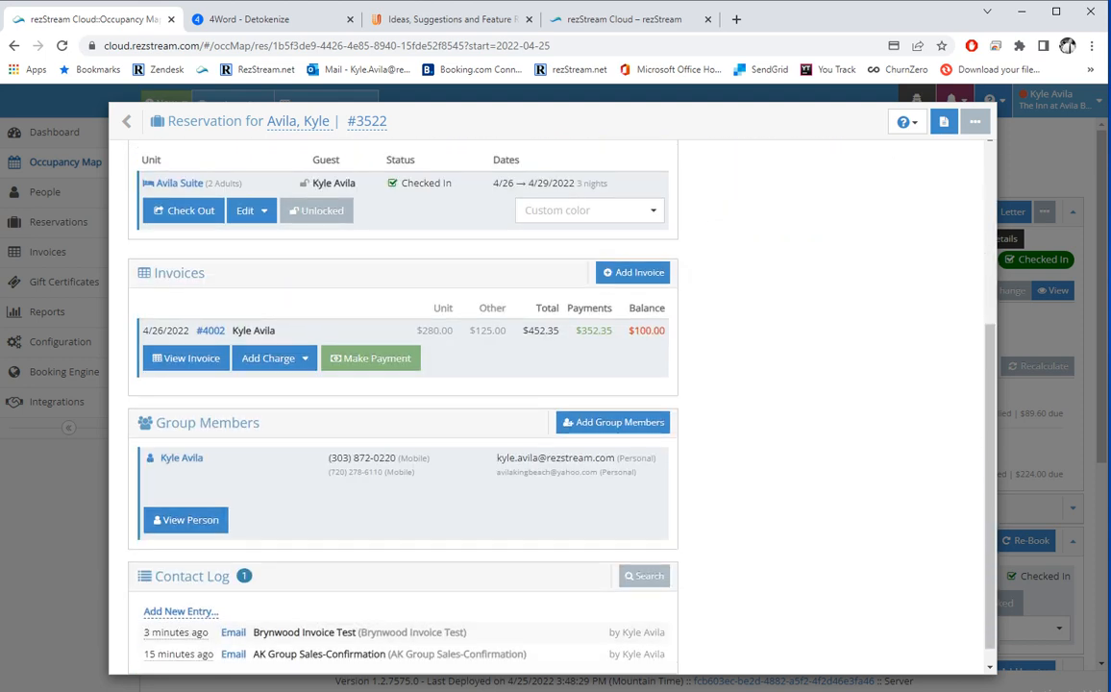
{"action": "left_click", "coordinate": [186, 519]}
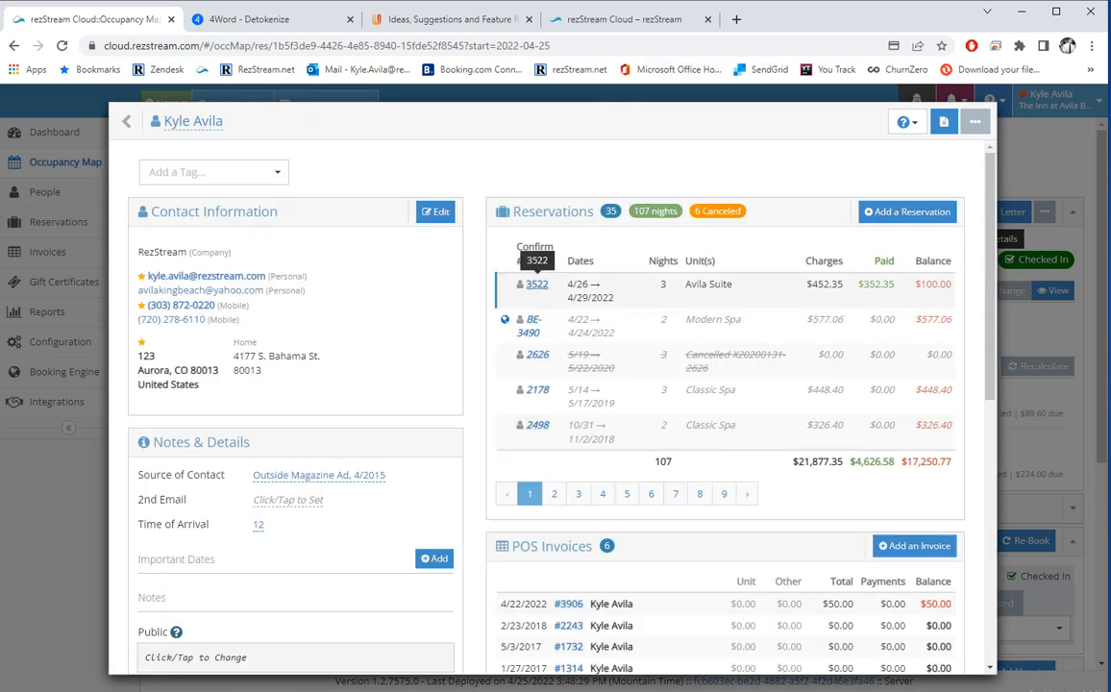
{"action": "scroll", "coordinate": [537, 285], "scroll_direction": "down", "scroll_amount": 5}
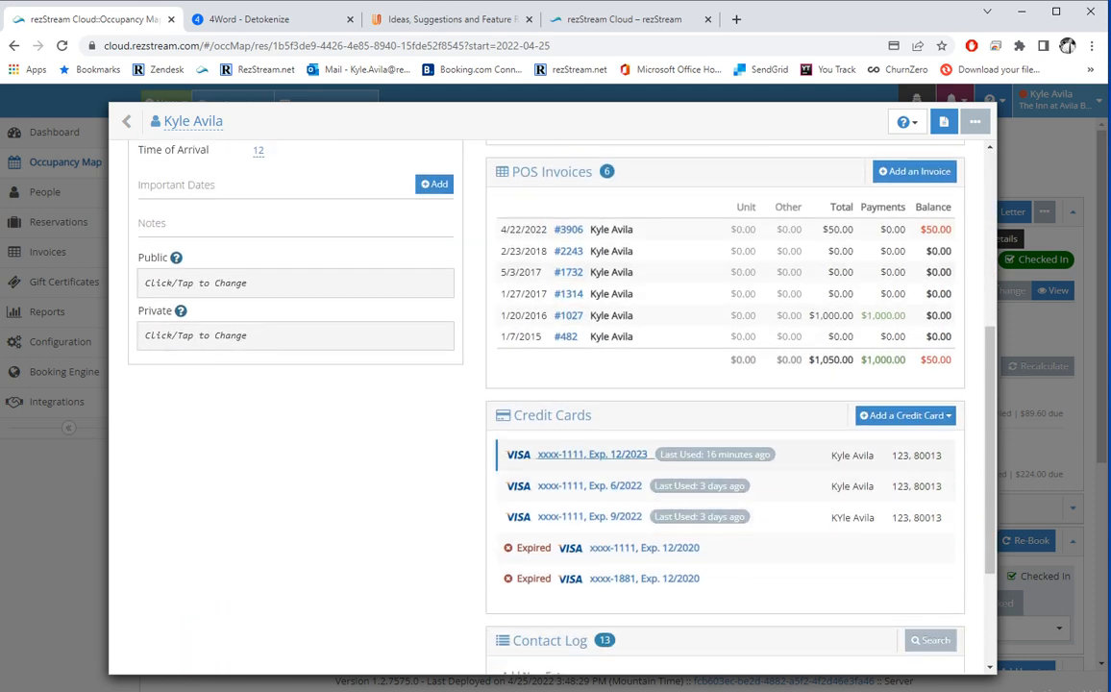
{"action": "scroll", "coordinate": [577, 453], "scroll_direction": "down", "scroll_amount": 2}
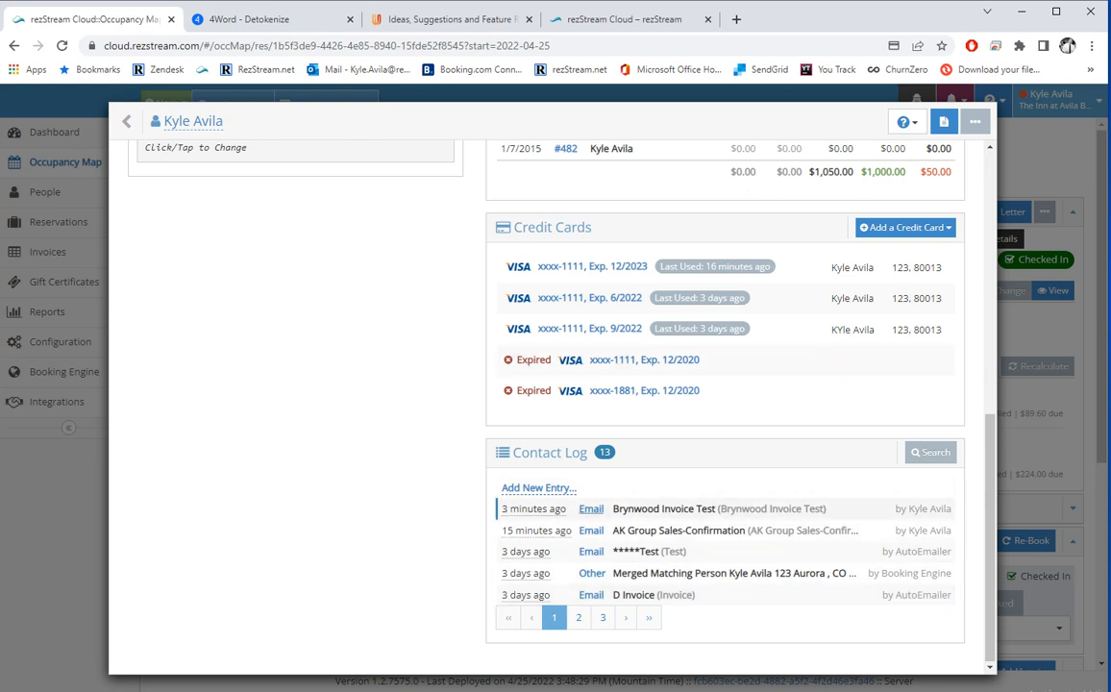
{"action": "left_click", "coordinate": [591, 508]}
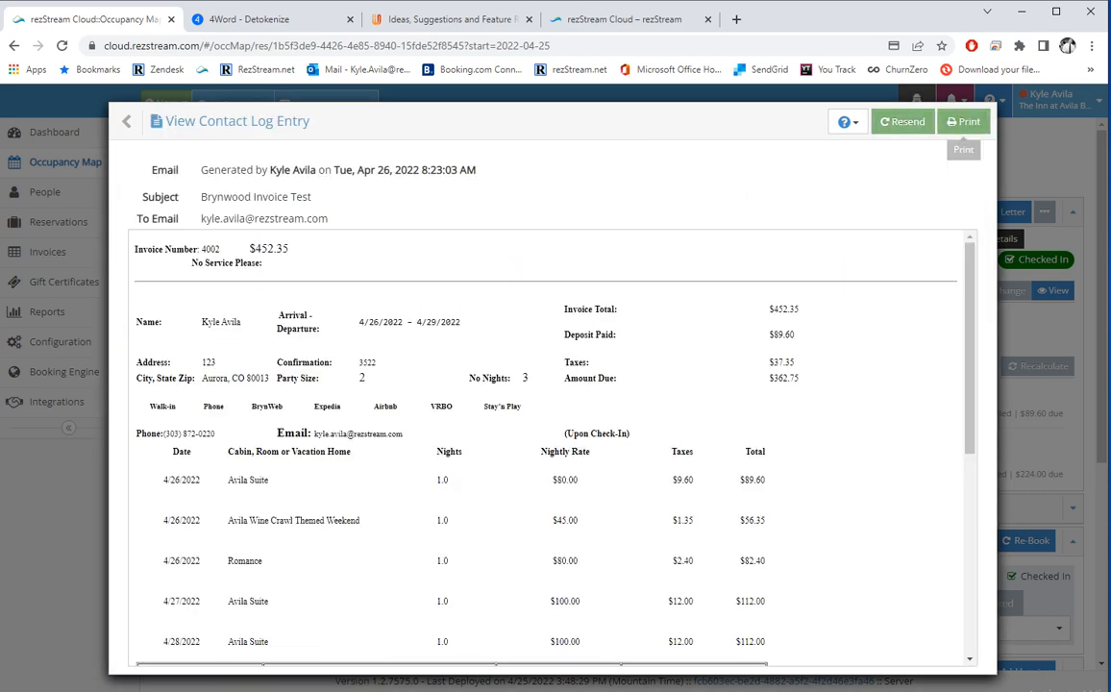
{"action": "left_click", "coordinate": [125, 121]}
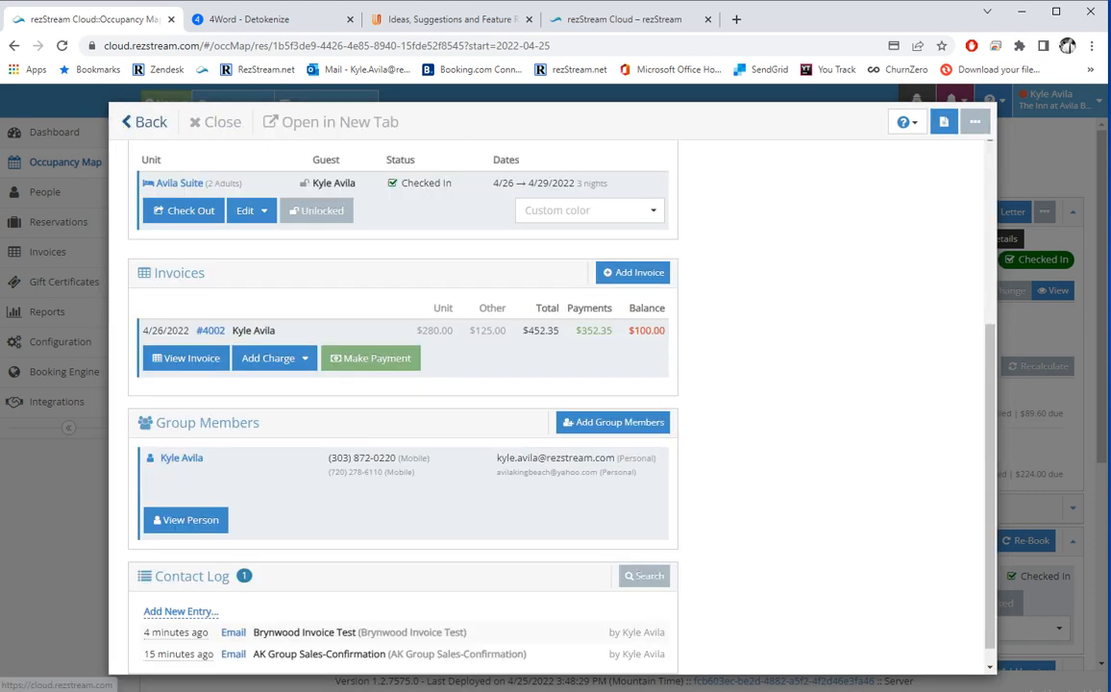
{"action": "left_click", "coordinate": [131, 121]}
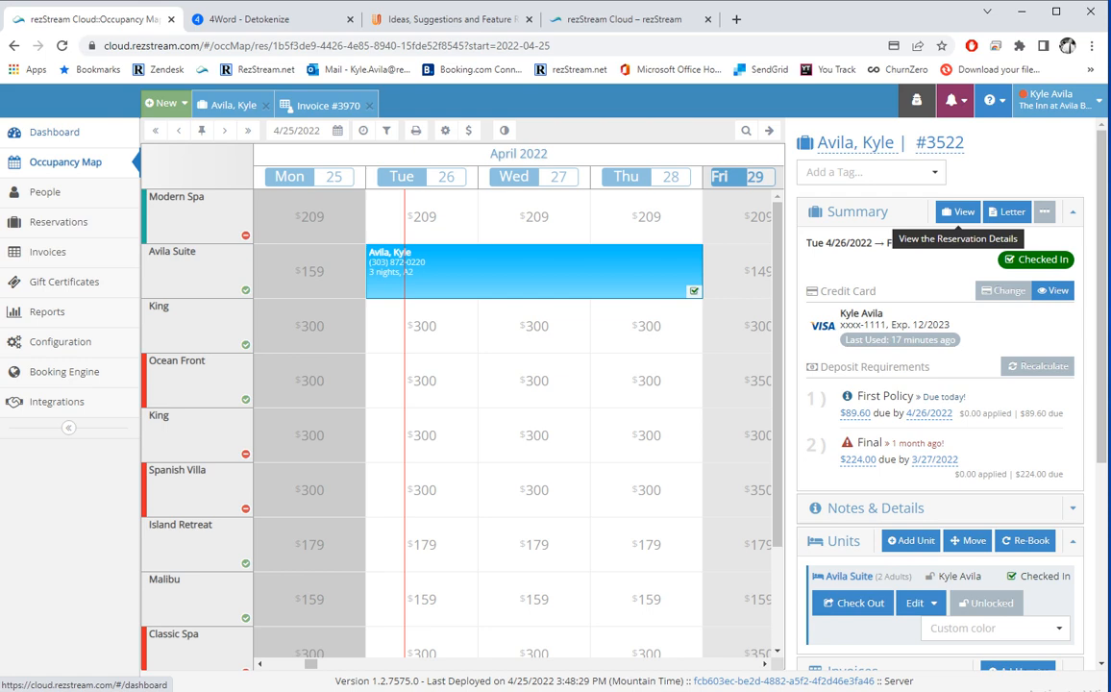
Reopen reservation #3522 from the Occupancy Map and glance at its full details.
{"action": "left_click", "coordinate": [768, 131]}
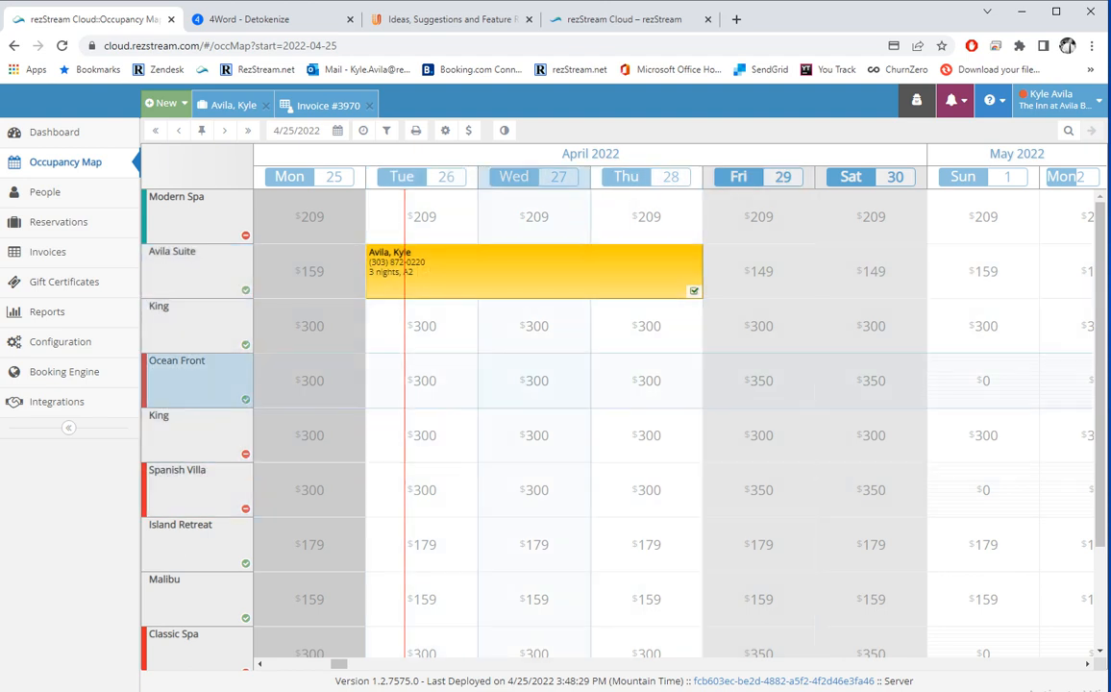
{"action": "left_click", "coordinate": [535, 271]}
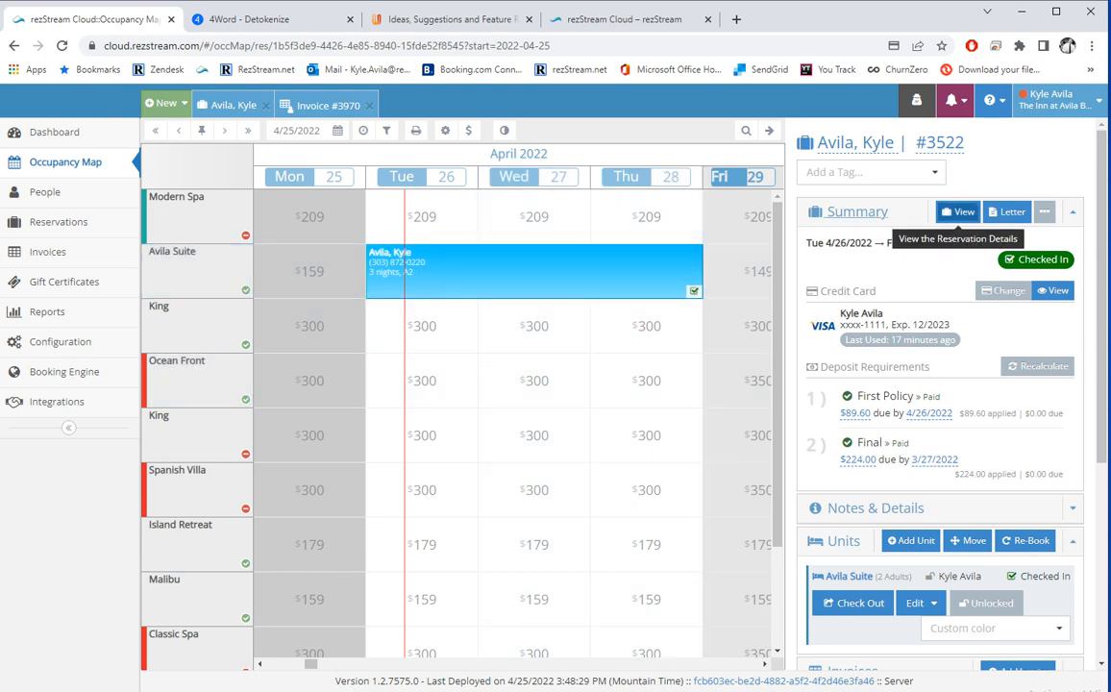
{"action": "left_click", "coordinate": [958, 212]}
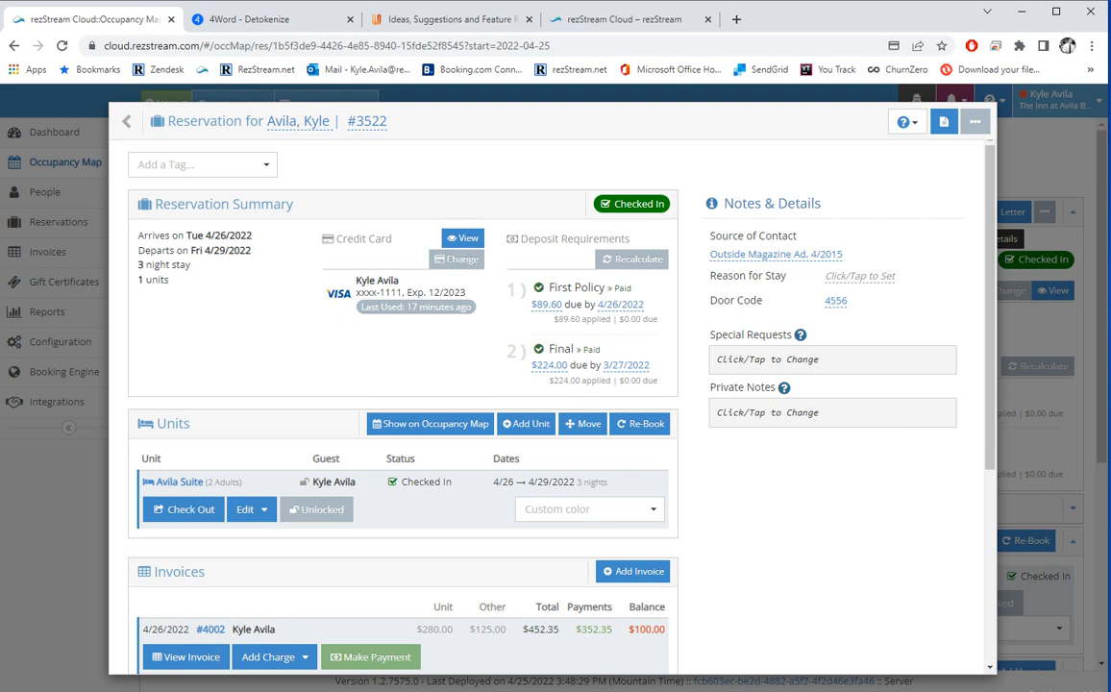
{"action": "left_click", "coordinate": [137, 121]}
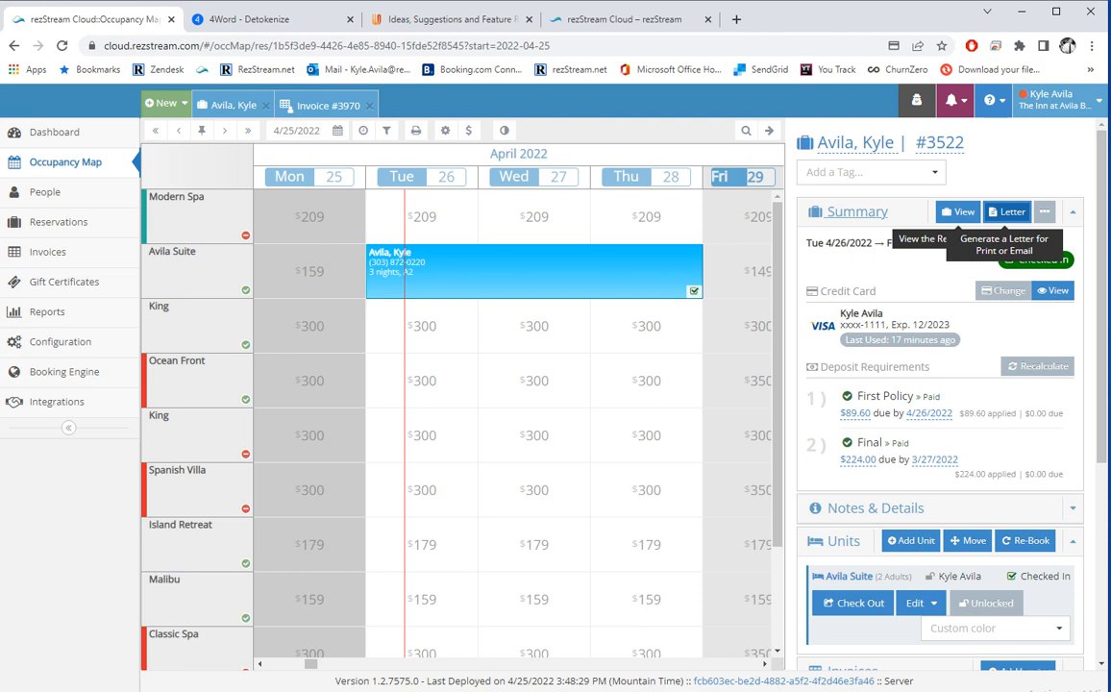
Check the reservation's extra actions, then scroll to invoice #4002 with $352.35 paid and $100.00 balance.
{"action": "left_click", "coordinate": [1044, 212]}
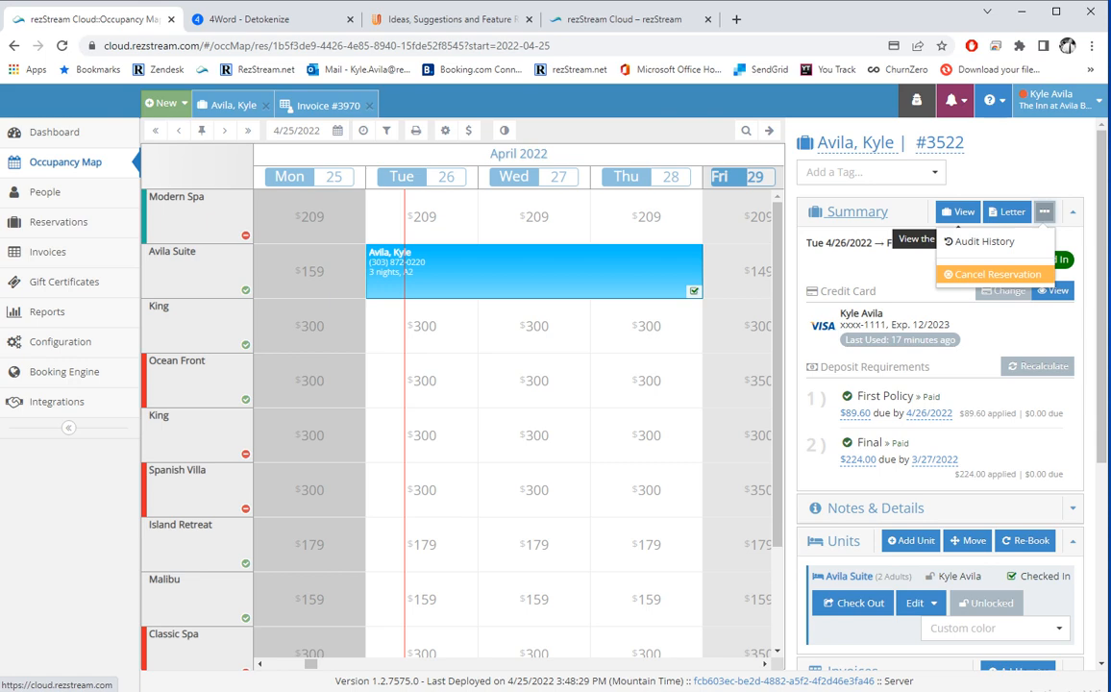
{"action": "key", "text": "Escape"}
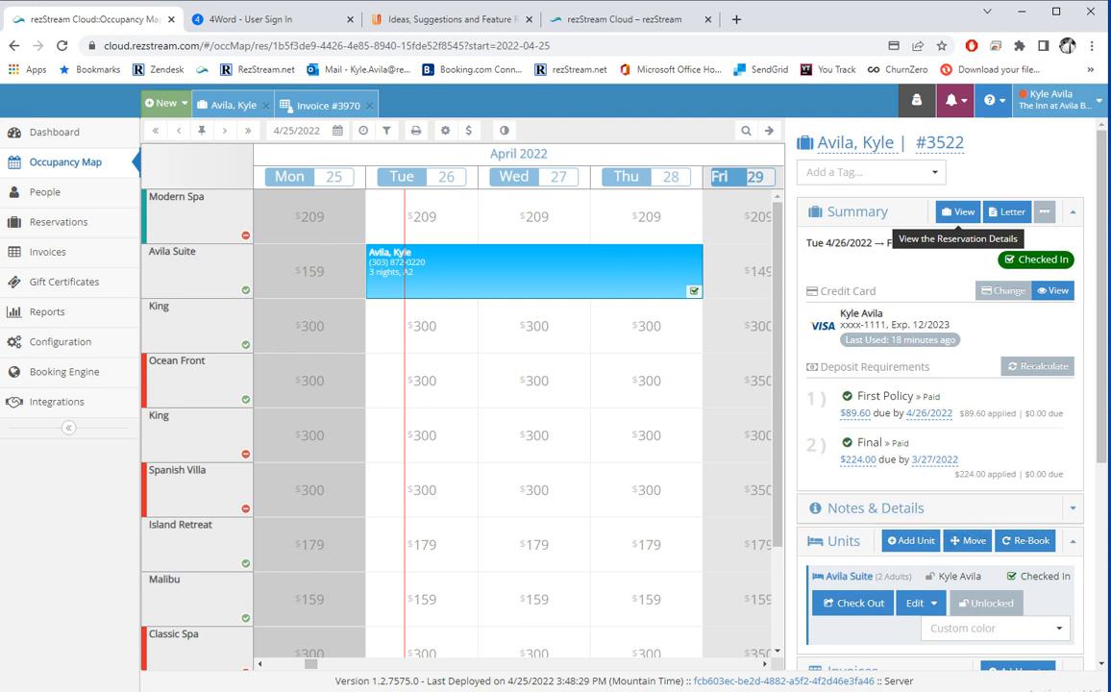
{"action": "scroll", "coordinate": [958, 219], "scroll_direction": "down", "scroll_amount": 2}
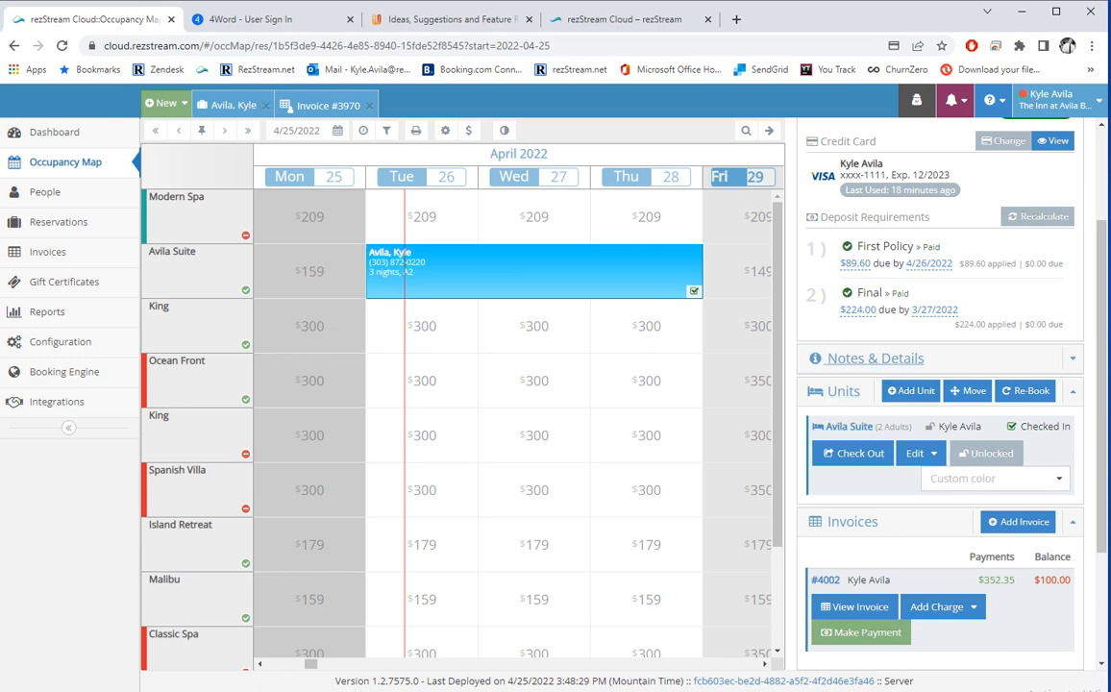
Toggle Notes & Details, check the Avila Suite unit's edit options, and show its custom colours.
{"action": "left_click", "coordinate": [917, 358]}
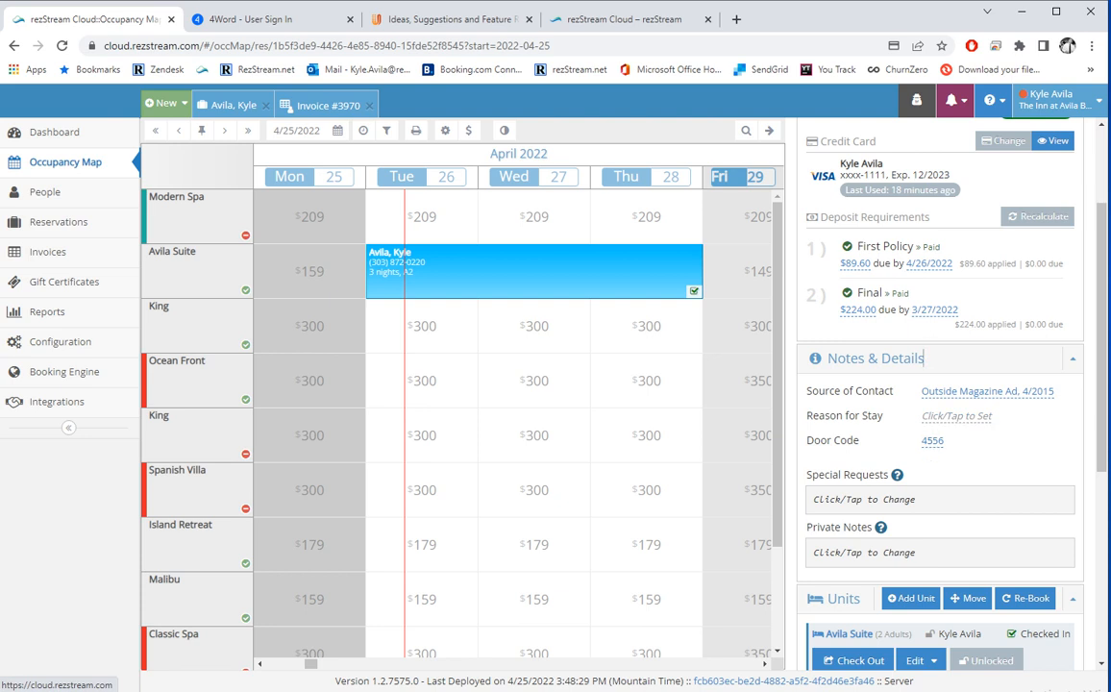
{"action": "left_click", "coordinate": [874, 358]}
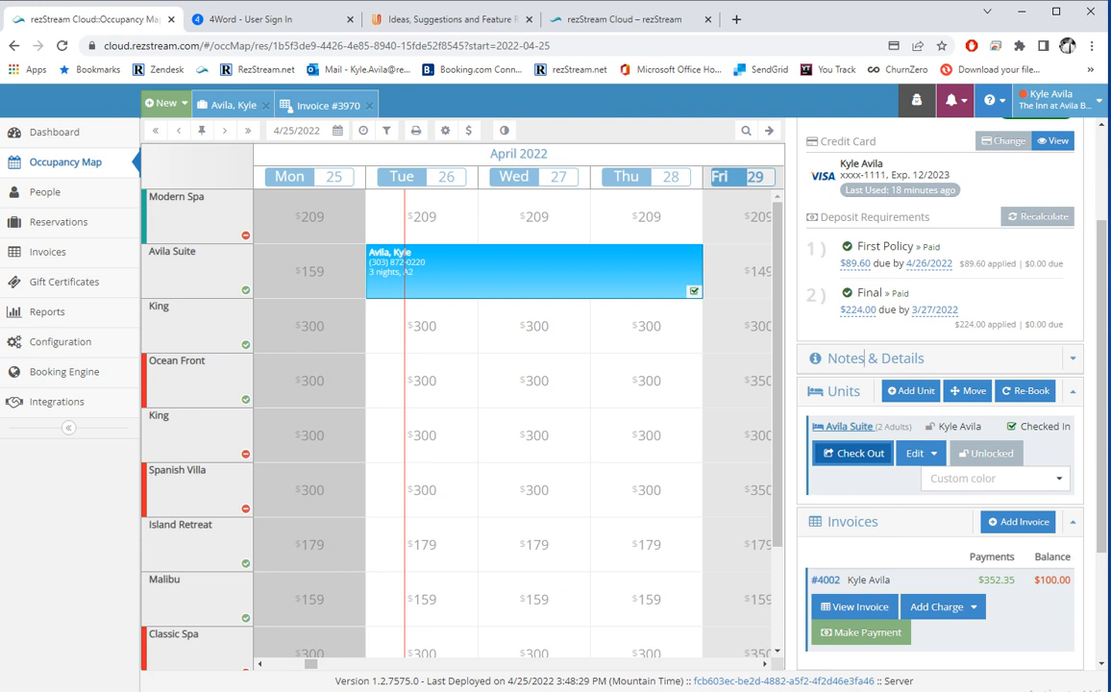
{"action": "left_click", "coordinate": [911, 459]}
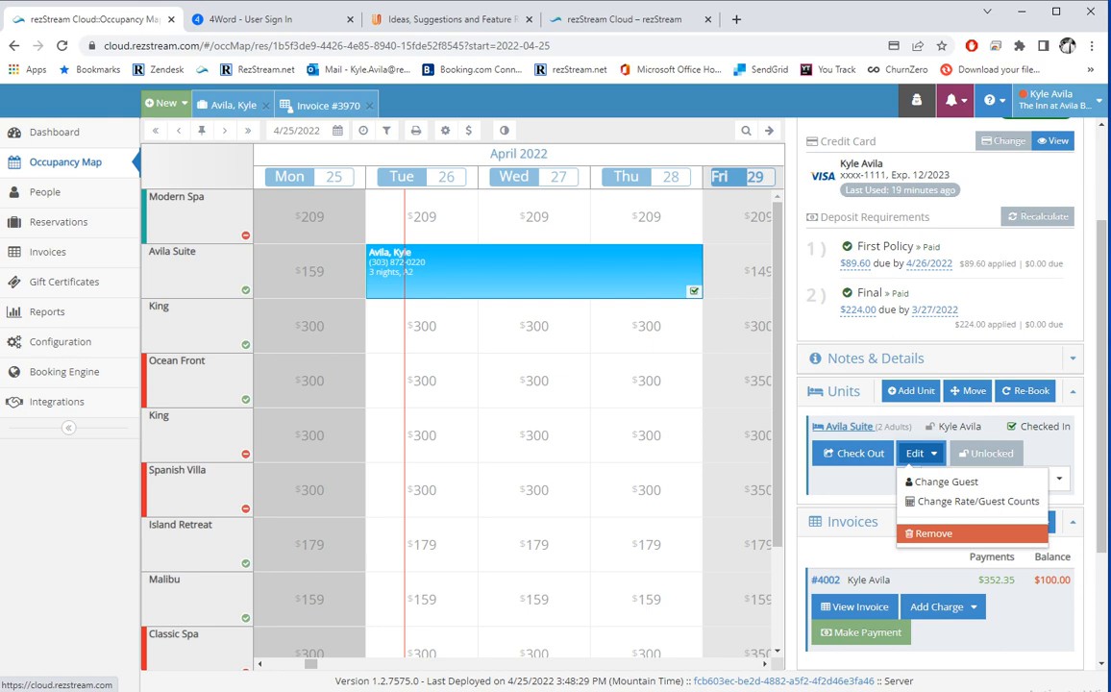
{"action": "left_click", "coordinate": [857, 480]}
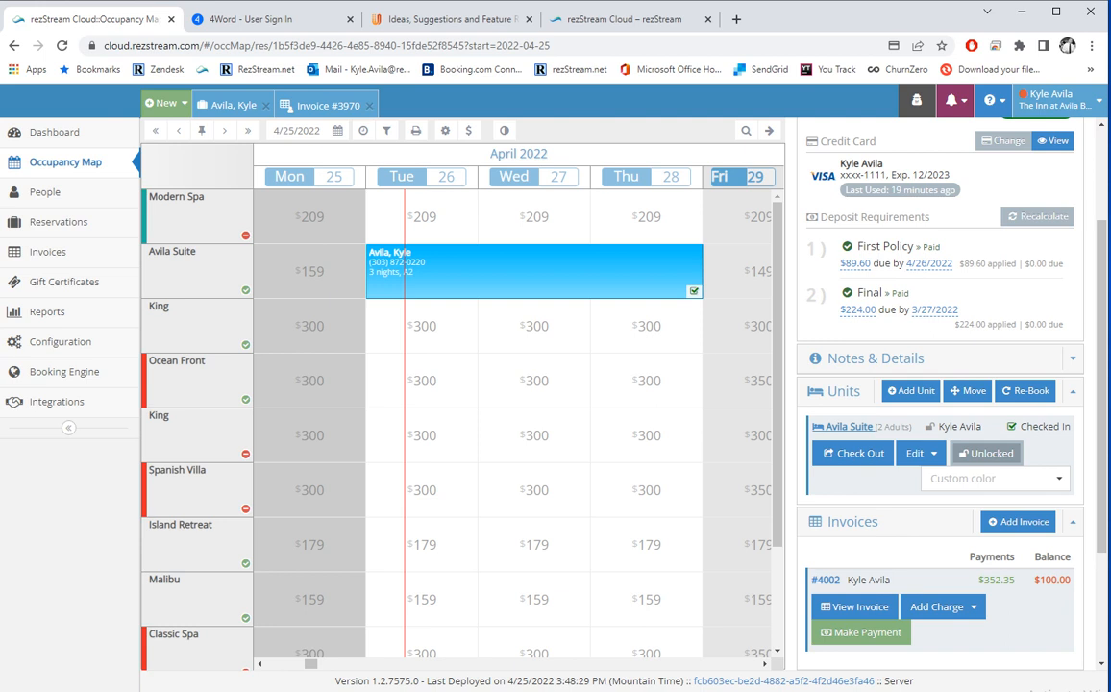
{"action": "left_click", "coordinate": [995, 478]}
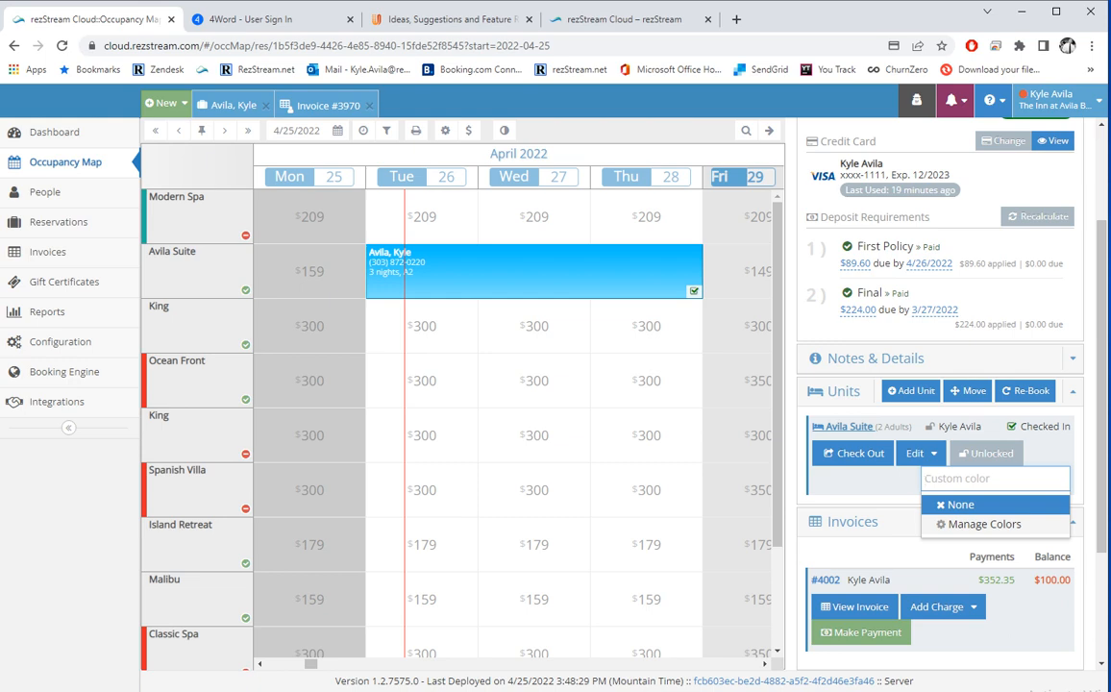
Close the custom colour choices and look over the Add Charge options without adding anything.
{"action": "left_click", "coordinate": [865, 482]}
{"action": "scroll", "coordinate": [865, 482], "scroll_direction": "down", "scroll_amount": 2}
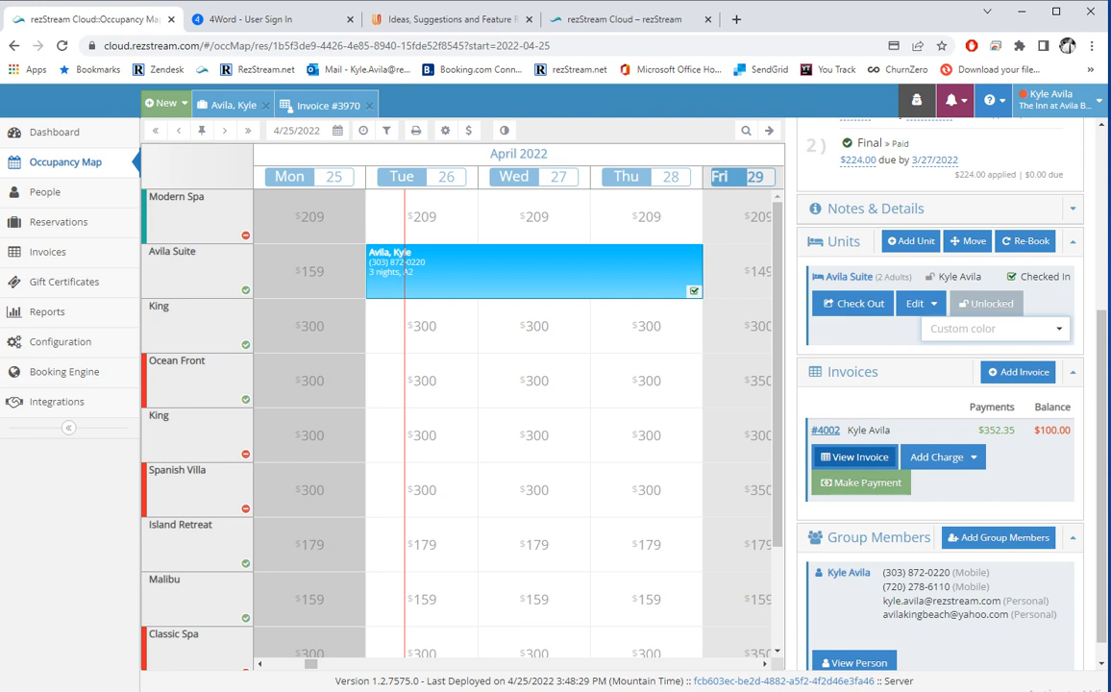
{"action": "left_click", "coordinate": [937, 457]}
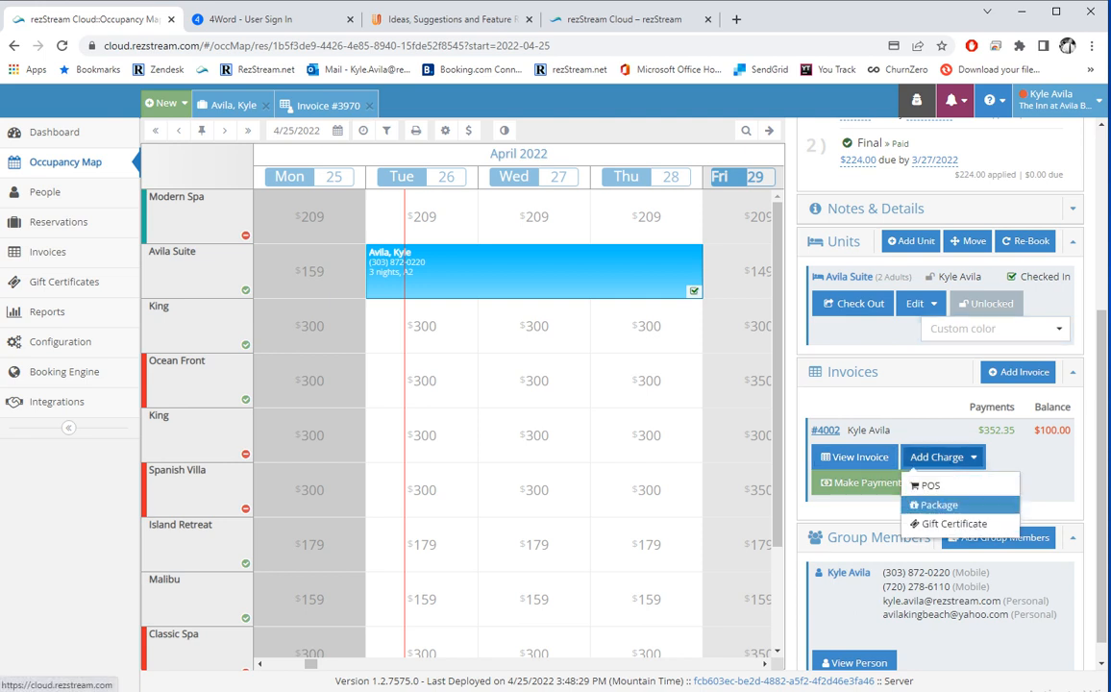
{"action": "left_click", "coordinate": [1044, 484]}
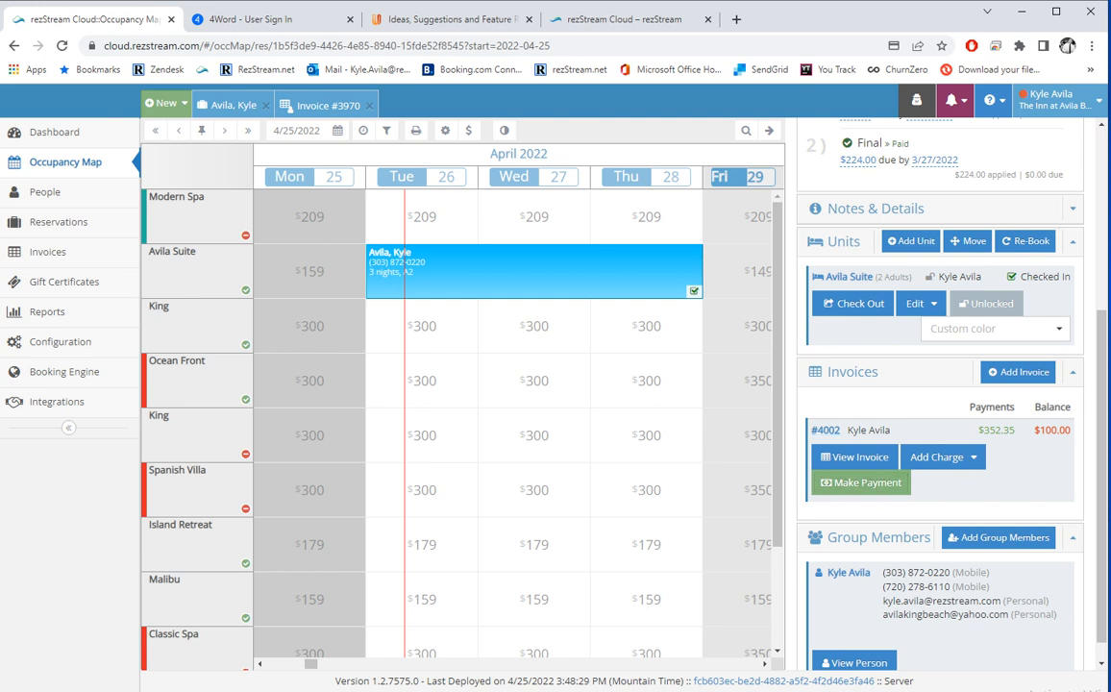
Switch to the Dashboard of reservations for 4/26/2022.
{"action": "scroll", "coordinate": [853, 639], "scroll_direction": "down", "scroll_amount": 1}
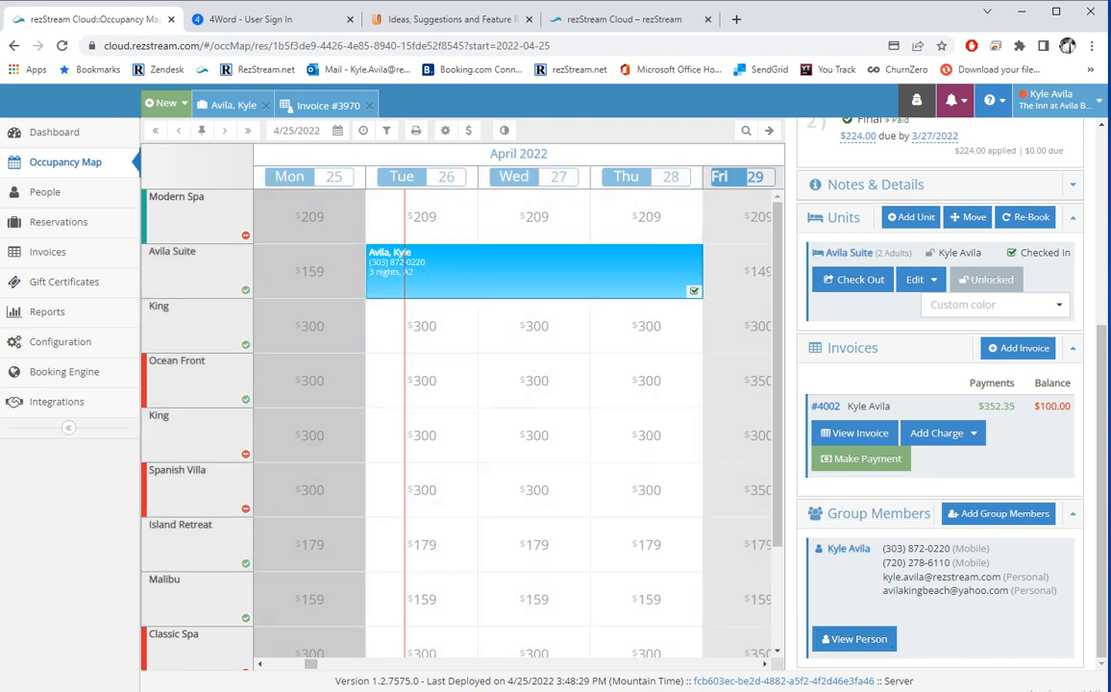
{"action": "scroll", "coordinate": [961, 197], "scroll_direction": "up", "scroll_amount": 4}
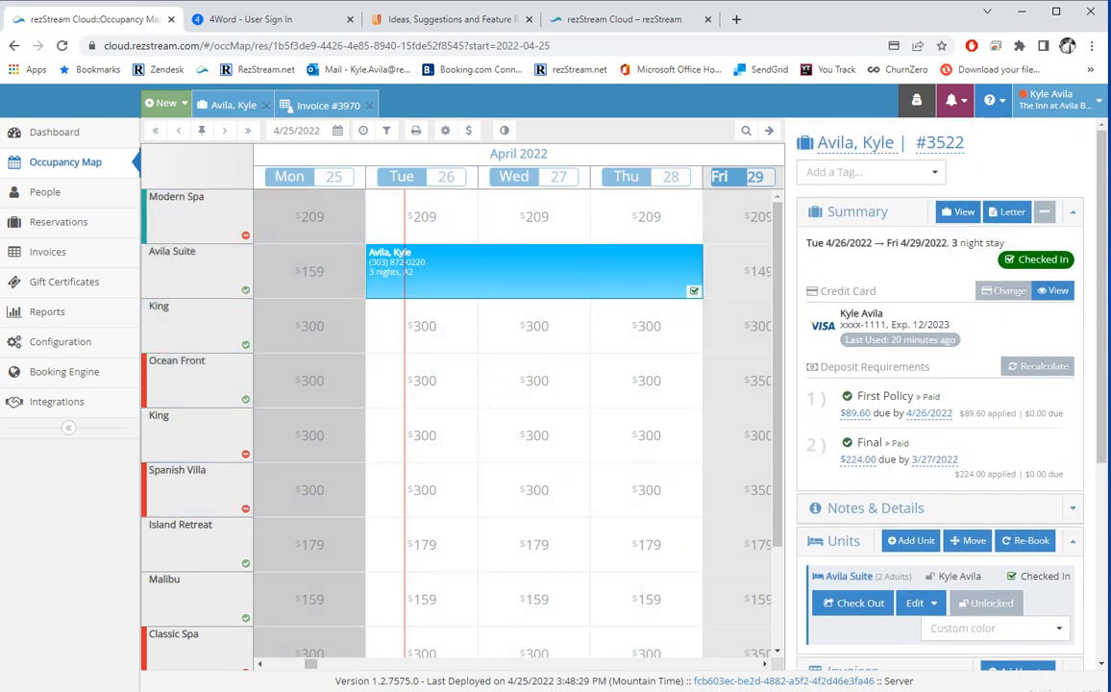
{"action": "left_click", "coordinate": [54, 132]}
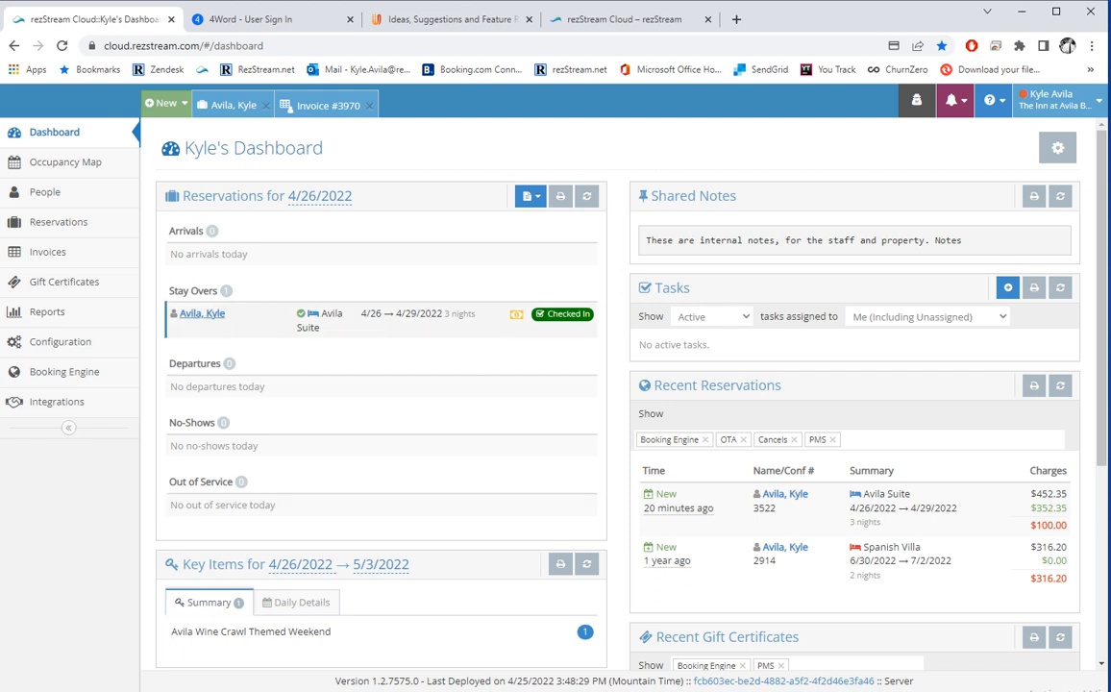
Expand the Avila Suite stay-over and check reservation #3522, the guest record and invoice #4002.
{"action": "left_click", "coordinate": [202, 315]}
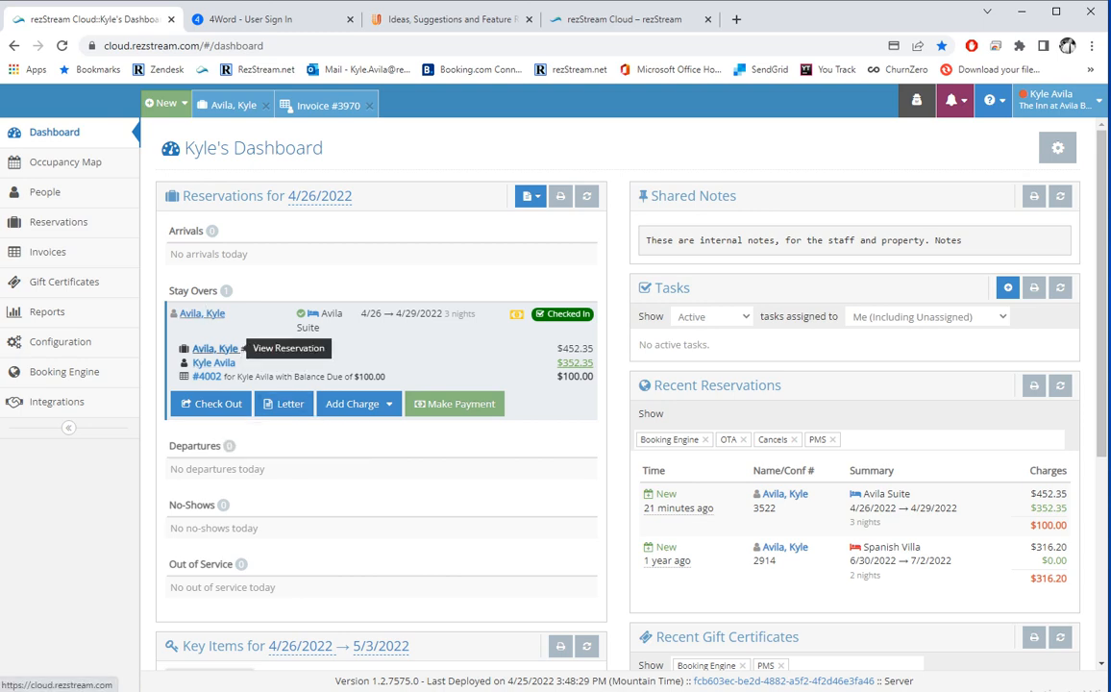
{"action": "left_click", "coordinate": [203, 314]}
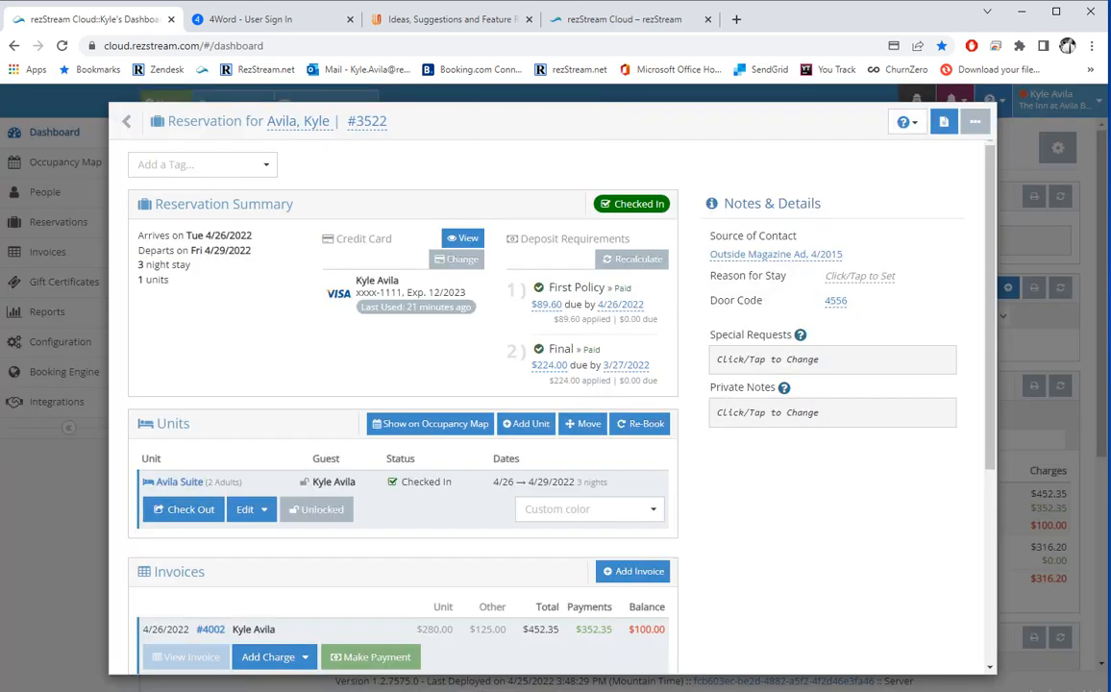
{"action": "left_click", "coordinate": [144, 120]}
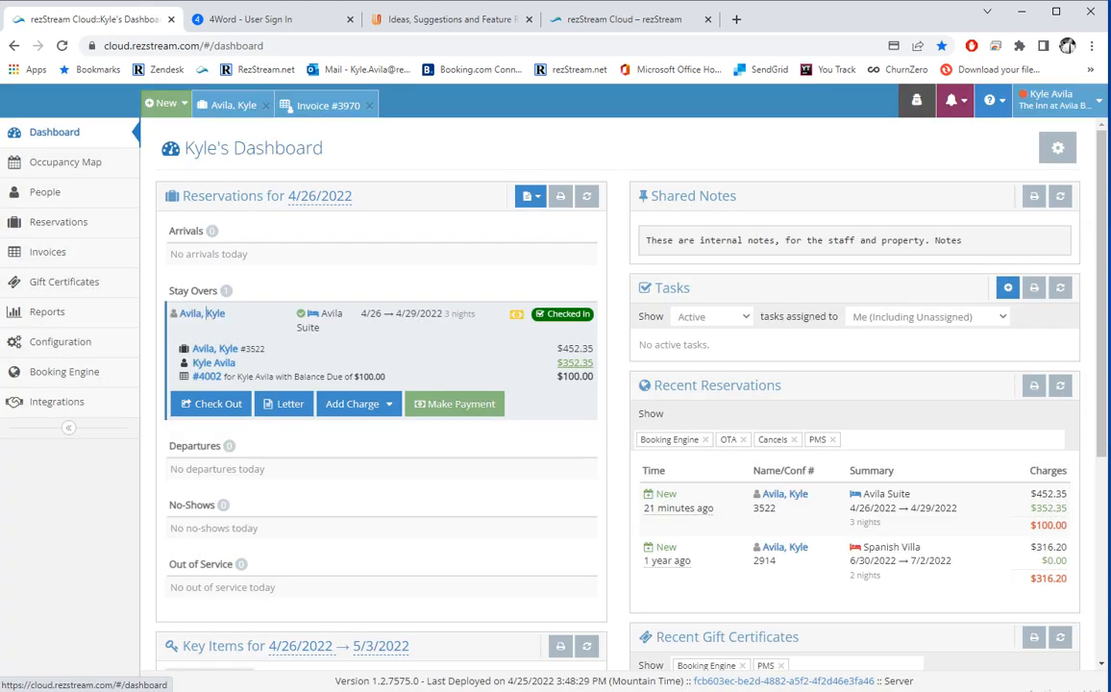
{"action": "left_click", "coordinate": [214, 363]}
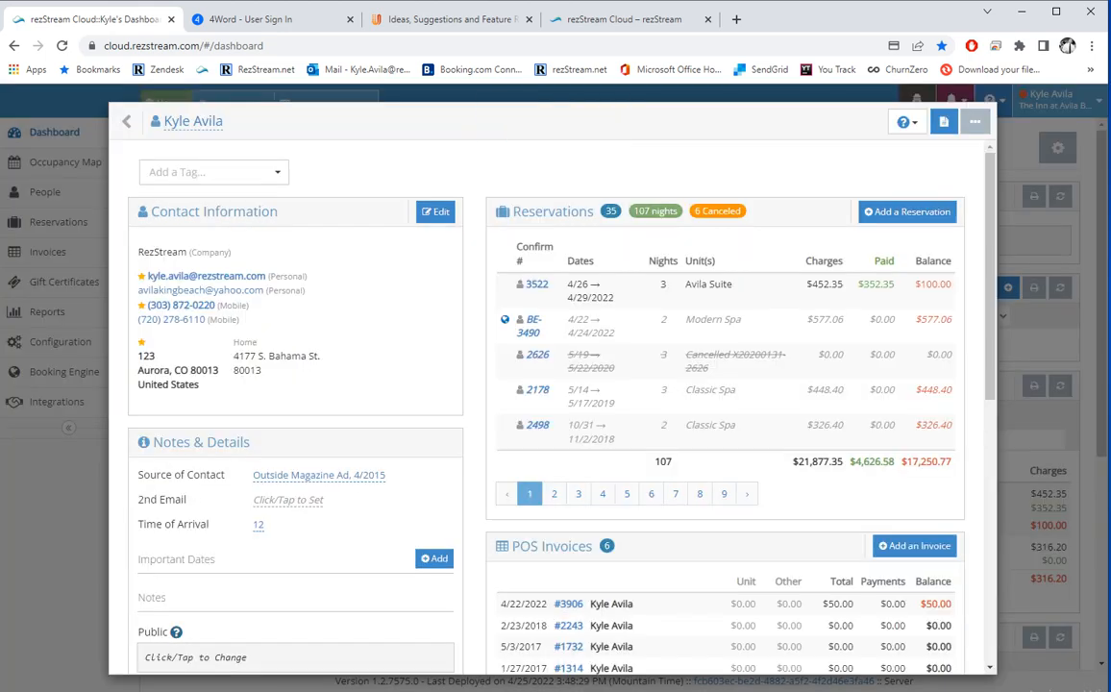
{"action": "left_click", "coordinate": [144, 121]}
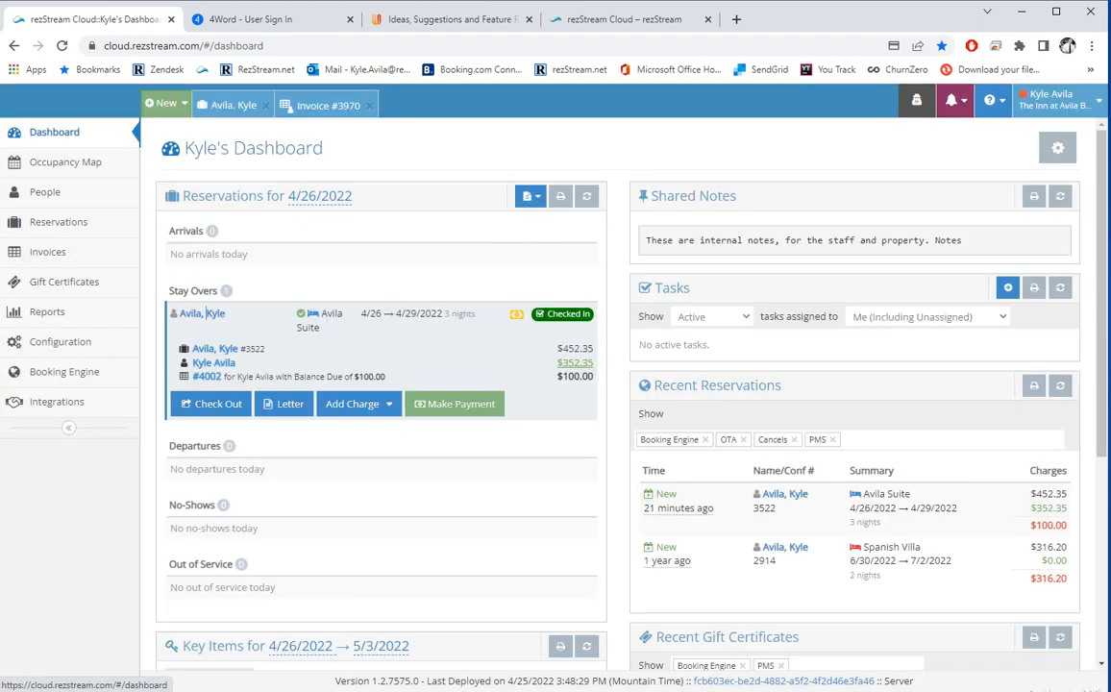
{"action": "left_click", "coordinate": [207, 375]}
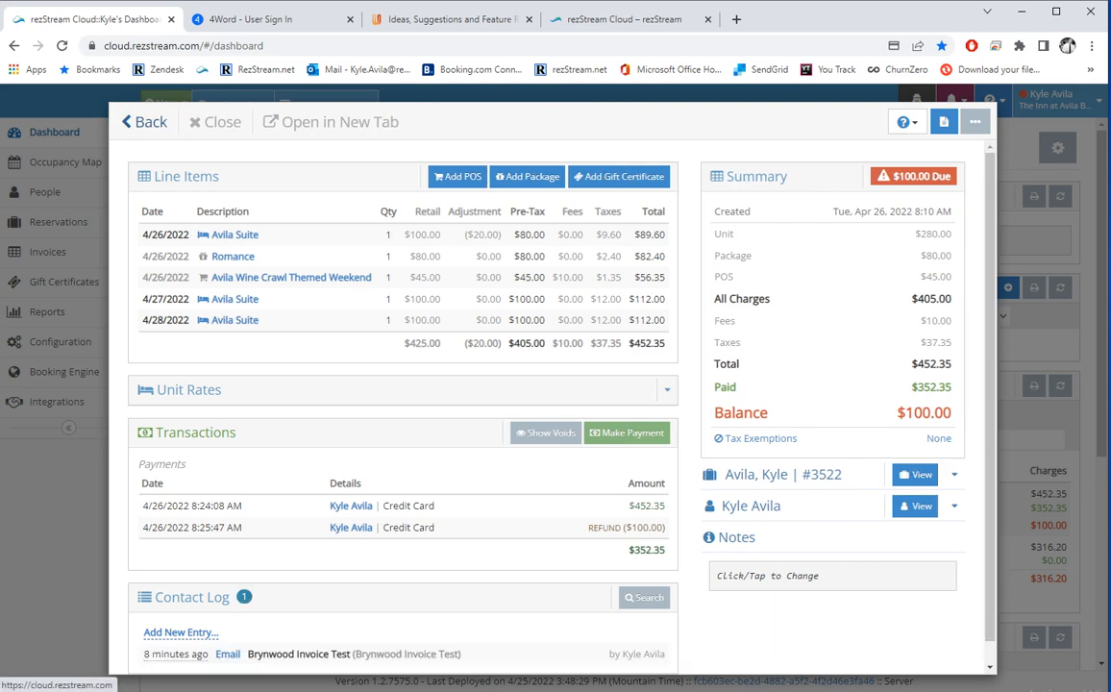
{"action": "left_click", "coordinate": [144, 120]}
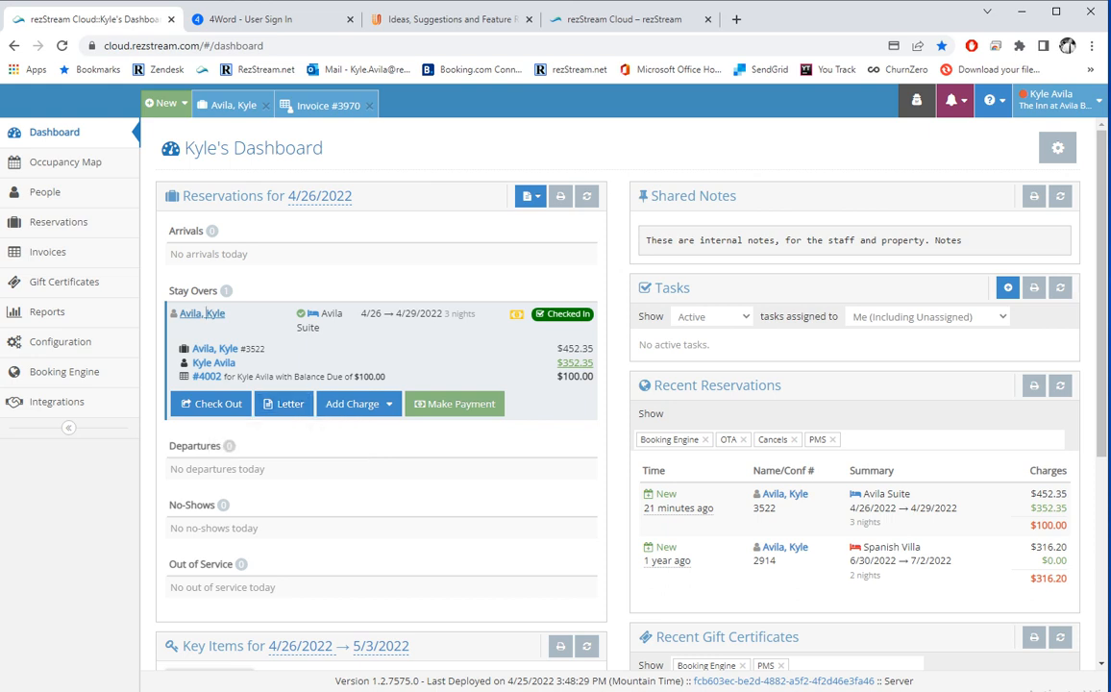
Check the stay's available charge types, then open the Configuration settings page.
{"action": "left_click", "coordinate": [356, 404]}
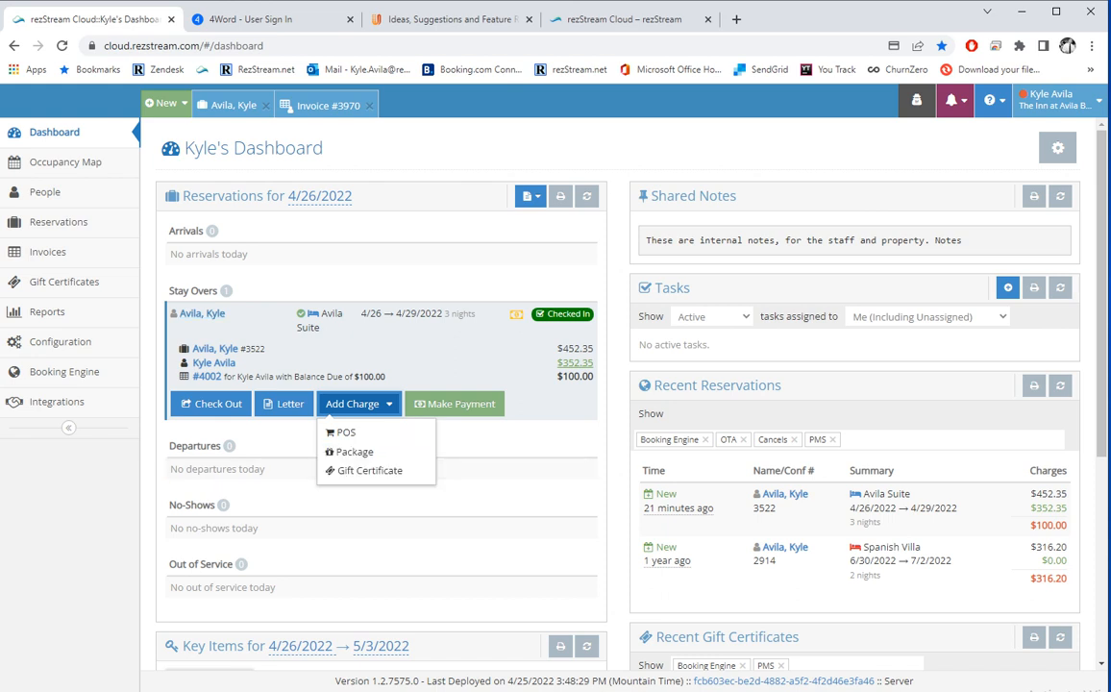
{"action": "key", "text": "Tab"}
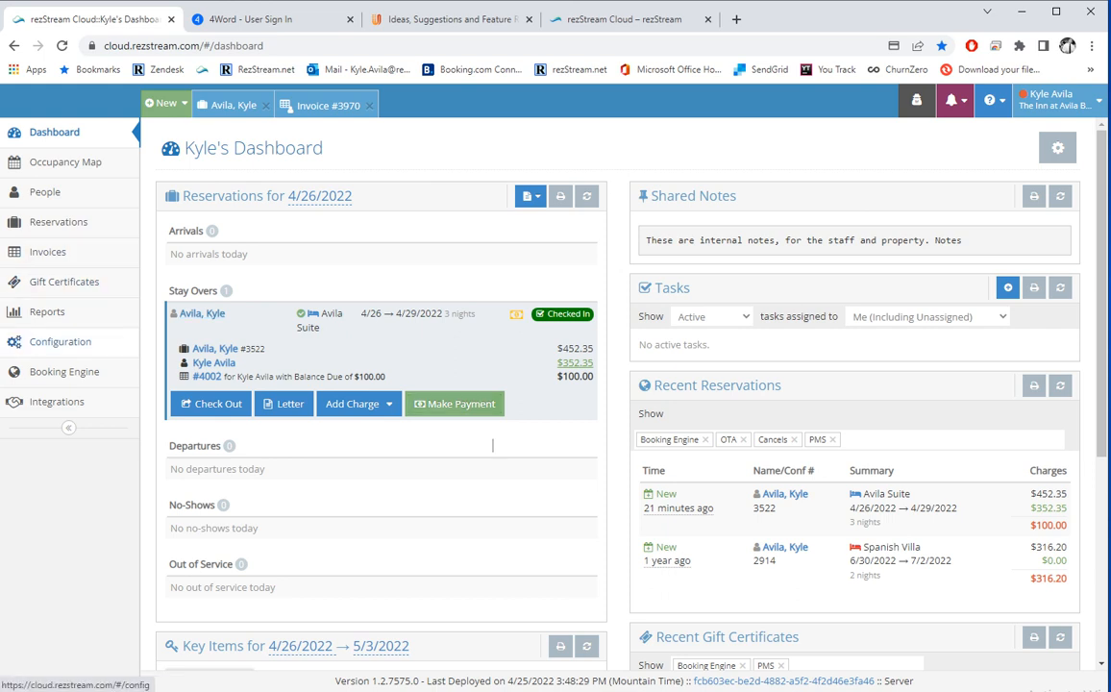
{"action": "left_click", "coordinate": [60, 341]}
{"action": "scroll", "coordinate": [171, 377], "scroll_direction": "down", "scroll_amount": 3}
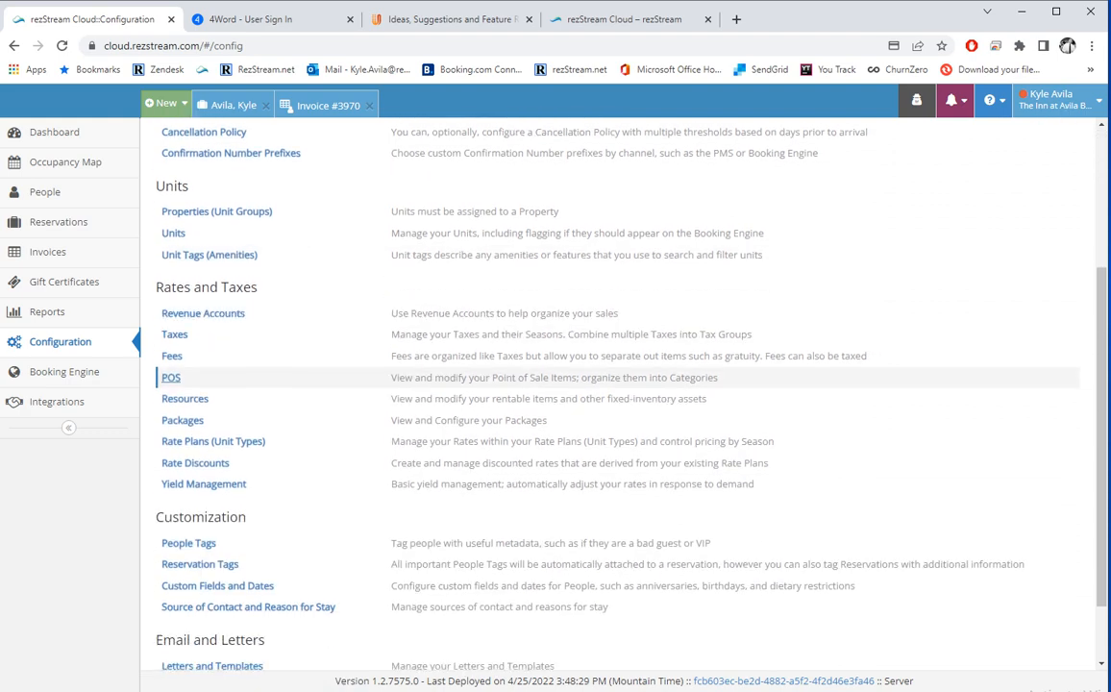
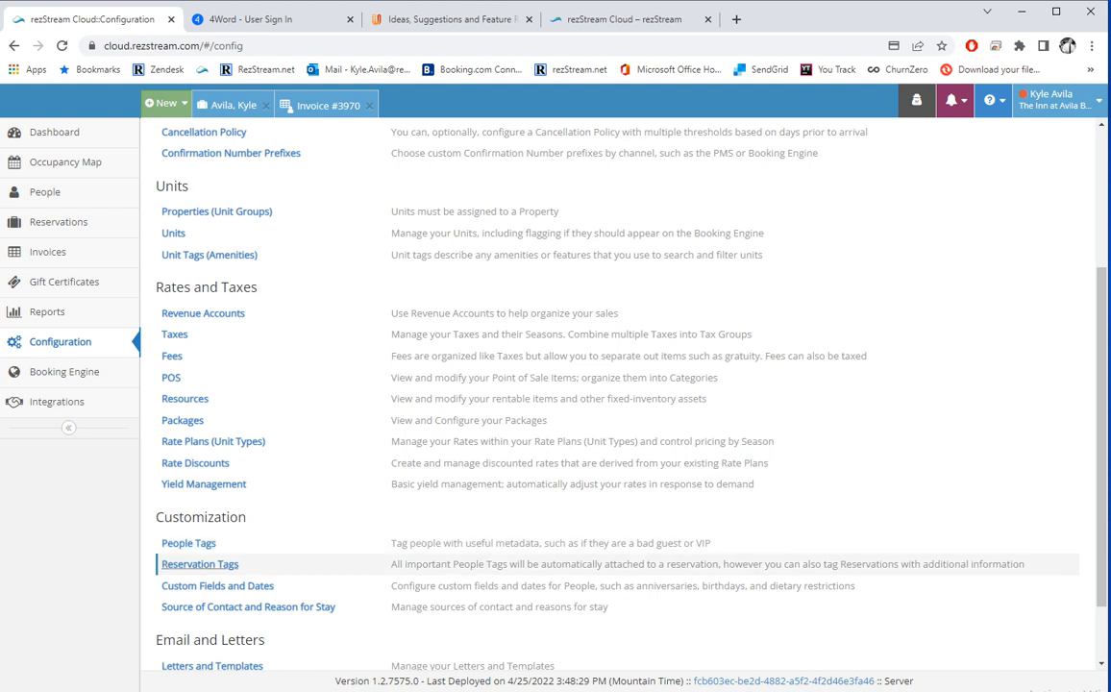
Create a reservation tag named 'VIP' in red, flagged as important, and save it.
{"action": "left_click", "coordinate": [200, 564]}
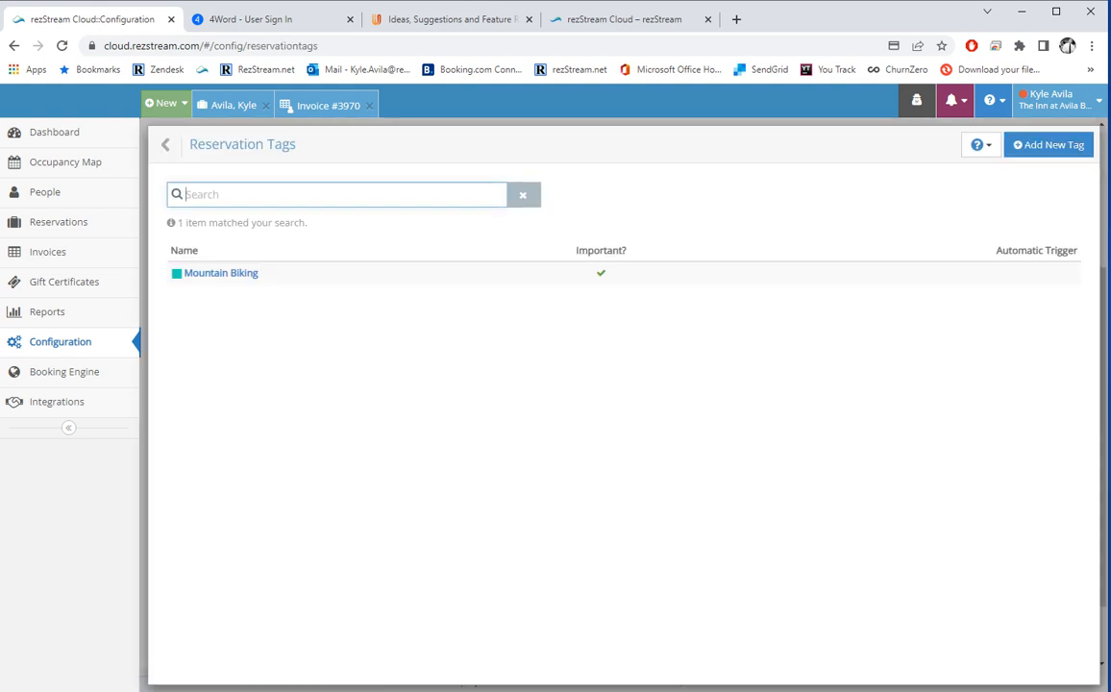
{"action": "left_click", "coordinate": [1050, 145]}
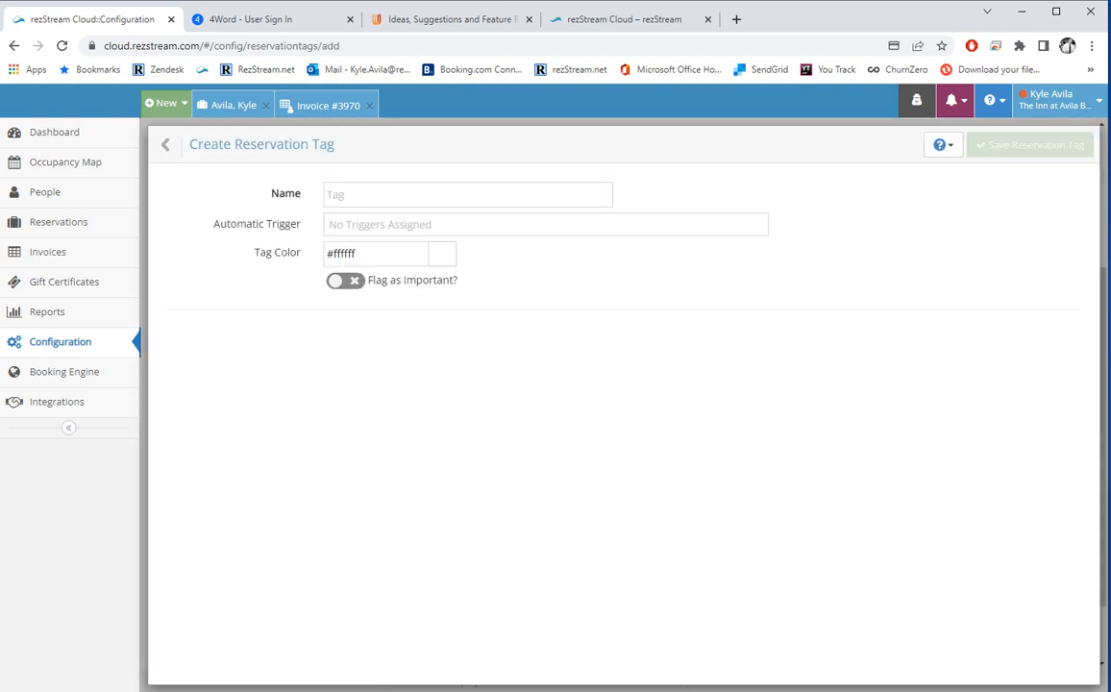
{"action": "type", "text": "VIP"}
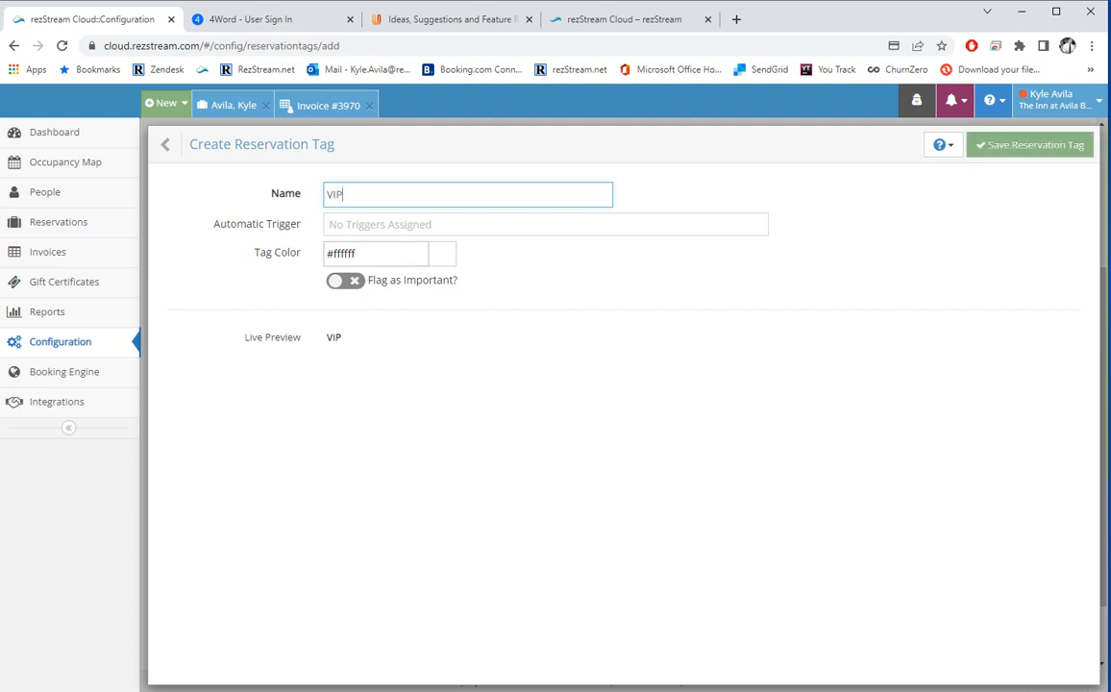
{"action": "left_click", "coordinate": [442, 253]}
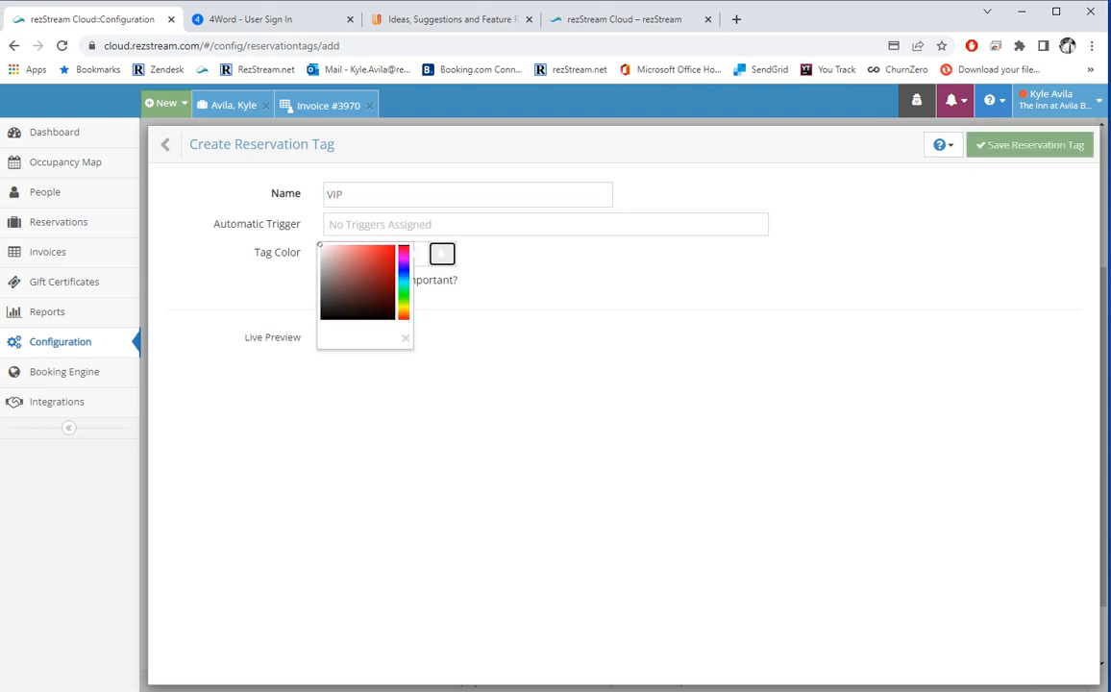
{"action": "left_click", "coordinate": [391, 253]}
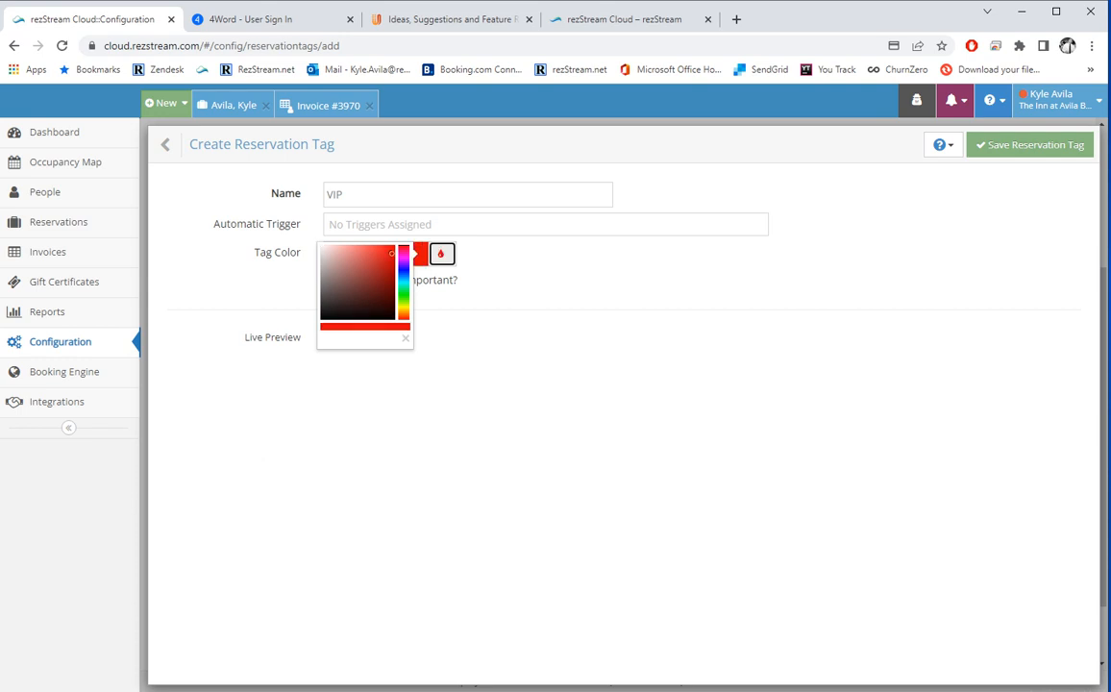
{"action": "left_click", "coordinate": [458, 279]}
{"action": "left_click", "coordinate": [342, 279]}
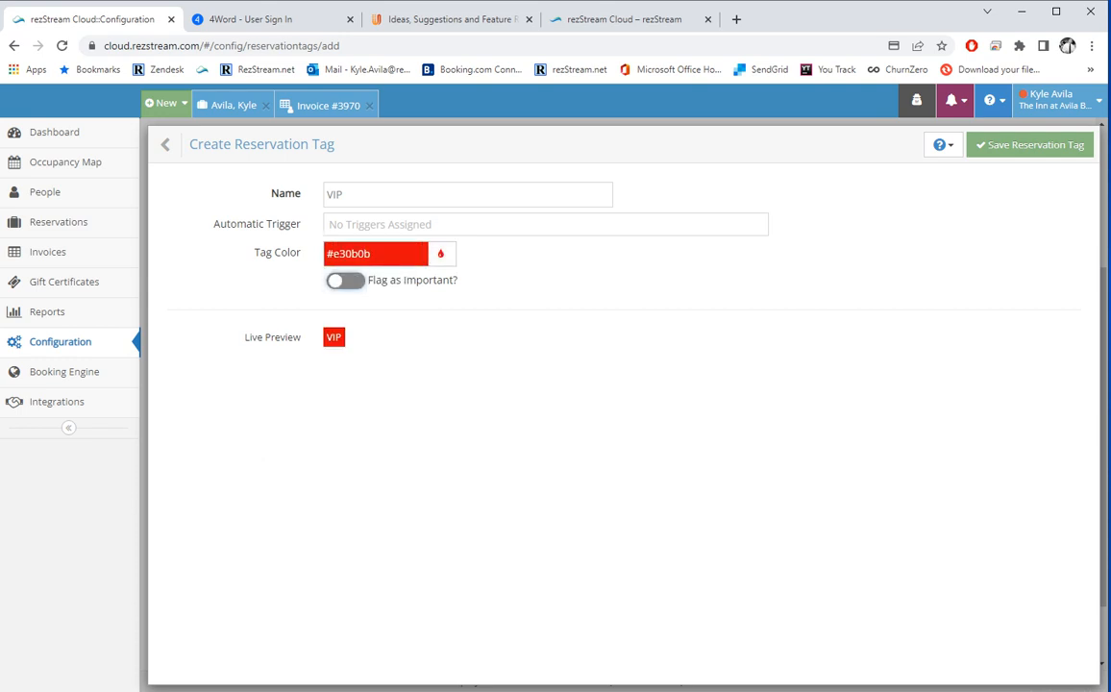
{"action": "left_click", "coordinate": [1036, 144]}
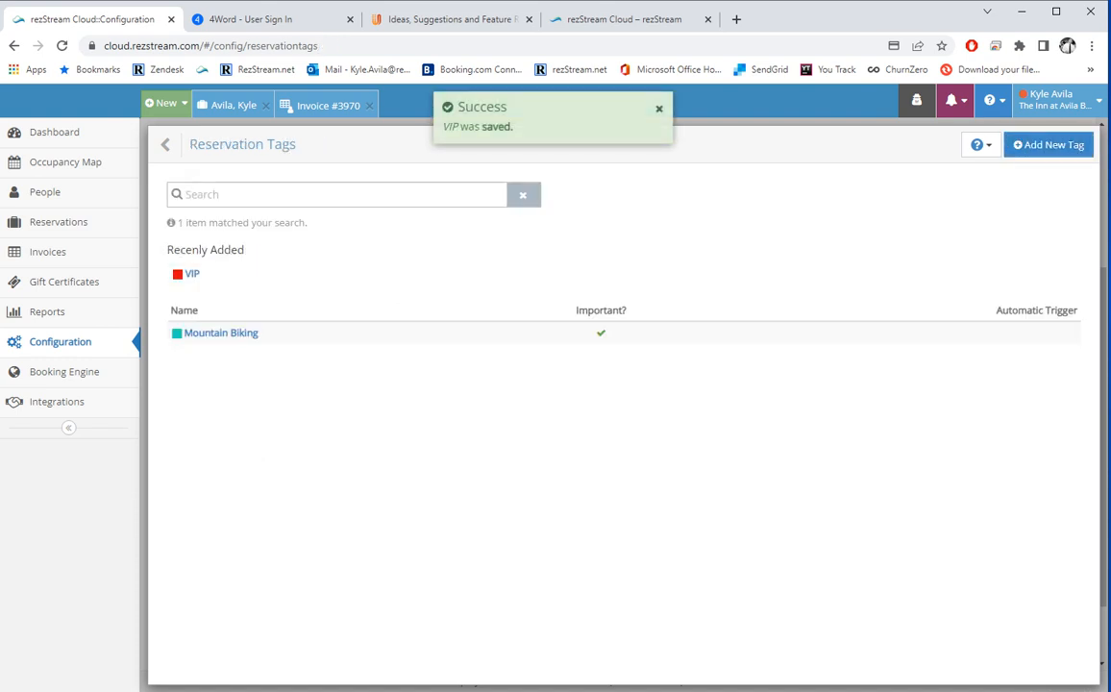
Review the Important person tag under People Tags, then return to the guest's reservation.
{"action": "left_click", "coordinate": [165, 144]}
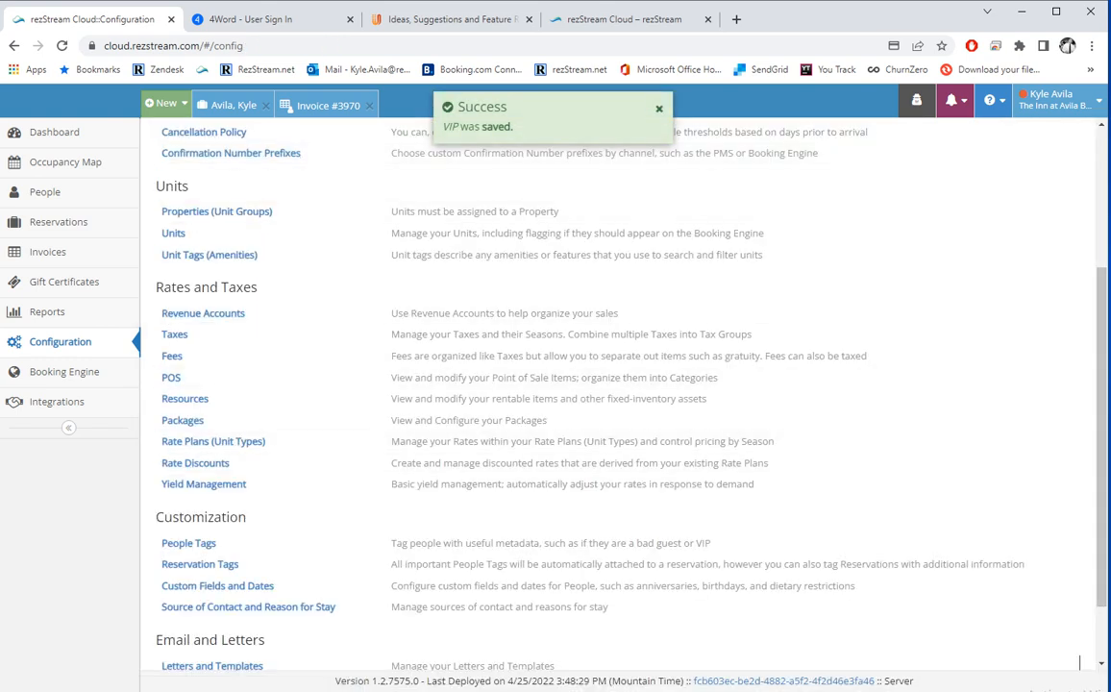
{"action": "left_click", "coordinate": [188, 543]}
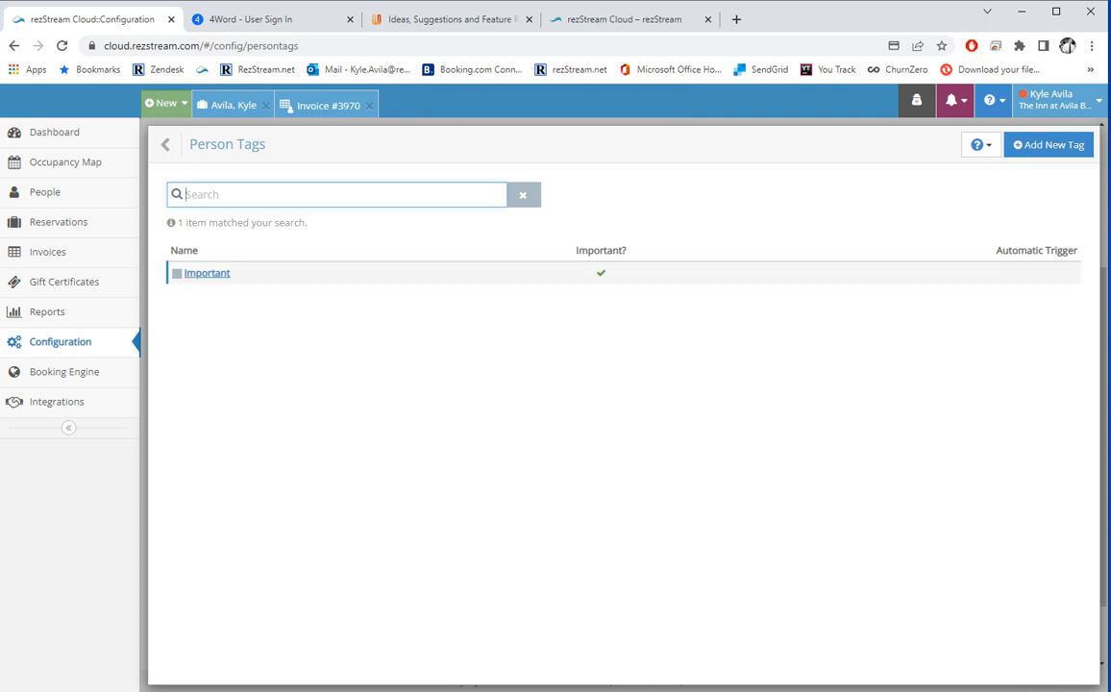
{"action": "left_click", "coordinate": [206, 273]}
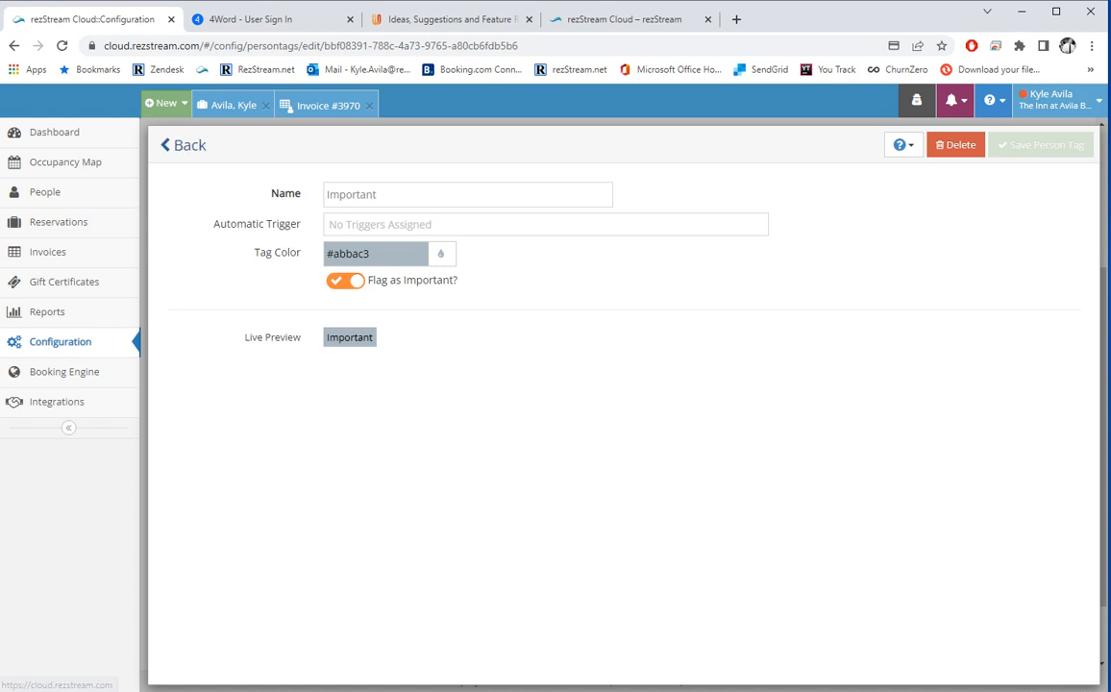
{"action": "left_click", "coordinate": [183, 145]}
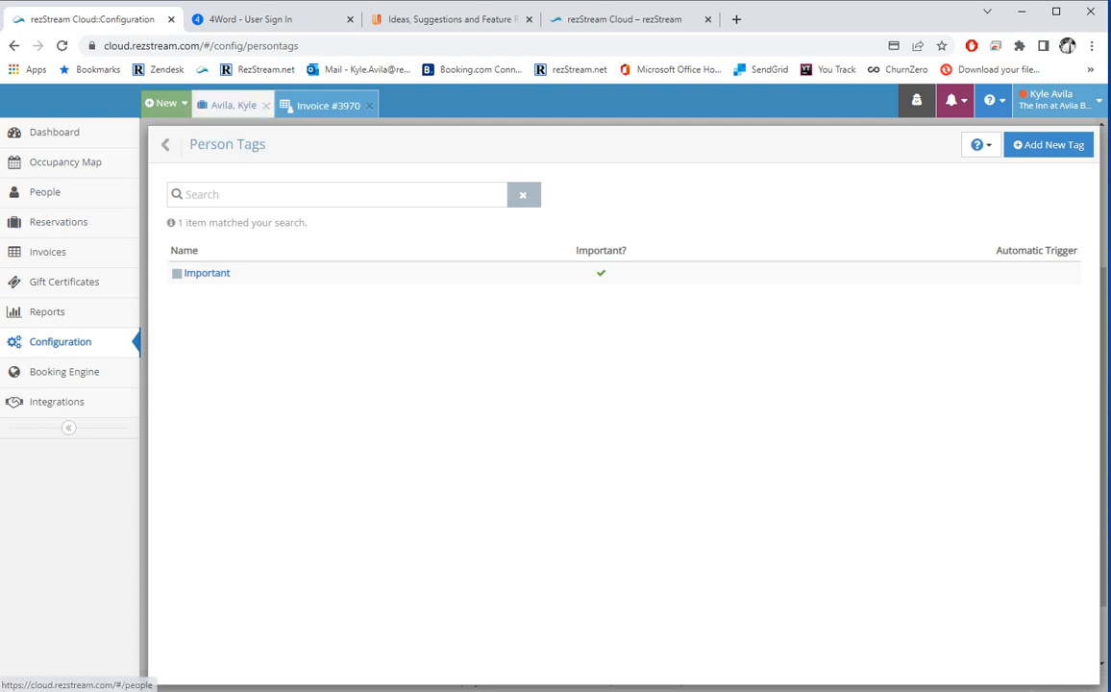
{"action": "left_click", "coordinate": [235, 106]}
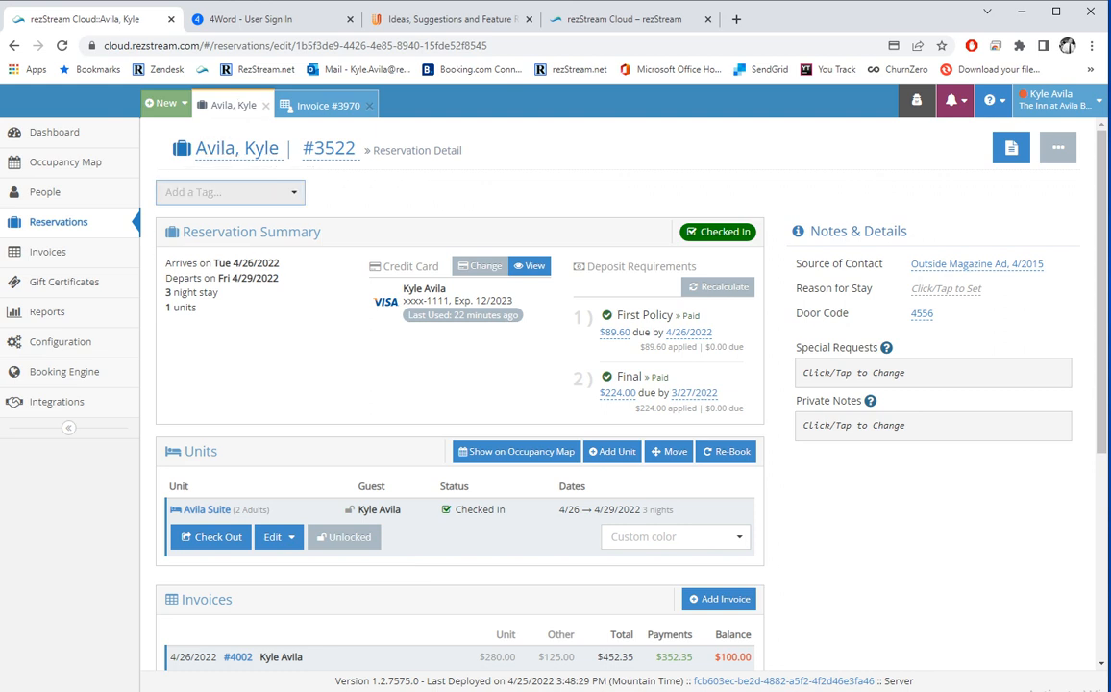
Add the VIP tag to the reservation and the Important tag to the guest's person record.
{"action": "left_click", "coordinate": [202, 193]}
{"action": "left_click", "coordinate": [196, 242]}
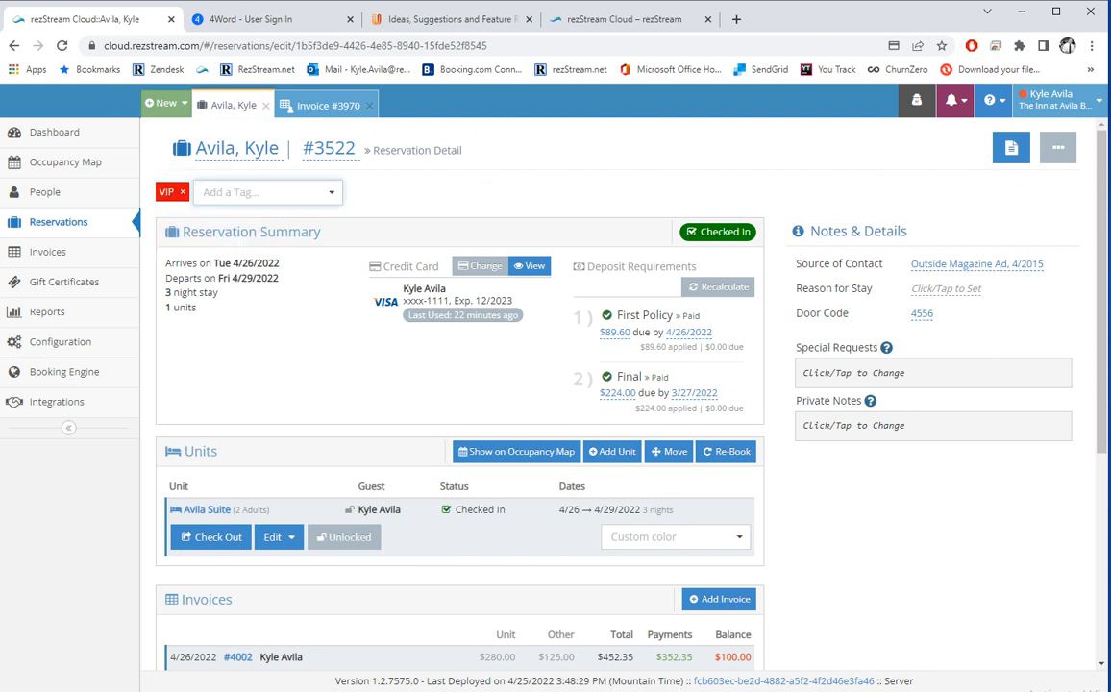
{"action": "scroll", "coordinate": [459, 384], "scroll_direction": "down", "scroll_amount": 4}
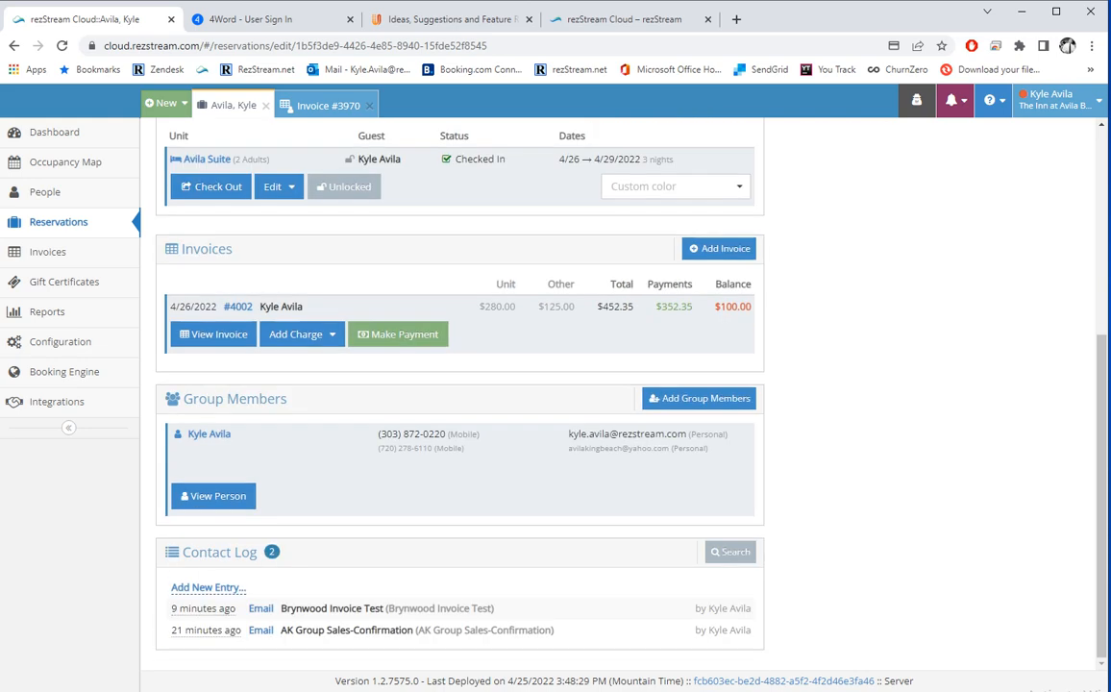
{"action": "left_click", "coordinate": [213, 495]}
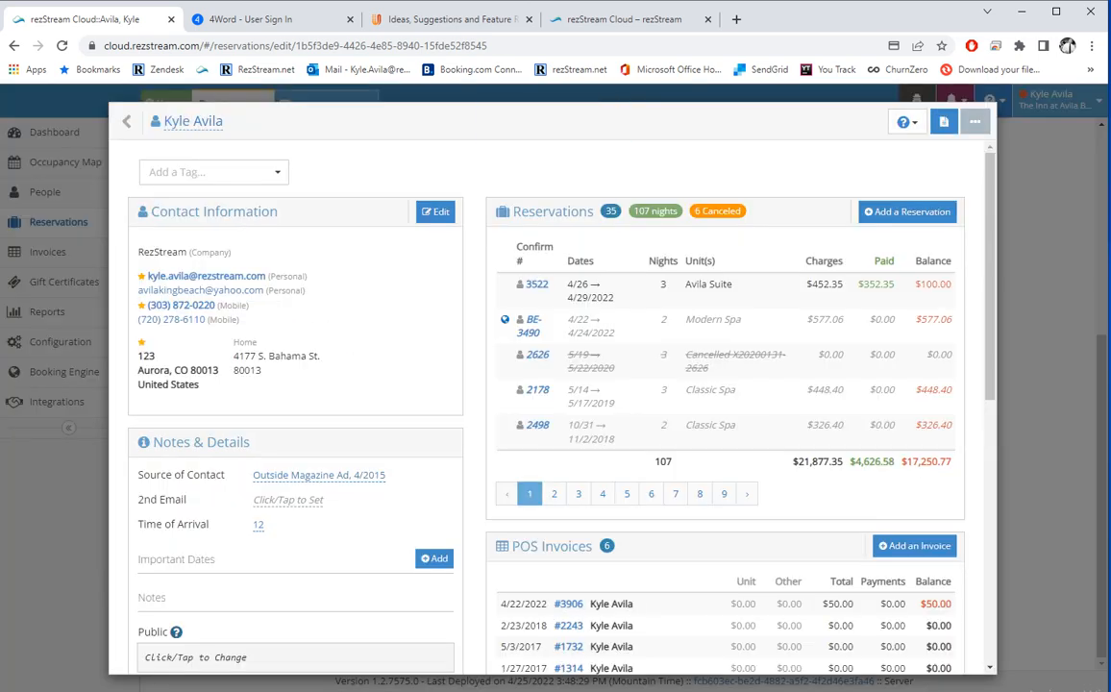
{"action": "left_click", "coordinate": [213, 172]}
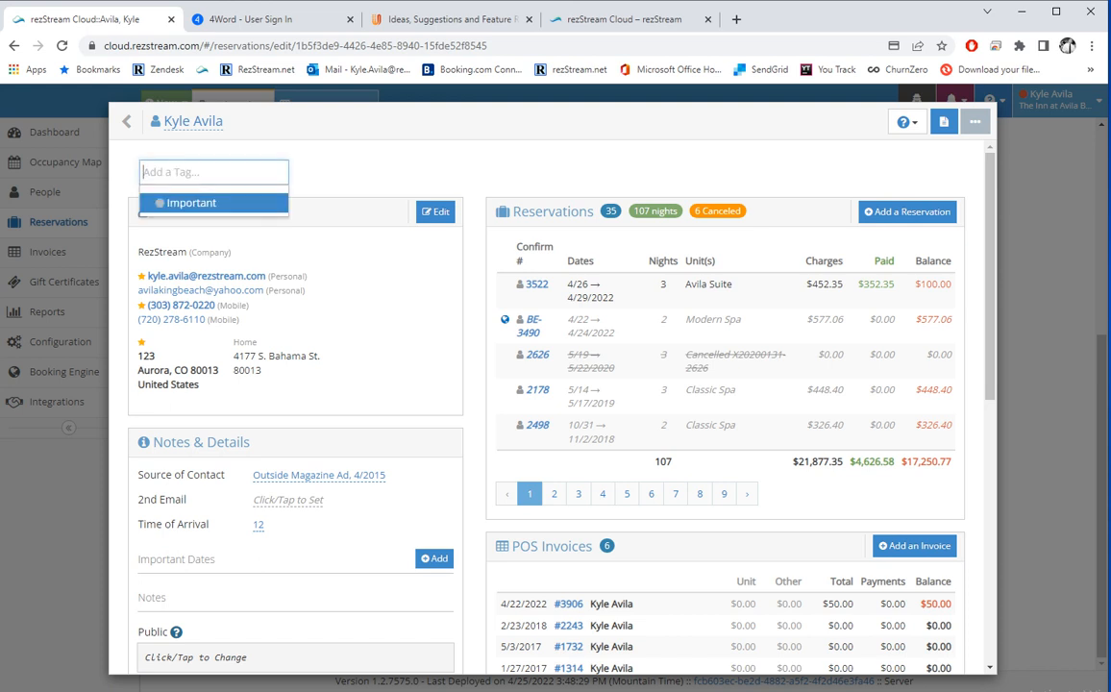
{"action": "left_click", "coordinate": [192, 203]}
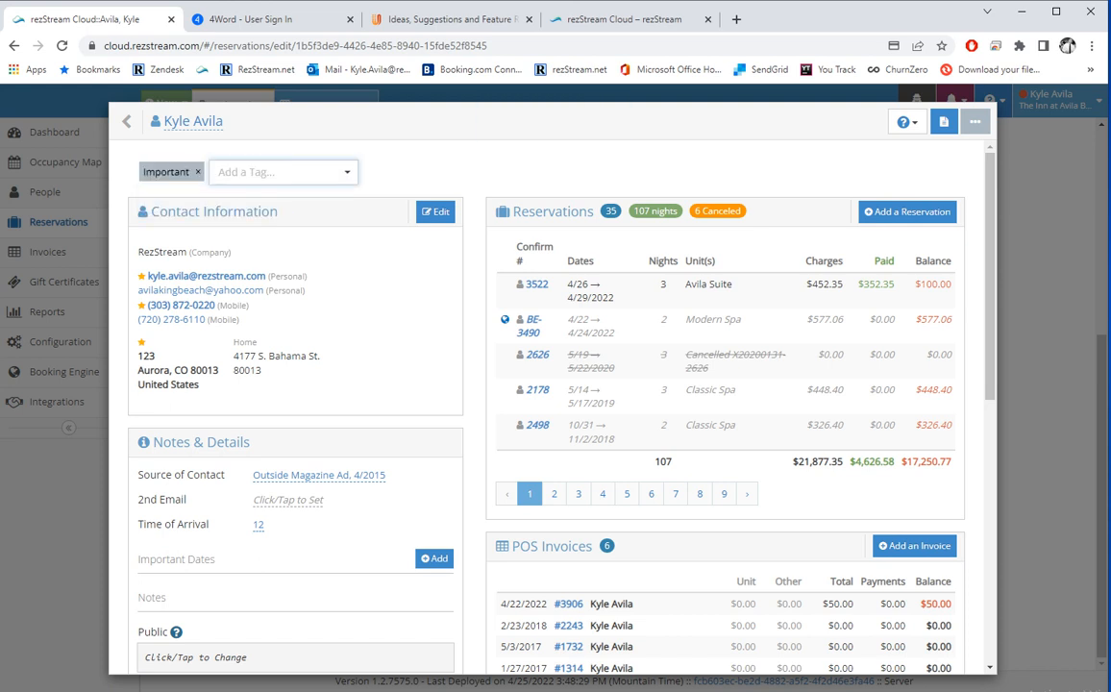
{"action": "left_click", "coordinate": [128, 122]}
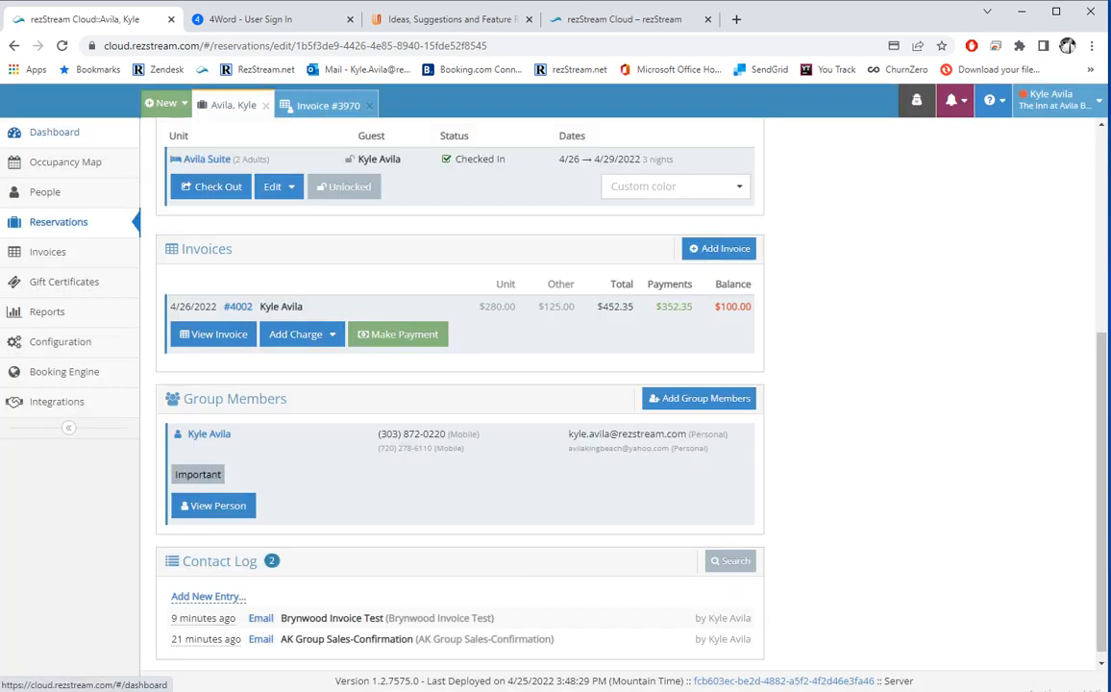
Check the tagged reservation on the Occupancy Map and the Dashboard's stay-over entry.
{"action": "left_click", "coordinate": [65, 161]}
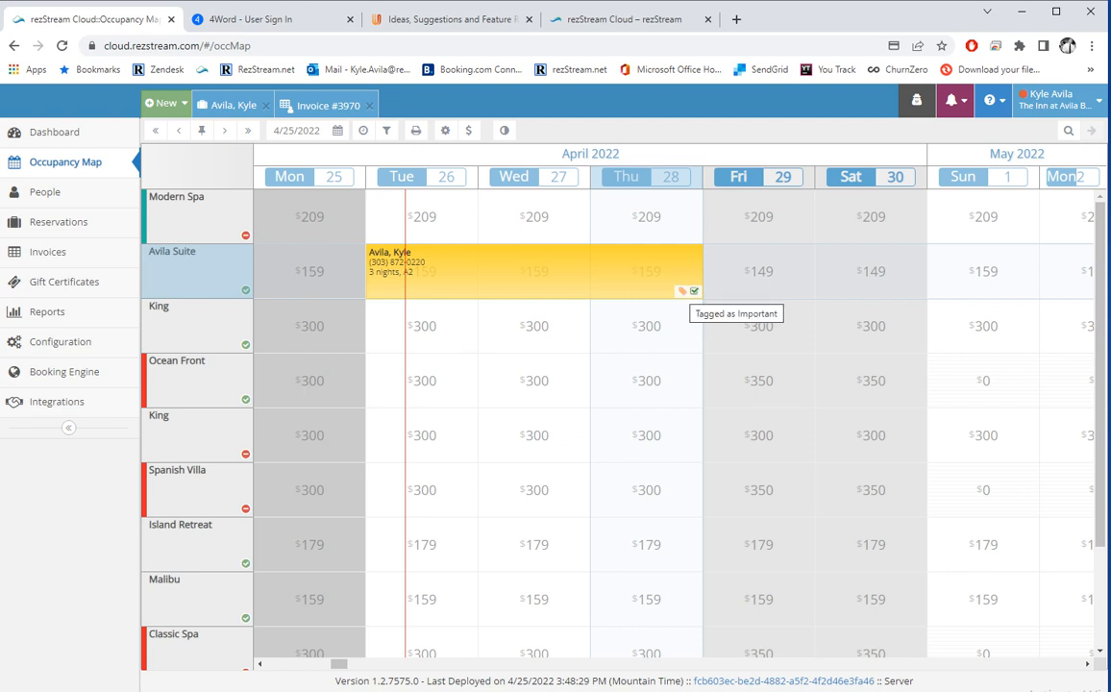
{"action": "left_click", "coordinate": [534, 272]}
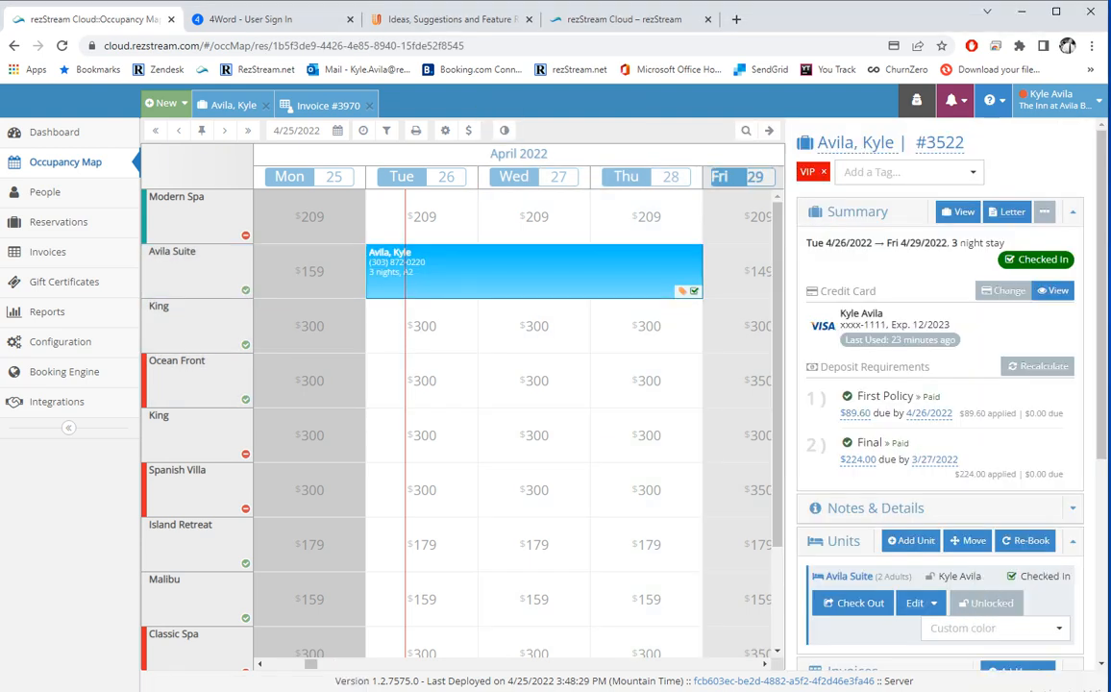
{"action": "scroll", "coordinate": [940, 403], "scroll_direction": "down", "scroll_amount": 3}
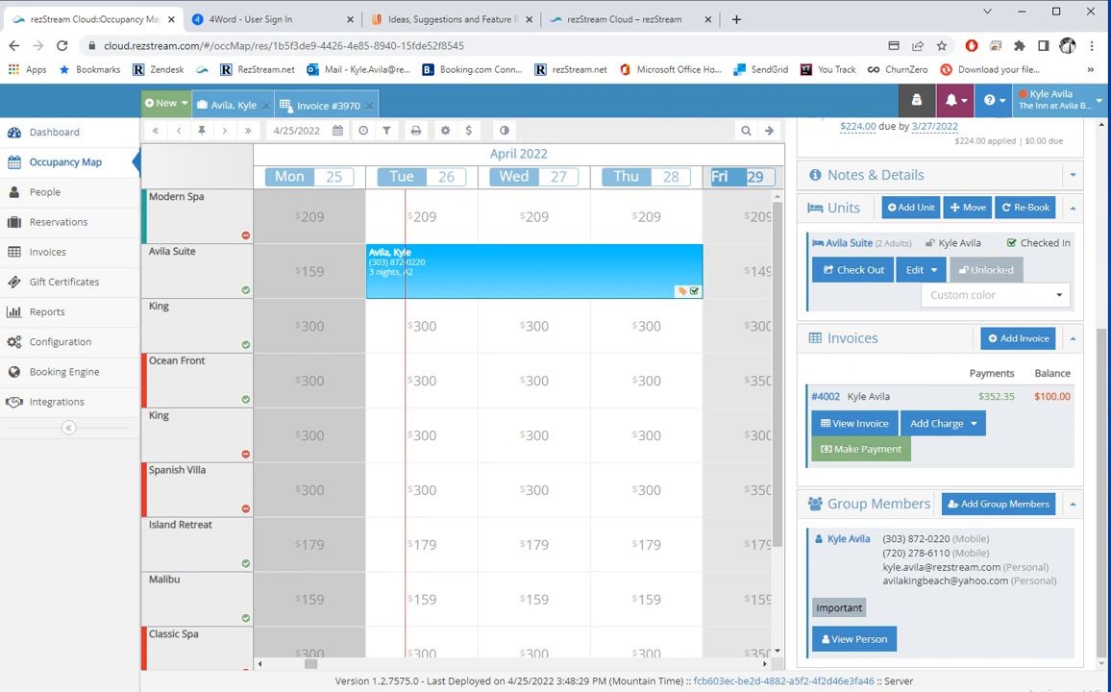
{"action": "left_click", "coordinate": [54, 132]}
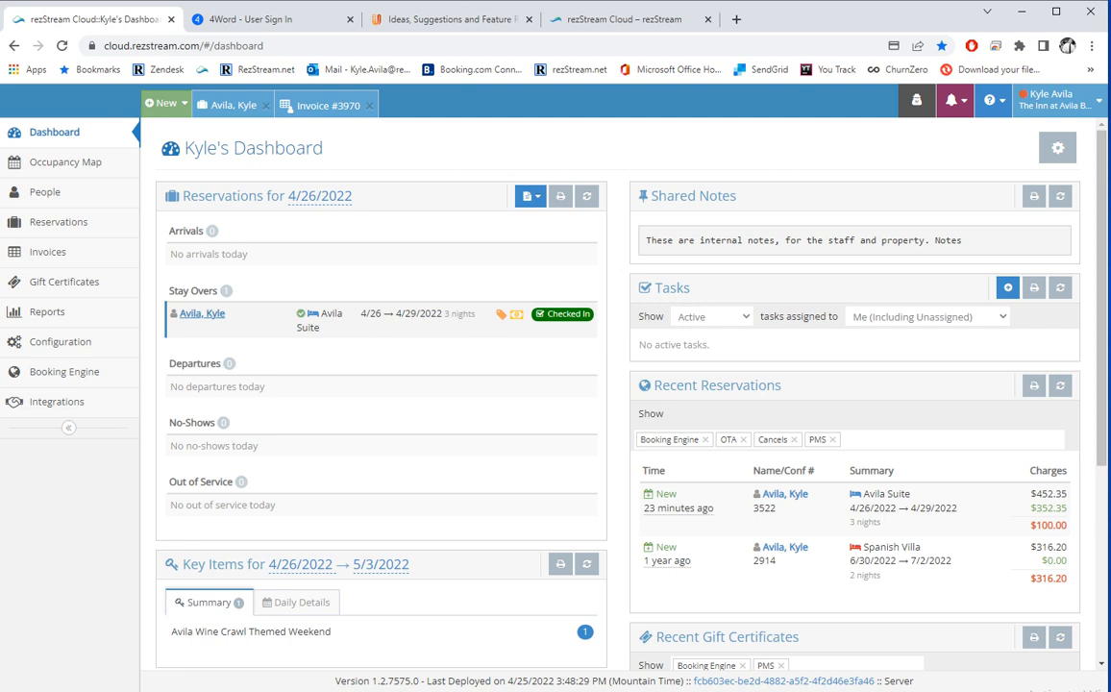
{"action": "left_click", "coordinate": [201, 315]}
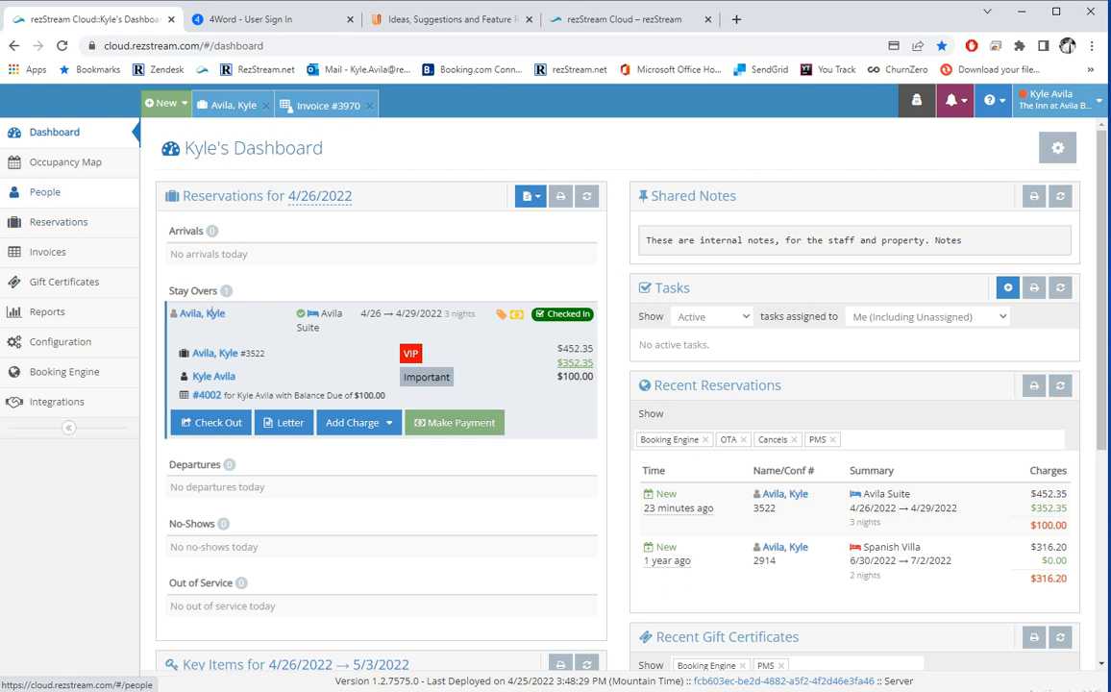
Clear the People search, try a search for 'avila', then switch to Advanced Search.
{"action": "left_click", "coordinate": [44, 191]}
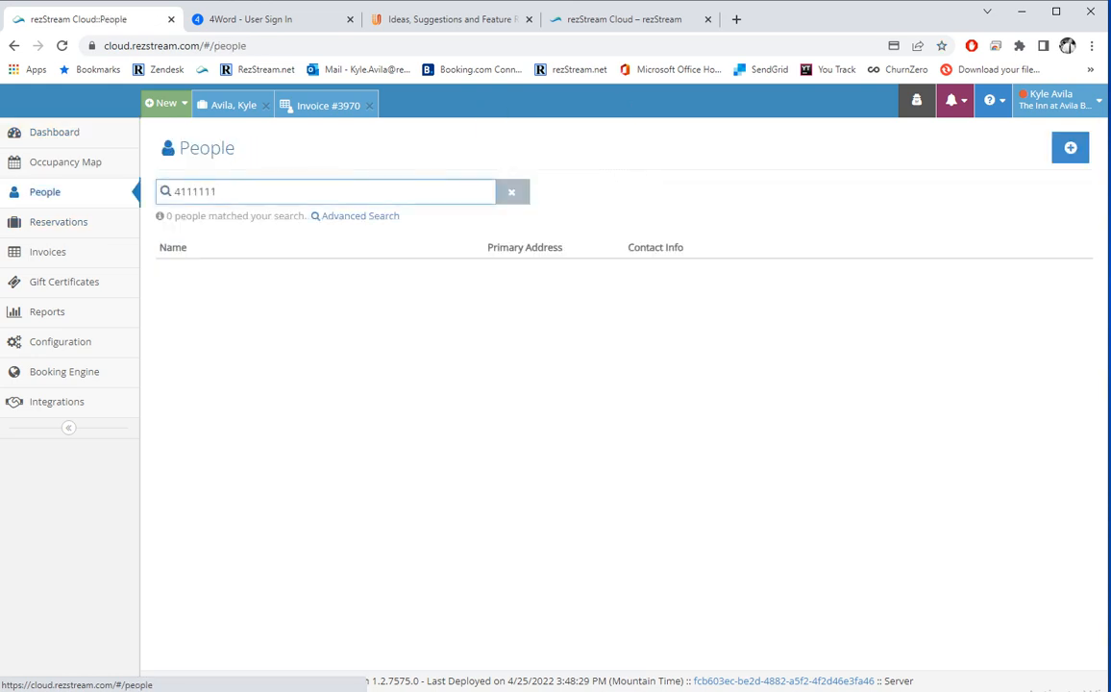
{"action": "key", "text": "BackSpace"}
{"action": "key", "text": "BackSpace"}
{"action": "key", "text": "BackSpace"}
{"action": "key", "text": "BackSpace"}
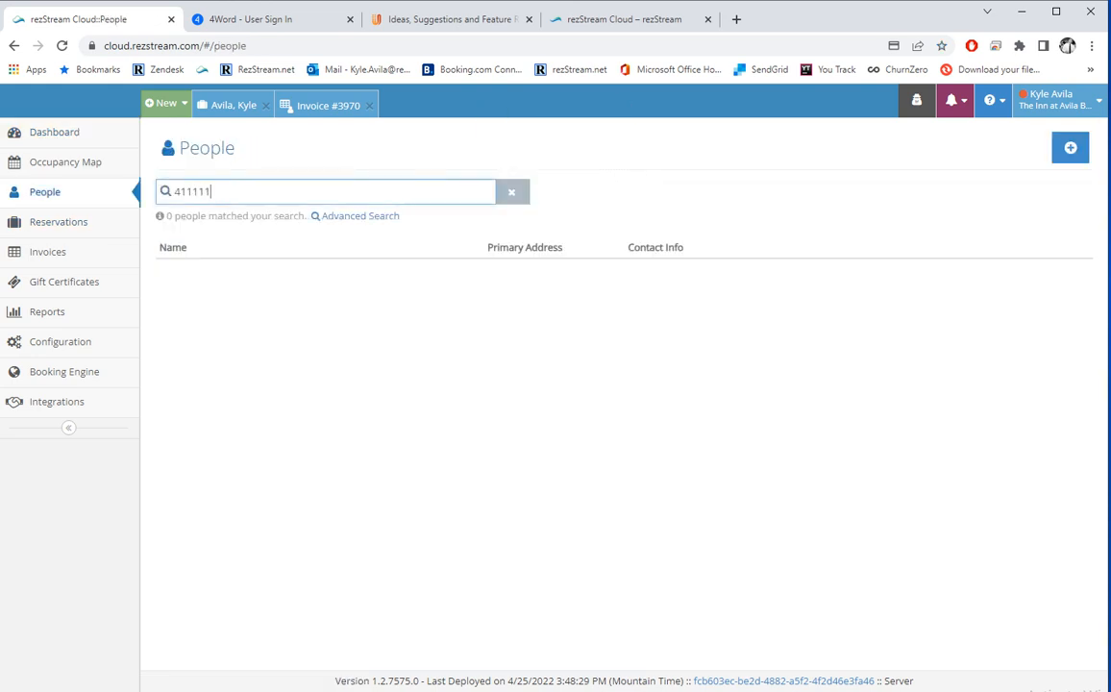
{"action": "key", "text": "BackSpace"}
{"action": "key", "text": "BackSpace"}
{"action": "key", "text": "BackSpace"}
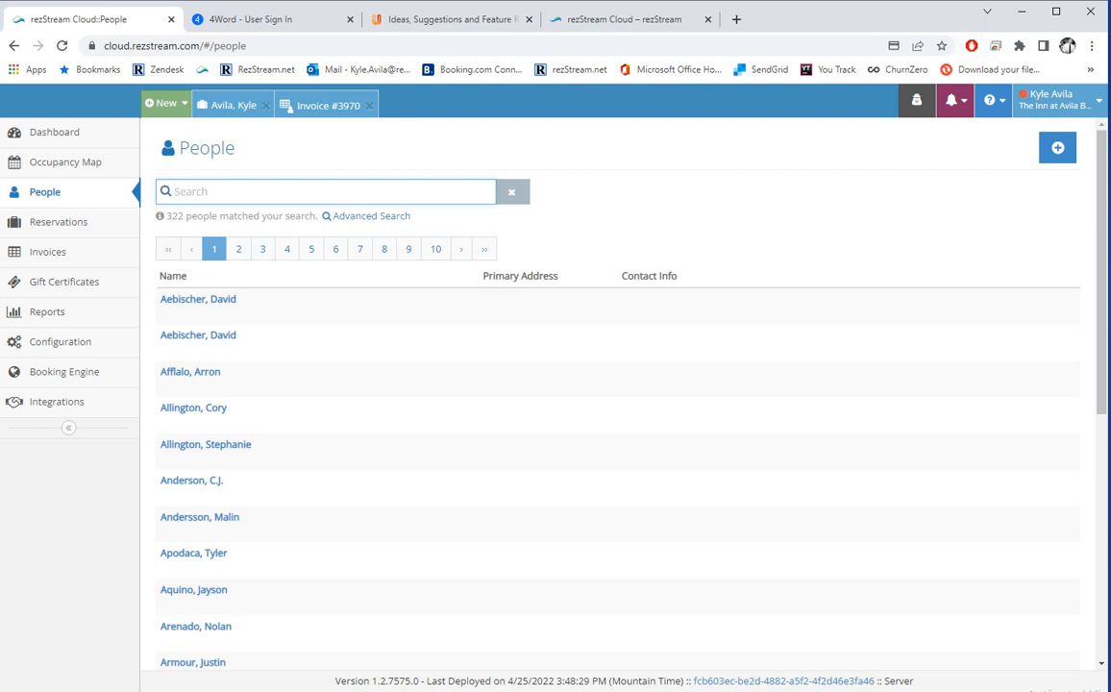
{"action": "type", "text": "avila"}
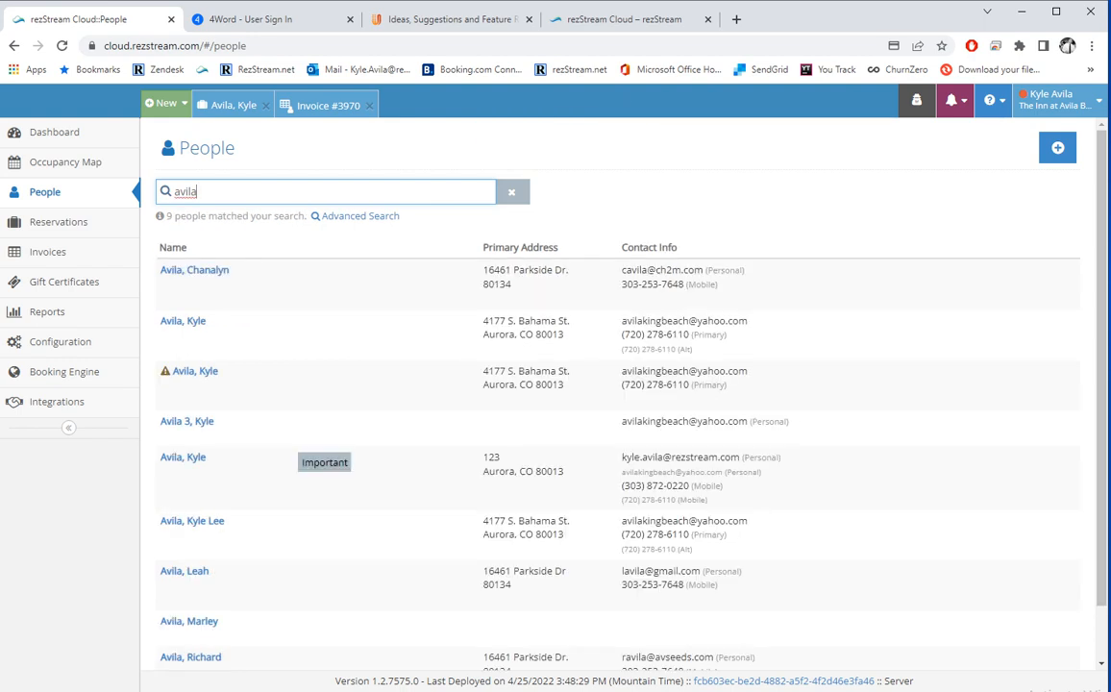
{"action": "key", "text": "BackSpace"}
{"action": "key", "text": "BackSpace"}
{"action": "key", "text": "BackSpace"}
{"action": "key", "text": "BackSpace"}
{"action": "key", "text": "BackSpace"}
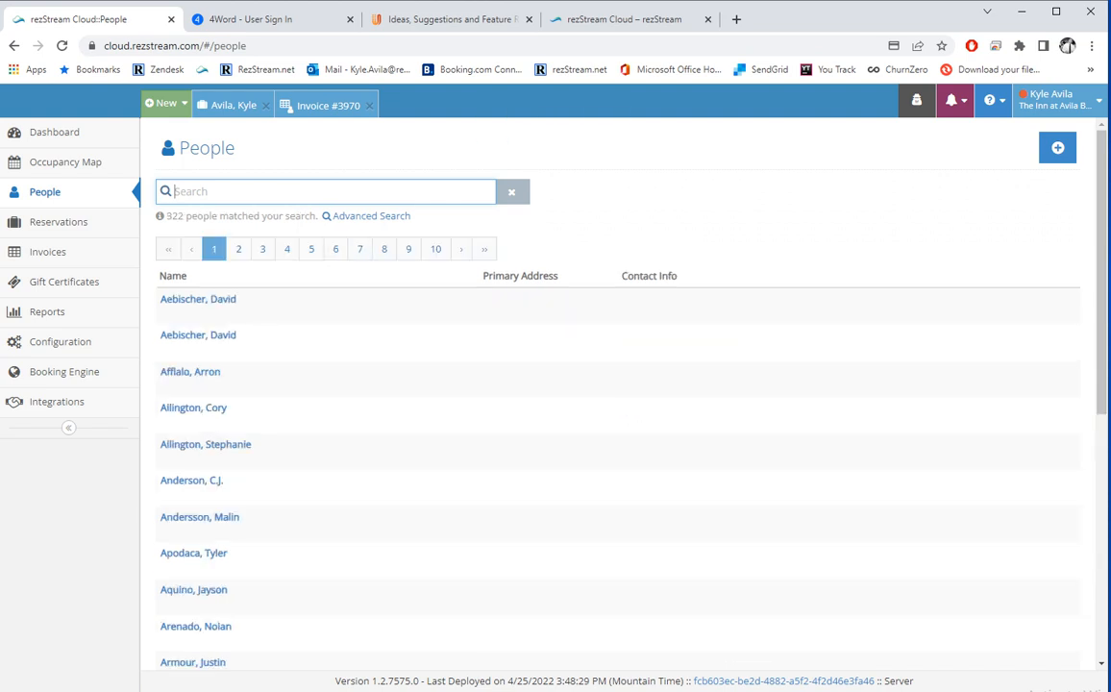
{"action": "left_click", "coordinate": [355, 216]}
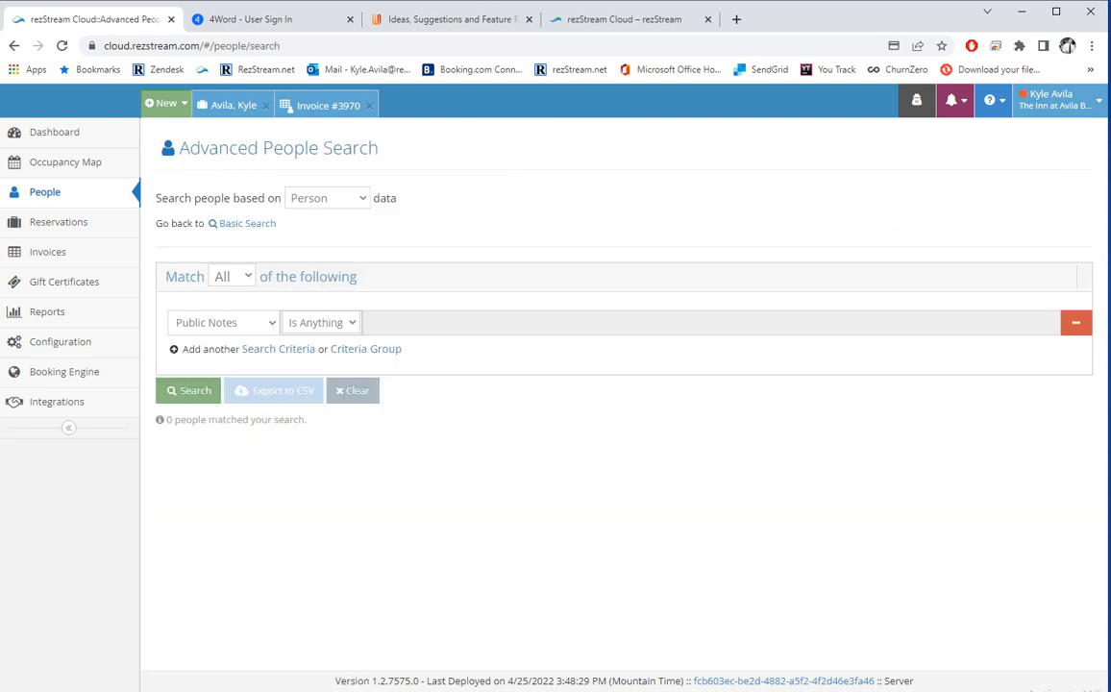
Search people by person data where Email is anything and review the results.
{"action": "left_click", "coordinate": [327, 198]}
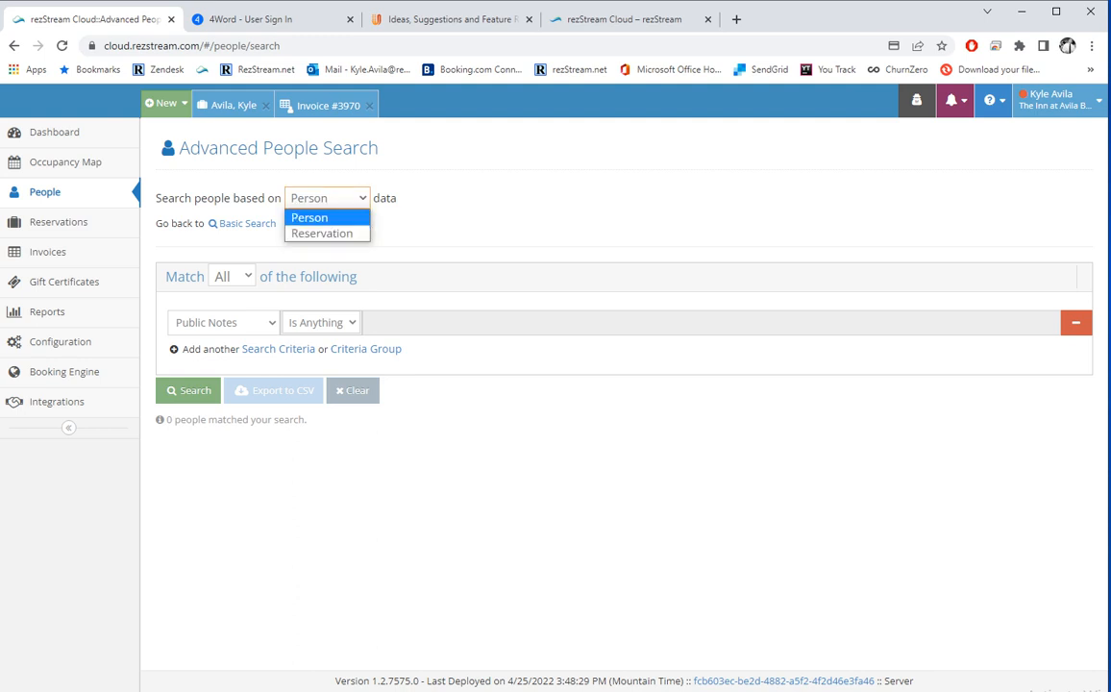
{"action": "left_click", "coordinate": [322, 219]}
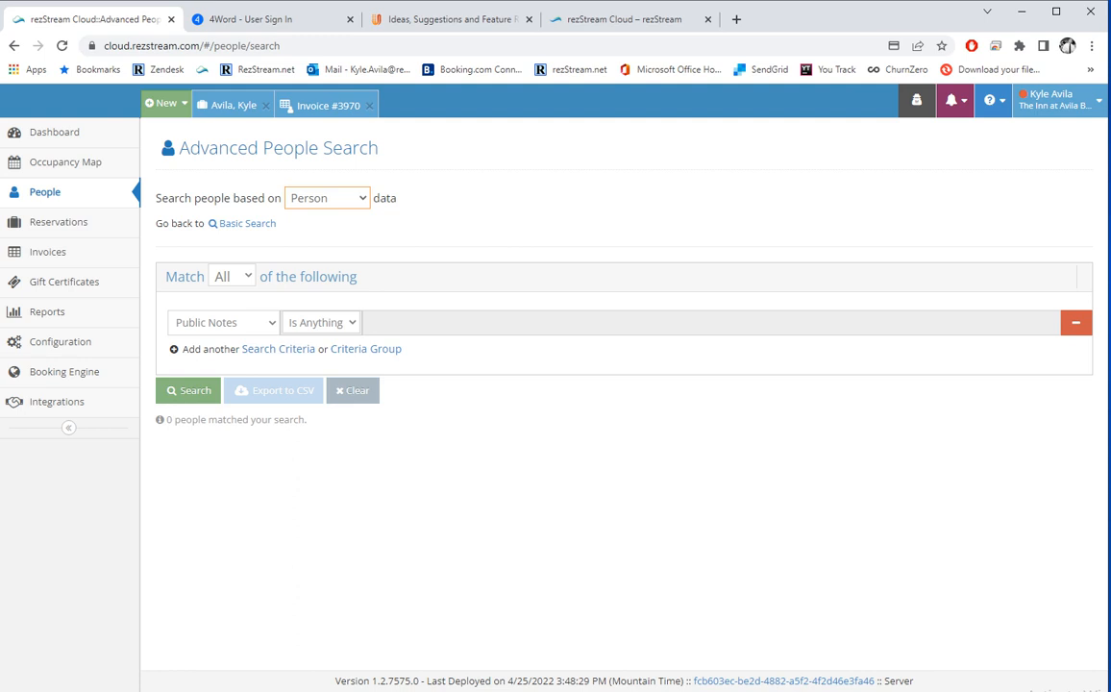
{"action": "left_click", "coordinate": [223, 322]}
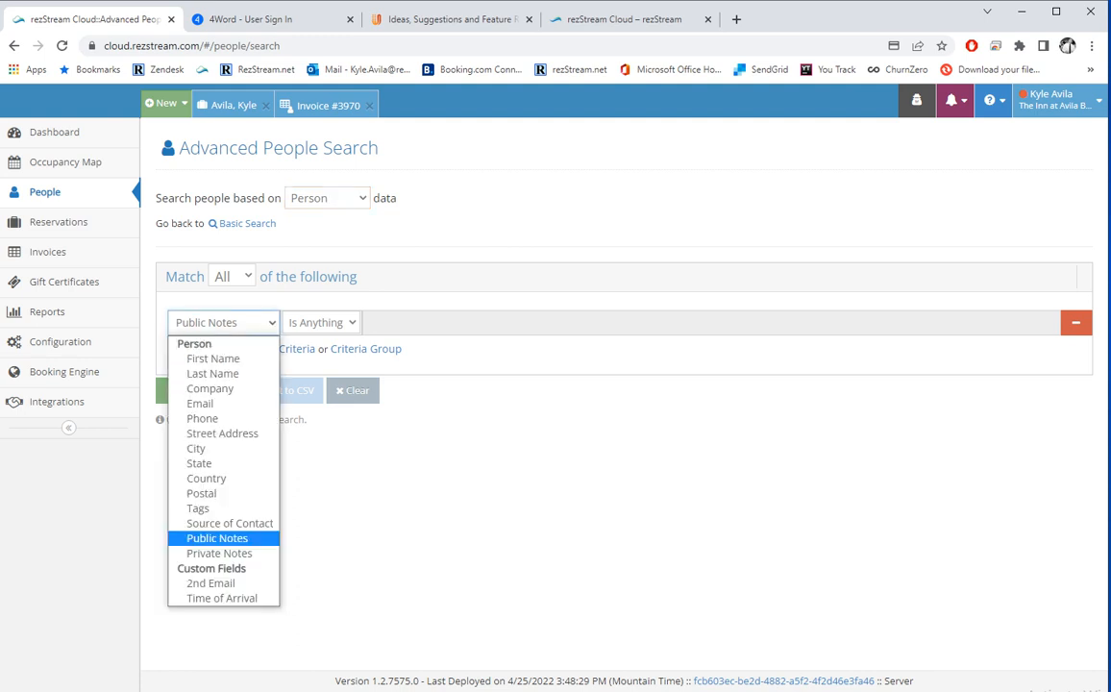
{"action": "key", "text": "e"}
{"action": "key", "text": "Return"}
{"action": "left_click", "coordinate": [331, 323]}
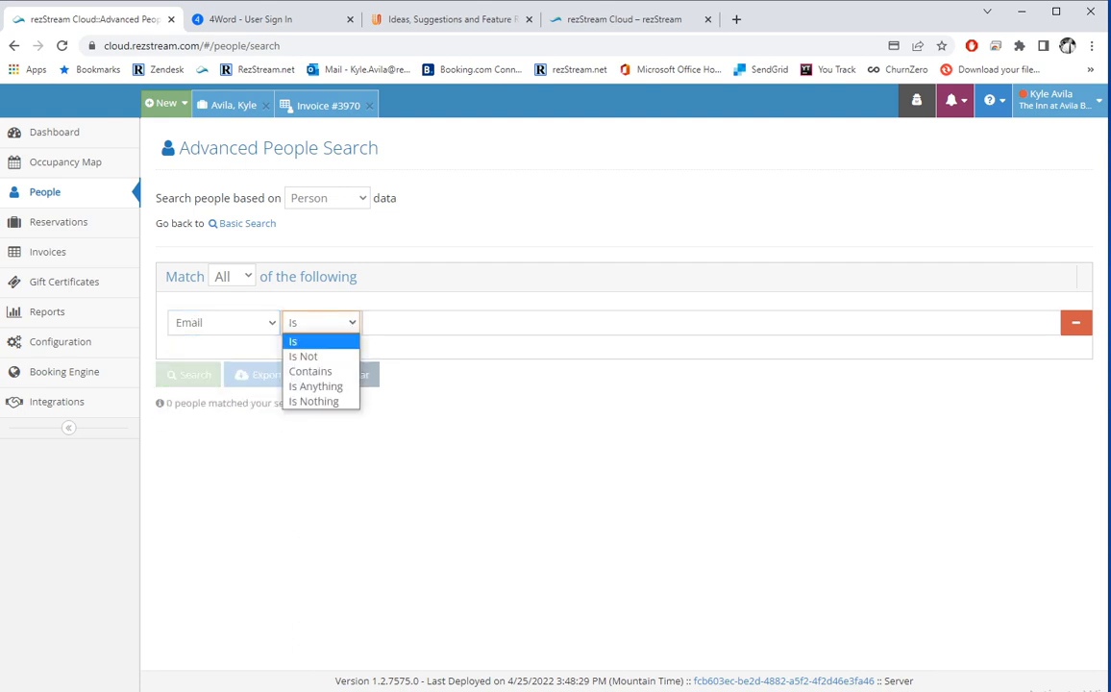
{"action": "left_click", "coordinate": [337, 387]}
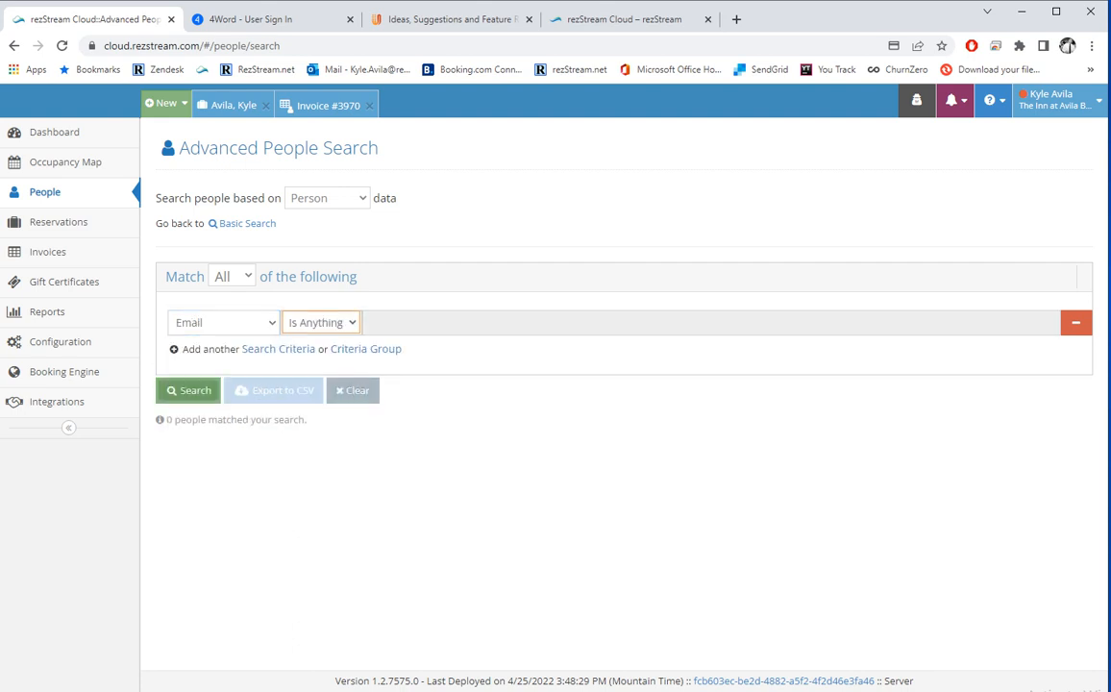
{"action": "left_click", "coordinate": [189, 390]}
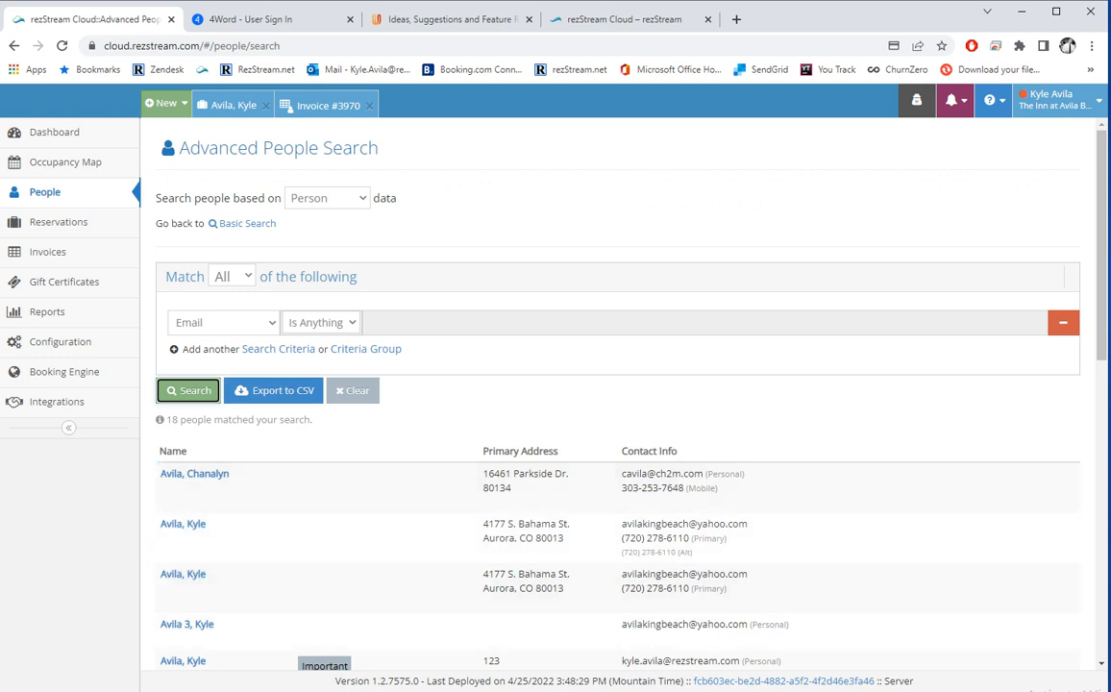
{"action": "scroll", "coordinate": [183, 424], "scroll_direction": "down", "scroll_amount": 3}
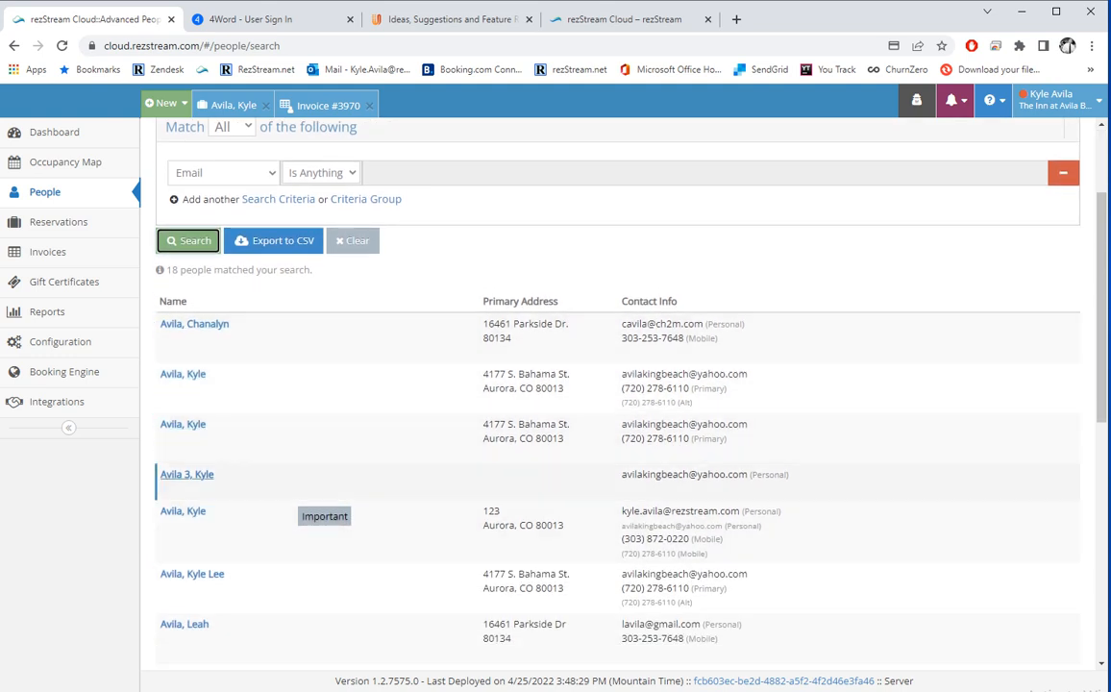
{"action": "scroll", "coordinate": [274, 252], "scroll_direction": "up", "scroll_amount": 3}
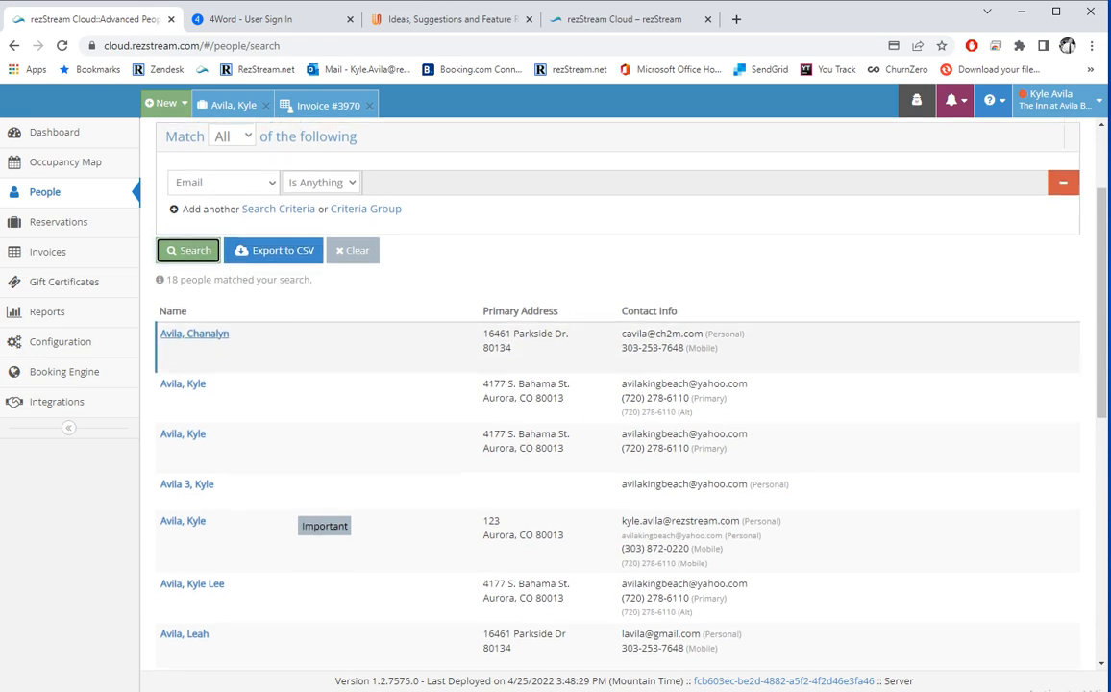
Change the criterion to reservation data, Arrival Date, Between.
{"action": "left_click", "coordinate": [326, 198]}
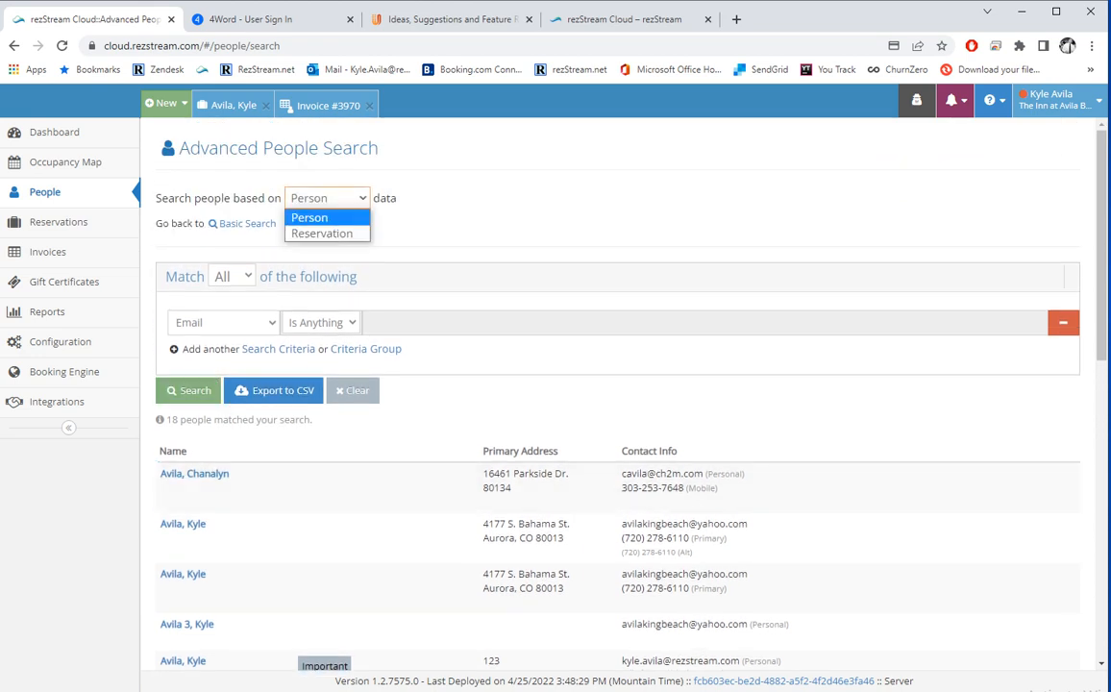
{"action": "left_click", "coordinate": [323, 233]}
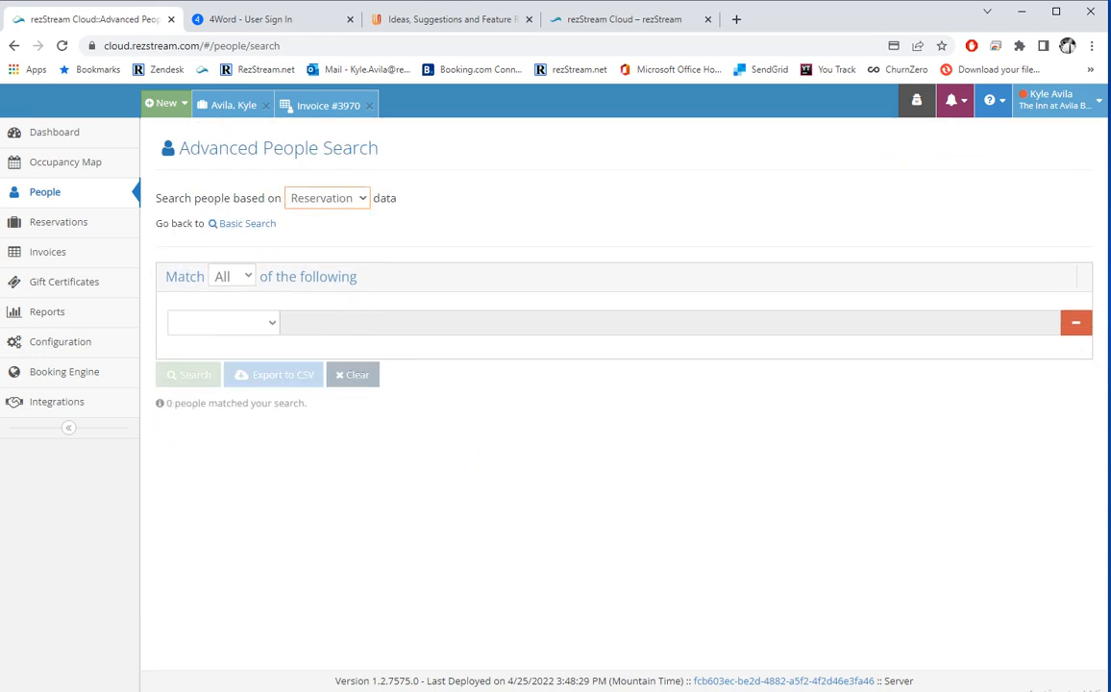
{"action": "left_click", "coordinate": [224, 323]}
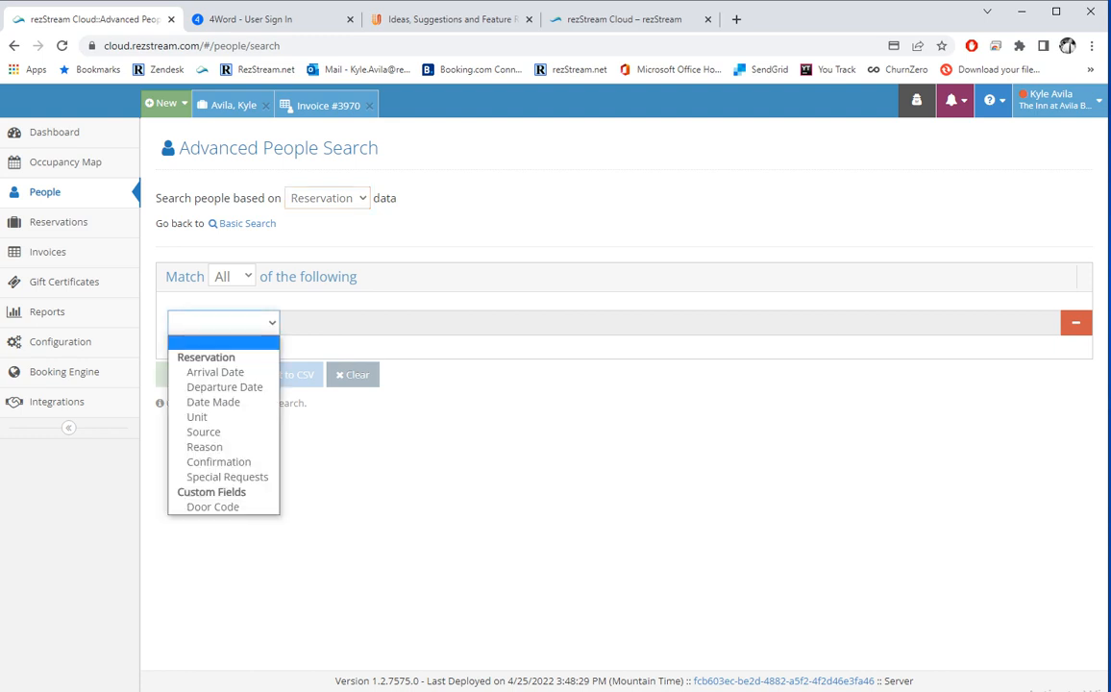
{"action": "left_click", "coordinate": [215, 372]}
{"action": "left_click", "coordinate": [397, 323]}
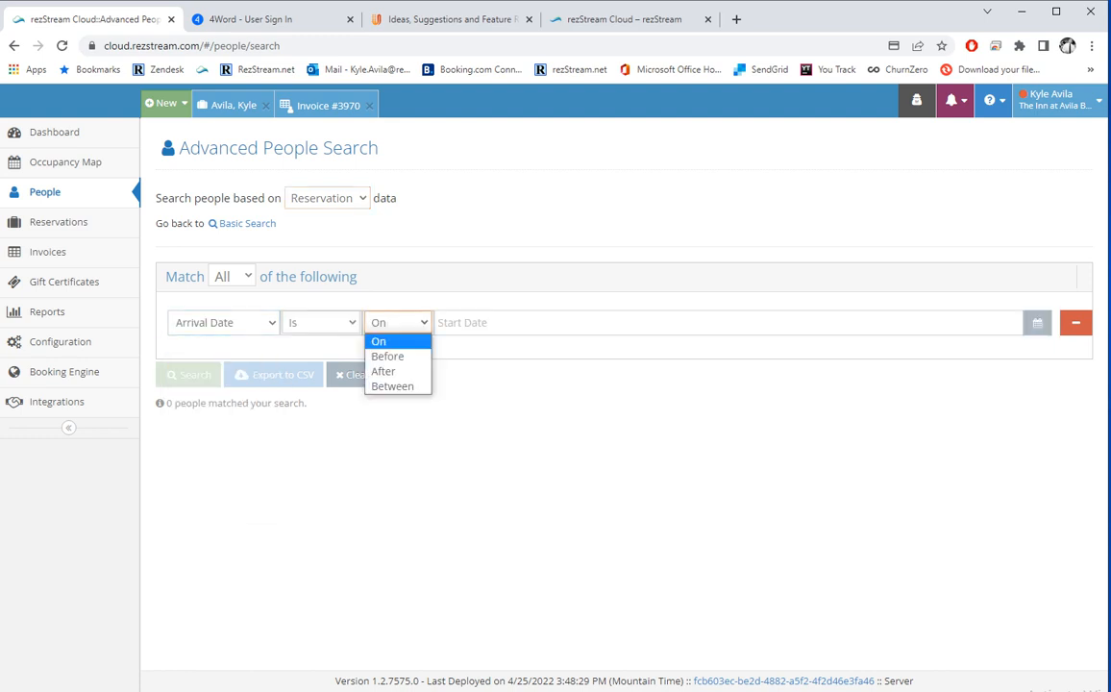
{"action": "left_click", "coordinate": [392, 384]}
Set the arrival range 4/26/2022 to 10/1/2022, run the search, then view Reservations.
{"action": "left_click", "coordinate": [709, 323]}
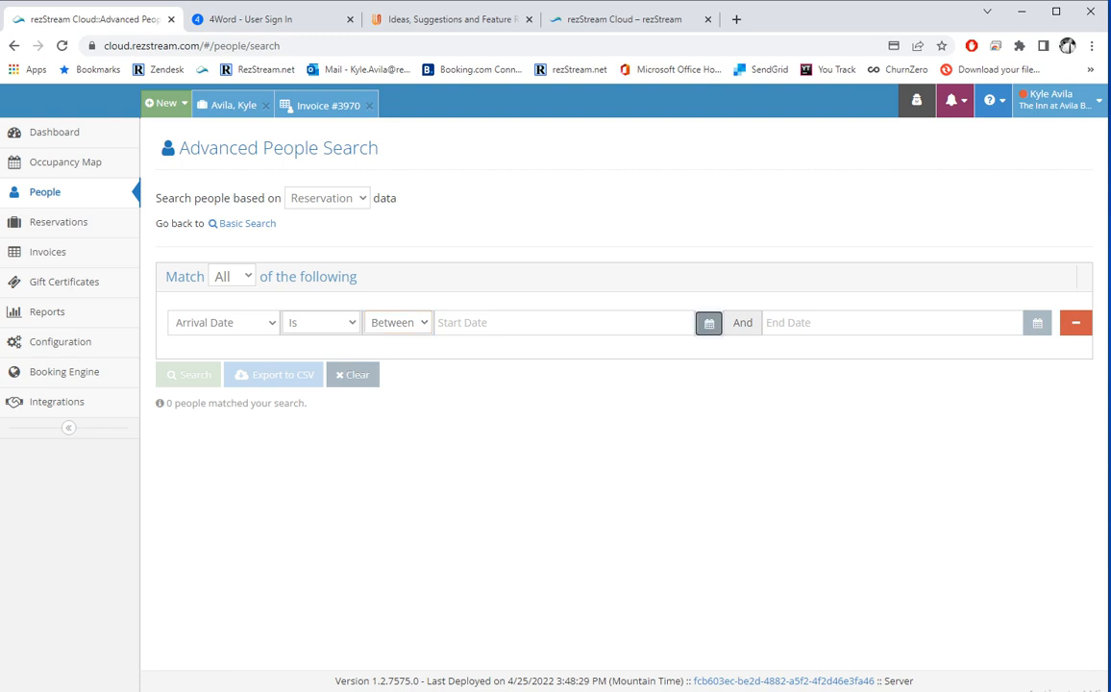
{"action": "left_click", "coordinate": [513, 518]}
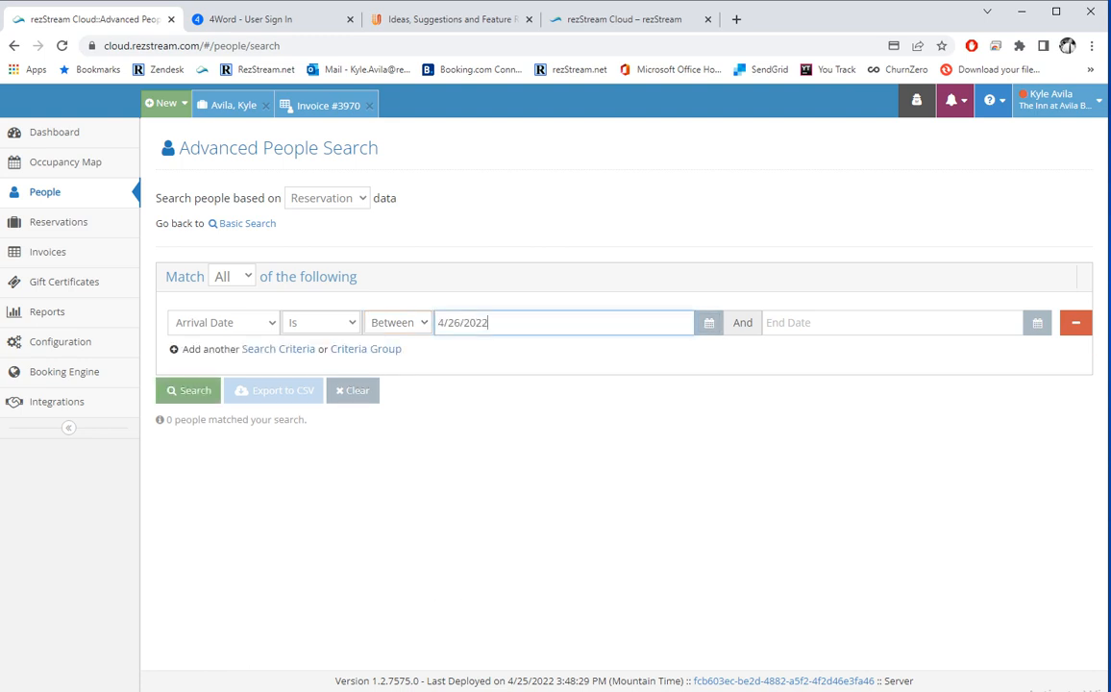
{"action": "left_click", "coordinate": [1037, 323]}
{"action": "left_click", "coordinate": [969, 356]}
{"action": "left_click", "coordinate": [969, 356]}
{"action": "left_click", "coordinate": [969, 357]}
{"action": "left_click", "coordinate": [969, 356]}
{"action": "left_click", "coordinate": [969, 356]}
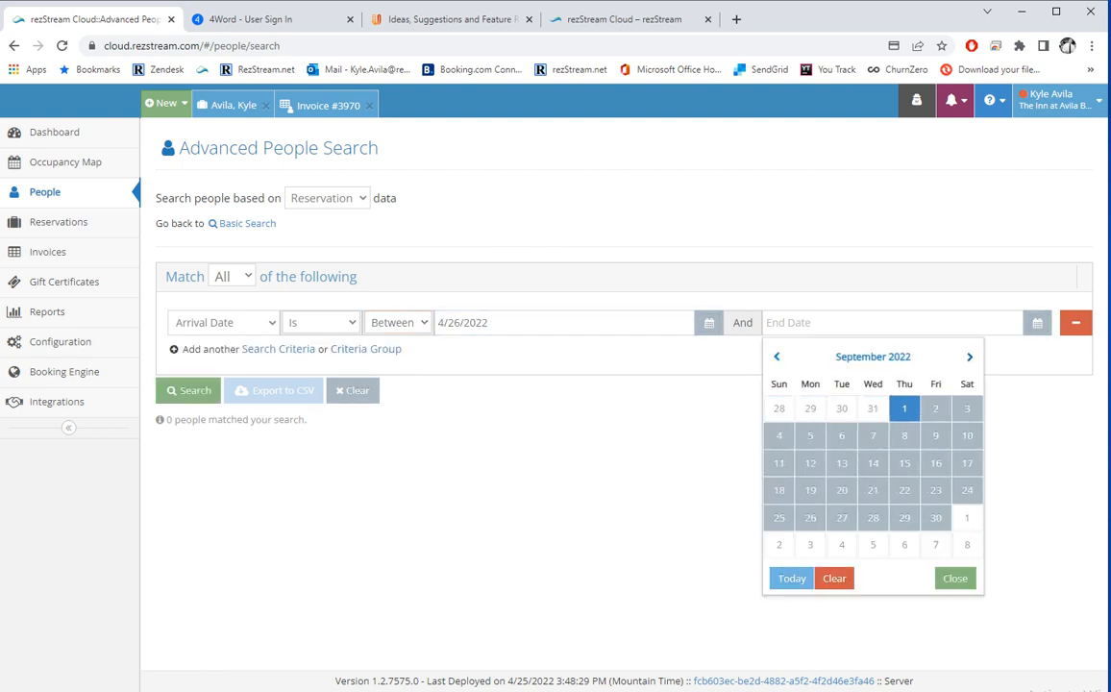
{"action": "left_click", "coordinate": [970, 357]}
{"action": "left_click", "coordinate": [966, 408]}
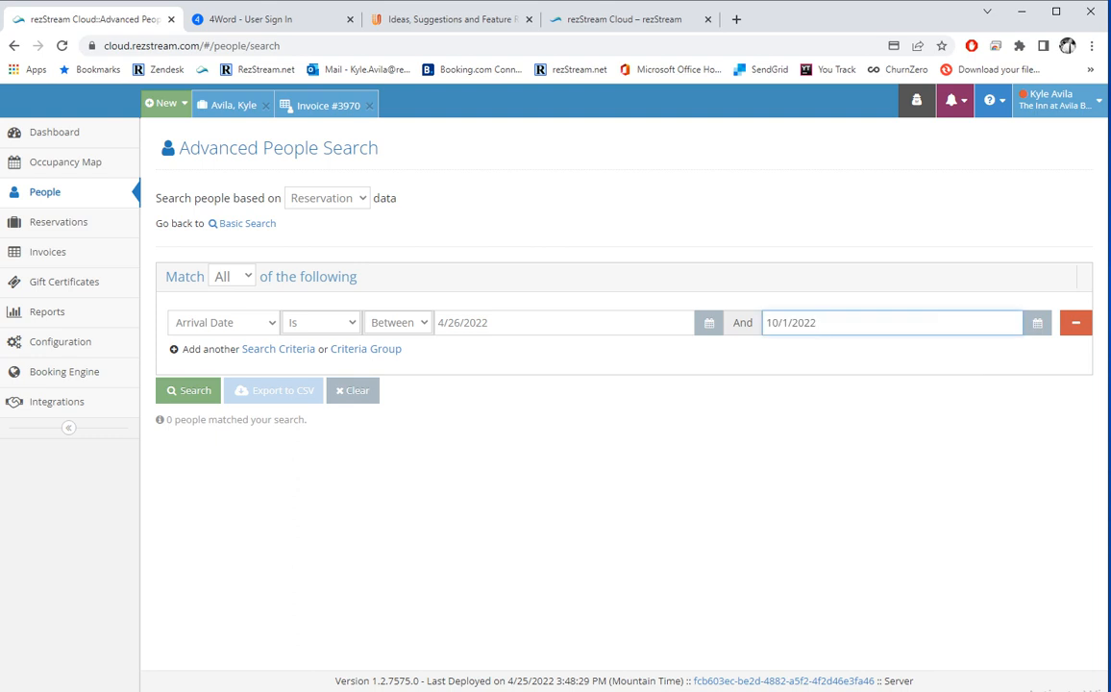
{"action": "left_click", "coordinate": [188, 390]}
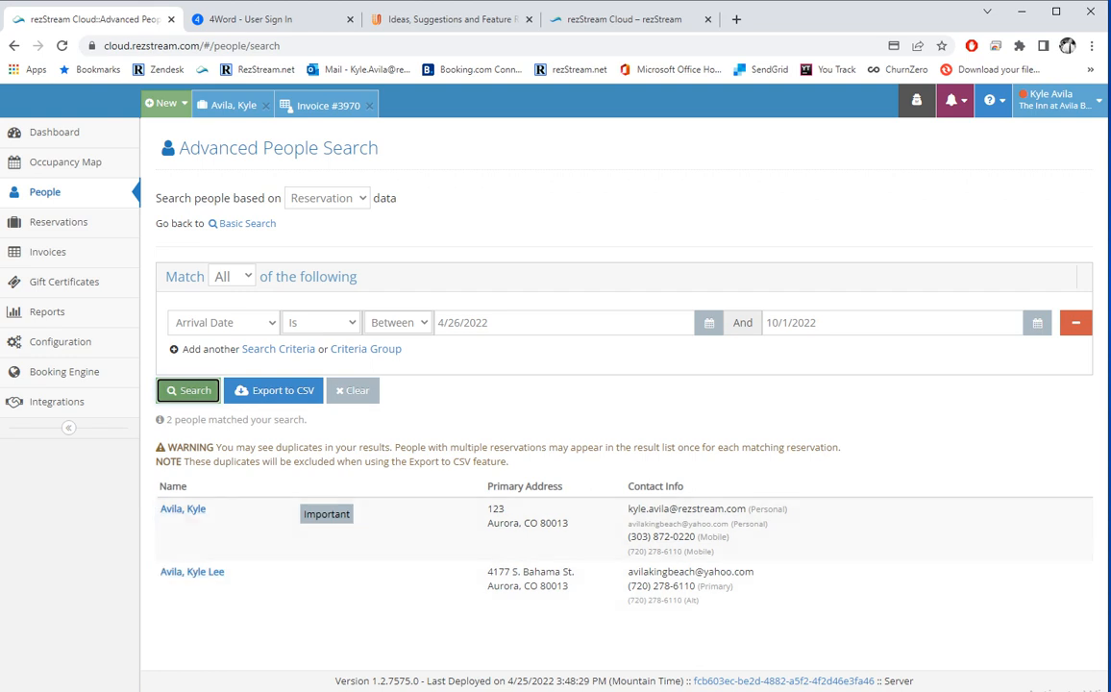
{"action": "left_click", "coordinate": [57, 222]}
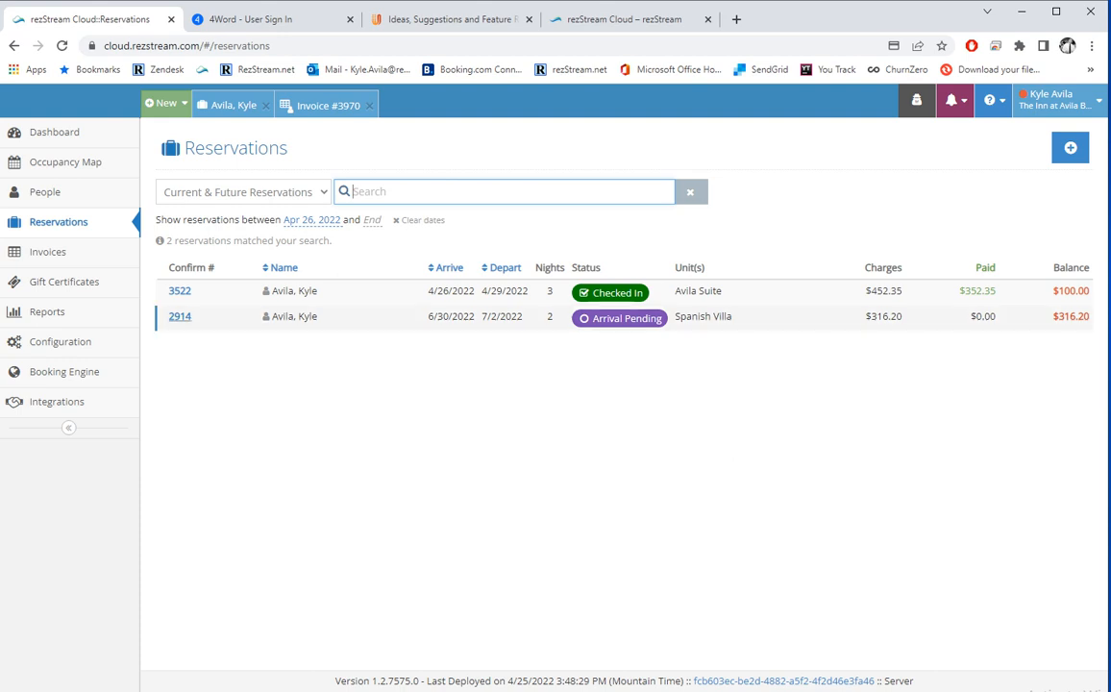
Filter reservations by Custom Date Range and open the Avila Suite reservation #3522.
{"action": "left_click", "coordinate": [243, 191]}
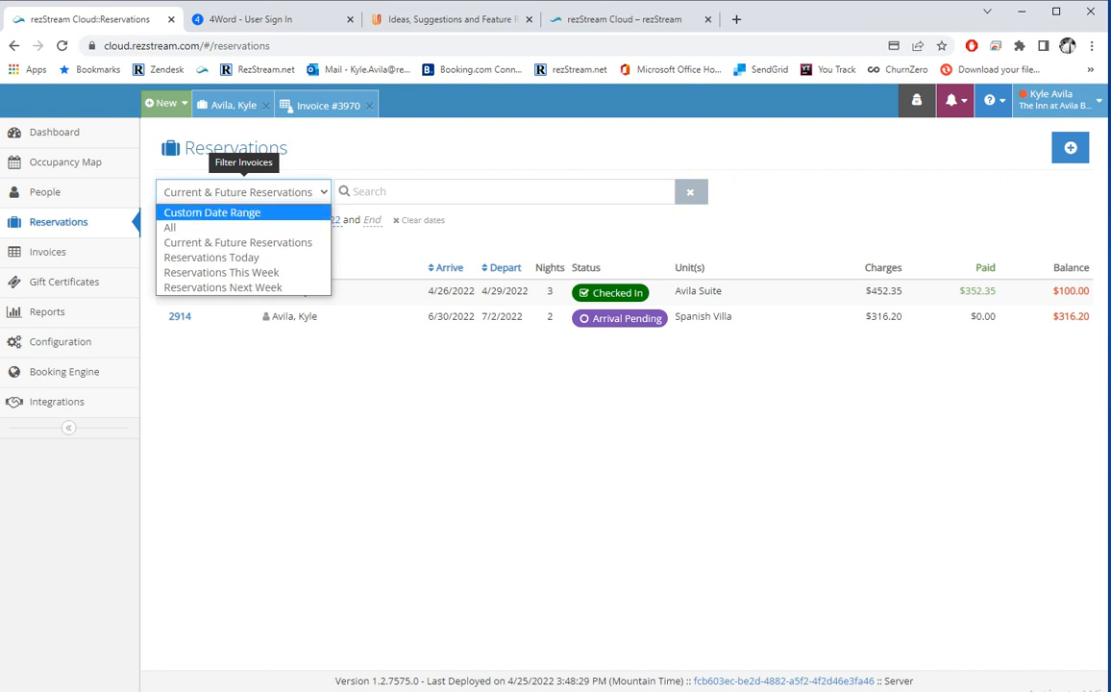
{"action": "left_click", "coordinate": [212, 212]}
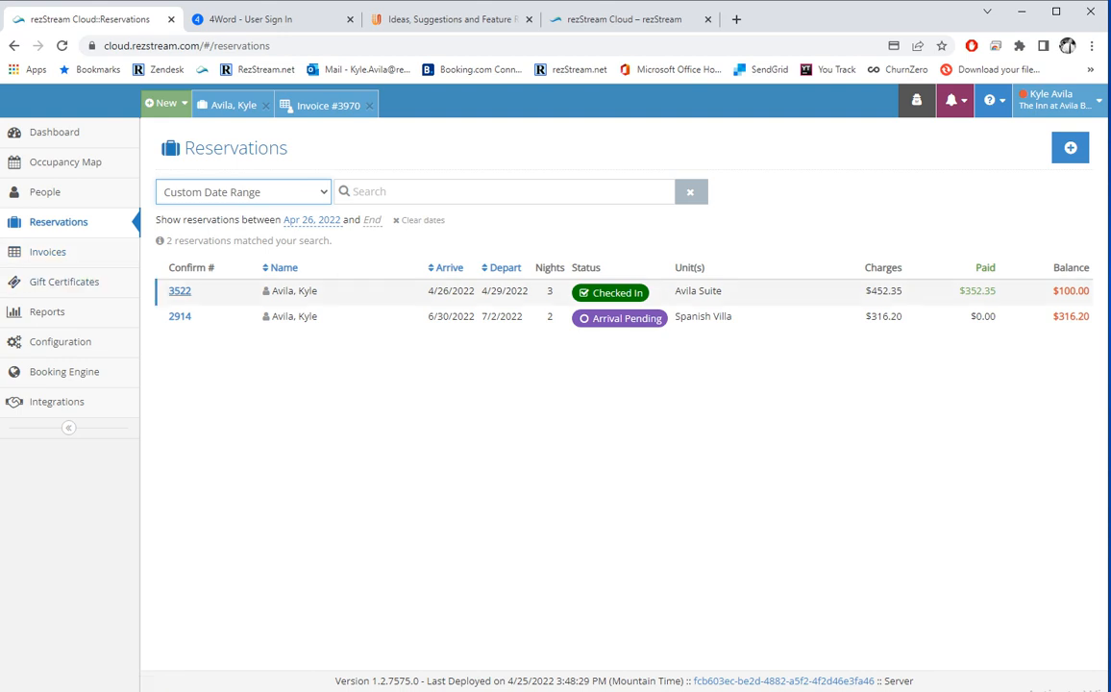
{"action": "left_click", "coordinate": [180, 290]}
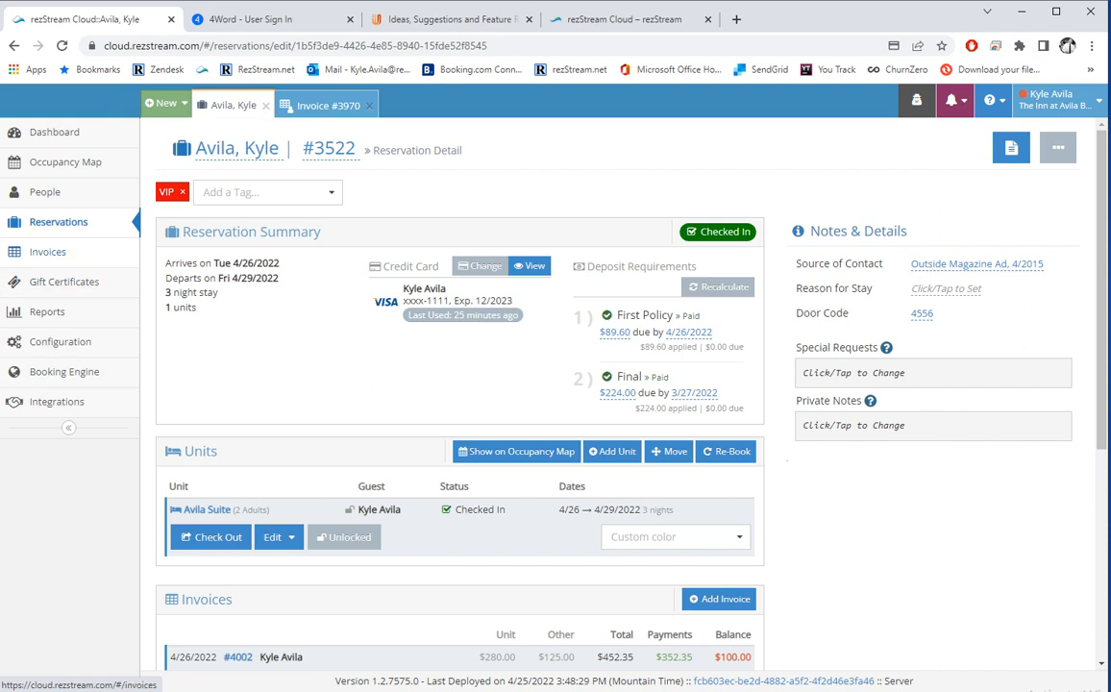
Look at the 11/22/2021 invoice in the Invoices list.
{"action": "left_click", "coordinate": [47, 252]}
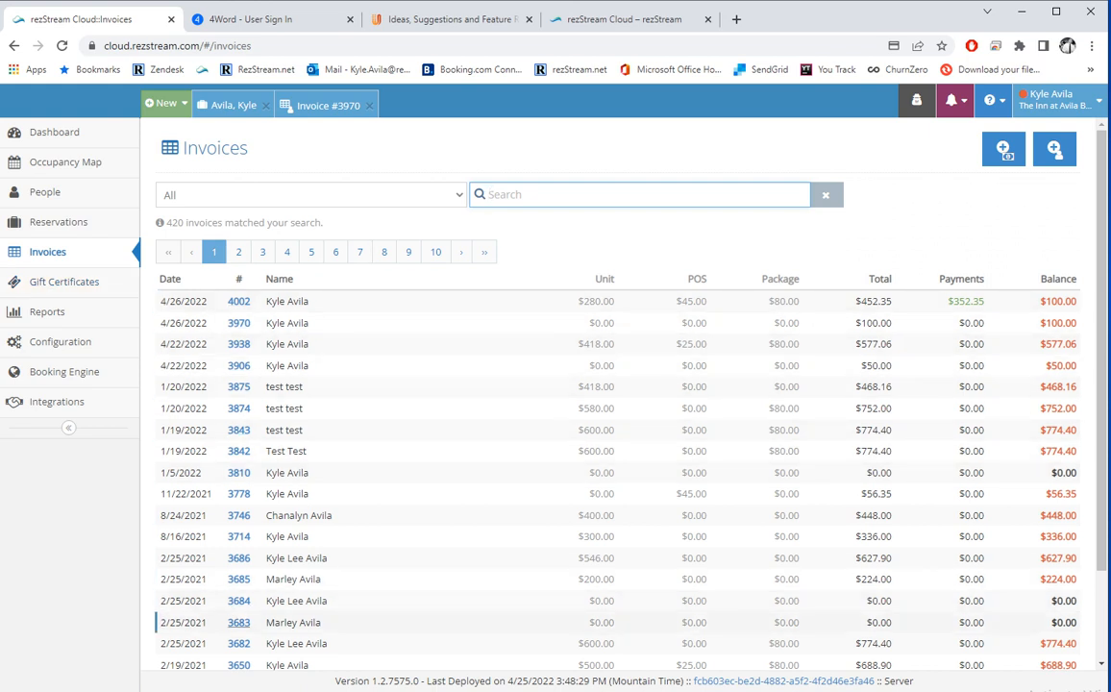
{"action": "scroll", "coordinate": [240, 327], "scroll_direction": "down", "scroll_amount": 2}
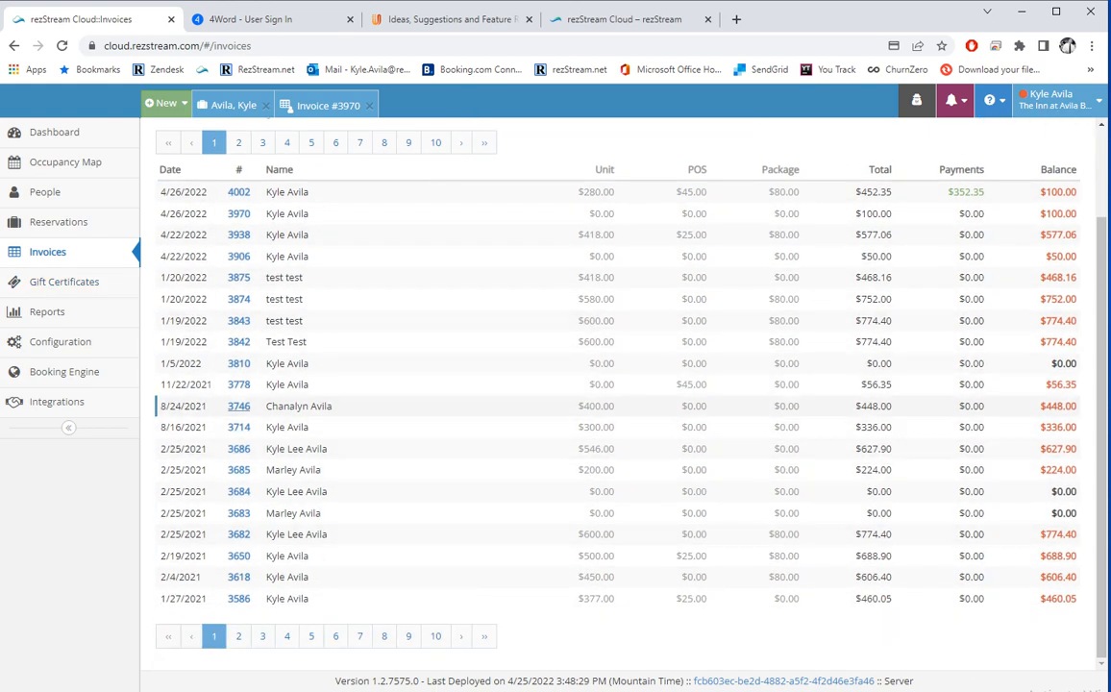
{"action": "left_click", "coordinate": [238, 384]}
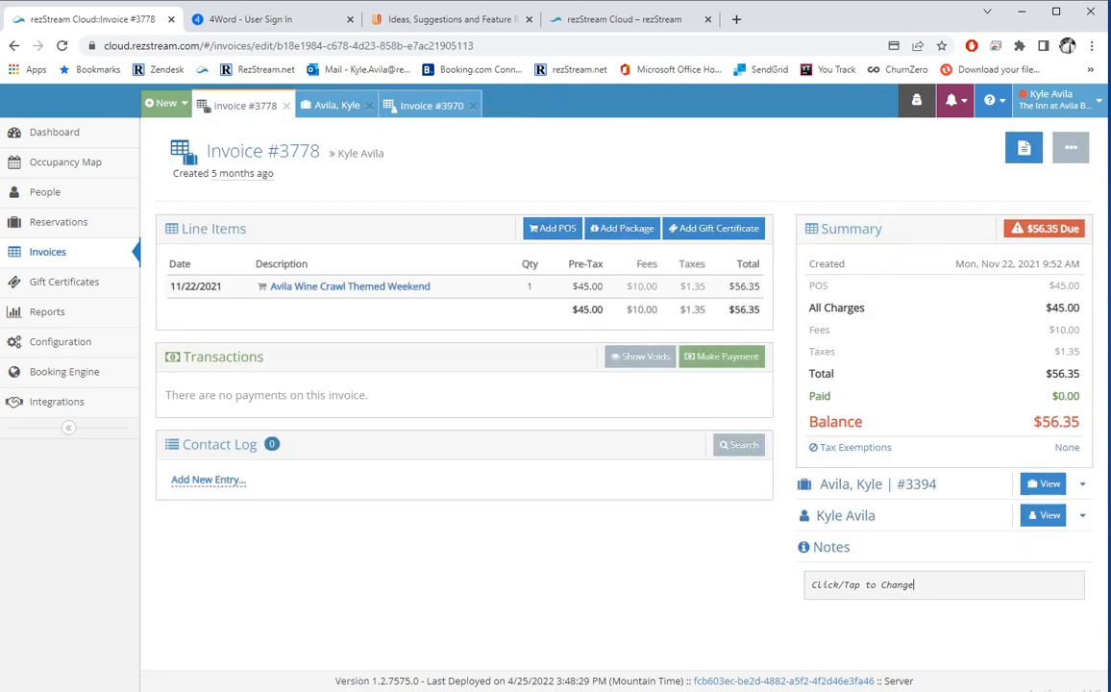
{"action": "left_click", "coordinate": [48, 251]}
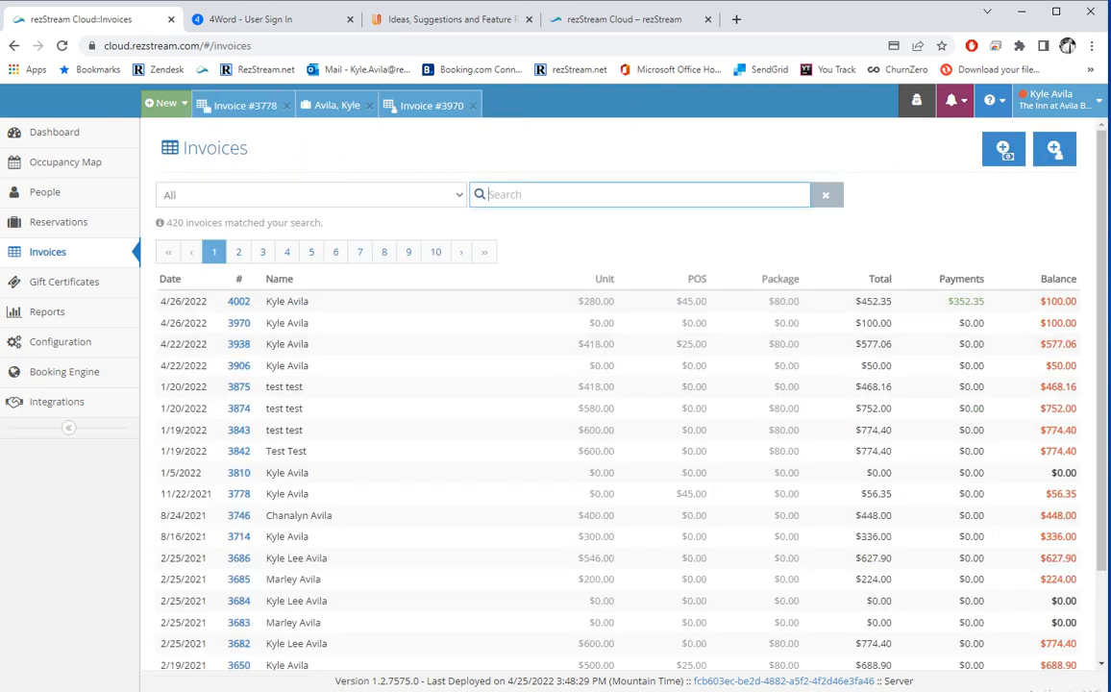
Try each balance-due filter, ending on past reservation invoices with a balance due.
{"action": "left_click", "coordinate": [310, 195]}
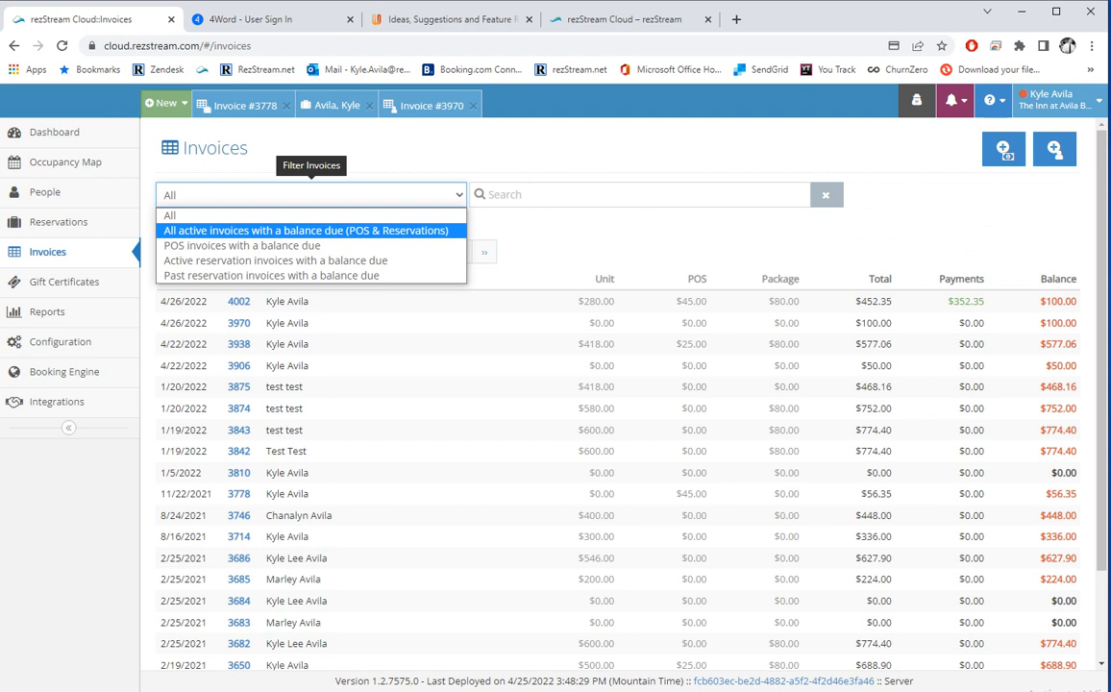
{"action": "left_click", "coordinate": [305, 230]}
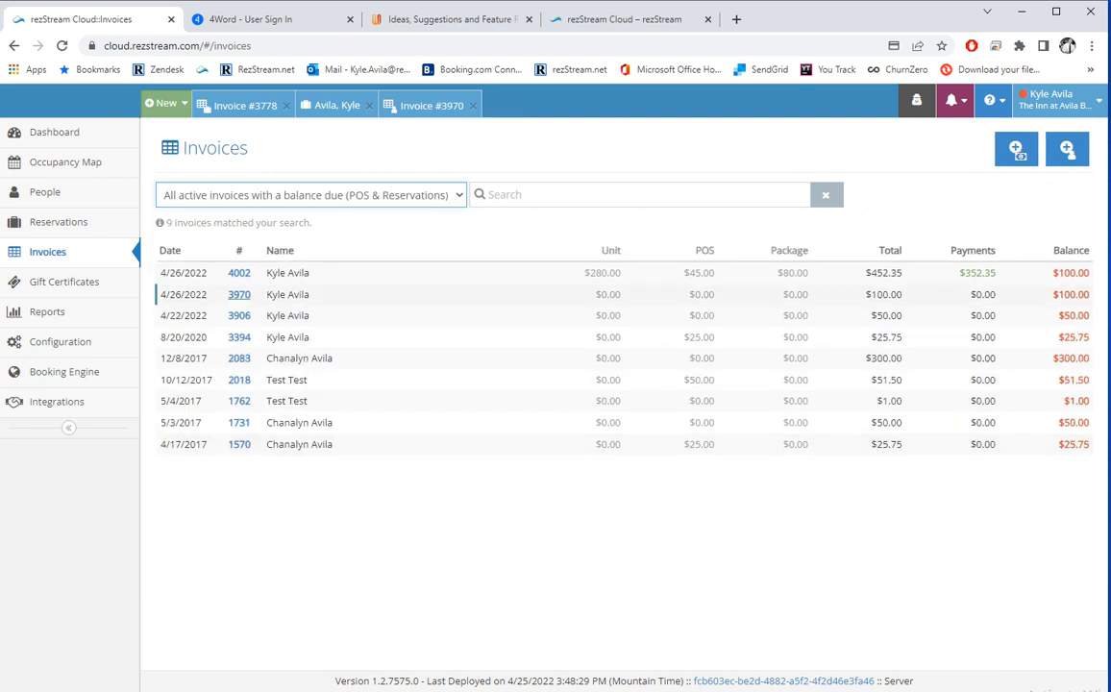
{"action": "left_click", "coordinate": [311, 195]}
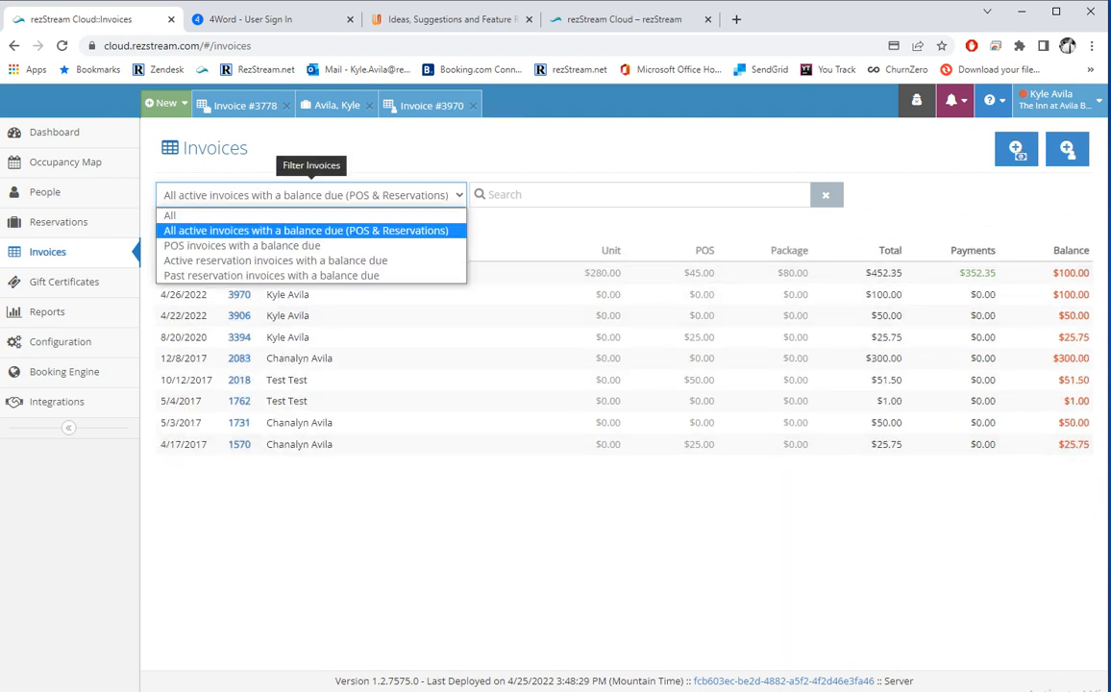
{"action": "left_click", "coordinate": [242, 246]}
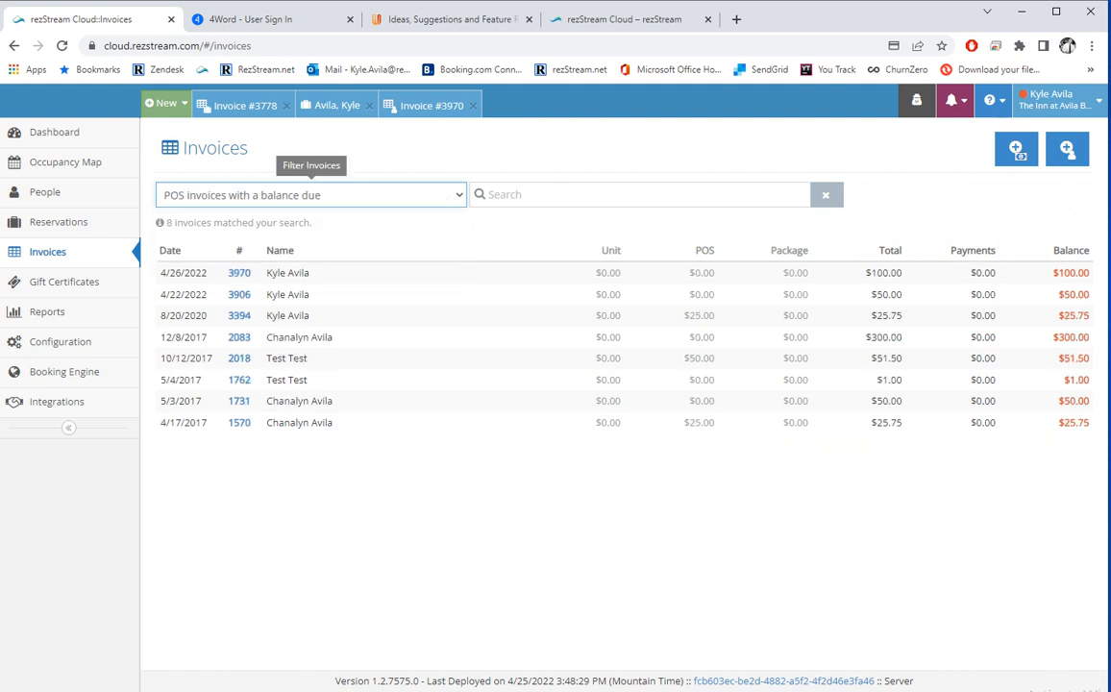
{"action": "left_click", "coordinate": [311, 195]}
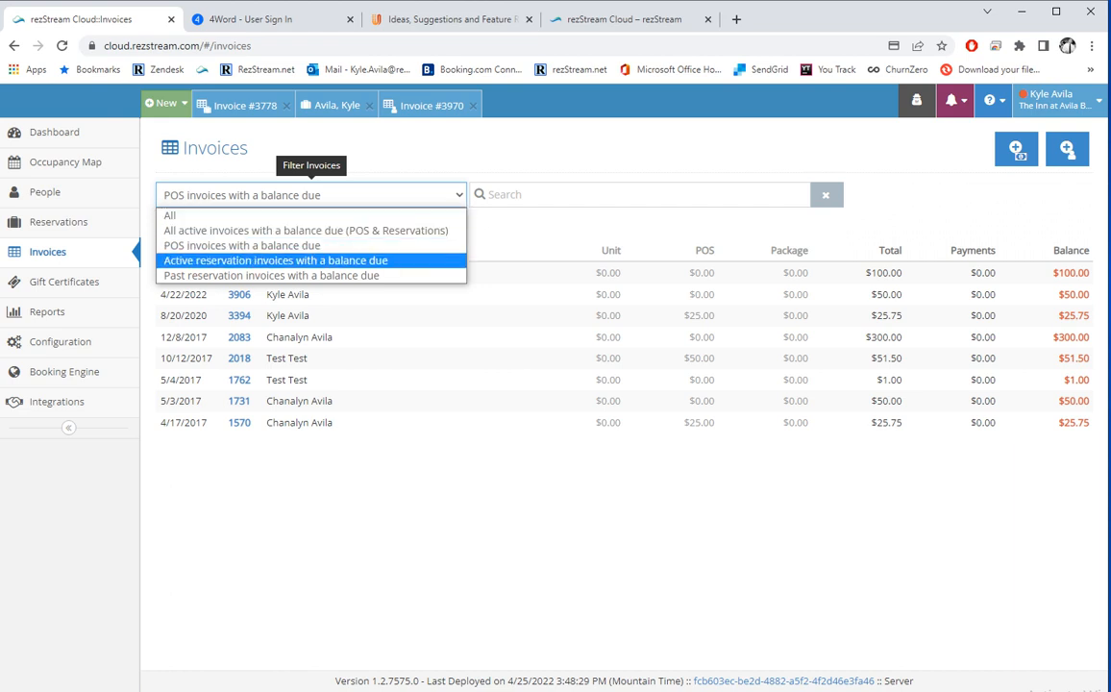
{"action": "left_click", "coordinate": [235, 262]}
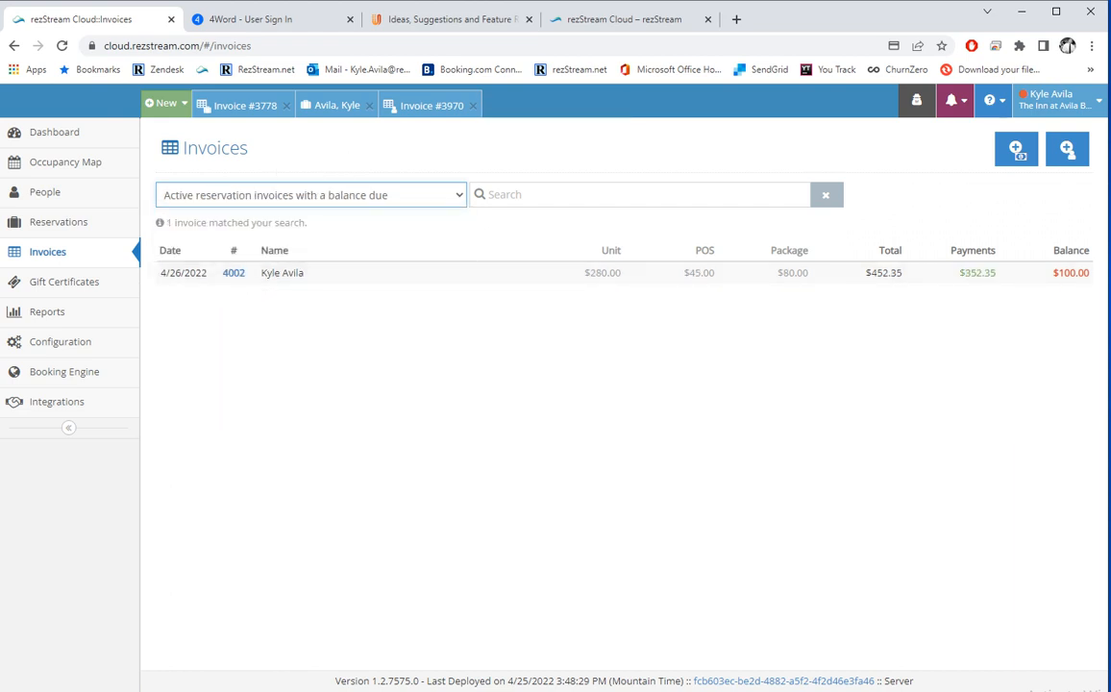
{"action": "left_click", "coordinate": [311, 195]}
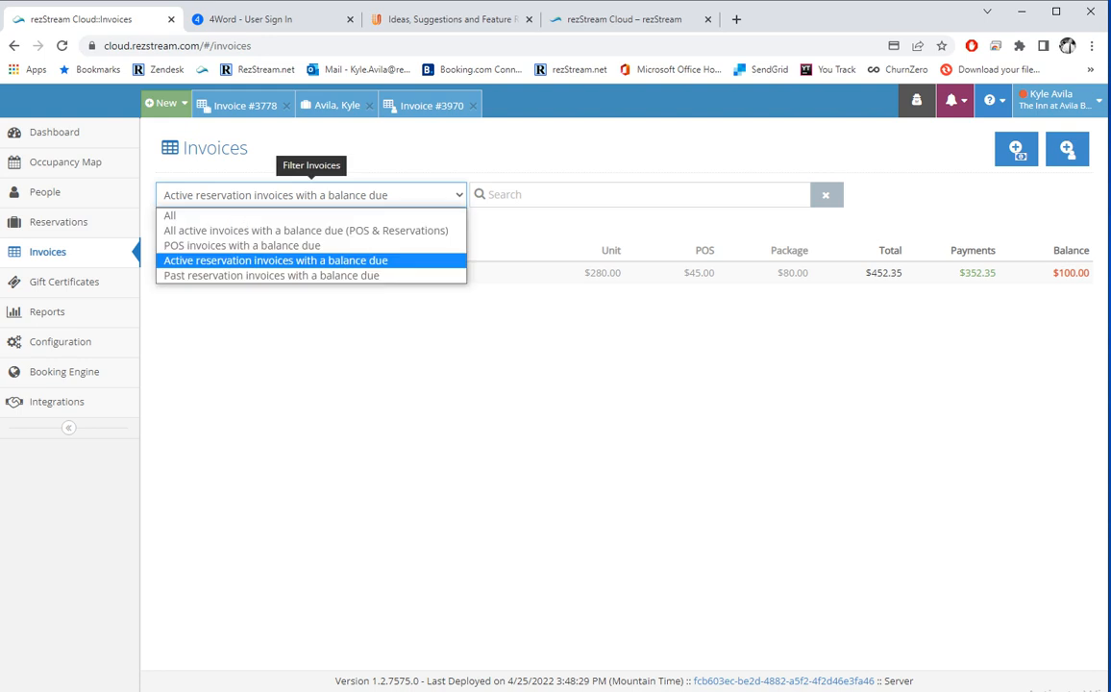
{"action": "key", "text": "Return"}
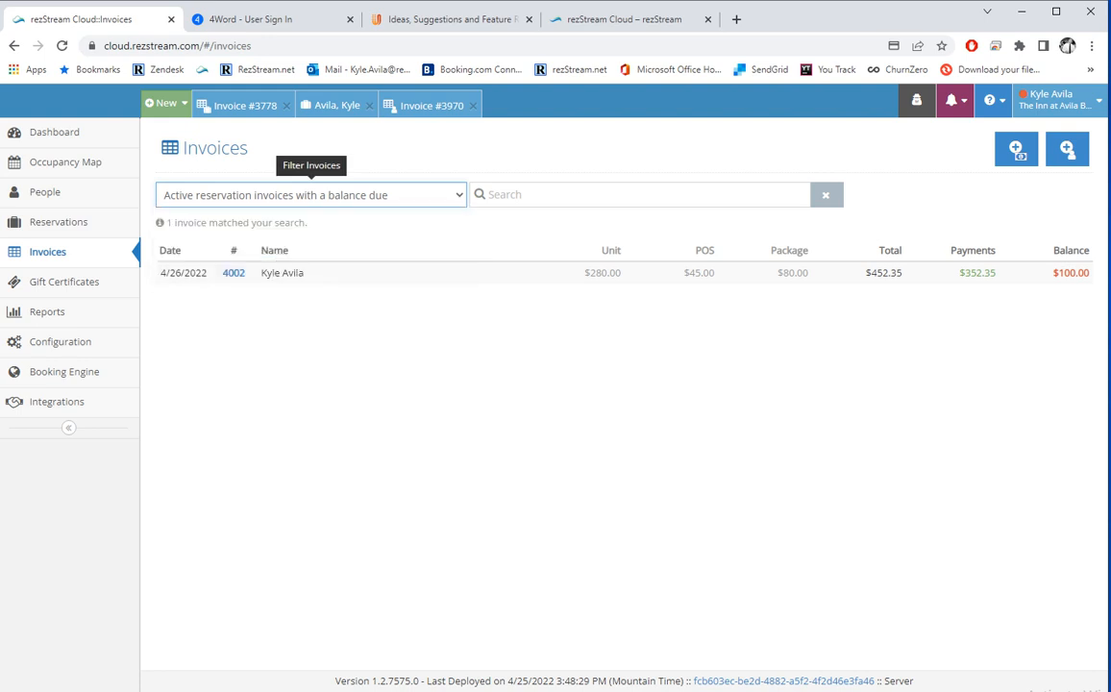
{"action": "scroll", "coordinate": [238, 363], "scroll_direction": "down", "scroll_amount": 2}
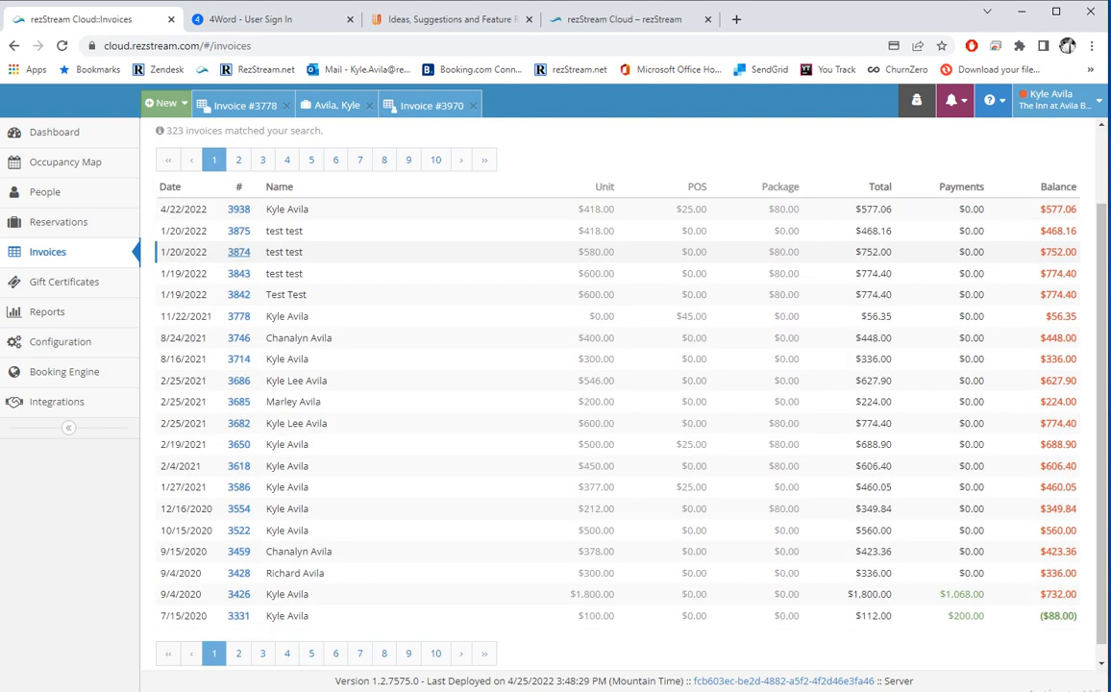
{"action": "scroll", "coordinate": [238, 364], "scroll_direction": "up", "scroll_amount": 2}
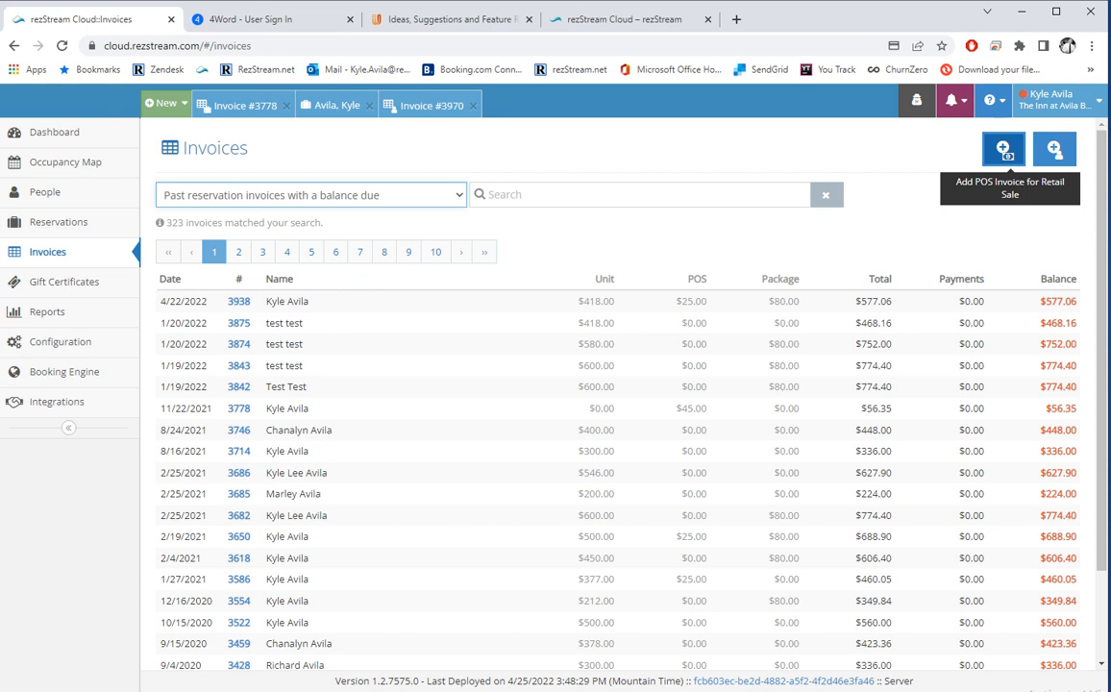
Open a new POS retail sale invoice and close it without saving.
{"action": "left_click", "coordinate": [1003, 149]}
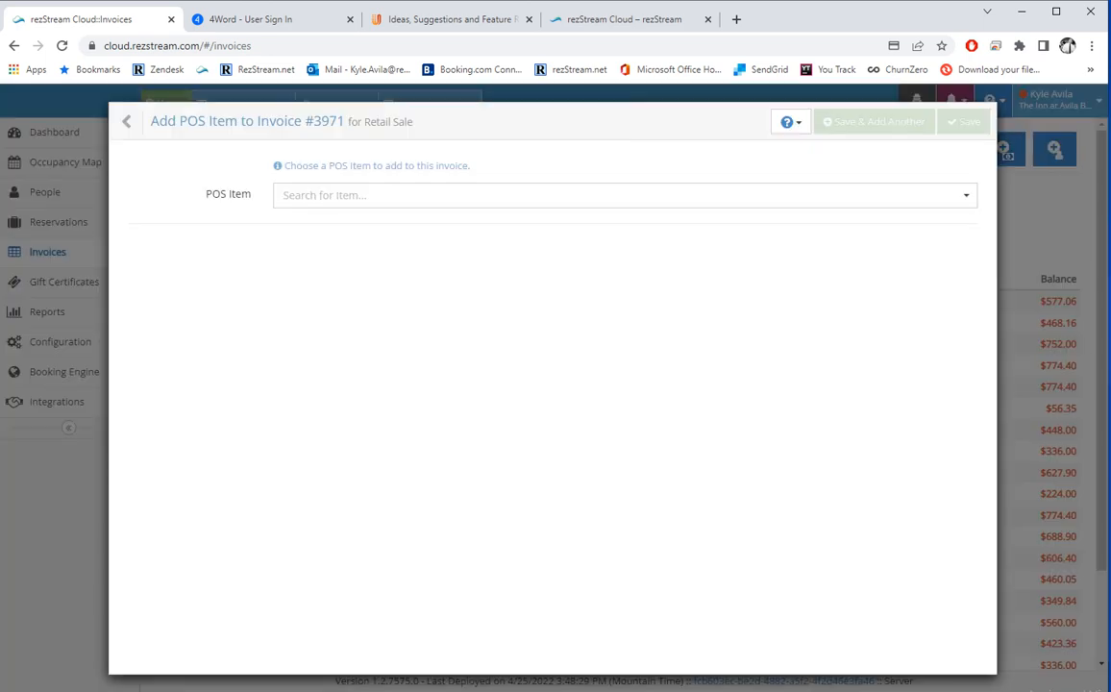
{"action": "left_click", "coordinate": [127, 122]}
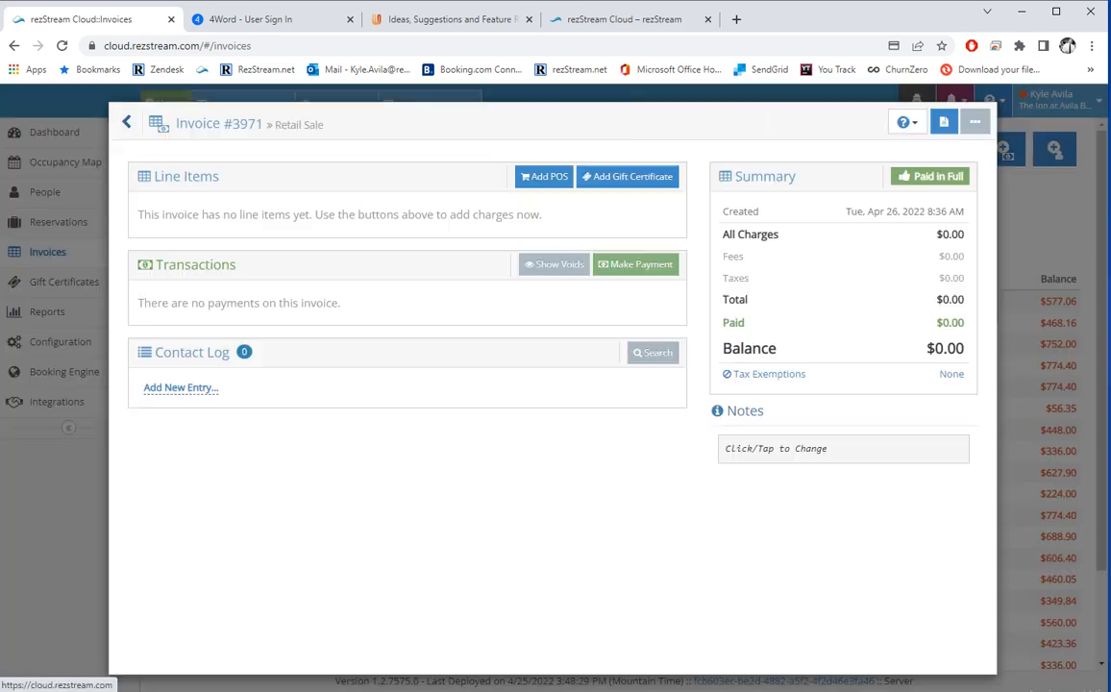
{"action": "left_click", "coordinate": [127, 122]}
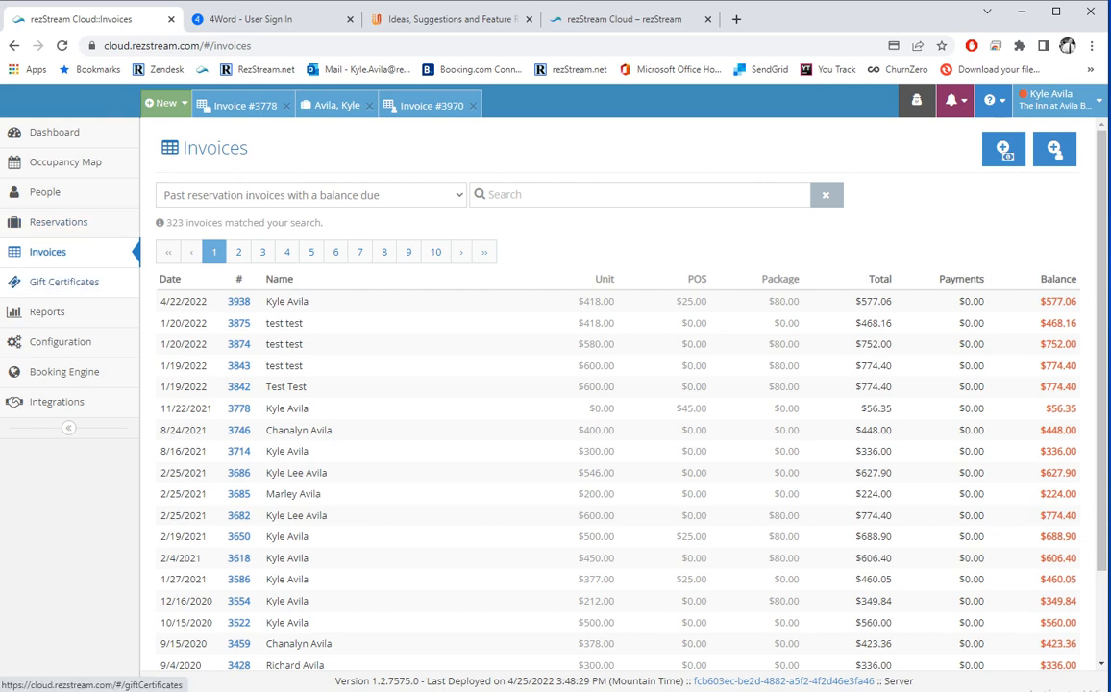
Review the Business Details email address, then open the Users list under Configuration.
{"action": "left_click", "coordinate": [59, 341]}
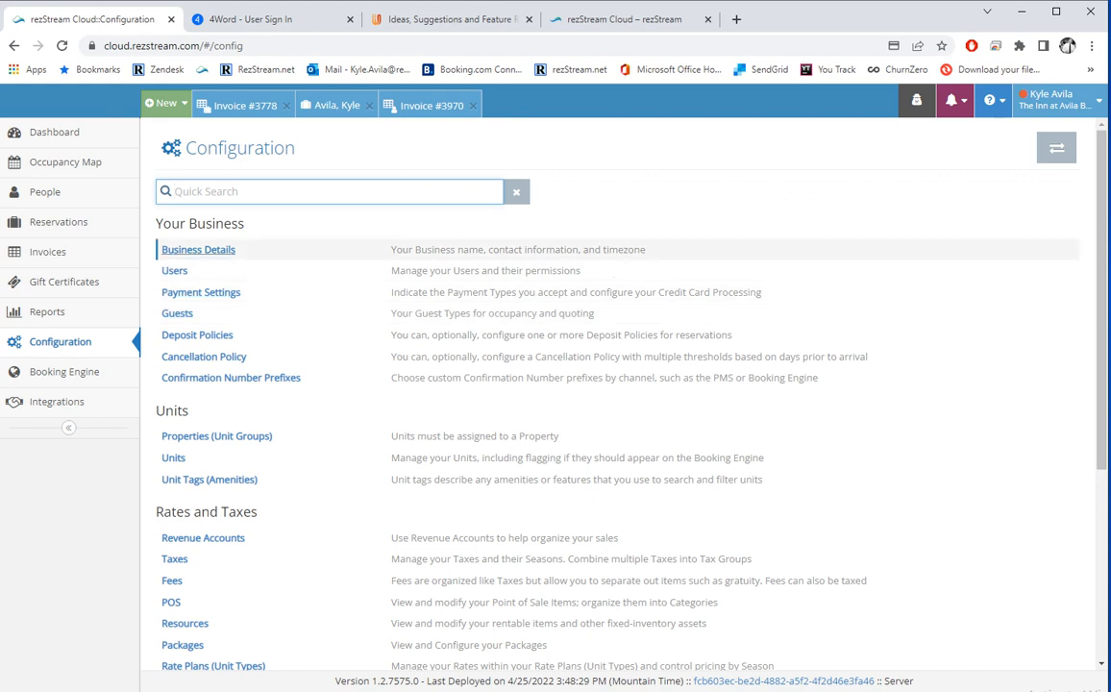
{"action": "left_click", "coordinate": [209, 248]}
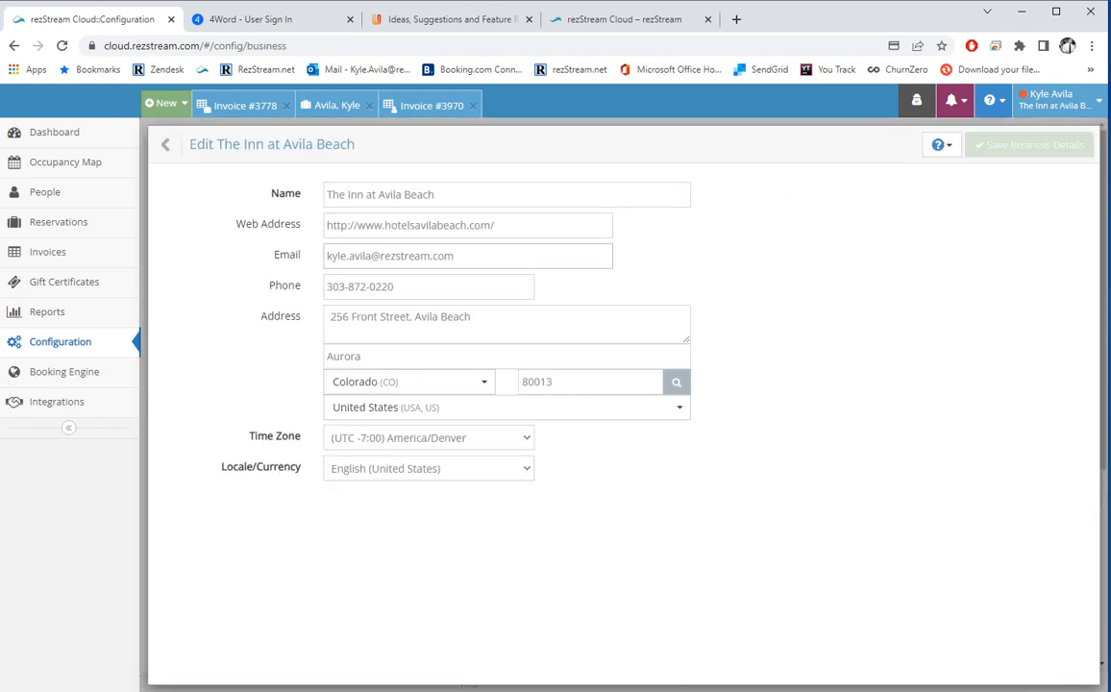
{"action": "left_click_drag", "start_coordinate": [327, 256], "coordinate": [460, 257]}
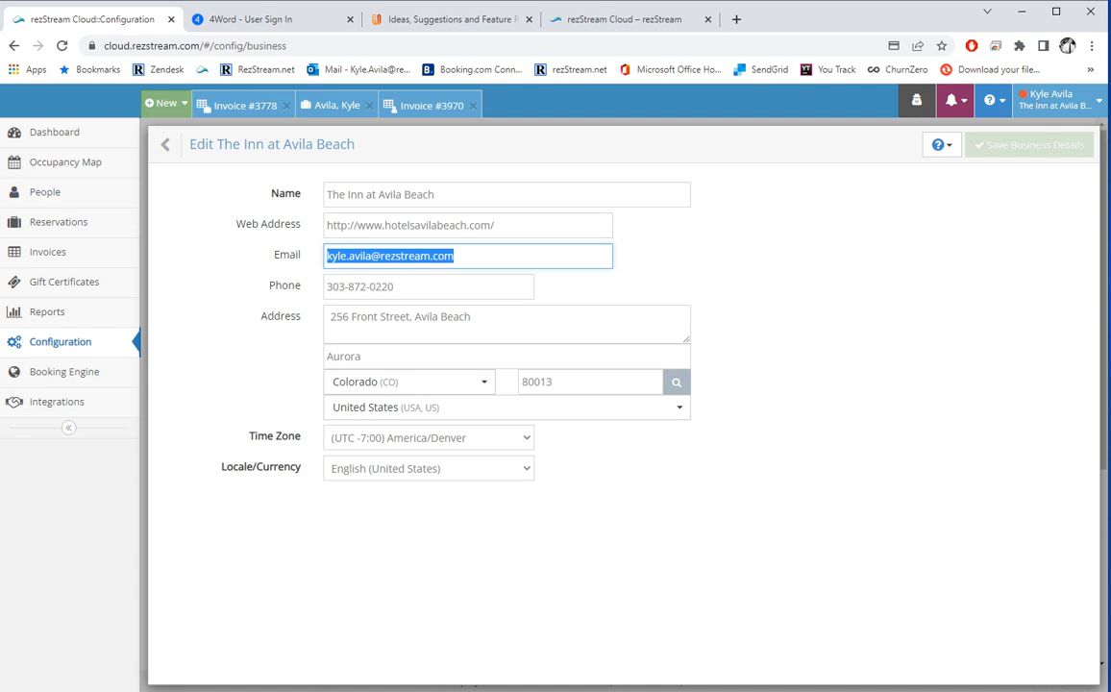
{"action": "left_click", "coordinate": [167, 144]}
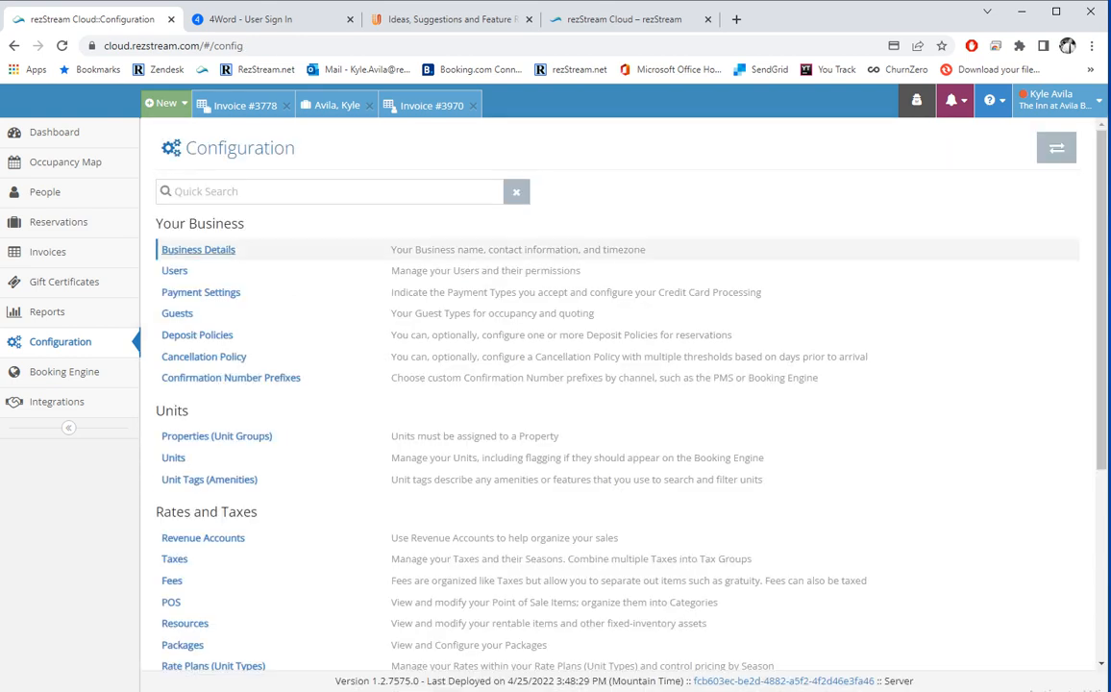
{"action": "left_click", "coordinate": [174, 270]}
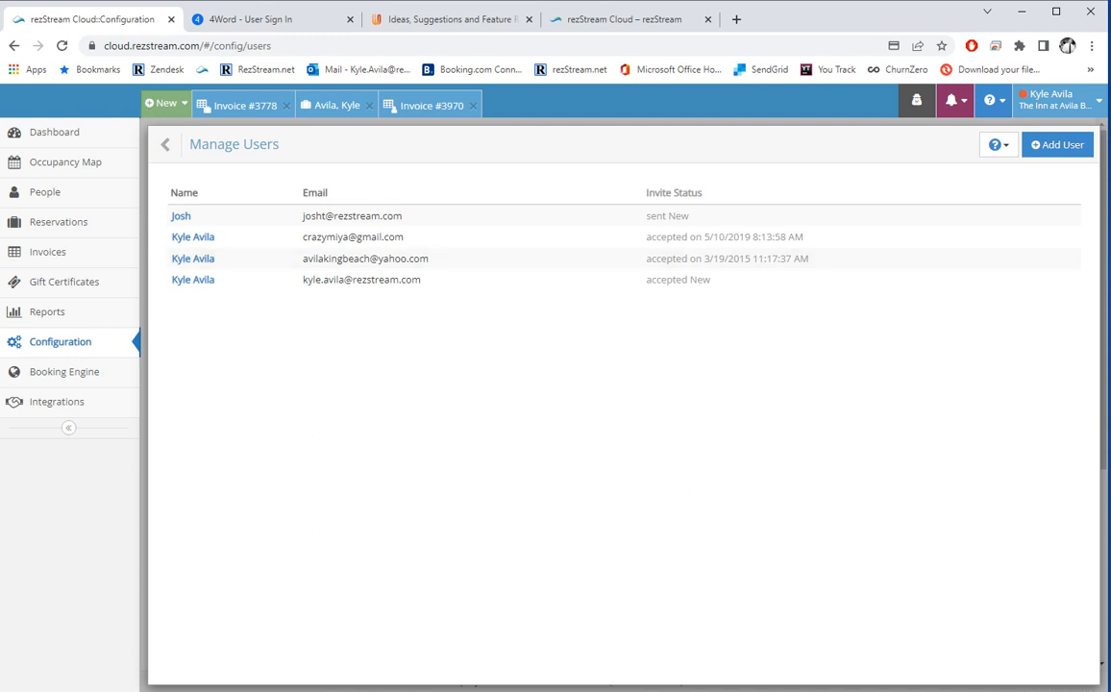
Draft a new user with View access to Reservations and Occupancy Map, then leave unsaved.
{"action": "left_click", "coordinate": [1057, 145]}
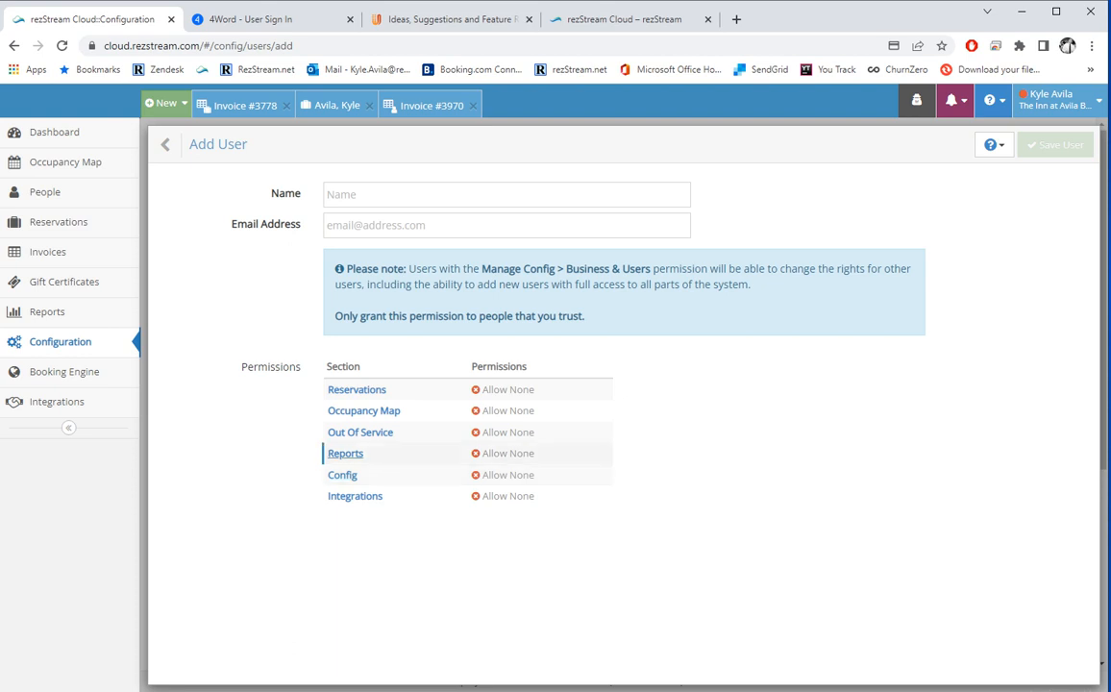
{"action": "left_click", "coordinate": [357, 390]}
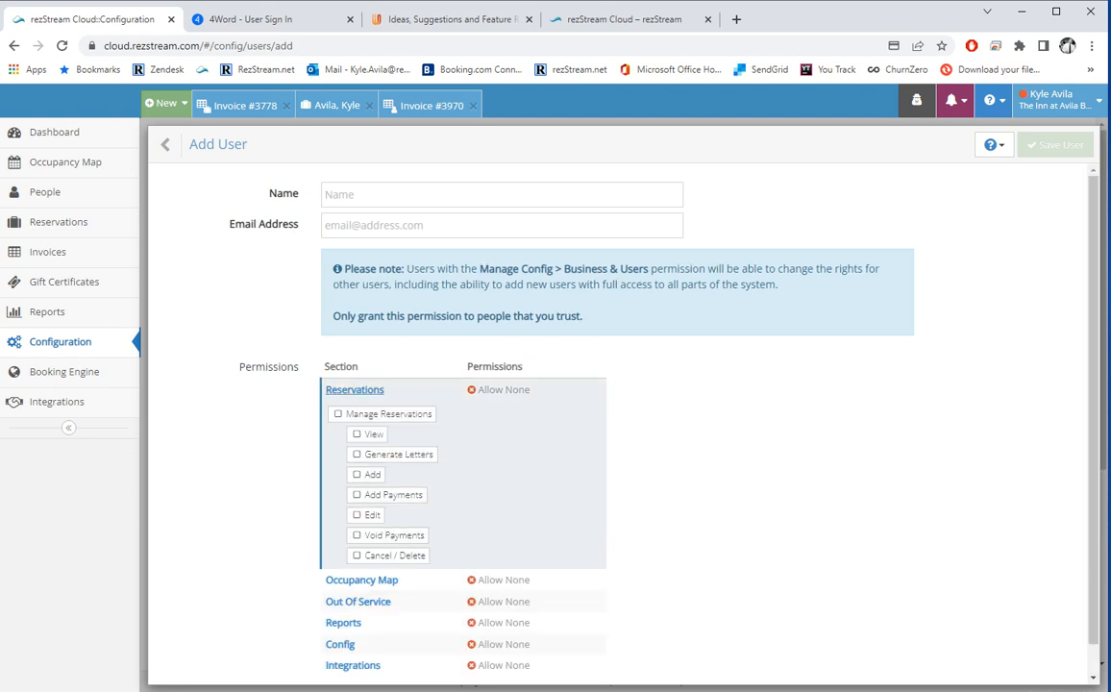
{"action": "left_click", "coordinate": [367, 433]}
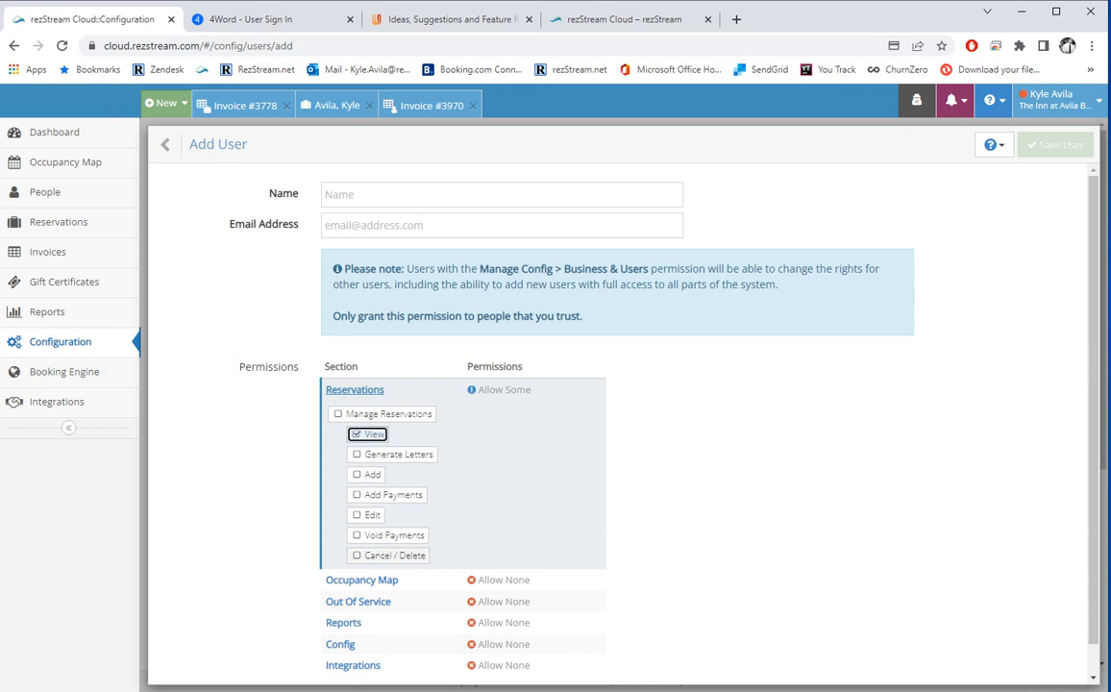
{"action": "scroll", "coordinate": [361, 577], "scroll_direction": "down", "scroll_amount": 1}
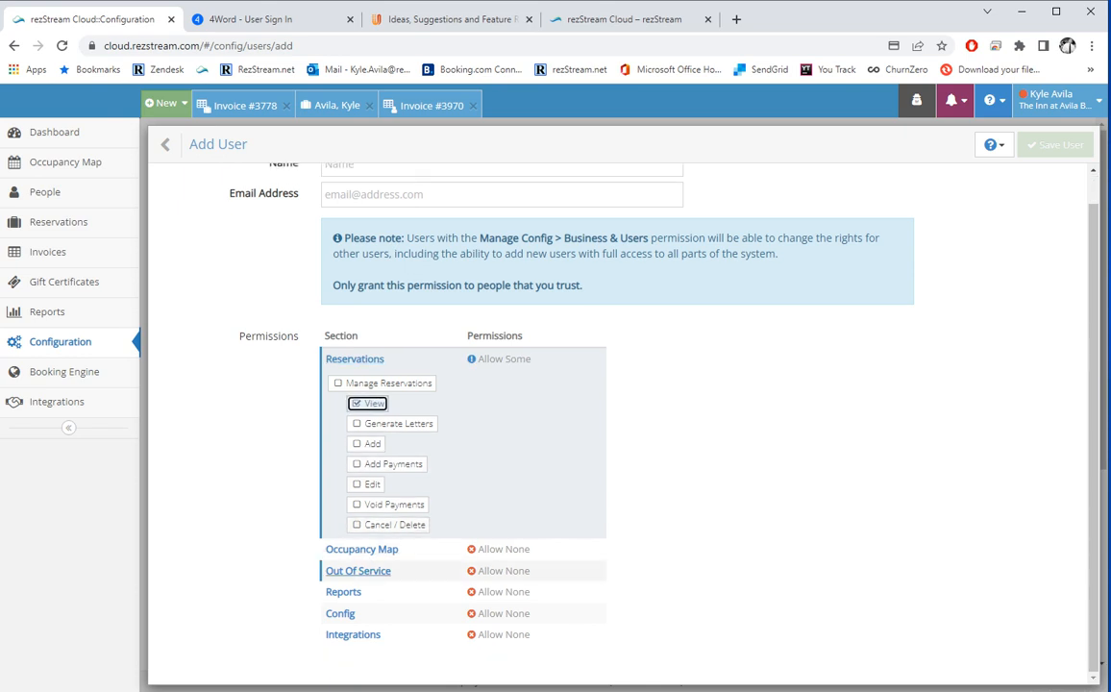
{"action": "left_click", "coordinate": [361, 548]}
{"action": "left_click", "coordinate": [359, 455]}
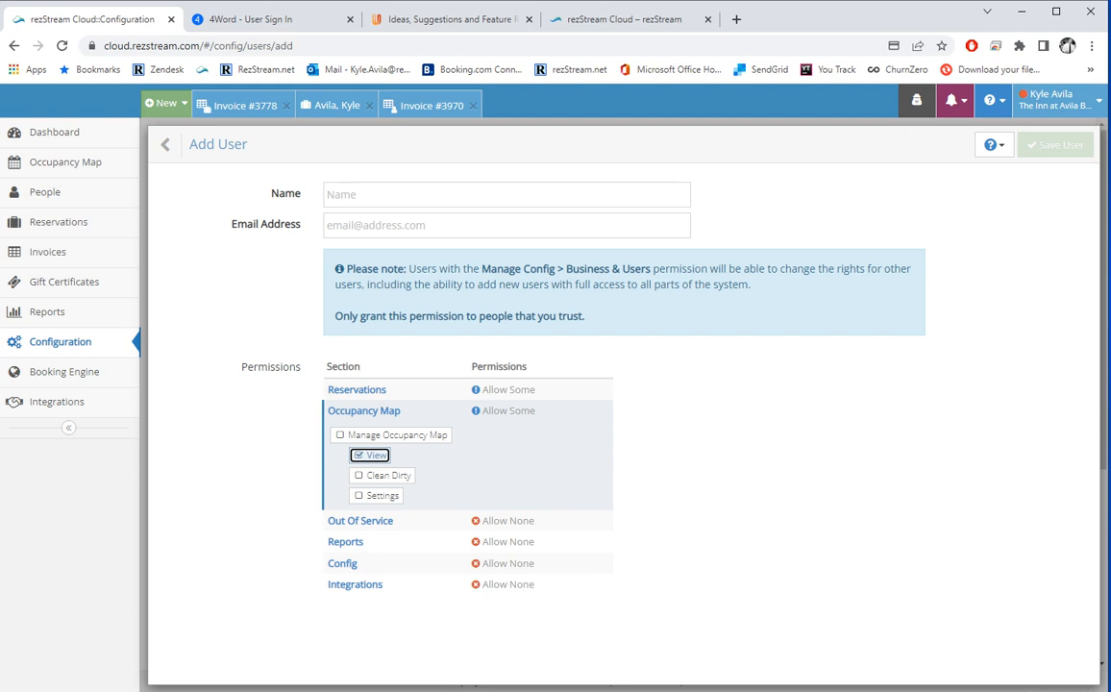
{"action": "left_click", "coordinate": [181, 144]}
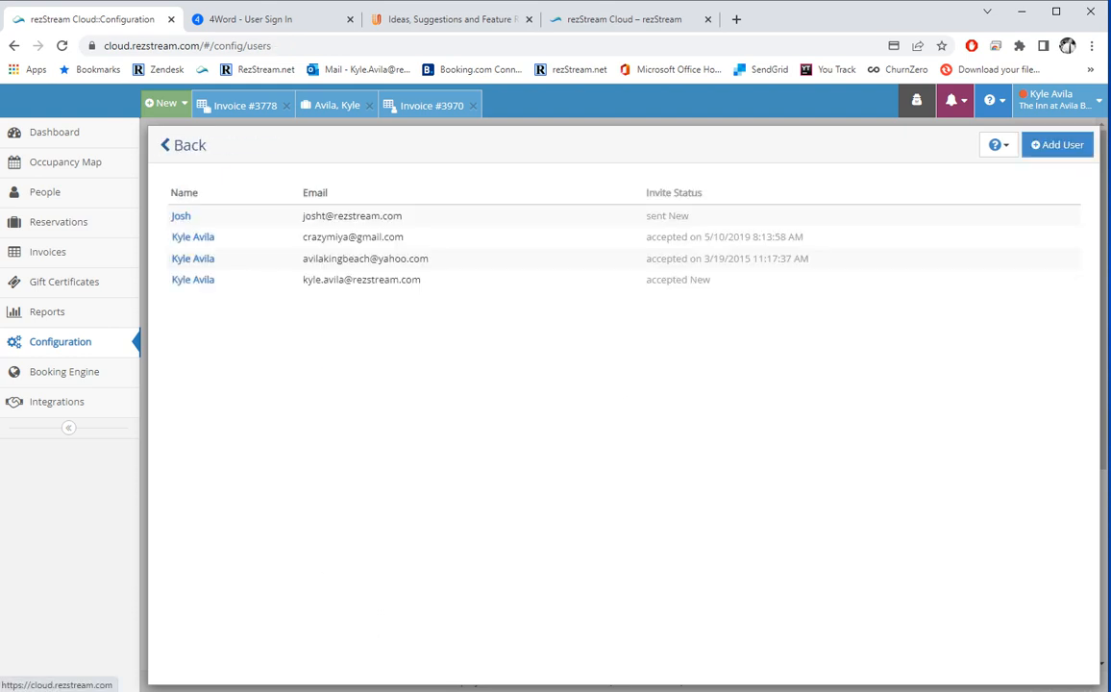
{"action": "left_click", "coordinate": [184, 145]}
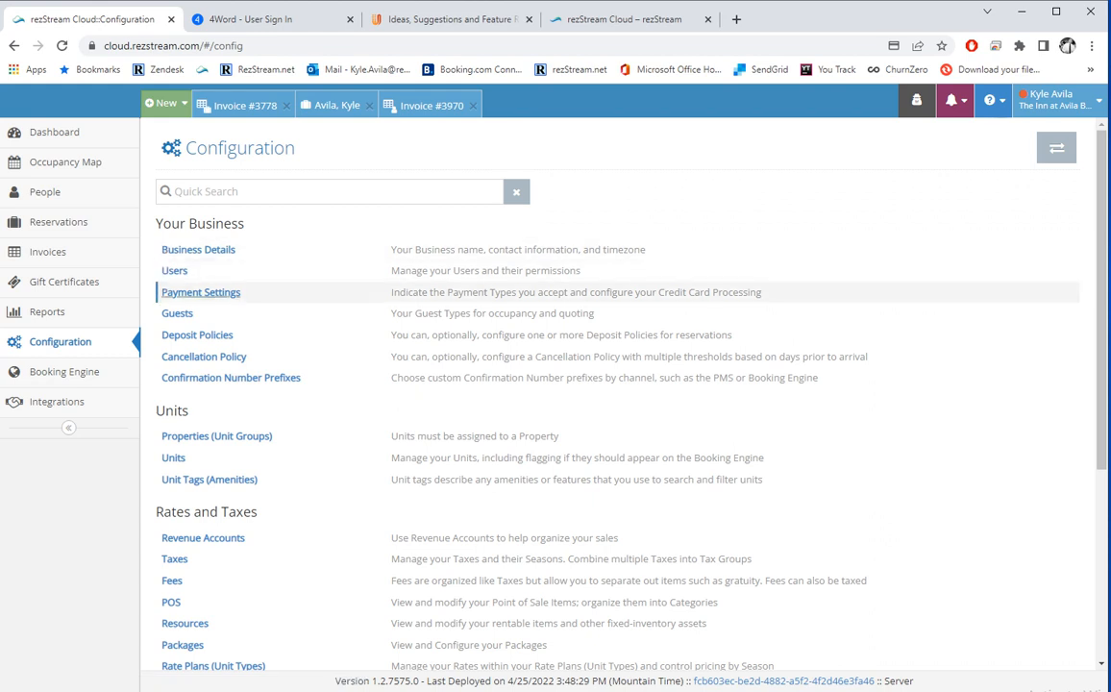
Compare the reservation's Make Payment type list with the payment types in Payment Settings.
{"action": "left_click", "coordinate": [201, 292]}
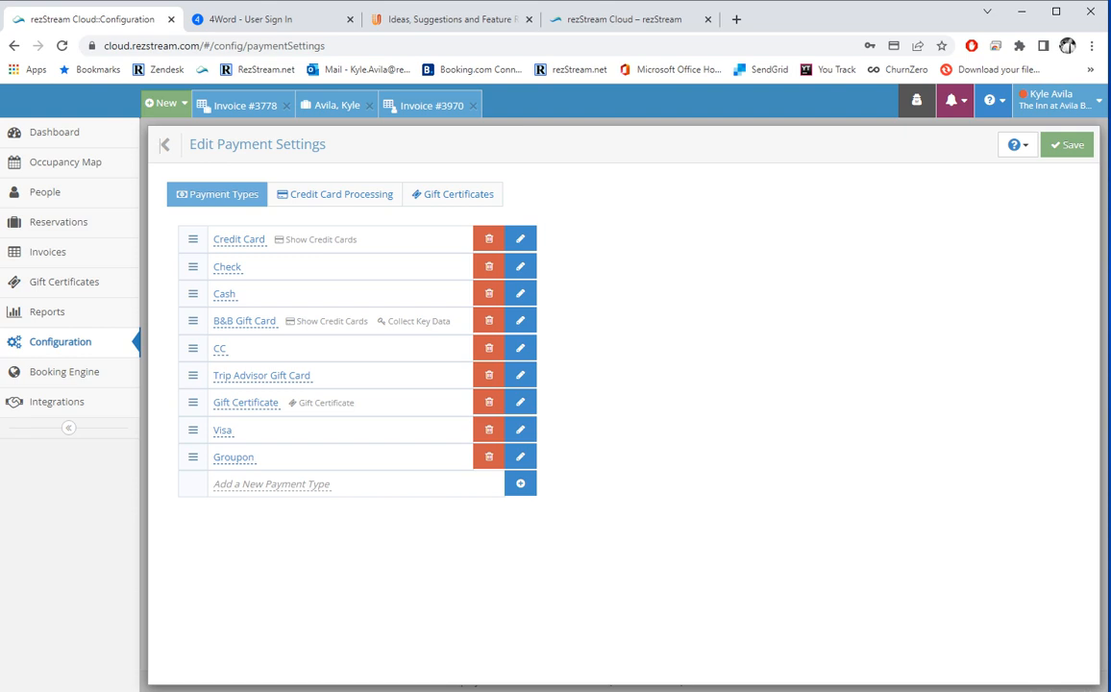
{"action": "left_click", "coordinate": [336, 105]}
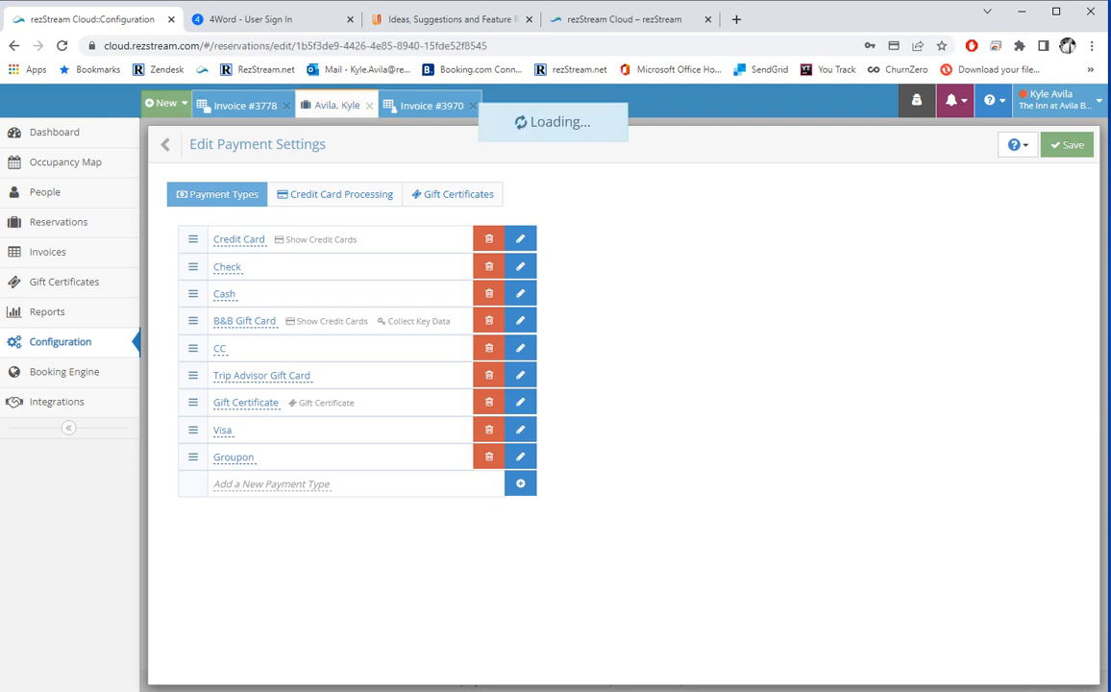
{"action": "scroll", "coordinate": [361, 415], "scroll_direction": "down", "scroll_amount": 3}
{"action": "left_click", "coordinate": [360, 415]}
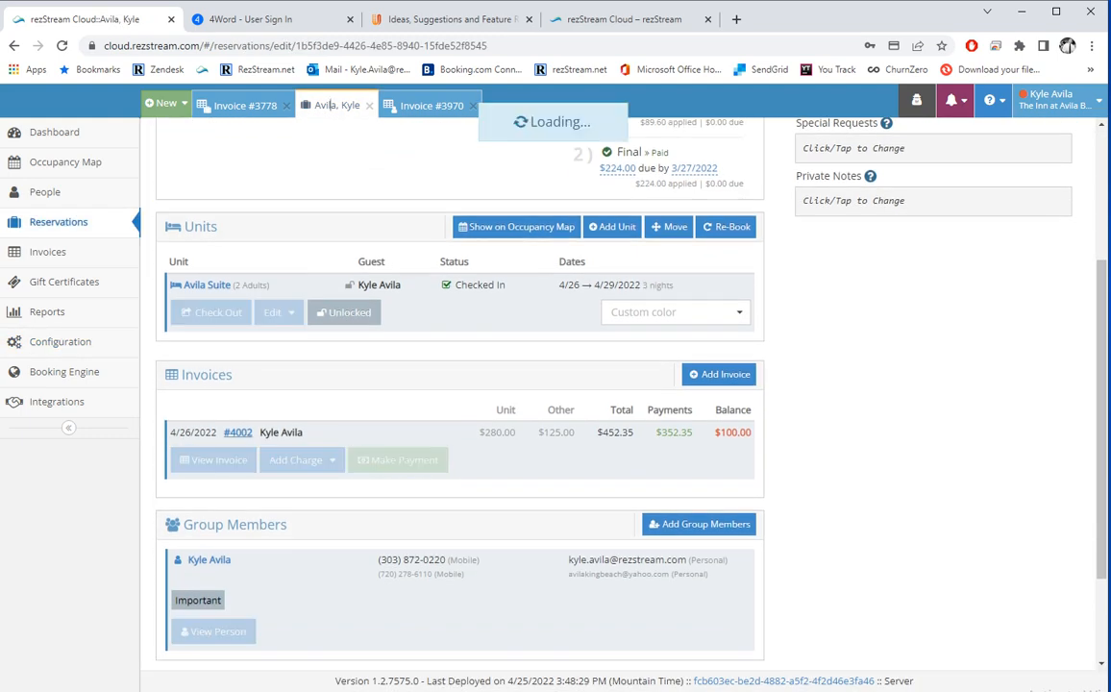
{"action": "left_click", "coordinate": [413, 232]}
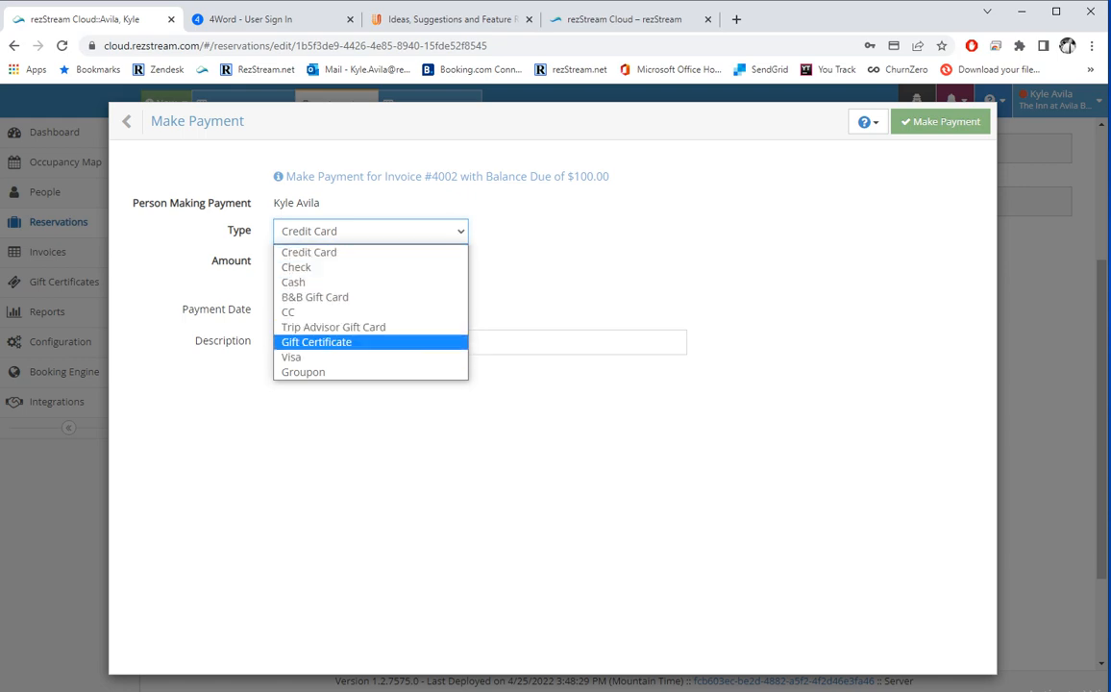
{"action": "left_click", "coordinate": [127, 121]}
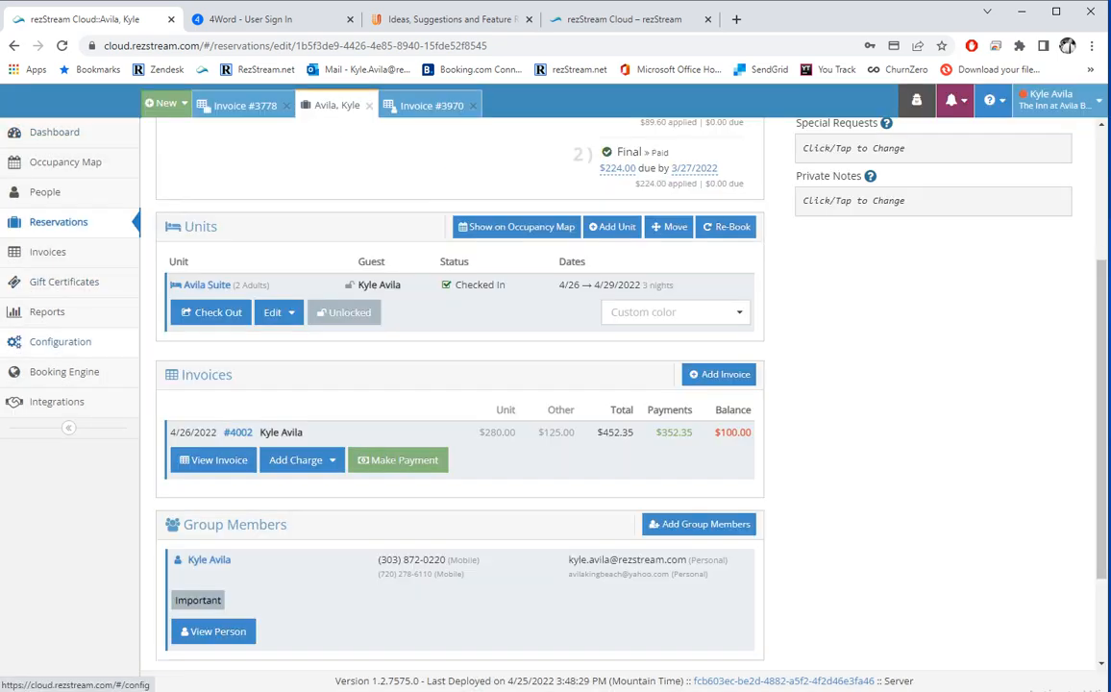
{"action": "left_click", "coordinate": [60, 341]}
{"action": "left_click", "coordinate": [200, 292]}
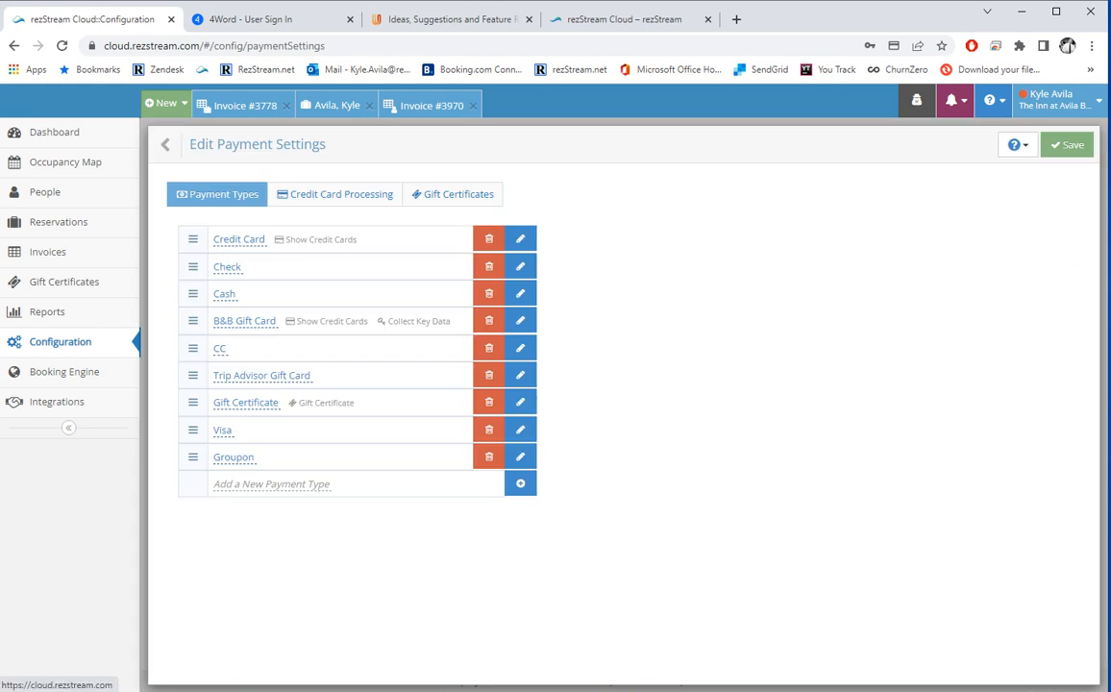
Attempt a new payment type, then set the credit card gateway to Shift4.
{"action": "left_click", "coordinate": [520, 483]}
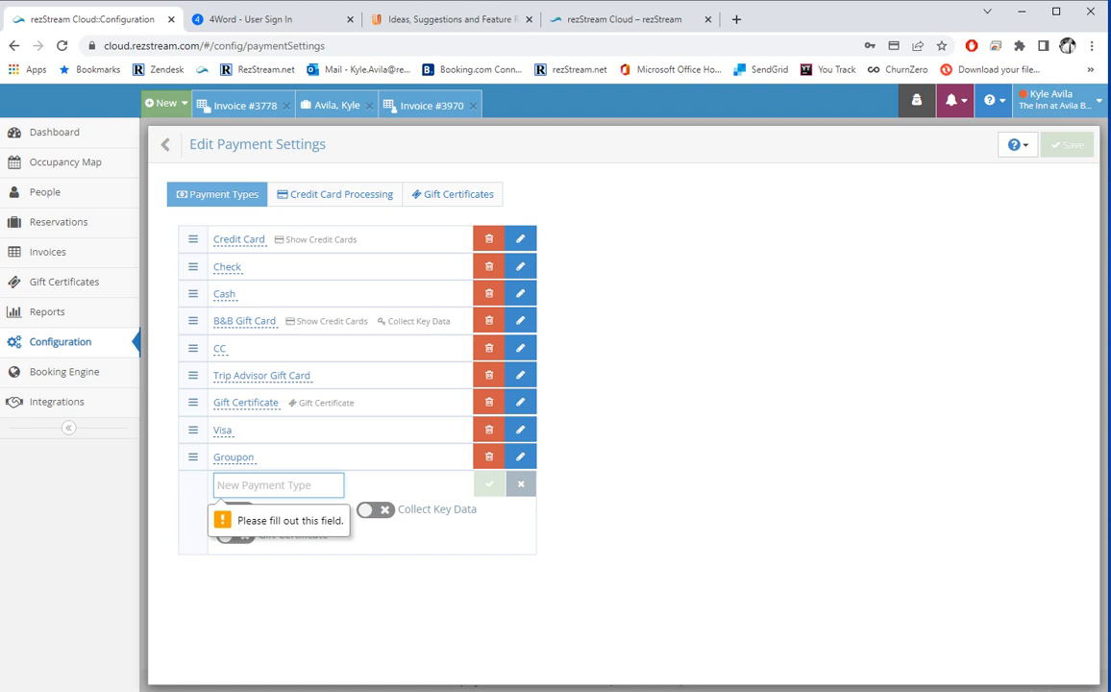
{"action": "left_click", "coordinate": [654, 384]}
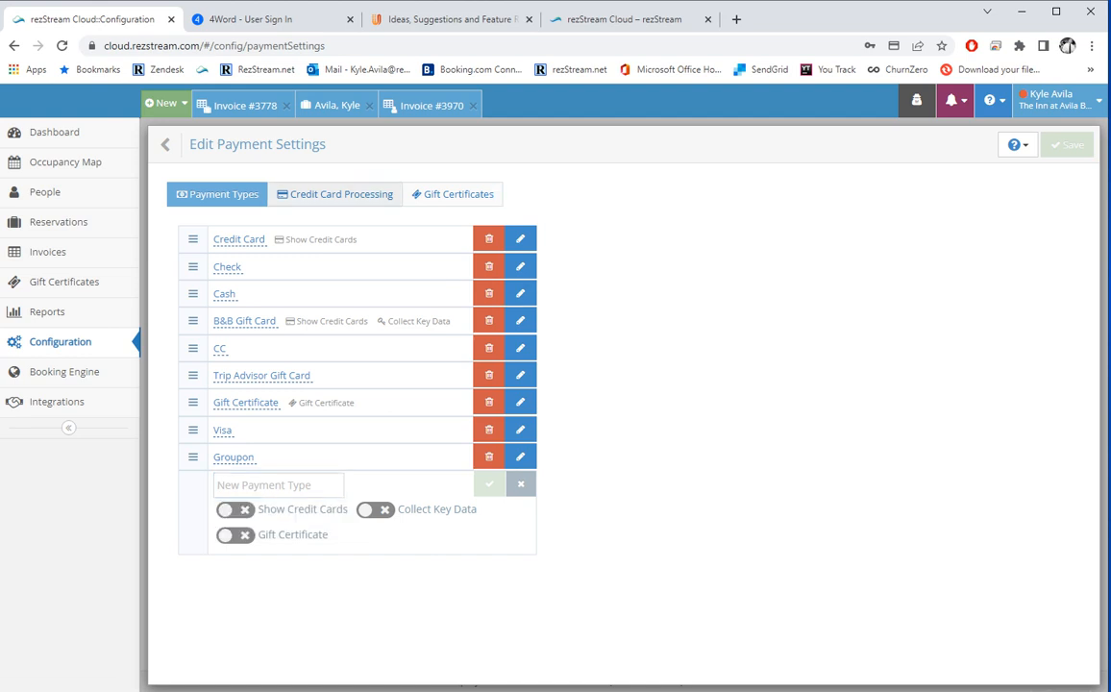
{"action": "left_click", "coordinate": [337, 194]}
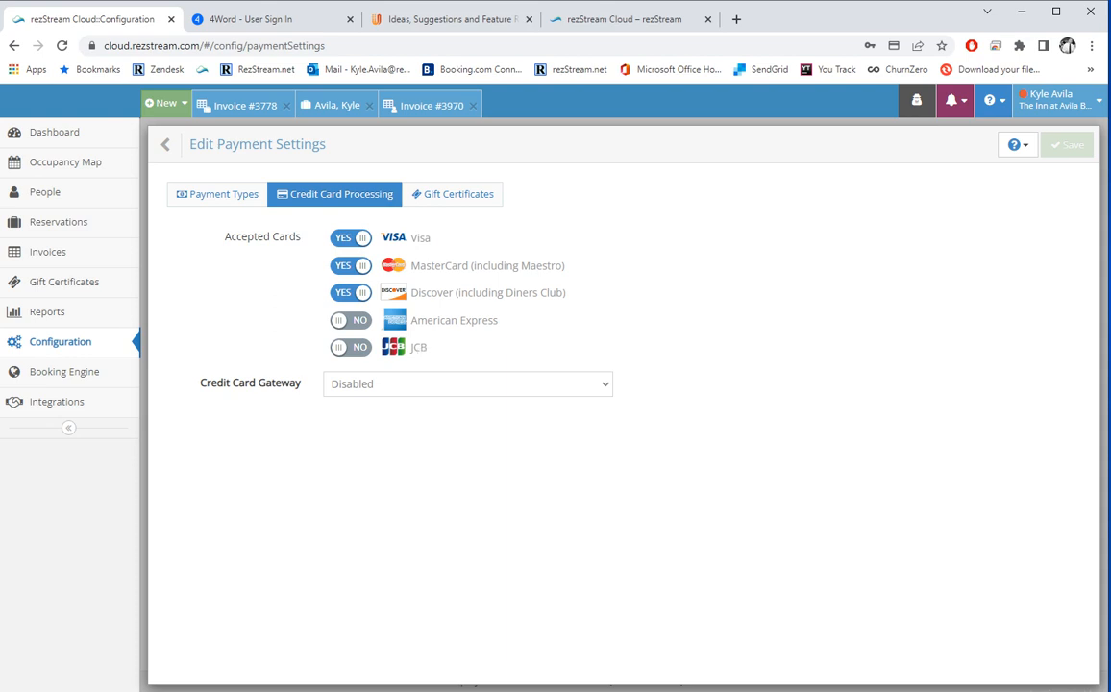
{"action": "left_click", "coordinate": [467, 384]}
{"action": "left_click", "coordinate": [404, 419]}
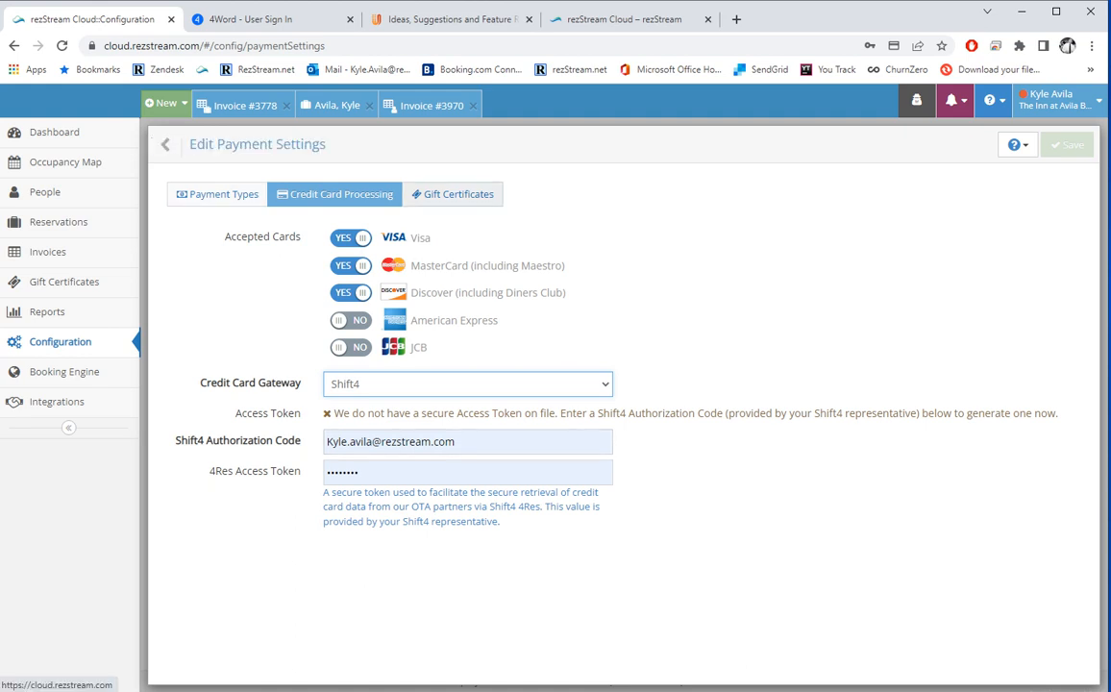
View the gift certificate settings, then go through Configuration to the Guests setup.
{"action": "left_click", "coordinate": [490, 194]}
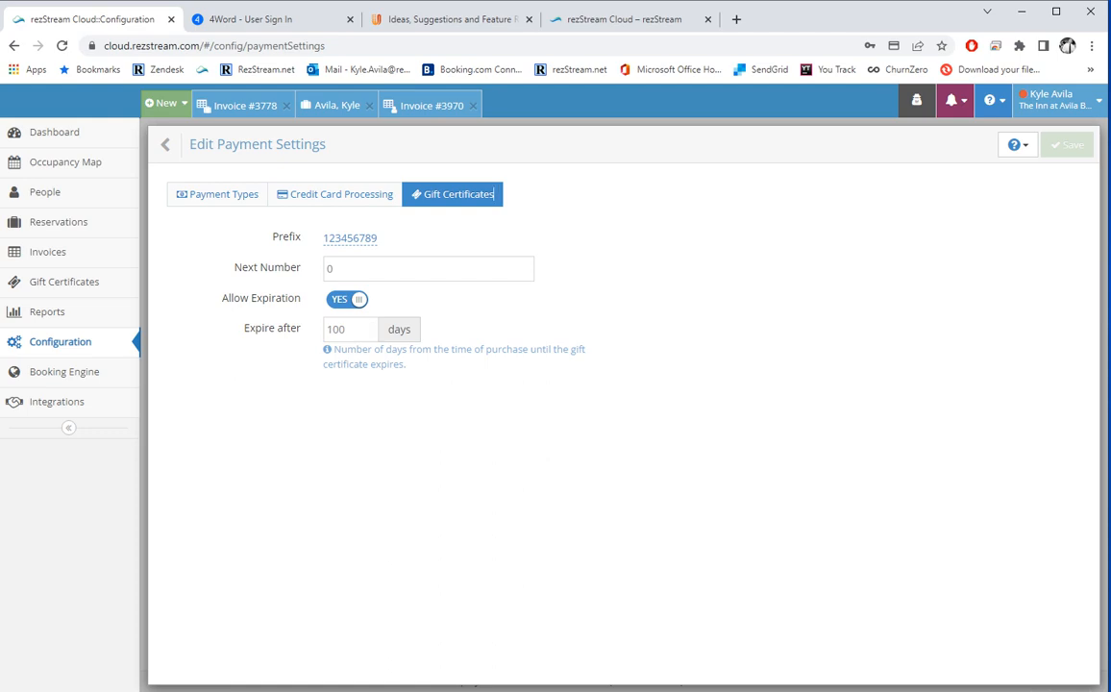
{"action": "left_click", "coordinate": [166, 144]}
{"action": "left_click", "coordinate": [64, 372]}
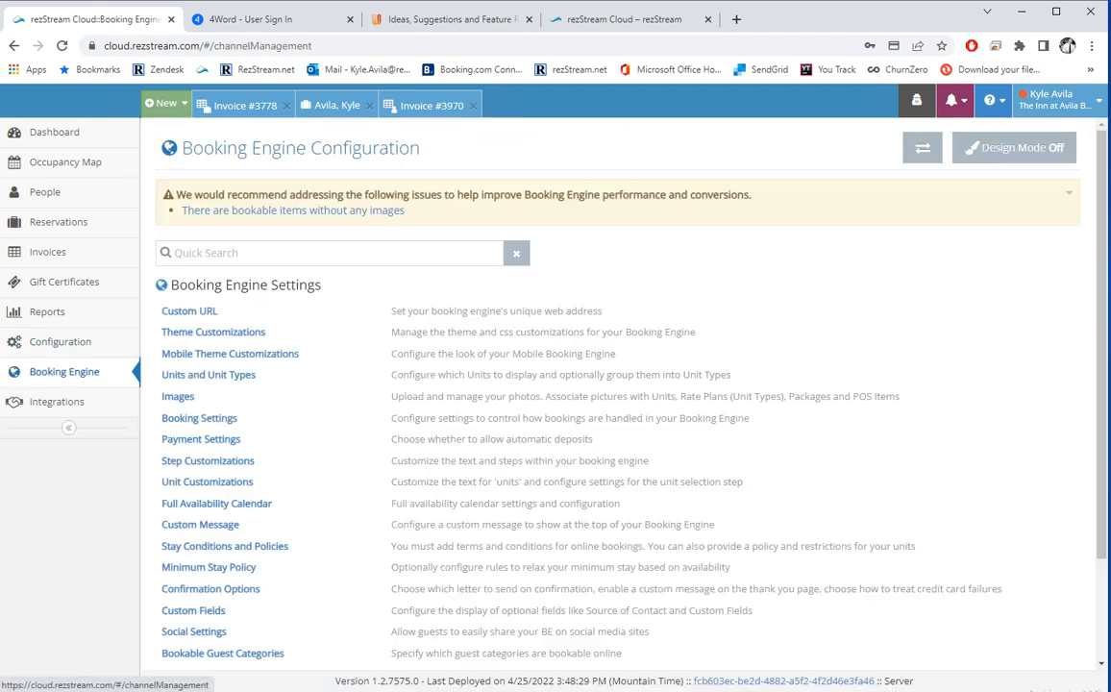
{"action": "left_click", "coordinate": [61, 342]}
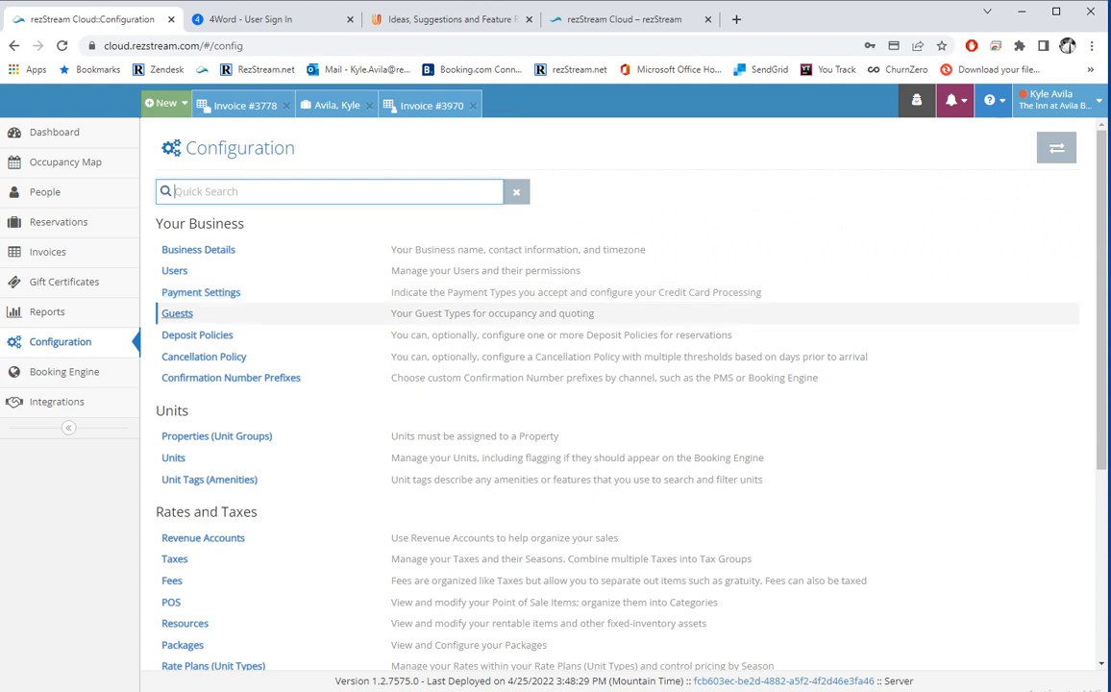
{"action": "left_click", "coordinate": [177, 313]}
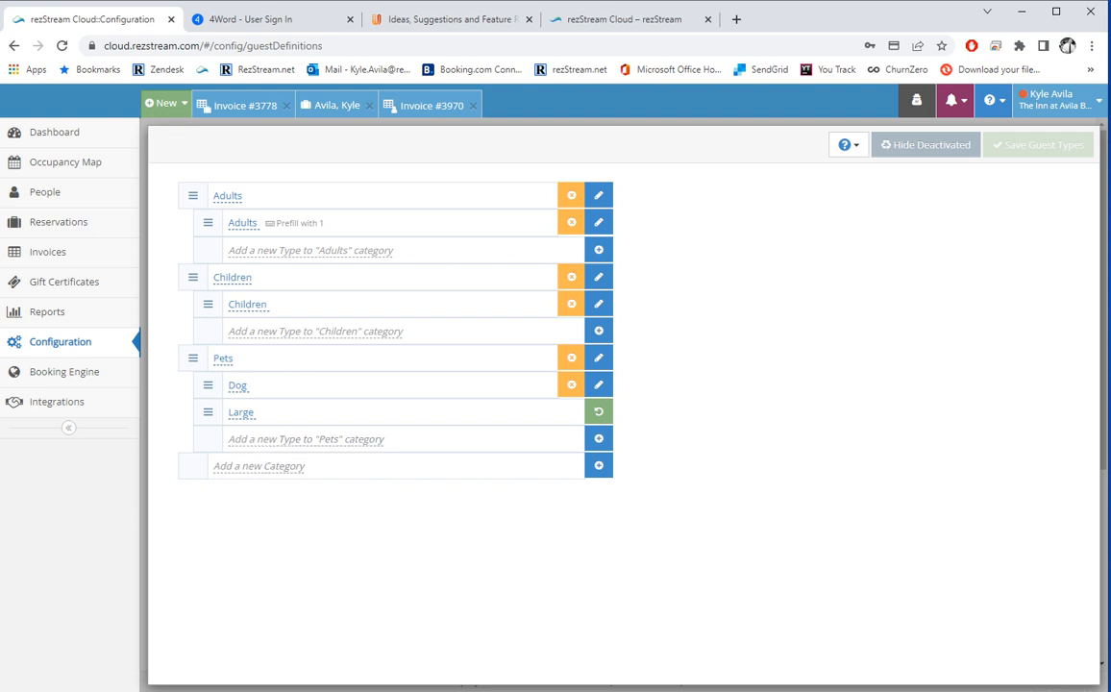
Leave Guest Types and bring up the Deposit Policies list showing First Policy and Final.
{"action": "left_click", "coordinate": [165, 144]}
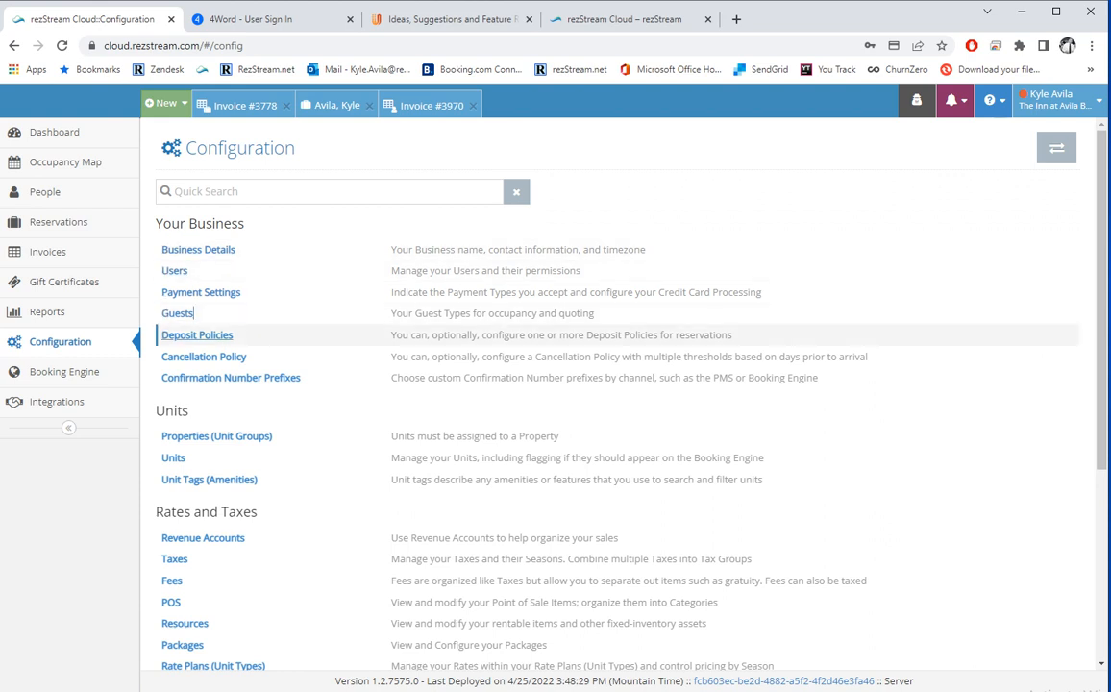
{"action": "left_click", "coordinate": [197, 335]}
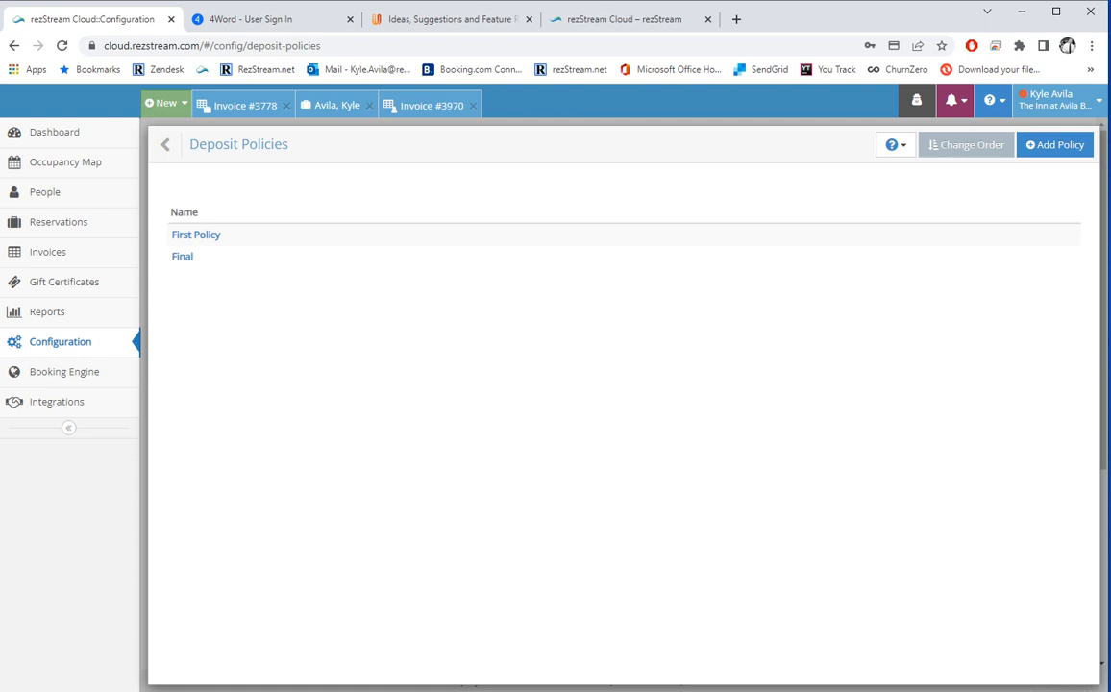
Inspect the First Policy deposit rules, then go back to the Configuration list.
{"action": "left_click", "coordinate": [194, 235]}
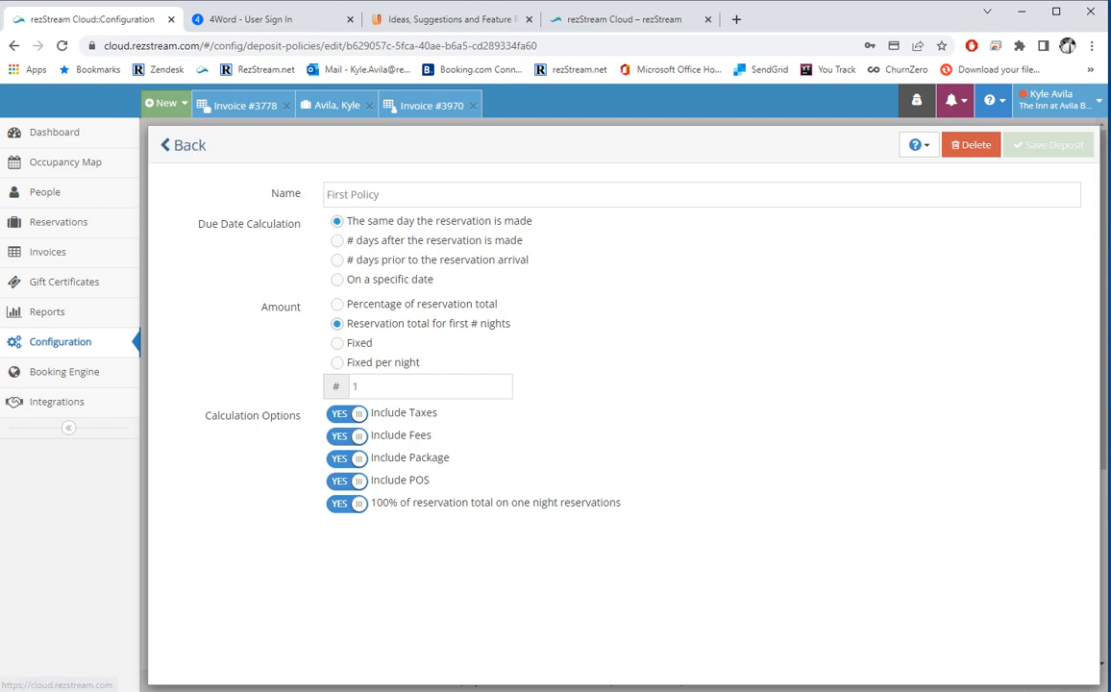
{"action": "left_click", "coordinate": [165, 144]}
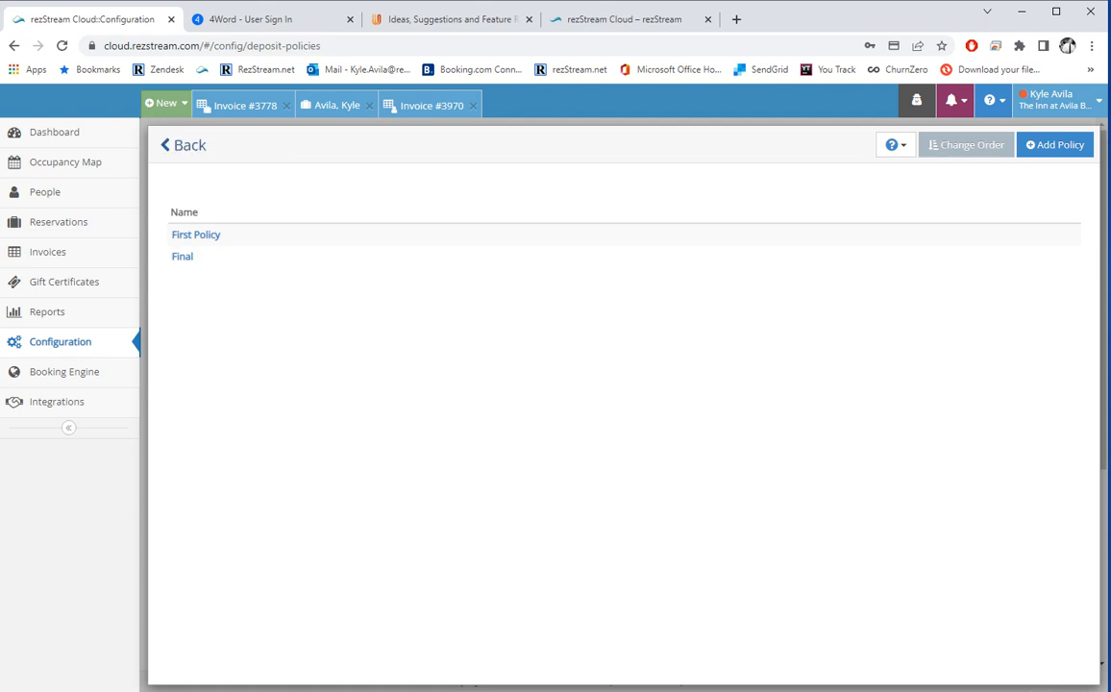
{"action": "left_click", "coordinate": [164, 144]}
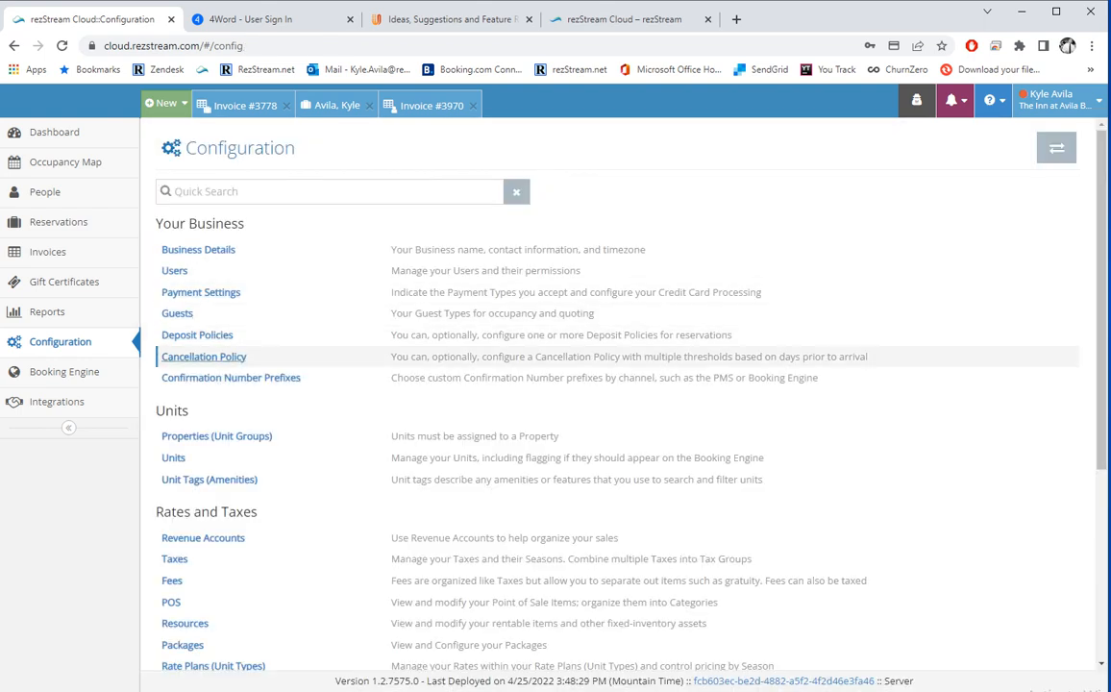
{"action": "left_click", "coordinate": [207, 356]}
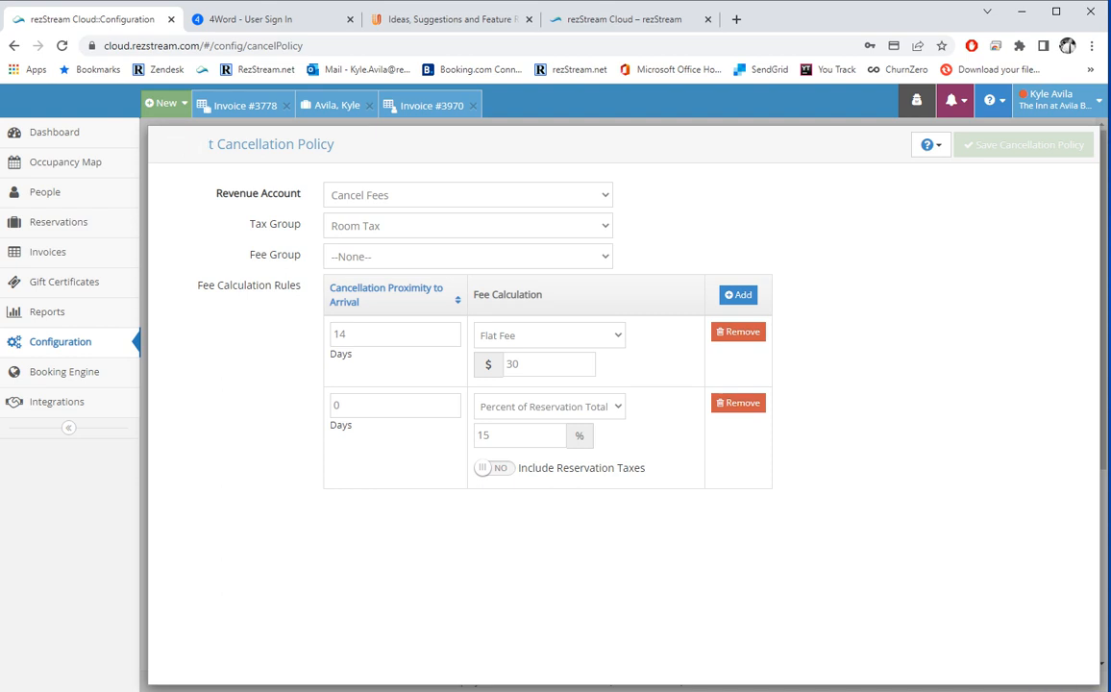
{"action": "left_click", "coordinate": [173, 144]}
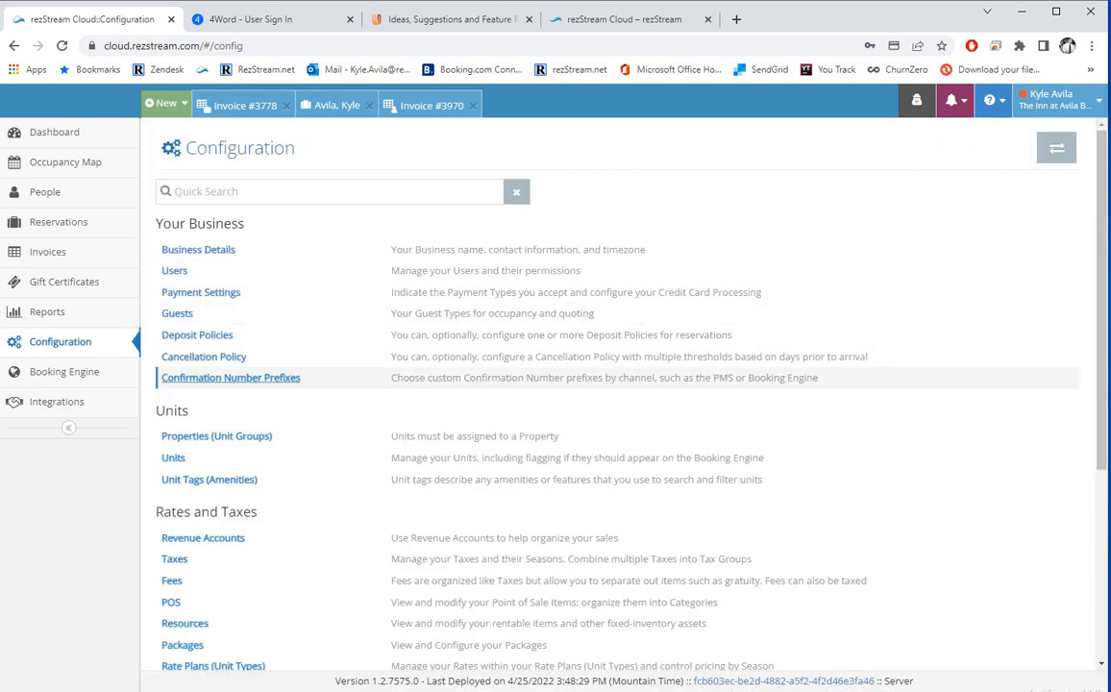
Set the PMS confirmation number prefix to REZ- and save the channel prefixes.
{"action": "left_click", "coordinate": [230, 378]}
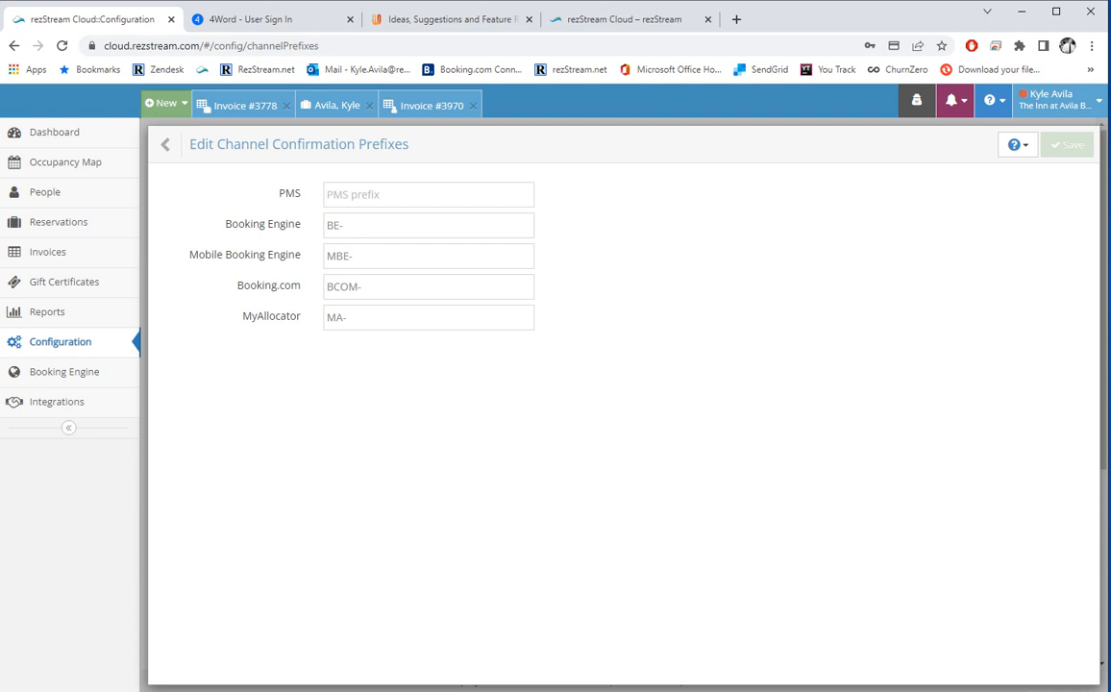
{"action": "left_click", "coordinate": [428, 195]}
{"action": "type", "text": "RE"}
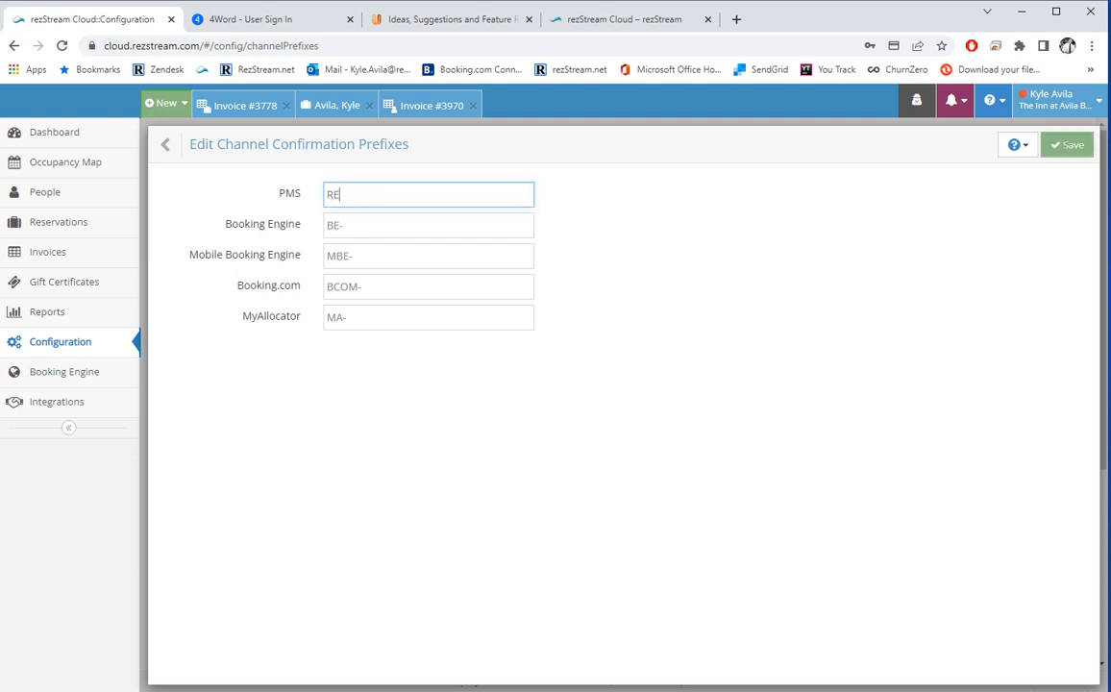
{"action": "type", "text": "Z-"}
{"action": "left_click", "coordinate": [1067, 145]}
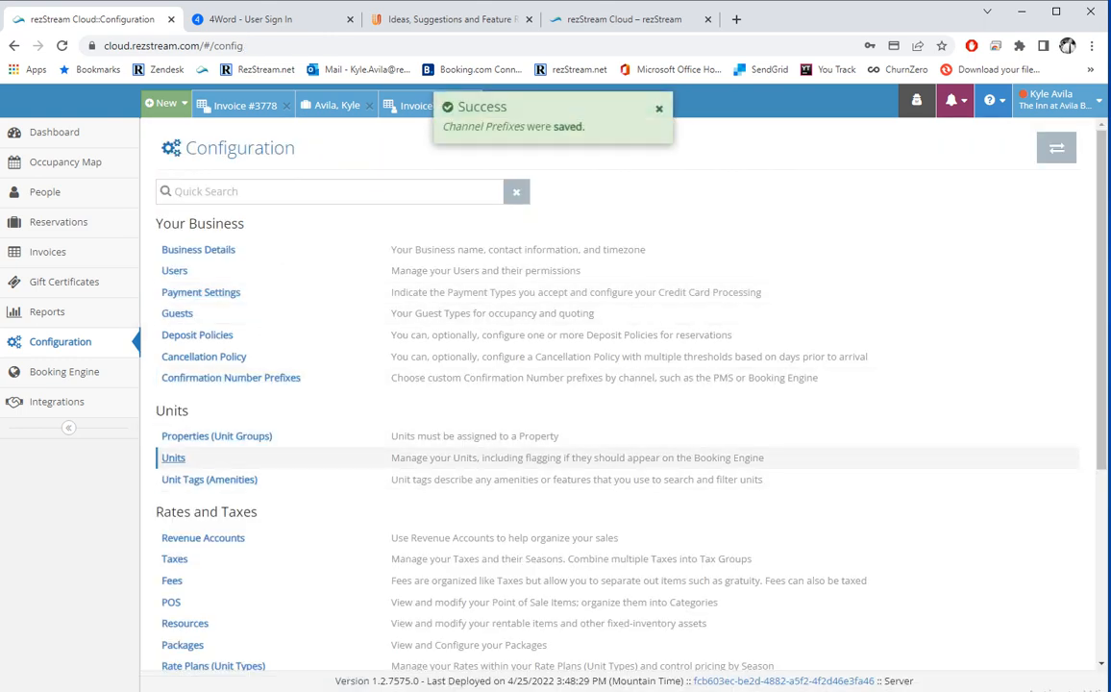
{"action": "left_click", "coordinate": [270, 436]}
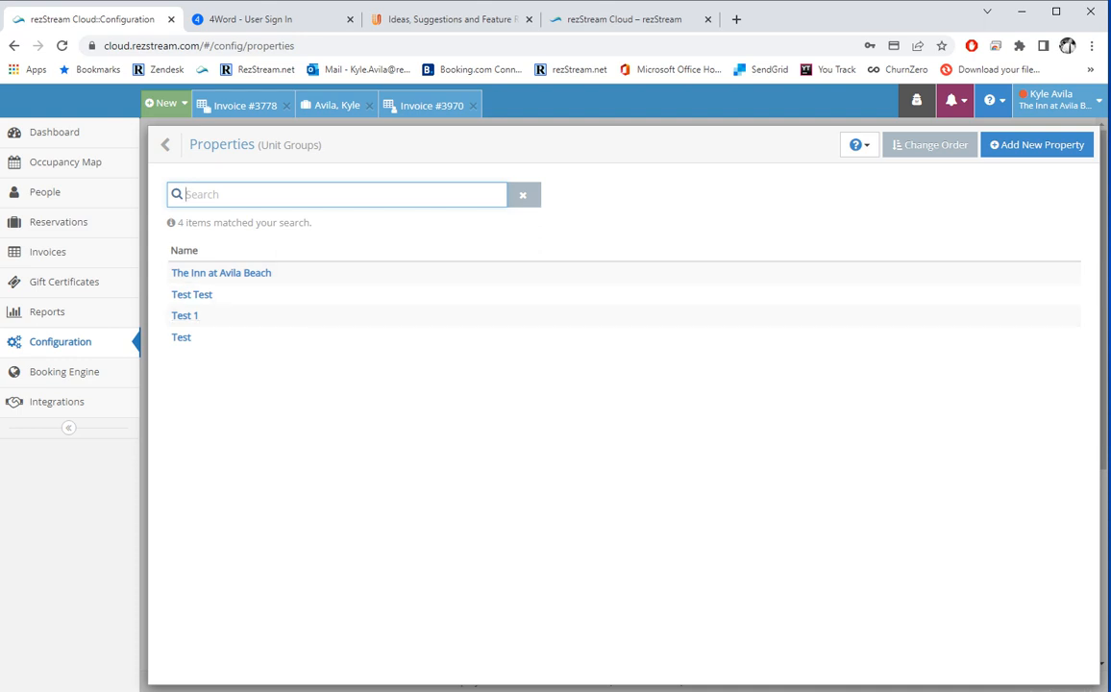
{"action": "left_click", "coordinate": [221, 273]}
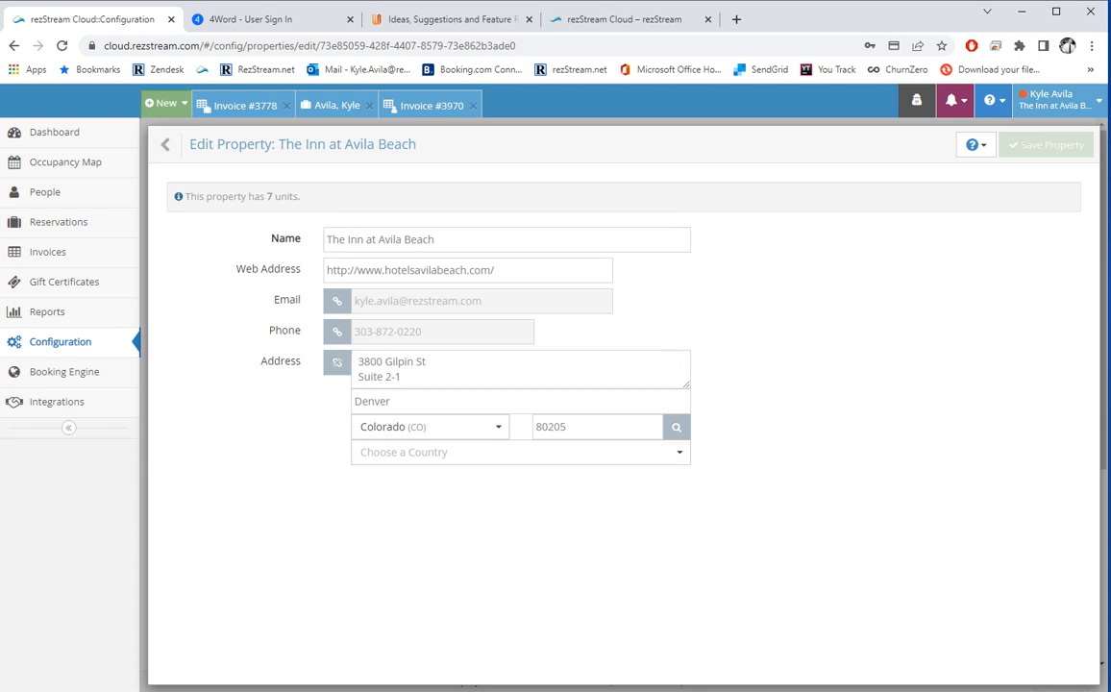
{"action": "left_click", "coordinate": [165, 144]}
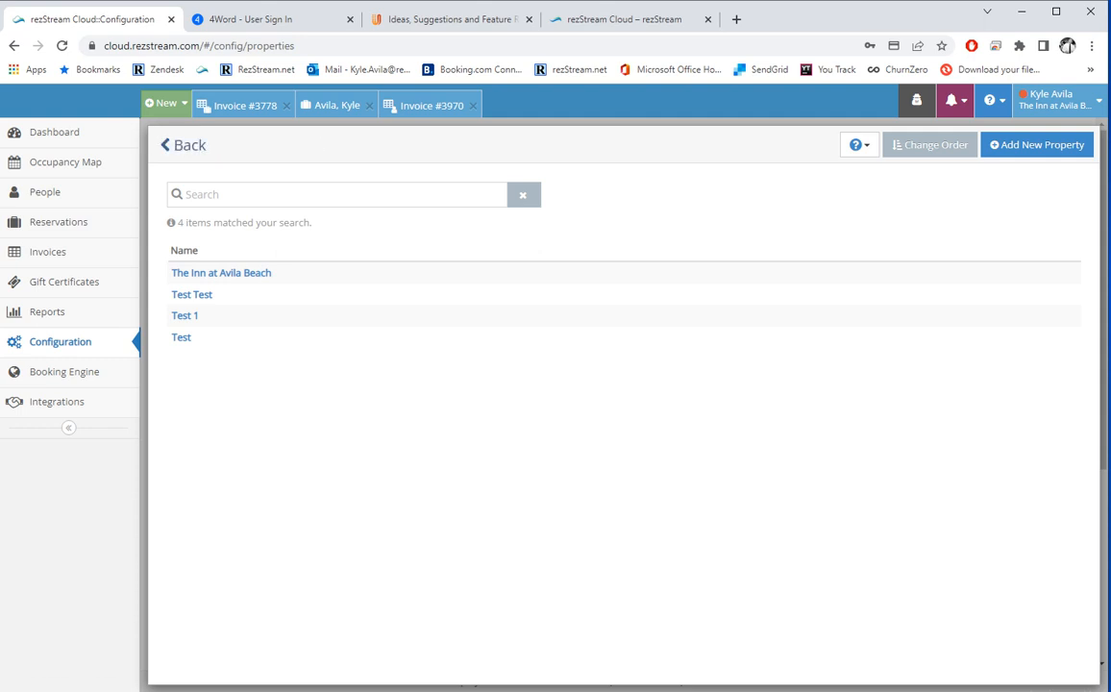
{"action": "left_click", "coordinate": [166, 144]}
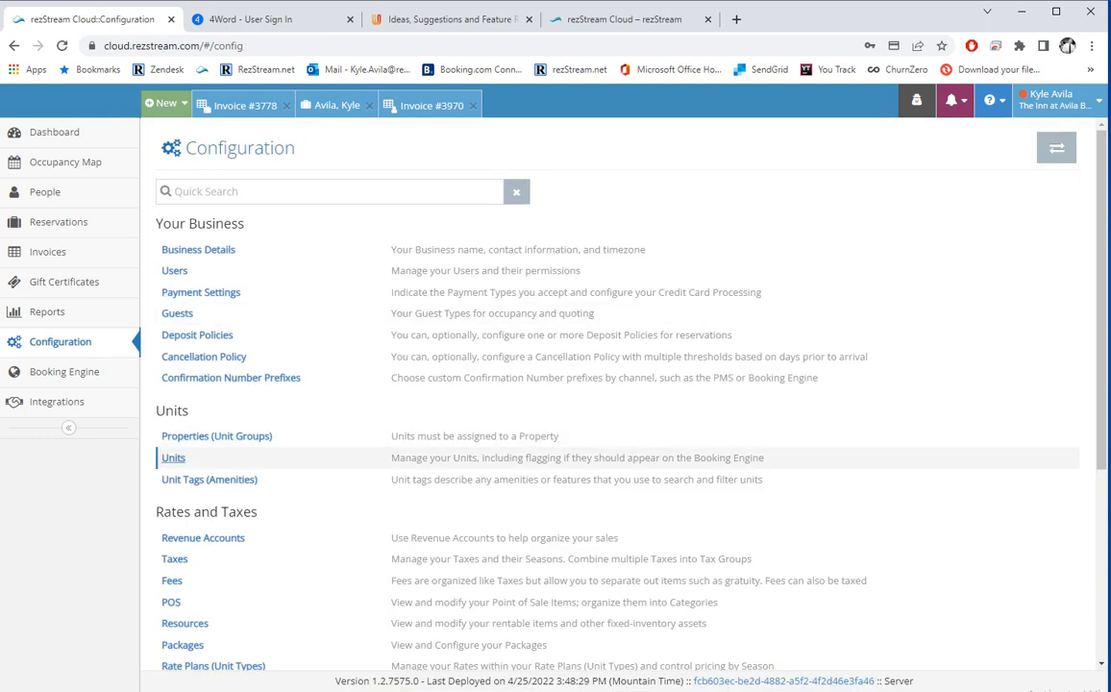
Open the Modern Spa Rooms unit and toggle Allow booking off and back on.
{"action": "left_click", "coordinate": [175, 458]}
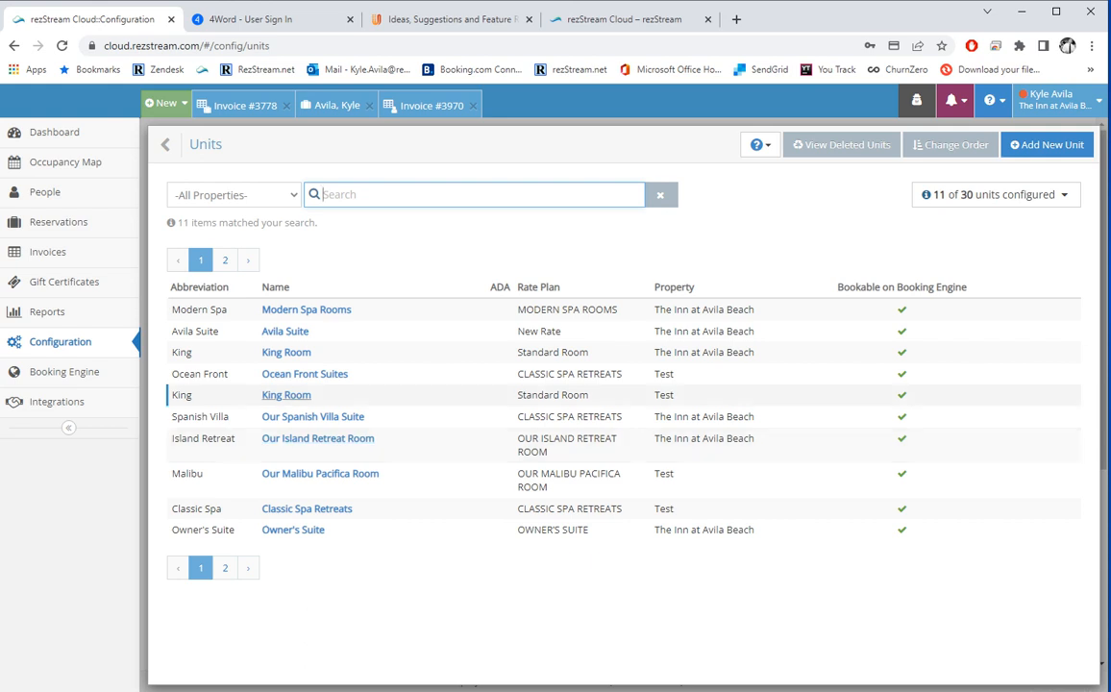
{"action": "left_click", "coordinate": [305, 310]}
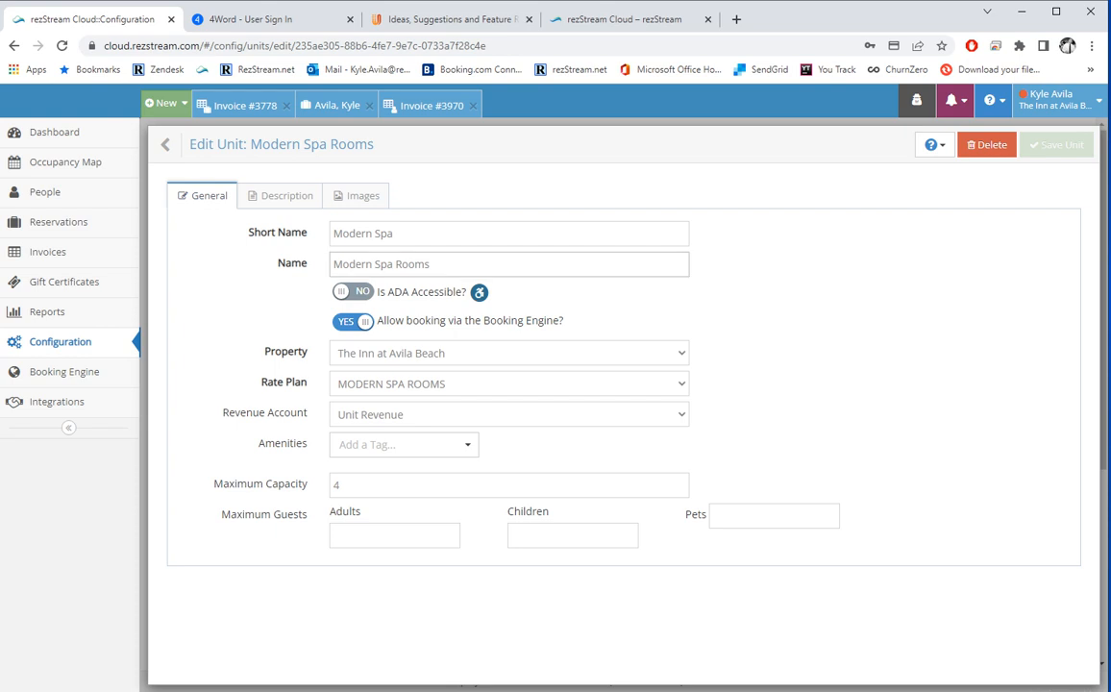
{"action": "left_click", "coordinate": [353, 322]}
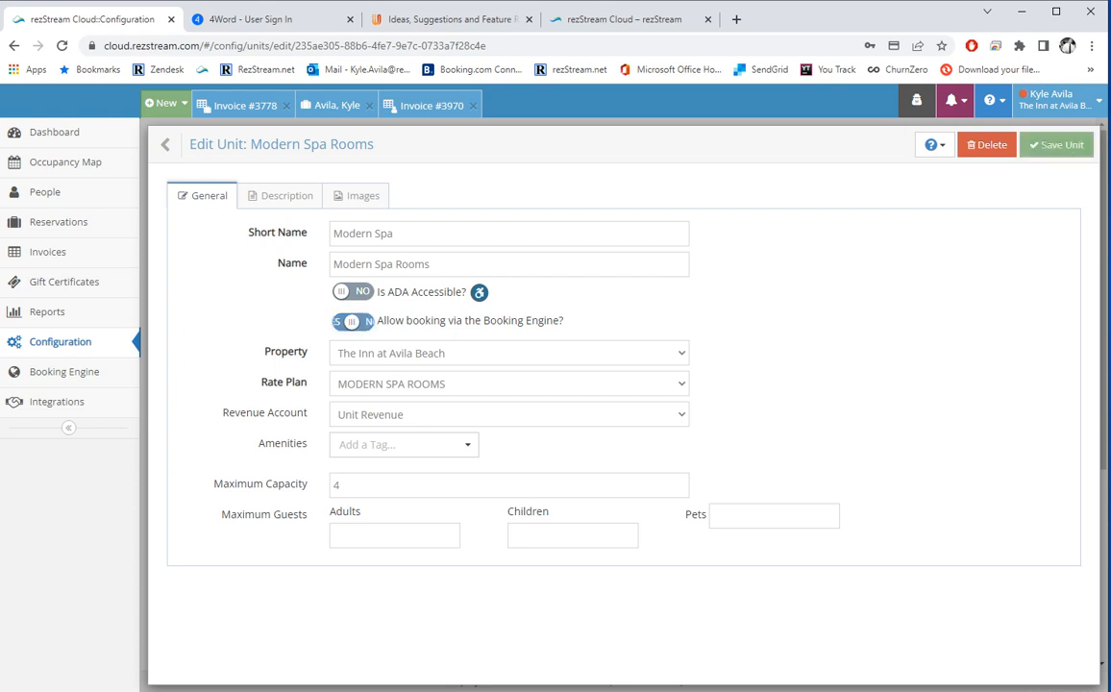
{"action": "left_click", "coordinate": [353, 322]}
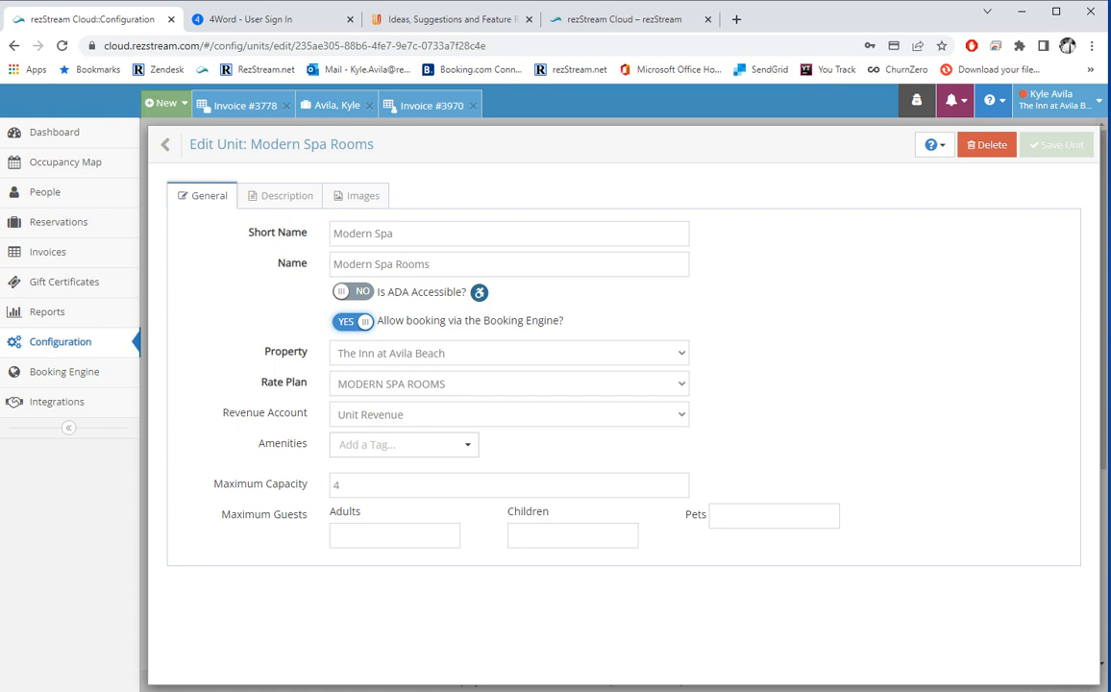
Keep property The Inn at Avila Beach, rate plan MODERN SPA ROOMS and revenue account Unit Revenue.
{"action": "left_click", "coordinate": [509, 353]}
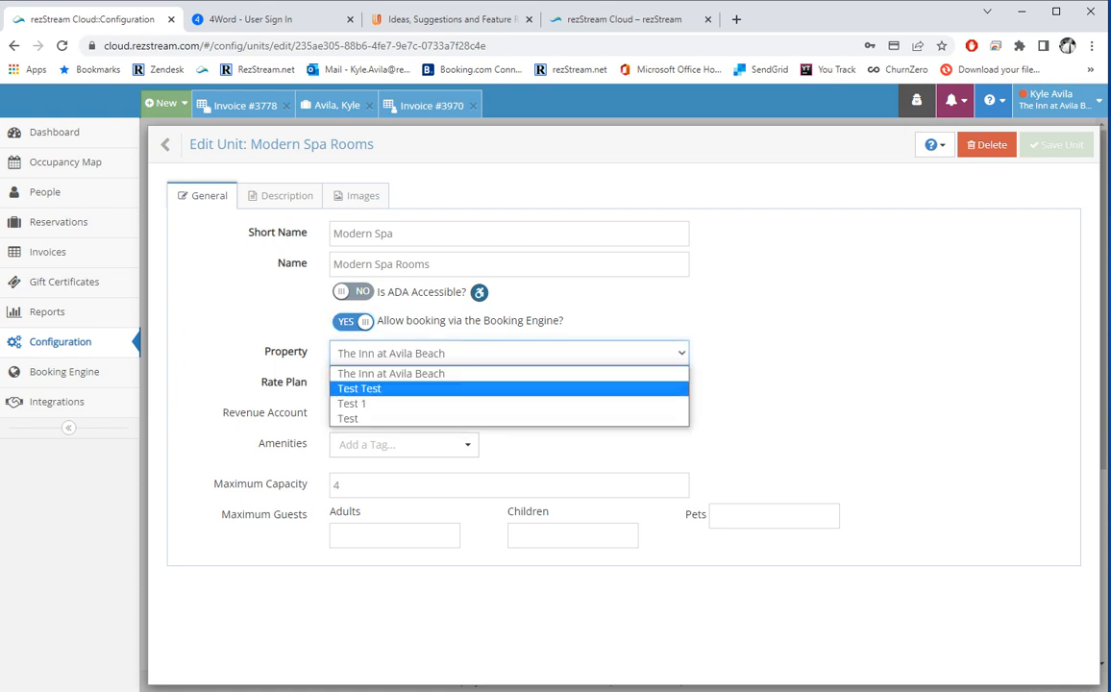
{"action": "left_click", "coordinate": [510, 353]}
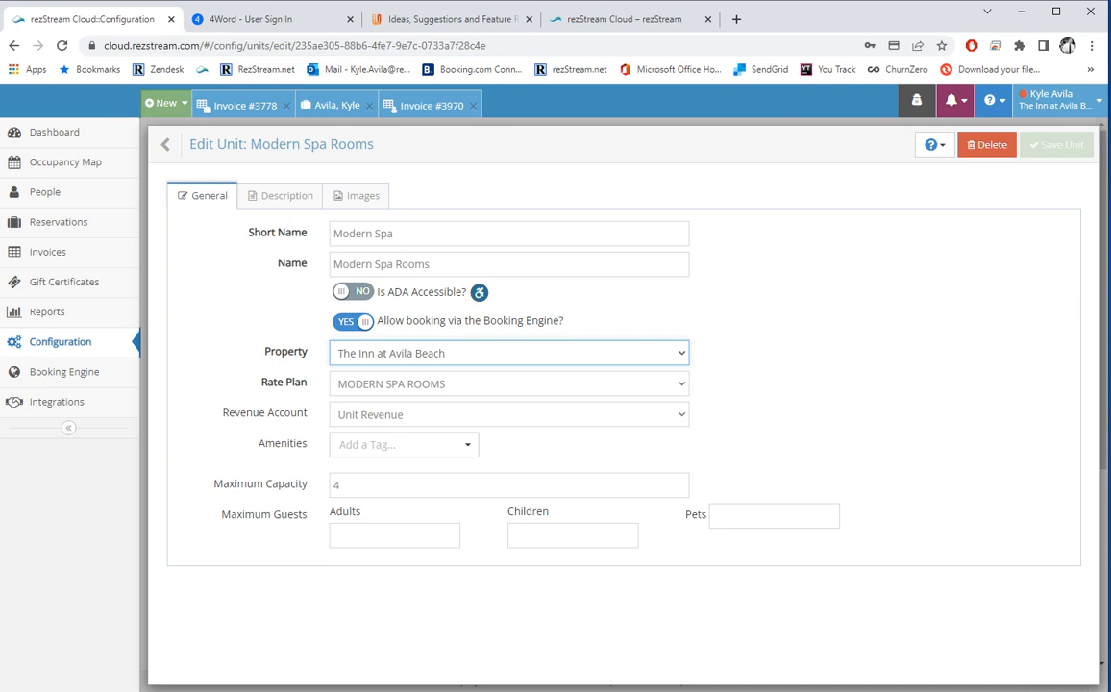
{"action": "left_click", "coordinate": [480, 383]}
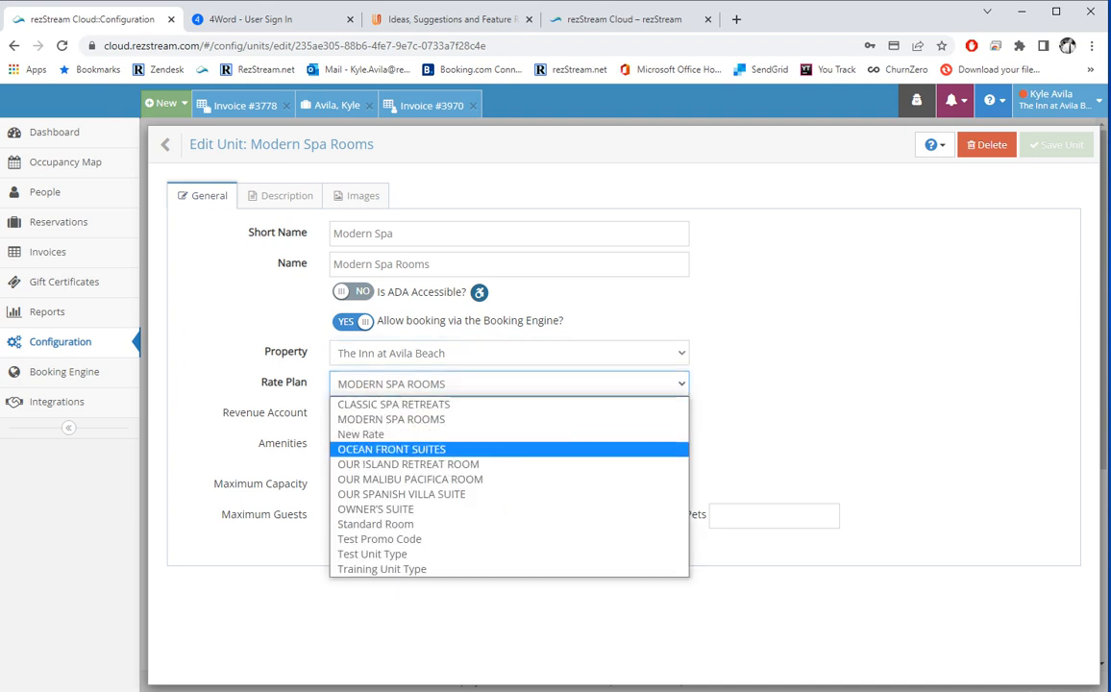
{"action": "left_click", "coordinate": [742, 480]}
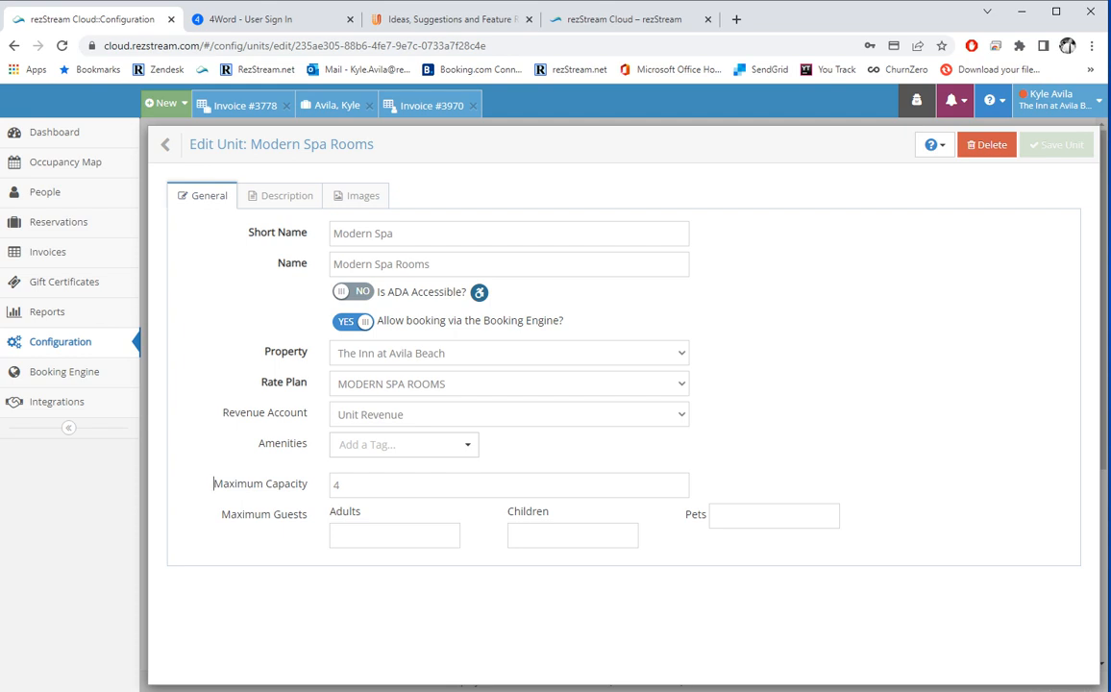
{"action": "left_click", "coordinate": [510, 415]}
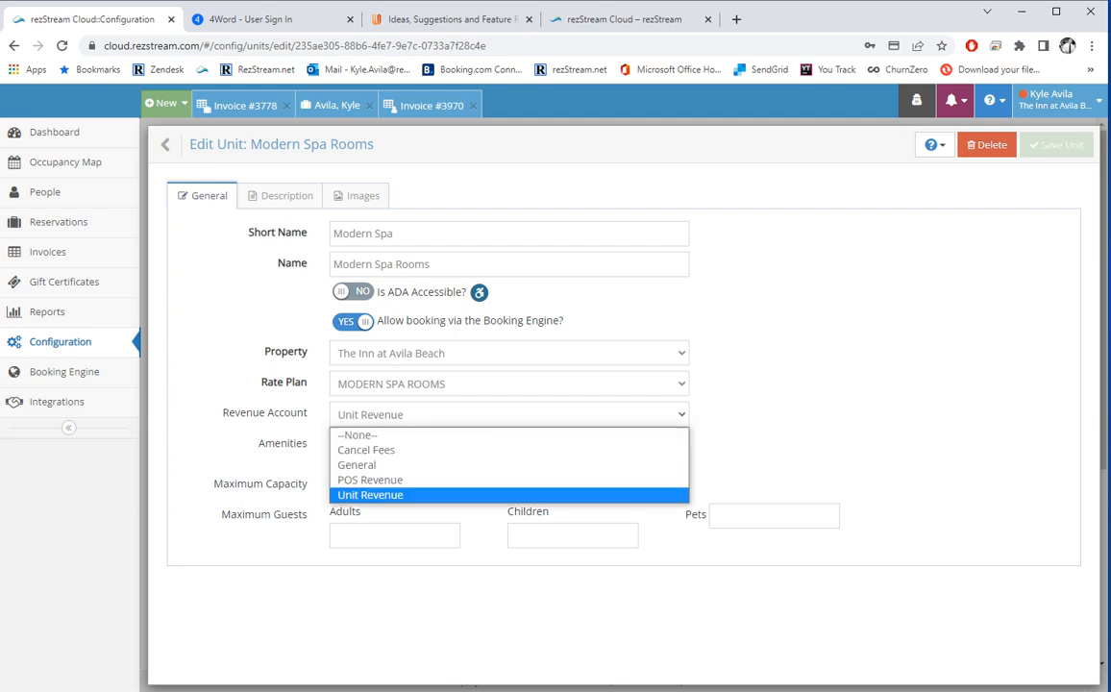
{"action": "left_click", "coordinate": [403, 494]}
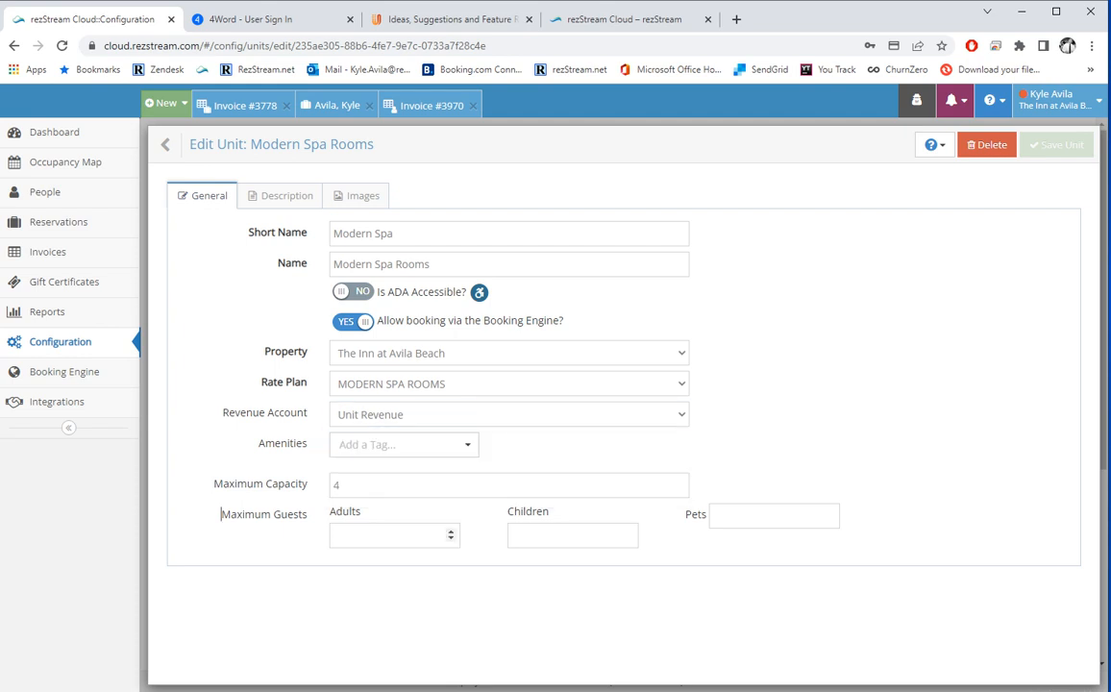
Set the unit's maximum adults and children limits to 4 each.
{"action": "left_click", "coordinate": [404, 444]}
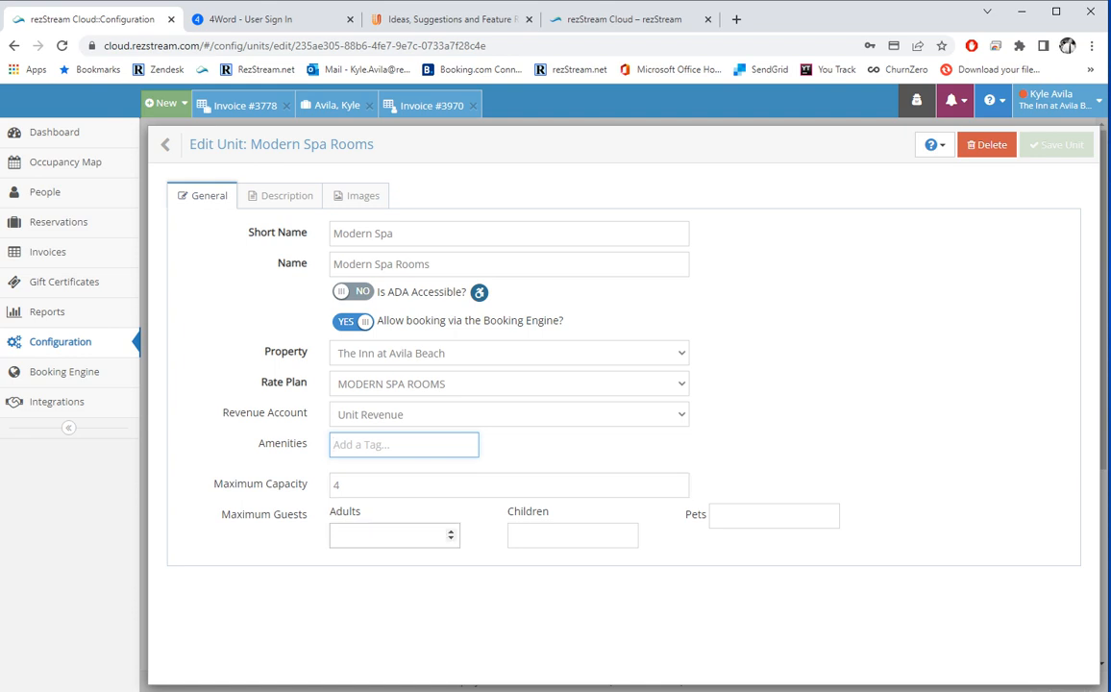
{"action": "left_click", "coordinate": [393, 535]}
{"action": "type", "text": "4"}
{"action": "key", "text": "Tab"}
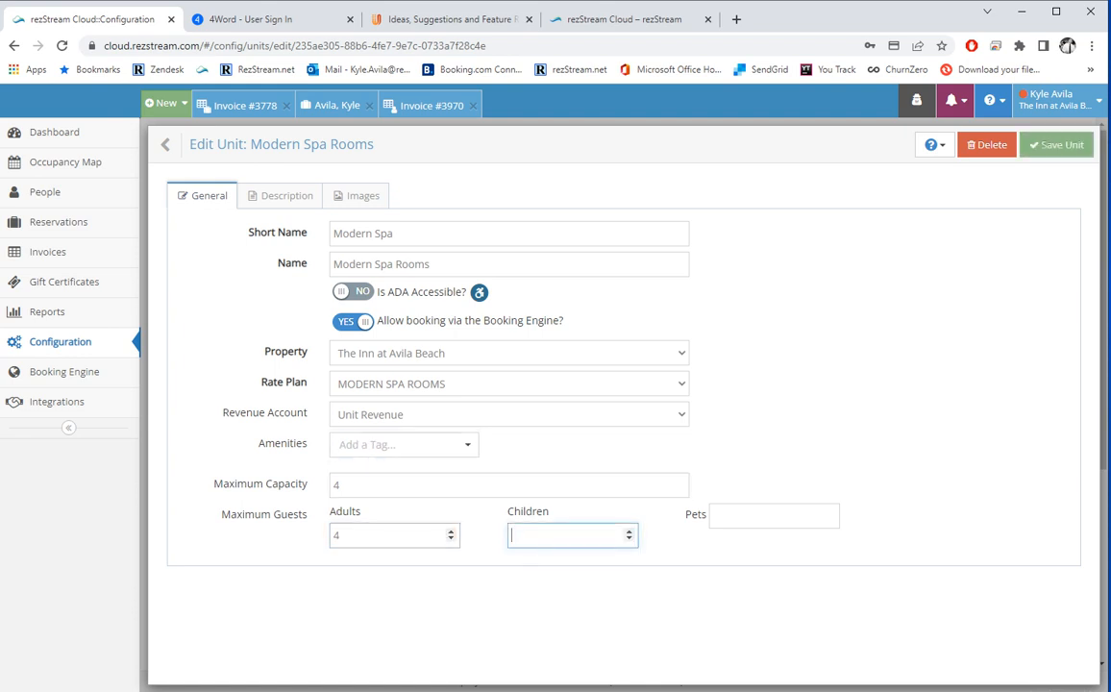
{"action": "type", "text": "4"}
{"action": "left_click", "coordinate": [365, 486]}
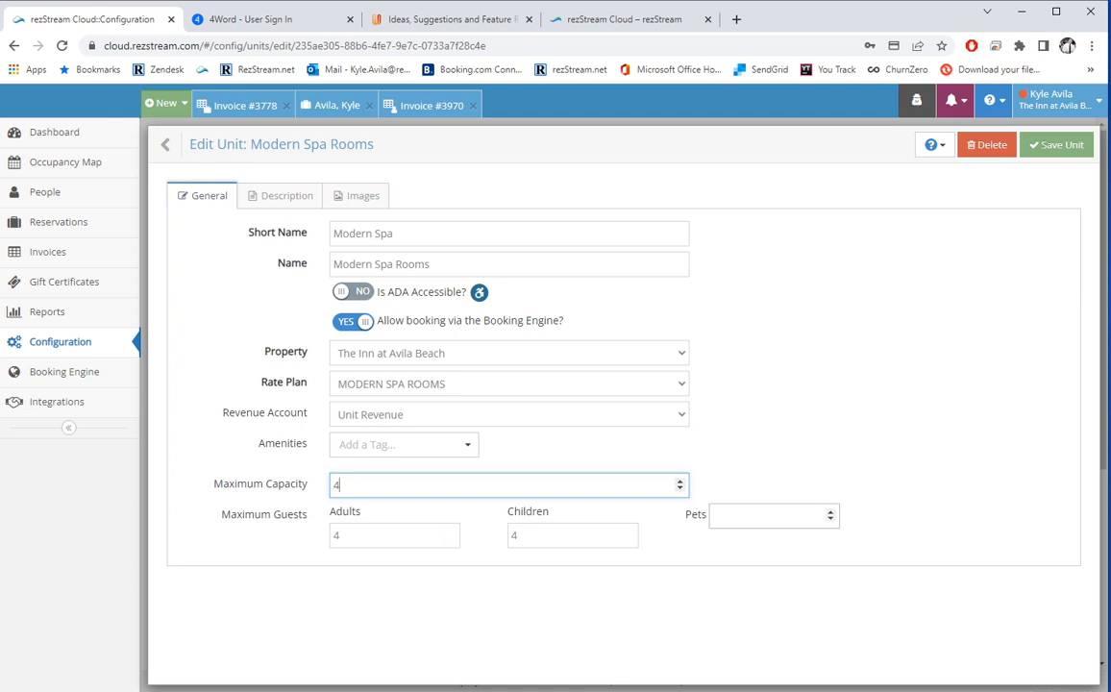
Set the pets limit to 0 and view the room description.
{"action": "left_click", "coordinate": [759, 516]}
{"action": "type", "text": "0"}
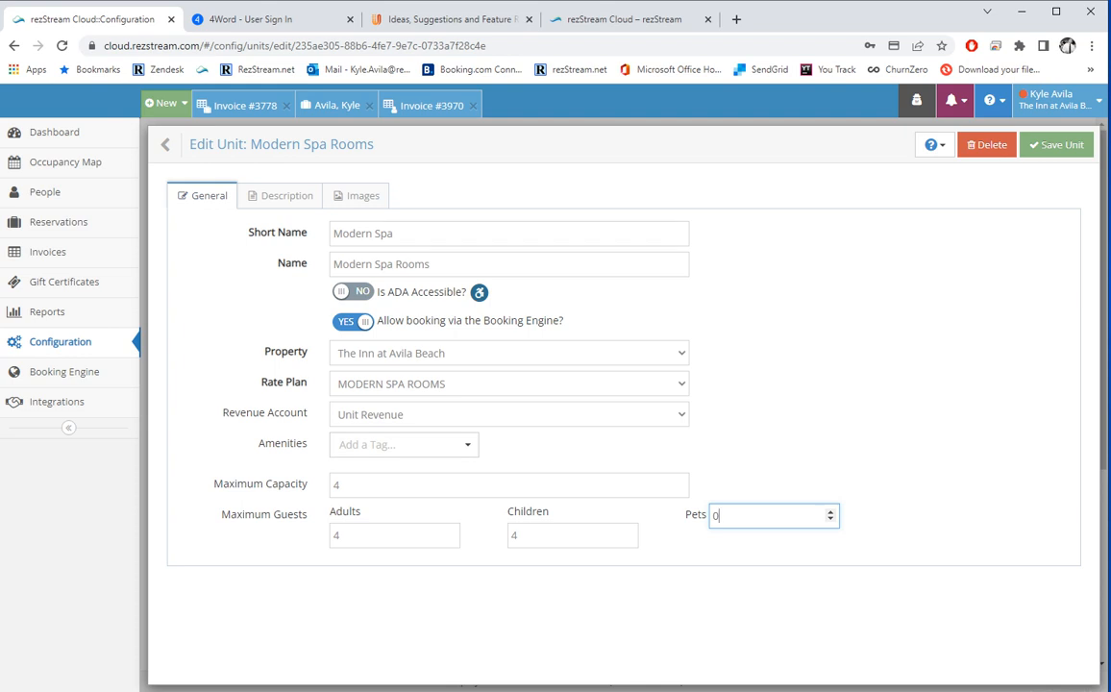
{"action": "left_click", "coordinate": [288, 195]}
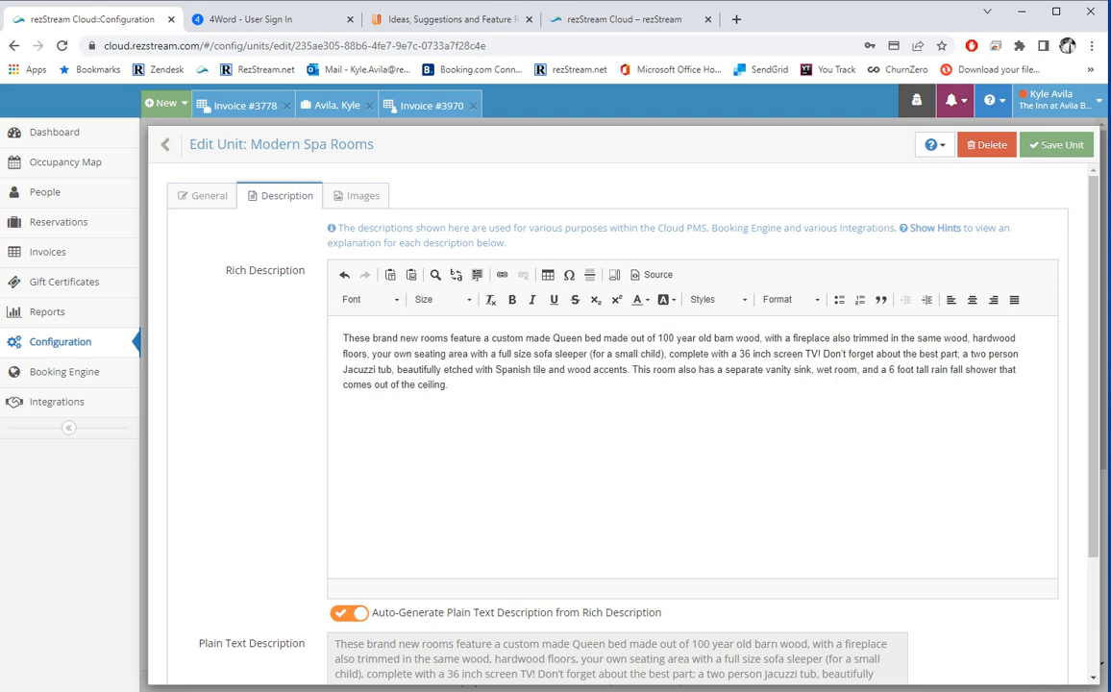
Attach the 201 LP Suite Kitchenette photo to Modern Spa Rooms and return to the units list.
{"action": "left_click", "coordinate": [364, 195]}
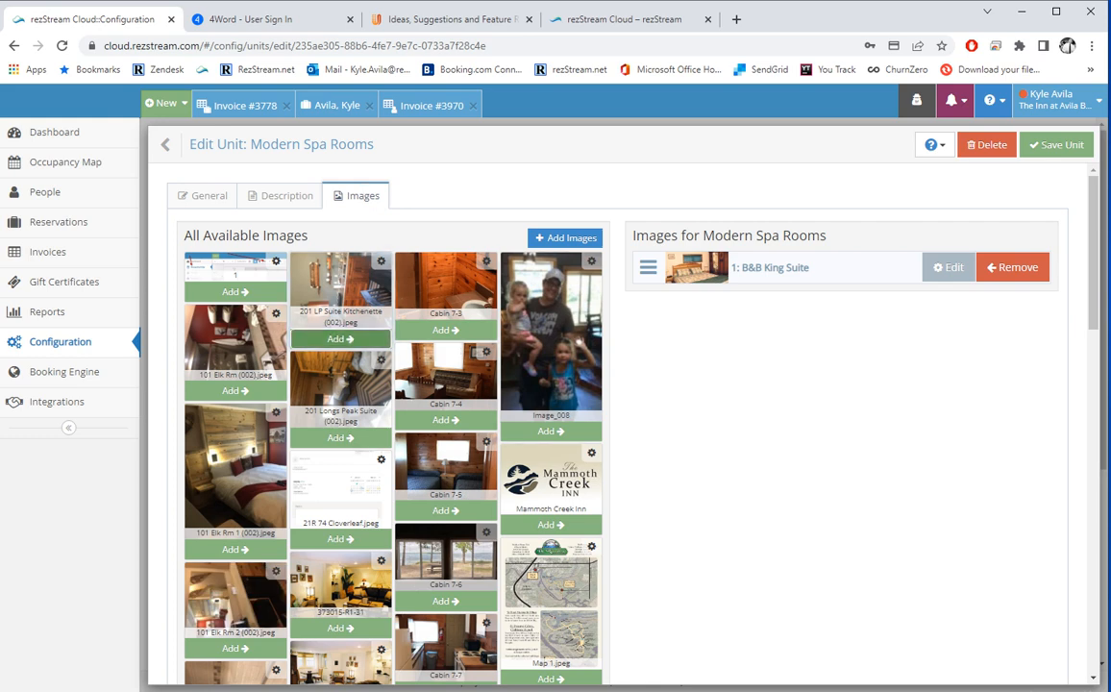
{"action": "left_click", "coordinate": [340, 338]}
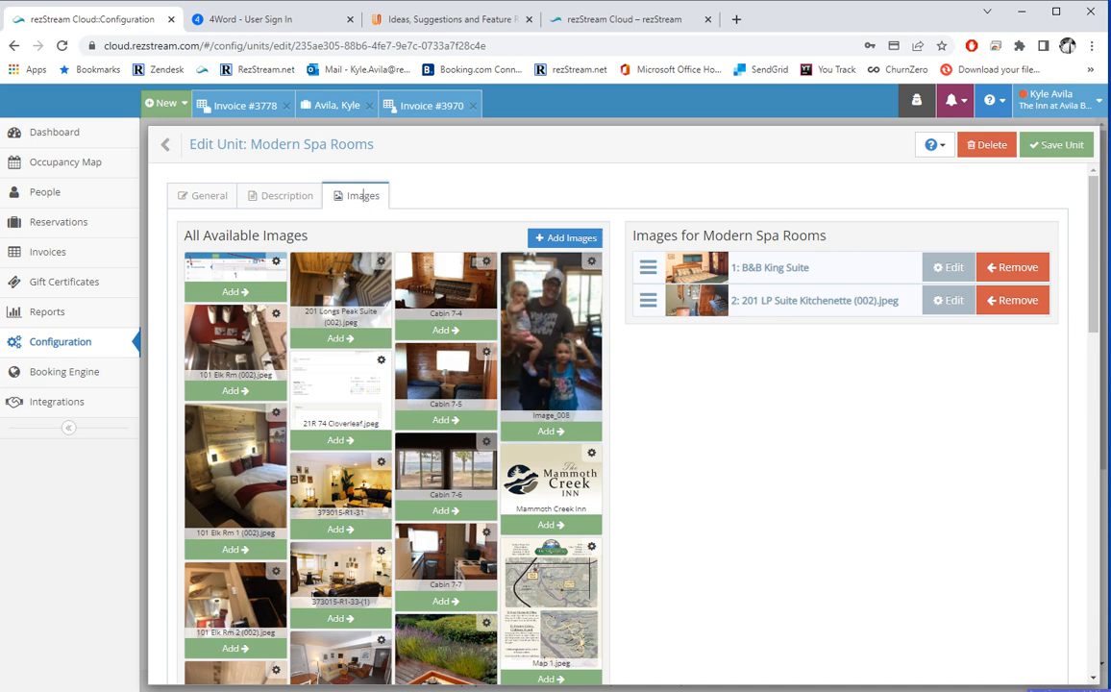
{"action": "left_click", "coordinate": [552, 238]}
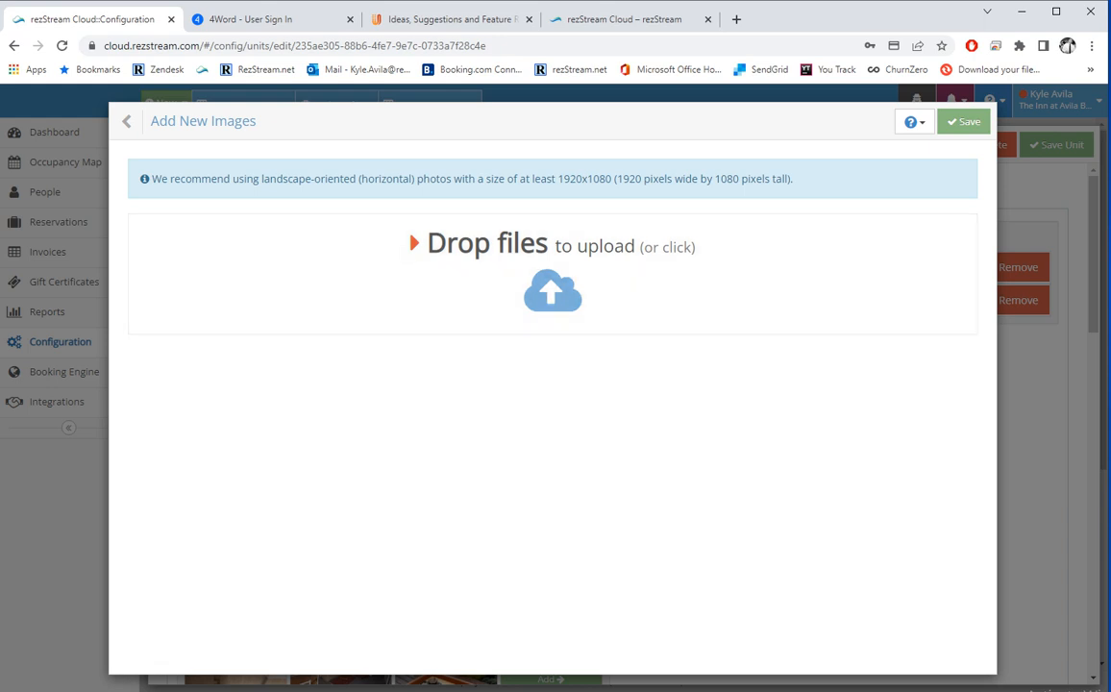
{"action": "left_click", "coordinate": [144, 122]}
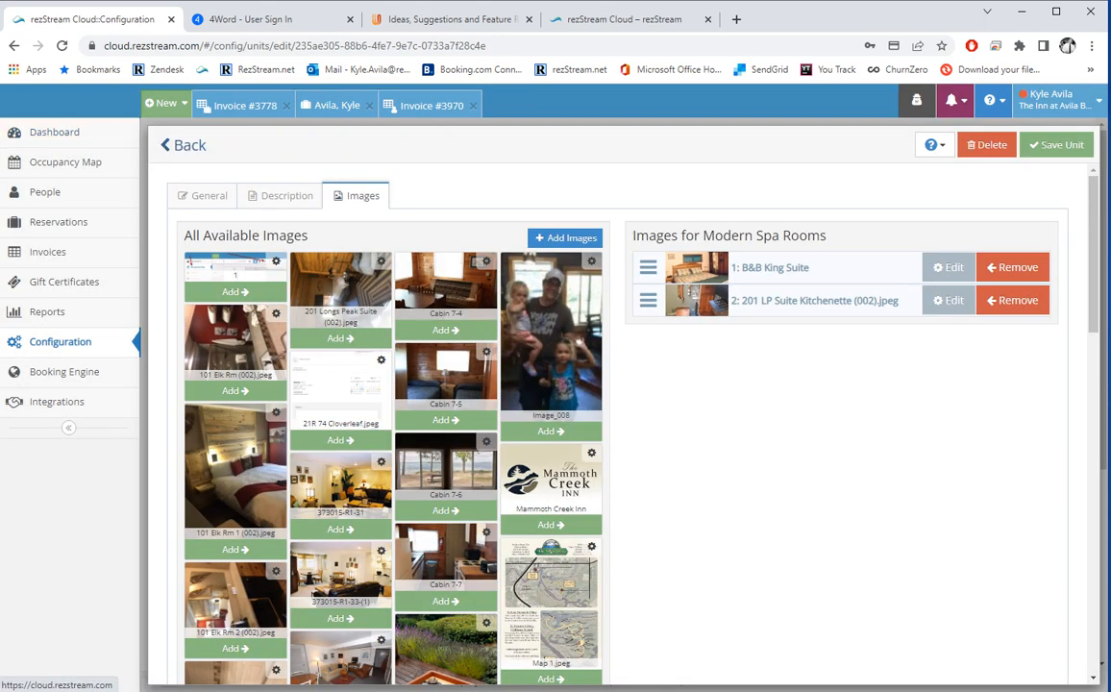
{"action": "left_click", "coordinate": [179, 144]}
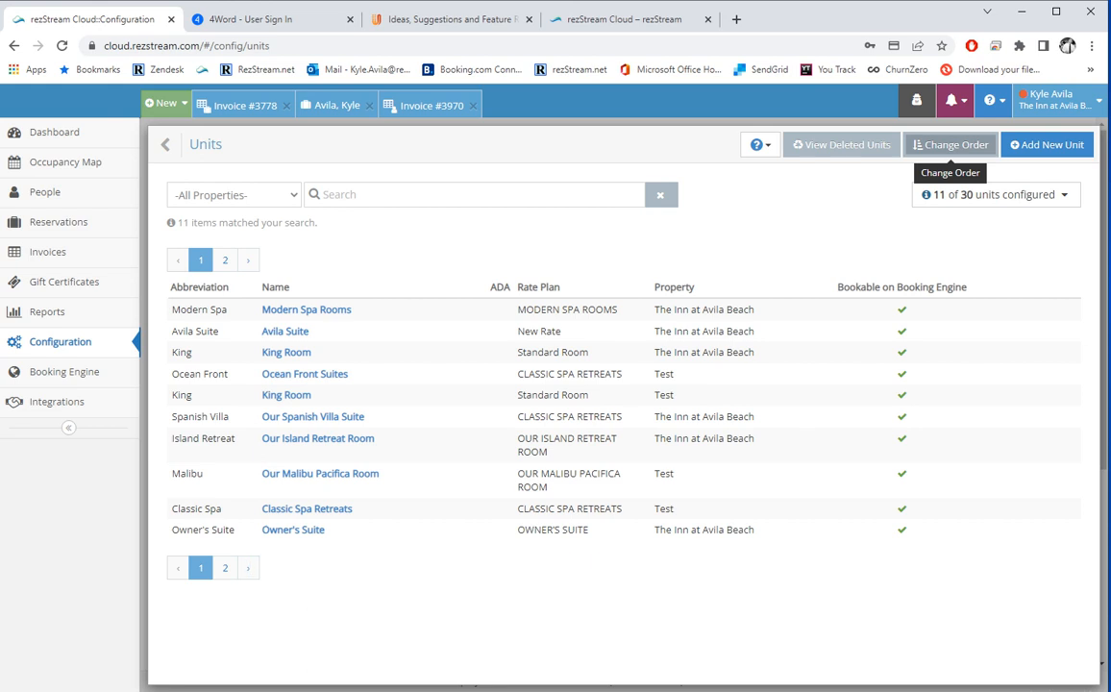
Check the unit sort order and the empty deleted-units list, then return to Configuration.
{"action": "left_click", "coordinate": [951, 144]}
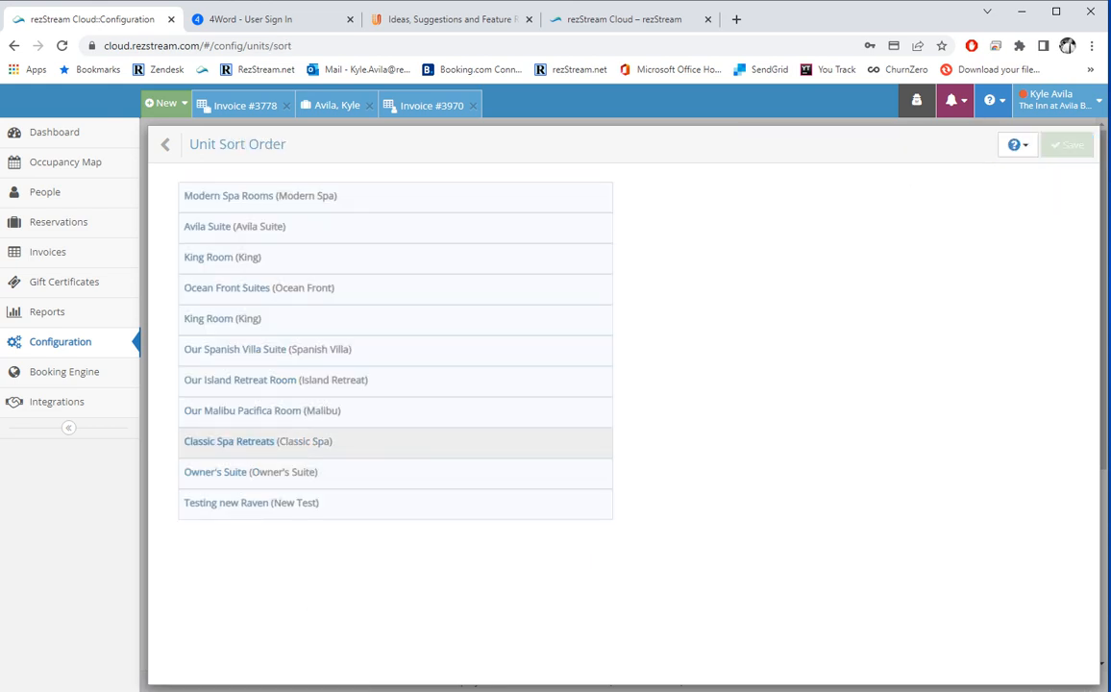
{"action": "mouse_move", "coordinate": [289, 441]}
{"action": "left_mouse_down"}
{"action": "mouse_move", "coordinate": [303, 339]}
{"action": "mouse_move", "coordinate": [271, 265]}
{"action": "mouse_move", "coordinate": [287, 443]}
{"action": "left_mouse_up"}
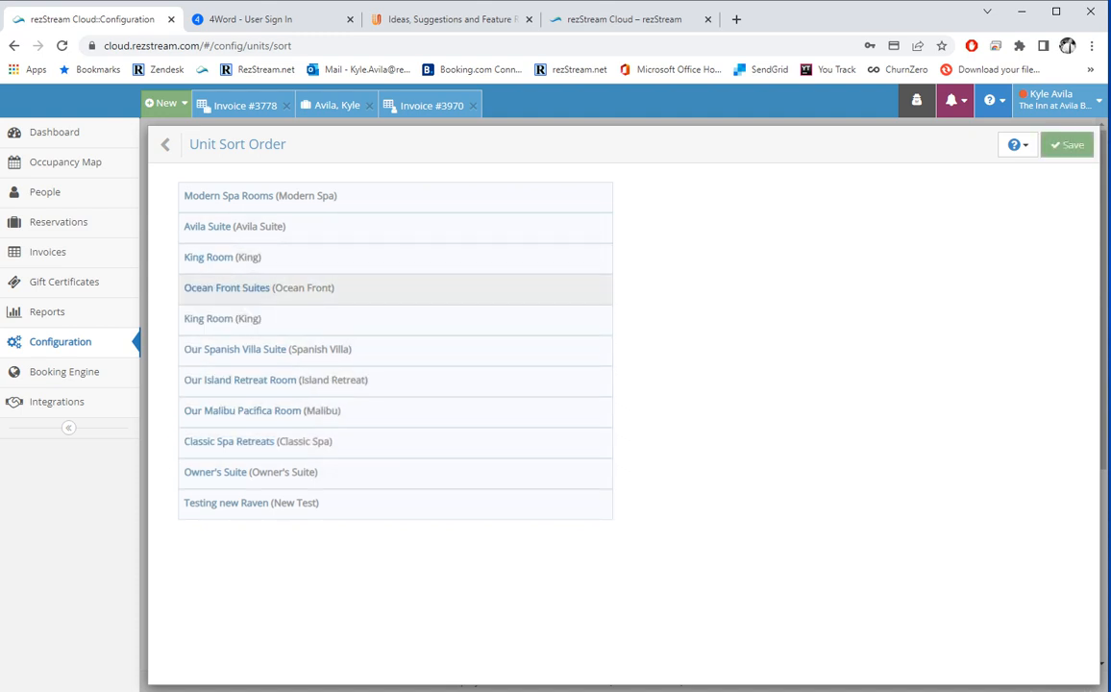
{"action": "left_click", "coordinate": [175, 144]}
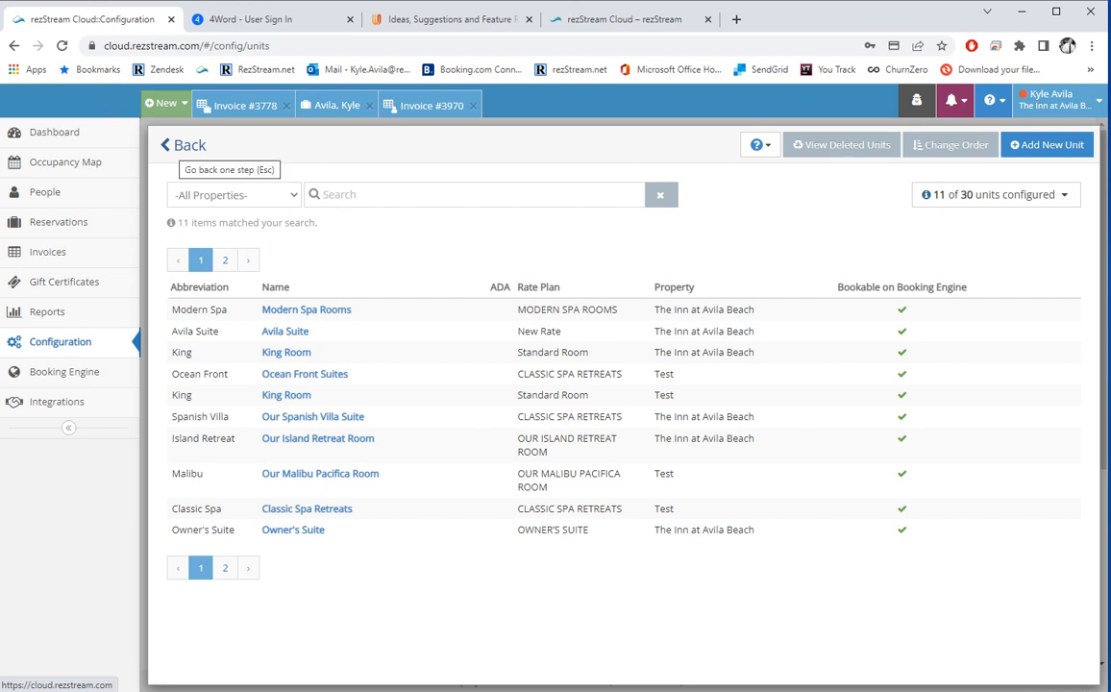
{"action": "left_click", "coordinate": [842, 144]}
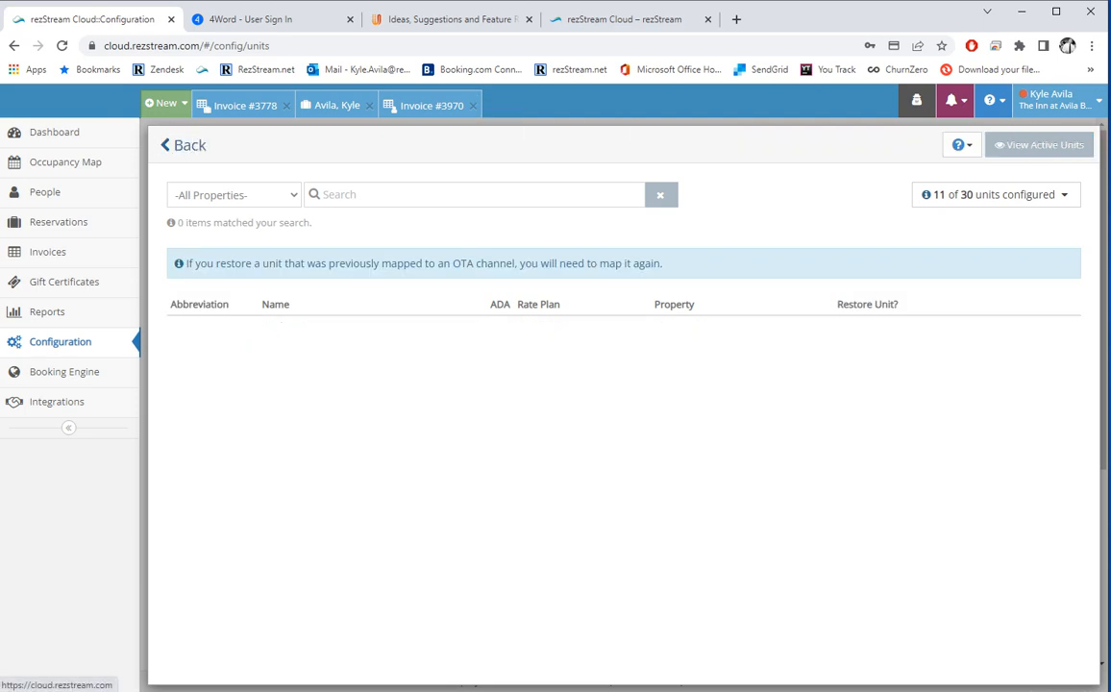
{"action": "left_click", "coordinate": [164, 144]}
{"action": "scroll", "coordinate": [202, 261], "scroll_direction": "down", "scroll_amount": 1}
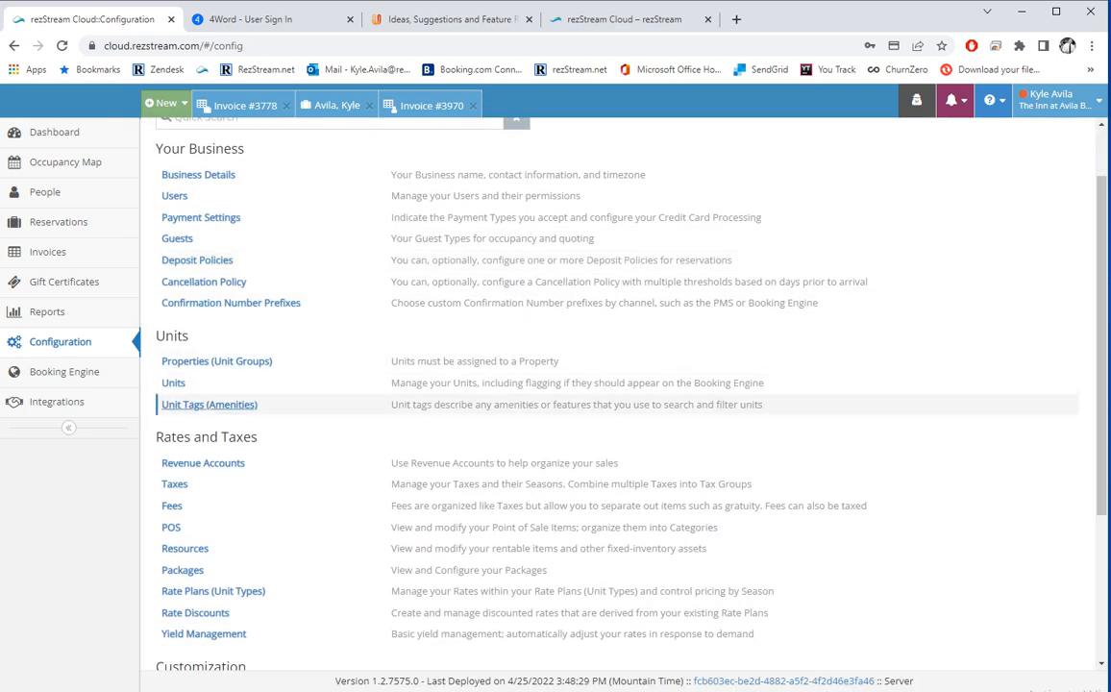
Save amenity tag 'New Tag' with red colour (#d92323) and filtering enabled.
{"action": "left_click", "coordinate": [216, 404]}
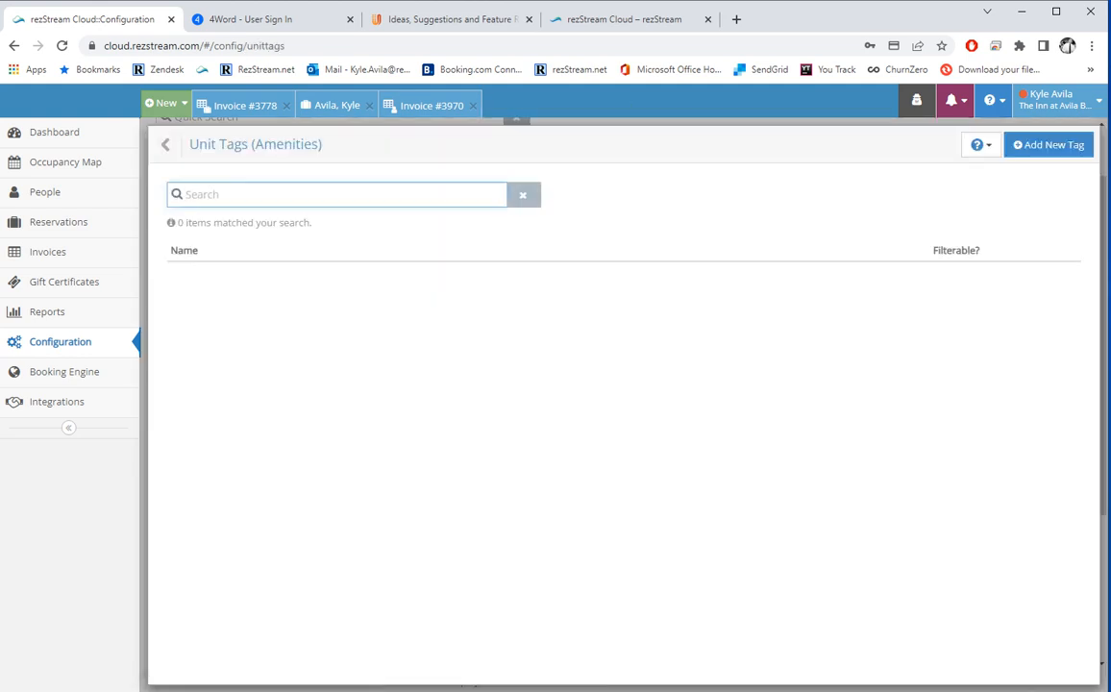
{"action": "left_click", "coordinate": [1049, 146]}
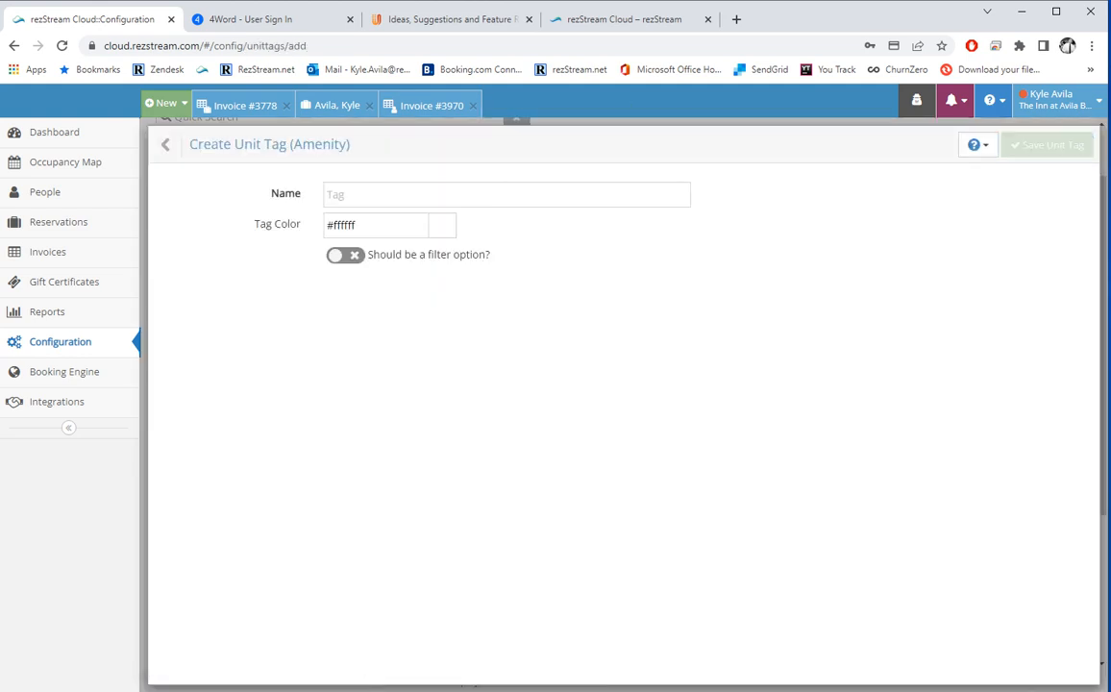
{"action": "left_click", "coordinate": [506, 195]}
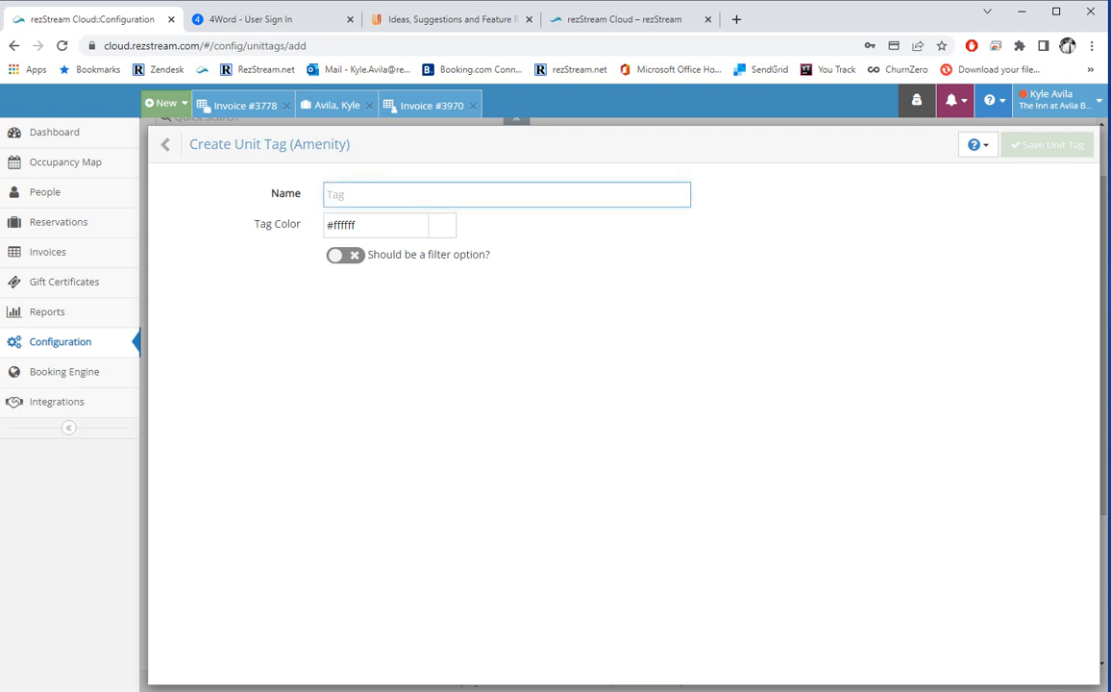
{"action": "type", "text": "New Tag"}
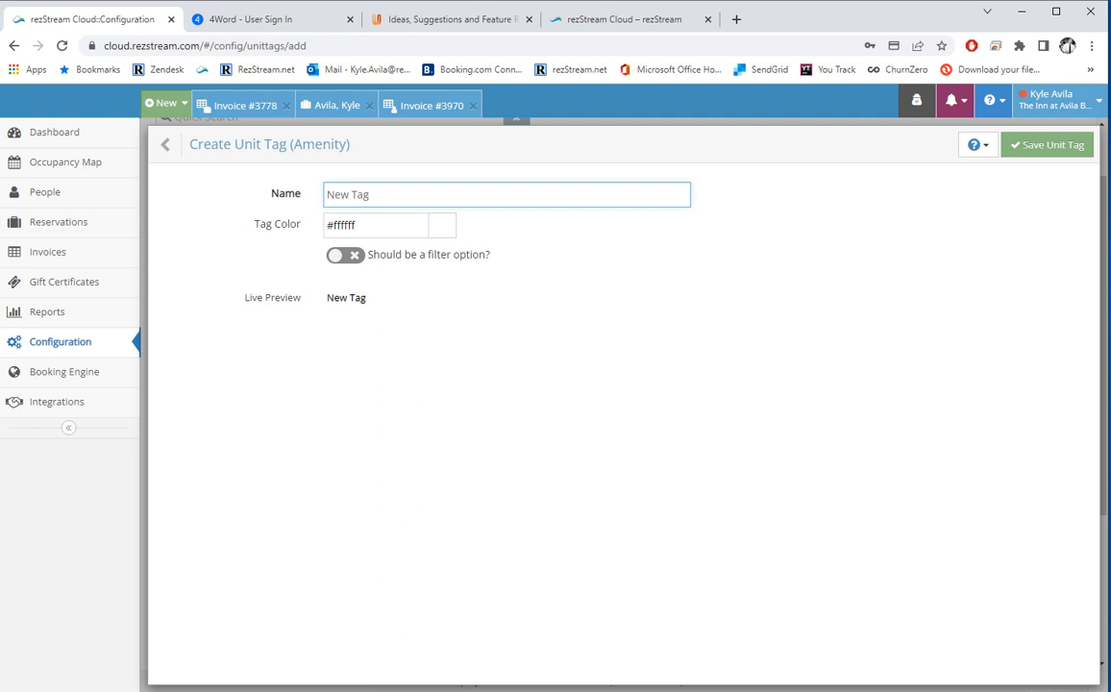
{"action": "left_click", "coordinate": [442, 225]}
{"action": "left_click", "coordinate": [383, 228]}
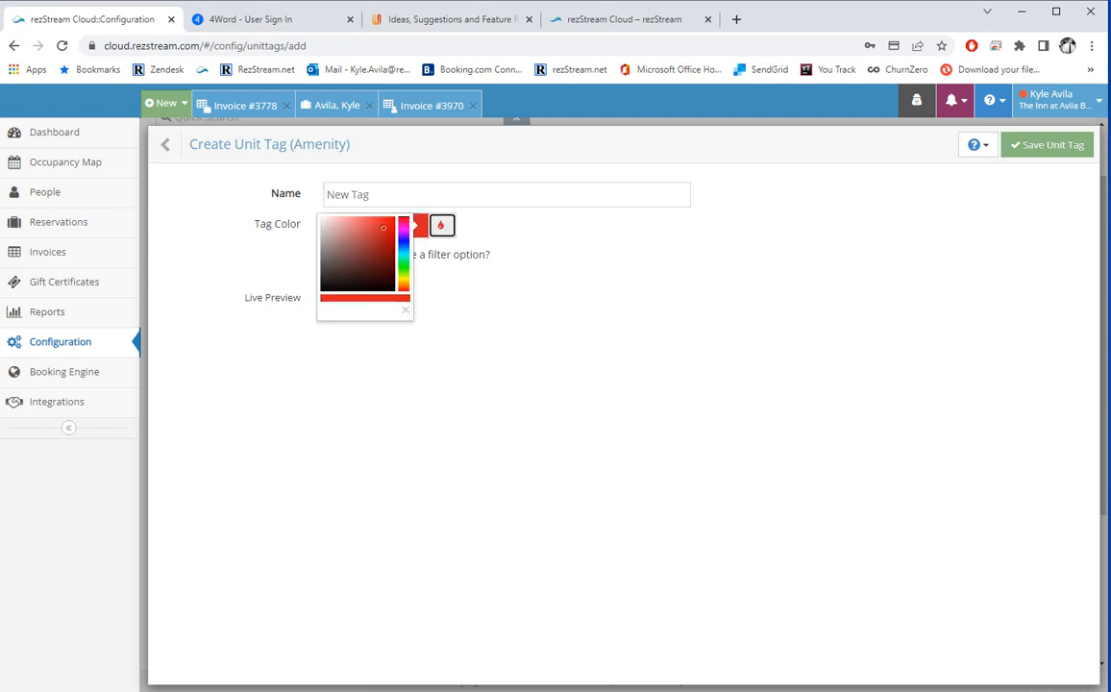
{"action": "left_click", "coordinate": [406, 311]}
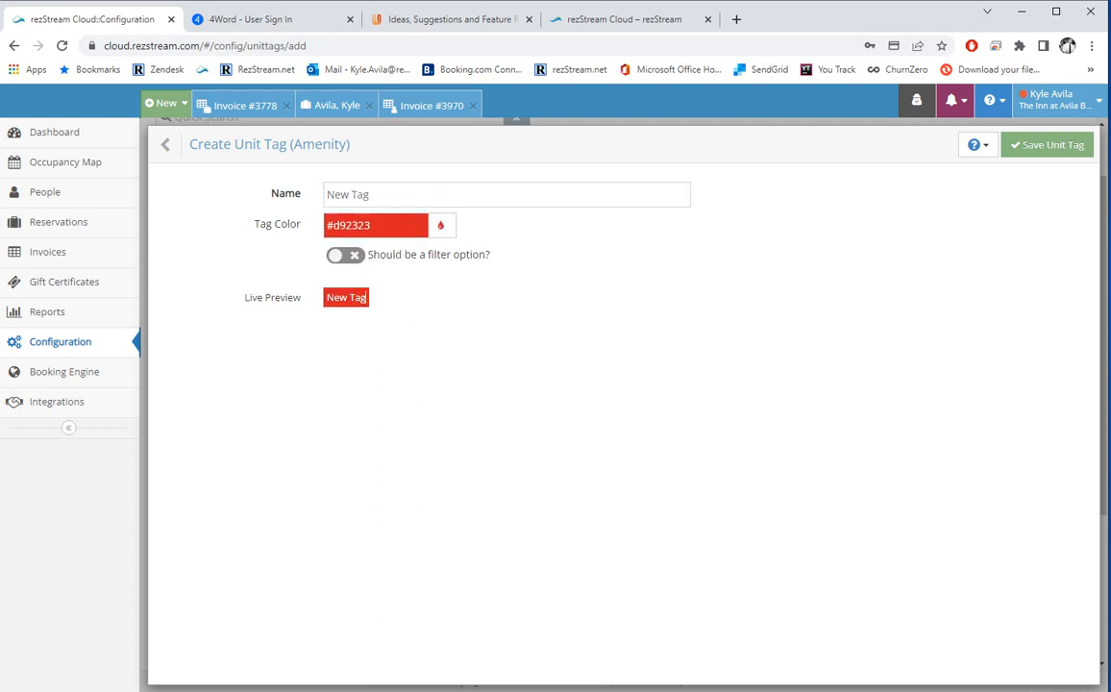
{"action": "left_click", "coordinate": [345, 255]}
{"action": "left_click", "coordinate": [1046, 145]}
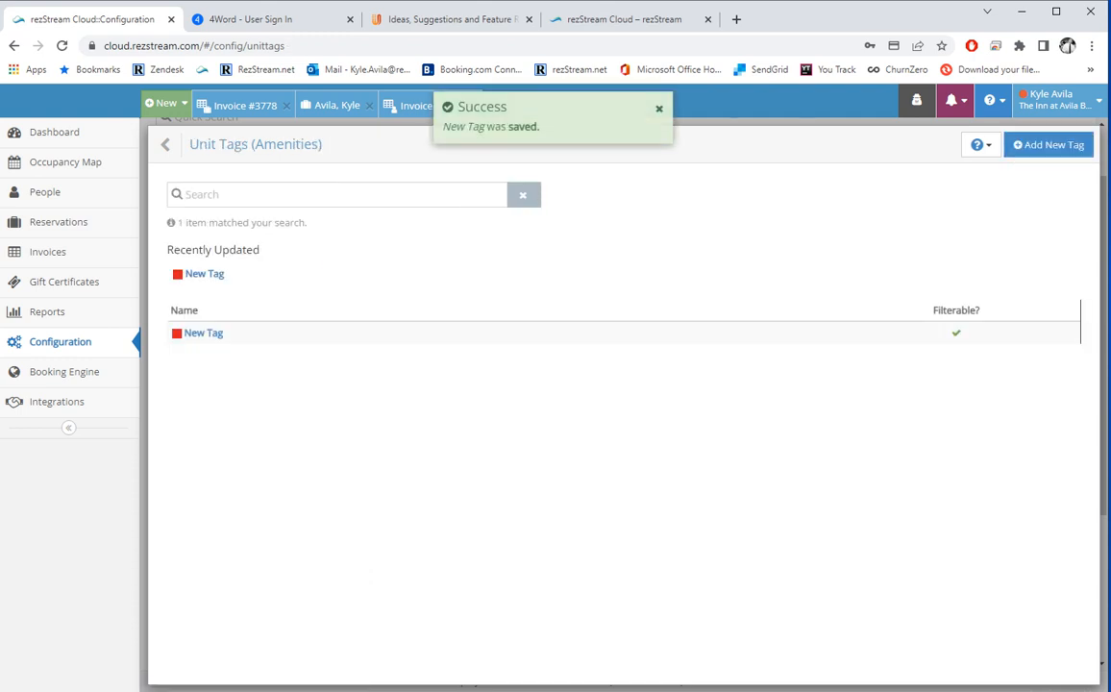
Assign the New Tag amenity to the Avila Suite unit and save it.
{"action": "left_click", "coordinate": [165, 144]}
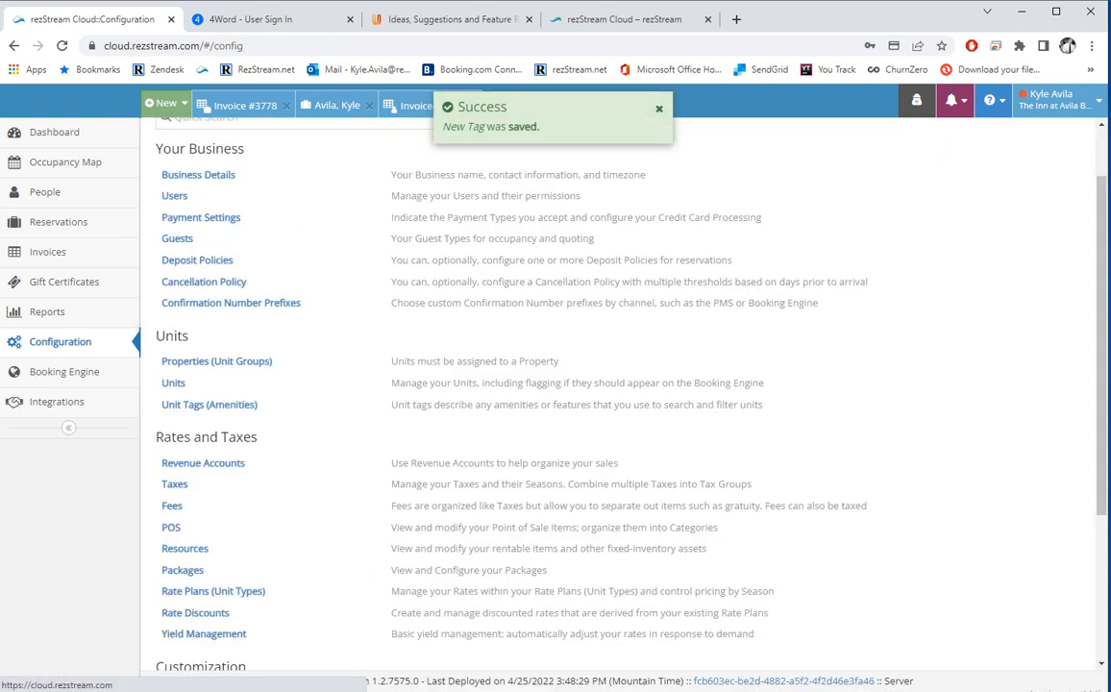
{"action": "left_click", "coordinate": [173, 382]}
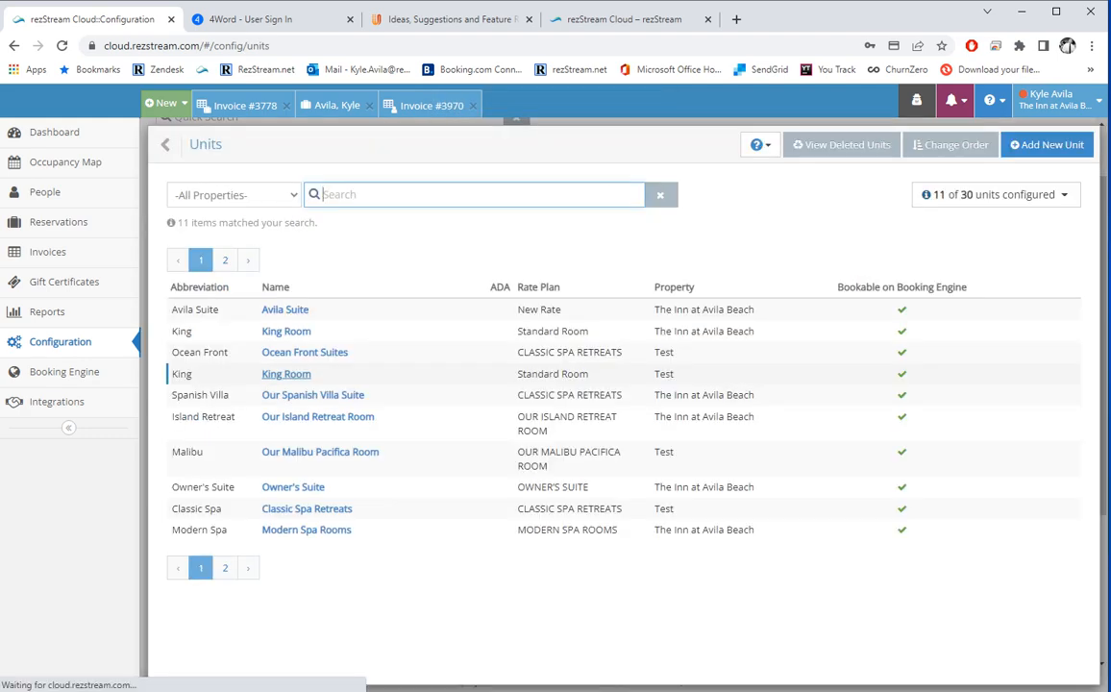
{"action": "left_click", "coordinate": [284, 310]}
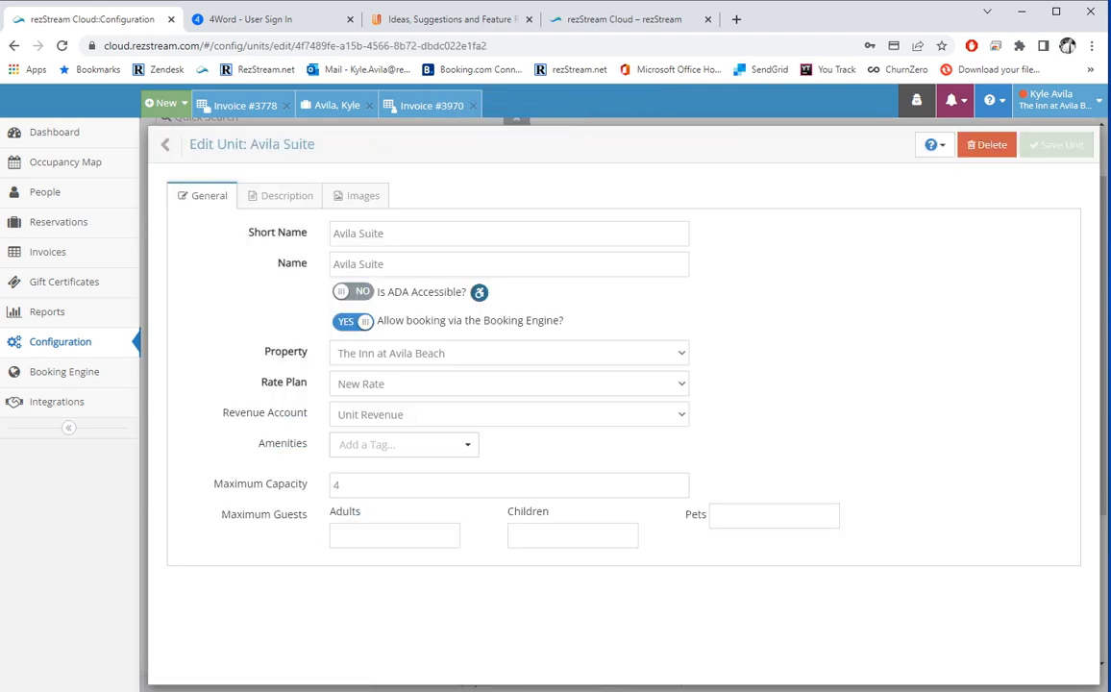
{"action": "left_click", "coordinate": [404, 445]}
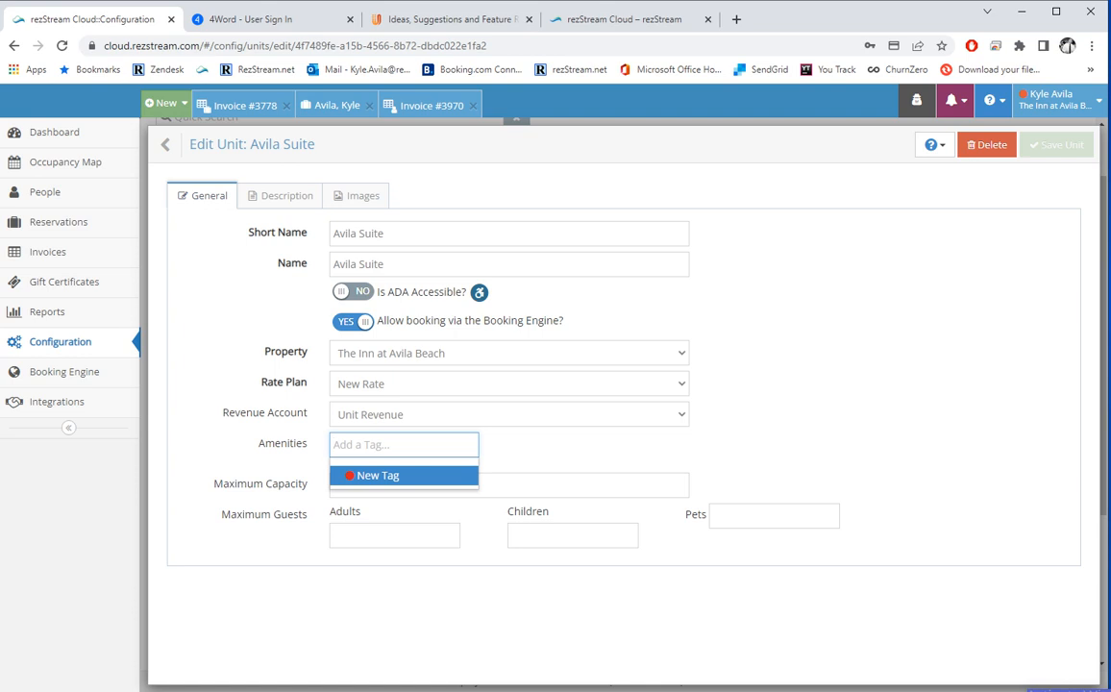
{"action": "left_click", "coordinate": [399, 475]}
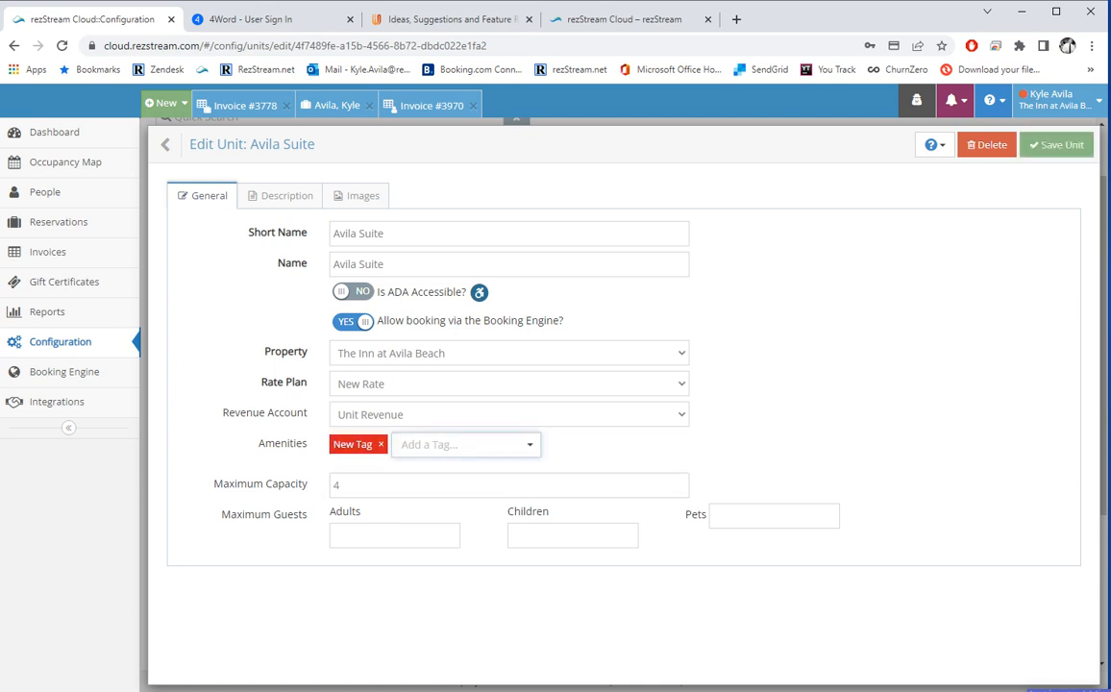
{"action": "left_click", "coordinate": [1056, 144]}
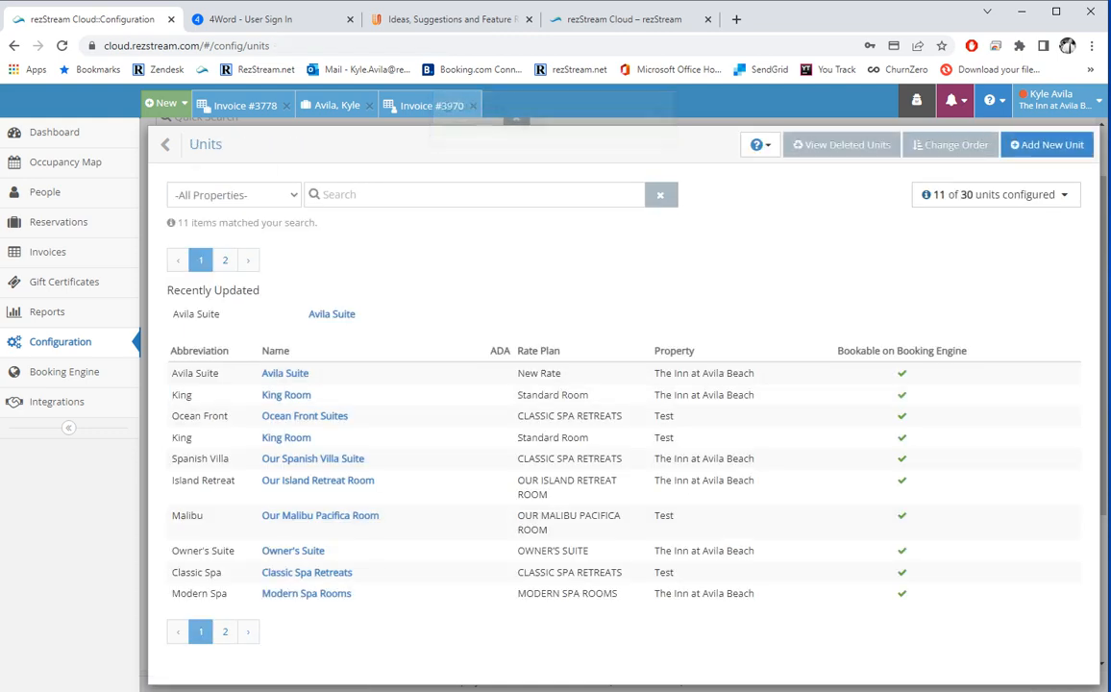
{"action": "left_click", "coordinate": [165, 144]}
Open the Revenue Accounts list, starting and then abandoning a new account.
{"action": "scroll", "coordinate": [569, 384], "scroll_direction": "down", "scroll_amount": 1}
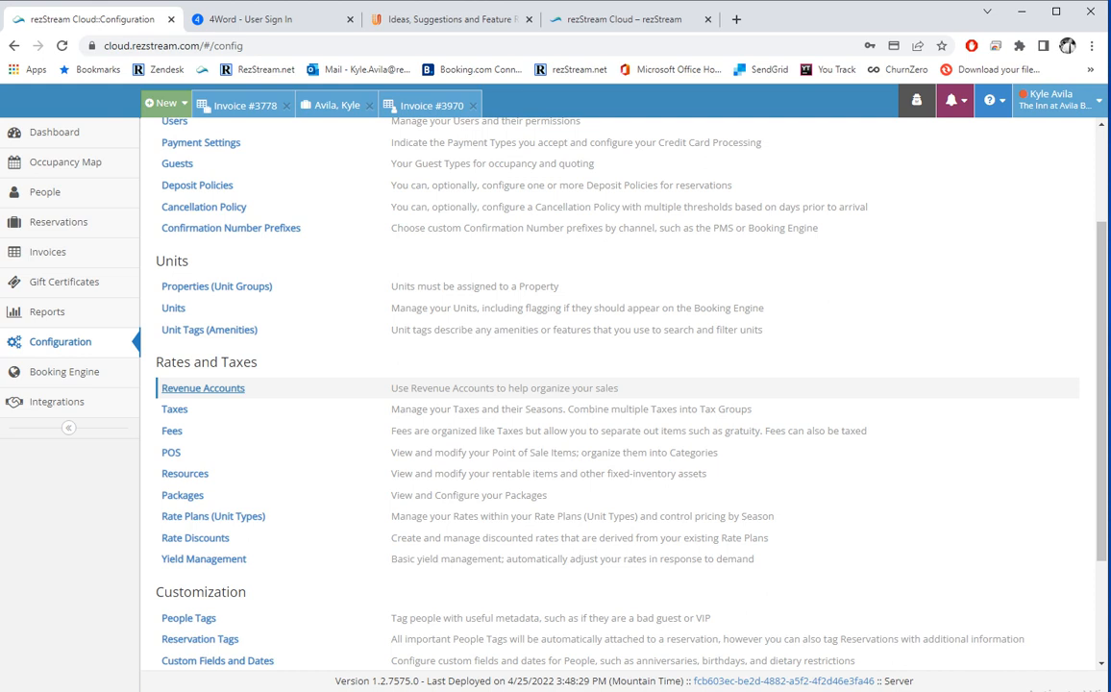
{"action": "left_click", "coordinate": [203, 388]}
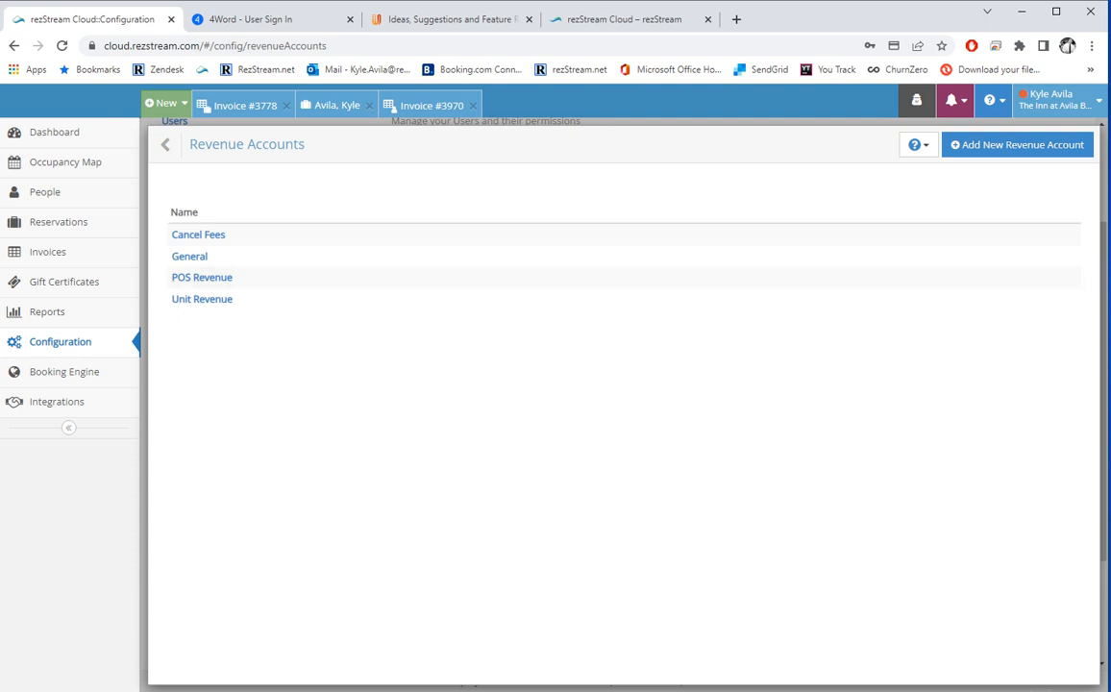
{"action": "left_click", "coordinate": [1017, 145]}
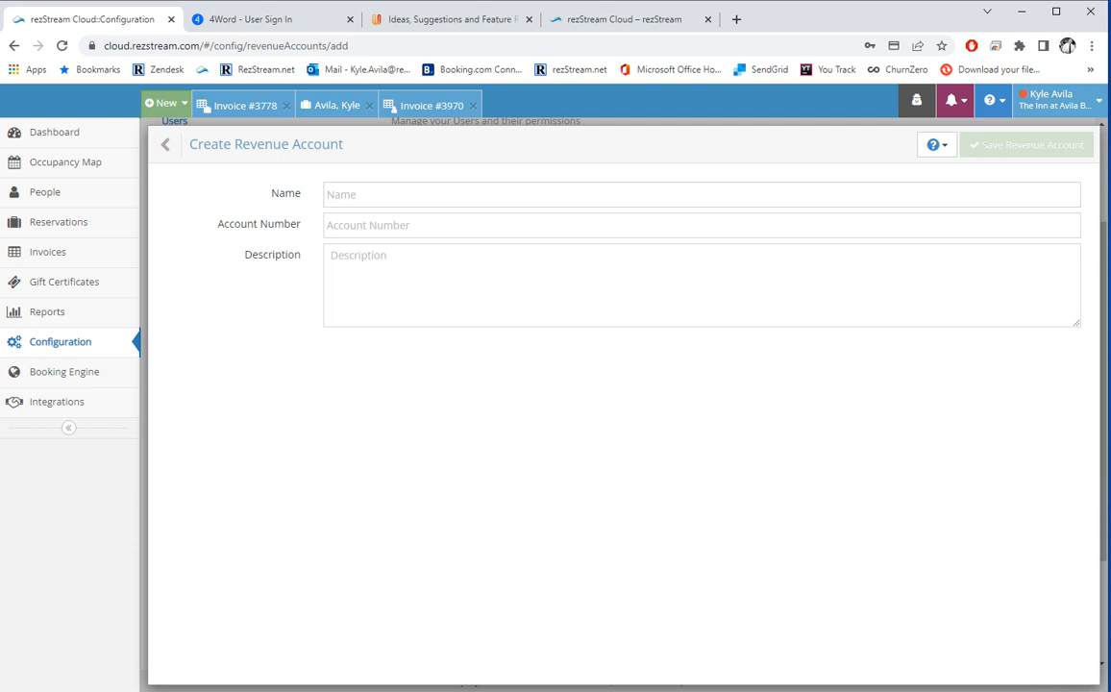
{"action": "left_click", "coordinate": [165, 144]}
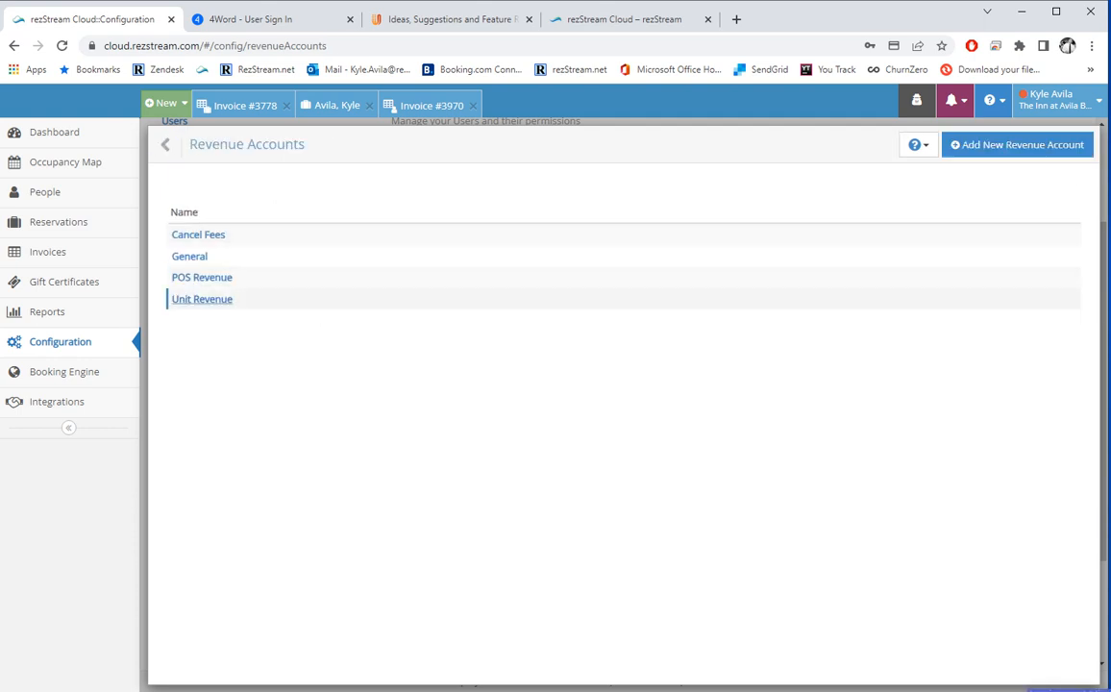
View the Unit Revenue account's details, then go back to the Configuration overview.
{"action": "left_click", "coordinate": [215, 299]}
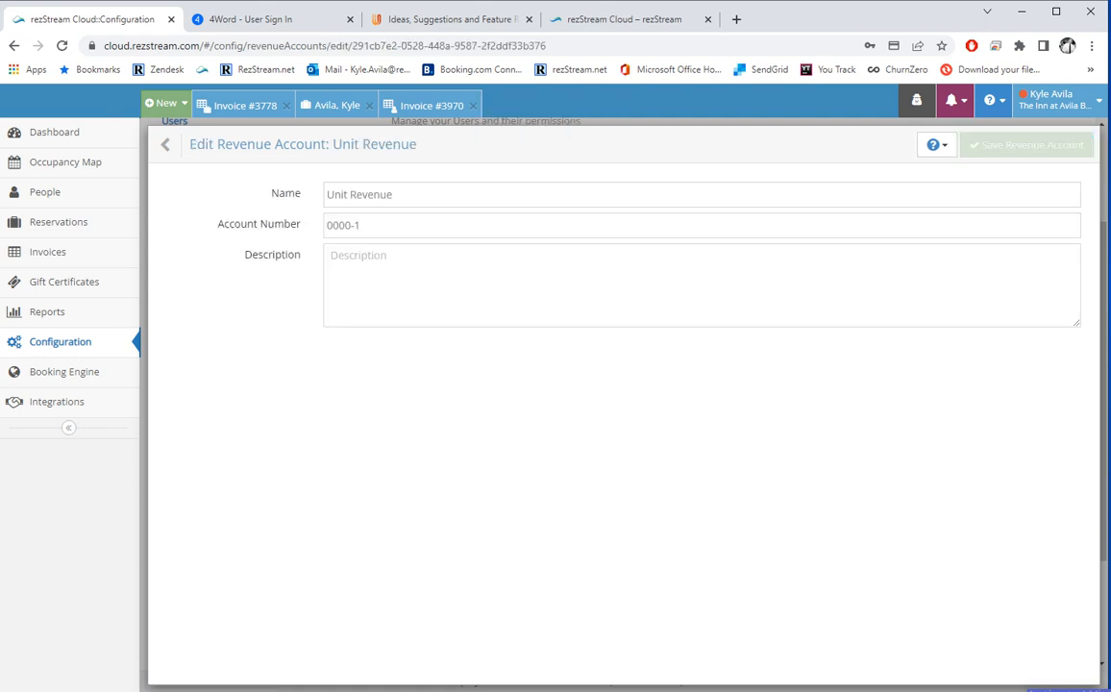
{"action": "left_click_drag", "start_coordinate": [394, 194], "coordinate": [325, 194]}
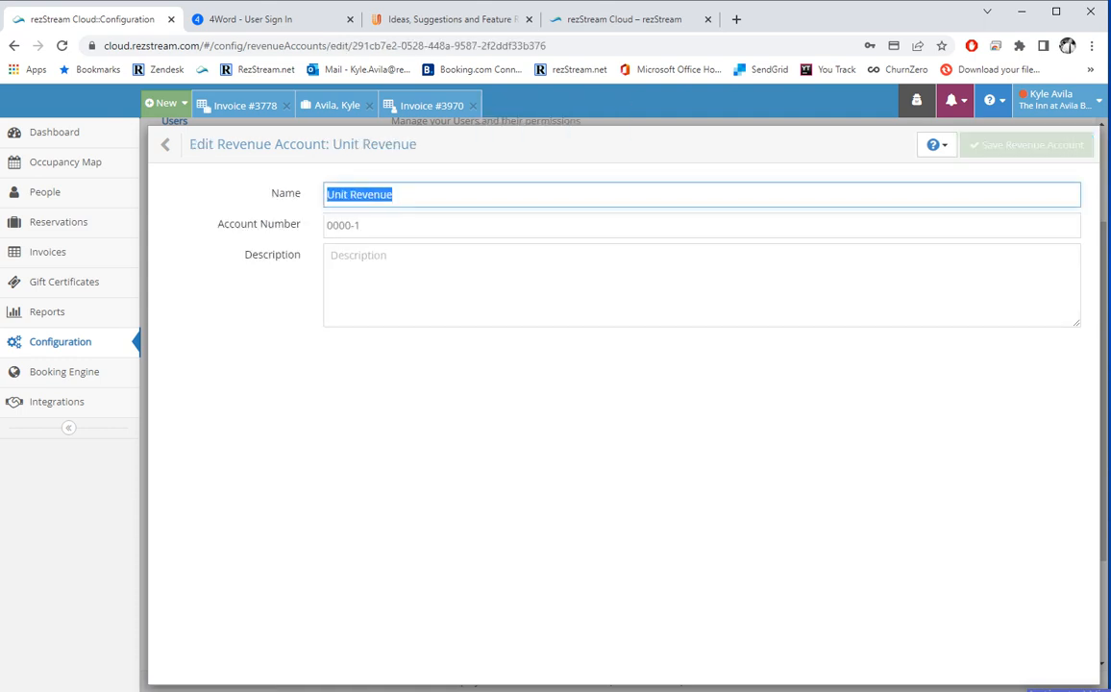
{"action": "left_click", "coordinate": [187, 145]}
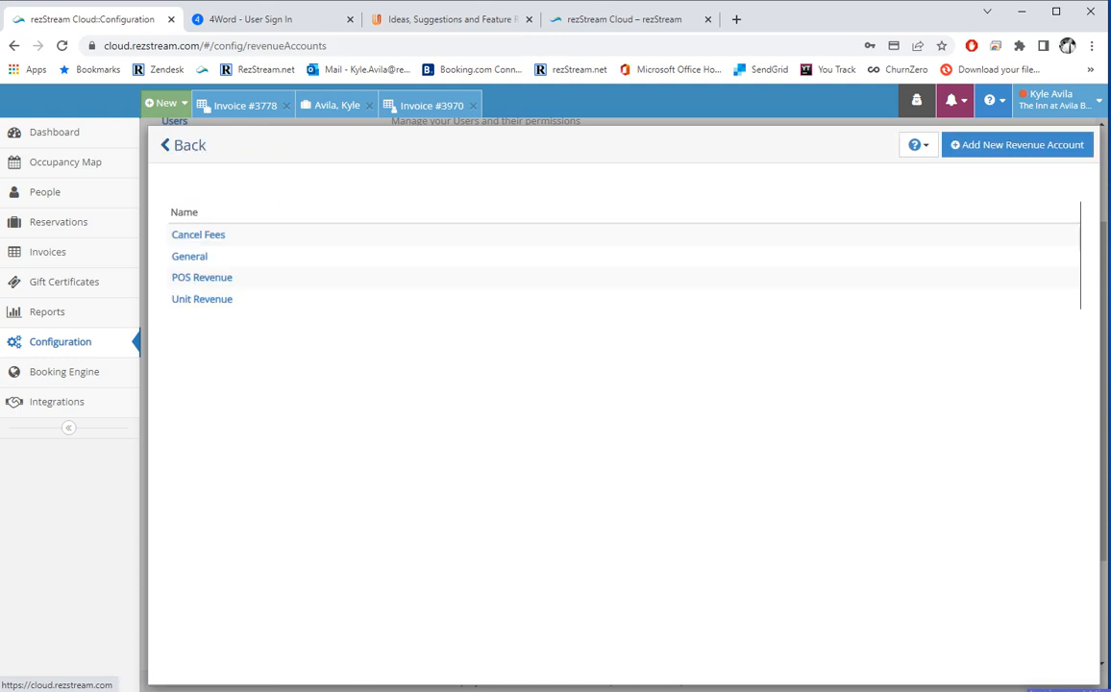
{"action": "left_click", "coordinate": [187, 145]}
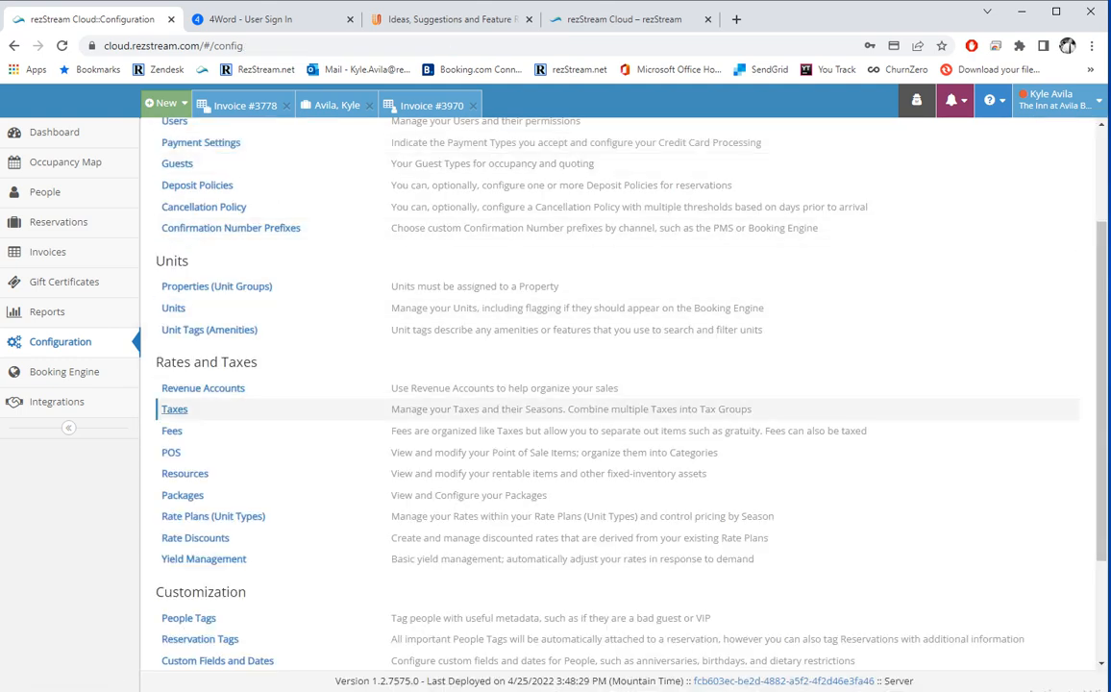
Add a Room Tax season starting 1/1/2023 with value 7% and save the tax.
{"action": "left_click", "coordinate": [175, 409]}
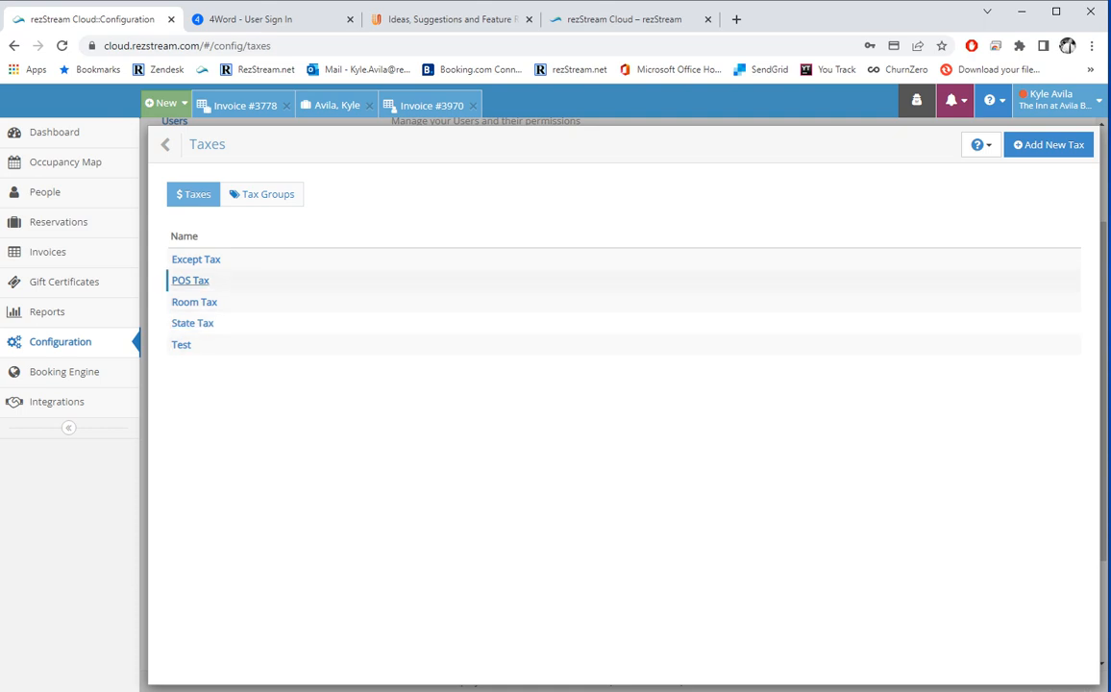
{"action": "left_click", "coordinate": [194, 301]}
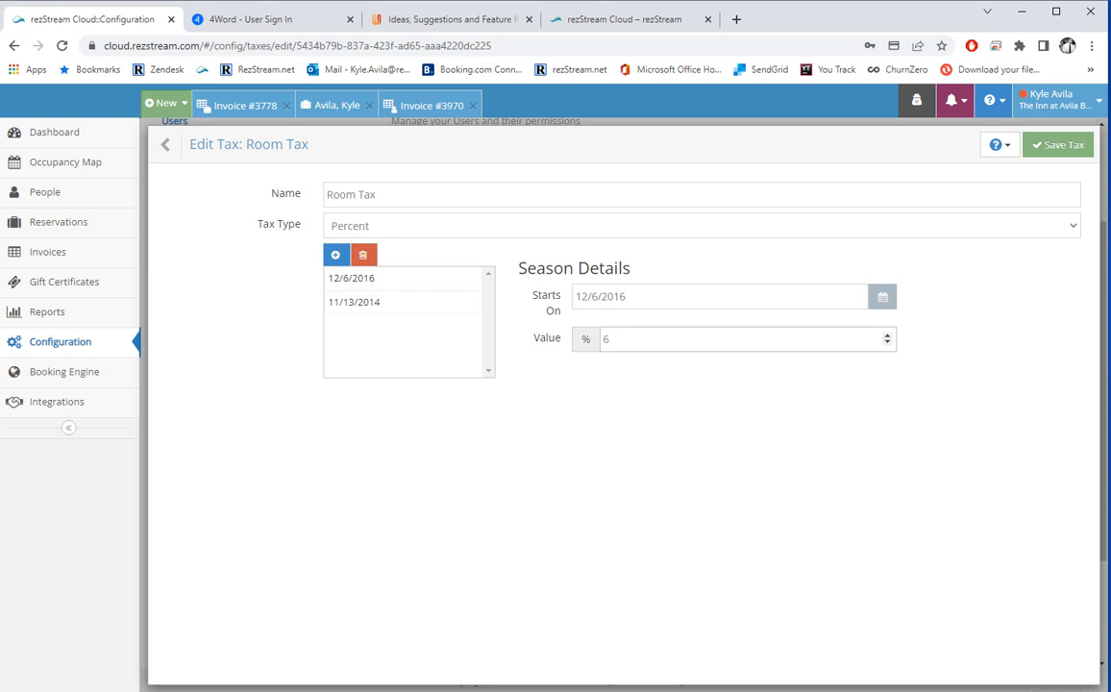
{"action": "left_click_drag", "start_coordinate": [635, 297], "coordinate": [574, 298]}
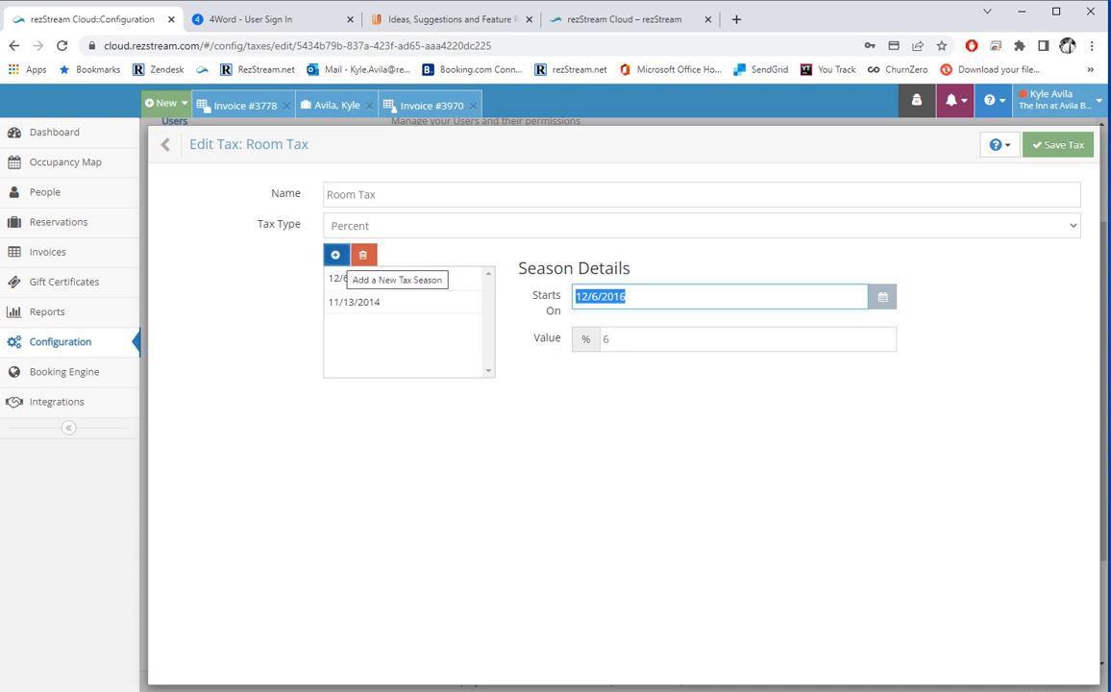
{"action": "left_click", "coordinate": [336, 255]}
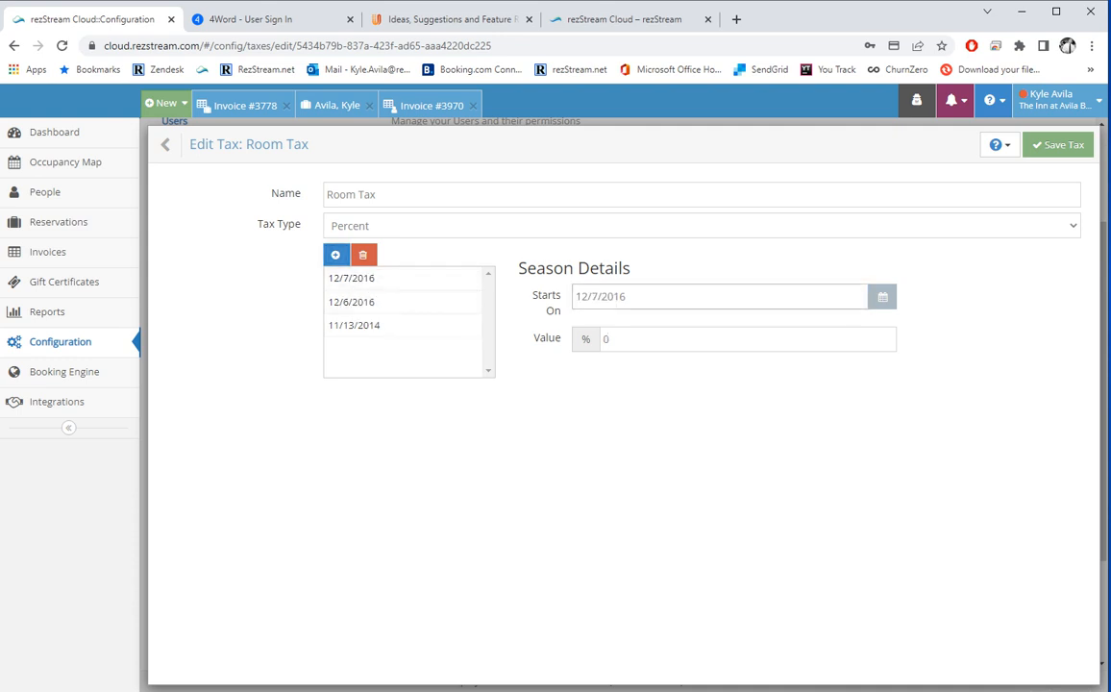
{"action": "left_click_drag", "start_coordinate": [630, 297], "coordinate": [573, 297]}
{"action": "type", "text": "1/1/"}
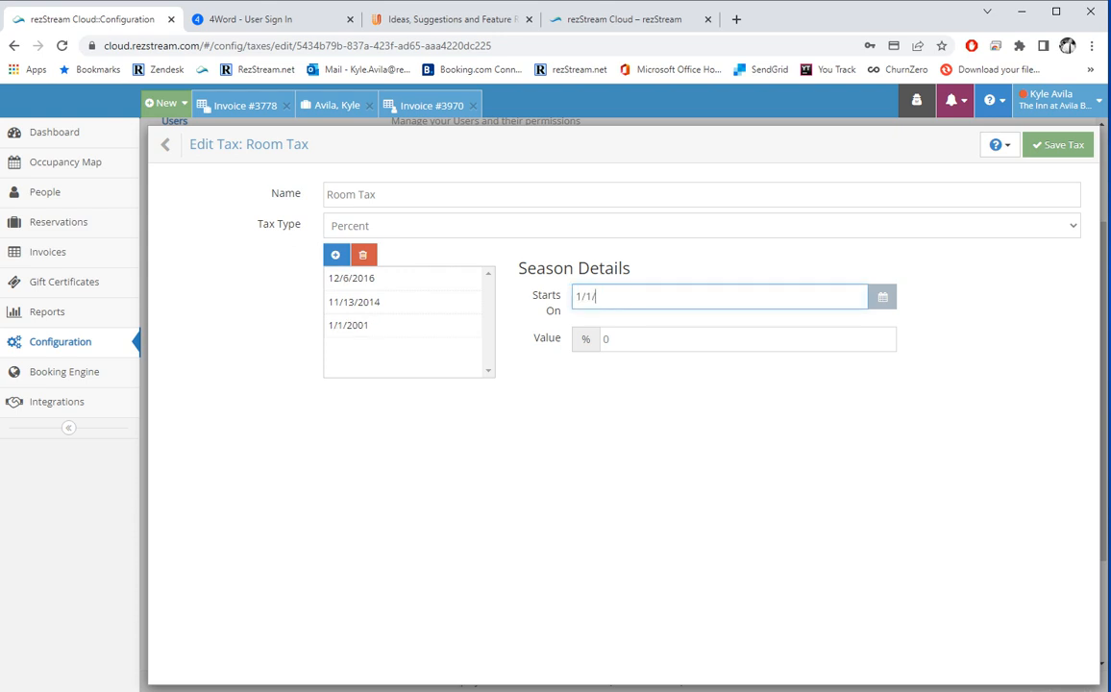
{"action": "type", "text": "2023"}
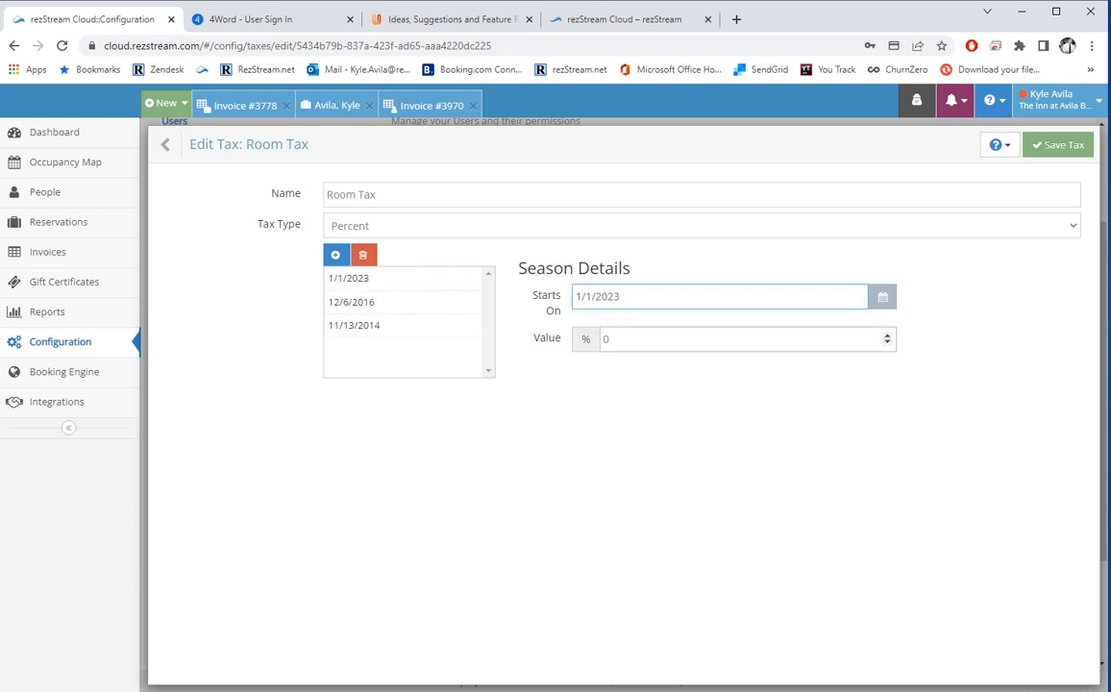
{"action": "key", "text": "Tab"}
{"action": "type", "text": "7"}
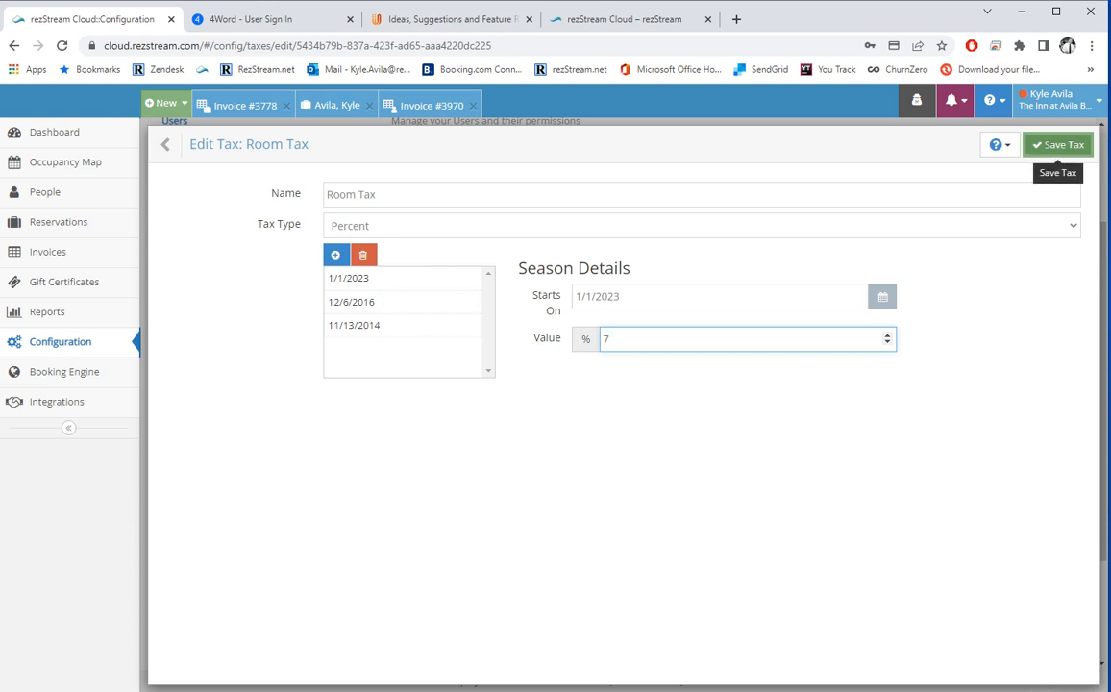
{"action": "left_click", "coordinate": [1057, 145]}
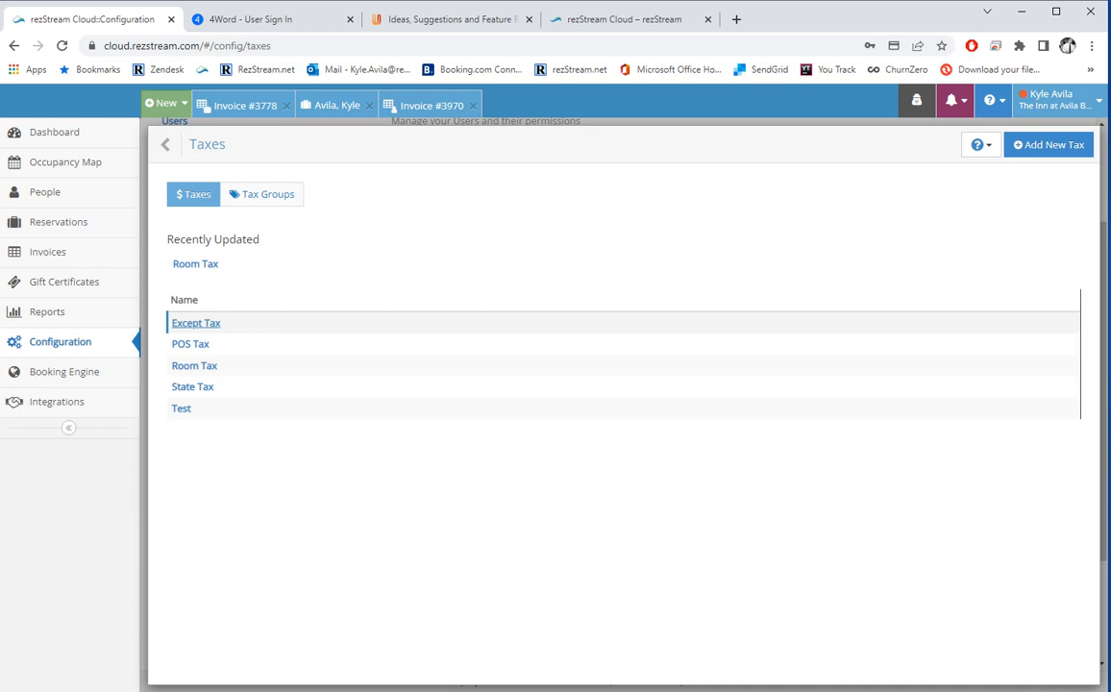
Inspect the Room Tax group, which combines Room Tax and State Tax, then return to Tax Groups.
{"action": "left_click", "coordinate": [262, 194]}
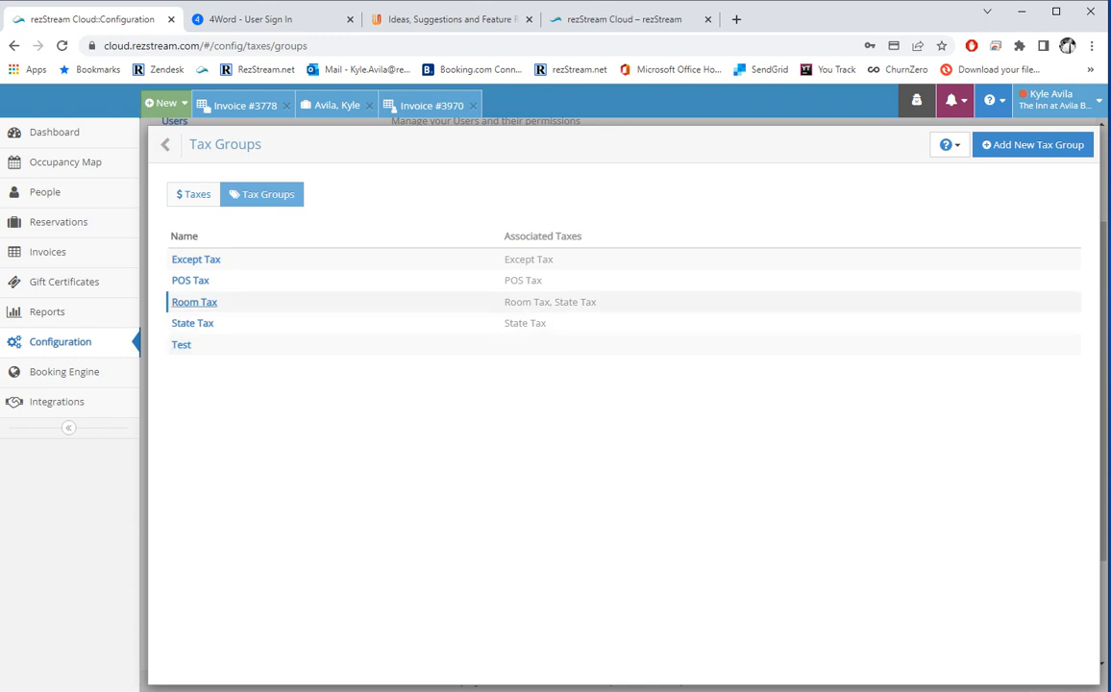
{"action": "left_click", "coordinate": [194, 301]}
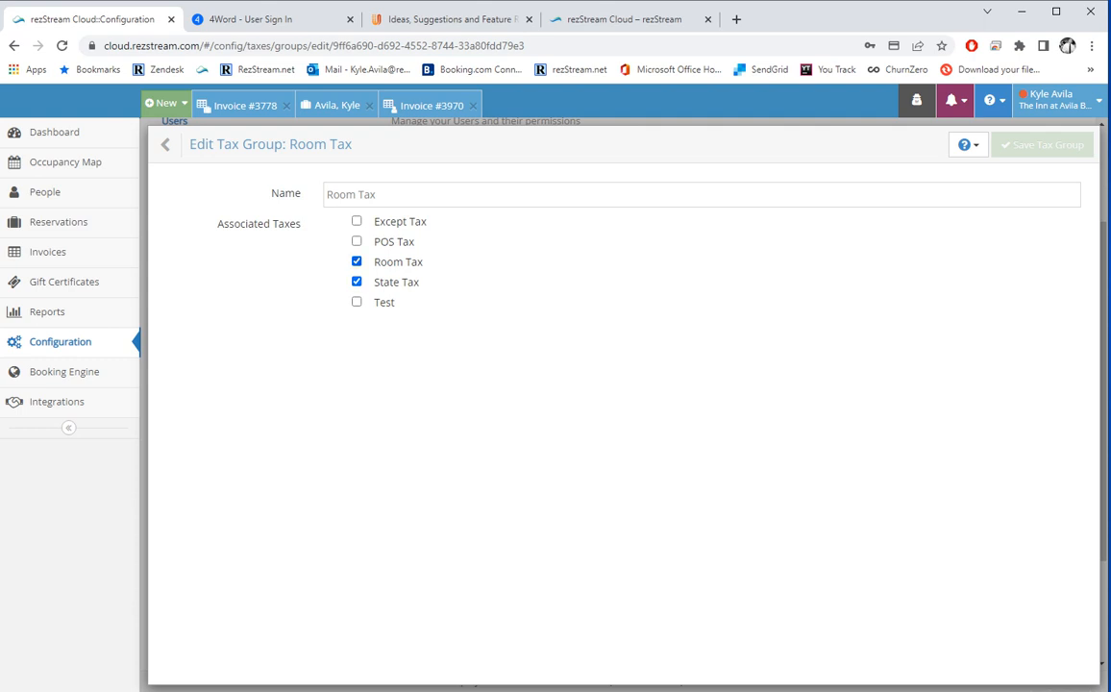
{"action": "left_click", "coordinate": [165, 144]}
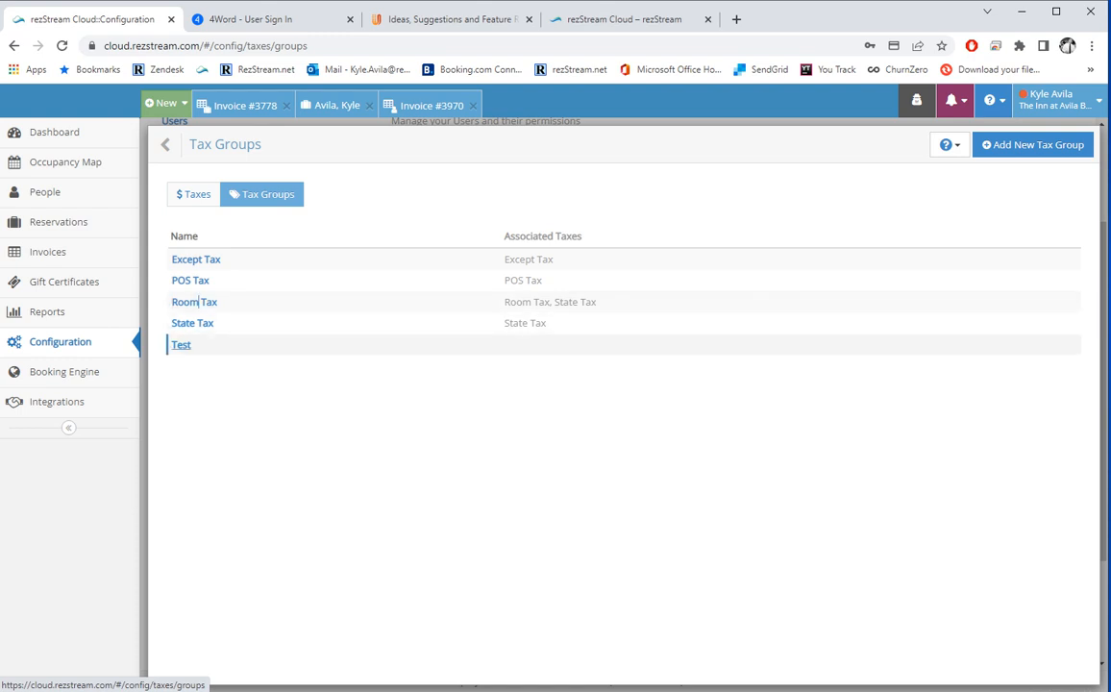
Review the Credit Card Fee's 3% setting, then show the Fee Groups list.
{"action": "left_click", "coordinate": [165, 144]}
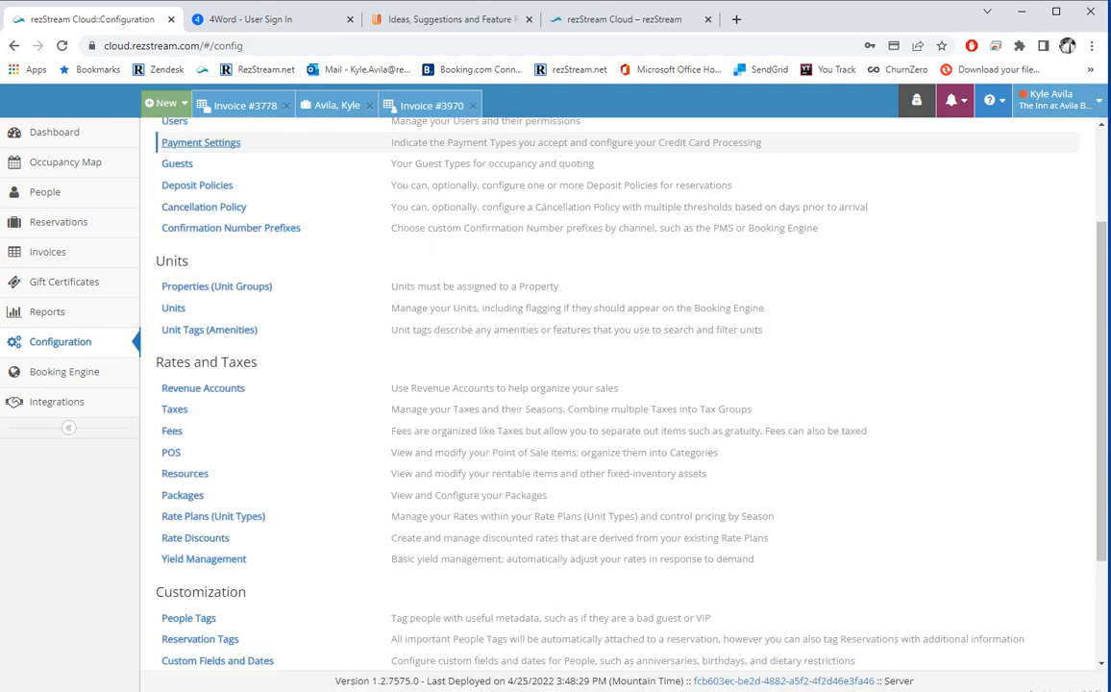
{"action": "left_click", "coordinate": [171, 432]}
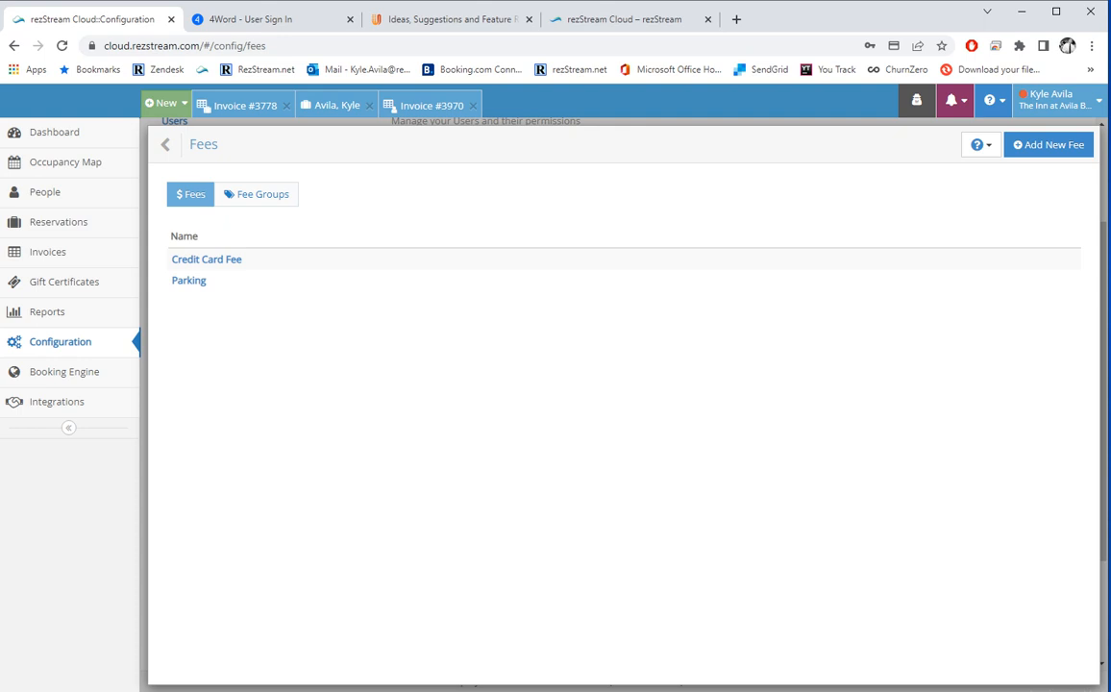
{"action": "left_click", "coordinate": [206, 259]}
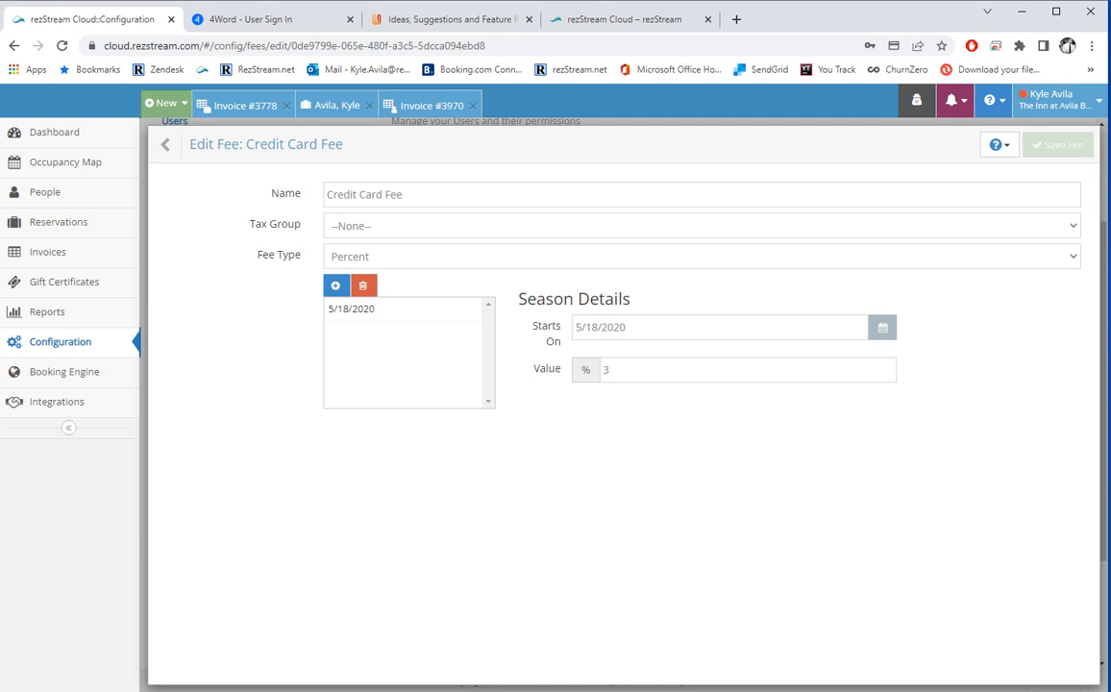
{"action": "left_click", "coordinate": [166, 145]}
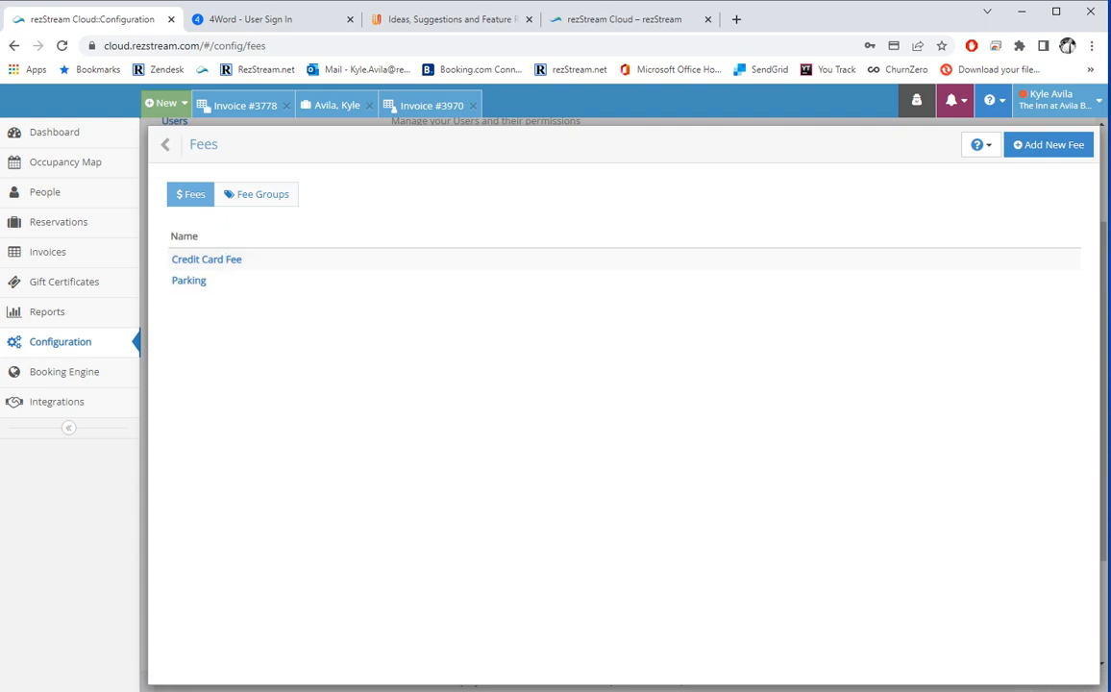
{"action": "left_click", "coordinate": [255, 194]}
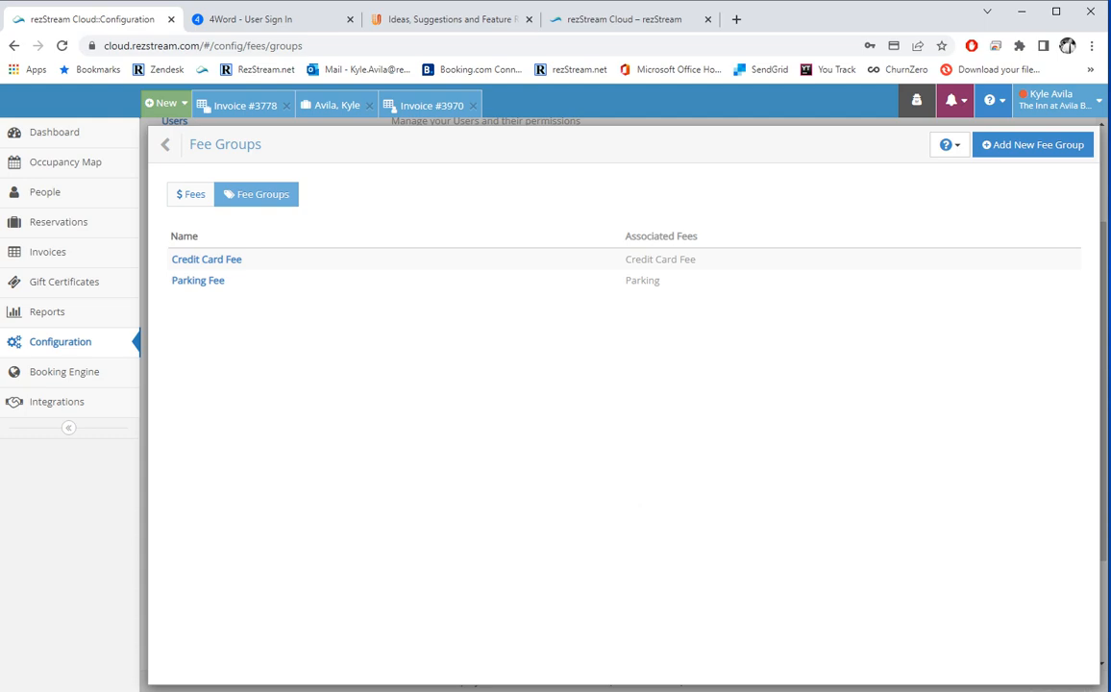
Go to the POS Items list, briefly viewing the POS categories.
{"action": "left_click", "coordinate": [166, 144]}
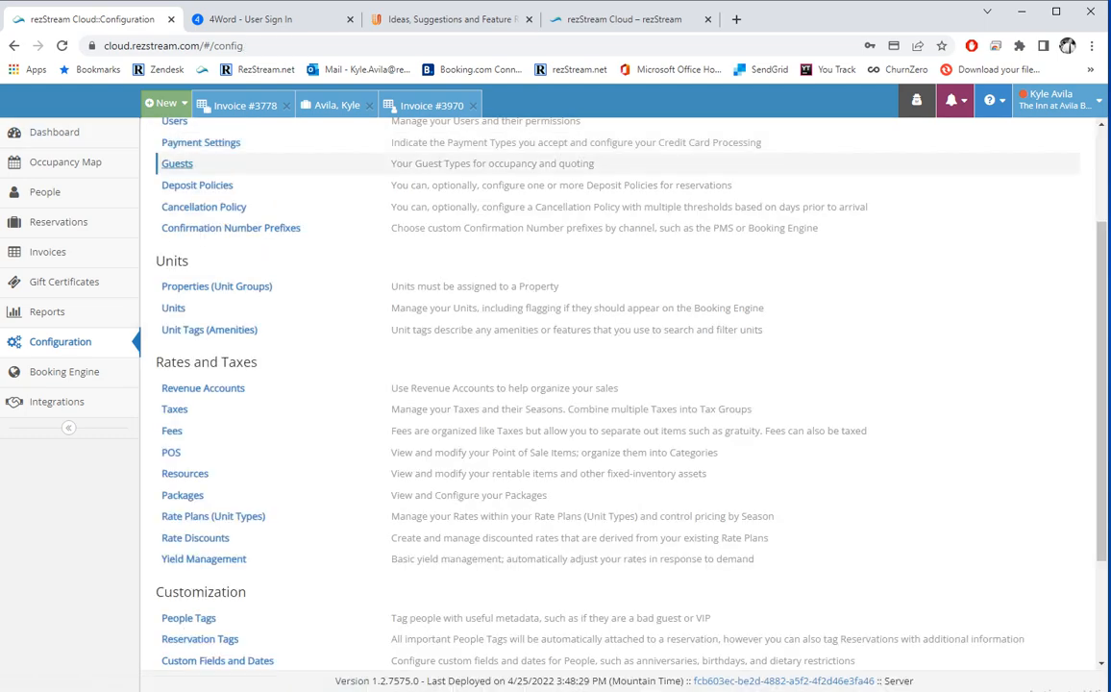
{"action": "left_click", "coordinate": [171, 451]}
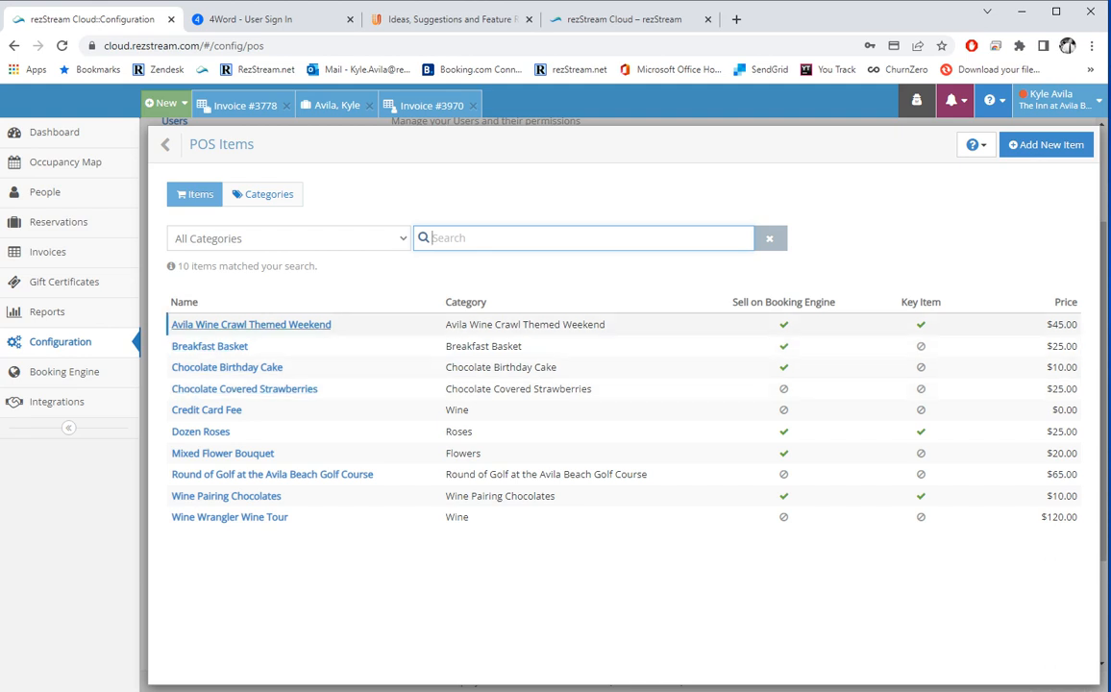
{"action": "left_click", "coordinate": [262, 194]}
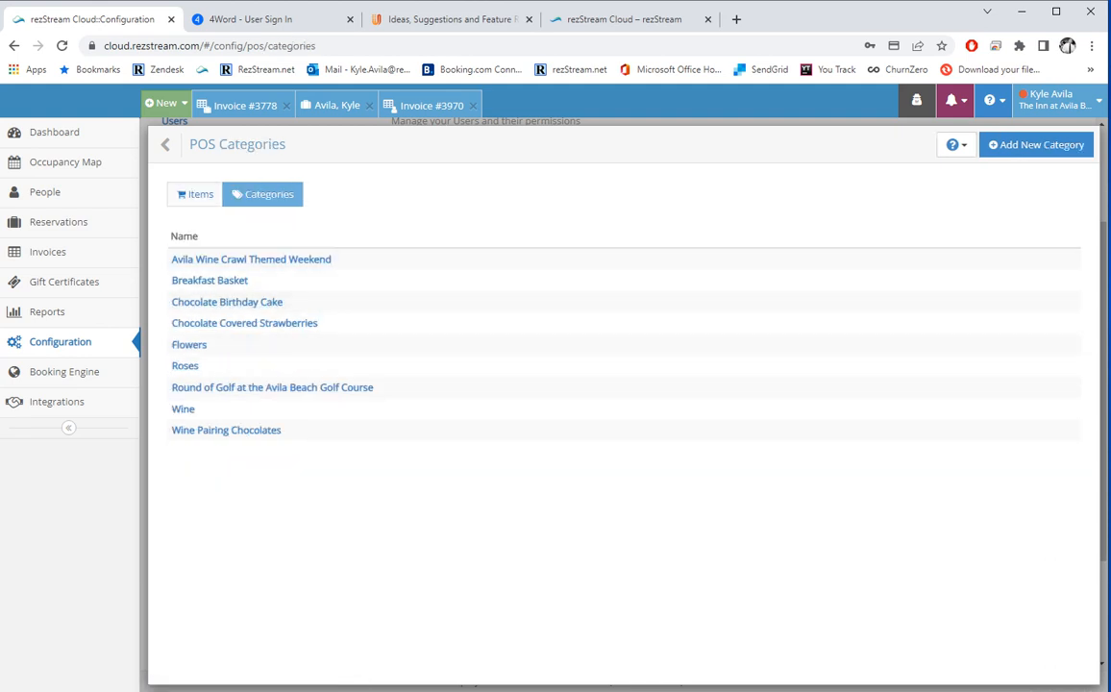
{"action": "left_click", "coordinate": [195, 194]}
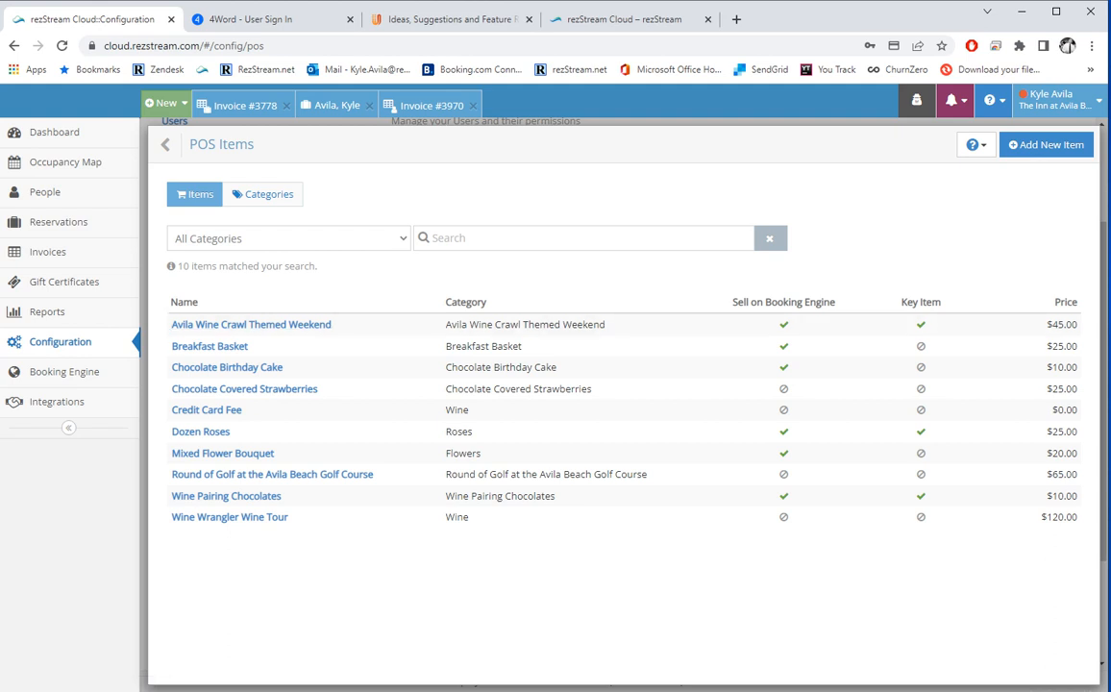
Start a POS item named New Item in Breakfast Basket priced at $5.
{"action": "left_click", "coordinate": [1045, 144]}
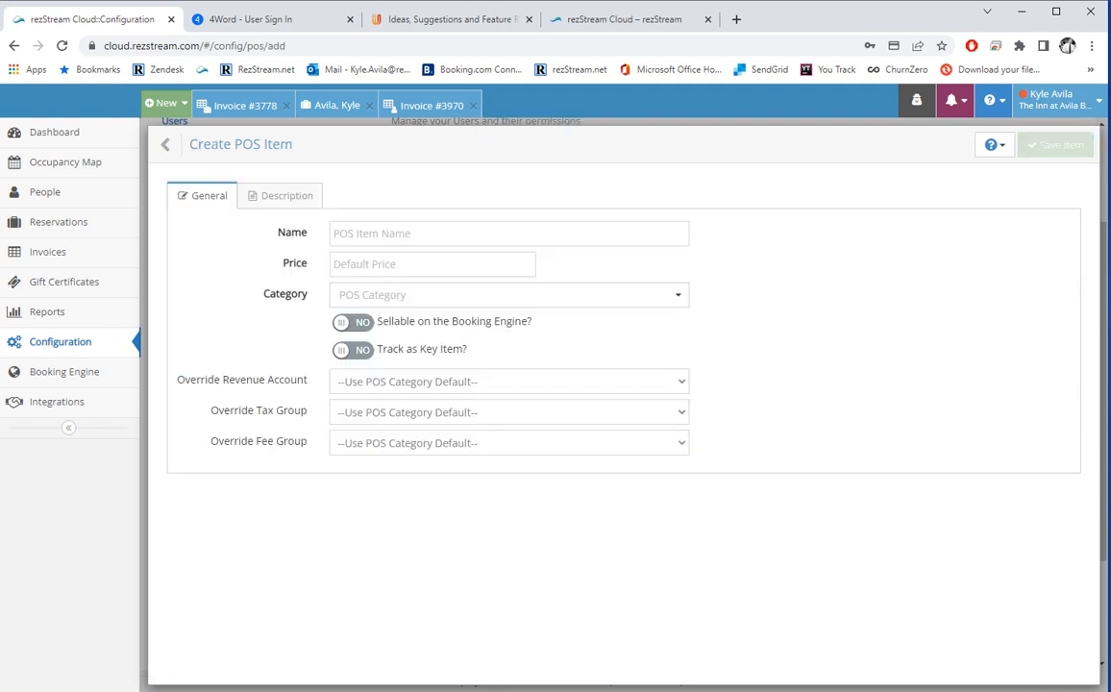
{"action": "left_click", "coordinate": [509, 295]}
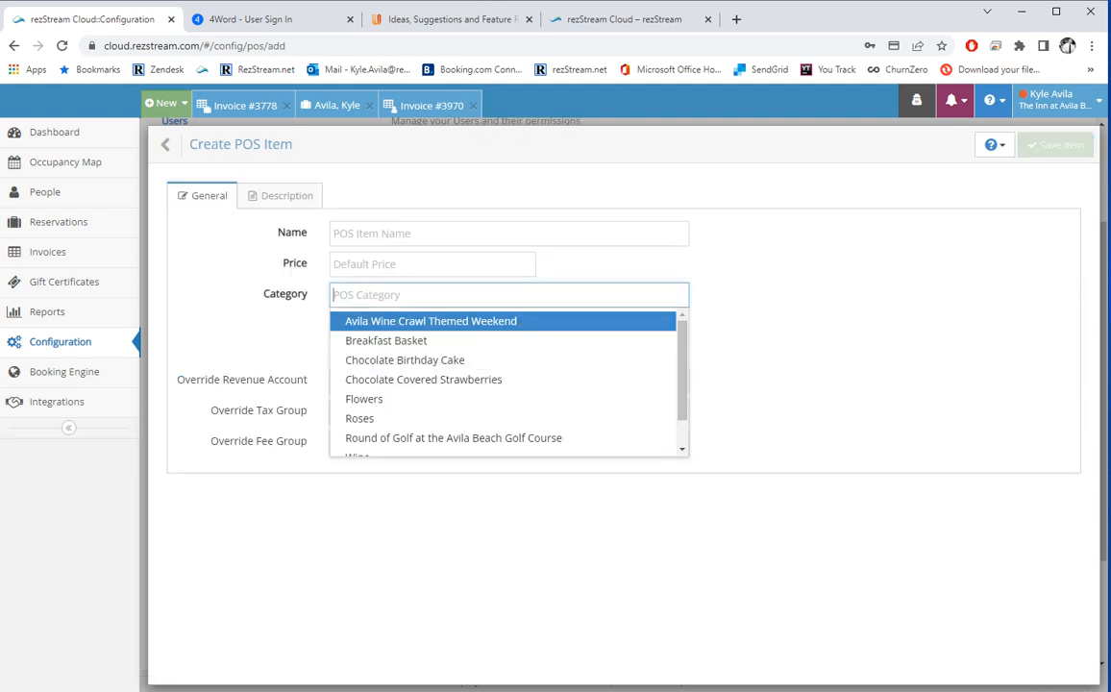
{"action": "left_click", "coordinate": [386, 341]}
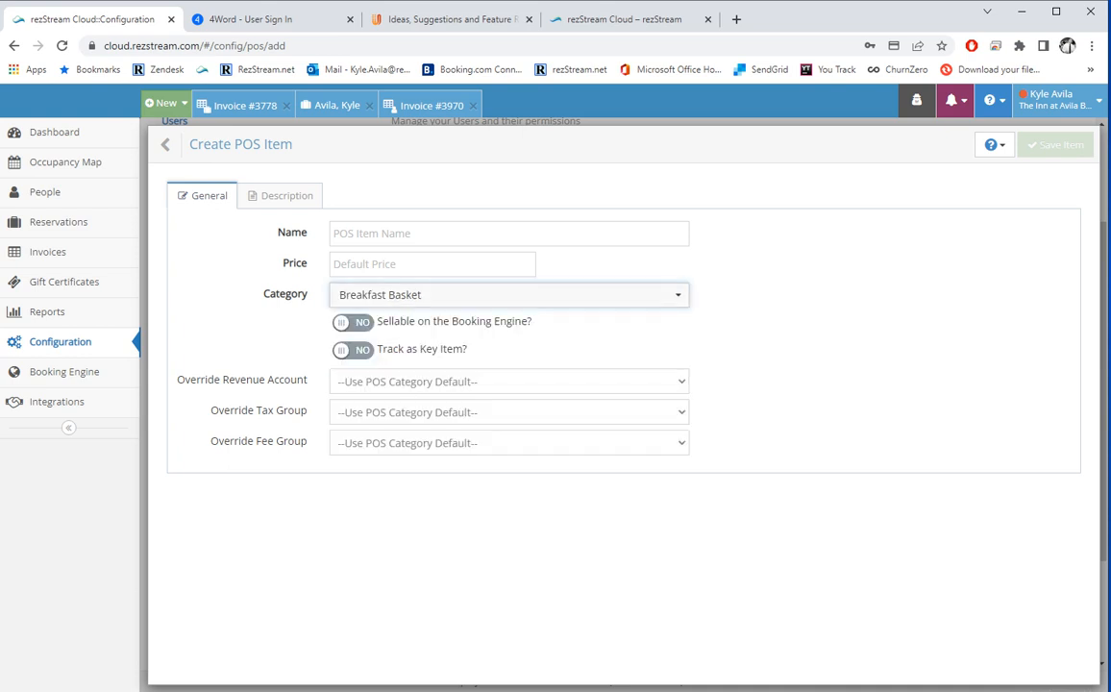
{"action": "left_click", "coordinate": [509, 234]}
{"action": "type", "text": "New"}
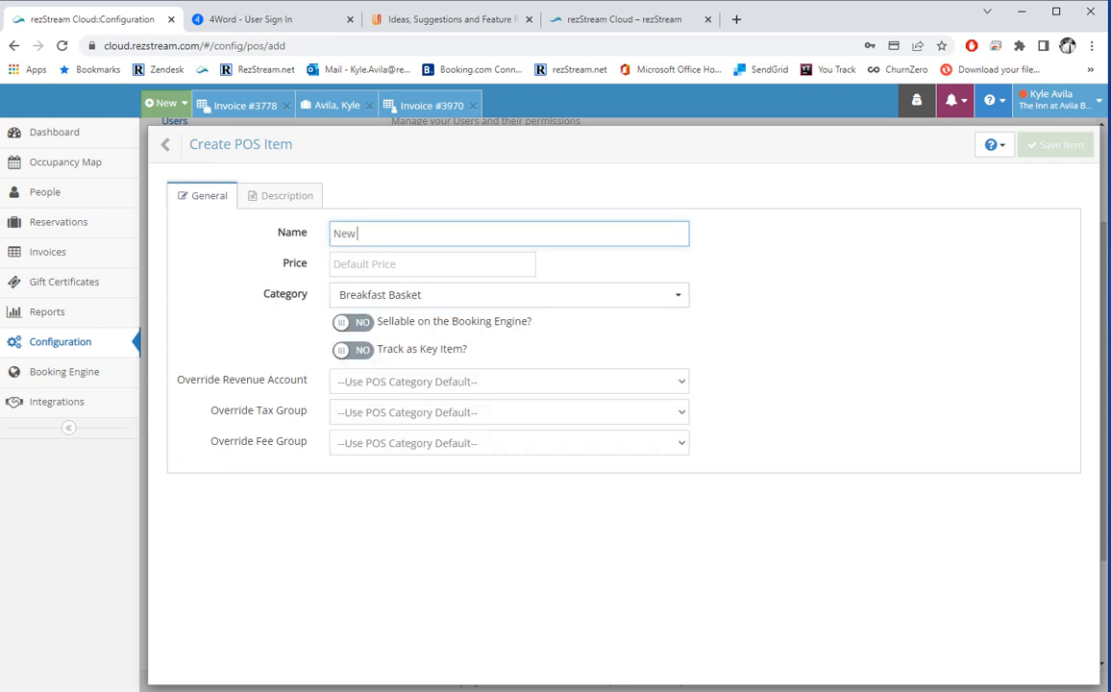
{"action": "type", "text": " Item"}
{"action": "key", "text": "Tab"}
{"action": "type", "text": "5"}
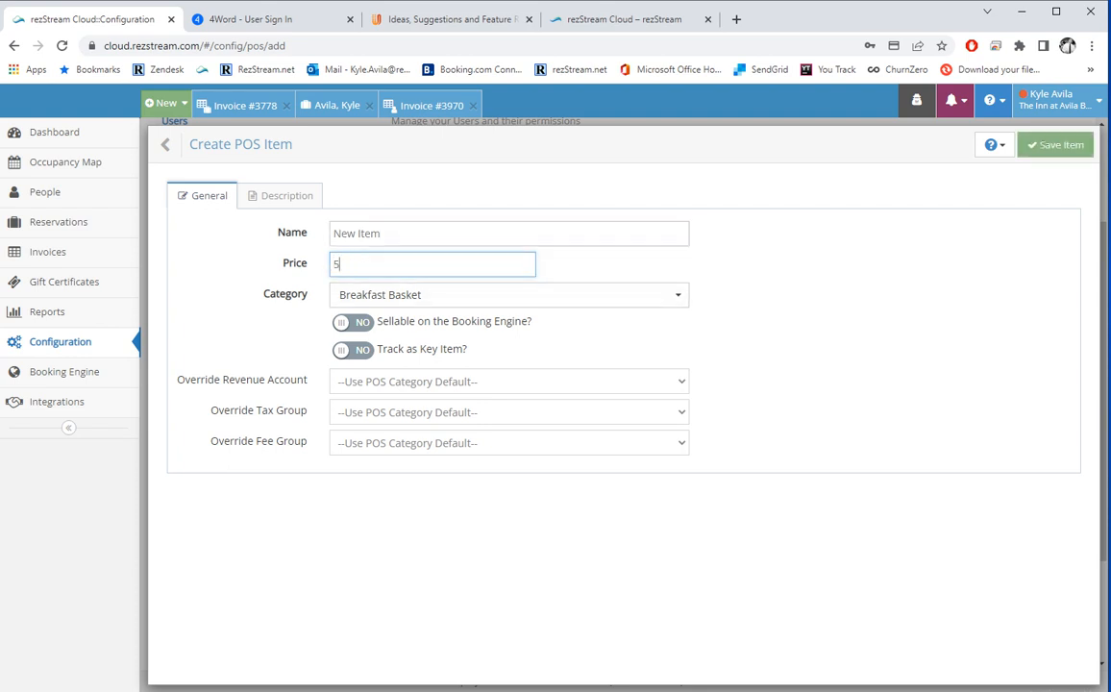
Make New Item sellable on the Booking Engine and a key item, then save it.
{"action": "left_click", "coordinate": [353, 323]}
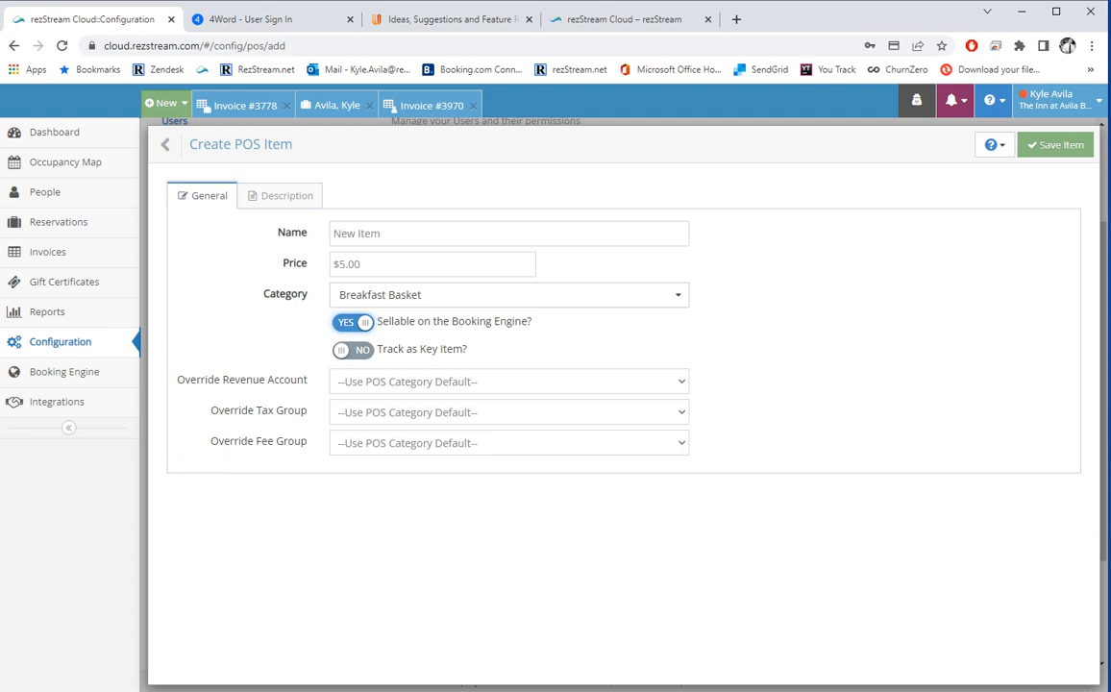
{"action": "left_click", "coordinate": [352, 349]}
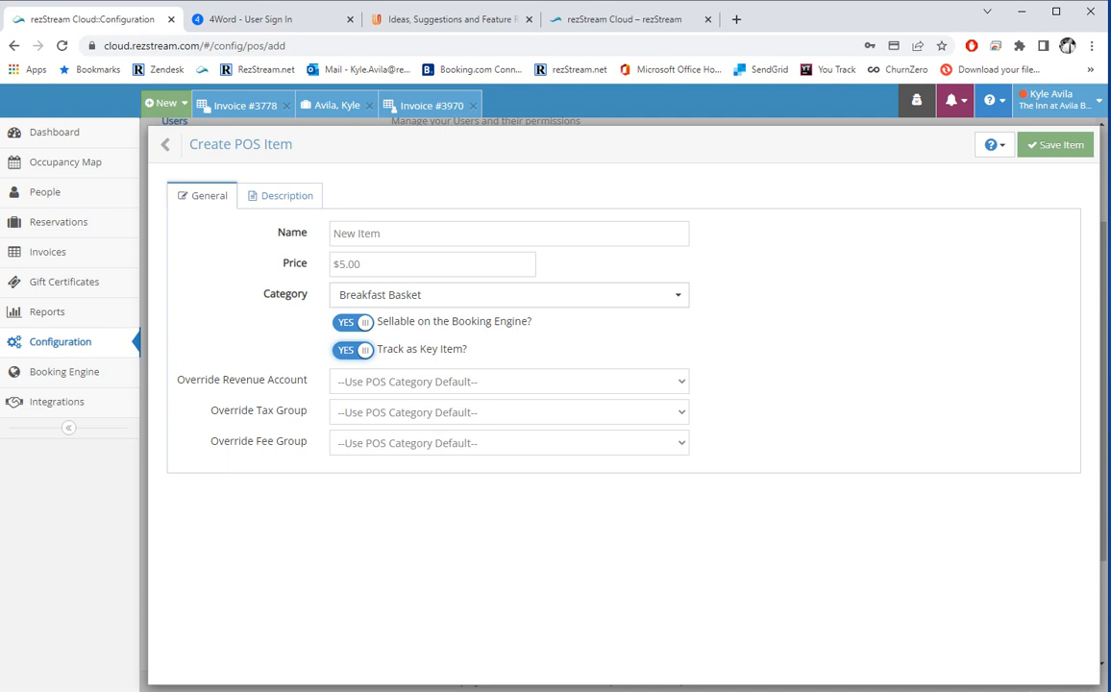
{"action": "left_click", "coordinate": [296, 196]}
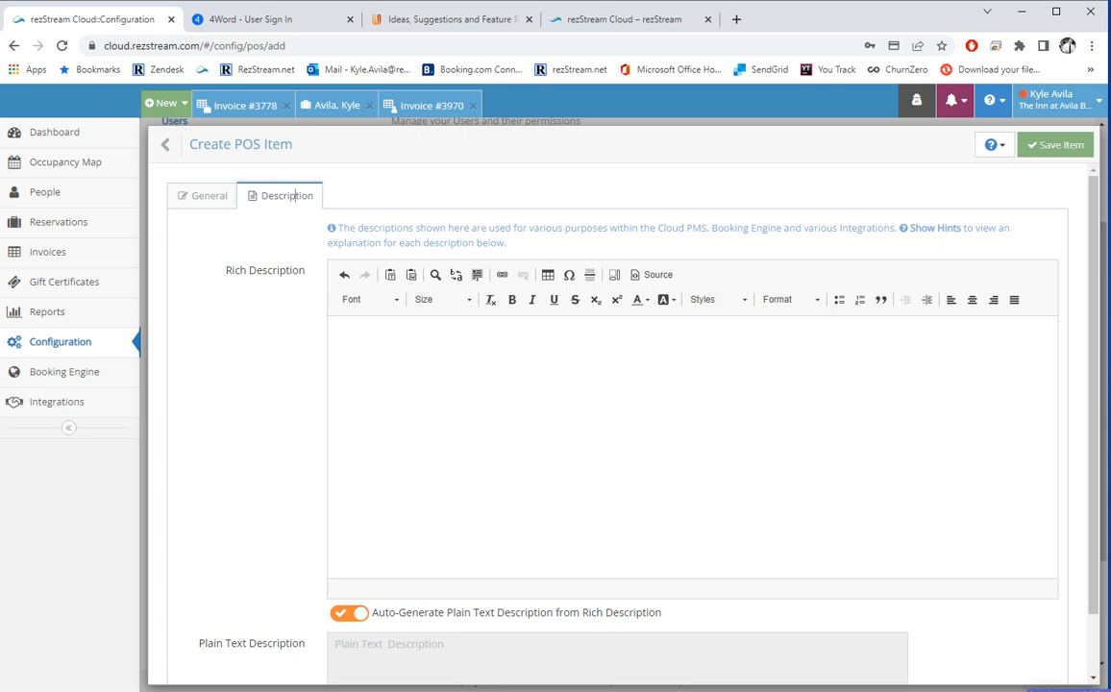
{"action": "left_click", "coordinate": [1057, 145]}
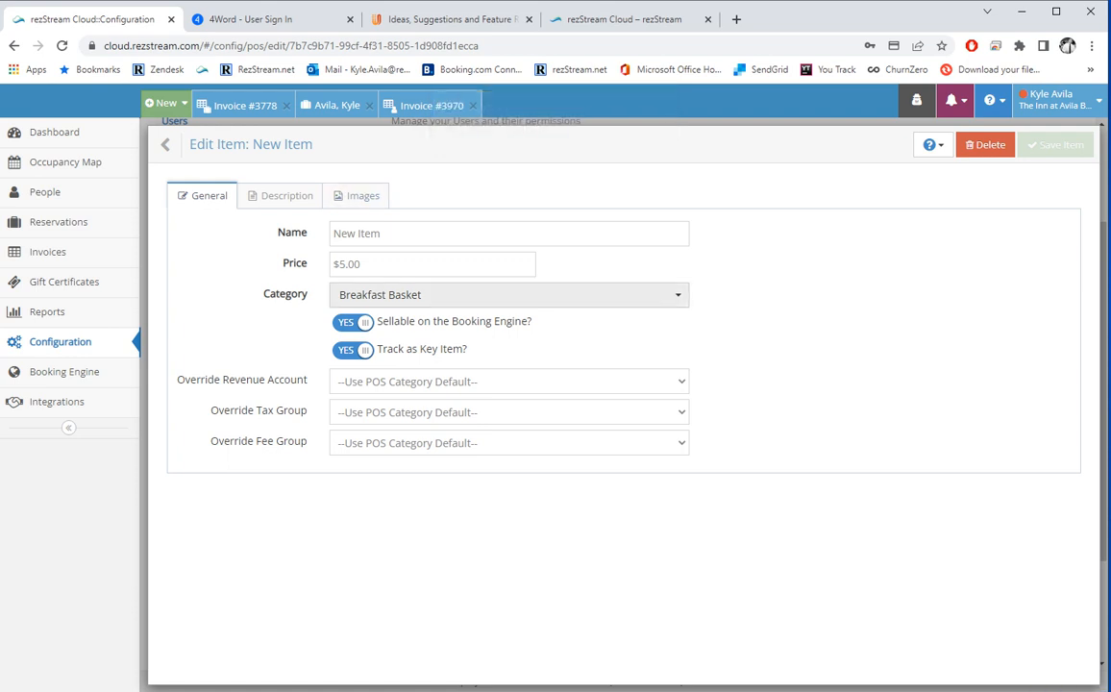
{"action": "left_click", "coordinate": [168, 144]}
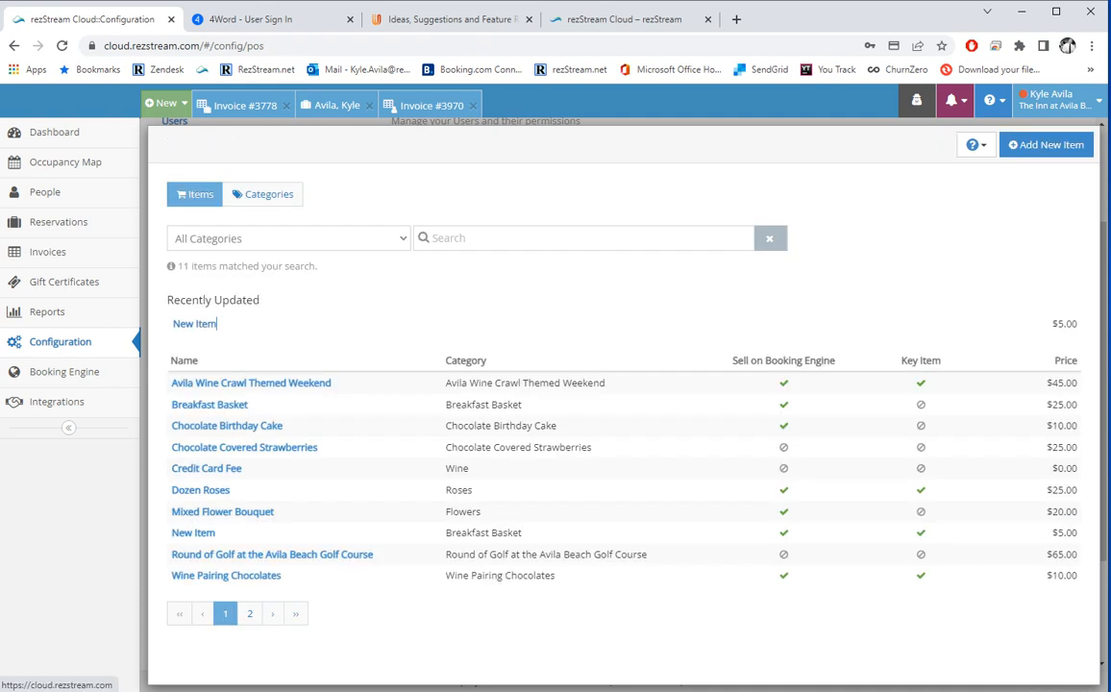
Look over the Breakfast Basket POS category settings.
{"action": "left_click", "coordinate": [259, 194]}
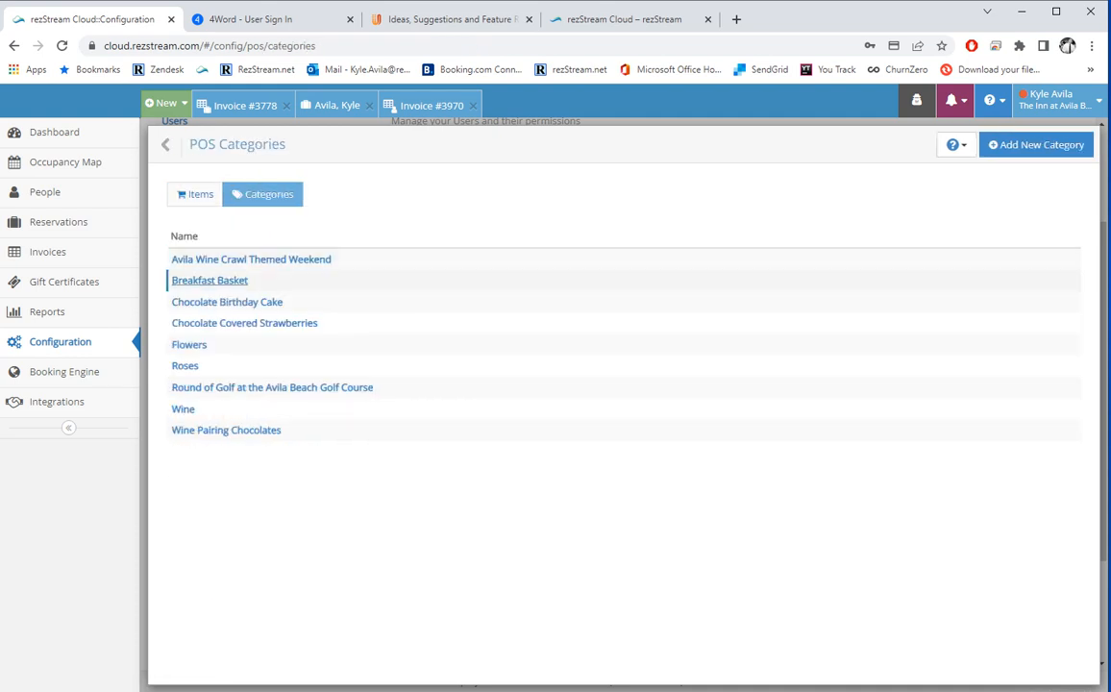
{"action": "left_click", "coordinate": [210, 279]}
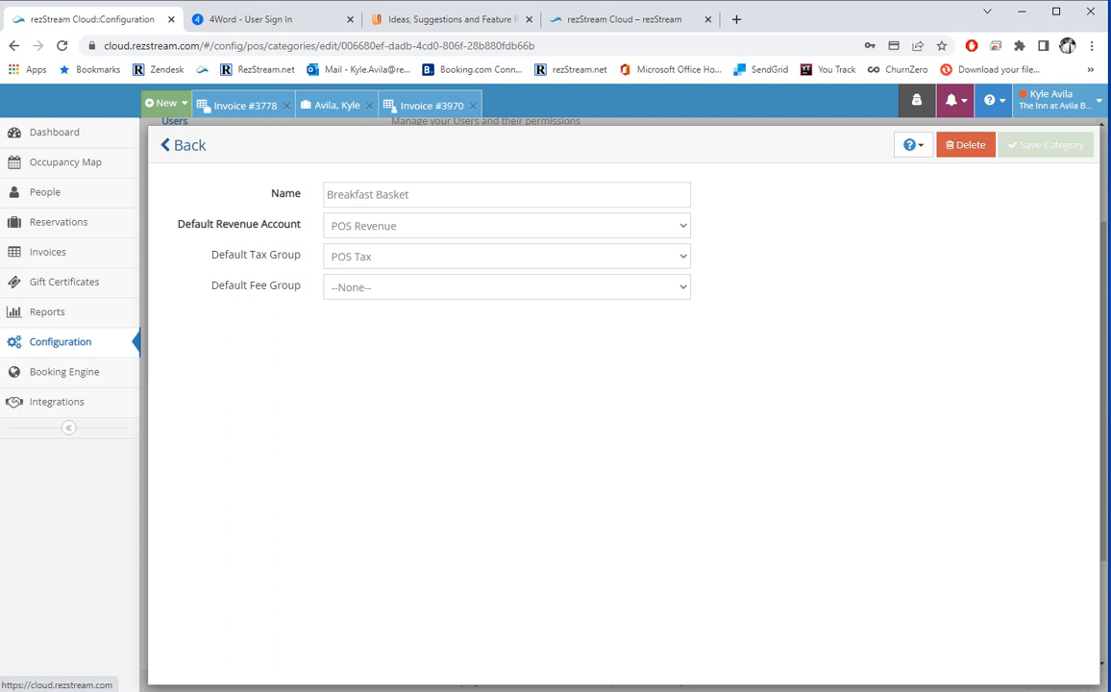
{"action": "left_click", "coordinate": [167, 146]}
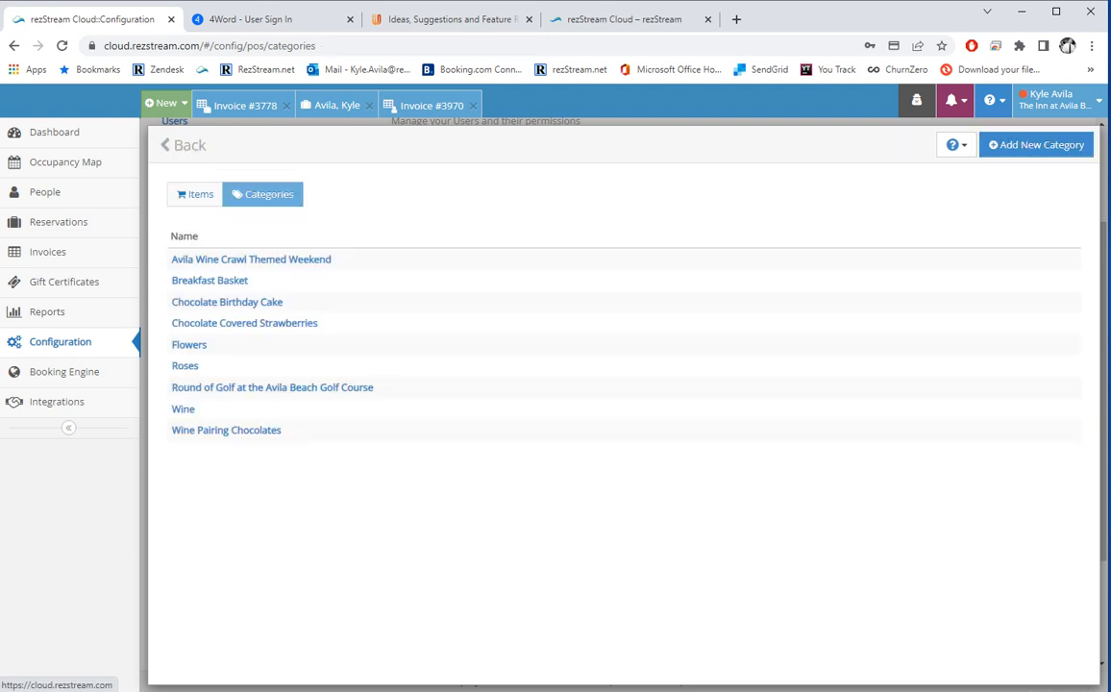
{"action": "left_click", "coordinate": [195, 194]}
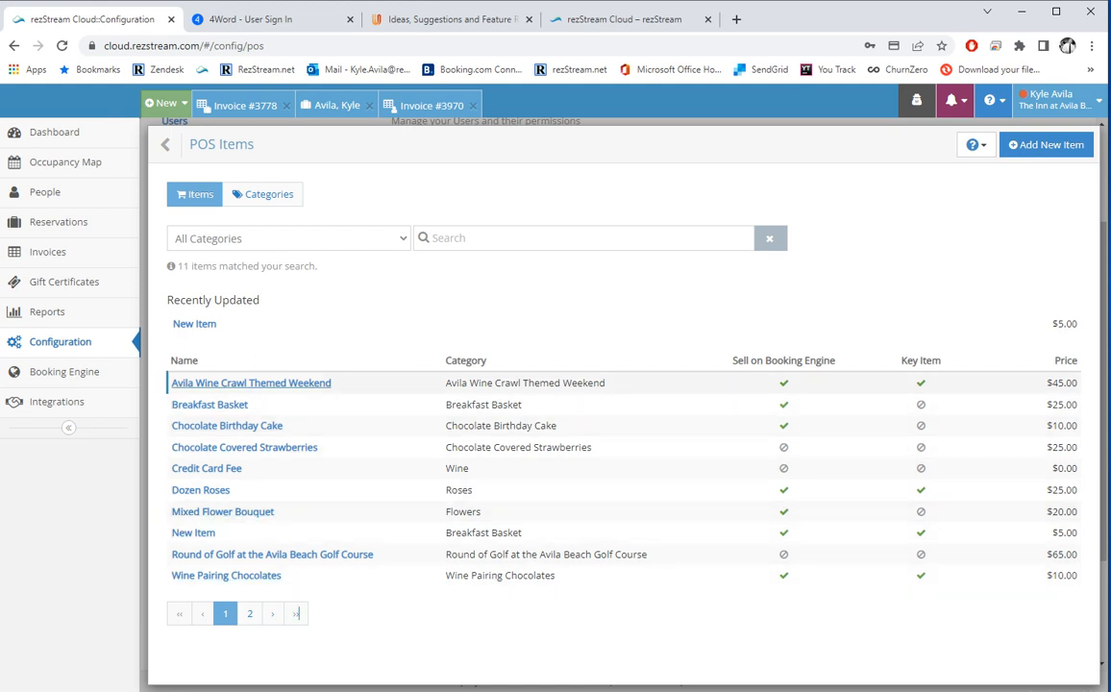
Inspect the $45.00 Avila Wine Crawl Themed Weekend item unchanged and return to Configuration.
{"action": "left_click", "coordinate": [289, 382]}
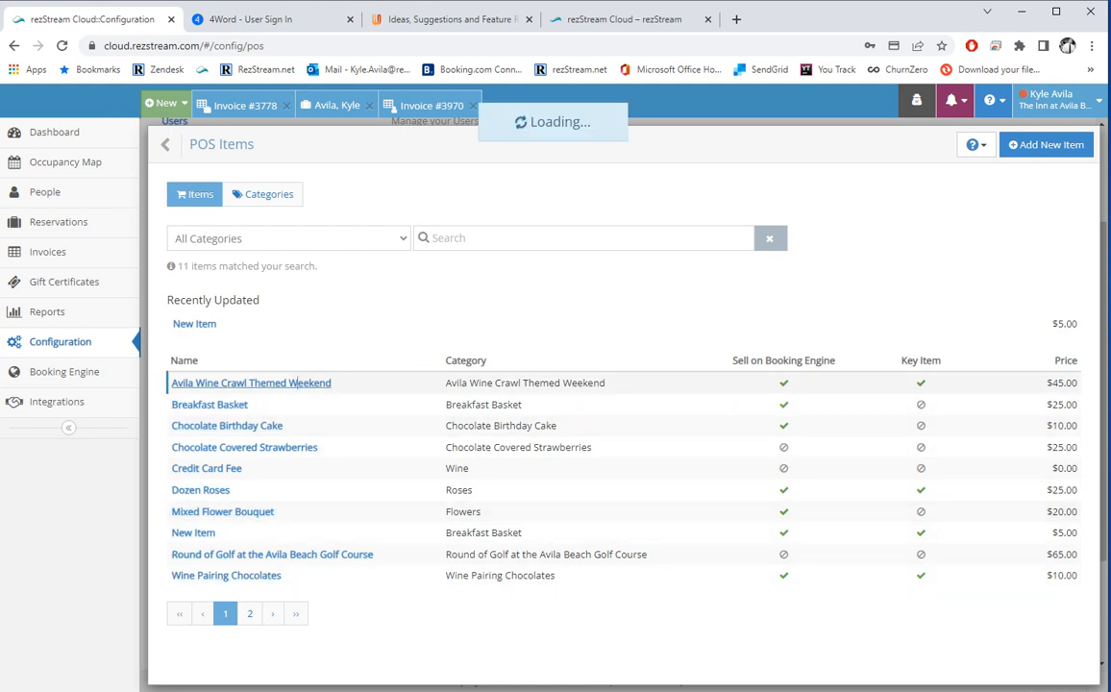
{"action": "left_click", "coordinate": [415, 265]}
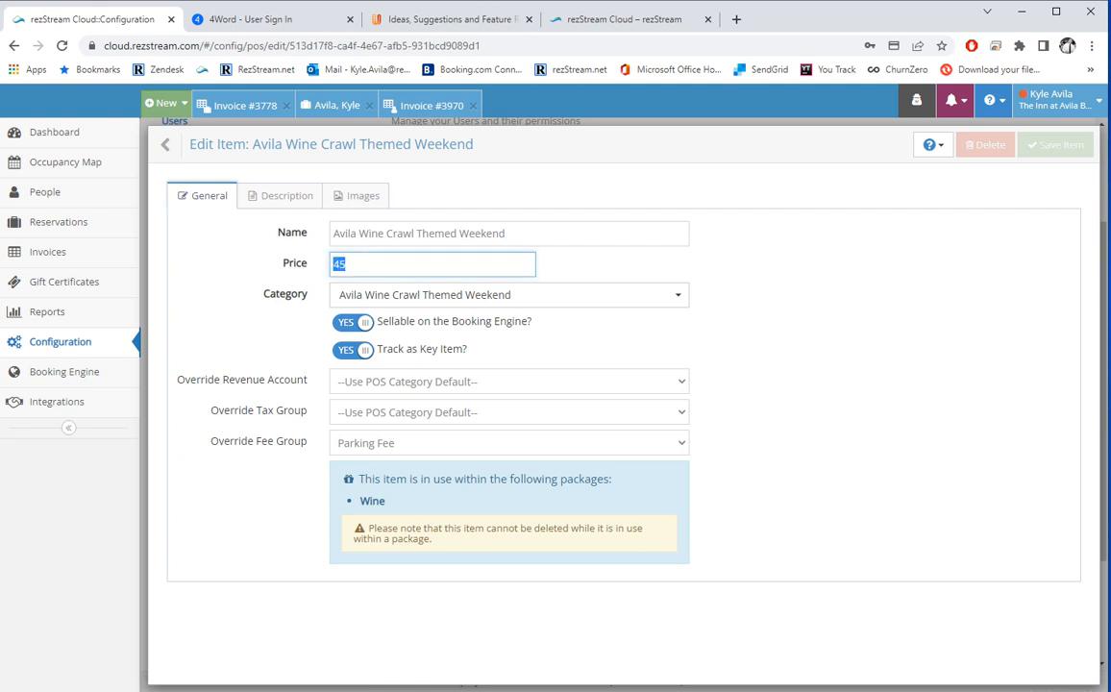
{"action": "left_click", "coordinate": [178, 146]}
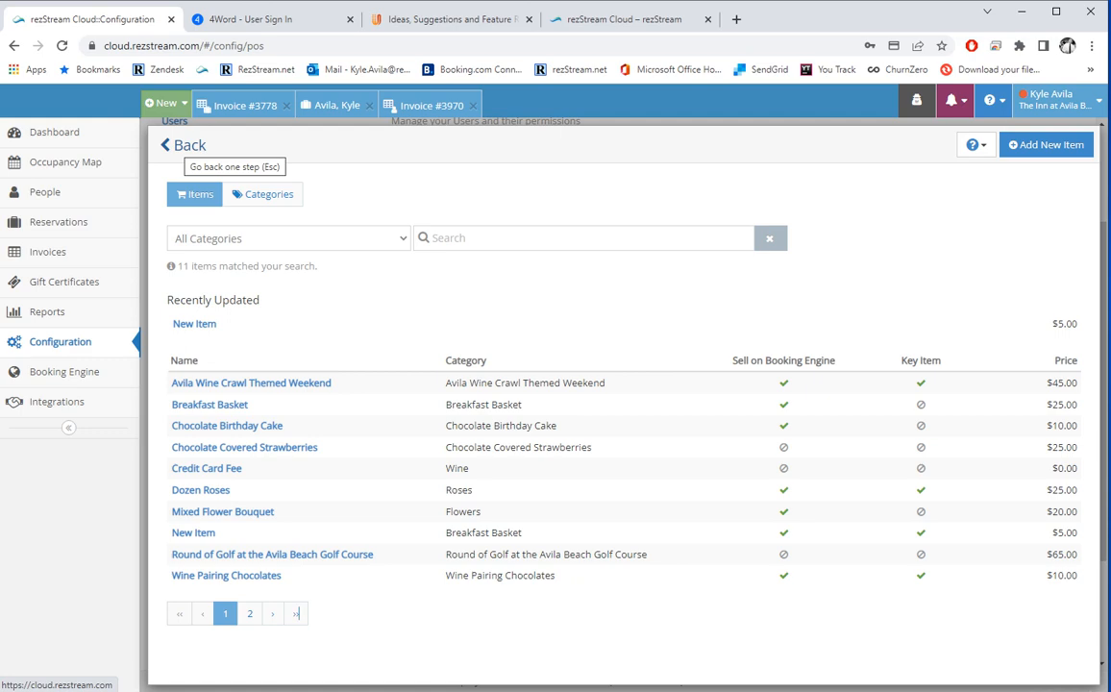
{"action": "left_click", "coordinate": [182, 145]}
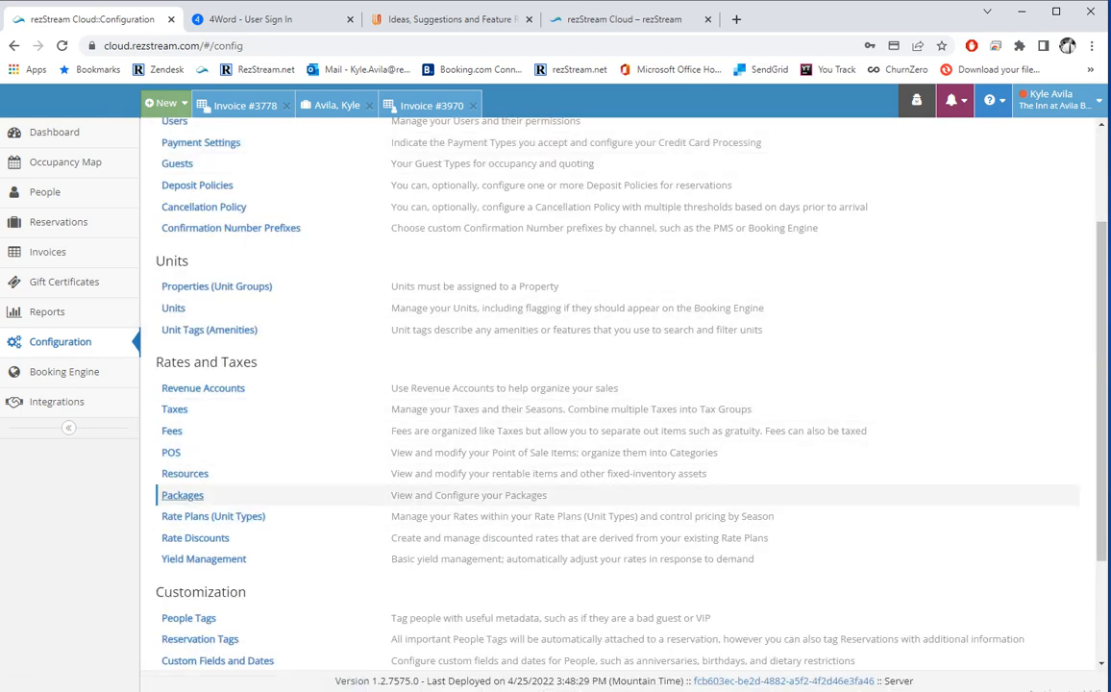
Start a new resource named Bed with daily price 0, an inventory count, and key item on.
{"action": "left_click", "coordinate": [185, 473]}
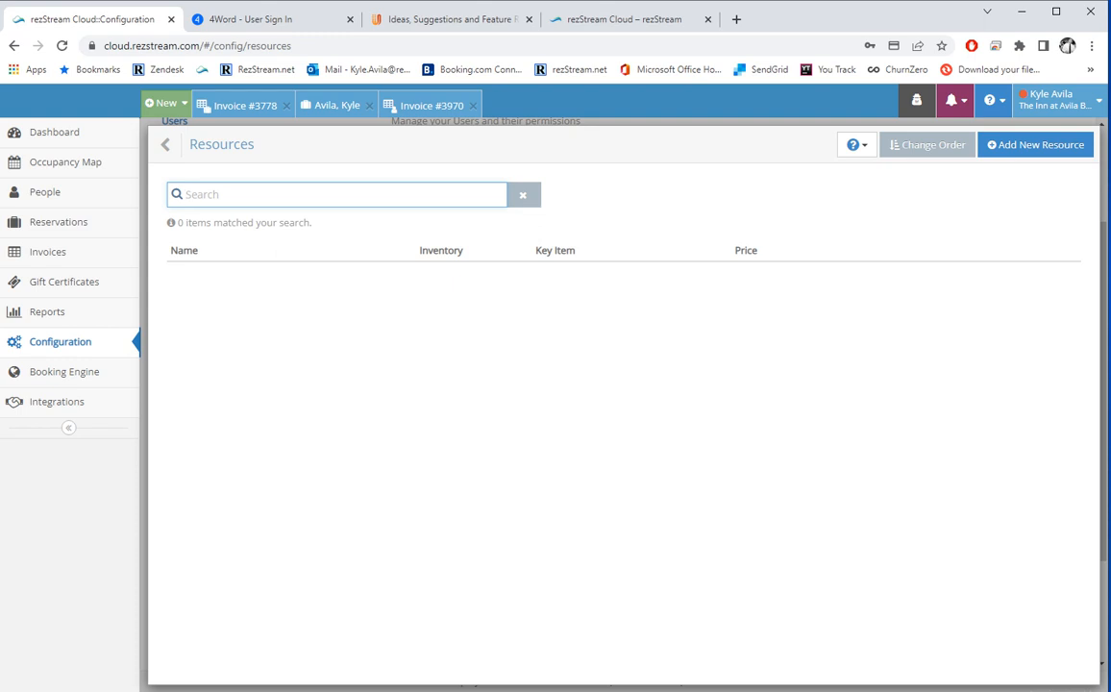
{"action": "left_click", "coordinate": [1034, 144]}
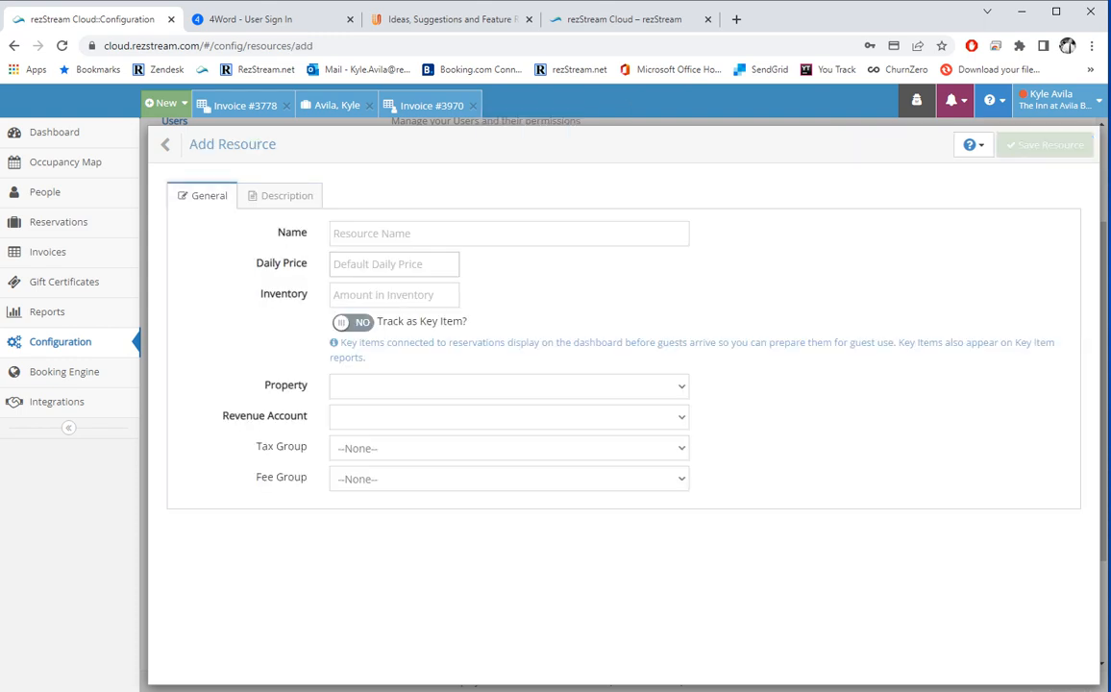
{"action": "type", "text": "Bed"}
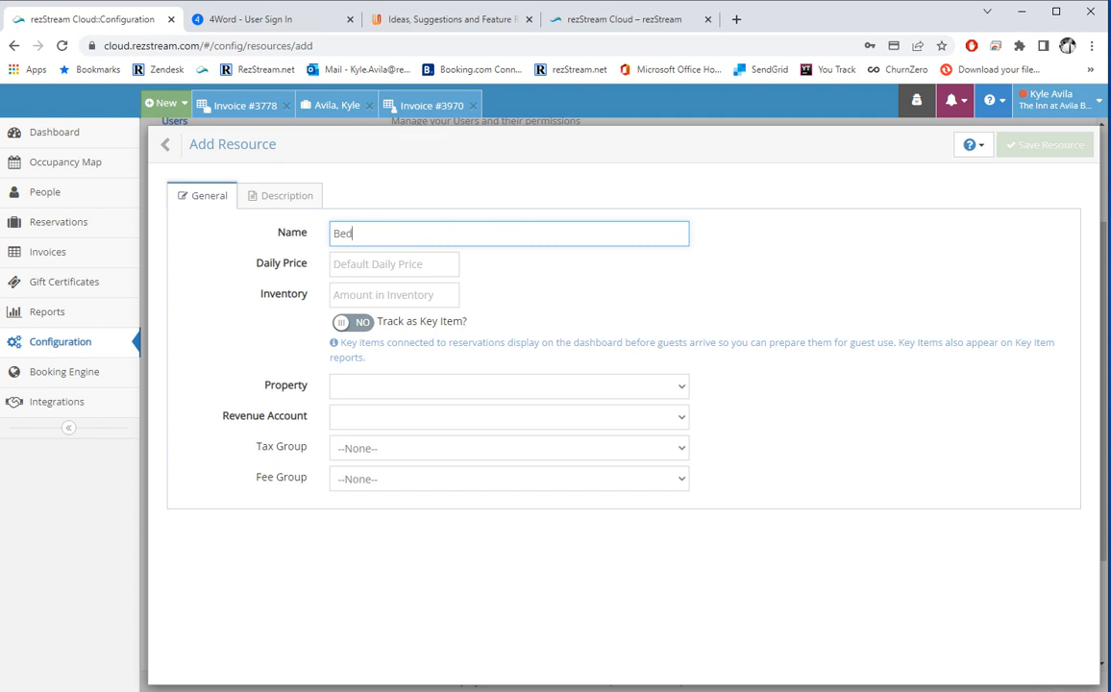
{"action": "key", "text": "Tab"}
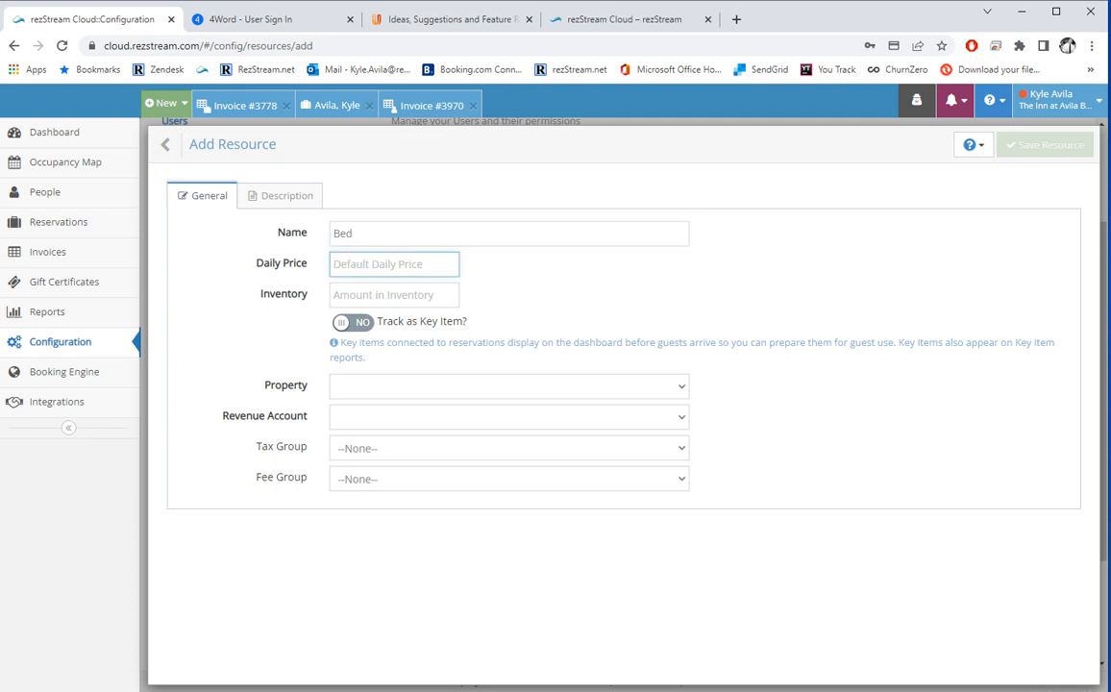
{"action": "type", "text": "0"}
{"action": "key", "text": "Tab"}
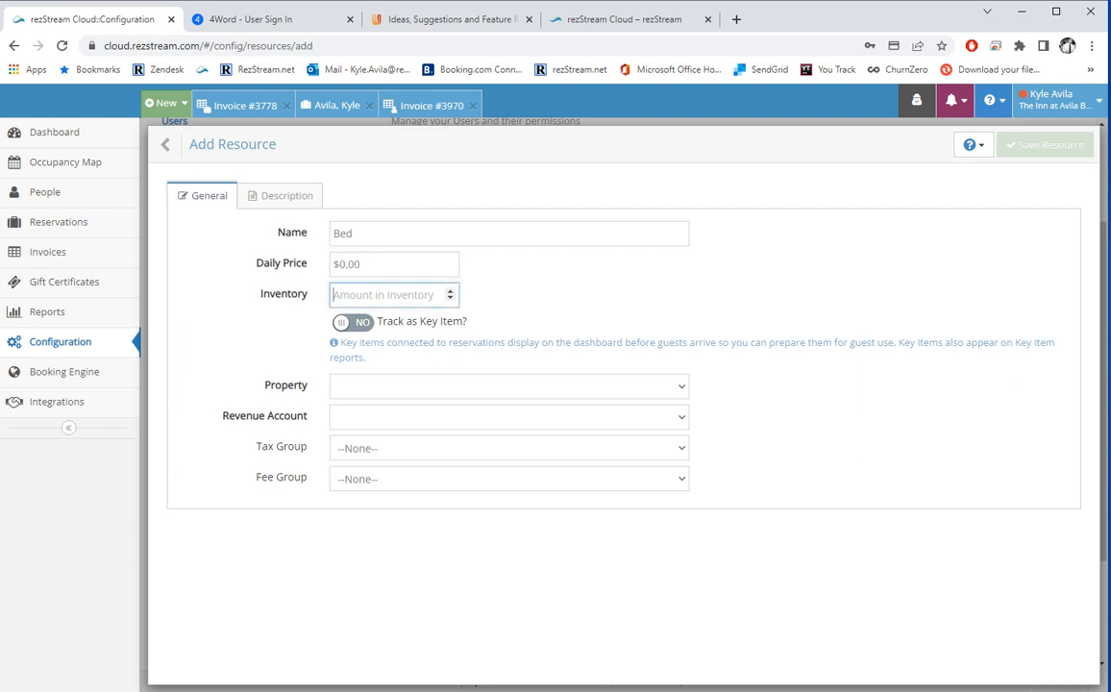
{"action": "type", "text": "2"}
{"action": "key", "text": "Tab"}
{"action": "key", "text": "space"}
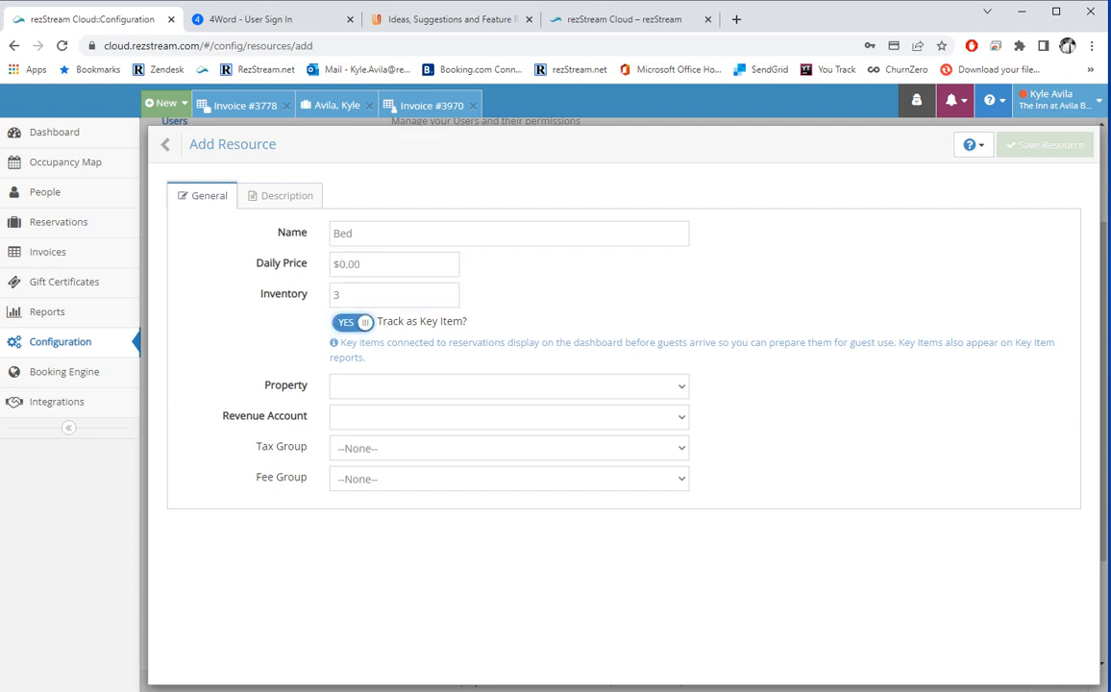
Assign Bed to The Inn at Avila Beach, General revenue account, tax and fee groups None.
{"action": "left_click", "coordinate": [509, 386]}
{"action": "left_click", "coordinate": [391, 421]}
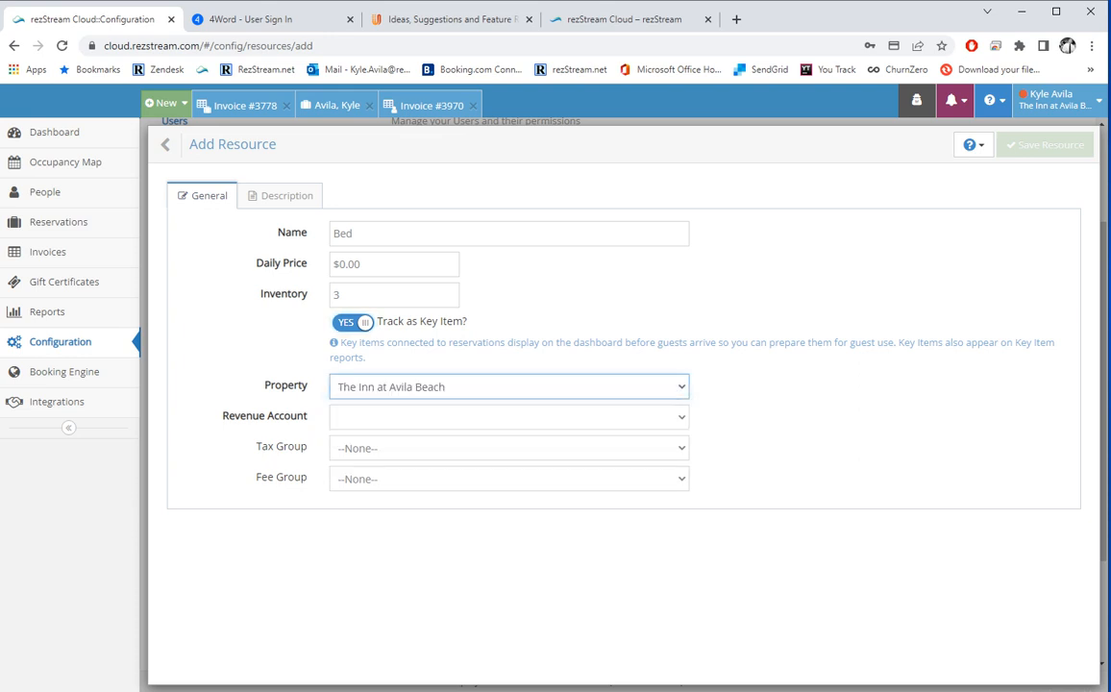
{"action": "left_click", "coordinate": [509, 417]}
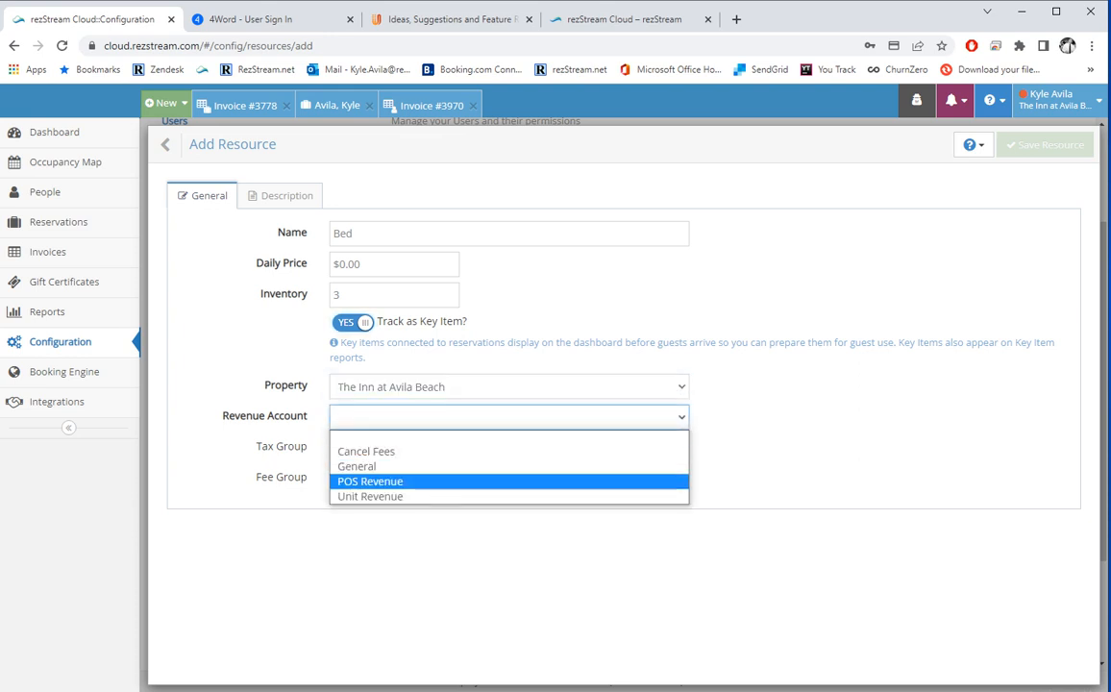
{"action": "left_click", "coordinate": [365, 466]}
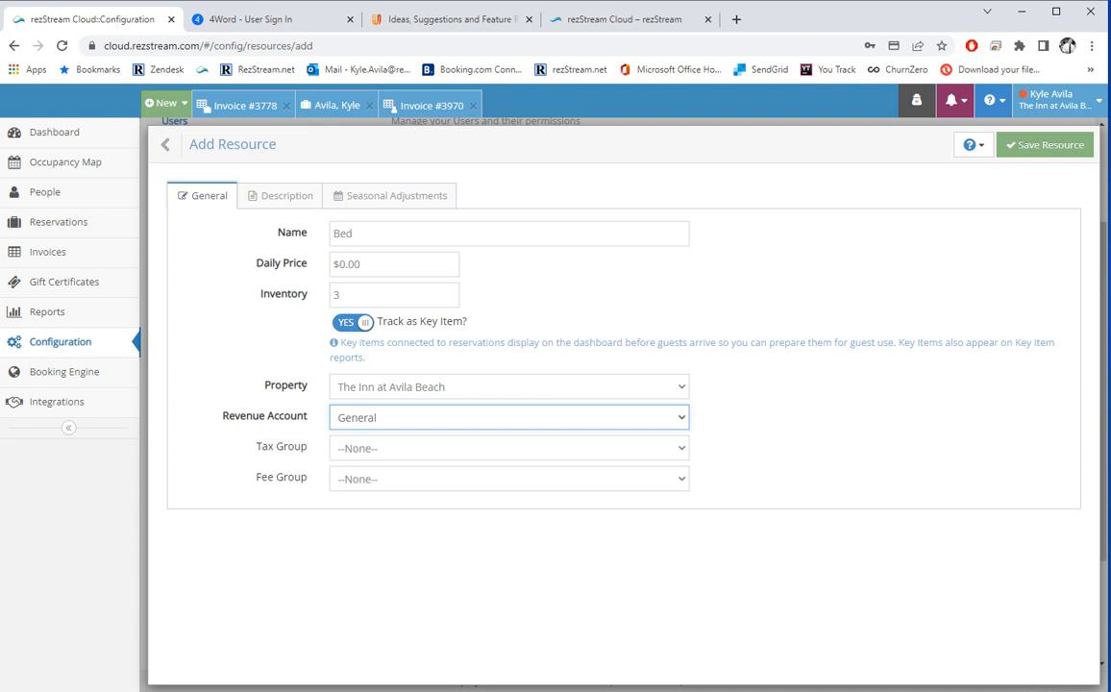
{"action": "left_click", "coordinate": [385, 448]}
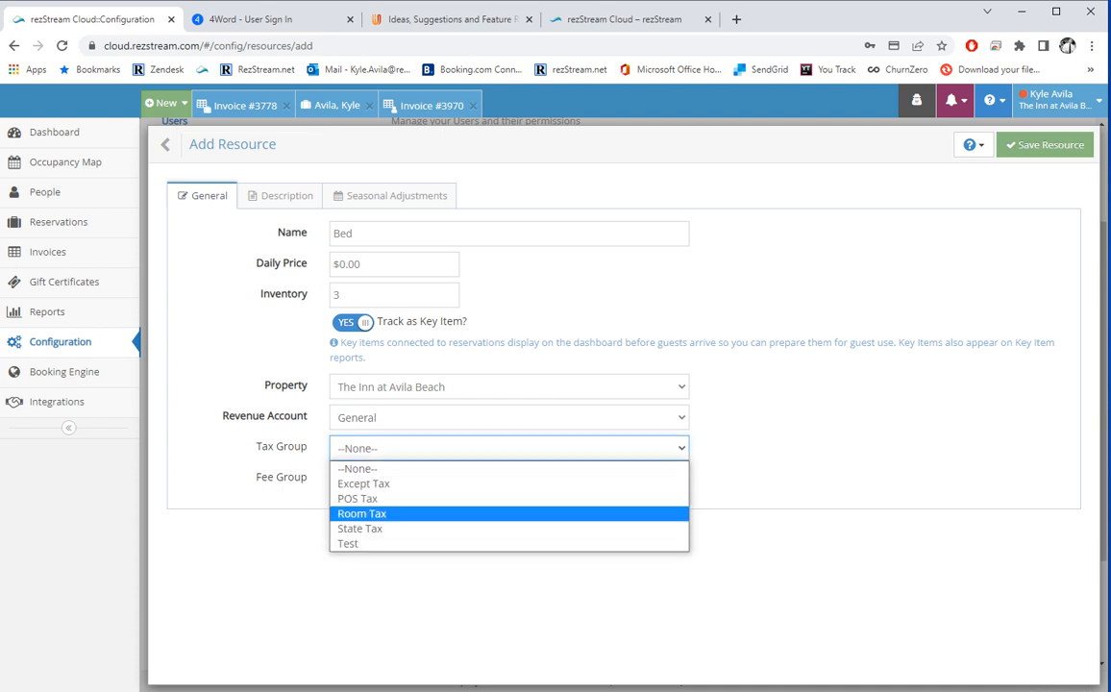
{"action": "left_click", "coordinate": [261, 476]}
{"action": "left_click", "coordinate": [374, 479]}
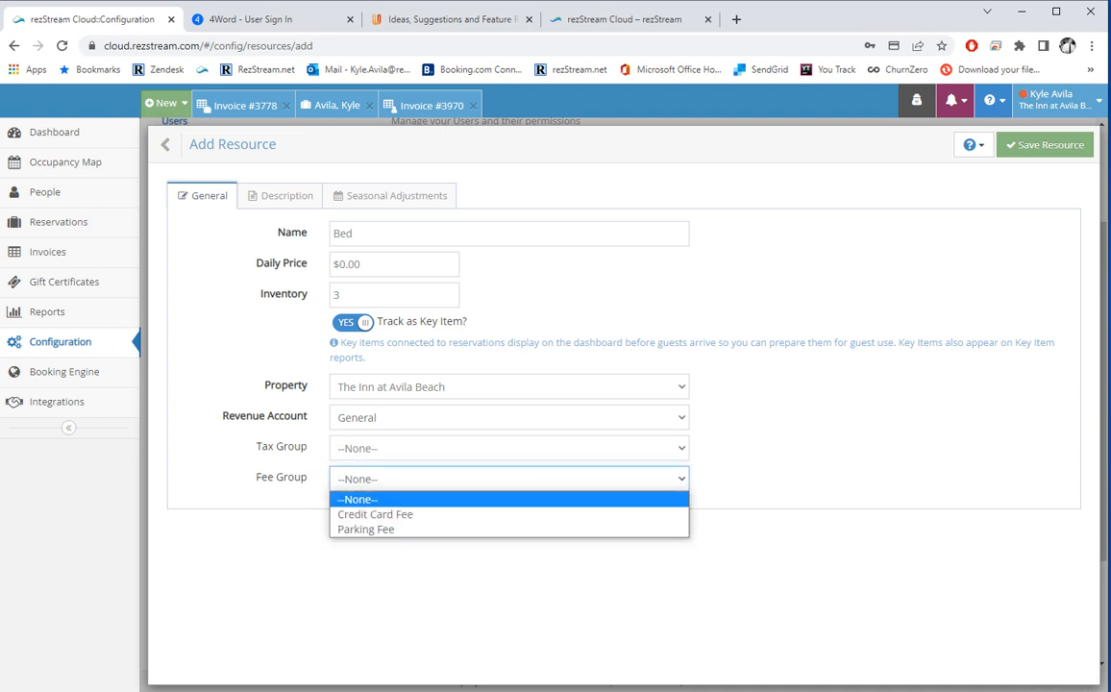
{"action": "left_click", "coordinate": [337, 479]}
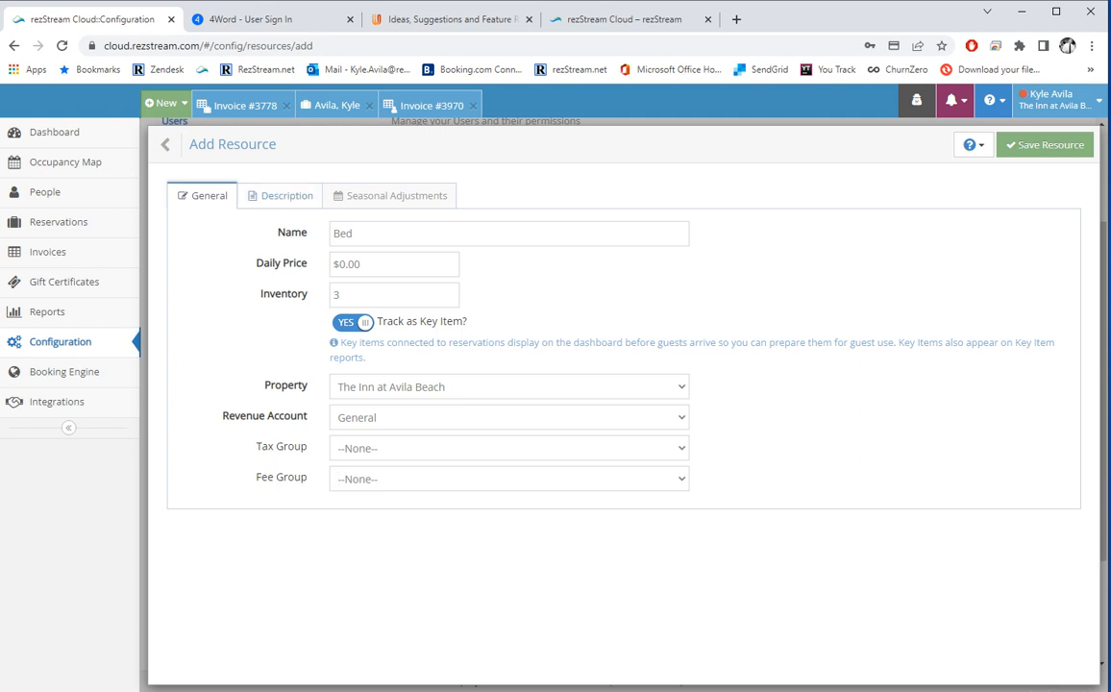
Check the description and seasonal adjustment sections, then save the Bed resource.
{"action": "left_click", "coordinate": [300, 196]}
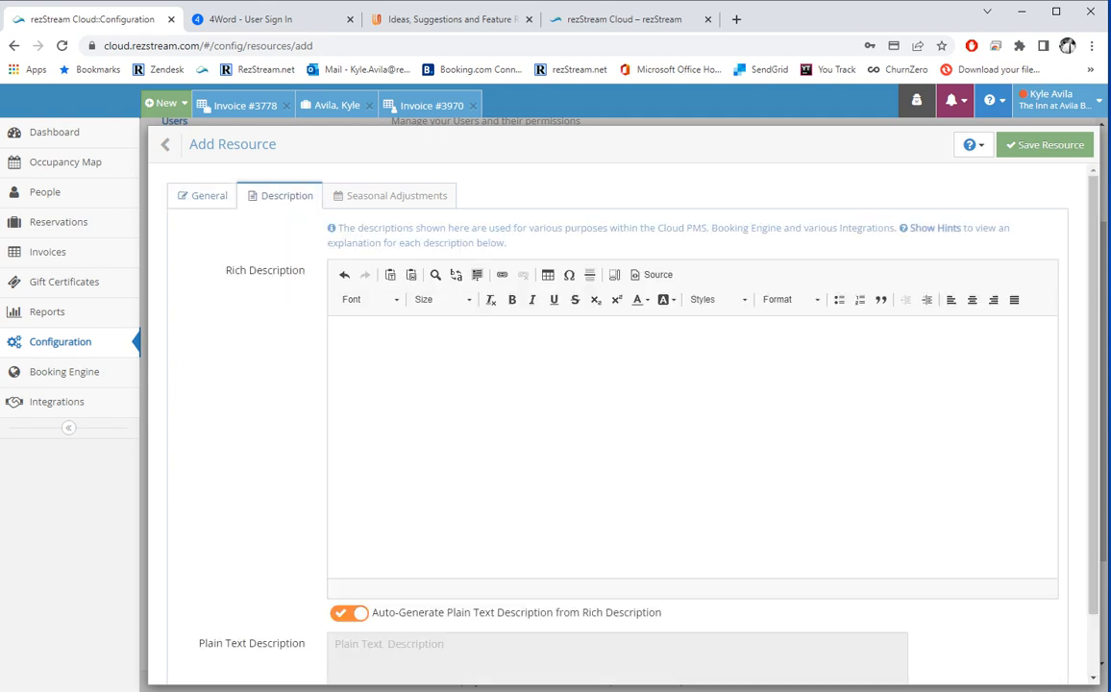
{"action": "left_click", "coordinate": [375, 195]}
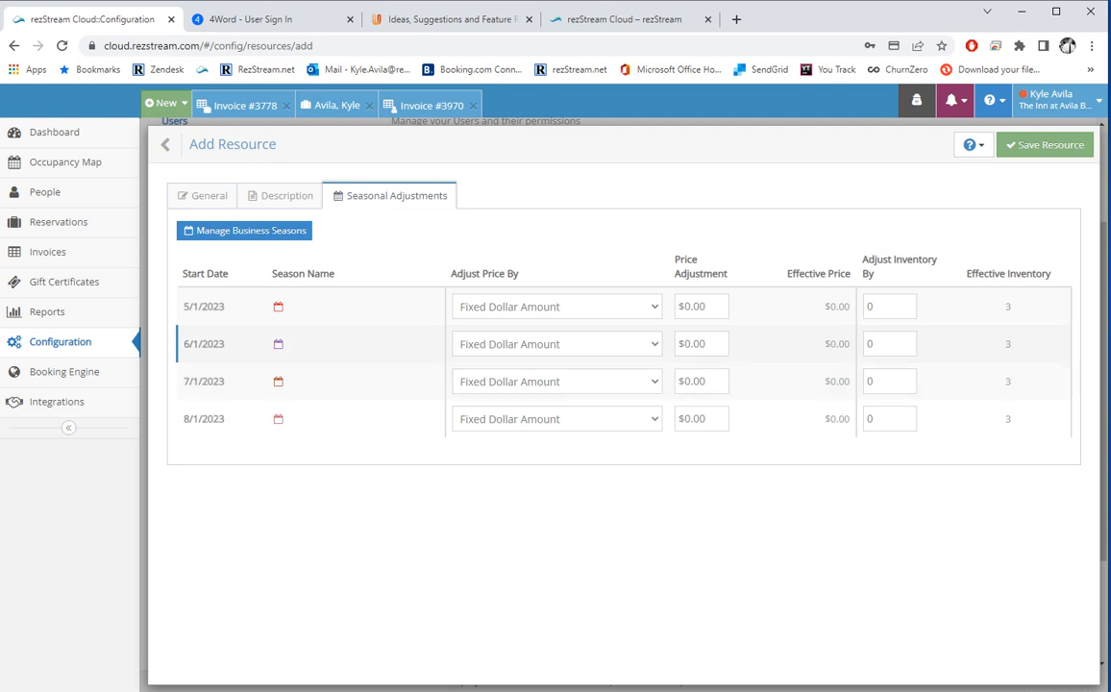
{"action": "left_click", "coordinate": [192, 195]}
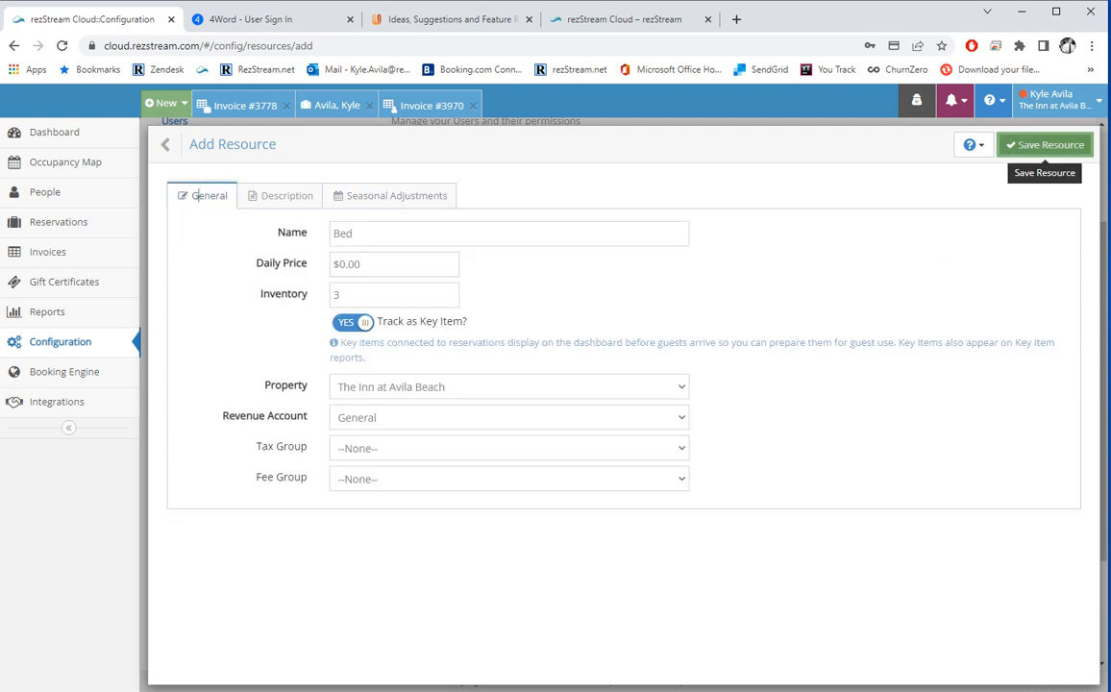
{"action": "left_click", "coordinate": [1045, 145]}
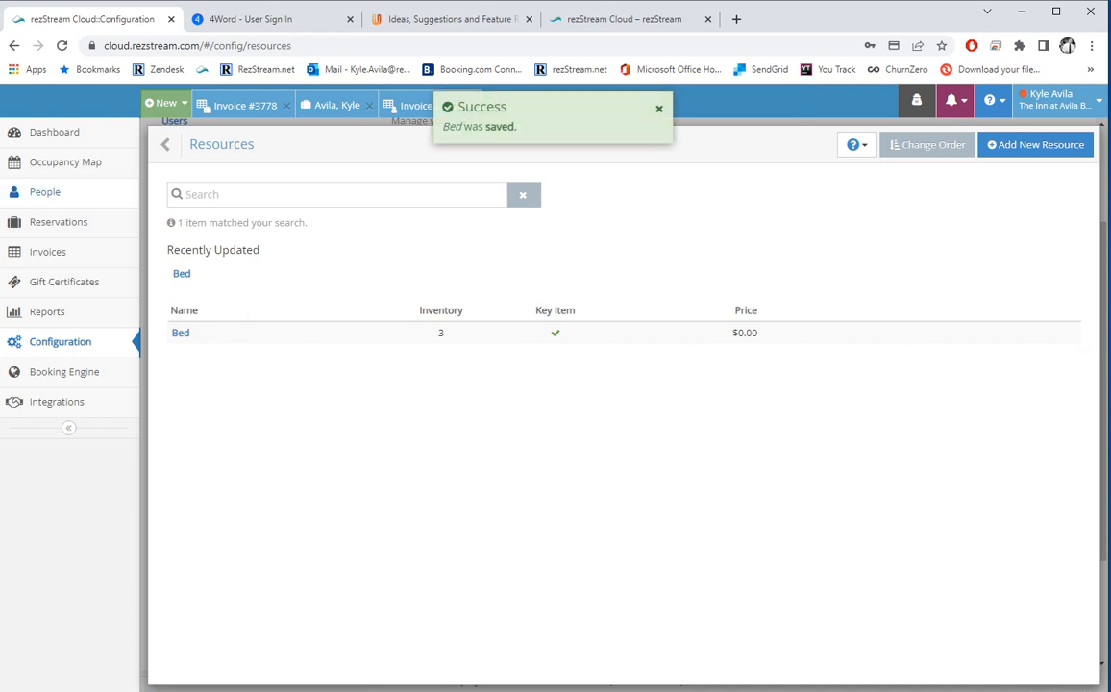
Open the Avila Suite reservation from the occupancy map.
{"action": "left_click", "coordinate": [65, 162]}
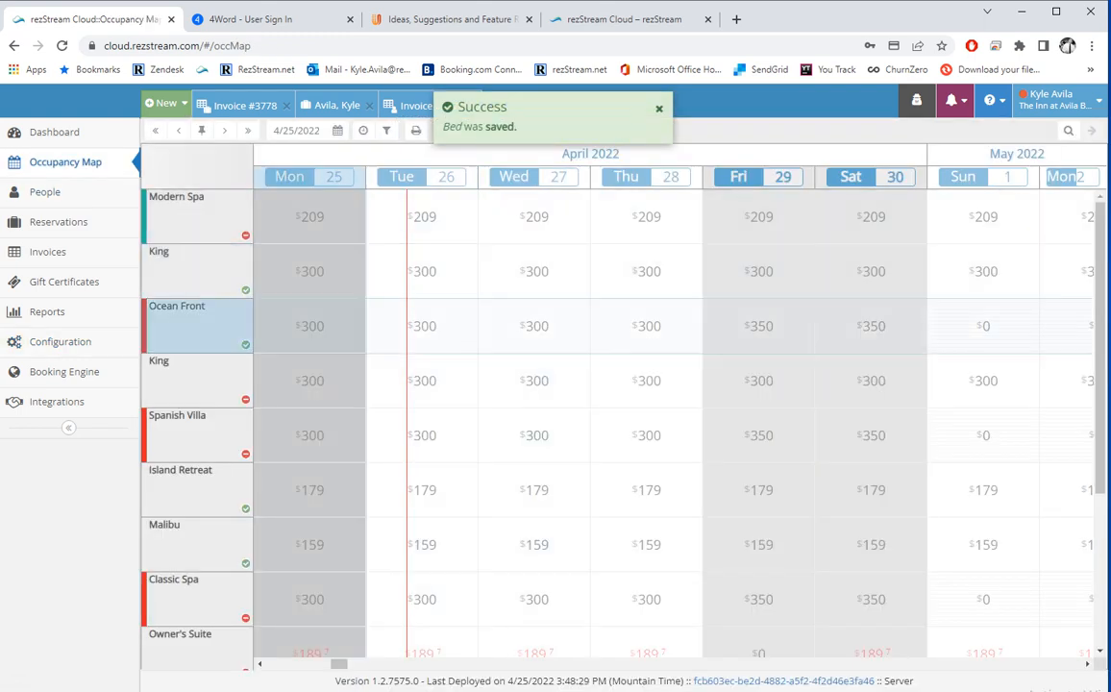
{"action": "scroll", "coordinate": [615, 317], "scroll_direction": "down", "scroll_amount": 3}
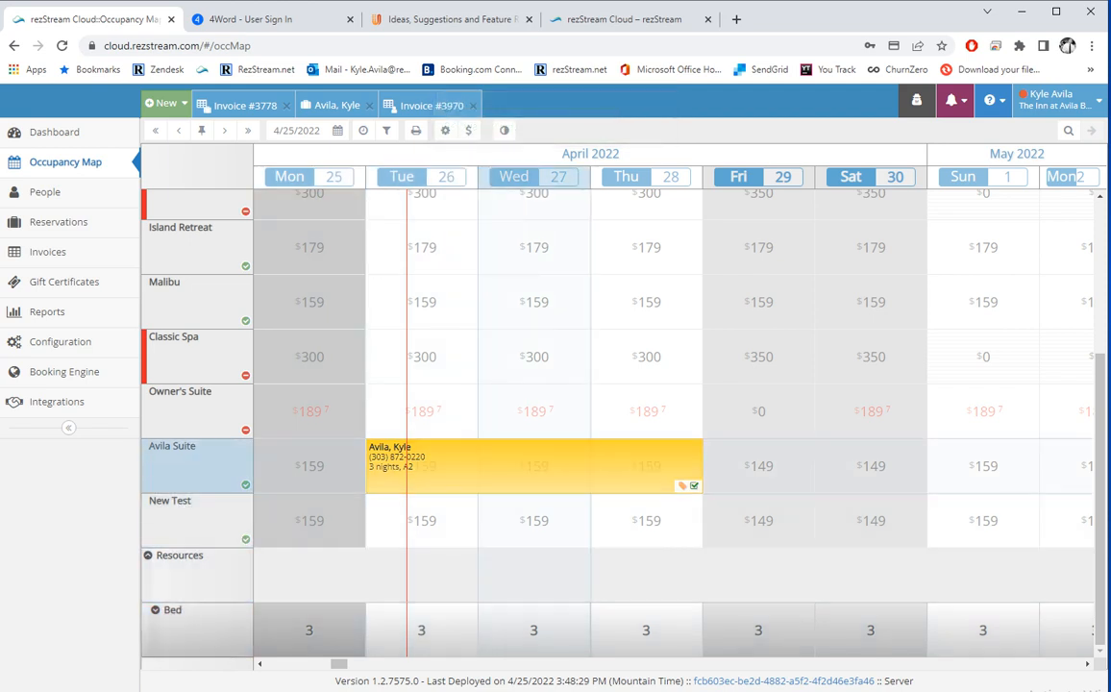
{"action": "left_click", "coordinate": [535, 466]}
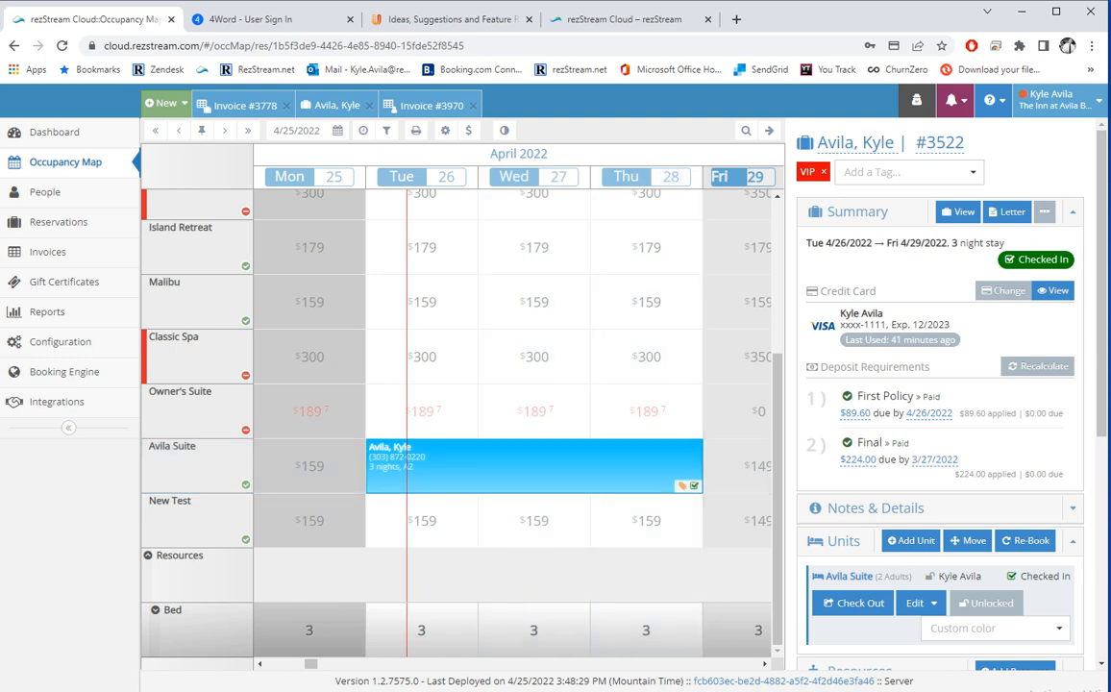
{"action": "scroll", "coordinate": [910, 390], "scroll_direction": "down", "scroll_amount": 2}
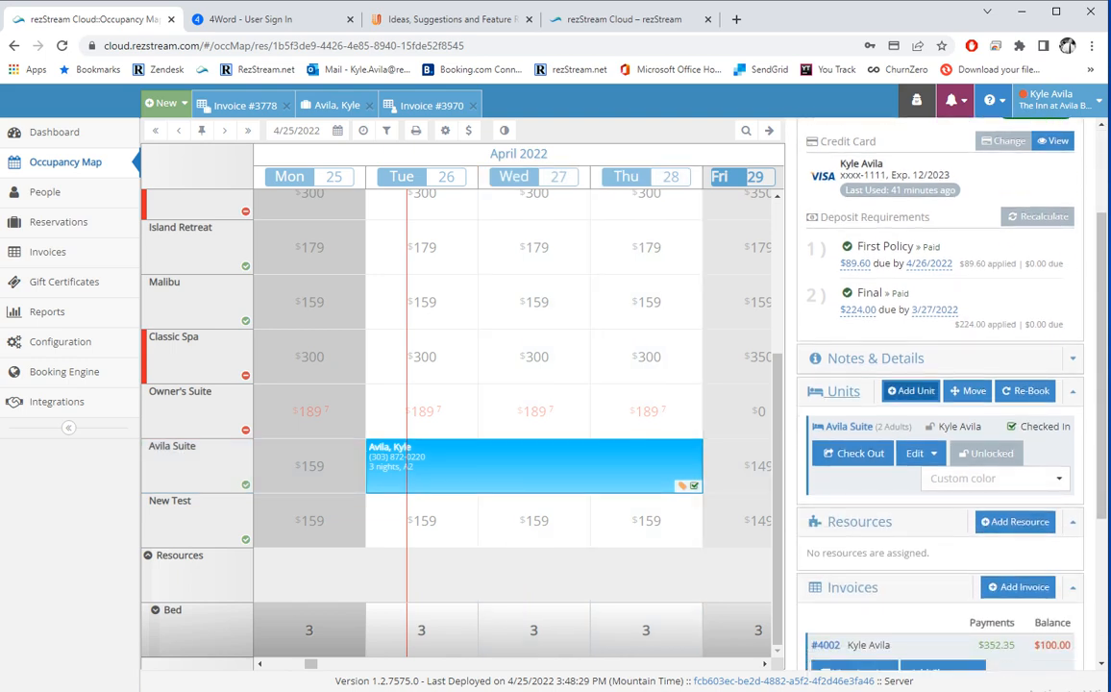
Add a Bed resource to the reservation for Apr 26–28.
{"action": "left_click", "coordinate": [1017, 521]}
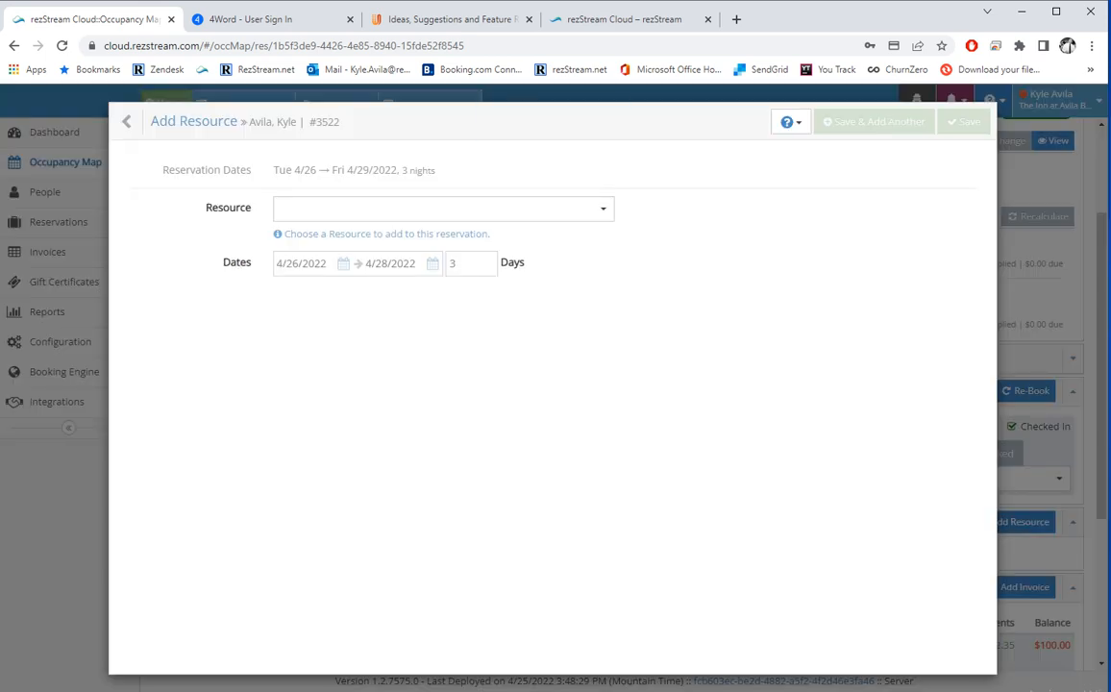
{"action": "left_click", "coordinate": [404, 208]}
{"action": "left_click", "coordinate": [399, 236]}
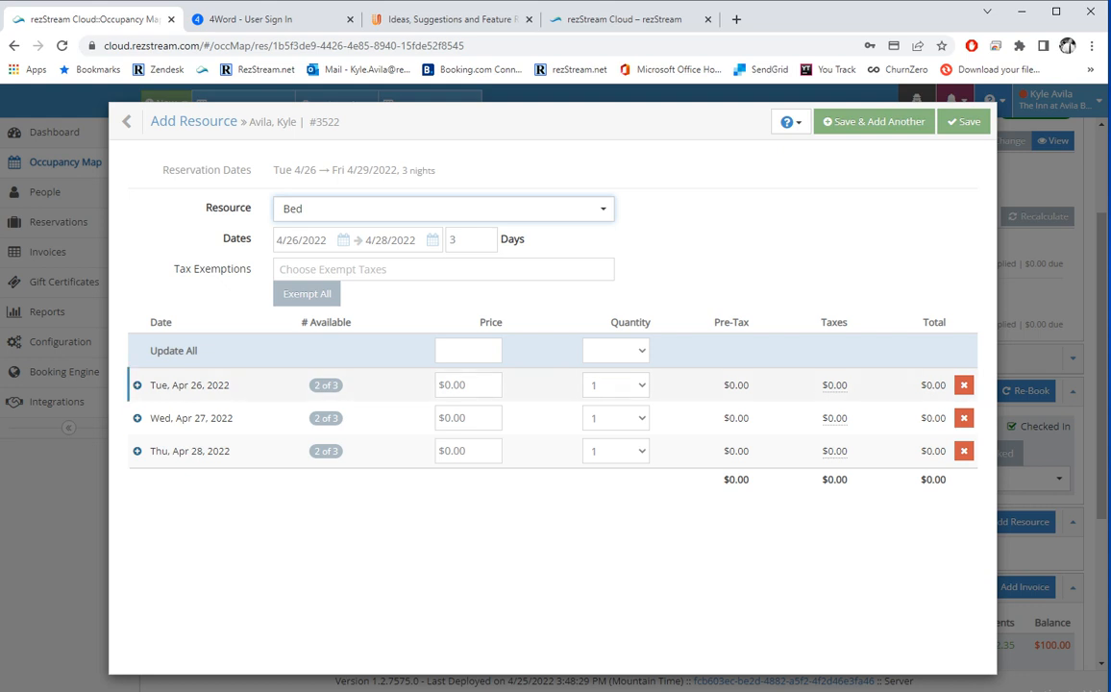
{"action": "left_click", "coordinate": [963, 121]}
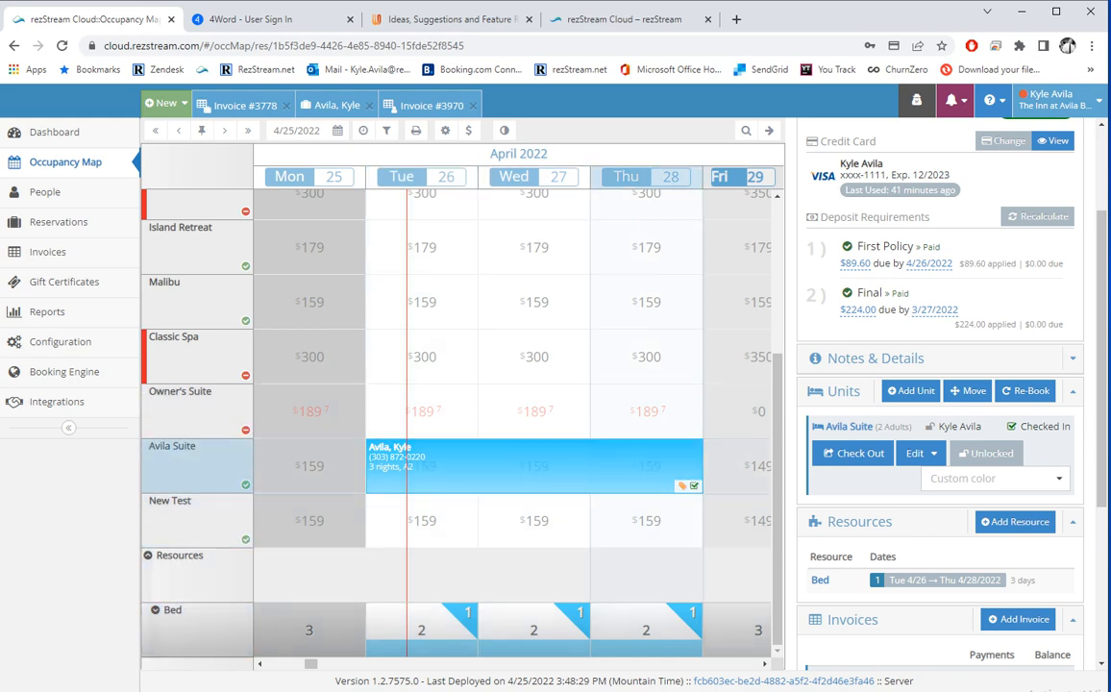
Close the invoice and go to the Configuration settings list.
{"action": "scroll", "coordinate": [940, 385], "scroll_direction": "down", "scroll_amount": 3}
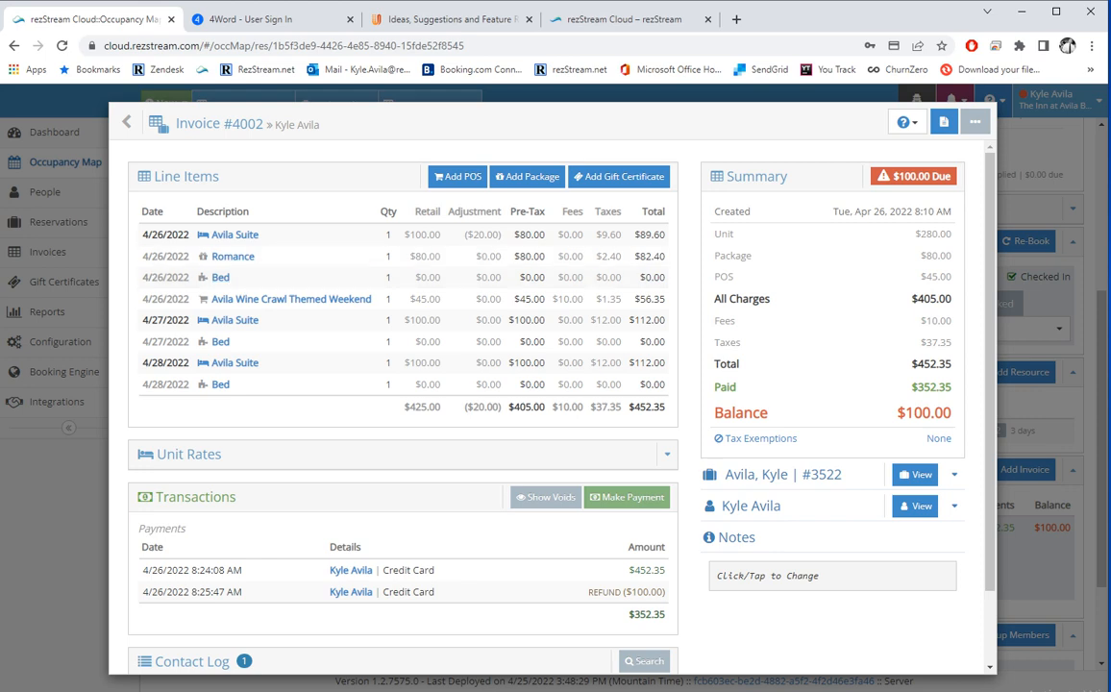
{"action": "left_click", "coordinate": [217, 121]}
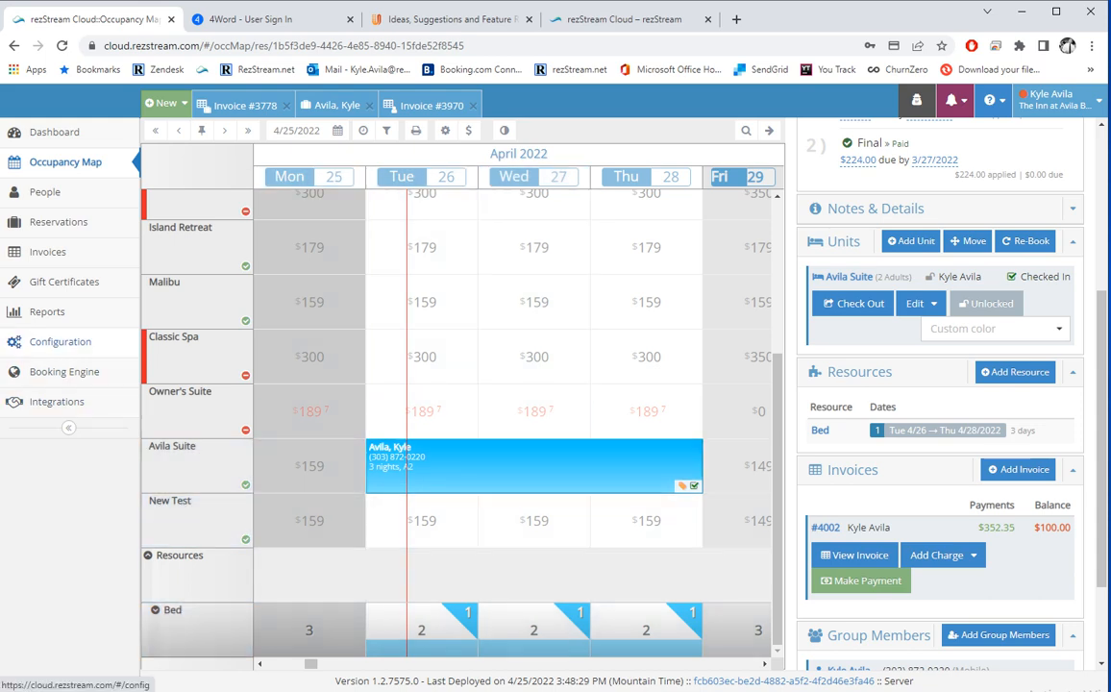
{"action": "left_click", "coordinate": [60, 341]}
{"action": "scroll", "coordinate": [384, 289], "scroll_direction": "down", "scroll_amount": 1}
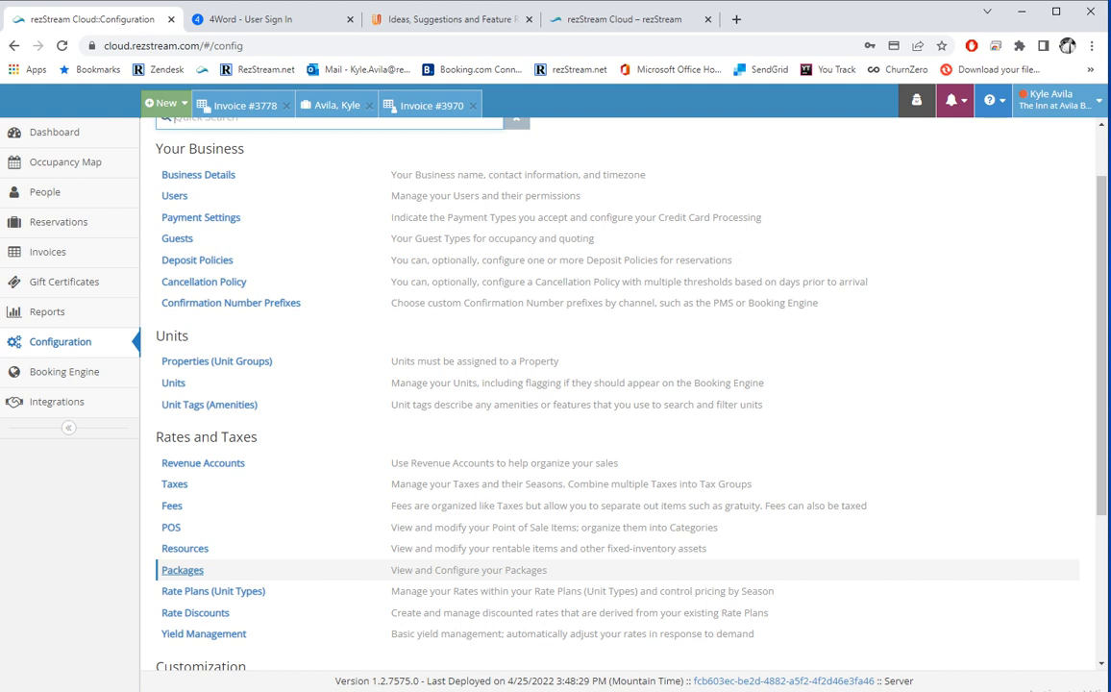
Start a package named New Package, available on the booking engine.
{"action": "left_click", "coordinate": [182, 570]}
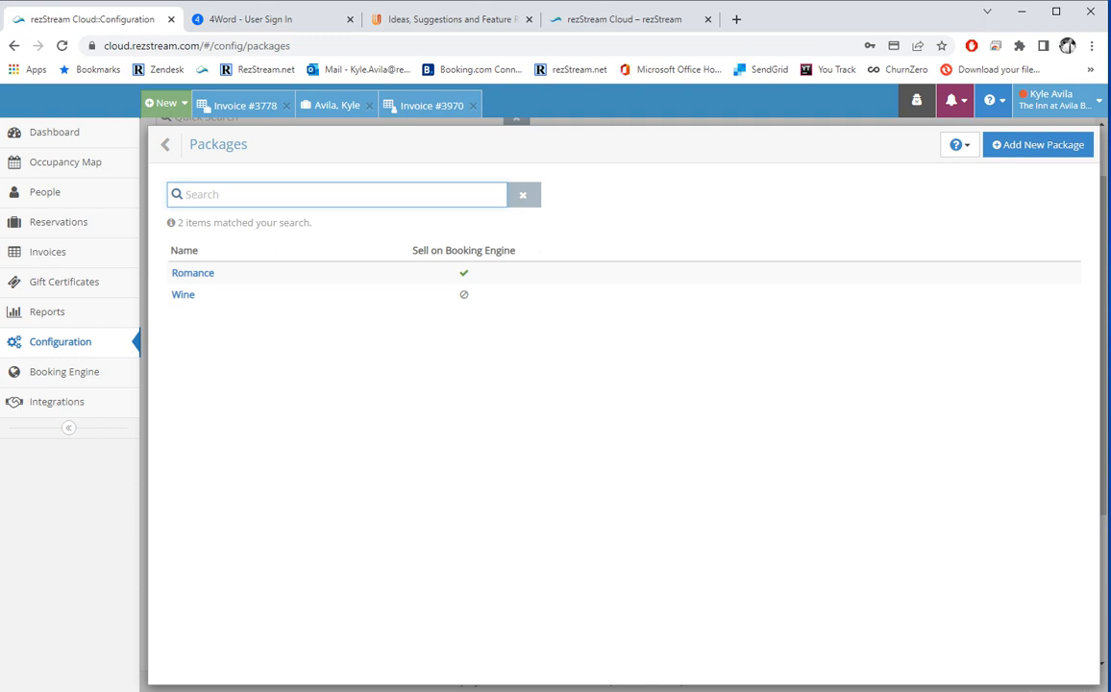
{"action": "left_click", "coordinate": [1038, 145]}
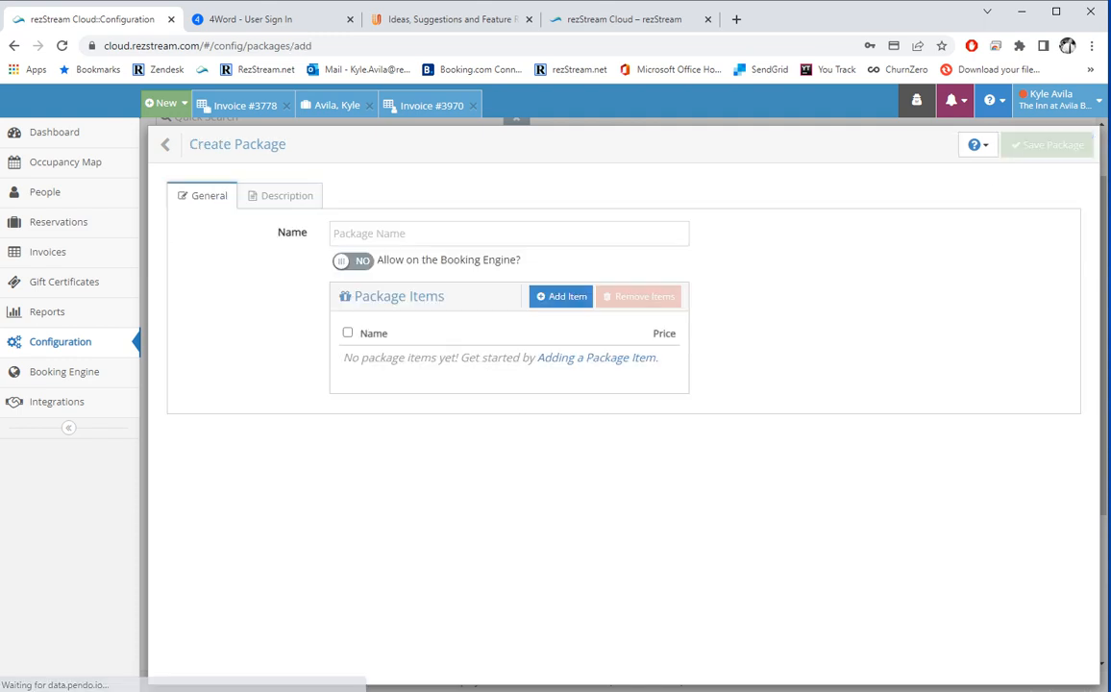
{"action": "type", "text": "New"}
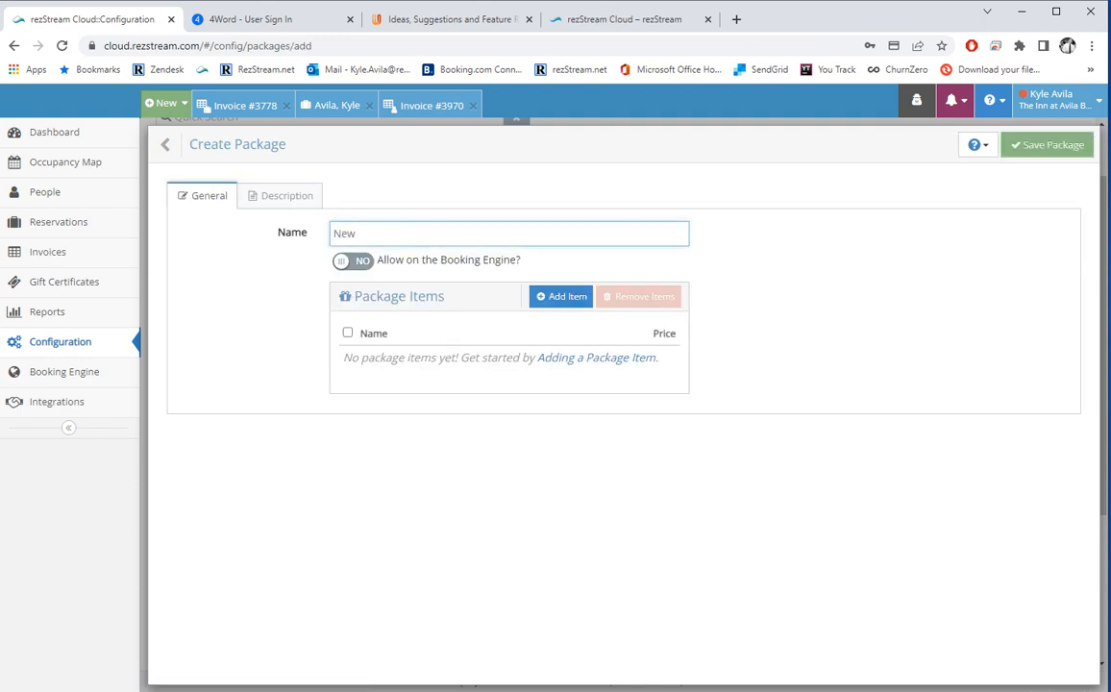
{"action": "type", "text": " Package"}
{"action": "left_click", "coordinate": [353, 261]}
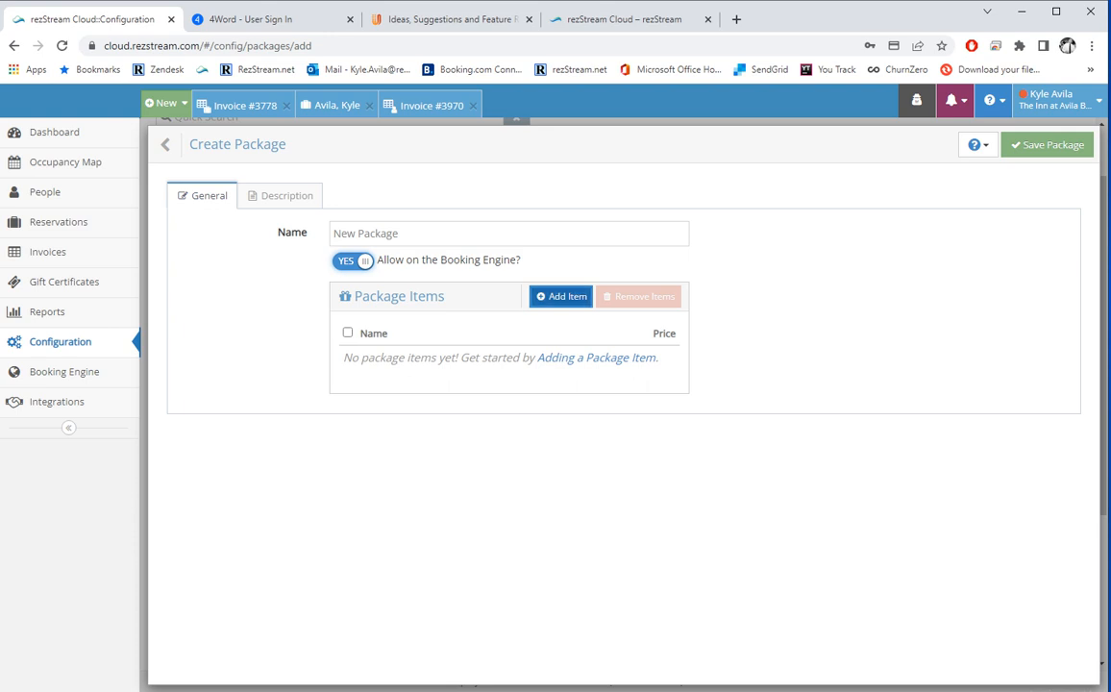
Add Avila Wine Crawl Themed Weekend to the package, charged once without per-guest charging.
{"action": "left_click", "coordinate": [560, 296]}
{"action": "left_click", "coordinate": [567, 171]}
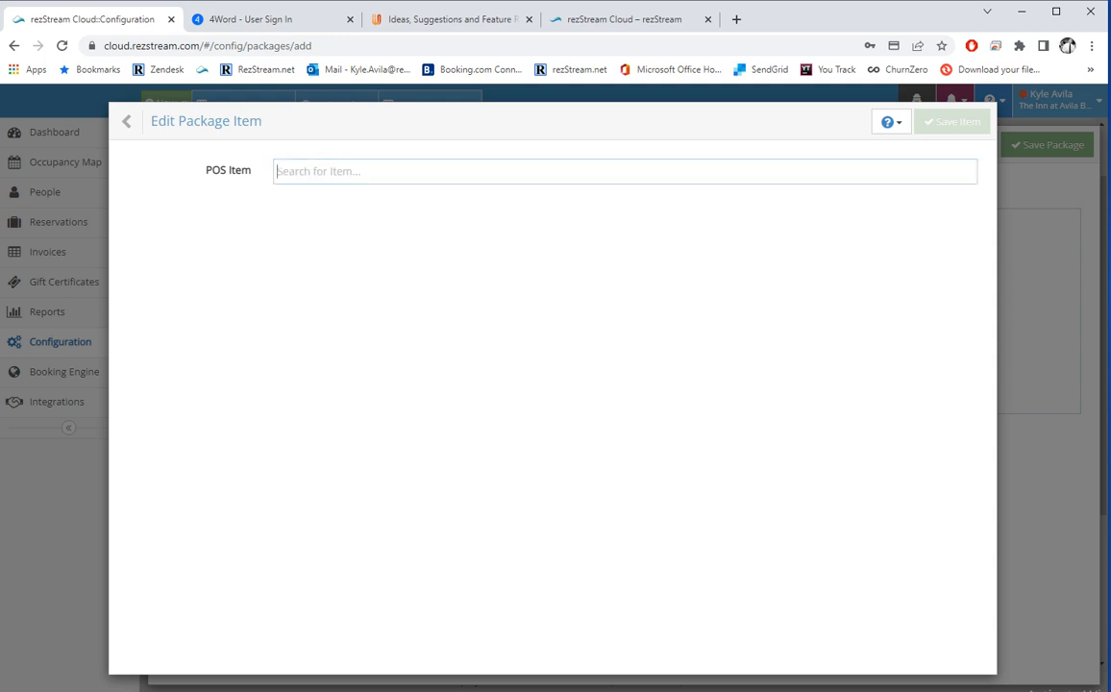
{"action": "key", "text": "Return"}
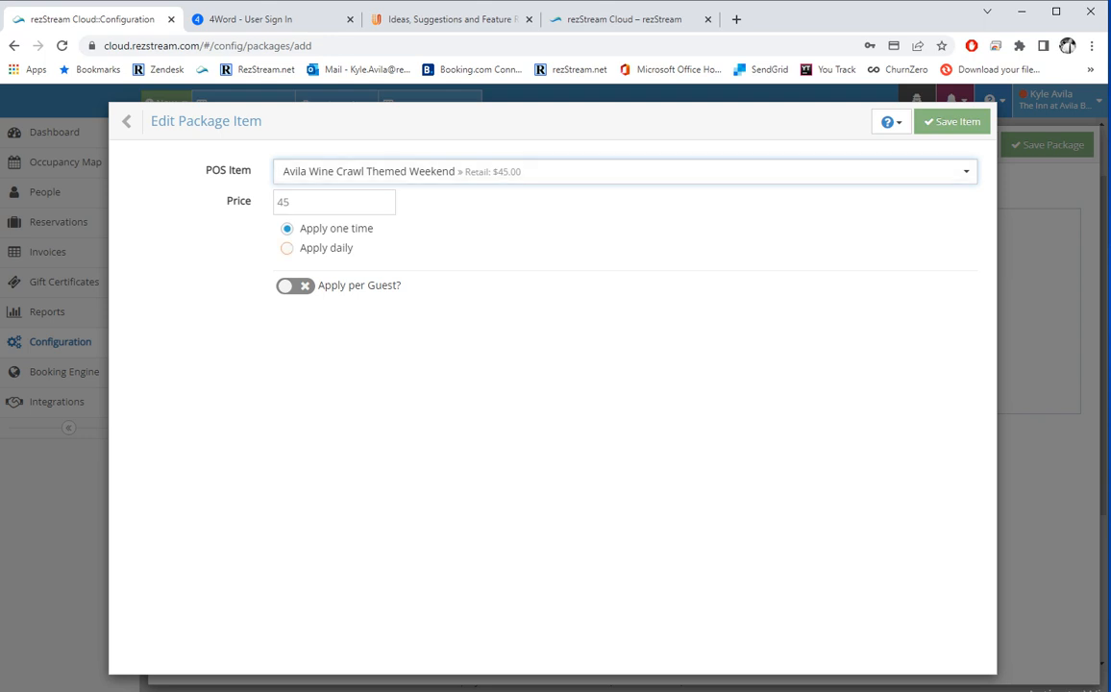
{"action": "left_click", "coordinate": [287, 248]}
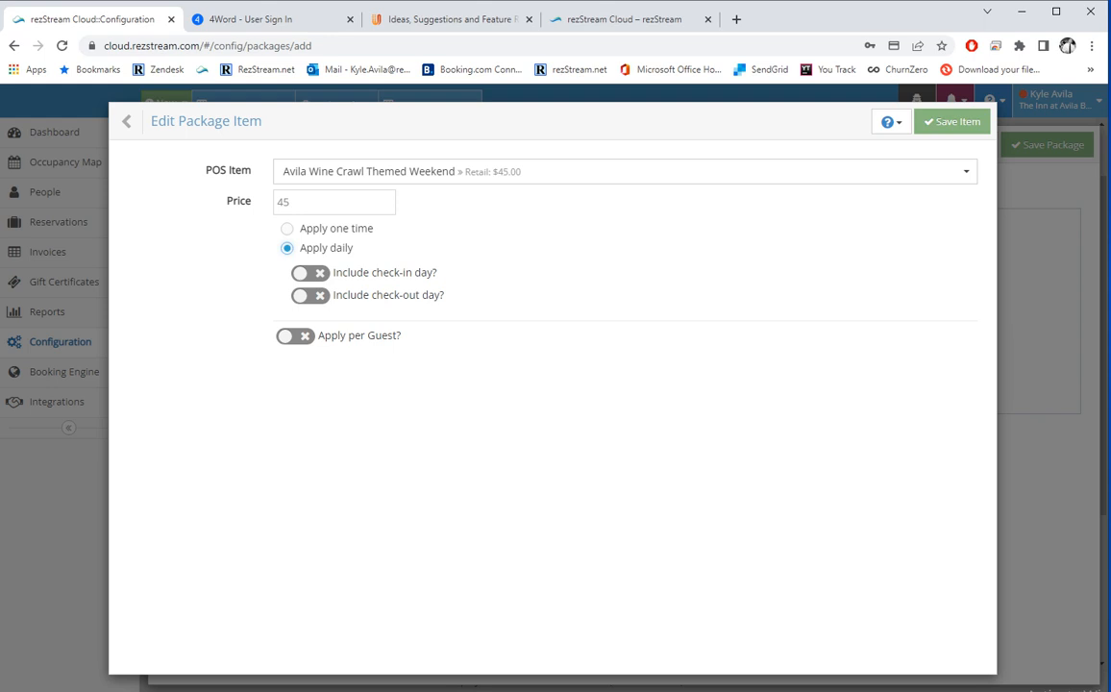
{"action": "left_click", "coordinate": [295, 335]}
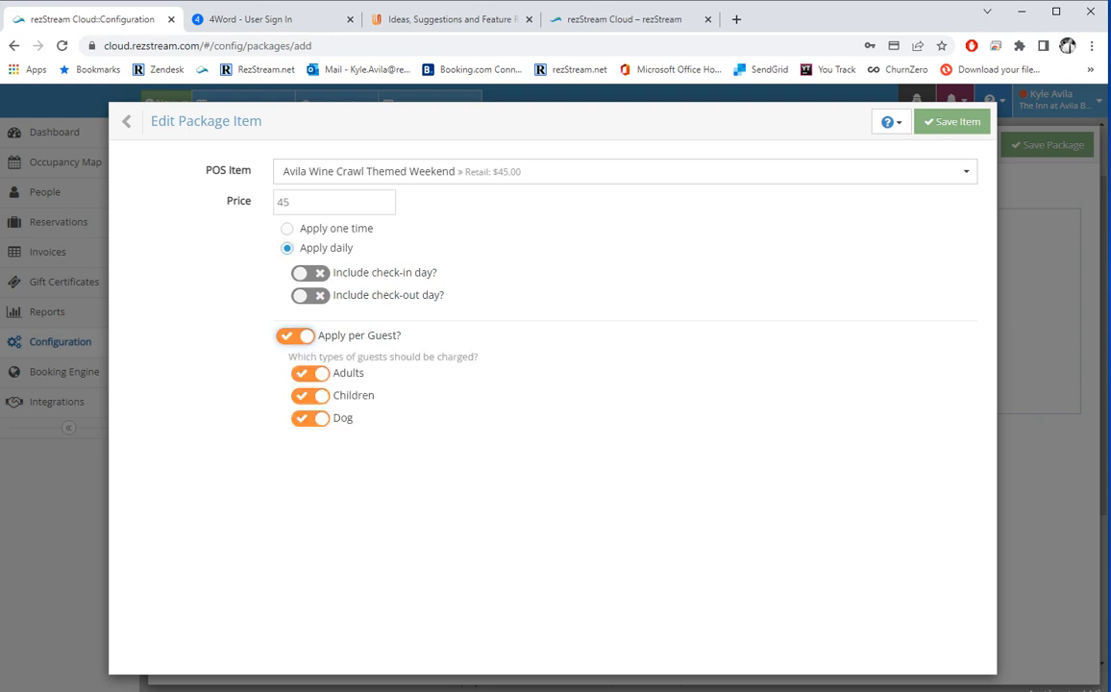
{"action": "left_click", "coordinate": [310, 374]}
{"action": "left_click", "coordinate": [311, 396]}
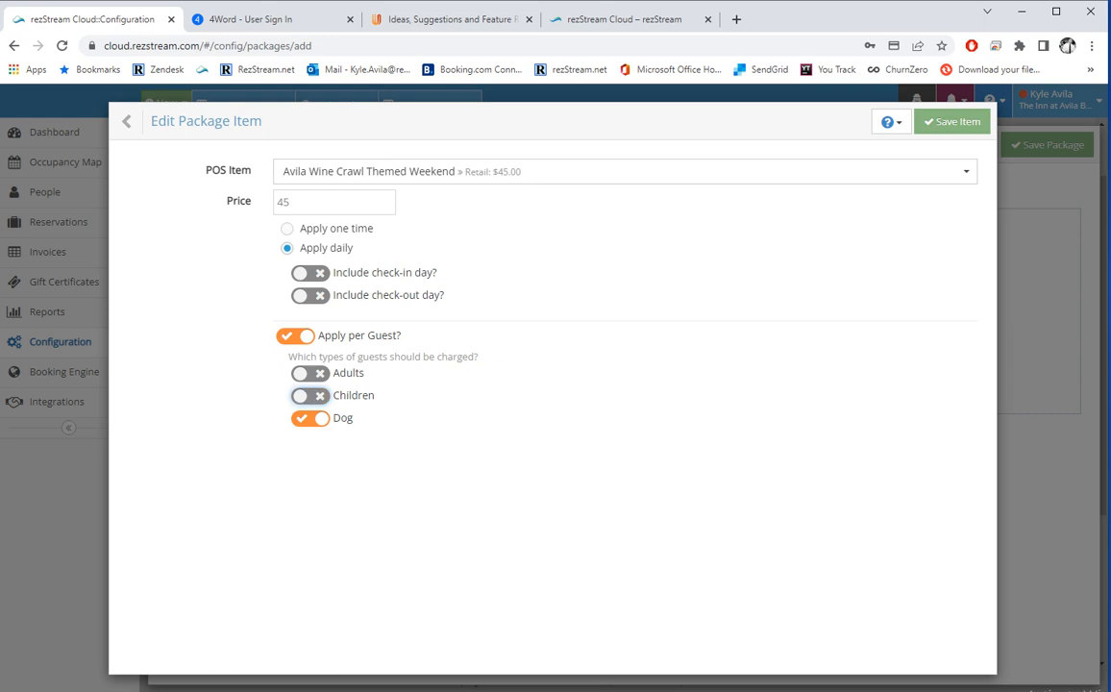
{"action": "left_click", "coordinate": [295, 335]}
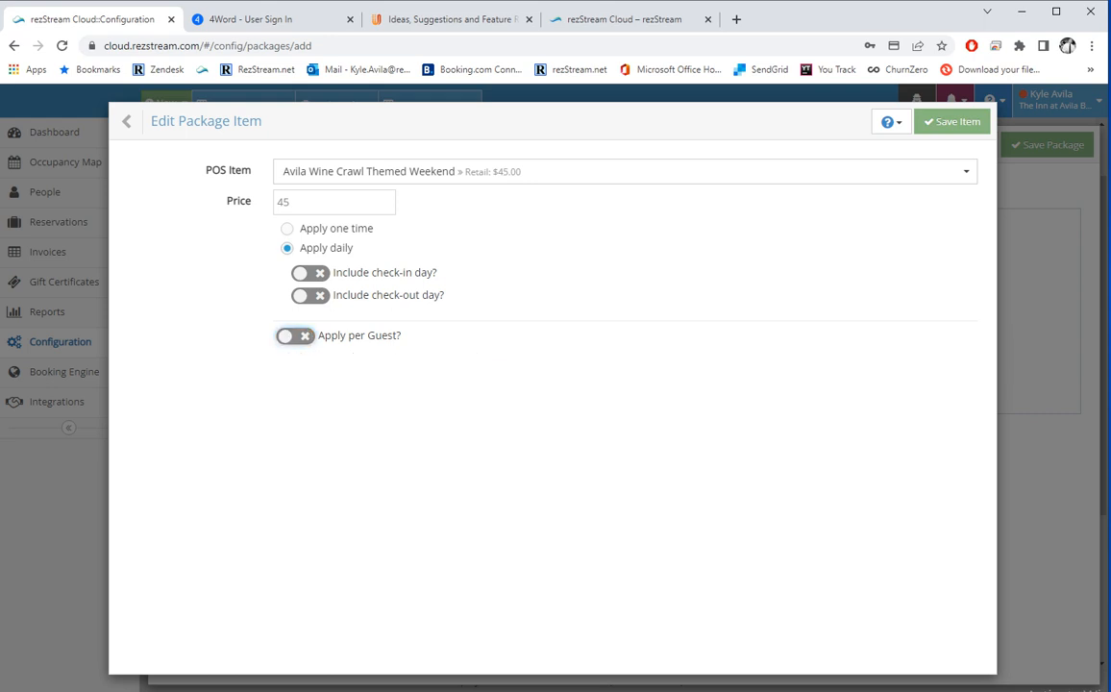
{"action": "left_click", "coordinate": [287, 228]}
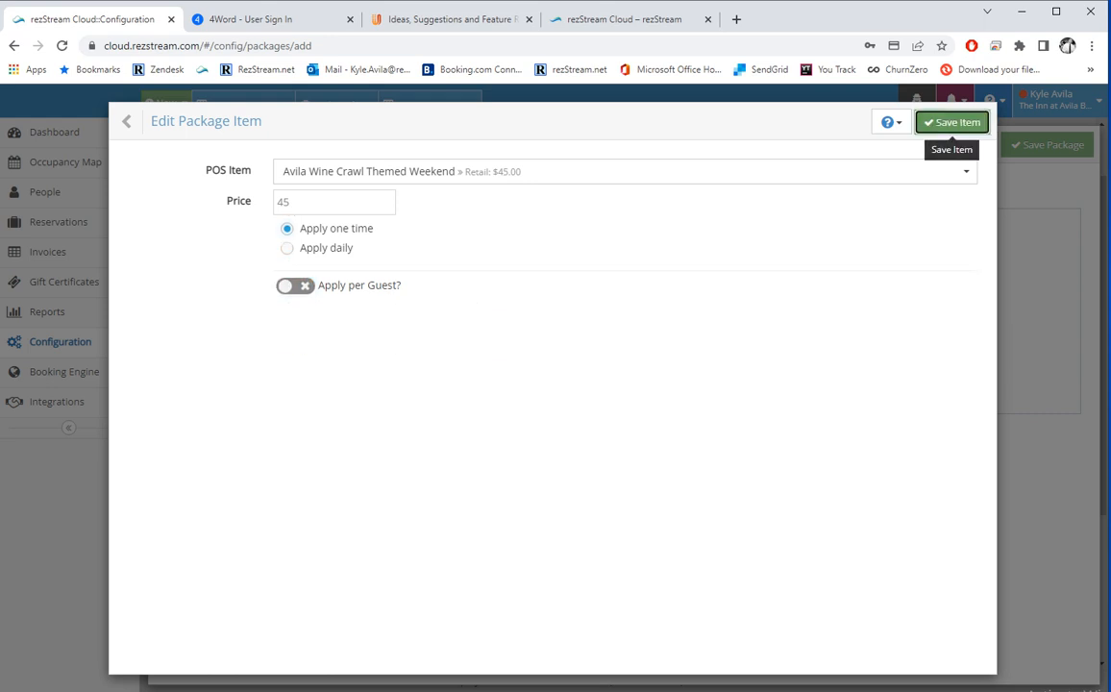
{"action": "left_click", "coordinate": [951, 122]}
Add Breakfast Basket, plus New Item charged daily including the check-out day.
{"action": "left_click", "coordinate": [560, 296]}
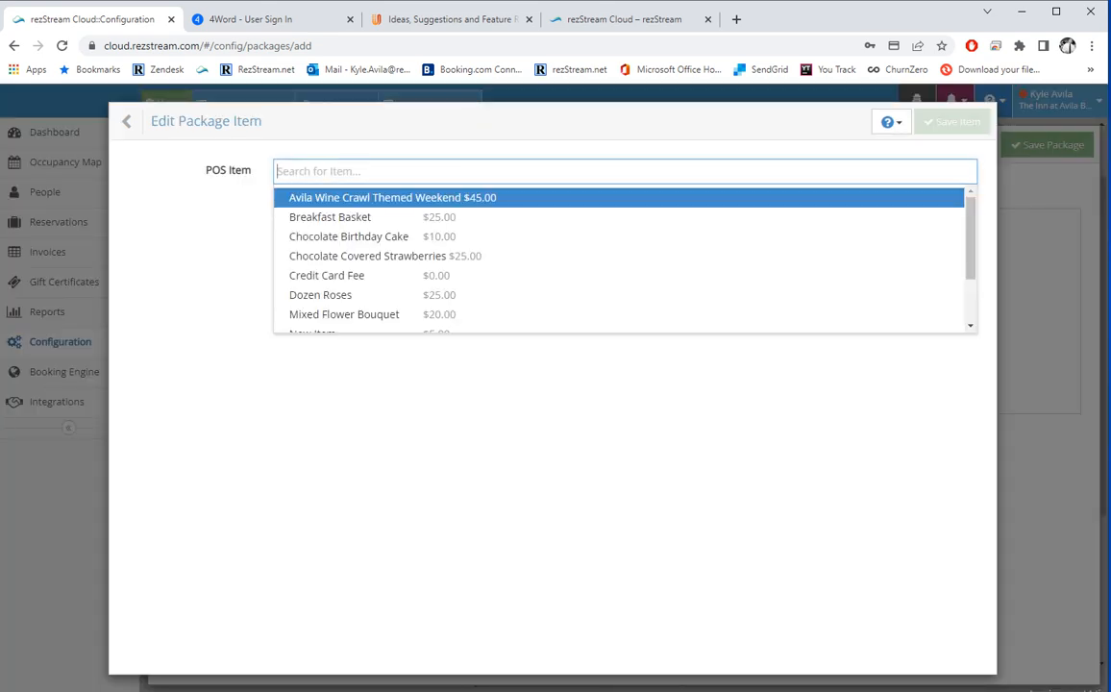
{"action": "left_click", "coordinate": [329, 218]}
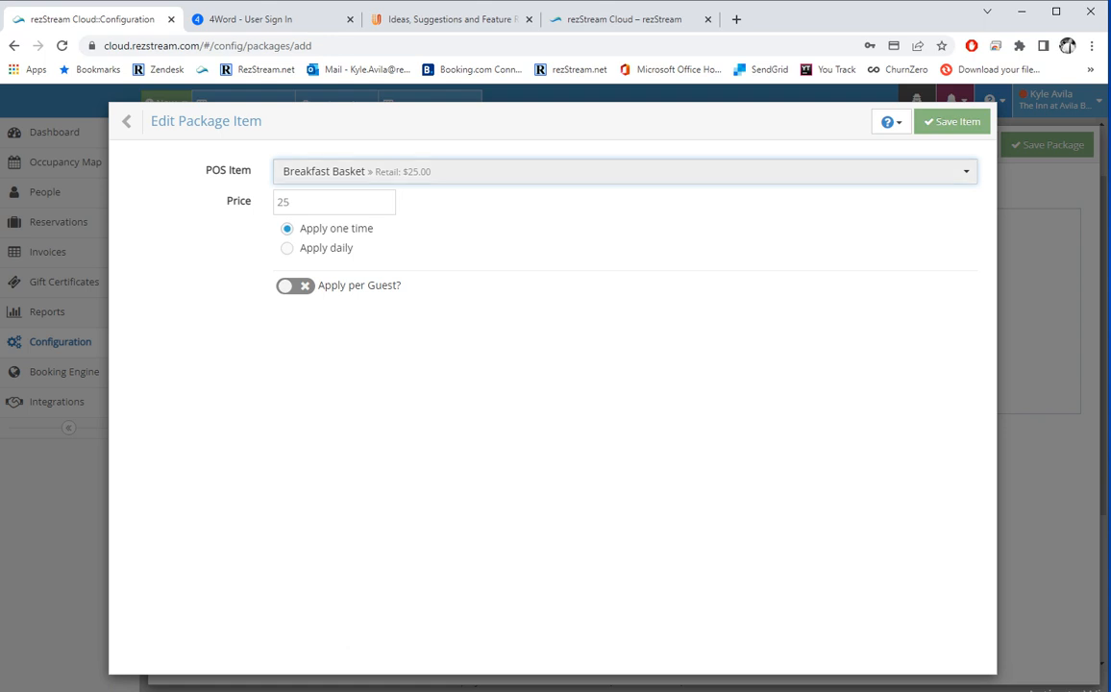
{"action": "left_click", "coordinate": [951, 122]}
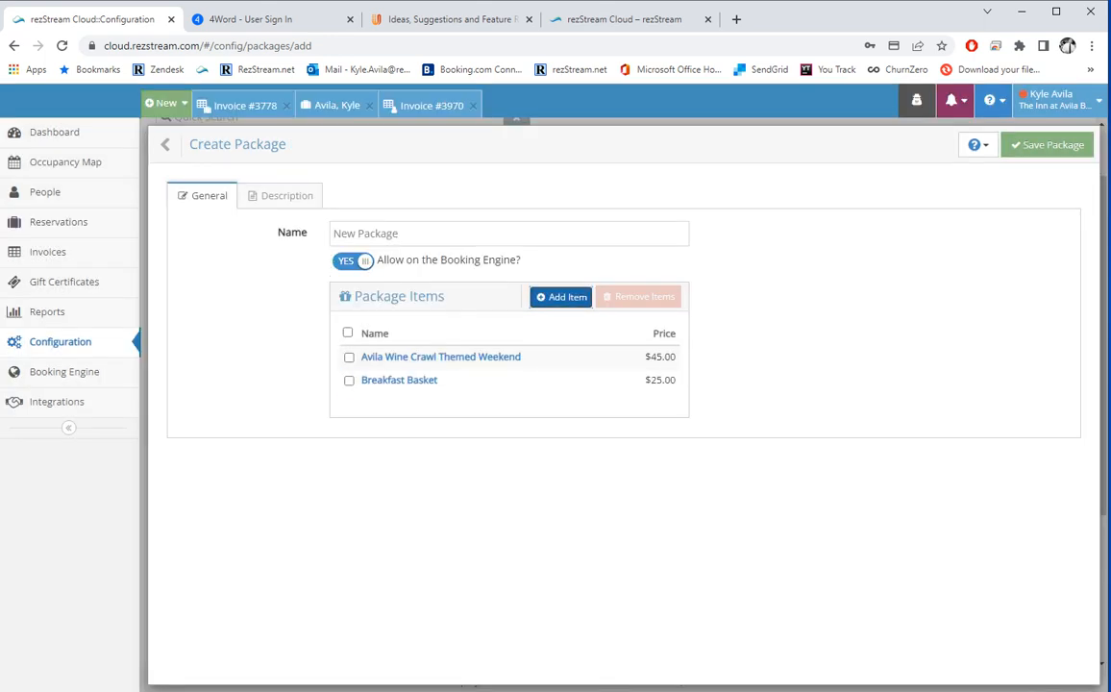
{"action": "left_click", "coordinate": [561, 296]}
{"action": "left_click", "coordinate": [557, 171]}
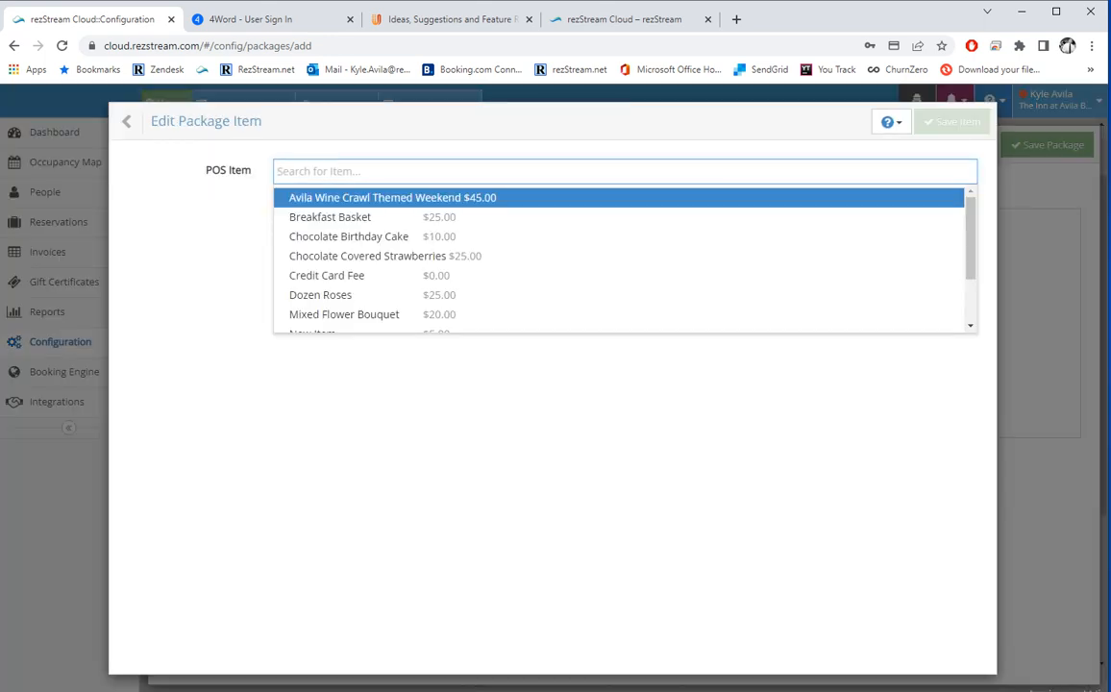
{"action": "type", "text": "new"}
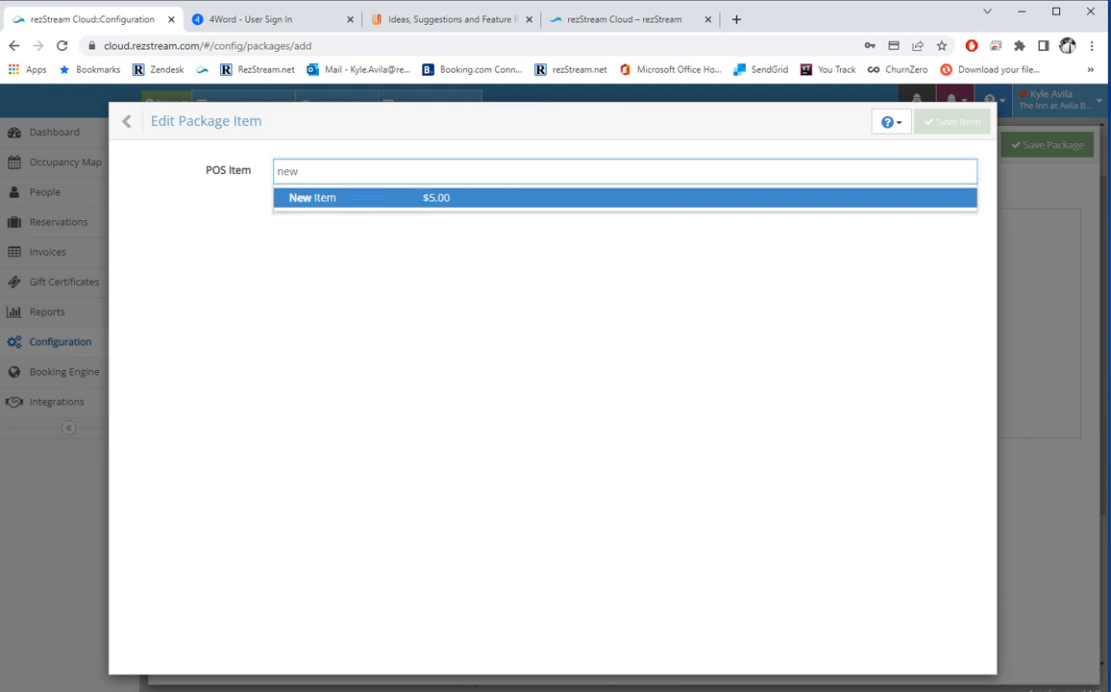
{"action": "key", "text": "Return"}
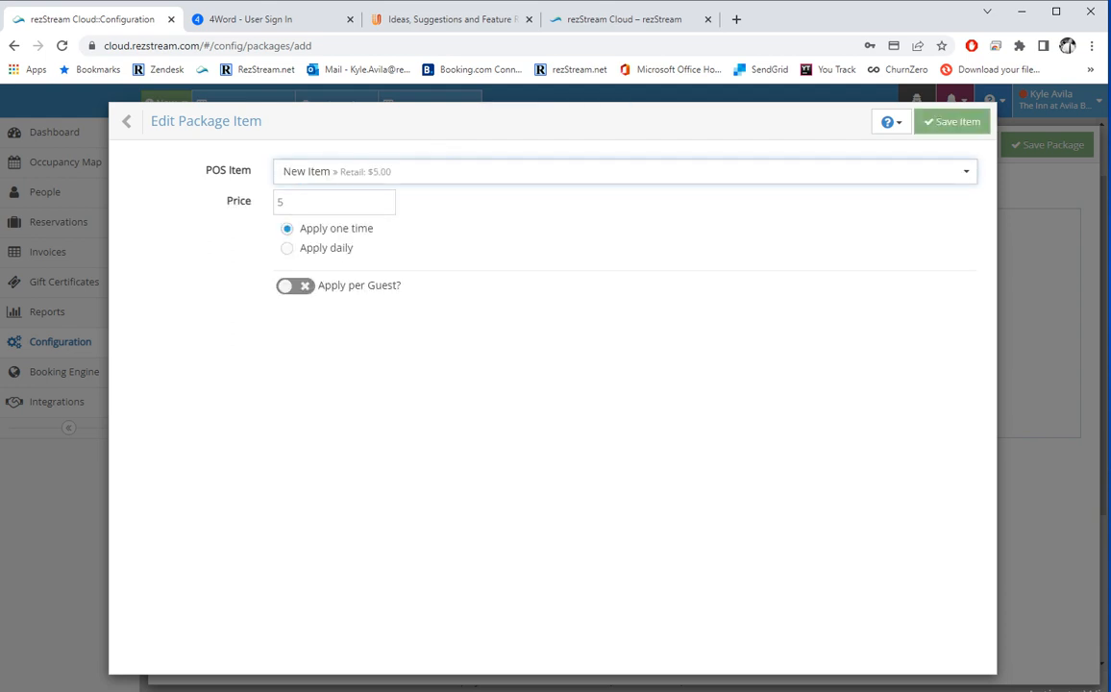
{"action": "left_click", "coordinate": [287, 248]}
{"action": "left_click", "coordinate": [310, 296]}
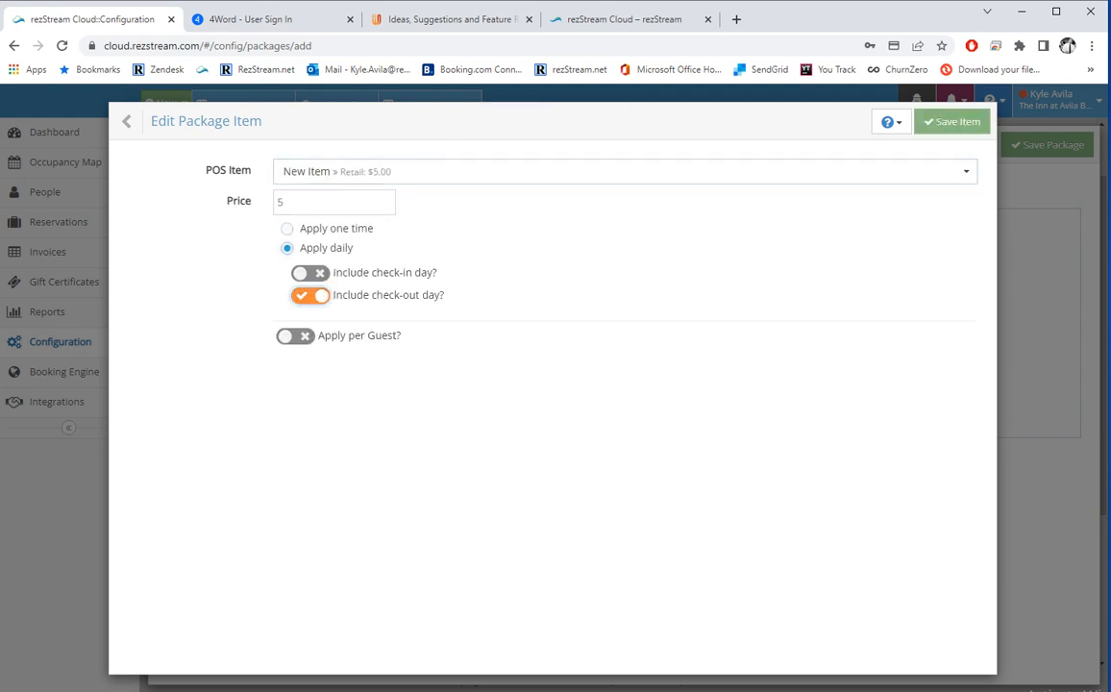
{"action": "left_click", "coordinate": [951, 121]}
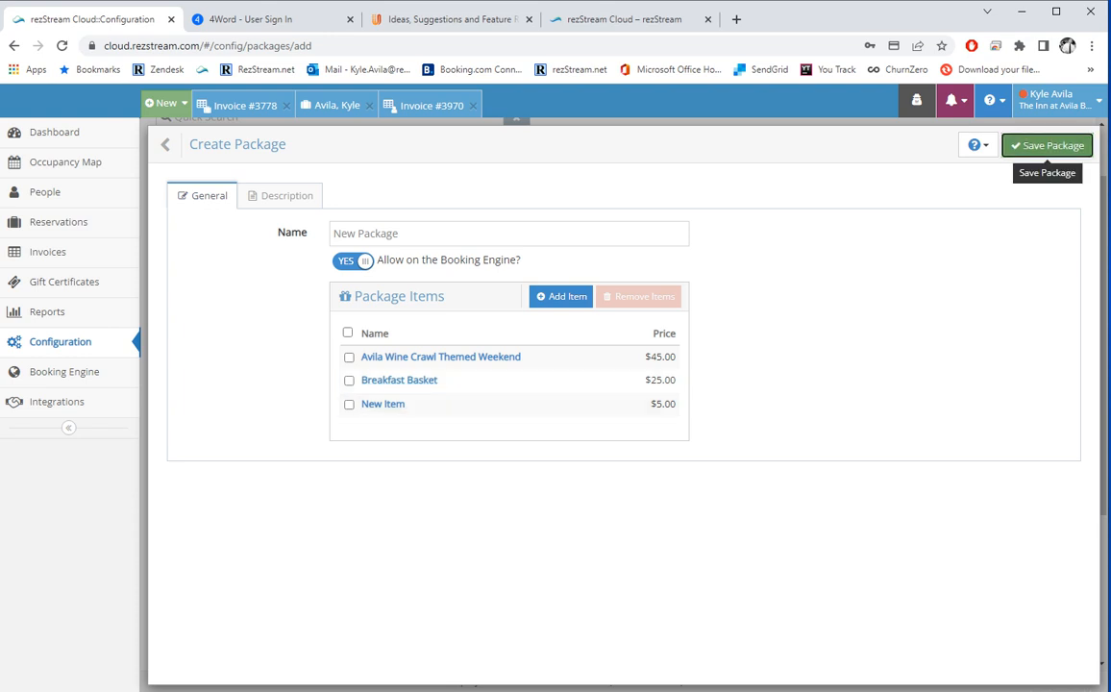
Save New Package and open the Romance package's Mixed Flower Bouquet item.
{"action": "left_click", "coordinate": [1049, 146]}
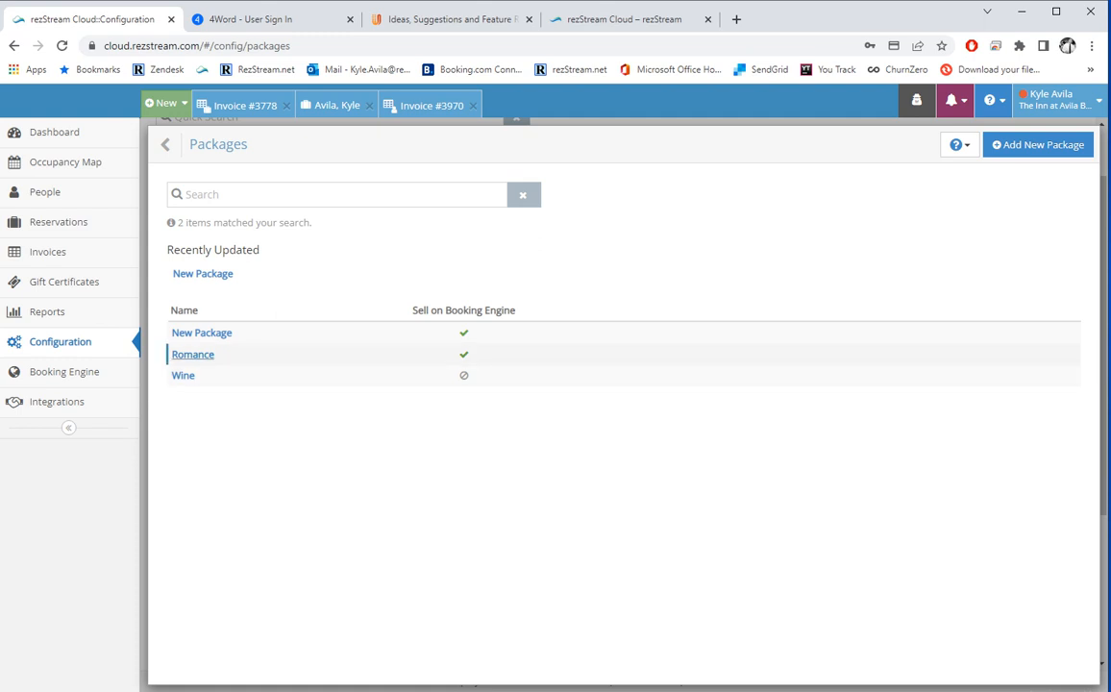
{"action": "left_click", "coordinate": [192, 355]}
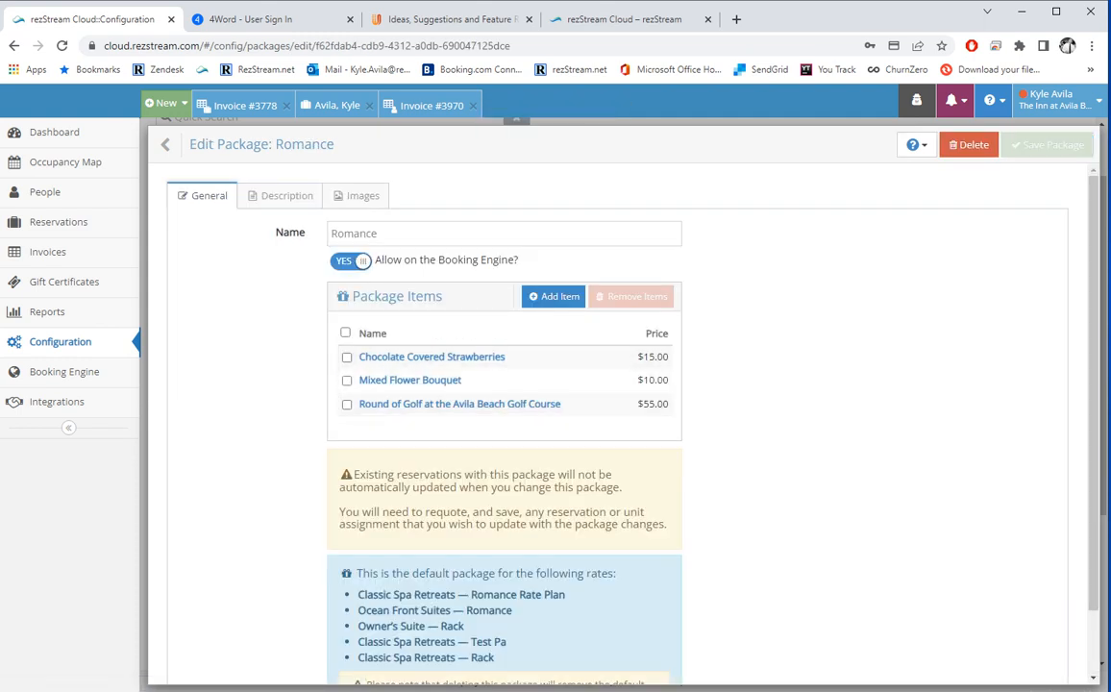
{"action": "left_click", "coordinate": [409, 380]}
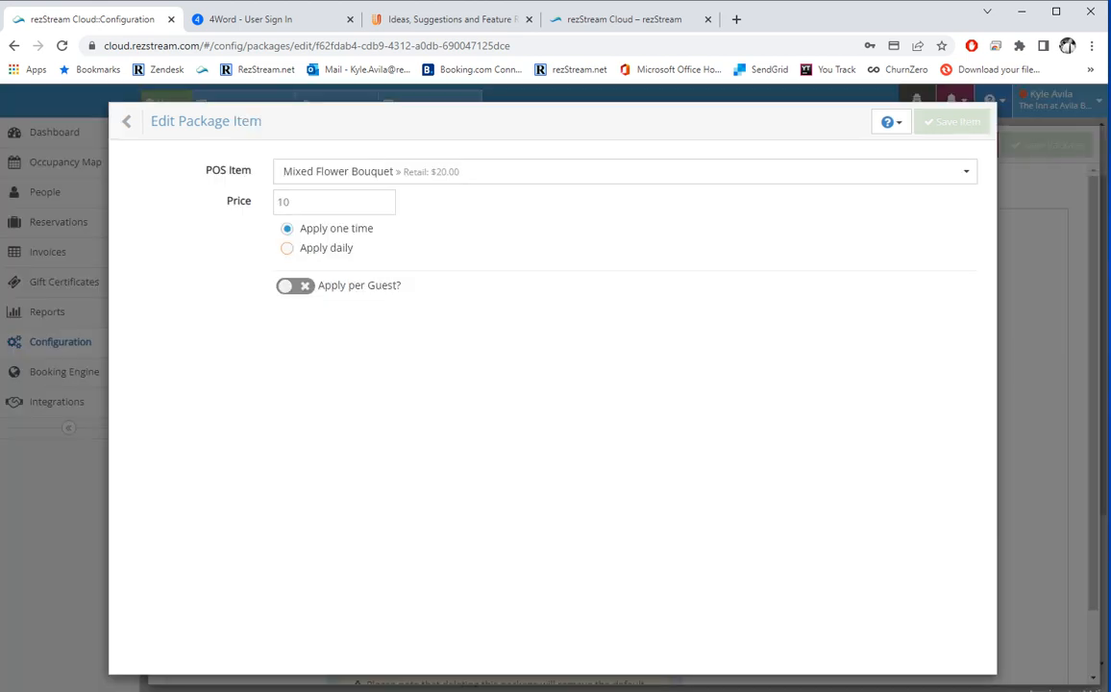
Leave the bouquet's per-guest charging off and return to the Configuration overview.
{"action": "left_click", "coordinate": [294, 286]}
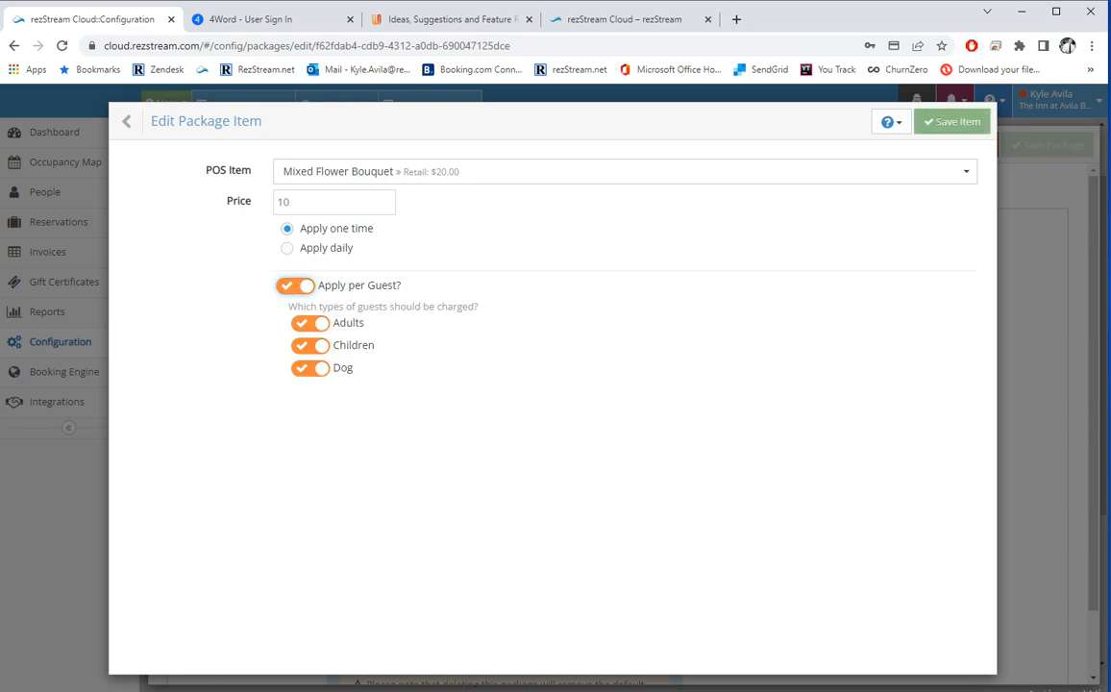
{"action": "left_click", "coordinate": [294, 286]}
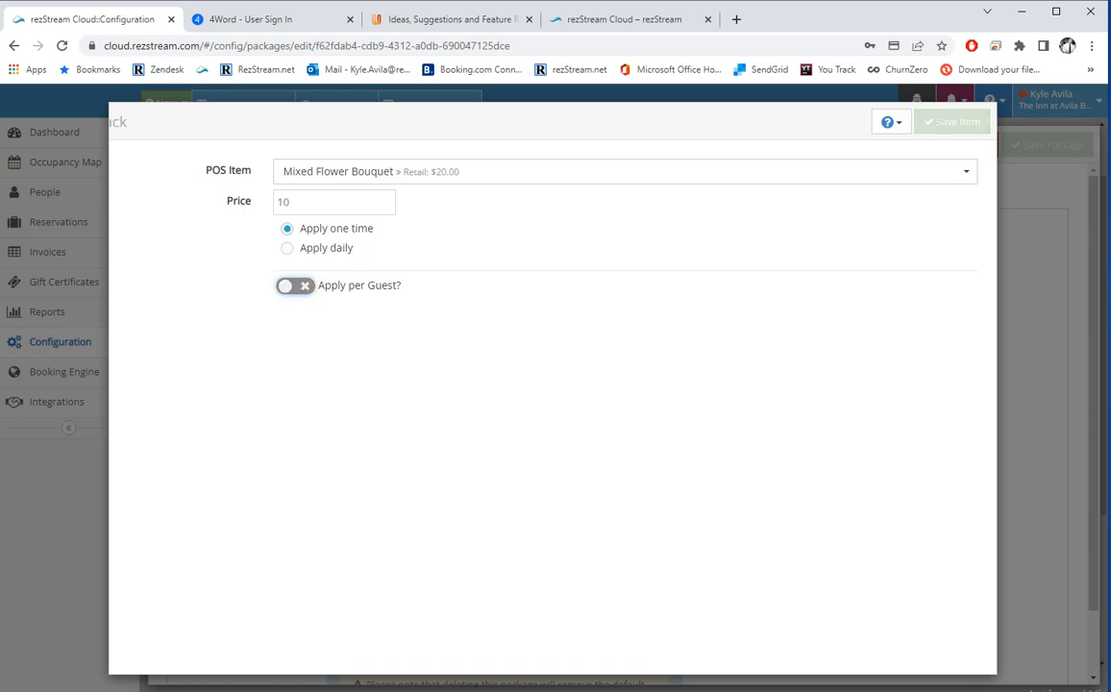
{"action": "left_click", "coordinate": [126, 122]}
{"action": "left_click", "coordinate": [168, 145]}
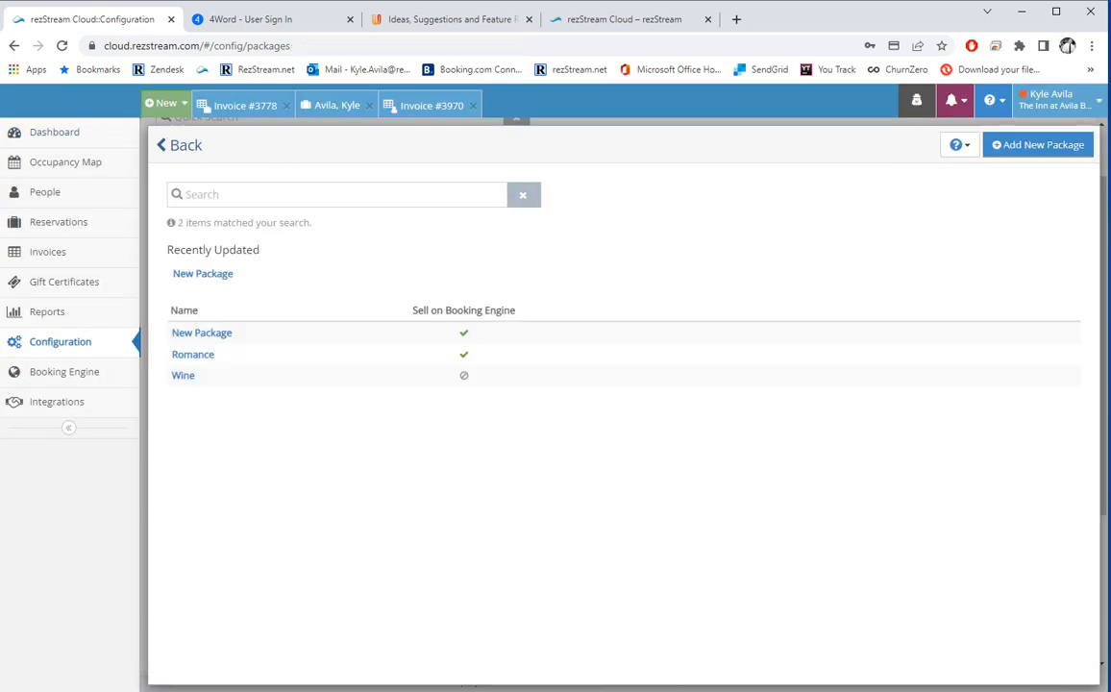
{"action": "left_click", "coordinate": [183, 145]}
{"action": "scroll", "coordinate": [615, 384], "scroll_direction": "down", "scroll_amount": 2}
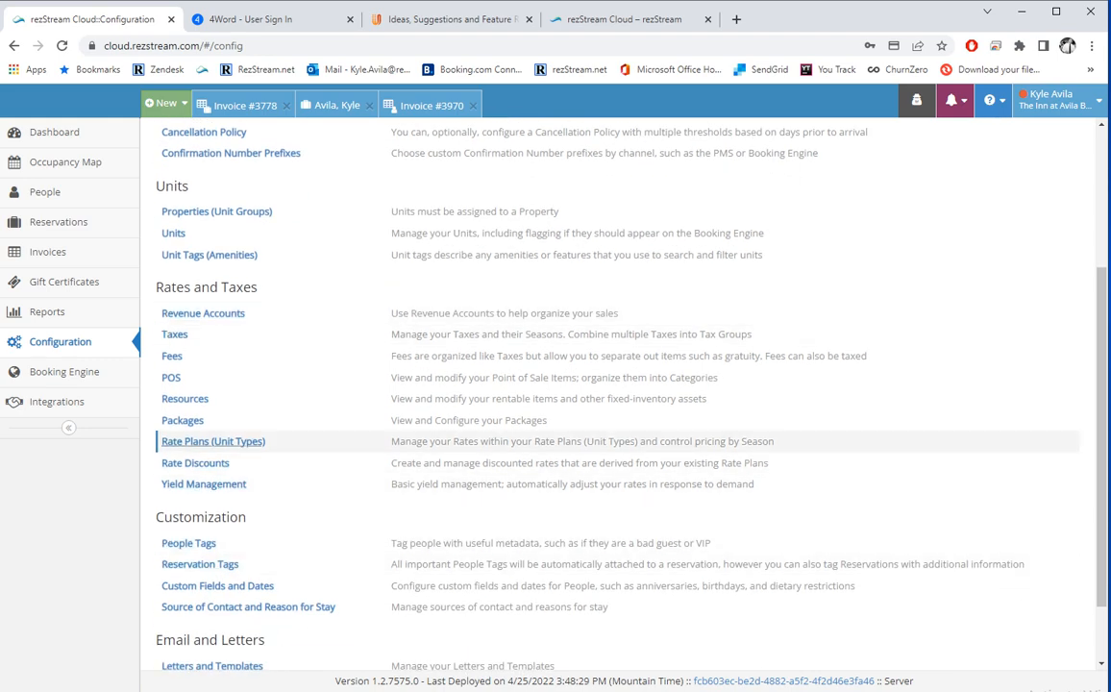
Edit the CLASSIC SPA RETREATS Rack rate's 3/8/2022 season ($300 midweek, $350 weekends).
{"action": "left_click", "coordinate": [213, 441]}
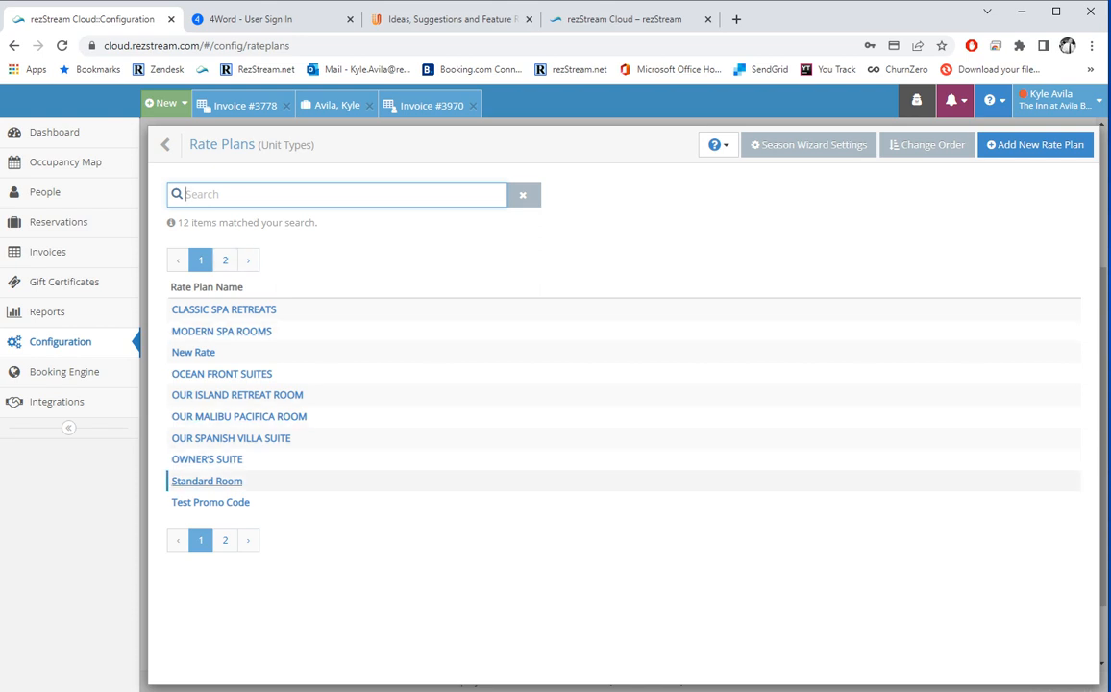
{"action": "left_click", "coordinate": [223, 309]}
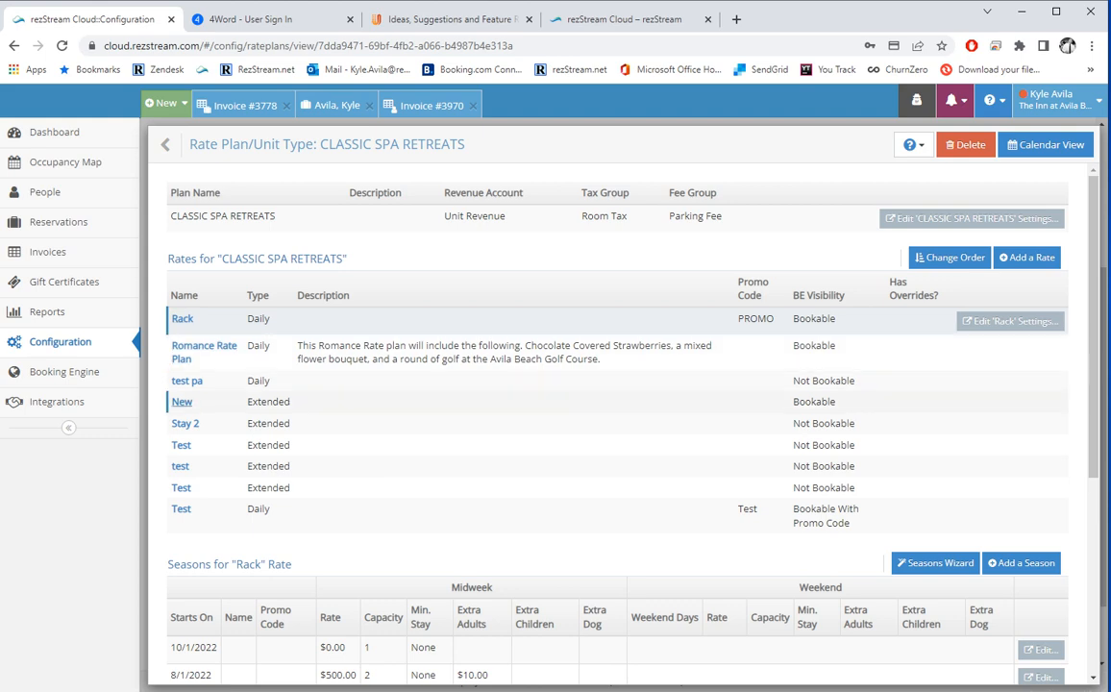
{"action": "scroll", "coordinate": [181, 402], "scroll_direction": "down", "scroll_amount": 2}
{"action": "scroll", "coordinate": [181, 433], "scroll_direction": "up", "scroll_amount": 1}
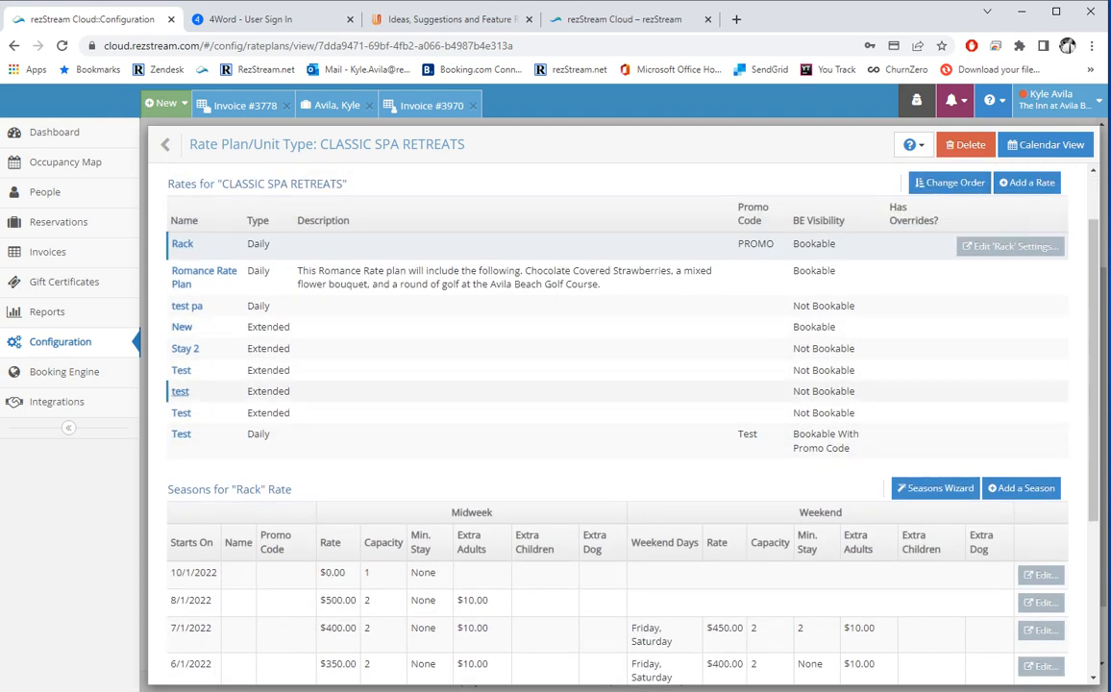
{"action": "left_click", "coordinate": [180, 434]}
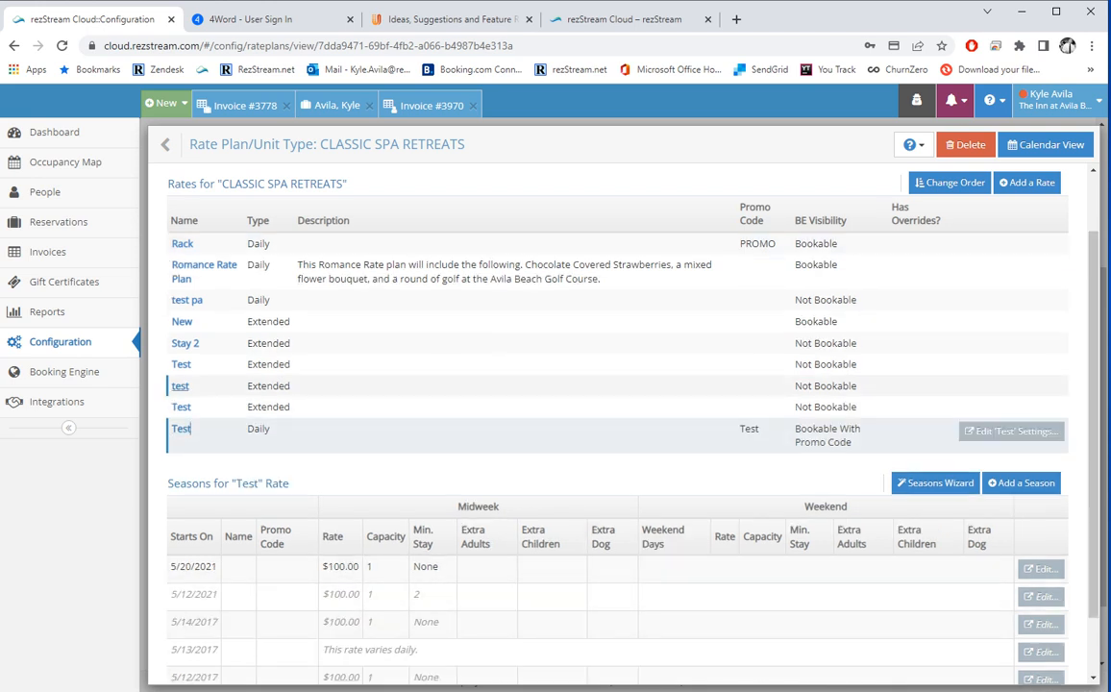
{"action": "left_click", "coordinate": [181, 244]}
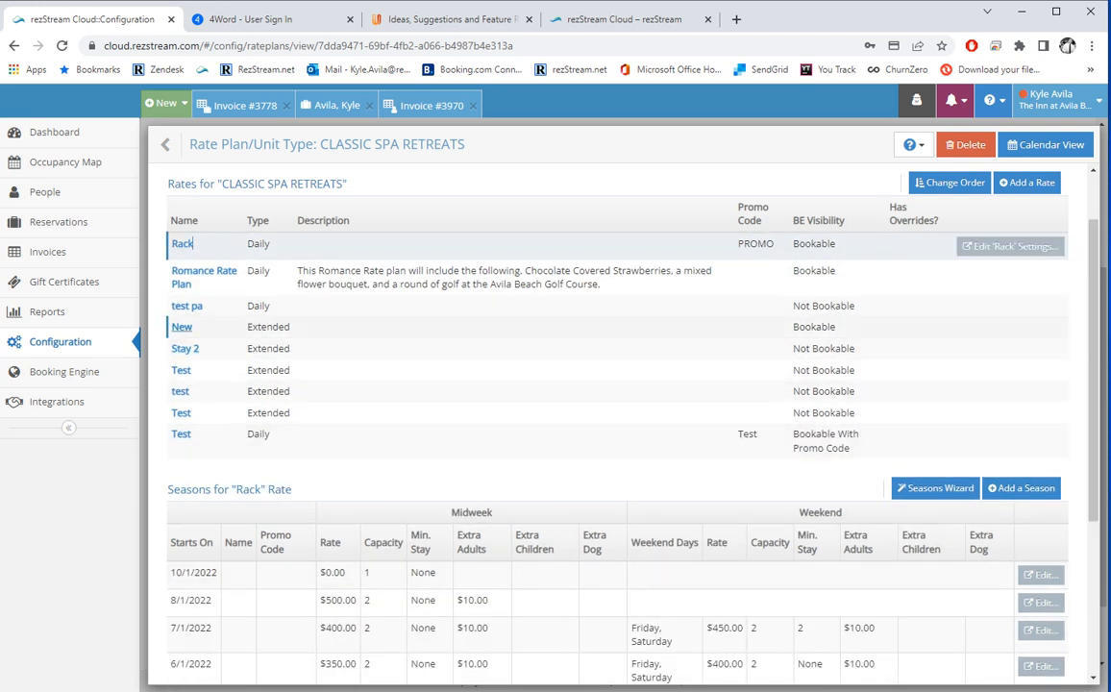
{"action": "scroll", "coordinate": [615, 423], "scroll_direction": "down", "scroll_amount": 3}
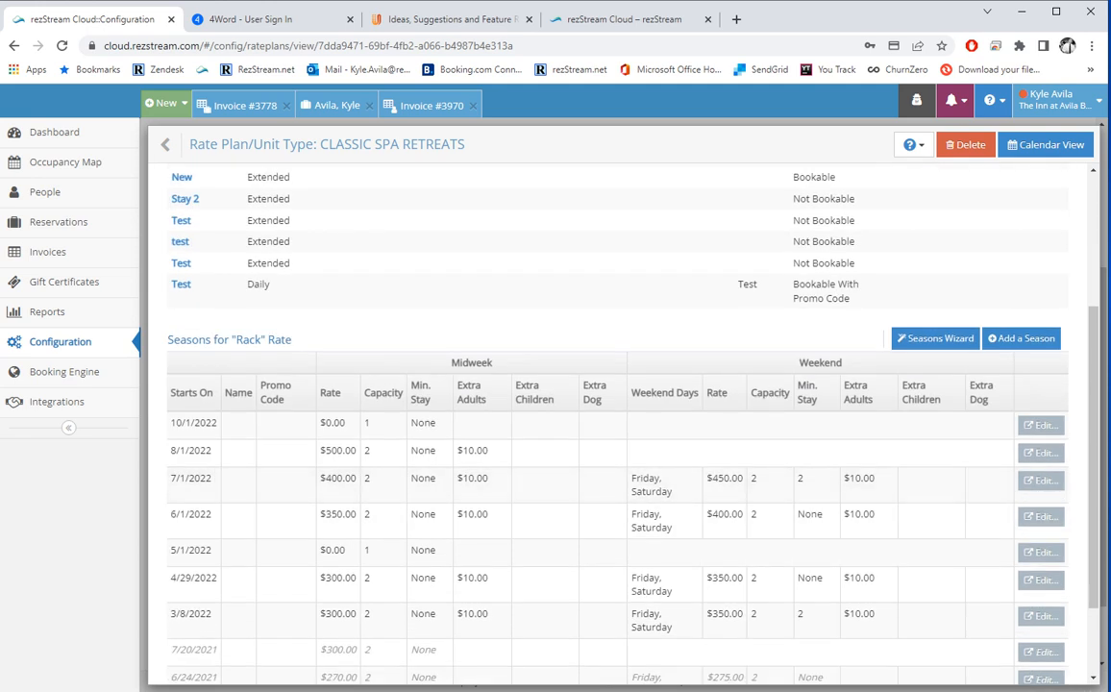
{"action": "scroll", "coordinate": [615, 423], "scroll_direction": "down", "scroll_amount": 2}
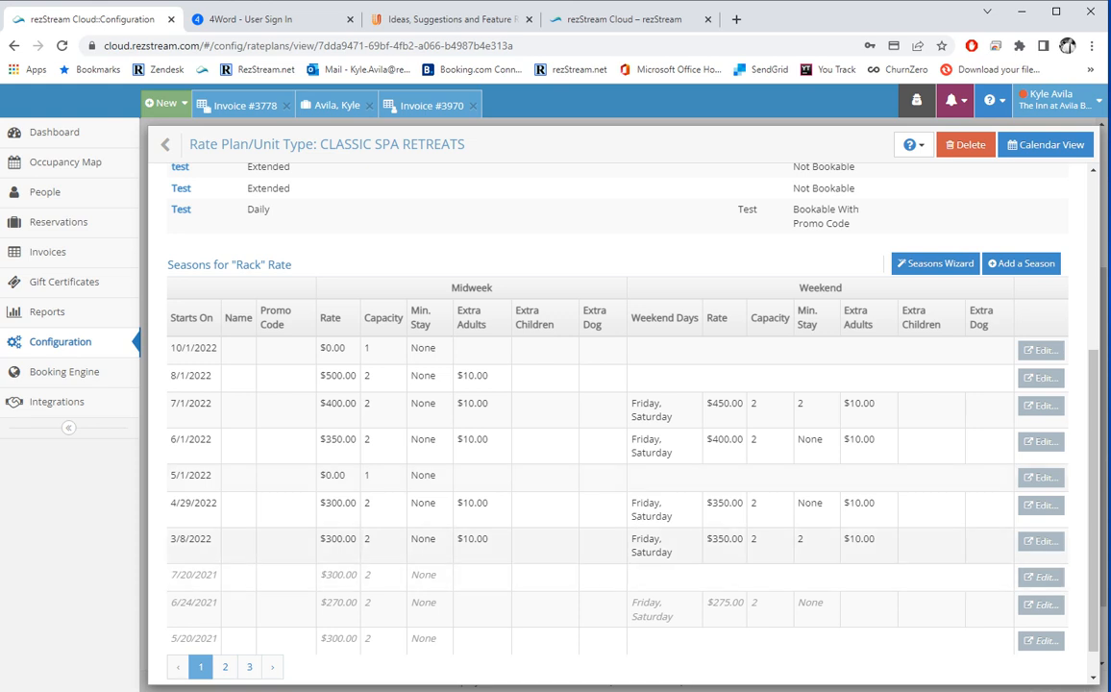
{"action": "left_click", "coordinate": [1041, 541]}
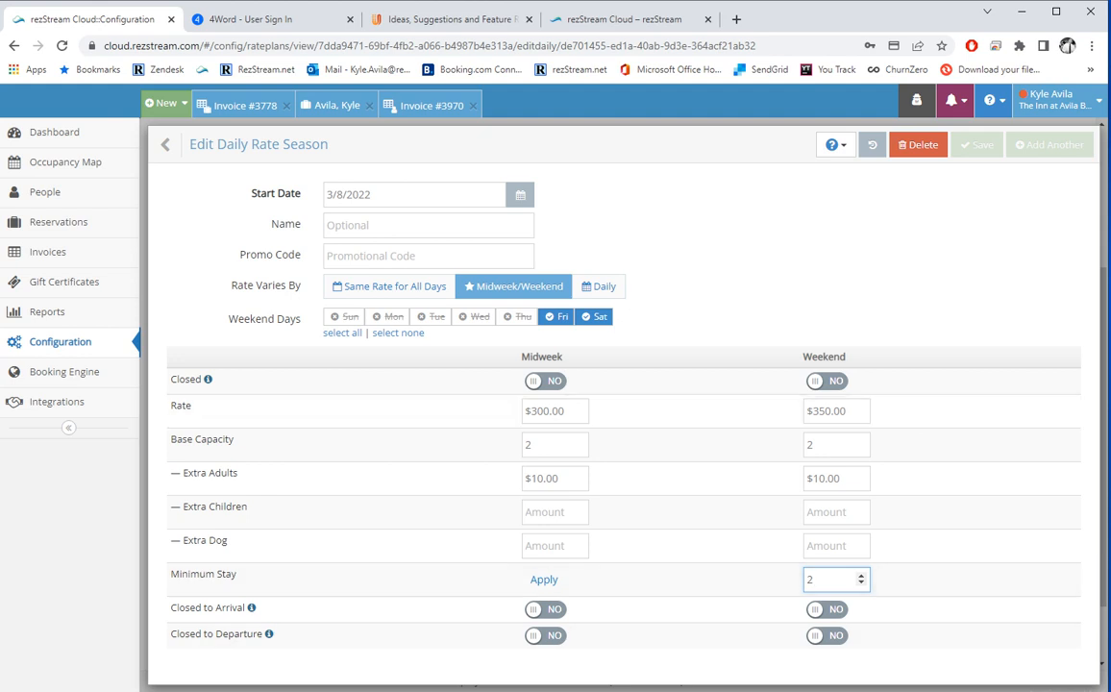
Draft an open season for the Rack rate, then discard it and return to Rate Plans.
{"action": "left_click", "coordinate": [167, 144]}
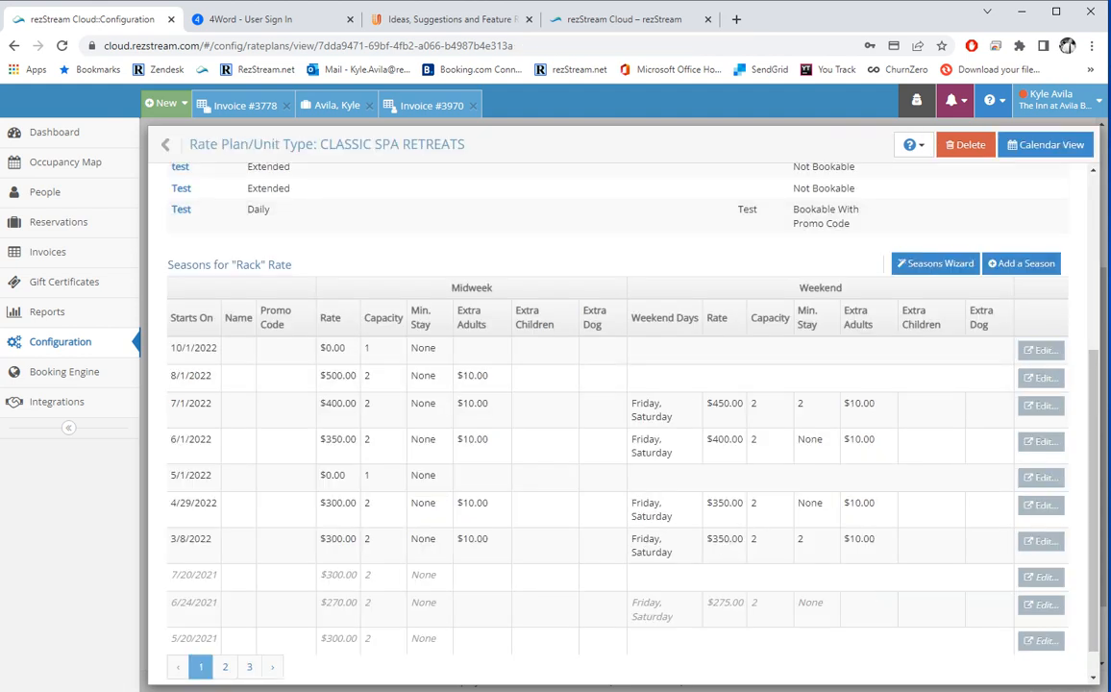
{"action": "left_click", "coordinate": [1022, 264]}
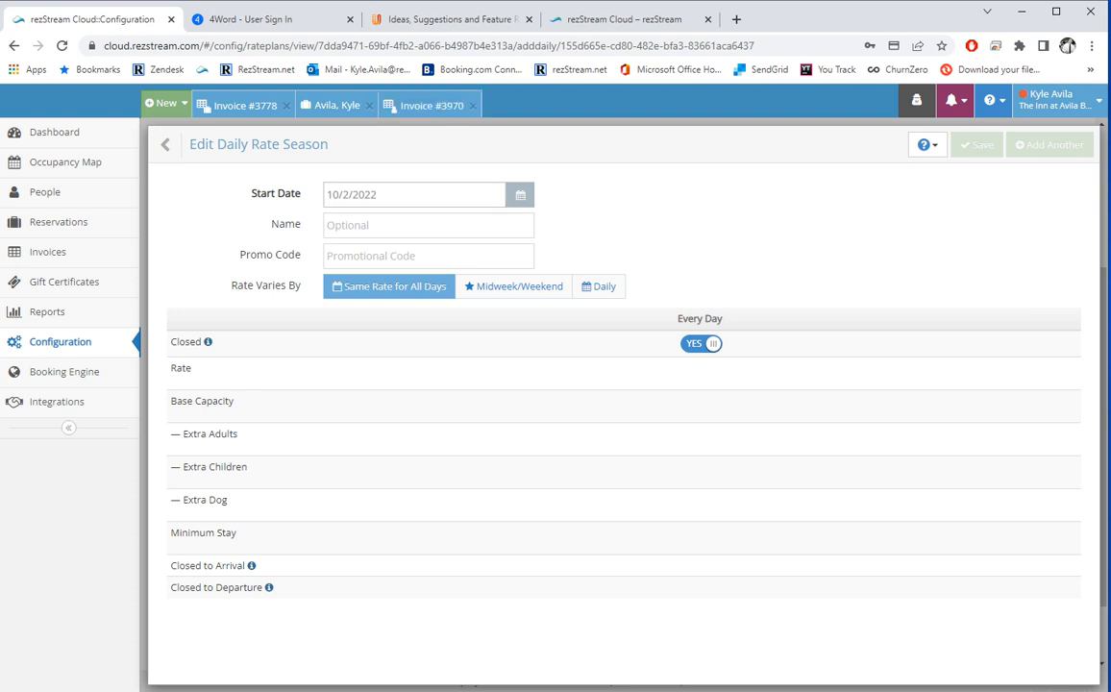
{"action": "left_click", "coordinate": [701, 344]}
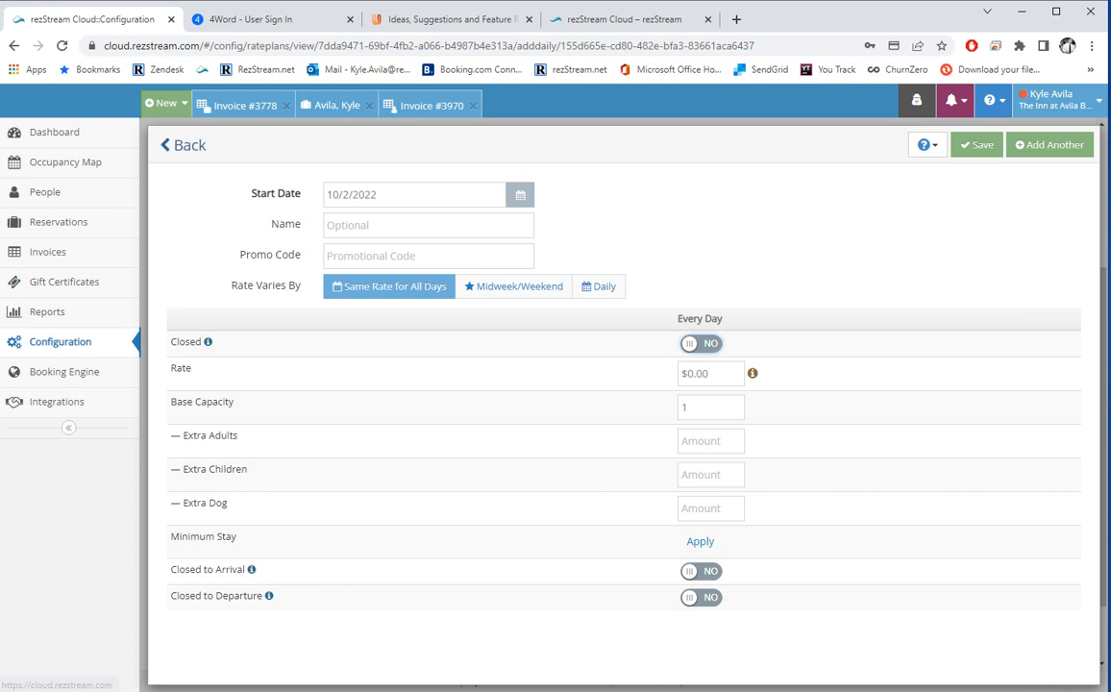
{"action": "left_click", "coordinate": [167, 145]}
{"action": "left_click", "coordinate": [166, 145]}
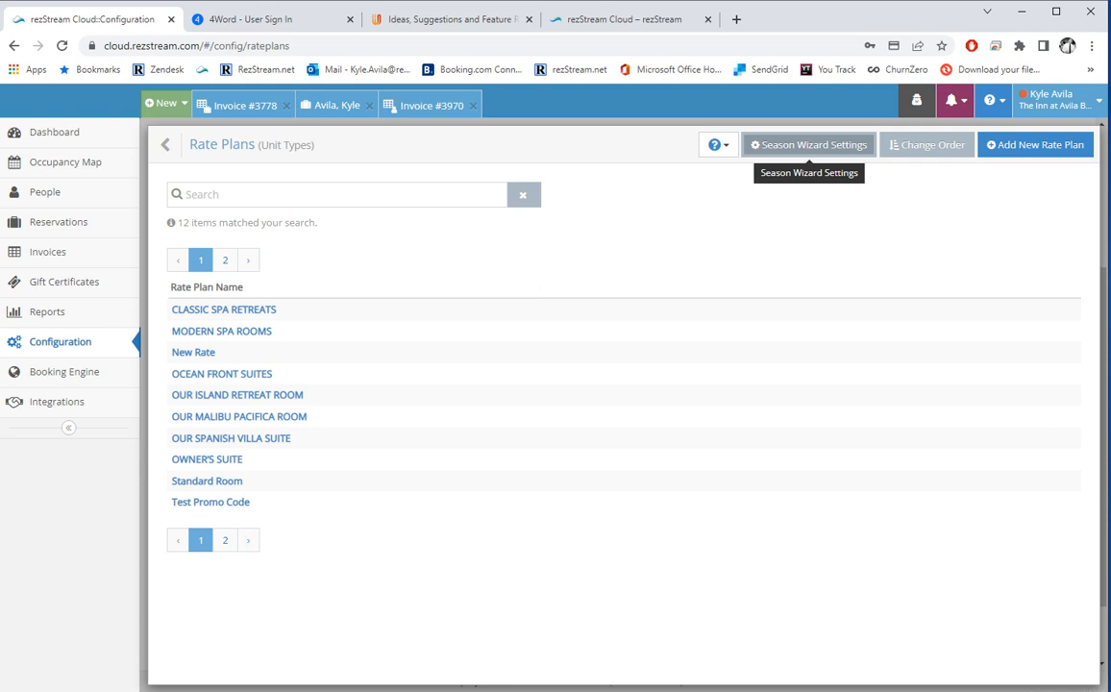
Review the business seasons settings and rate plan sort order, moving Test Unit Type without saving.
{"action": "left_click", "coordinate": [809, 144]}
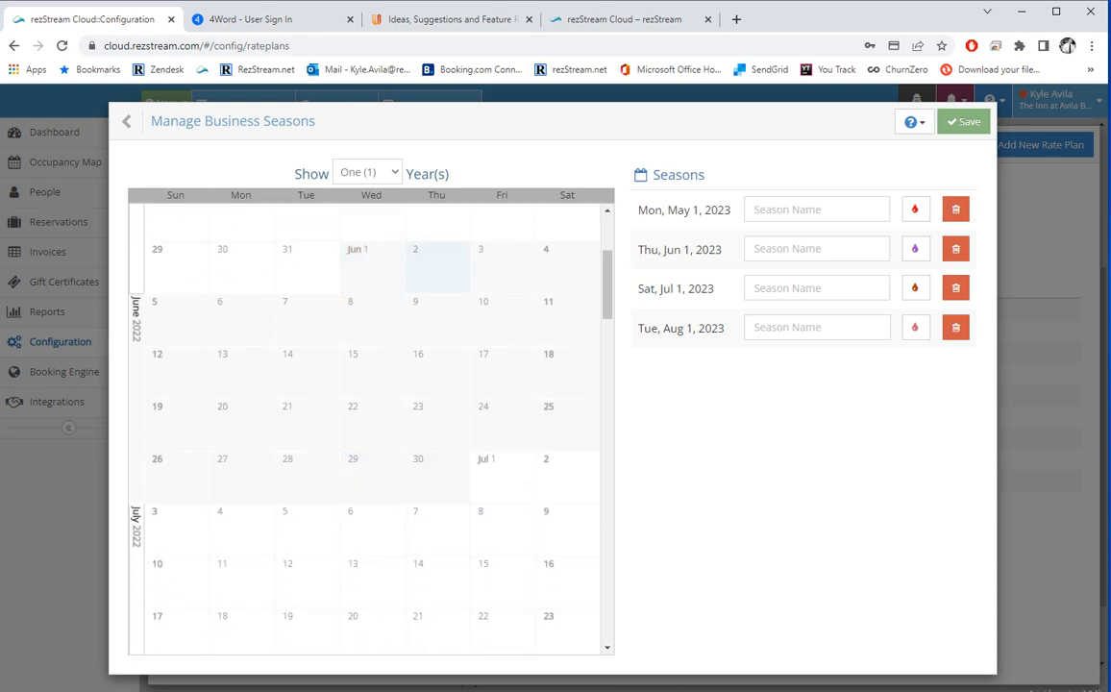
{"action": "left_click", "coordinate": [128, 121]}
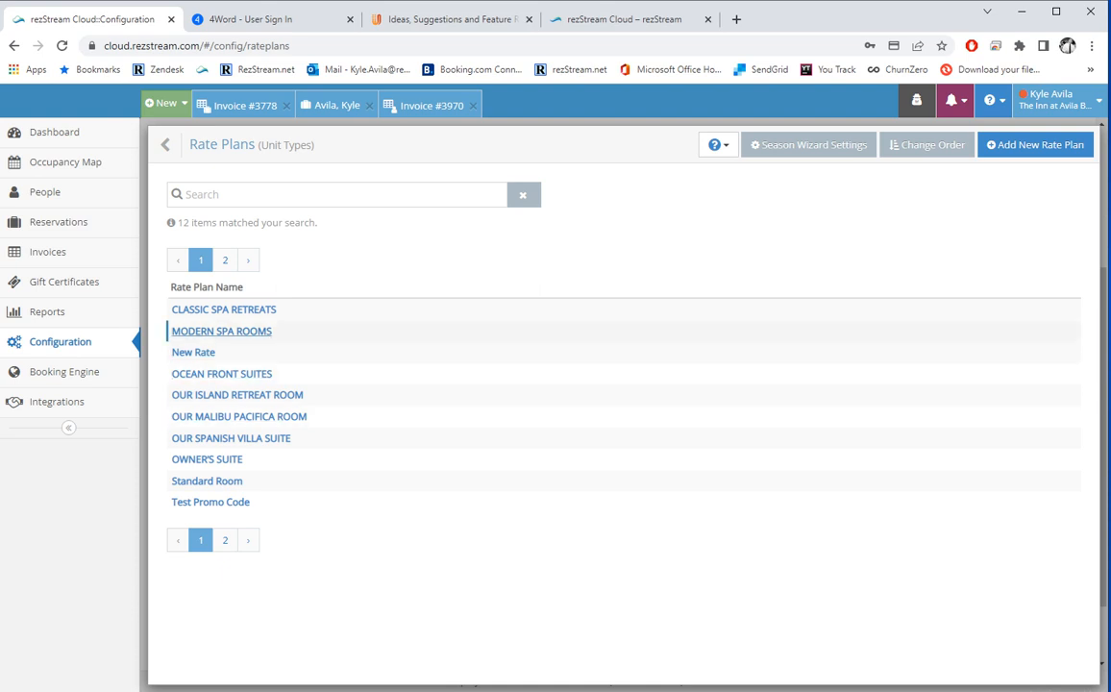
{"action": "left_click", "coordinate": [923, 144]}
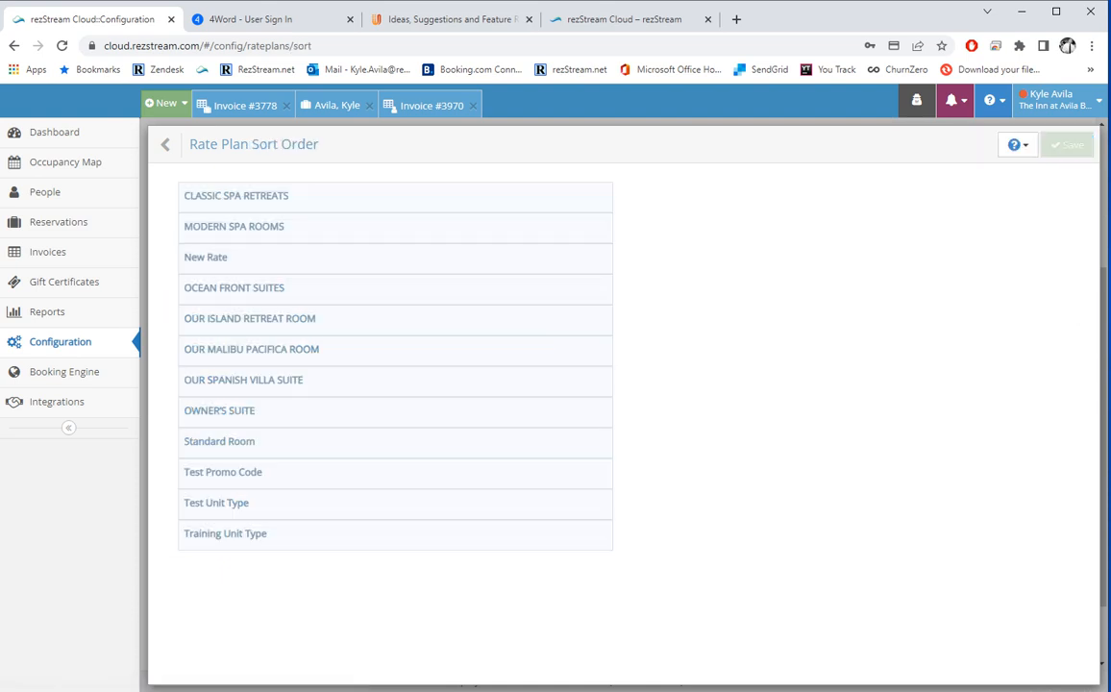
{"action": "left_click_drag", "start_coordinate": [221, 503], "coordinate": [221, 380]}
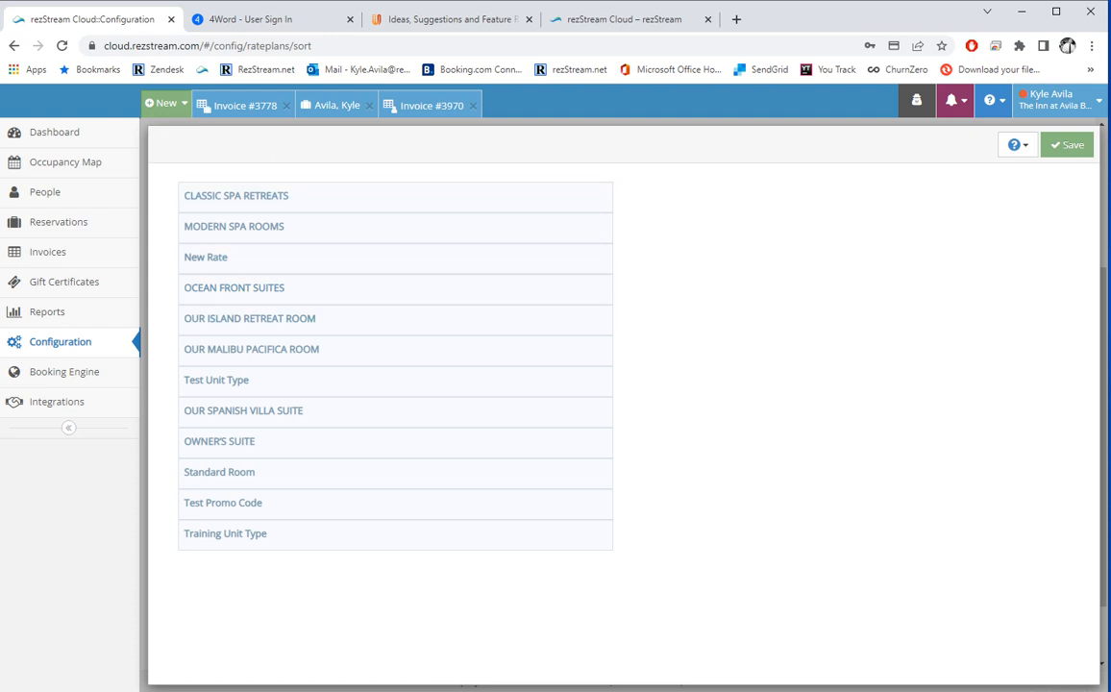
{"action": "left_click", "coordinate": [173, 144]}
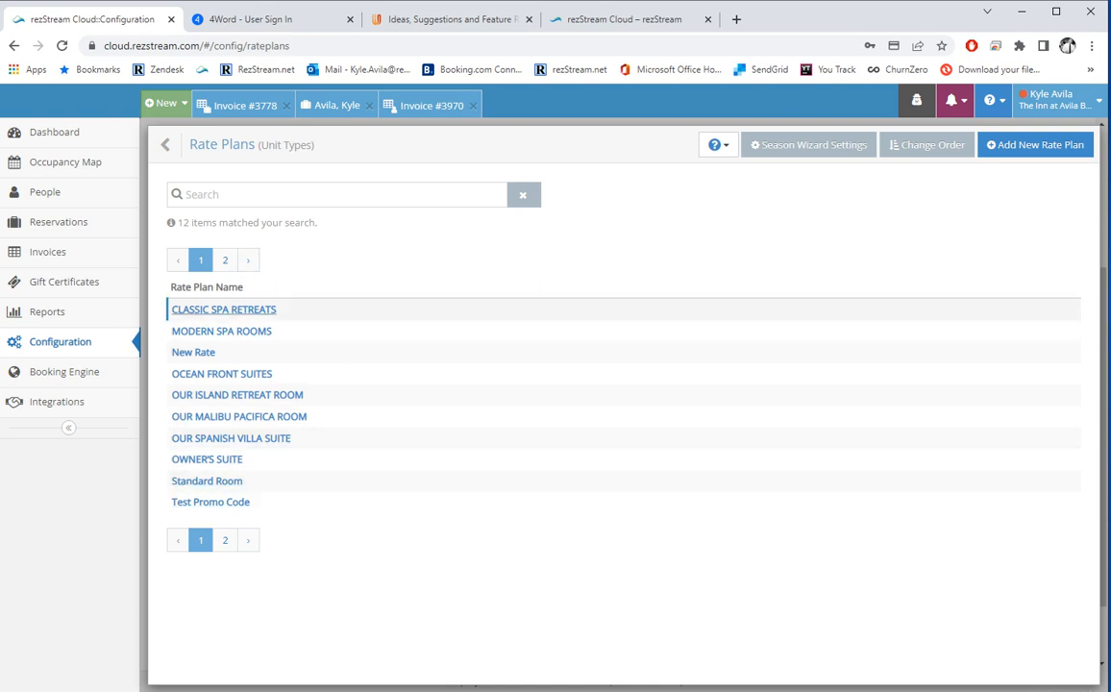
View a blank new rate plan form, then leave it unsaved for the Configuration page.
{"action": "left_click", "coordinate": [1034, 144]}
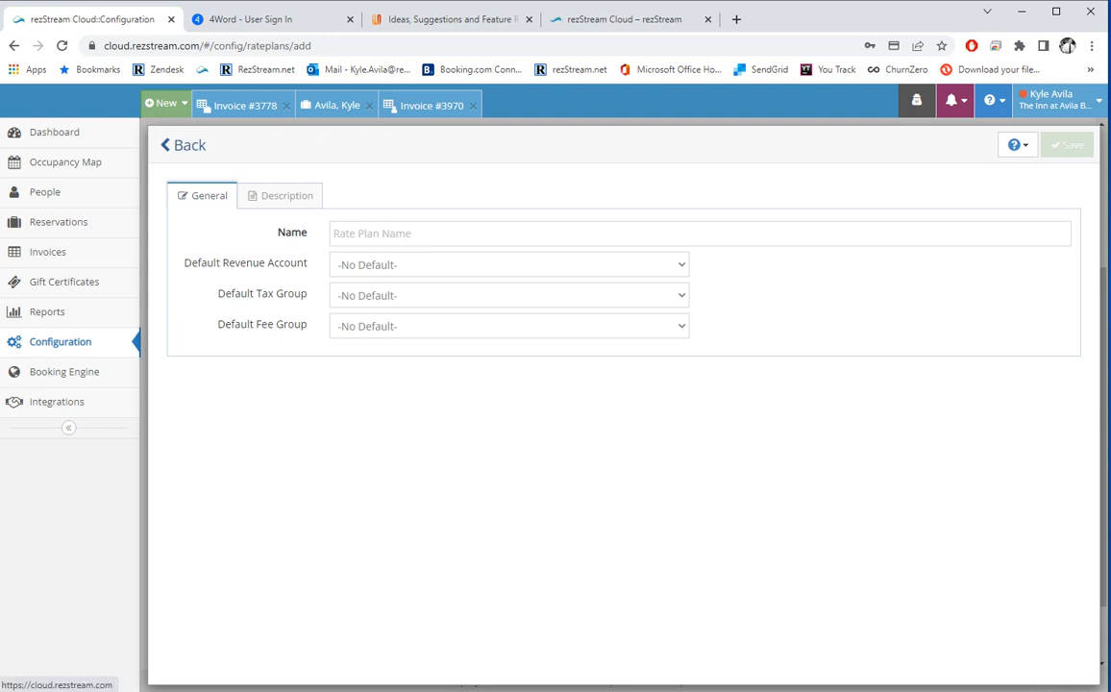
{"action": "left_click", "coordinate": [171, 145]}
{"action": "left_click", "coordinate": [171, 145]}
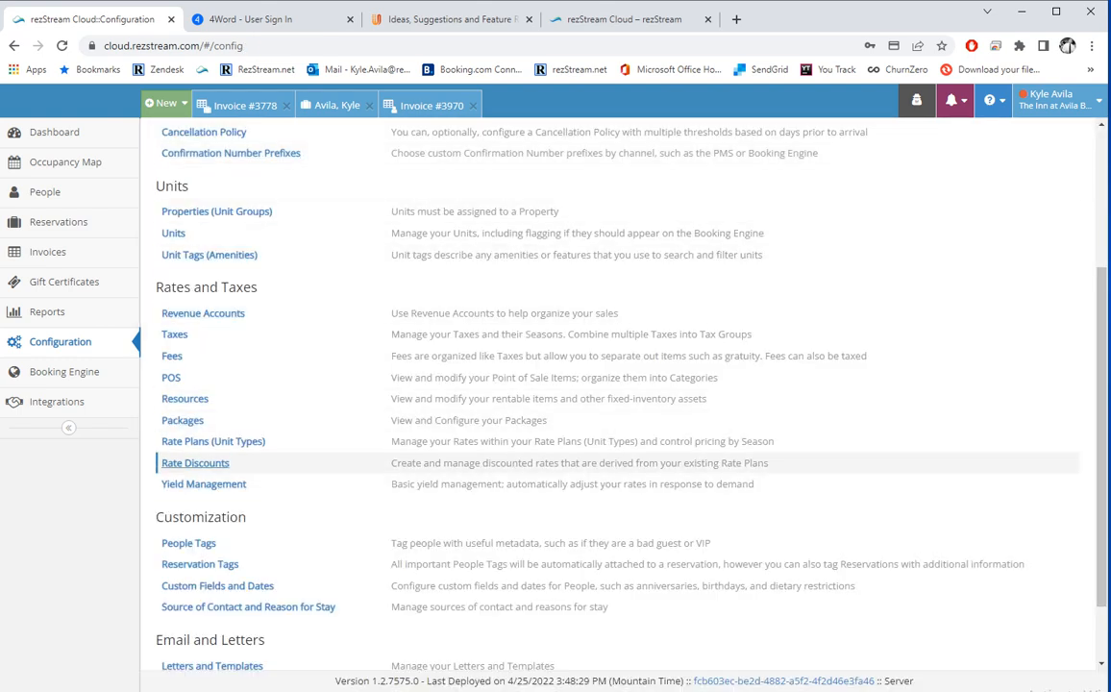
Create a new rate discount and enter 'New' as its name.
{"action": "left_click", "coordinate": [195, 463]}
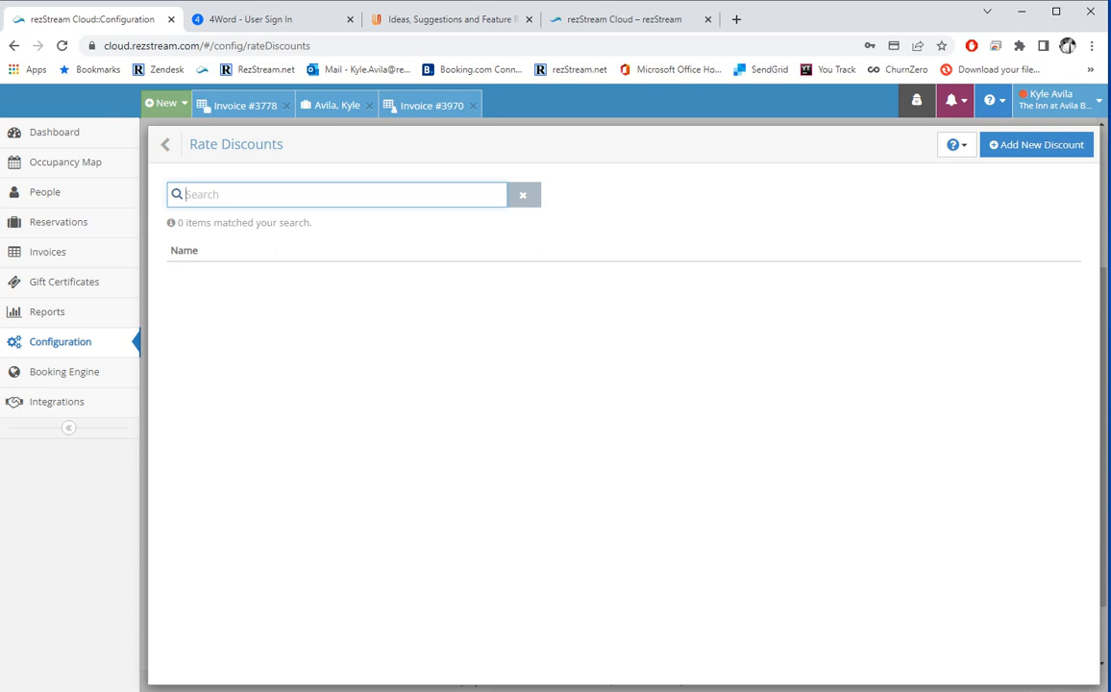
{"action": "left_click", "coordinate": [1035, 144]}
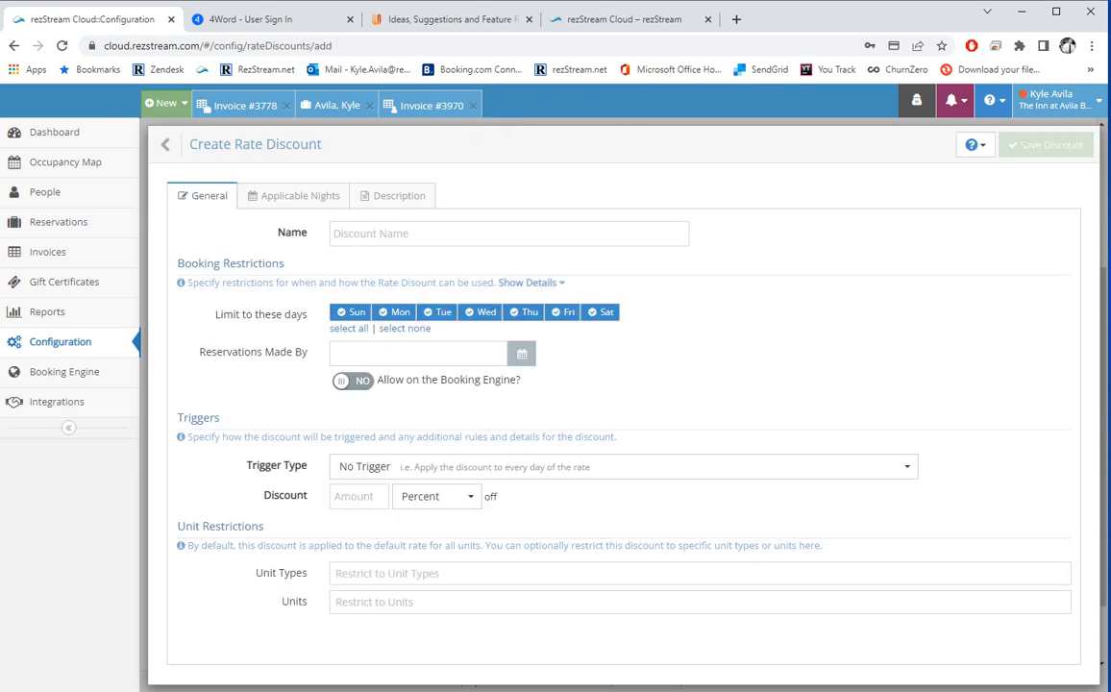
{"action": "left_click", "coordinate": [510, 233]}
{"action": "type", "text": "New"}
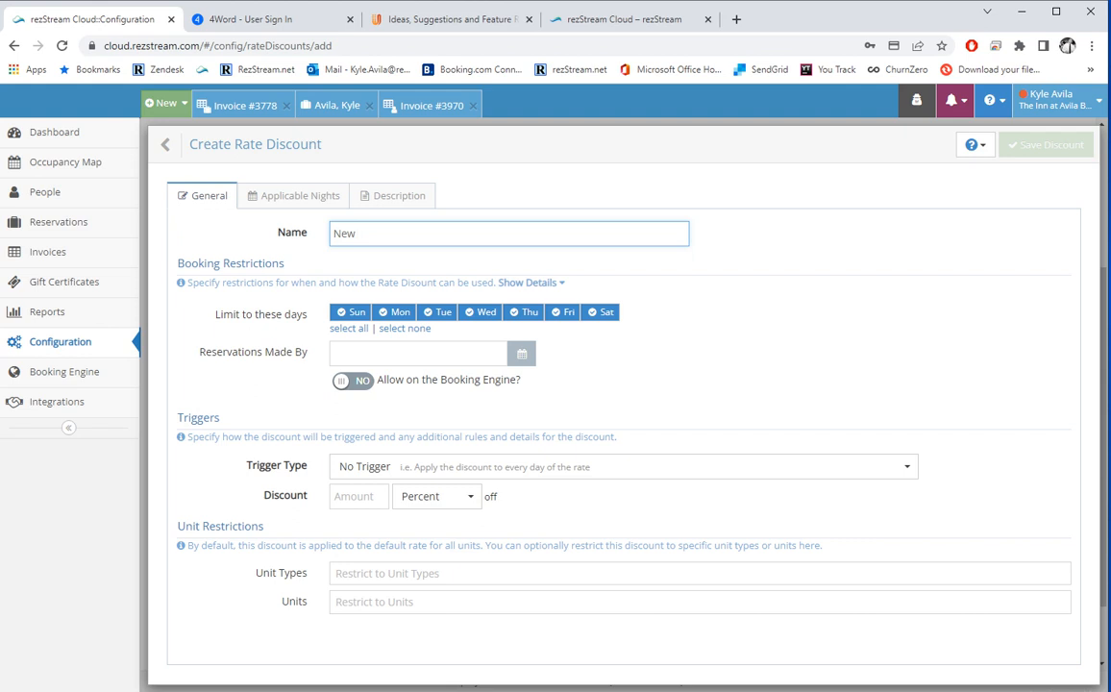
Allow the discount on the Booking Engine at 10 Percent, with a Stay Based trigger.
{"action": "left_click", "coordinate": [352, 381]}
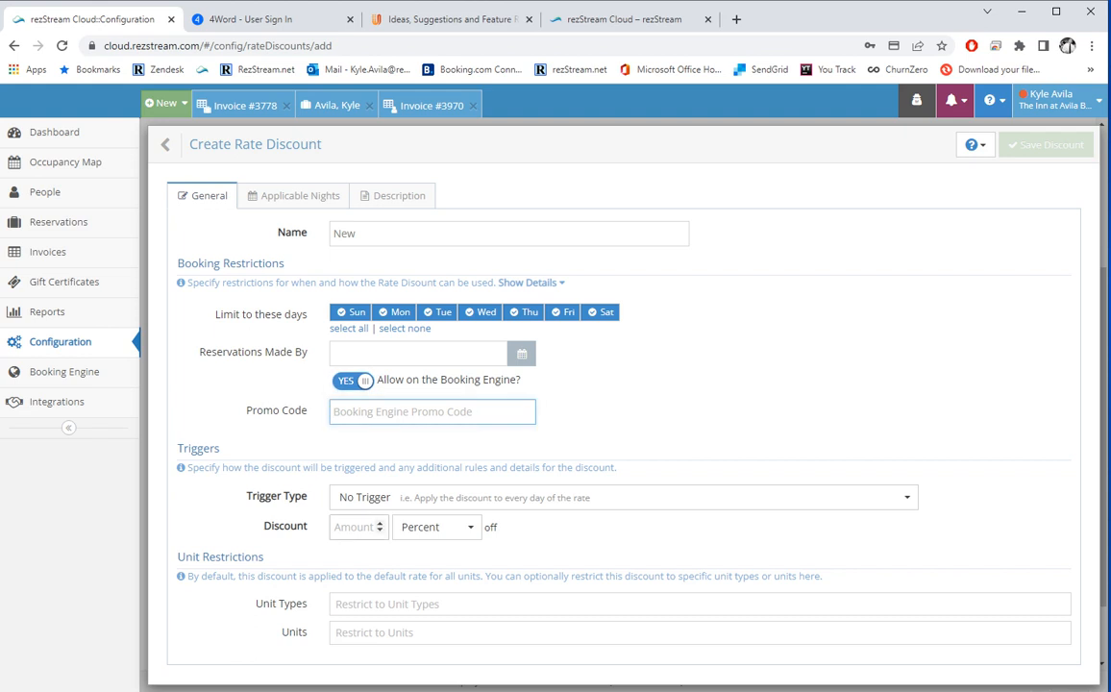
{"action": "left_click", "coordinate": [354, 526]}
{"action": "type", "text": "10"}
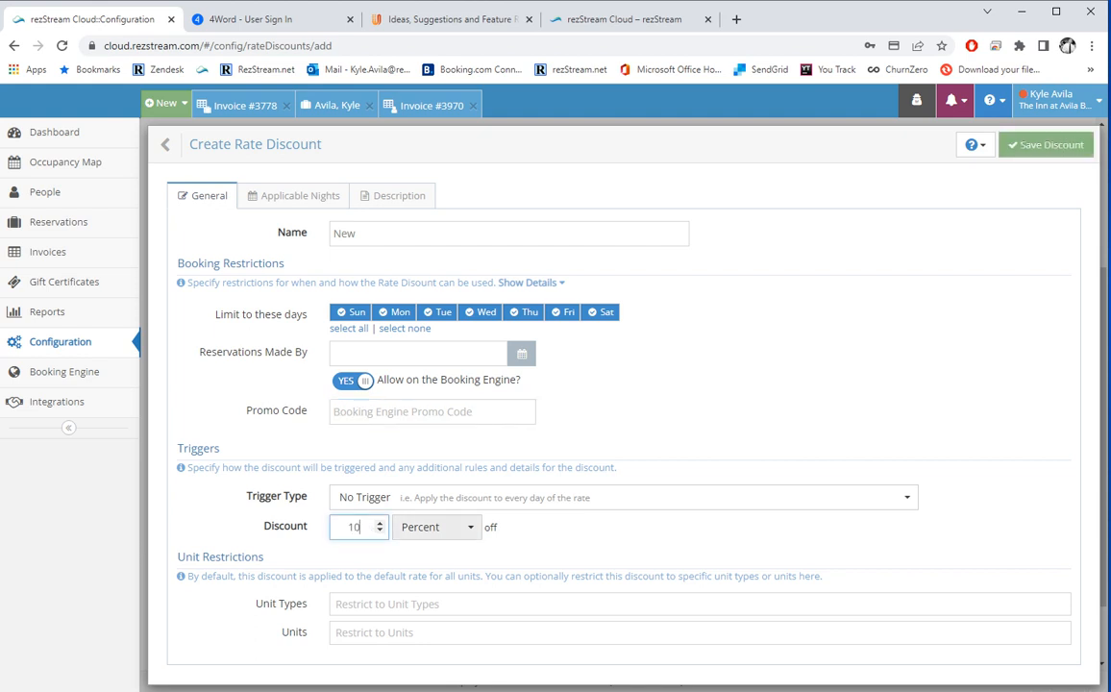
{"action": "left_click", "coordinate": [436, 527]}
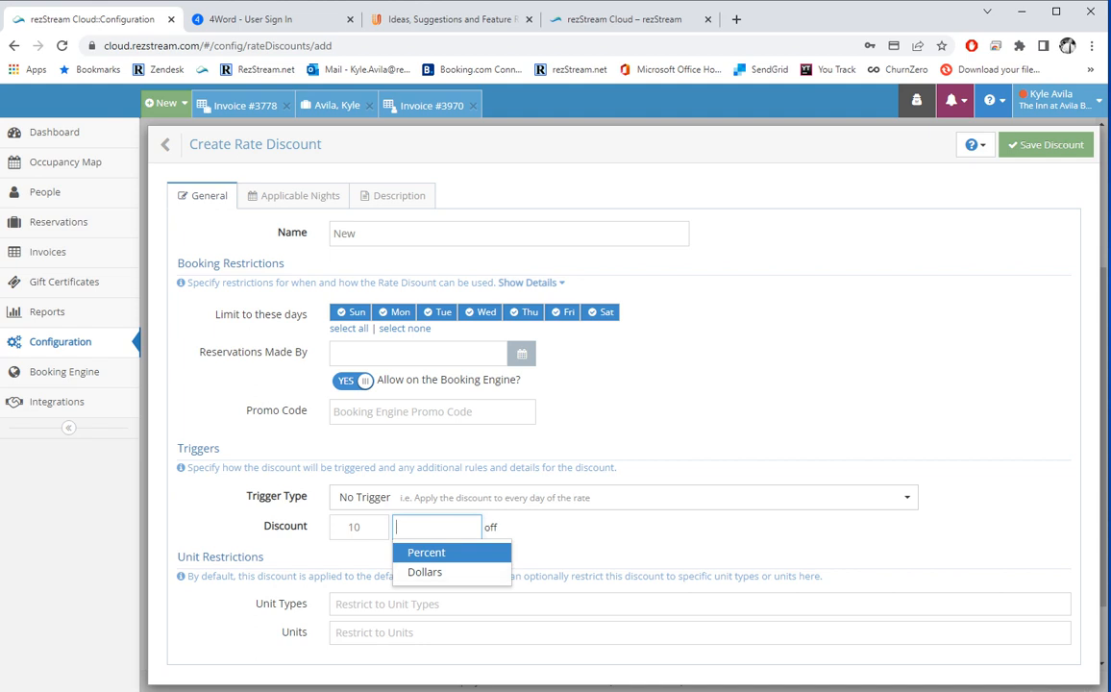
{"action": "key", "text": "Return"}
{"action": "left_click", "coordinate": [481, 496]}
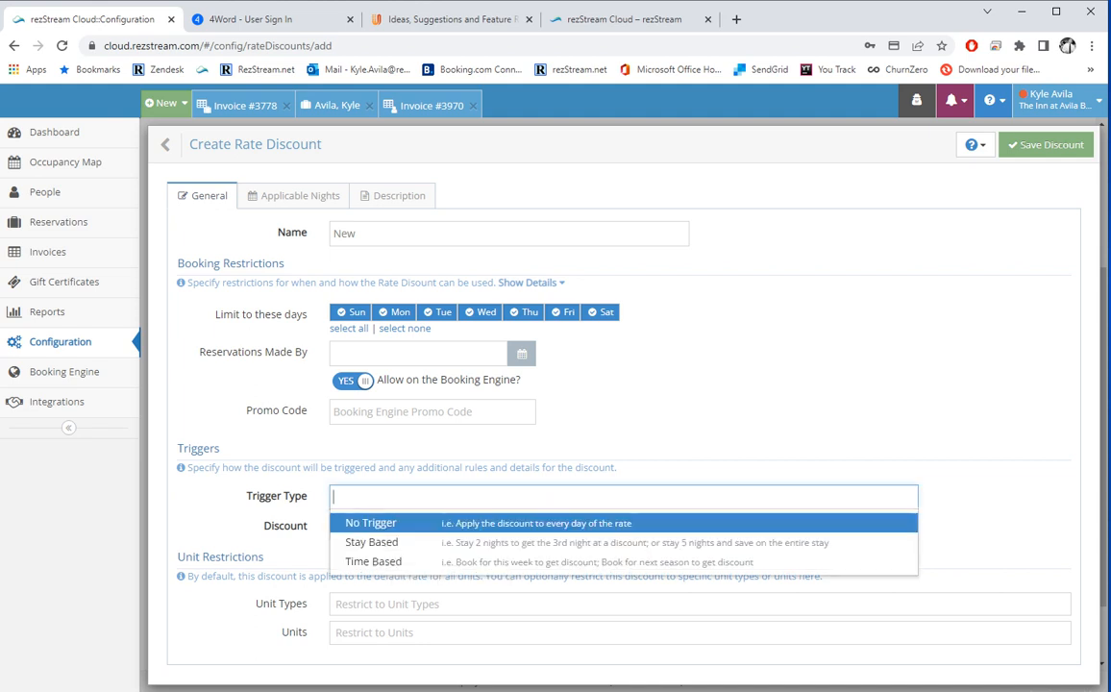
{"action": "left_click", "coordinate": [451, 541]}
Try Qualifying Day with 2, then switch the booking type to Graduated at 10 Percent.
{"action": "left_click", "coordinate": [519, 526]}
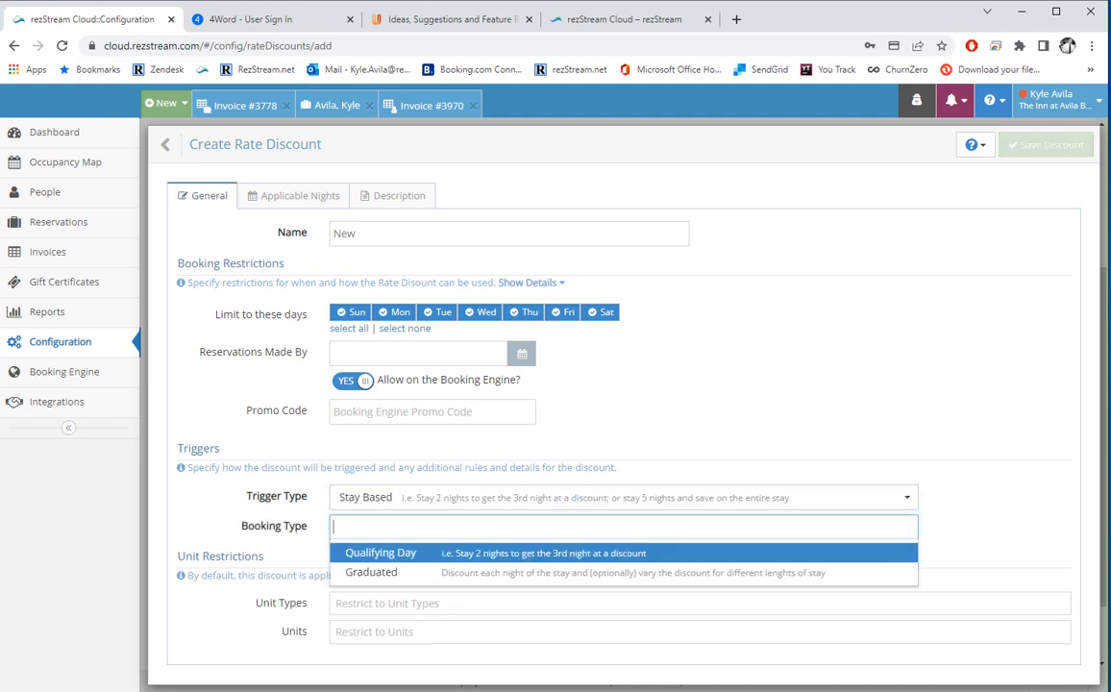
{"action": "key", "text": "Return"}
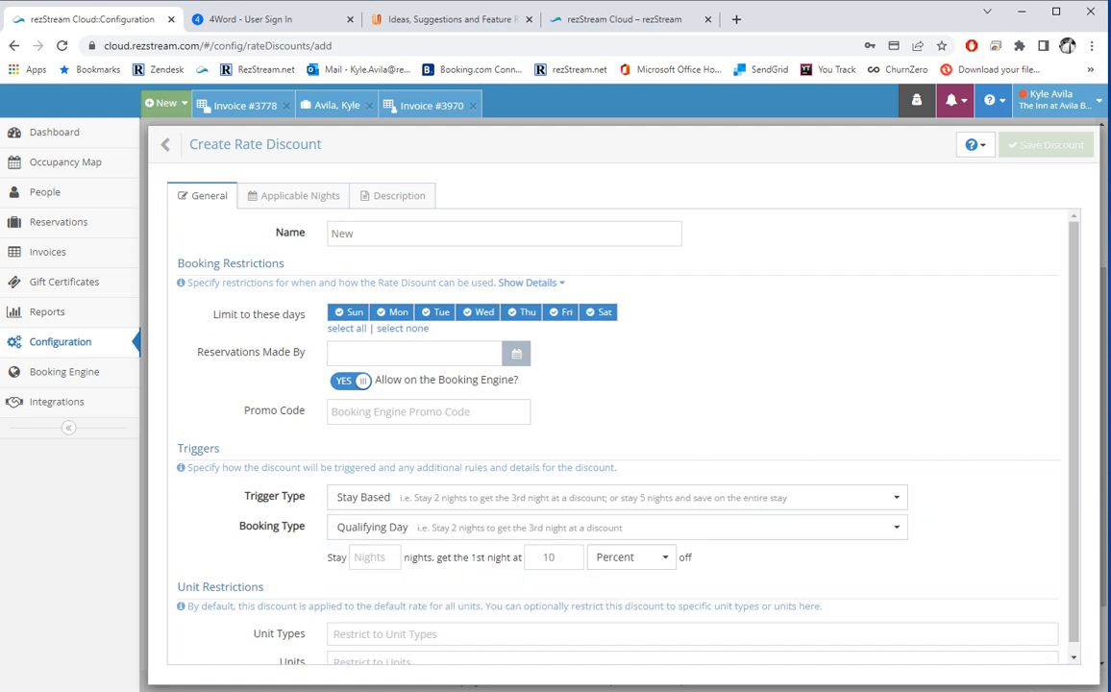
{"action": "type", "text": "2"}
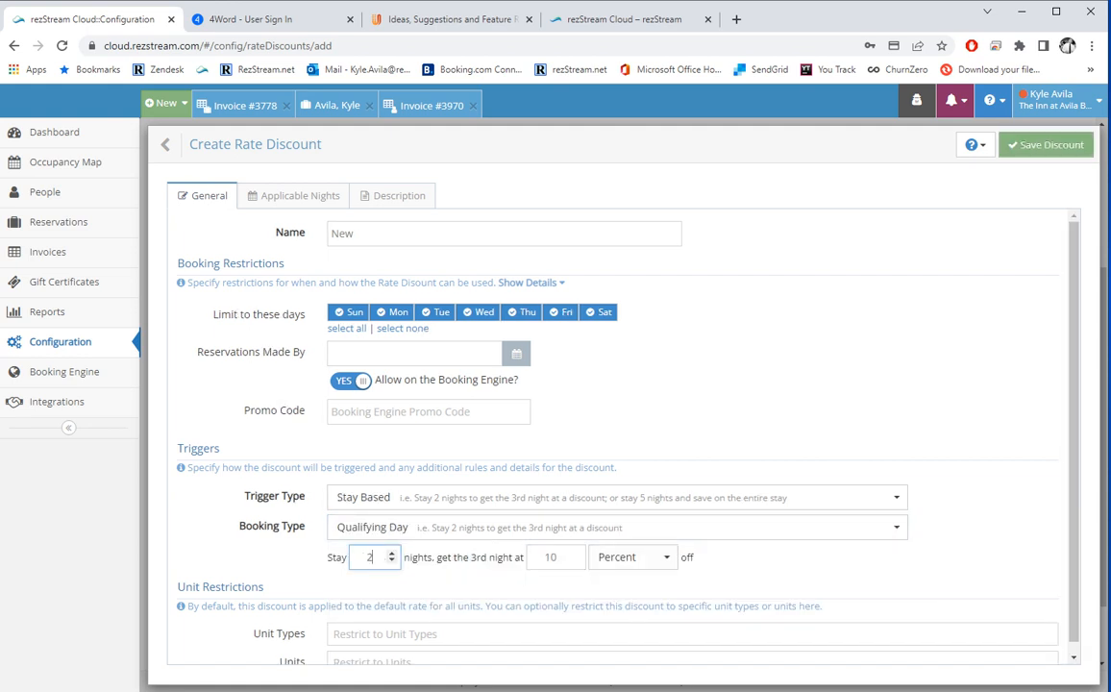
{"action": "left_click", "coordinate": [632, 557]}
{"action": "left_click", "coordinate": [631, 583]}
{"action": "left_click", "coordinate": [614, 528]}
{"action": "left_click", "coordinate": [433, 572]}
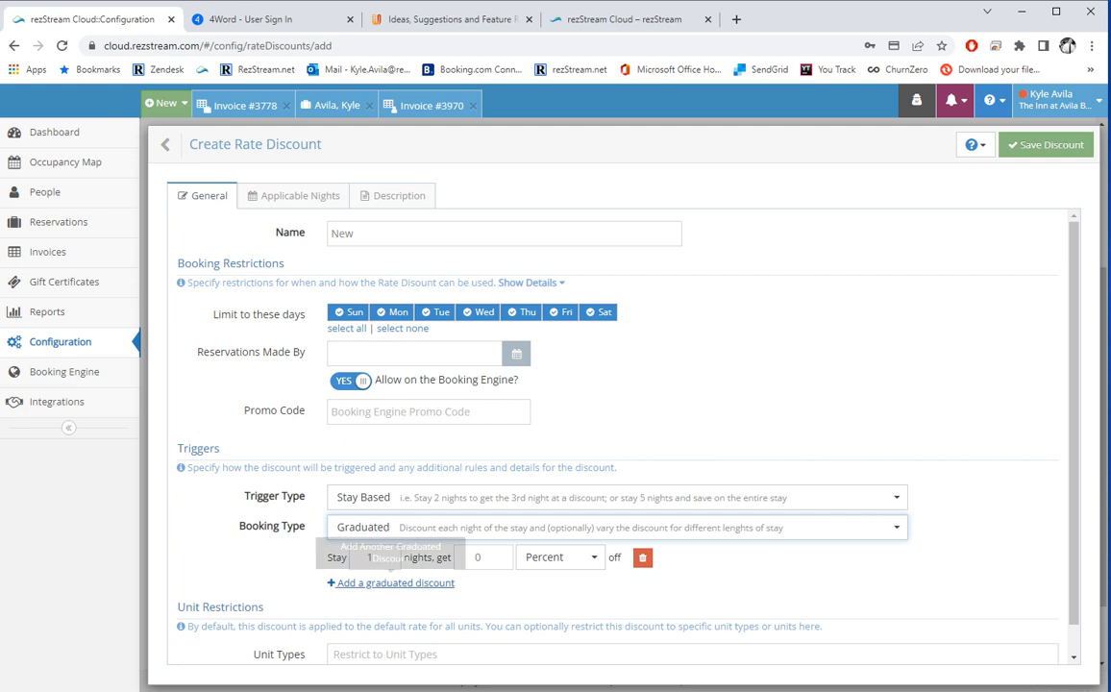
{"action": "double_click", "coordinate": [477, 558]}
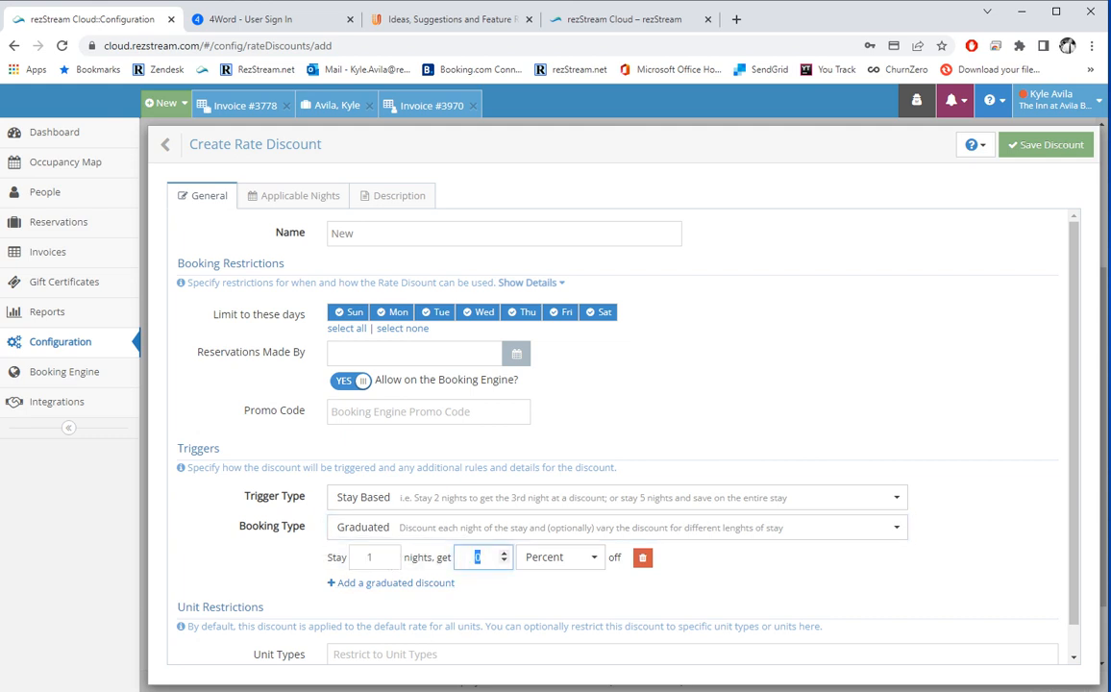
{"action": "type", "text": "10"}
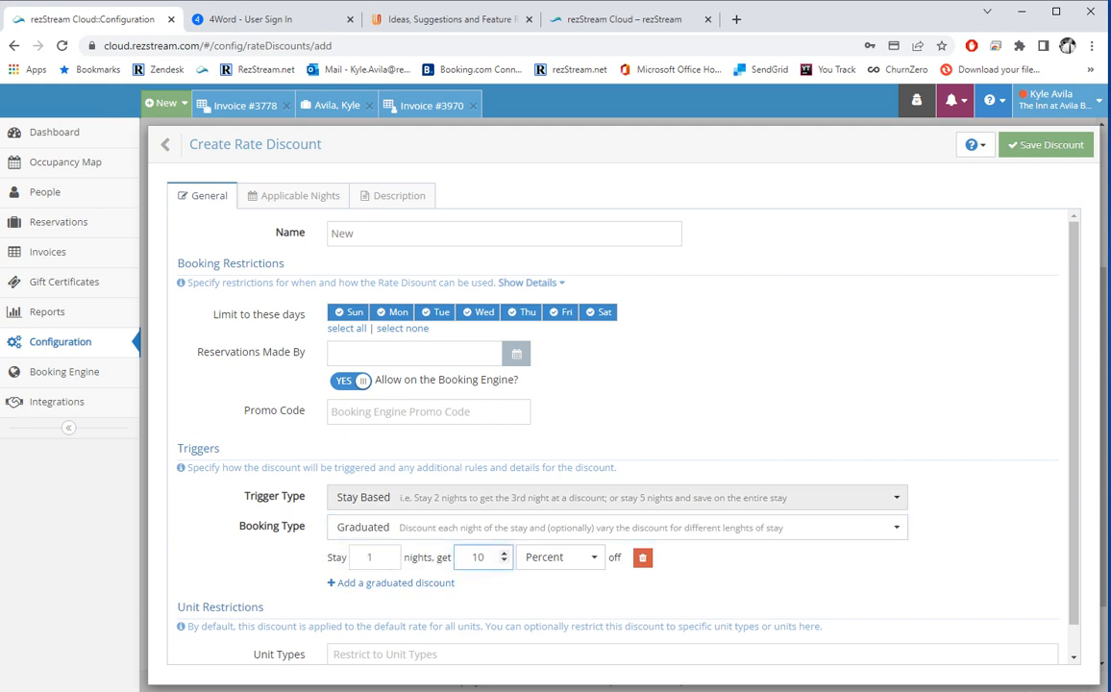
{"action": "left_click", "coordinate": [480, 498]}
Make the discount Time Based for Advanced Bookings arriving at least 14 days ahead.
{"action": "left_click", "coordinate": [461, 563]}
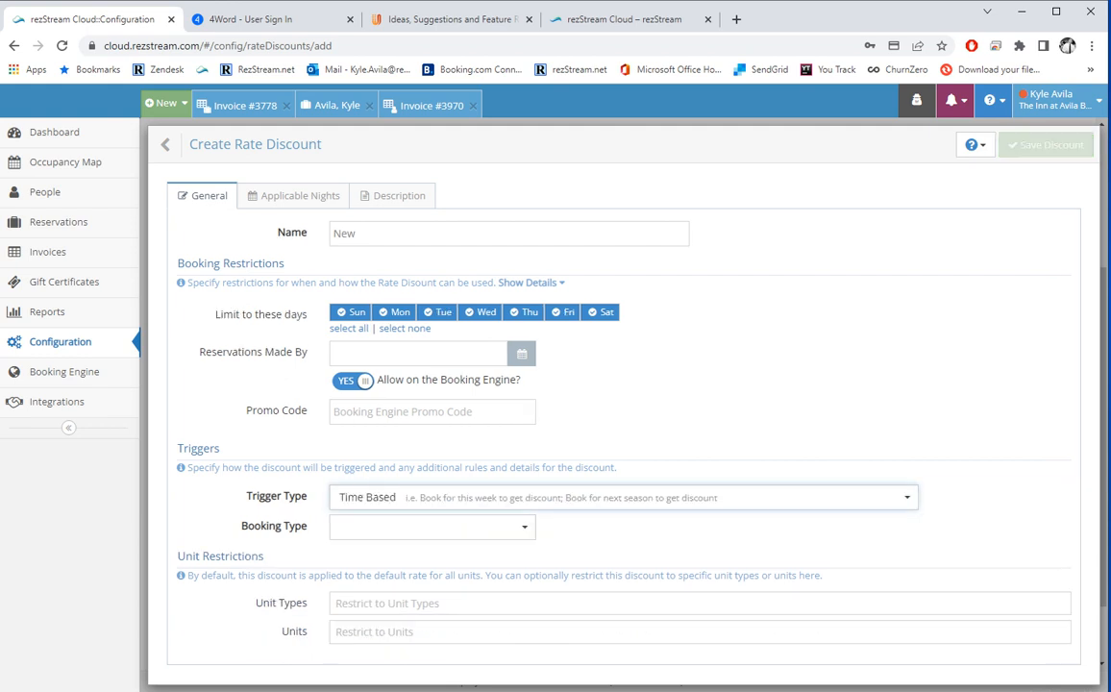
{"action": "left_click", "coordinate": [442, 526]}
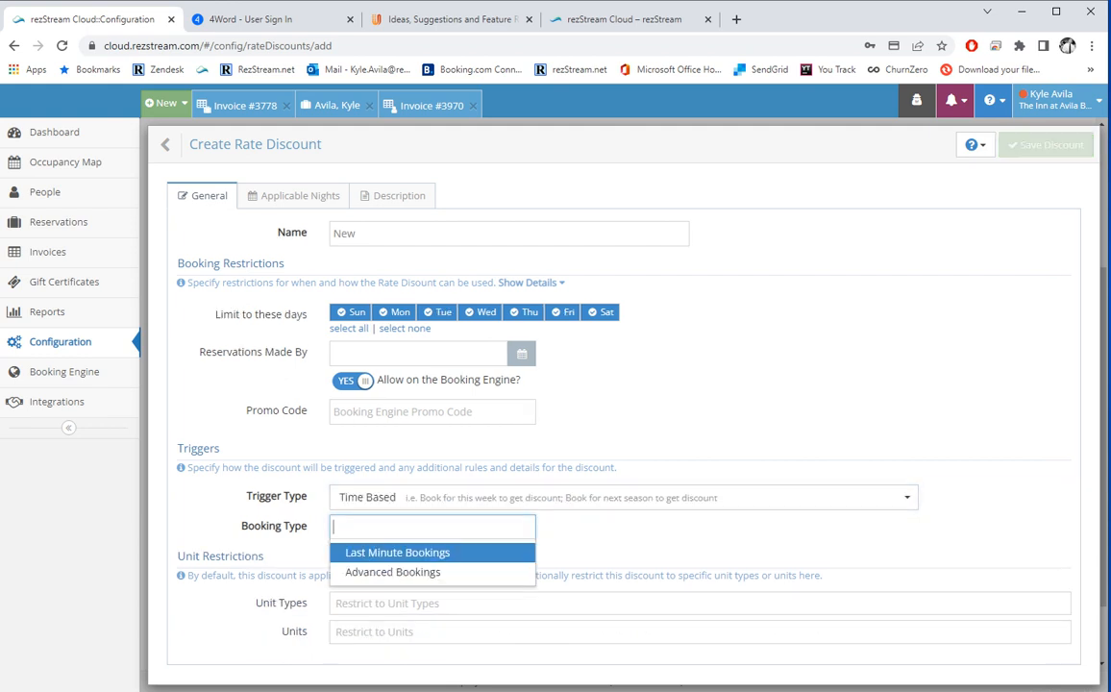
{"action": "left_click", "coordinate": [405, 552]}
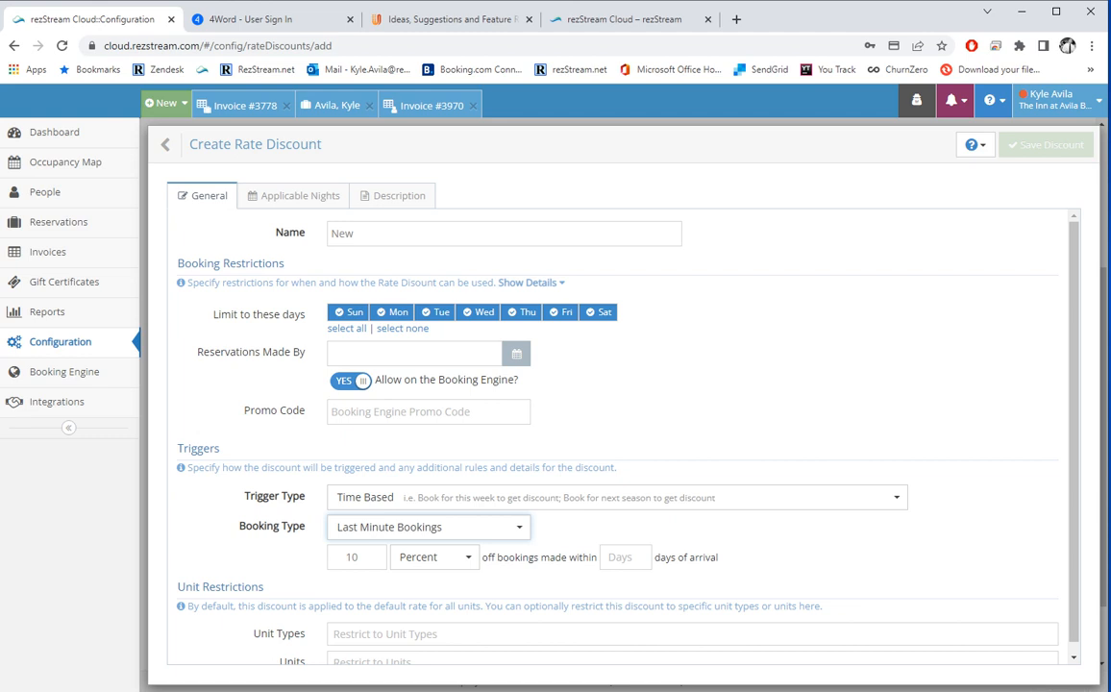
{"action": "left_click", "coordinate": [620, 557]}
{"action": "type", "text": "14"}
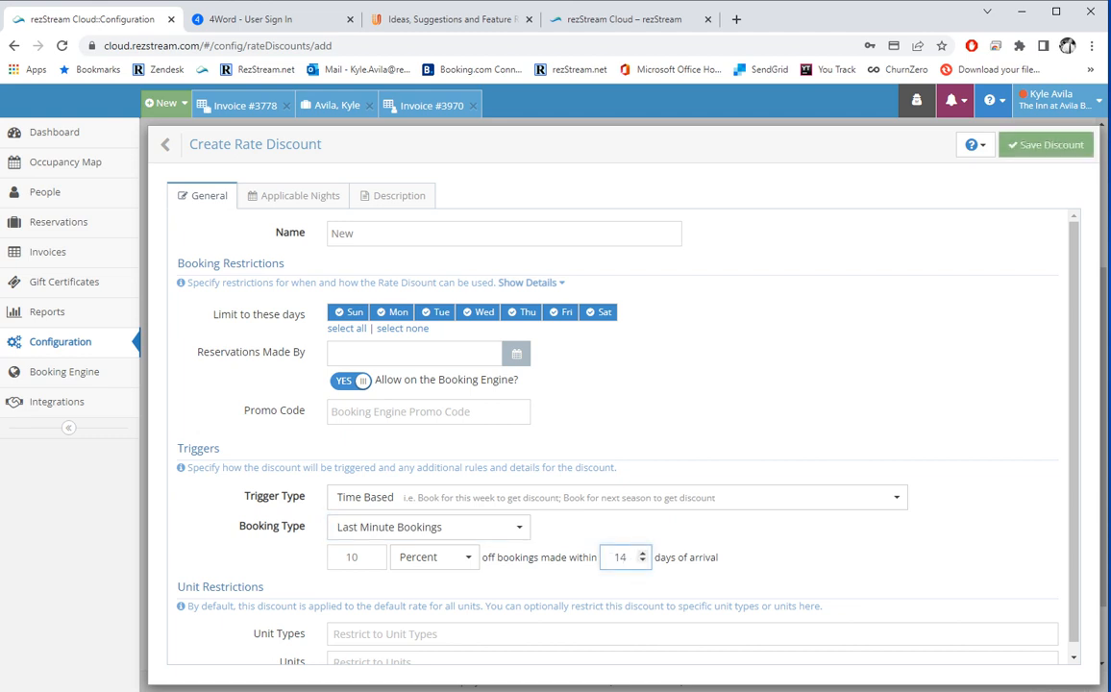
{"action": "left_click", "coordinate": [428, 527]}
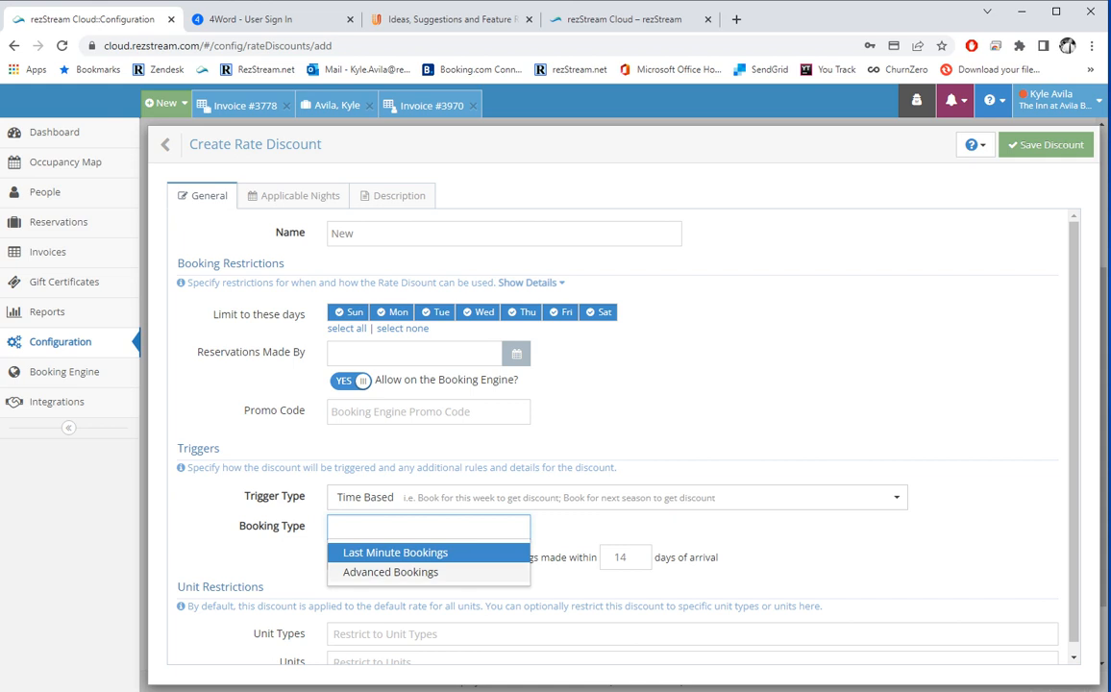
{"action": "left_click", "coordinate": [385, 570]}
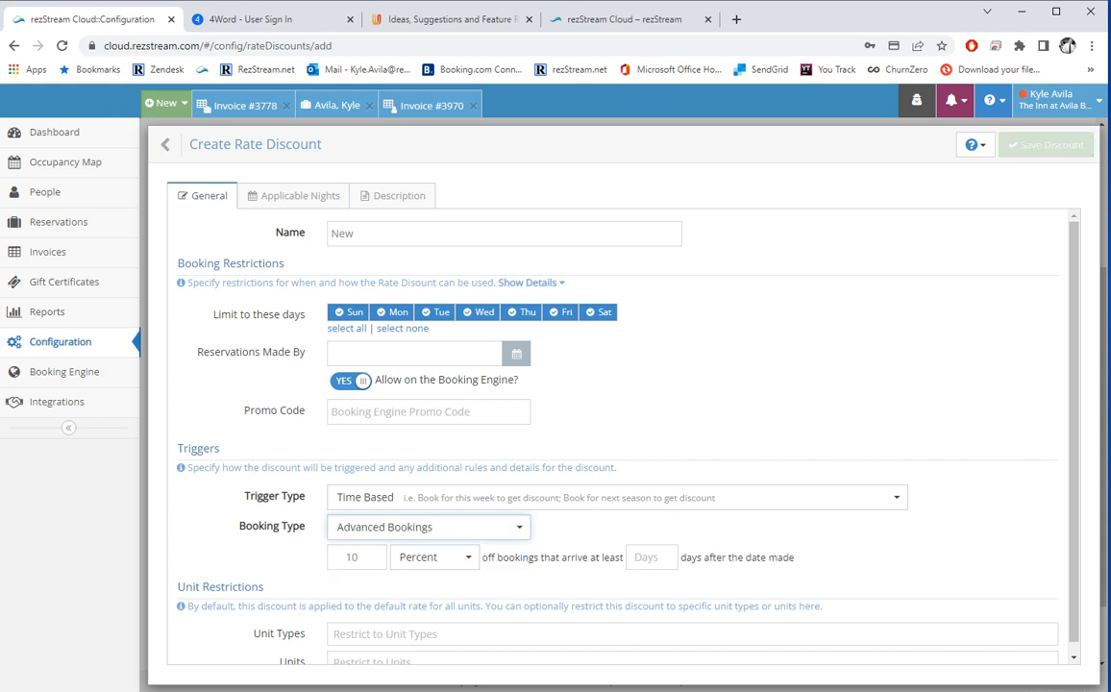
{"action": "left_click", "coordinate": [638, 556]}
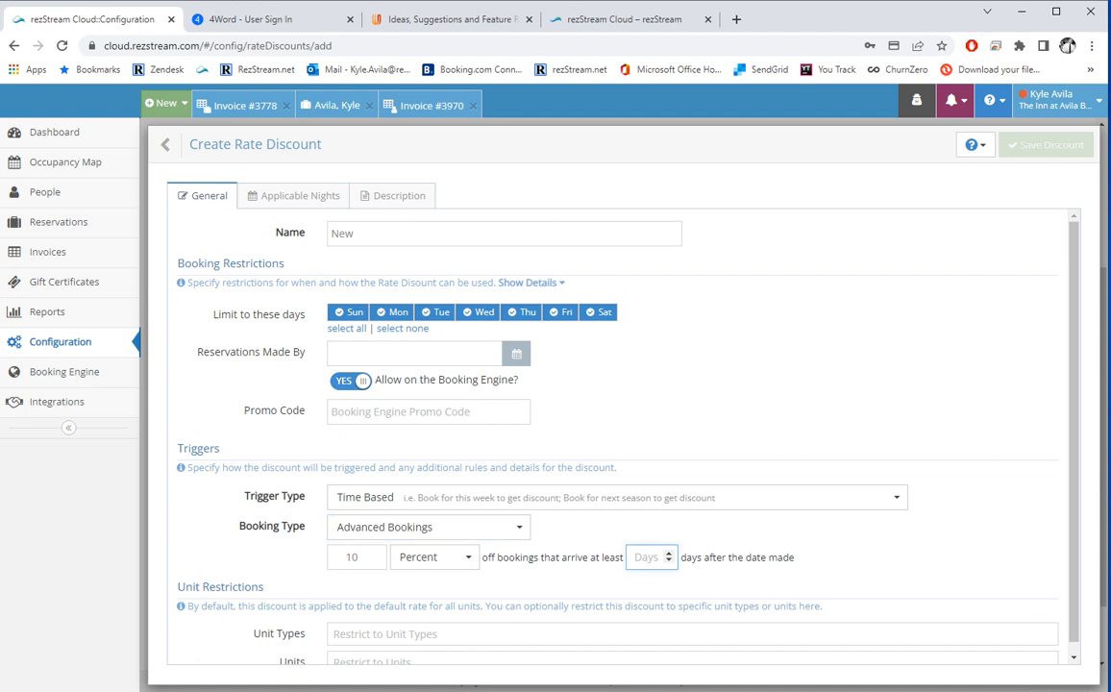
{"action": "type", "text": "14"}
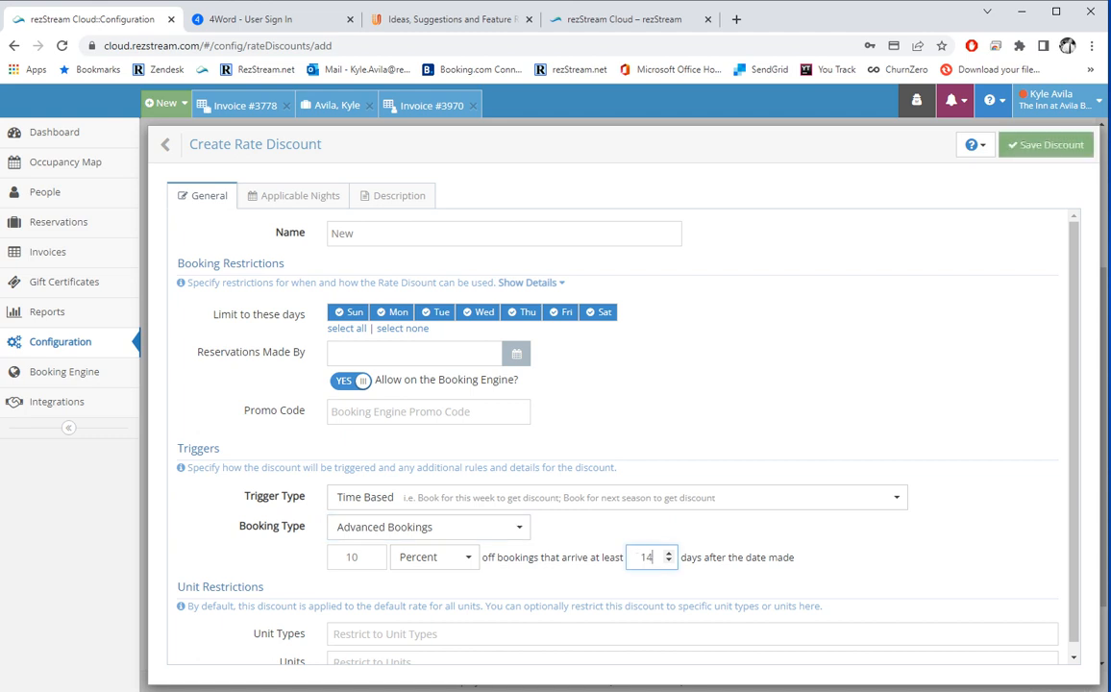
{"action": "scroll", "coordinate": [663, 494], "scroll_direction": "down", "scroll_amount": 1}
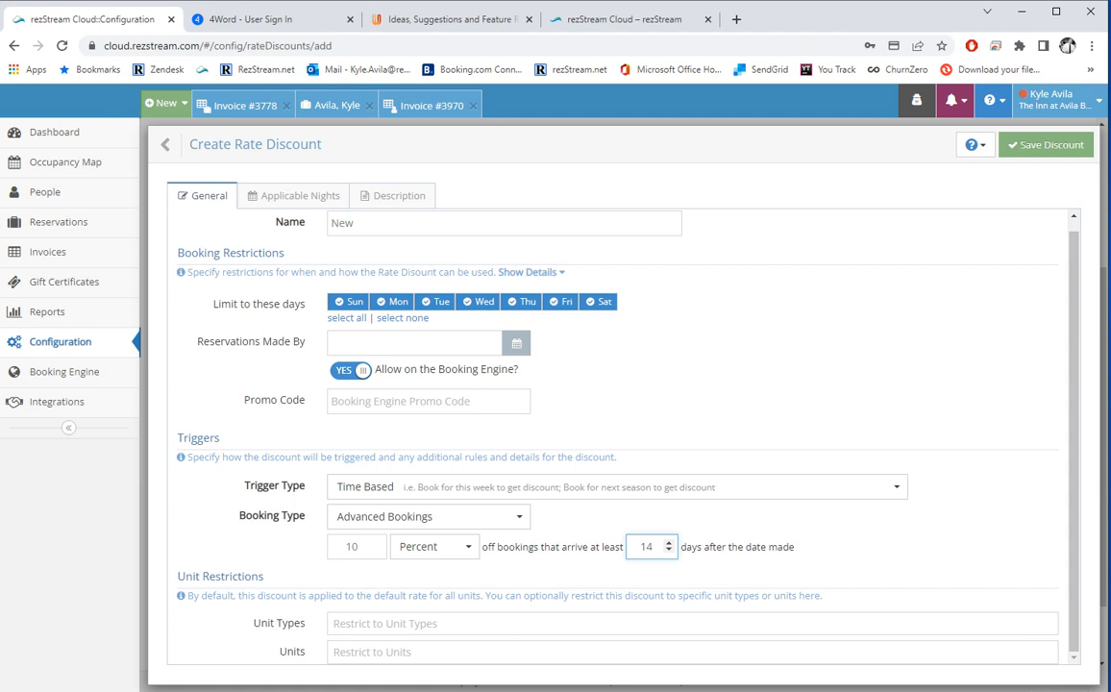
Check the unit restrictions, mark Apr 26 to Aug 4 as applicable nights, and save.
{"action": "left_click", "coordinate": [615, 624]}
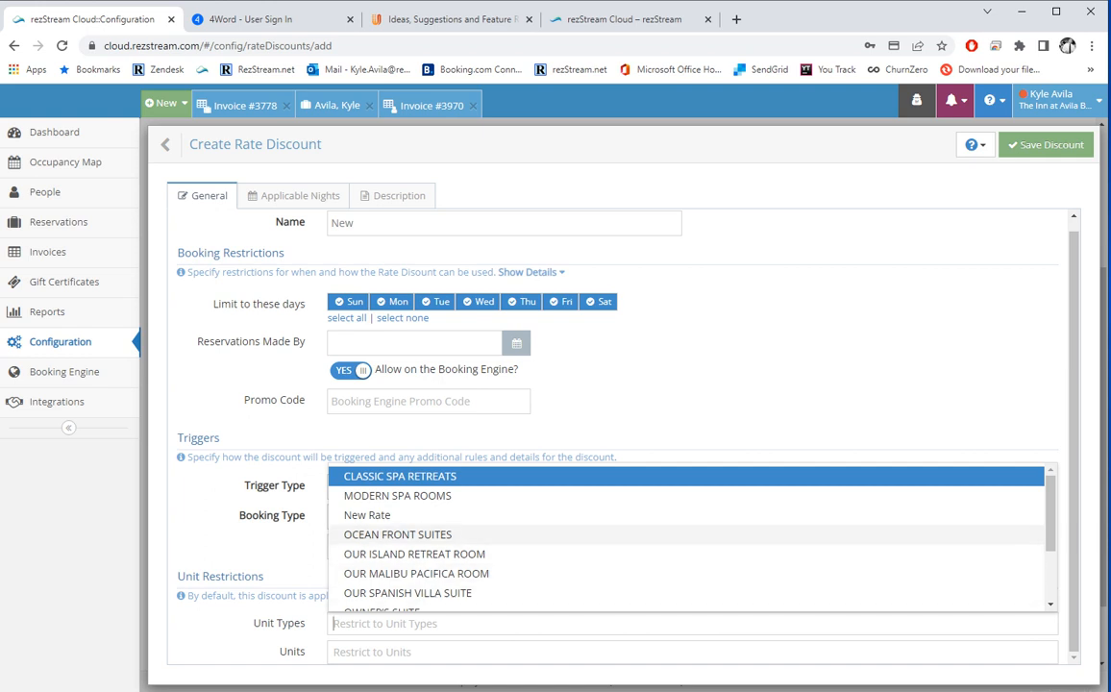
{"action": "left_click", "coordinate": [372, 652]}
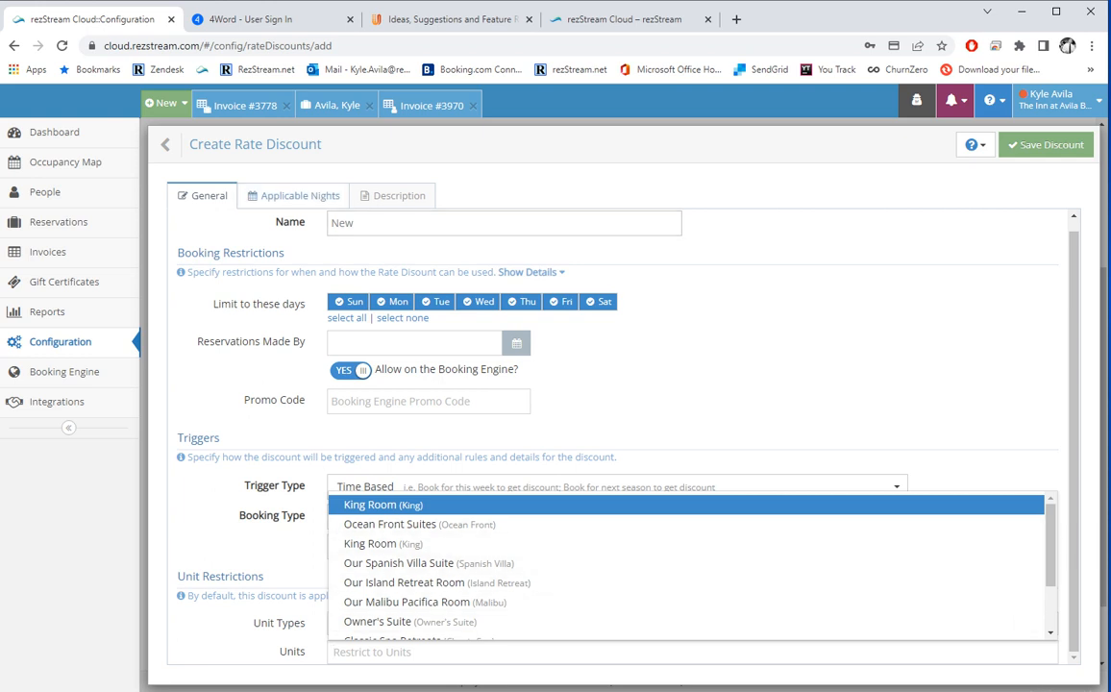
{"action": "left_click", "coordinate": [300, 195]}
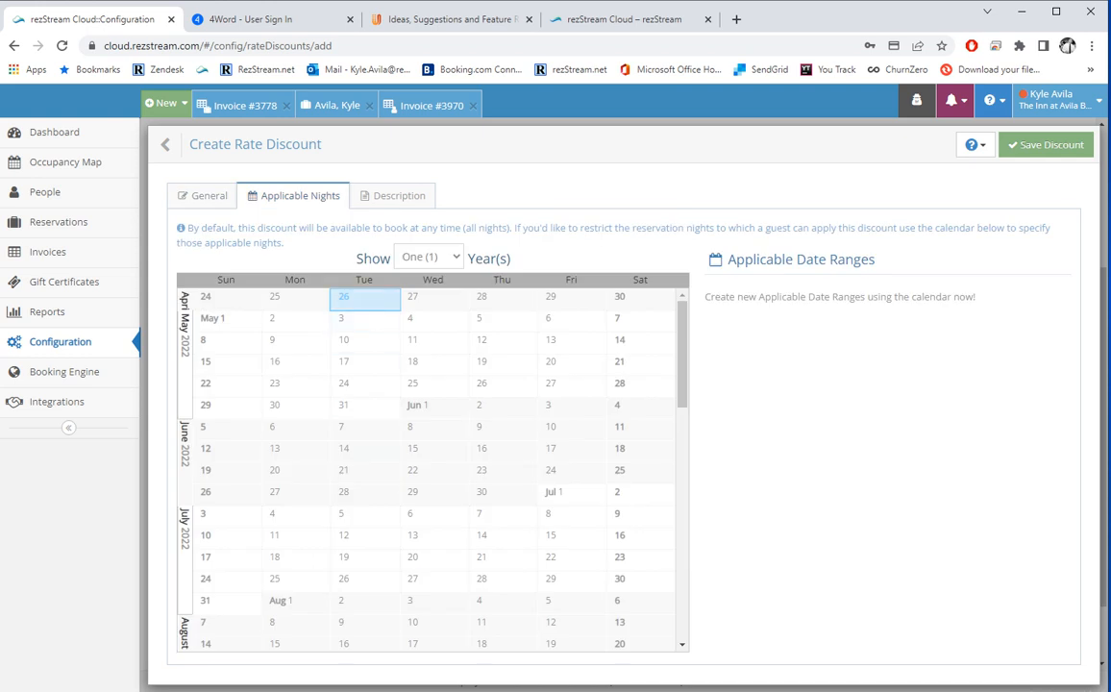
{"action": "left_click_drag", "start_coordinate": [366, 299], "coordinate": [501, 603]}
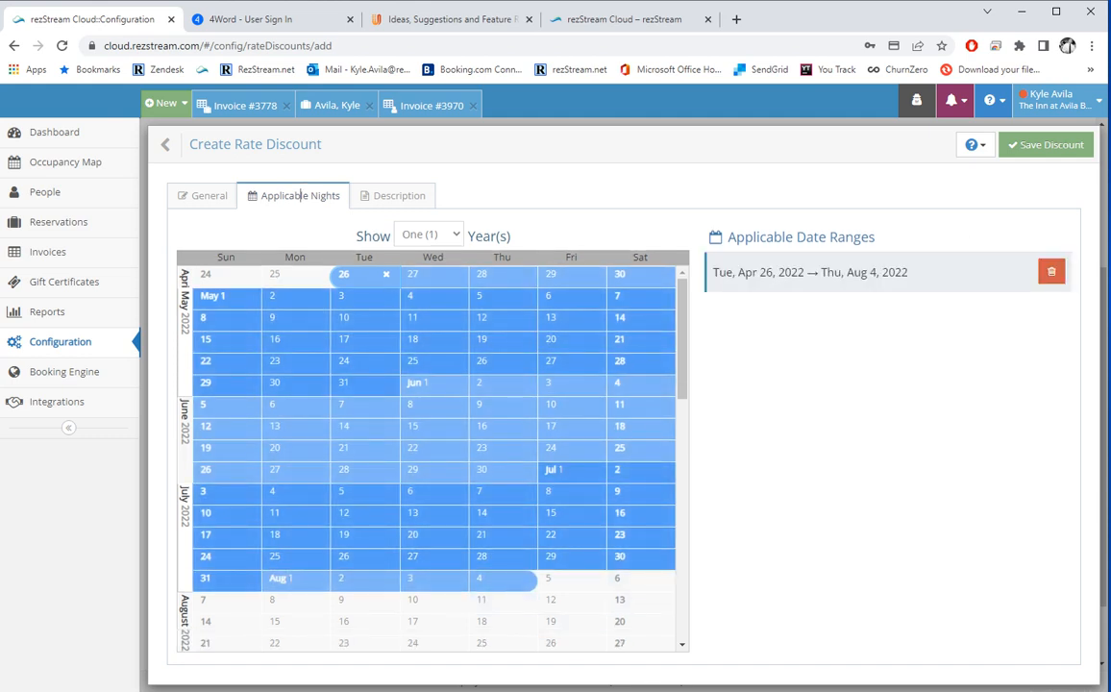
{"action": "left_click", "coordinate": [392, 196]}
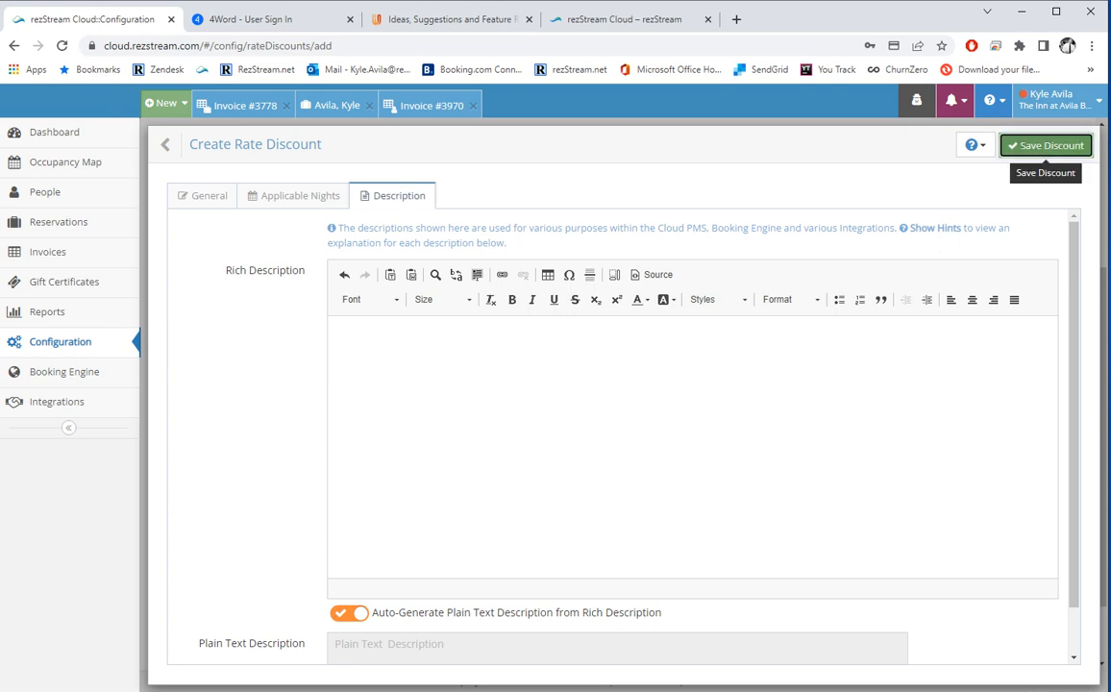
{"action": "left_click", "coordinate": [1047, 146]}
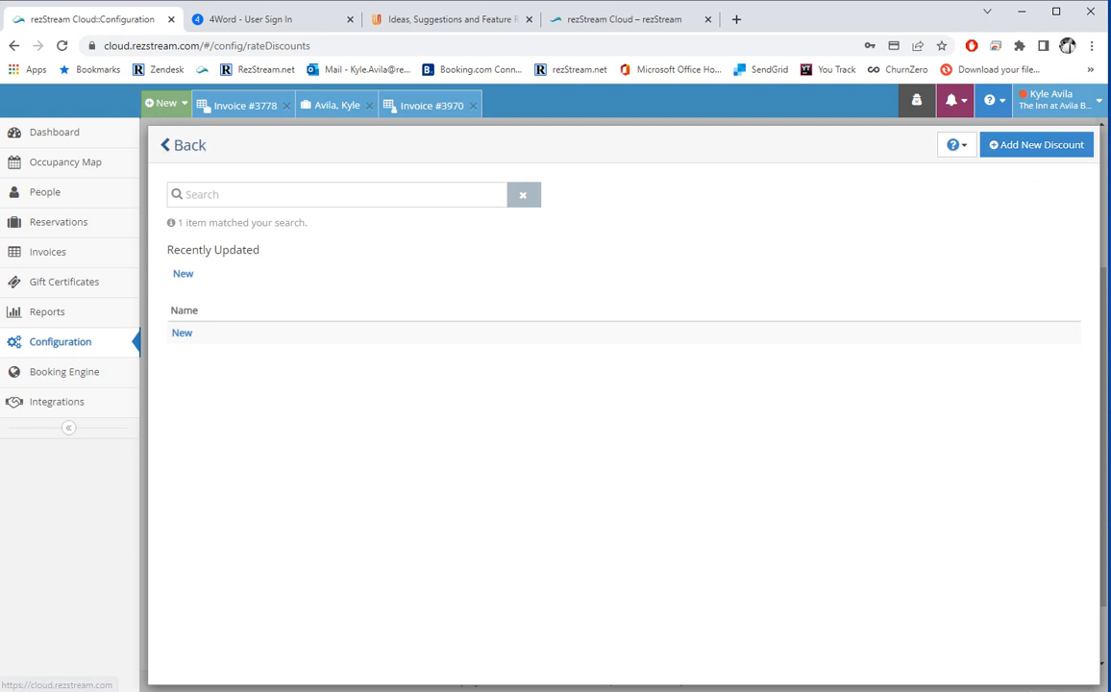
Look over the CLASSIC SPA RETREATS rate plan from the rate plans list.
{"action": "left_click", "coordinate": [190, 145]}
{"action": "left_click", "coordinate": [200, 436]}
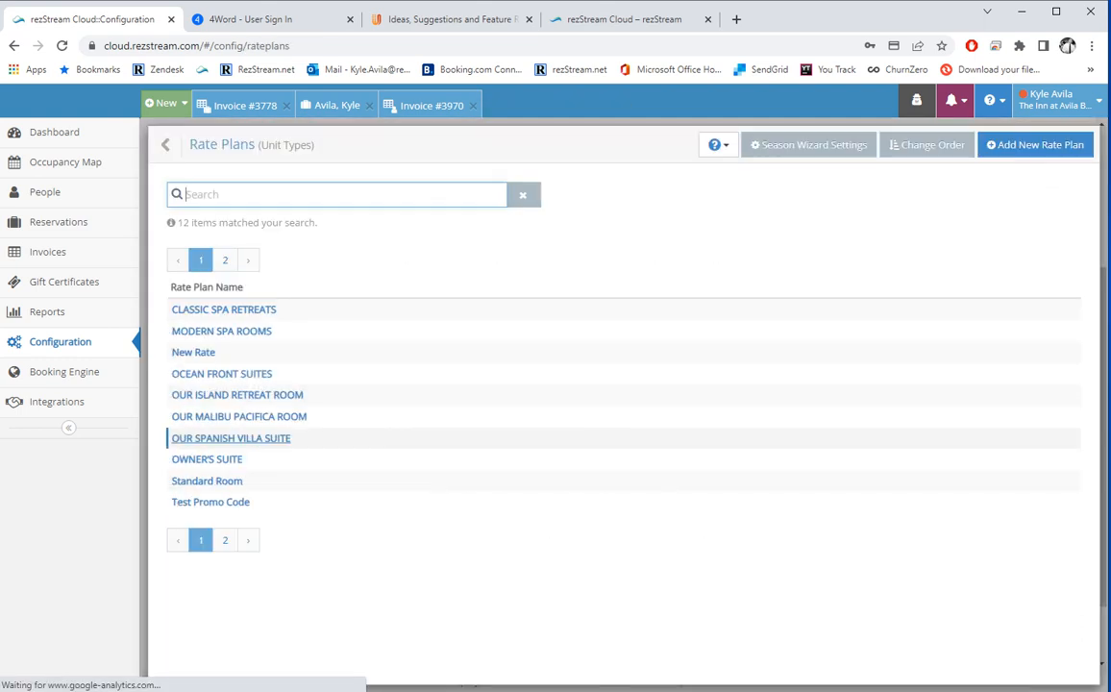
{"action": "left_click", "coordinate": [223, 309]}
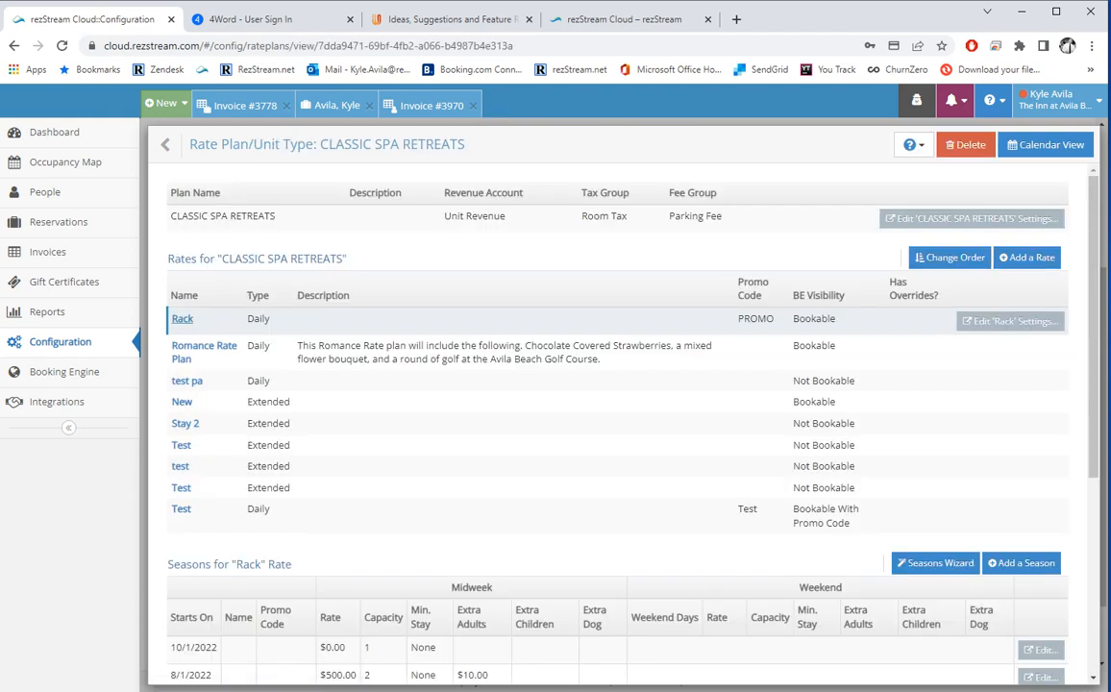
{"action": "scroll", "coordinate": [615, 432], "scroll_direction": "down", "scroll_amount": 3}
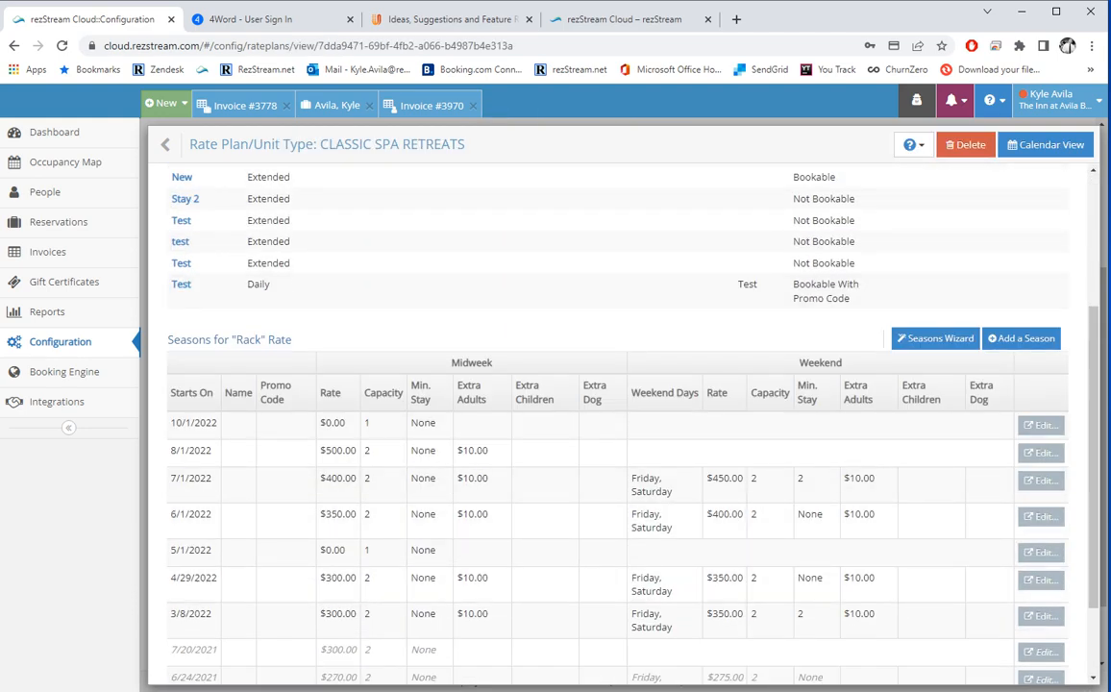
{"action": "scroll", "coordinate": [615, 432], "scroll_direction": "up", "scroll_amount": 3}
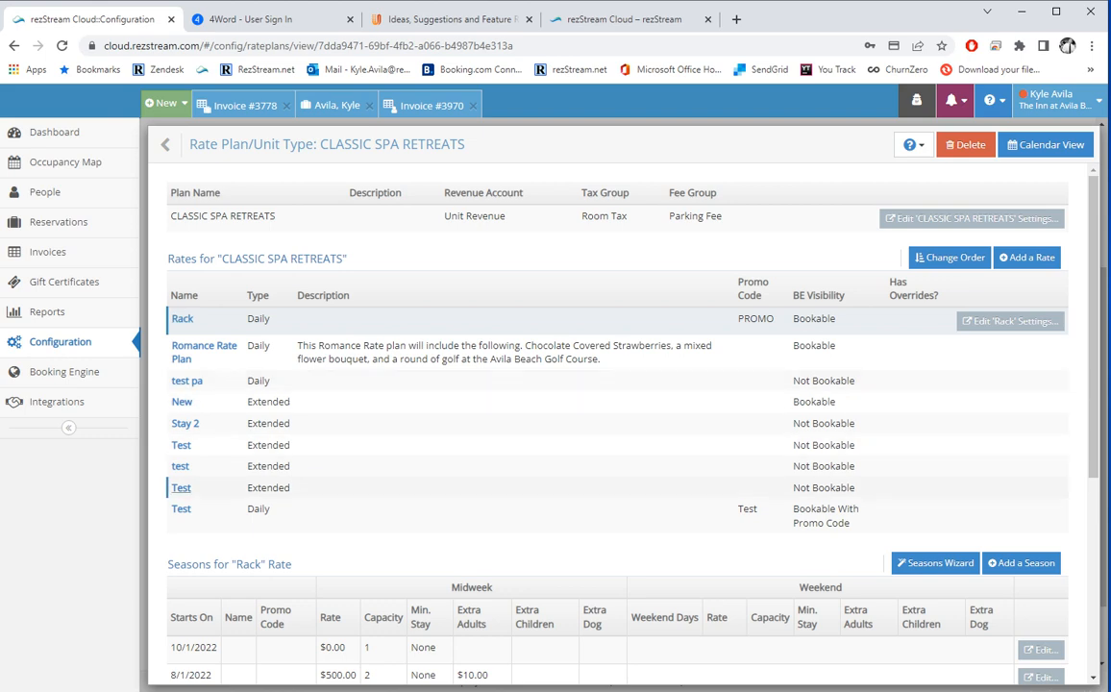
Return to Configuration and open Yield Management's three $20.00 rules.
{"action": "left_click", "coordinate": [185, 144]}
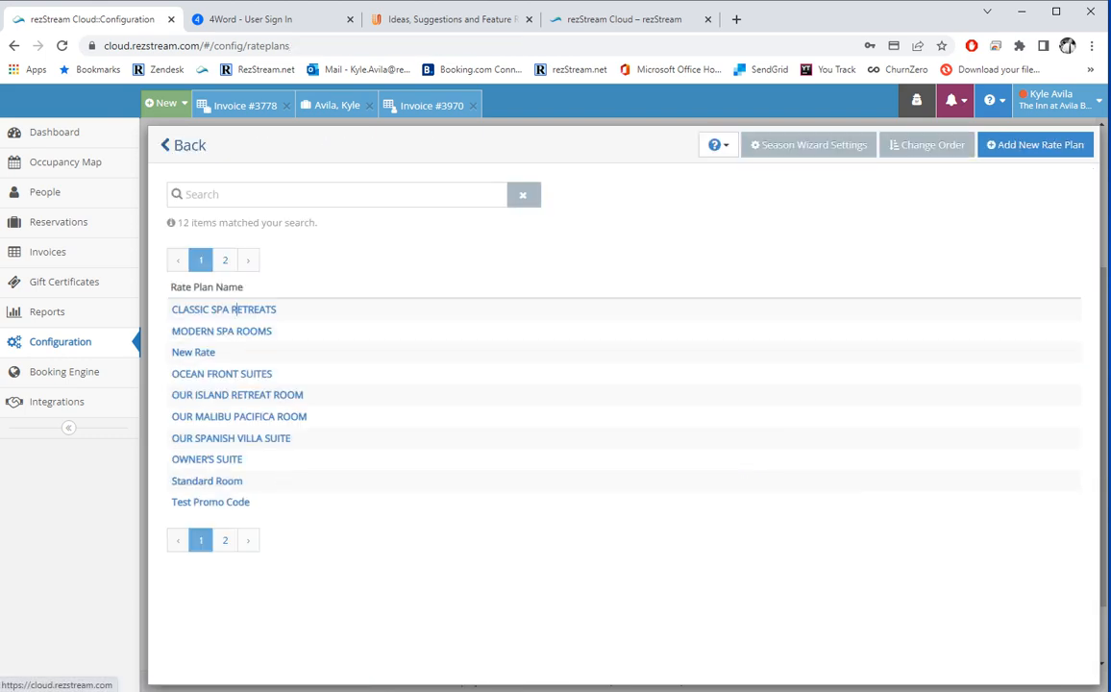
{"action": "left_click", "coordinate": [183, 144]}
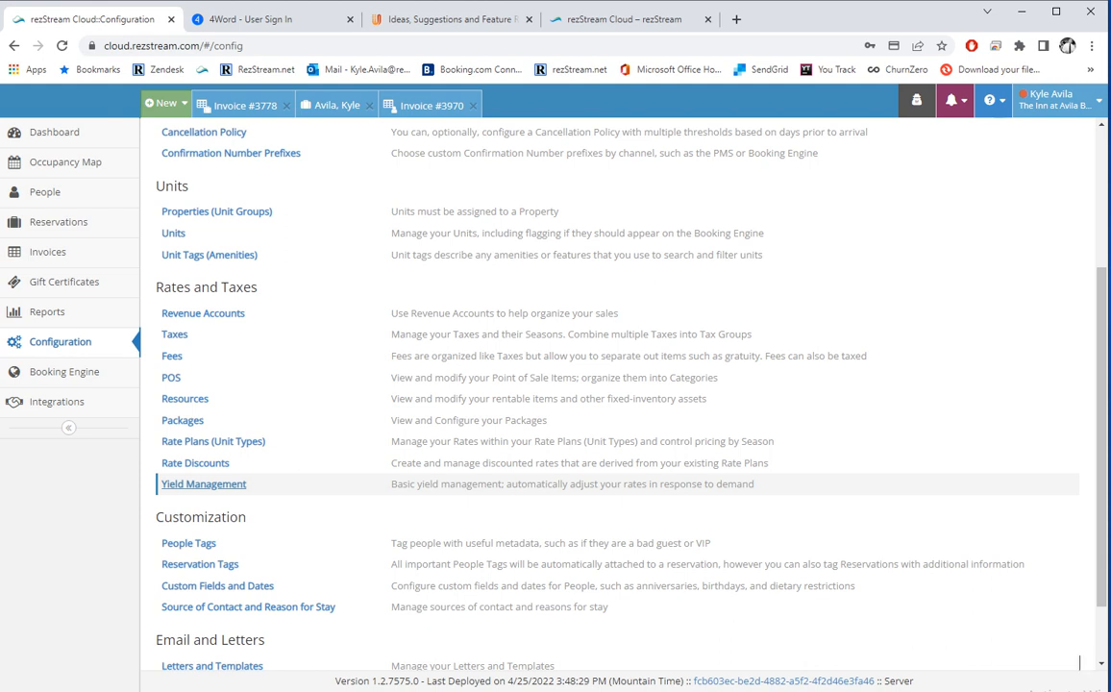
{"action": "left_click", "coordinate": [204, 484]}
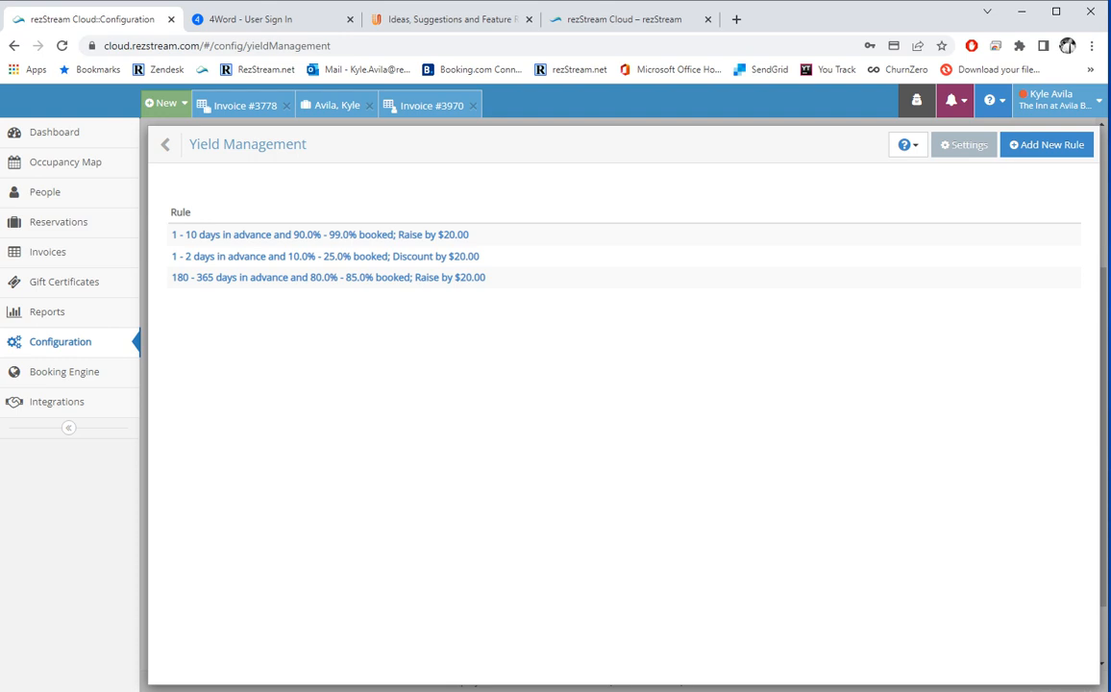
{"action": "left_click", "coordinate": [1047, 145]}
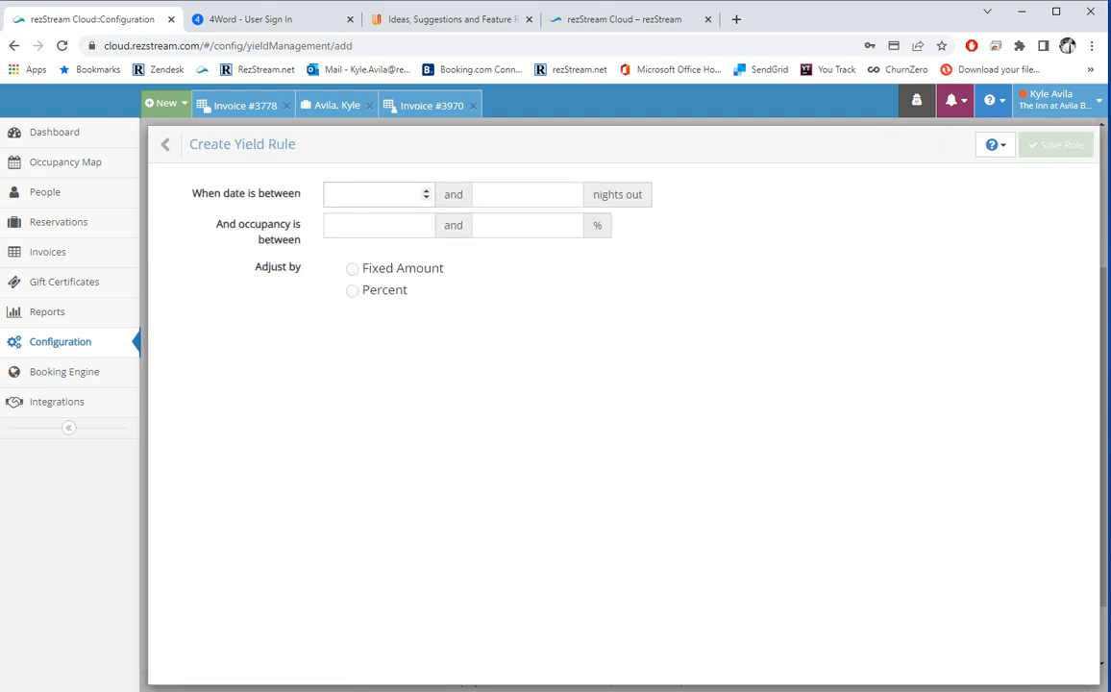
{"action": "left_click", "coordinate": [375, 194]}
{"action": "type", "text": "7"}
{"action": "key", "text": "Tab"}
{"action": "type", "text": "14"}
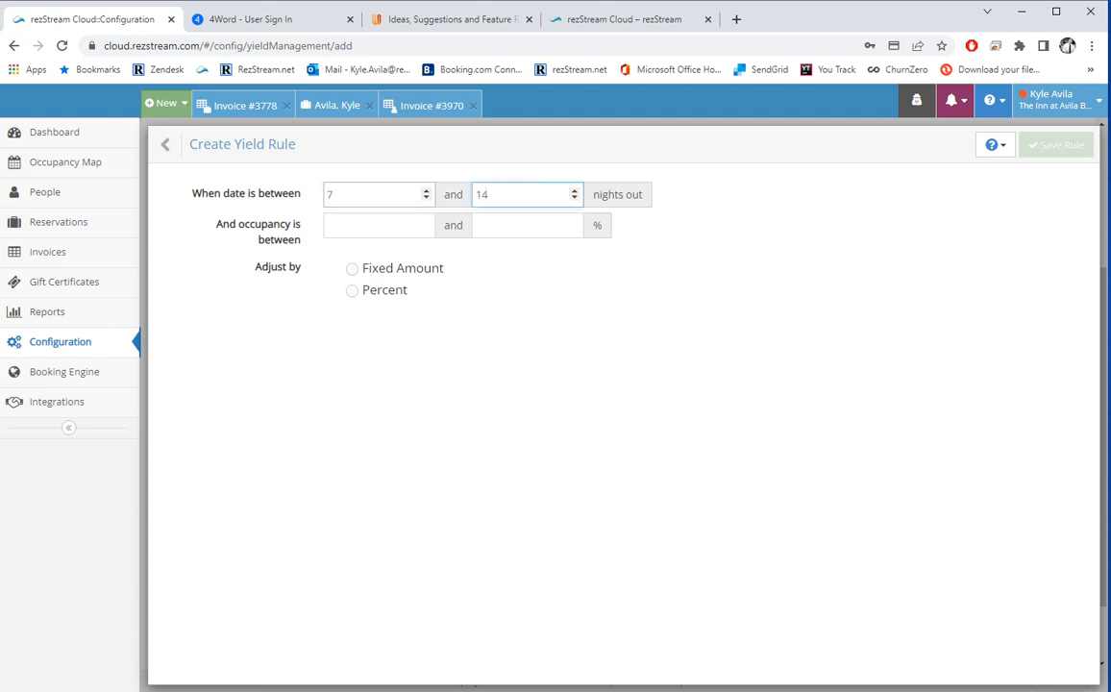
{"action": "key", "text": "Tab"}
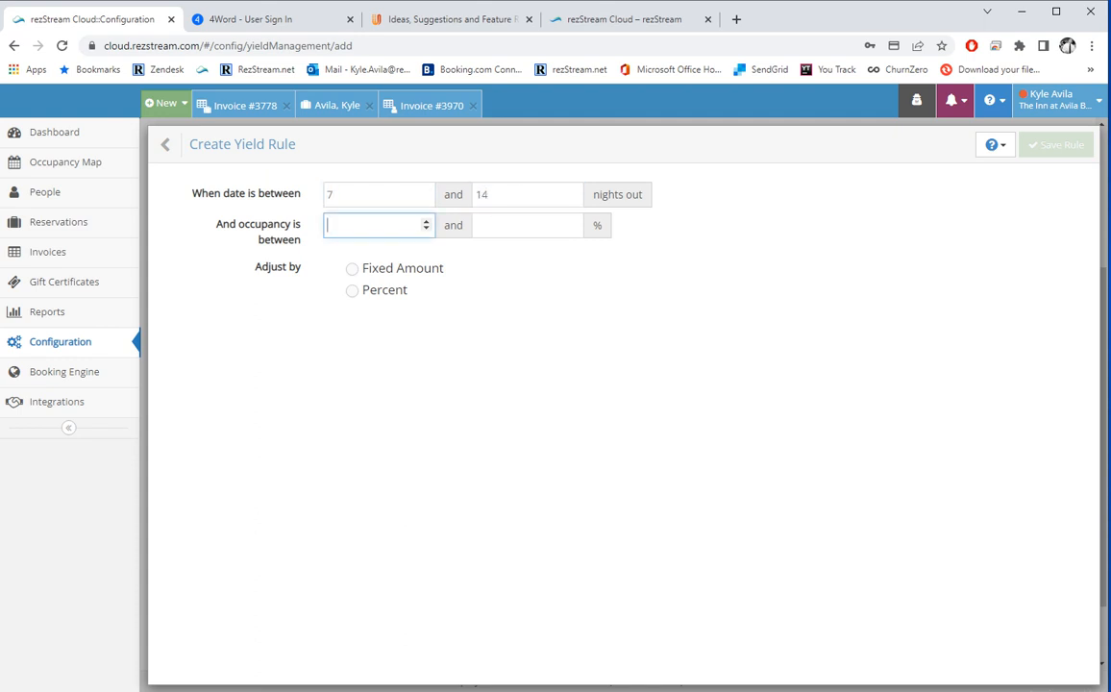
{"action": "type", "text": "89"}
{"action": "key", "text": "Tab"}
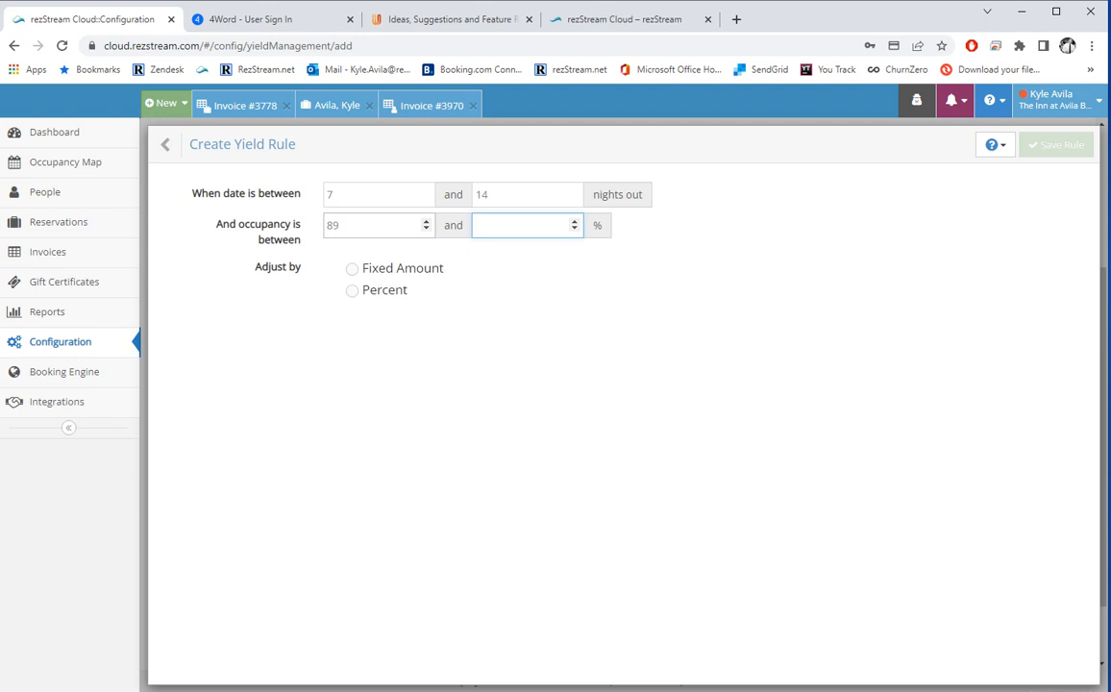
{"action": "type", "text": "99"}
{"action": "left_click", "coordinate": [352, 290]}
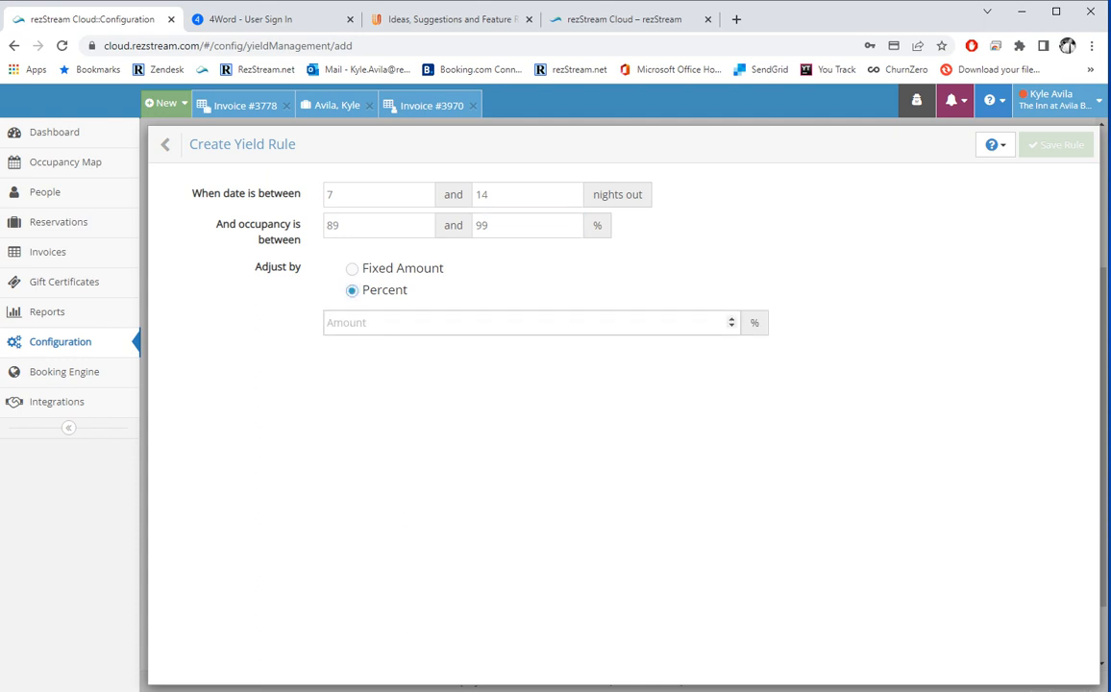
{"action": "type", "text": "20"}
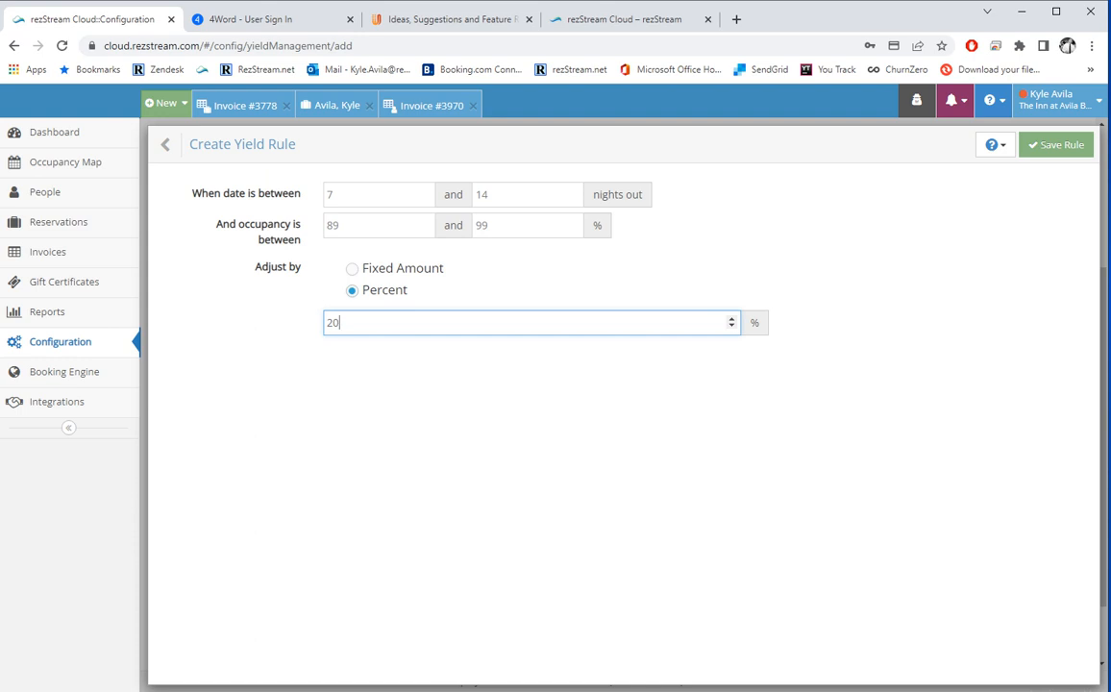
{"action": "left_click_drag", "start_coordinate": [342, 226], "coordinate": [324, 225]}
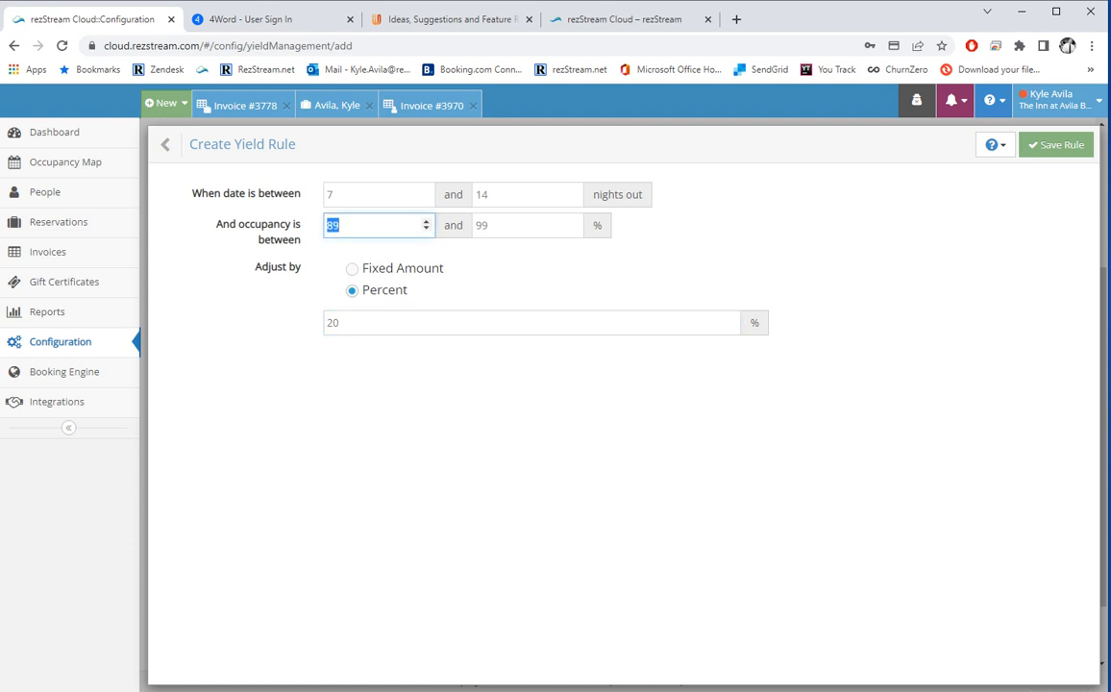
{"action": "type", "text": "50"}
{"action": "key", "text": "Tab"}
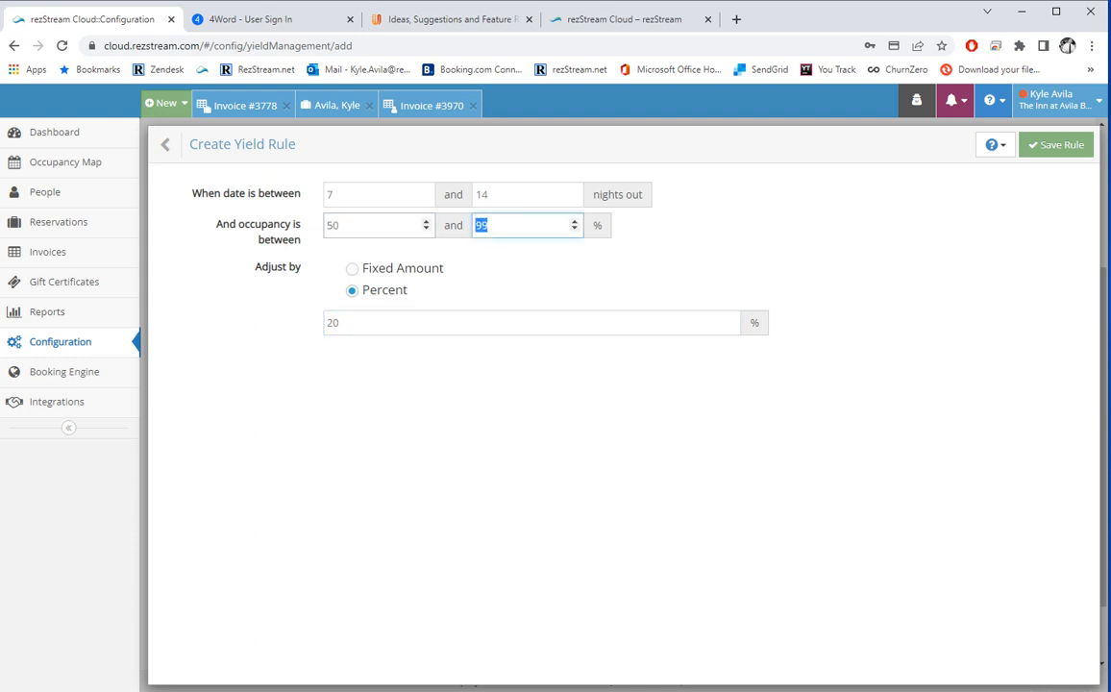
{"action": "type", "text": "60"}
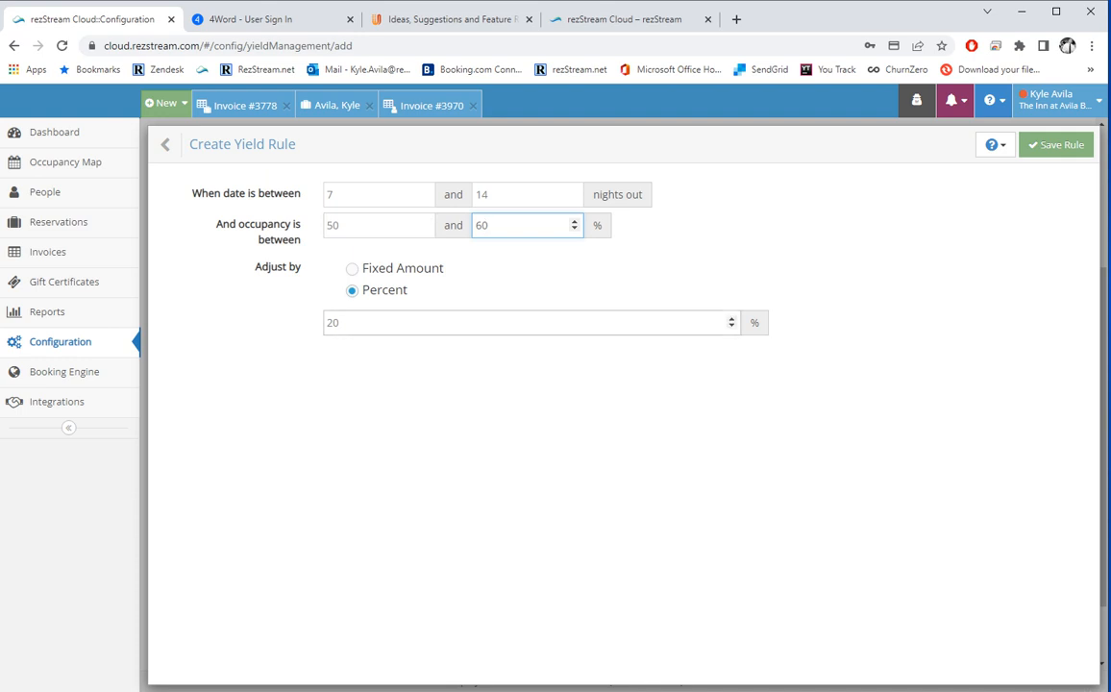
{"action": "left_click", "coordinate": [328, 323]}
{"action": "type", "text": "-"}
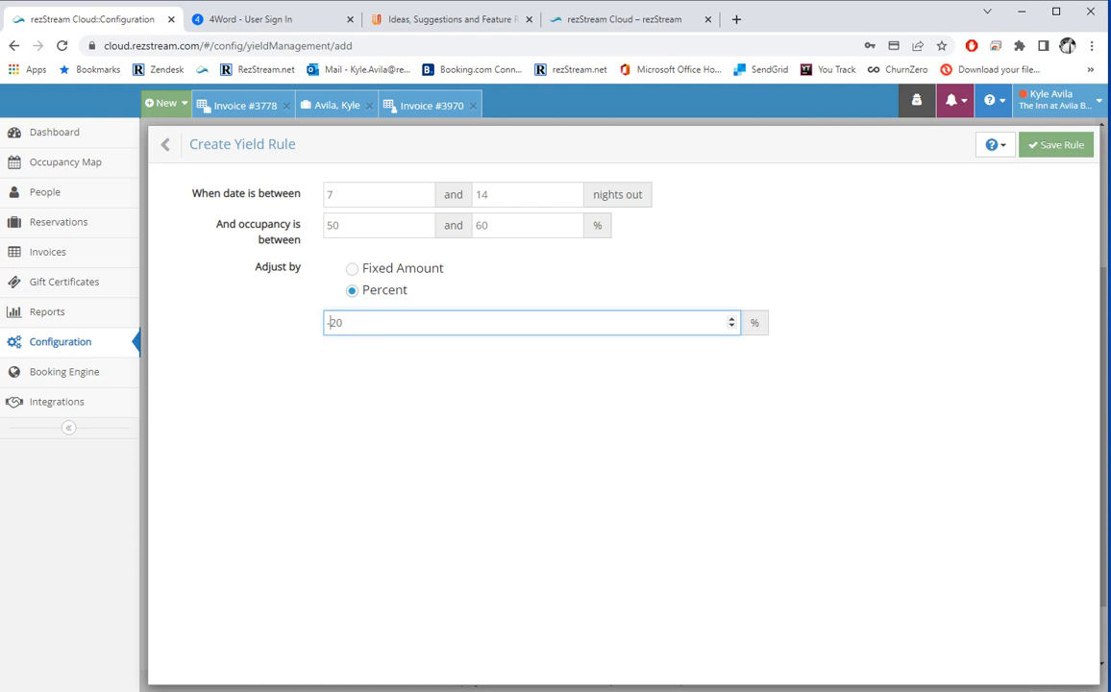
{"action": "left_click", "coordinate": [166, 144]}
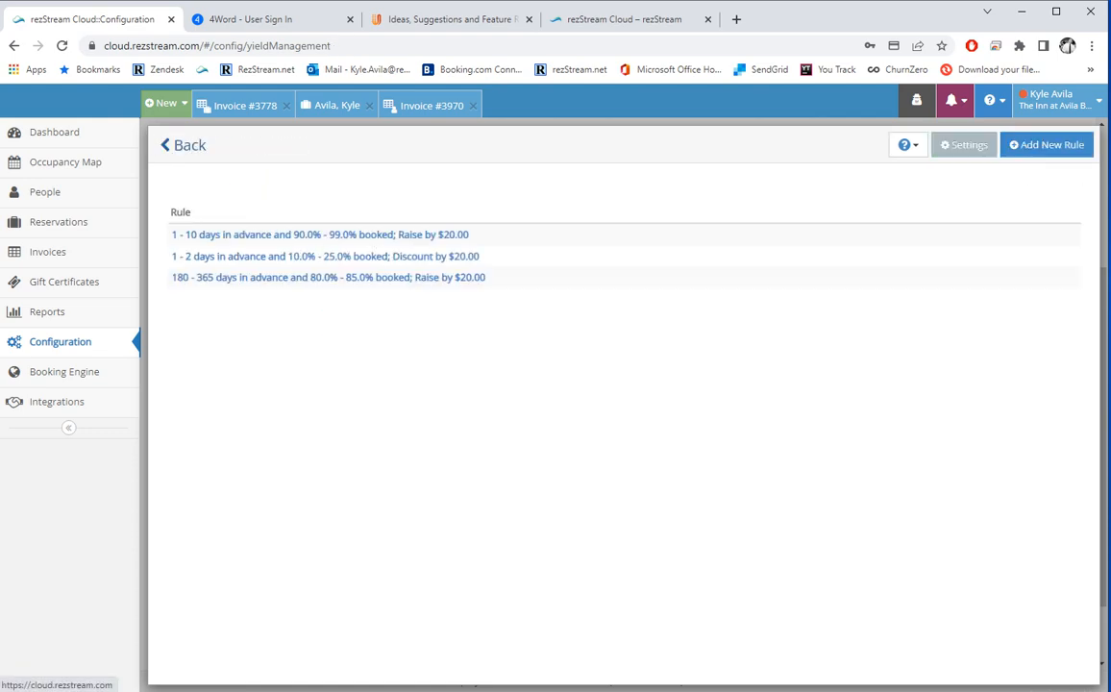
Go back to Configuration and open Custom Fields and Dates (2nd Email, Door Code, Time of Arrival).
{"action": "left_click", "coordinate": [165, 144]}
{"action": "scroll", "coordinate": [615, 384], "scroll_direction": "down", "scroll_amount": 1}
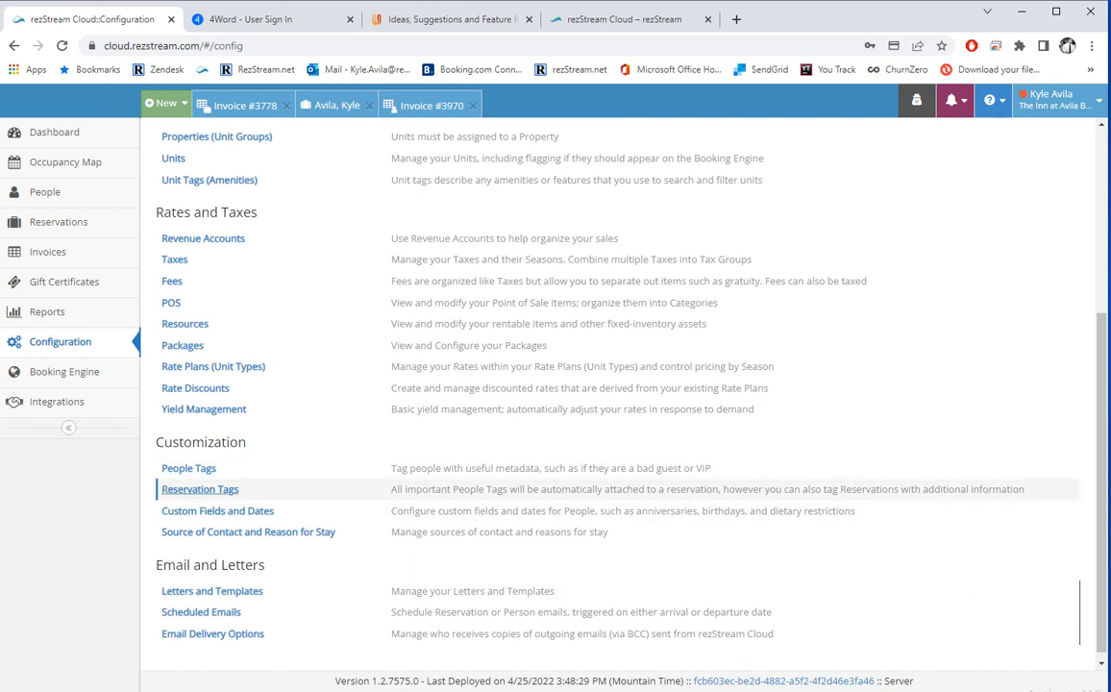
{"action": "left_click", "coordinate": [217, 510]}
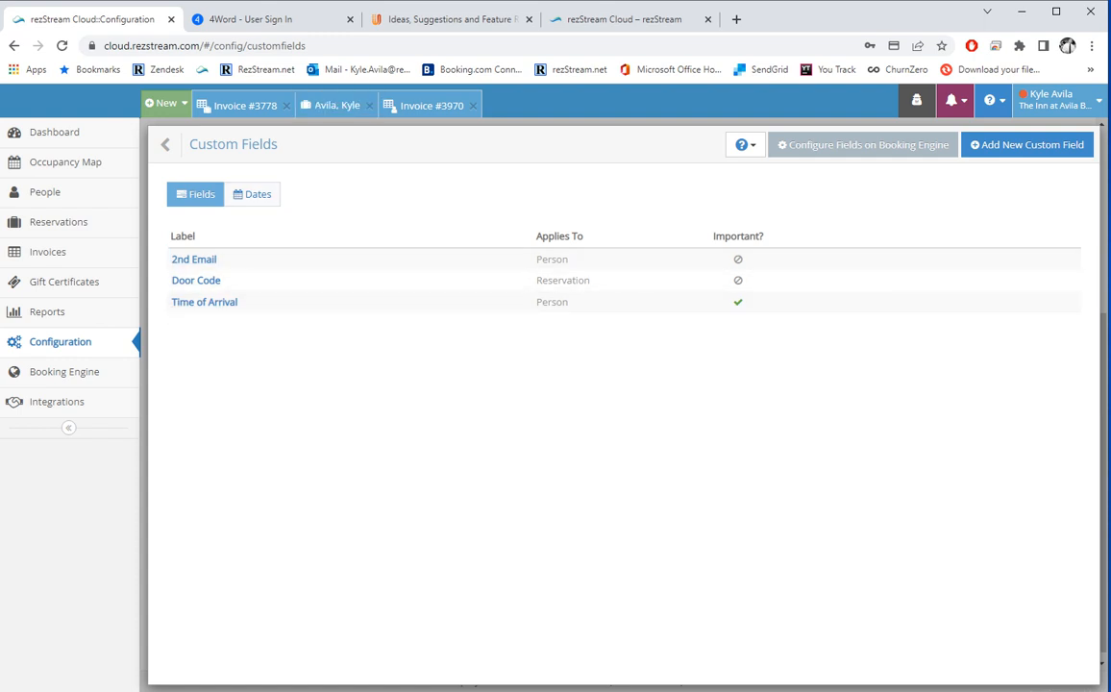
Review the guest's custom field values in their person record from the open reservation.
{"action": "left_click", "coordinate": [338, 105]}
{"action": "scroll", "coordinate": [341, 105], "scroll_direction": "up", "scroll_amount": 3}
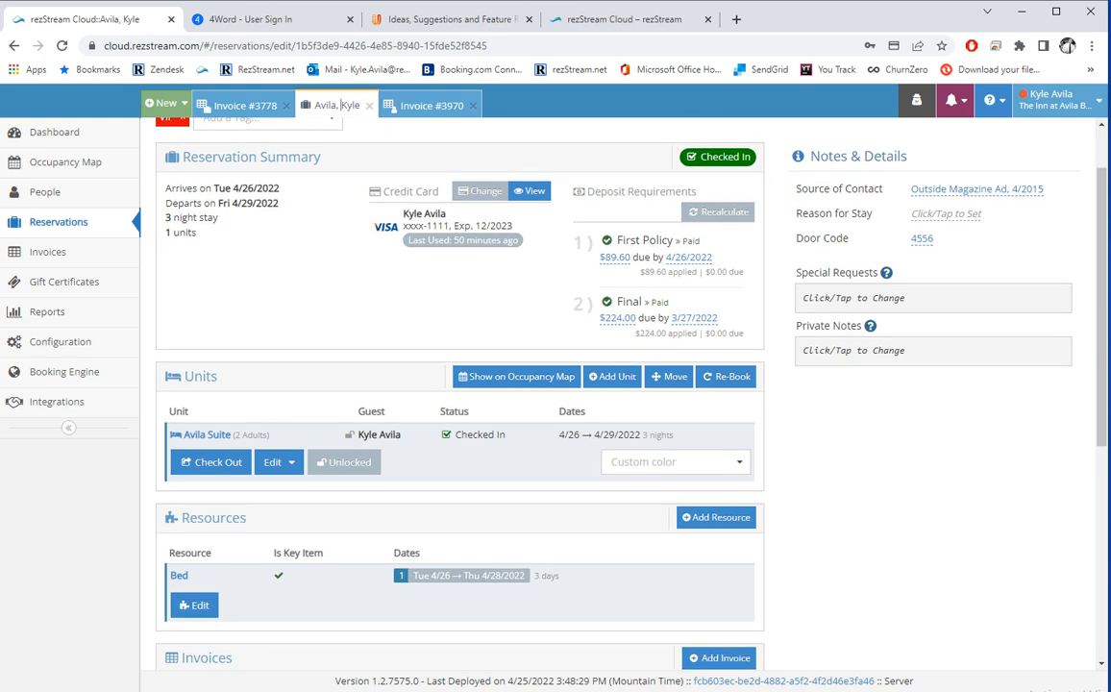
{"action": "scroll", "coordinate": [459, 384], "scroll_direction": "down", "scroll_amount": 4}
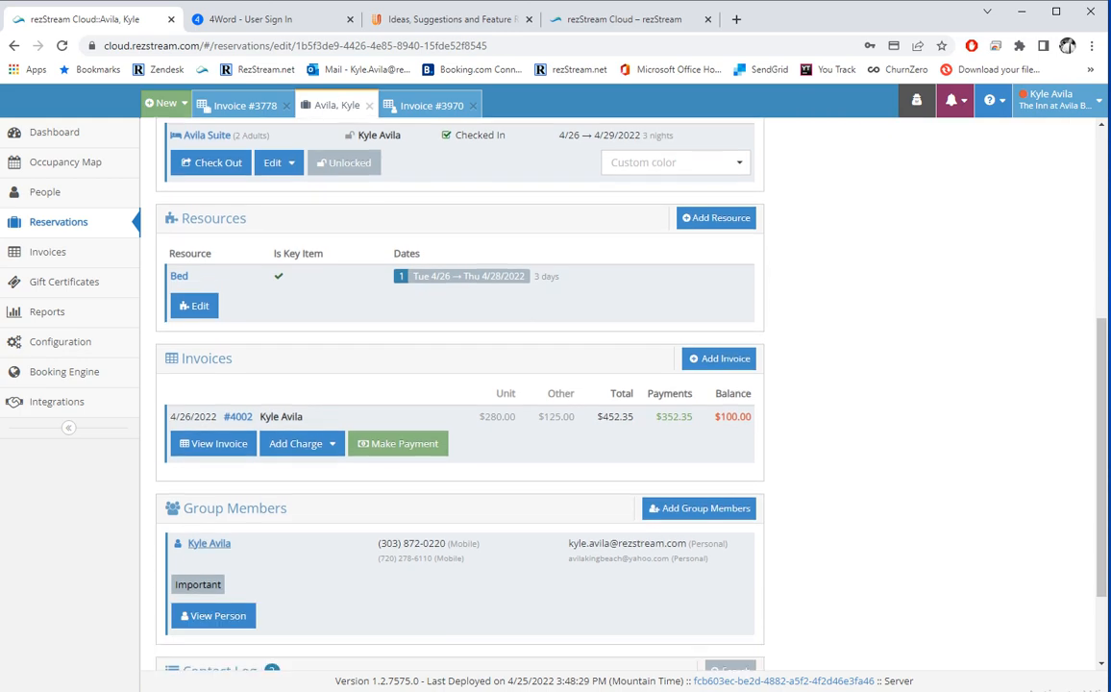
{"action": "left_click", "coordinate": [341, 105]}
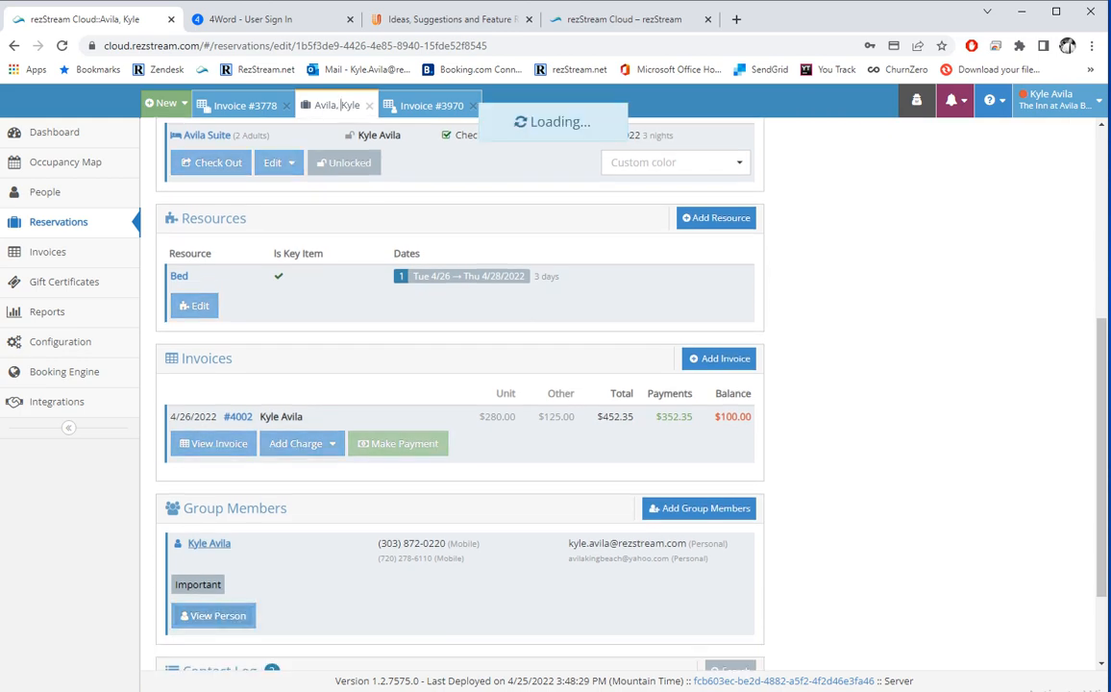
{"action": "scroll", "coordinate": [552, 388], "scroll_direction": "down", "scroll_amount": 1}
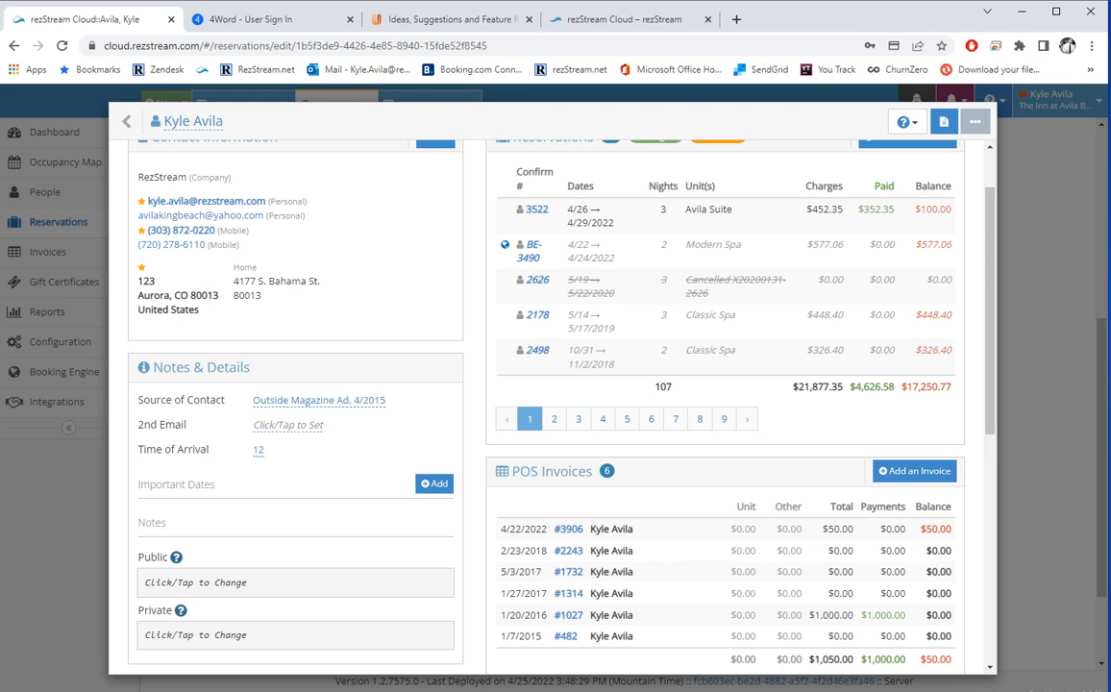
{"action": "left_click", "coordinate": [140, 121]}
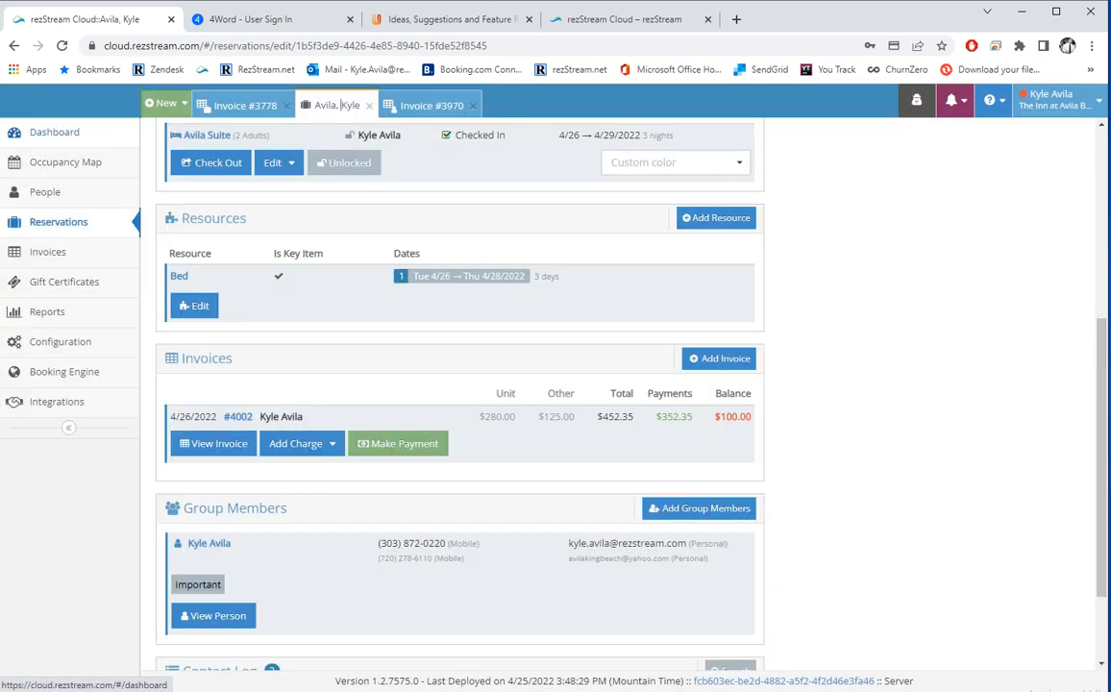
Check the custom dates under Custom Fields and Dates, then return to Configuration.
{"action": "left_click", "coordinate": [60, 341]}
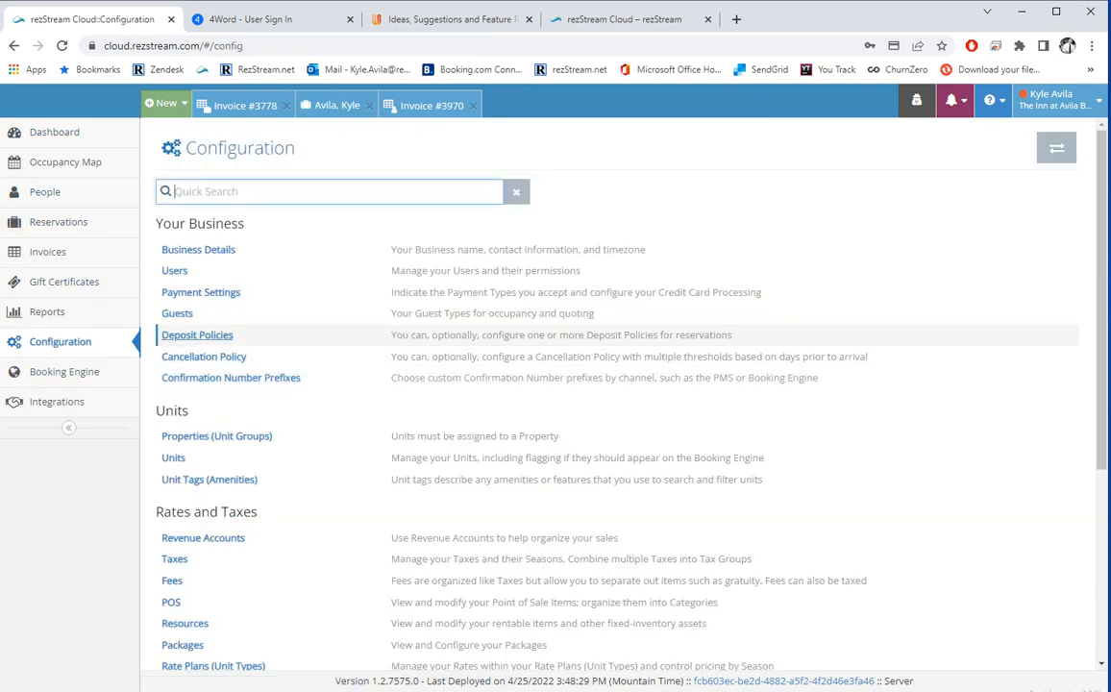
{"action": "scroll", "coordinate": [384, 414], "scroll_direction": "down", "scroll_amount": 3}
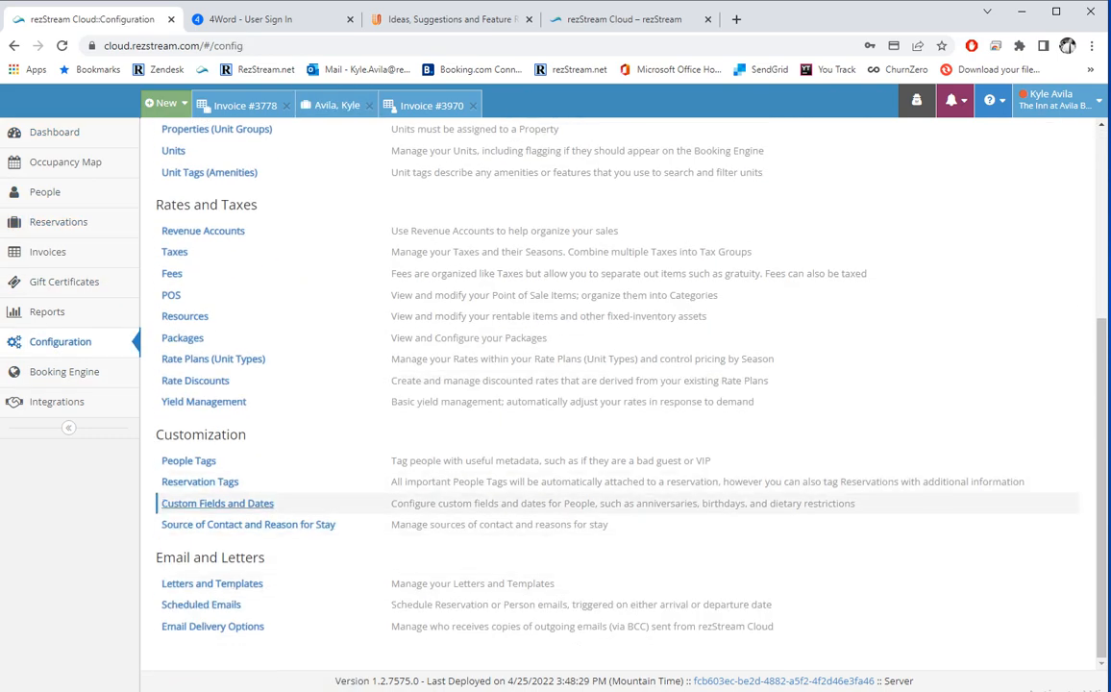
{"action": "left_click", "coordinate": [217, 502]}
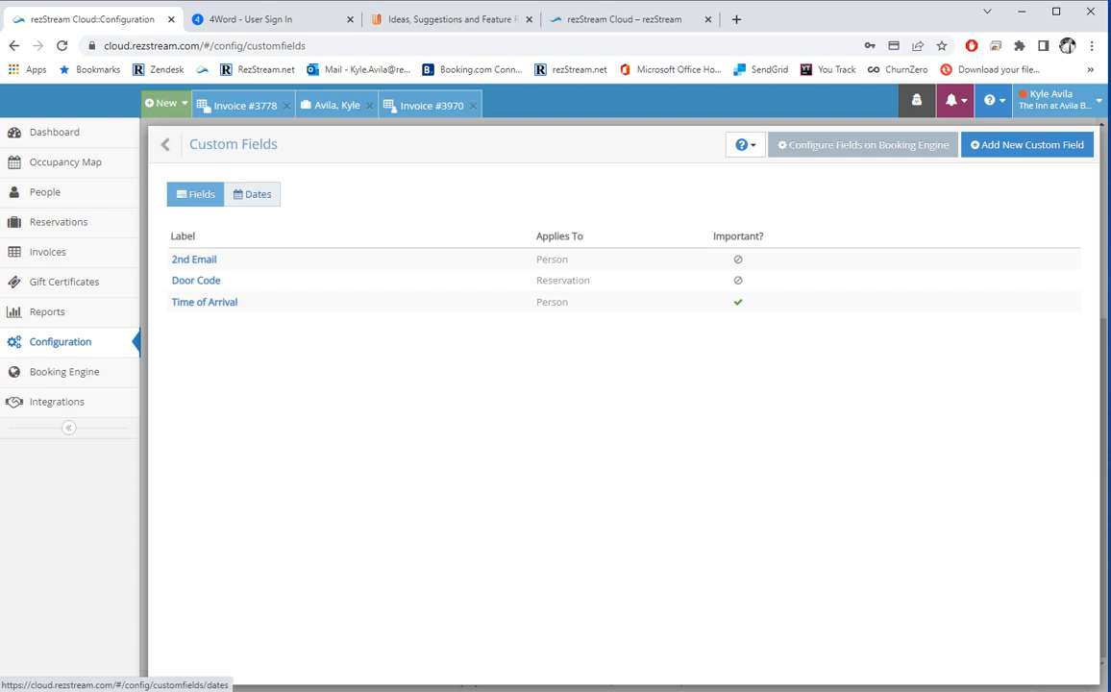
{"action": "left_click", "coordinate": [252, 194]}
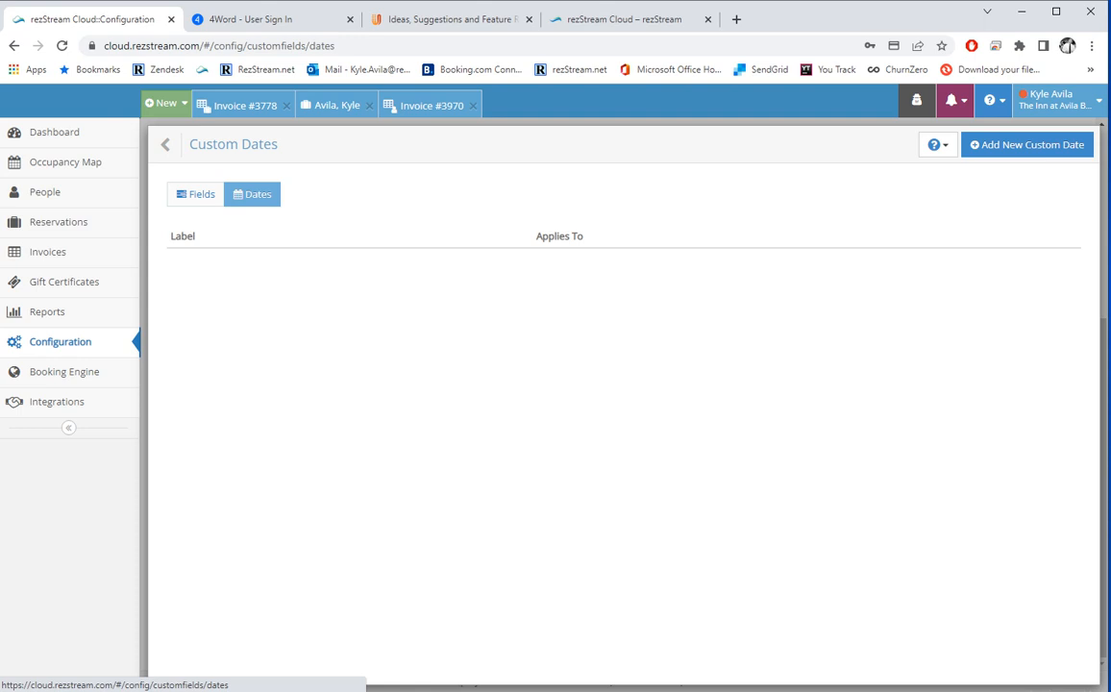
{"action": "left_click", "coordinate": [166, 144]}
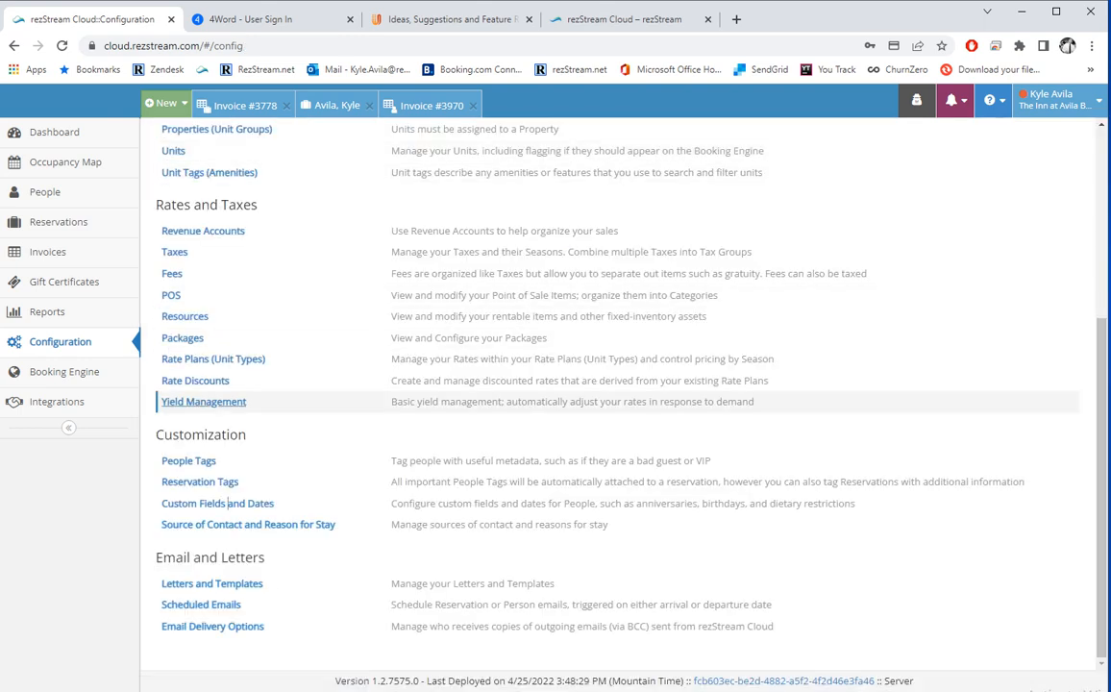
Start a new source of contact selectable on the booking engine, then discard it.
{"action": "left_click", "coordinate": [230, 525]}
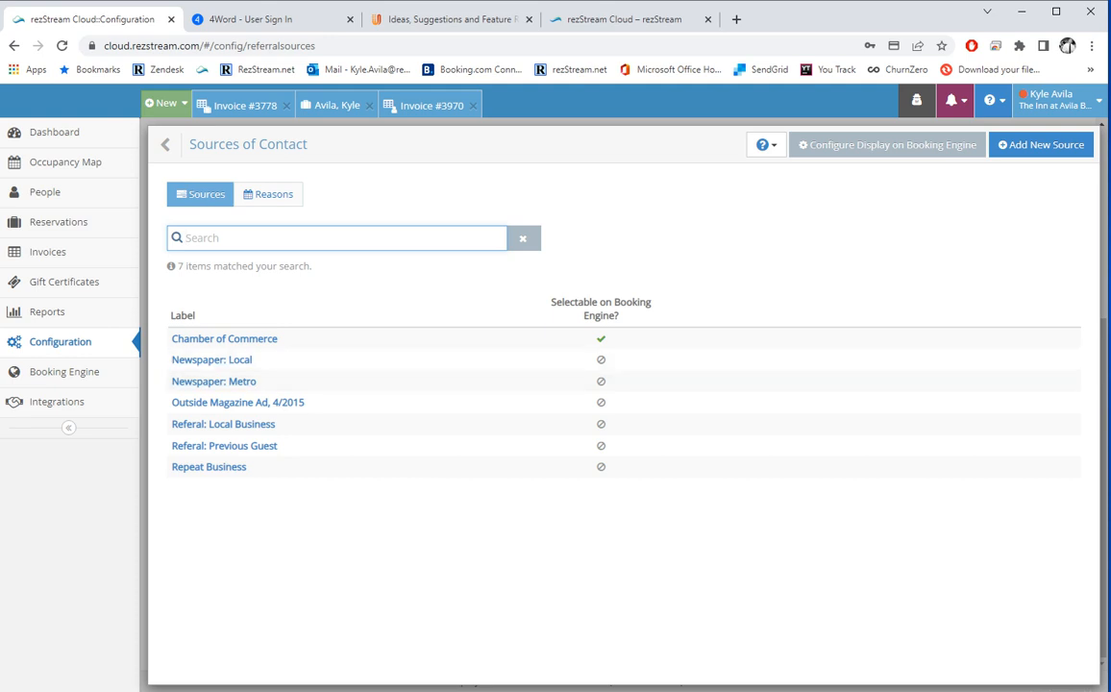
{"action": "left_click", "coordinate": [1040, 144]}
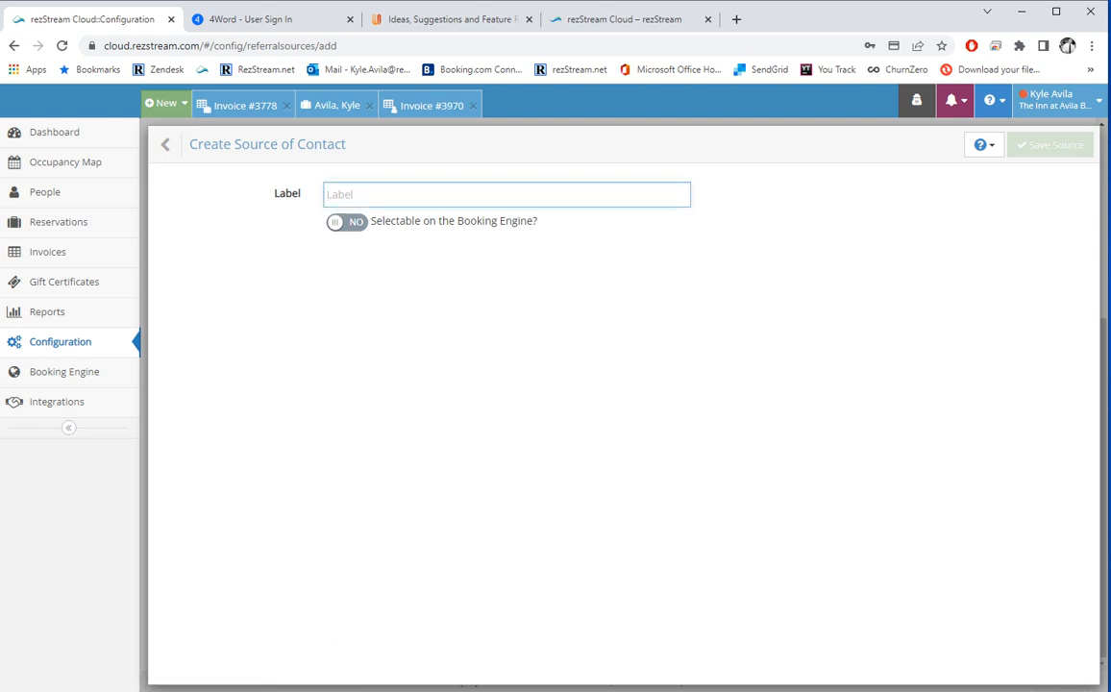
{"action": "left_click", "coordinate": [349, 214]}
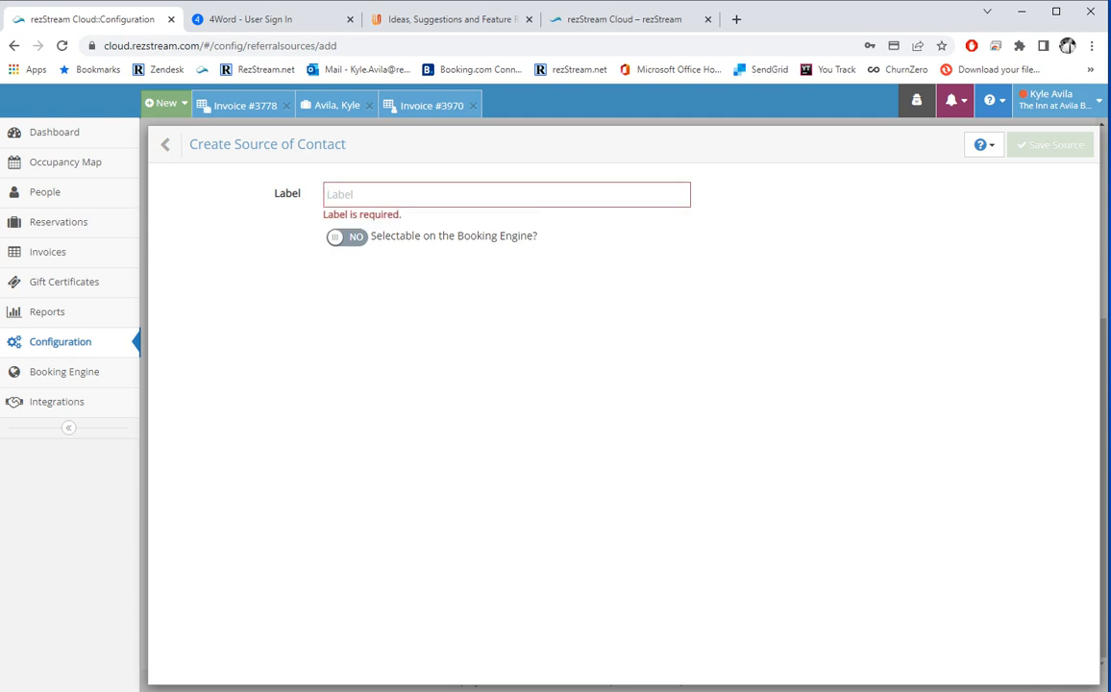
{"action": "left_click", "coordinate": [349, 236]}
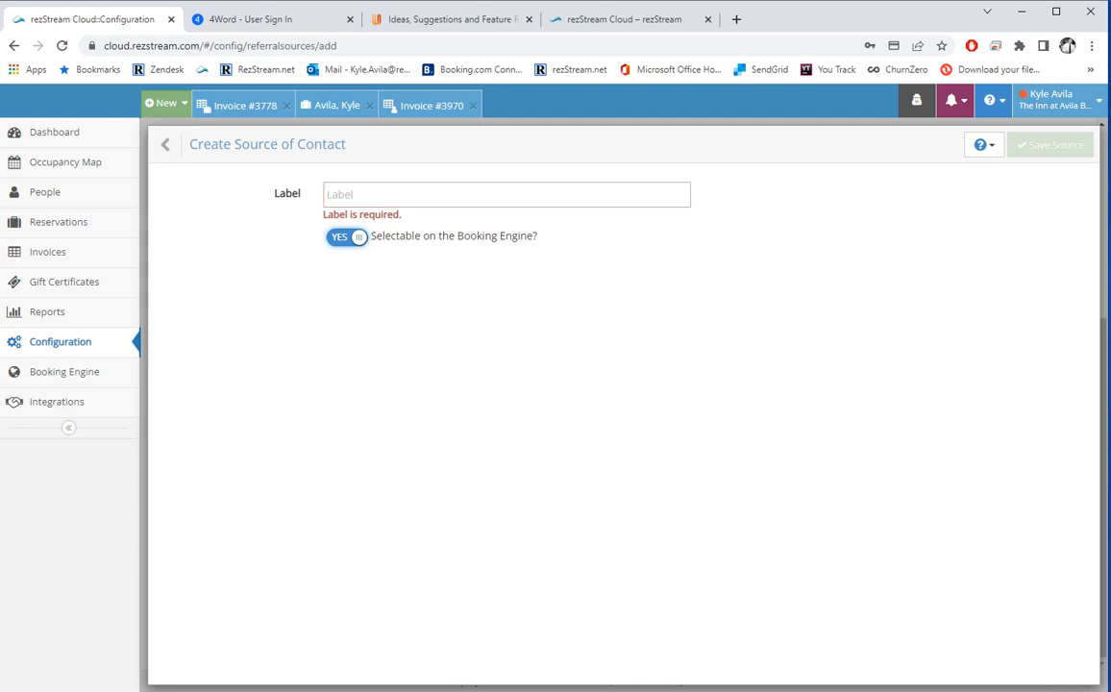
{"action": "left_click", "coordinate": [165, 144]}
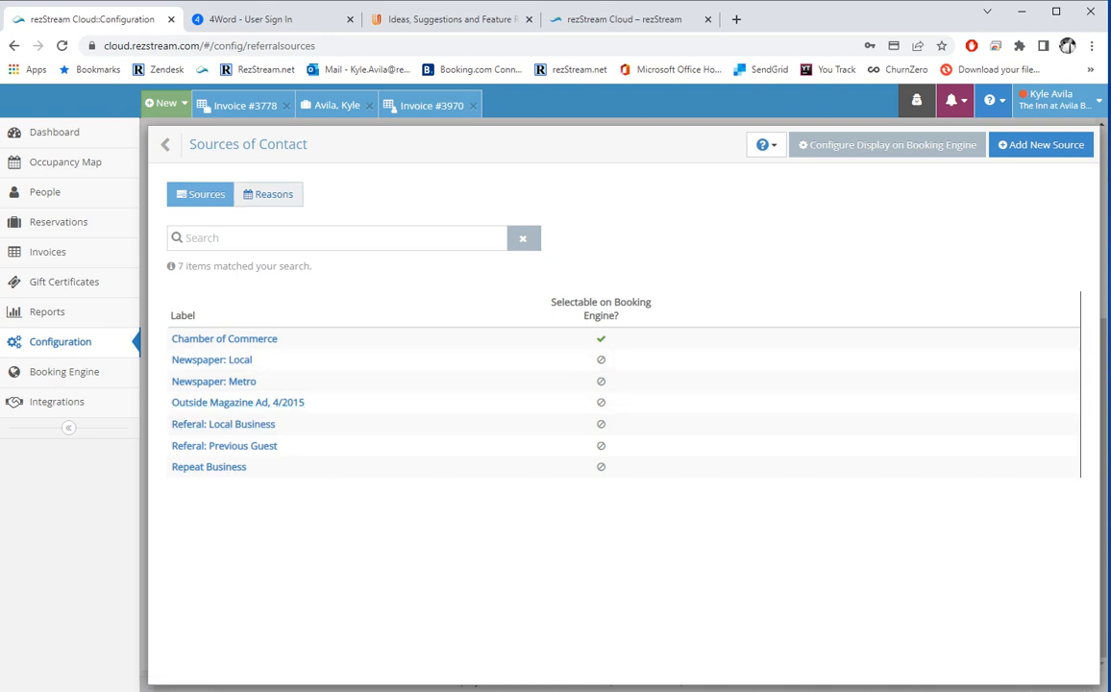
Start a new reason for stay selectable on the booking engine, discard it, return to Configuration.
{"action": "left_click", "coordinate": [268, 195]}
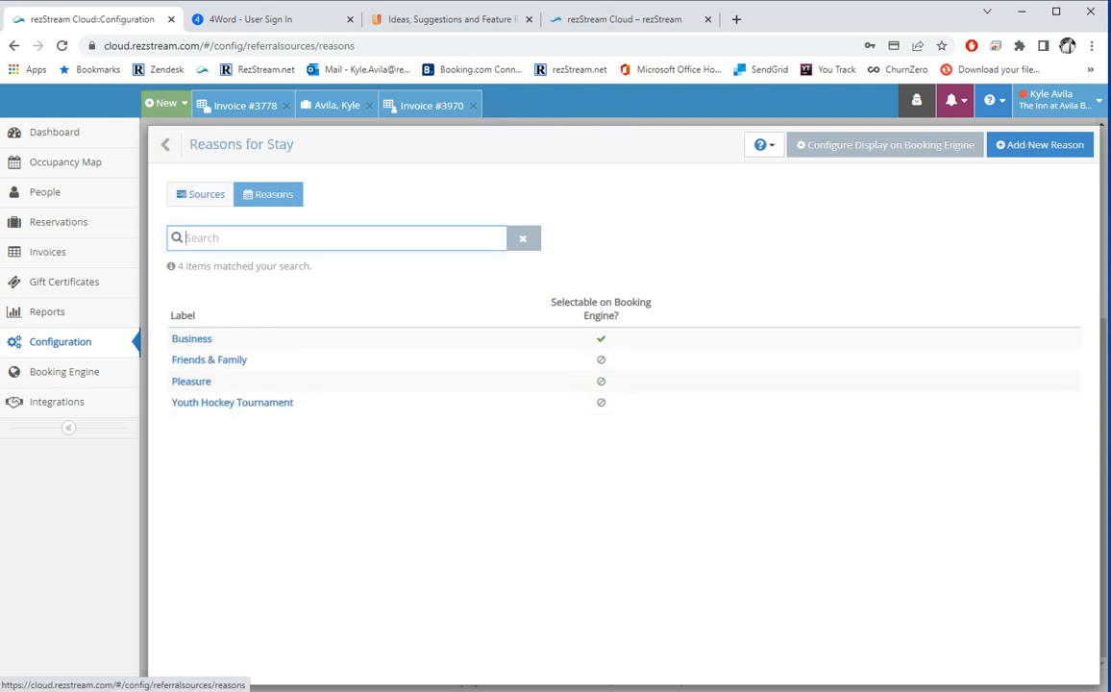
{"action": "left_click", "coordinate": [1040, 145]}
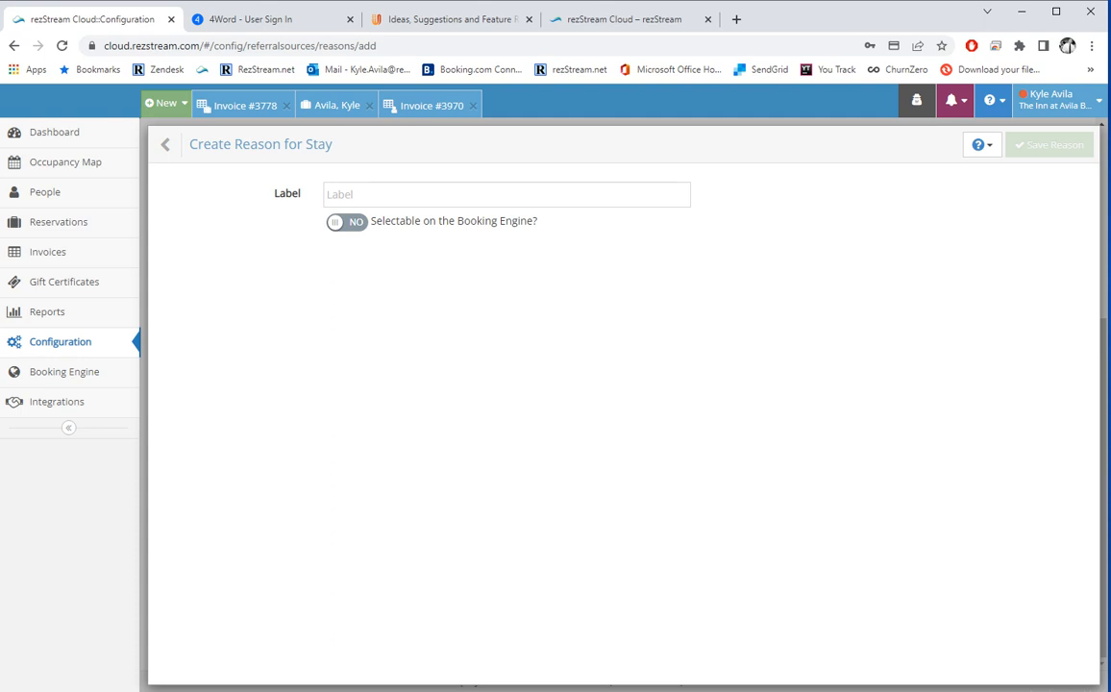
{"action": "left_click", "coordinate": [347, 222]}
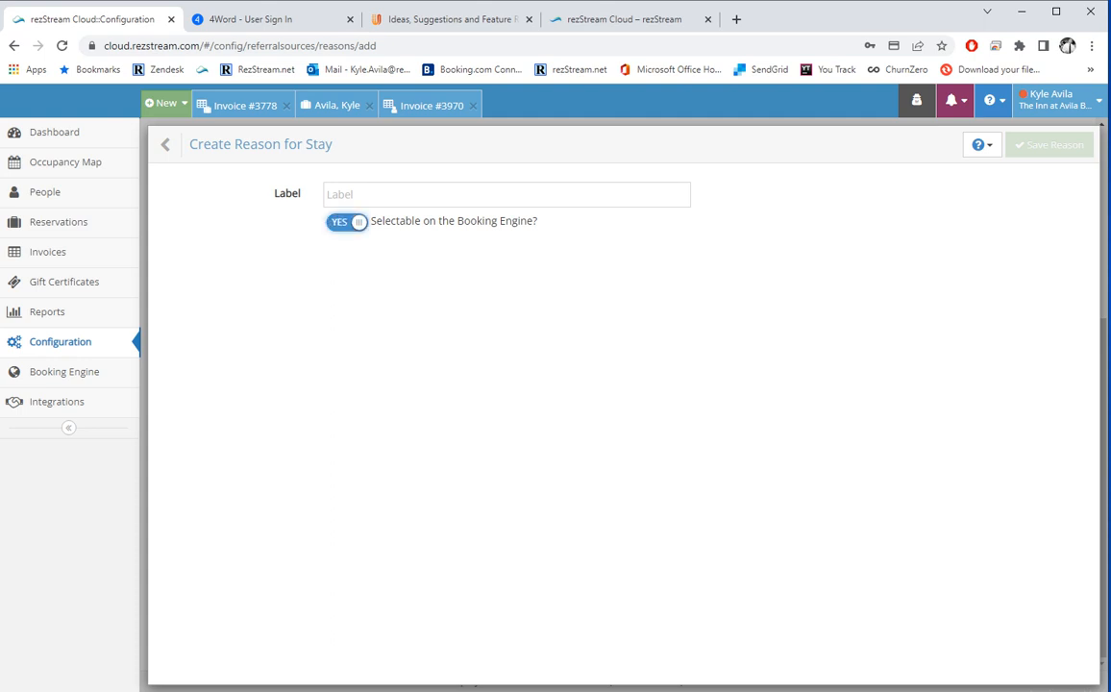
{"action": "left_click", "coordinate": [165, 144]}
{"action": "left_click", "coordinate": [165, 144]}
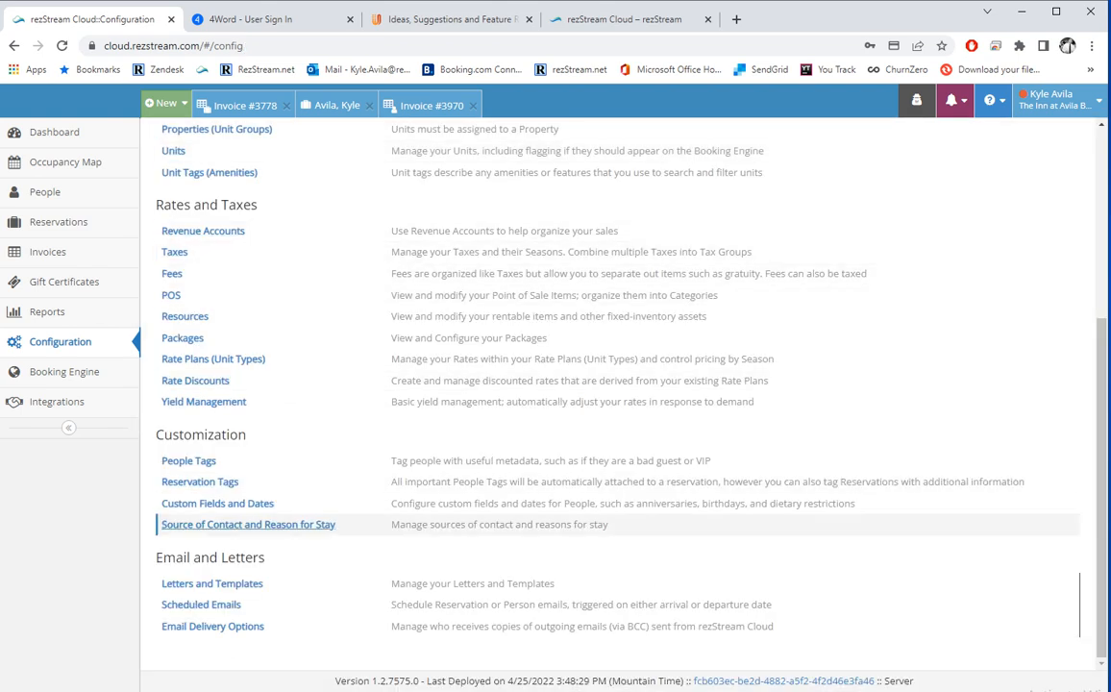
Open the Stemermans Inn No Payment letter and review its email and print template settings.
{"action": "left_click", "coordinate": [231, 583]}
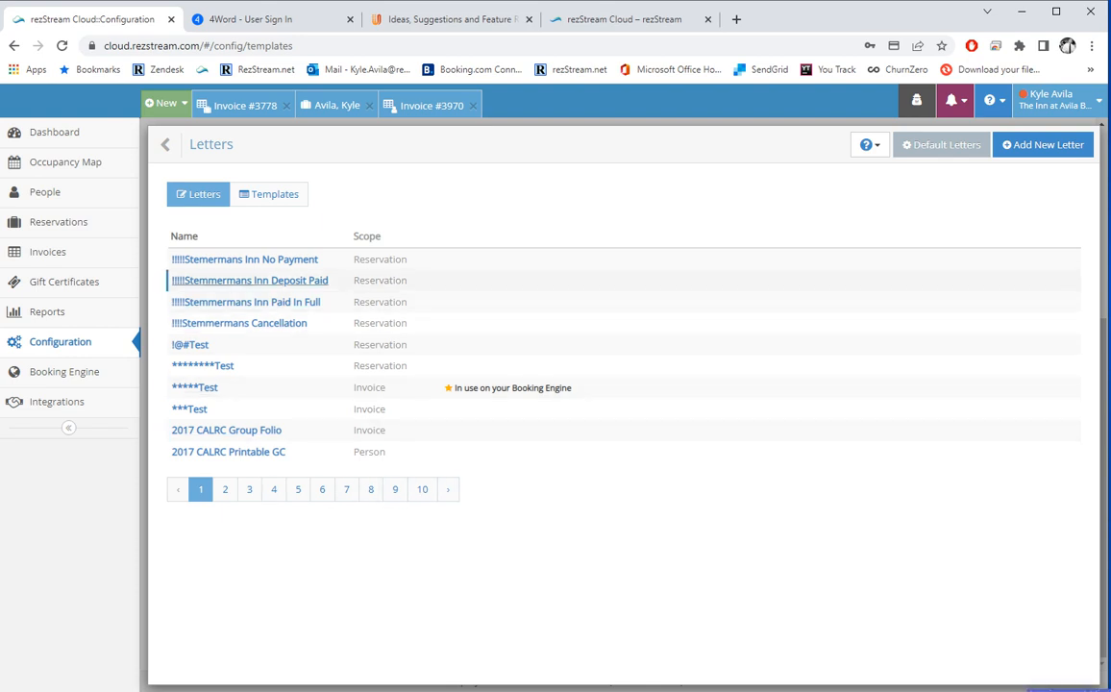
{"action": "left_click", "coordinate": [261, 259]}
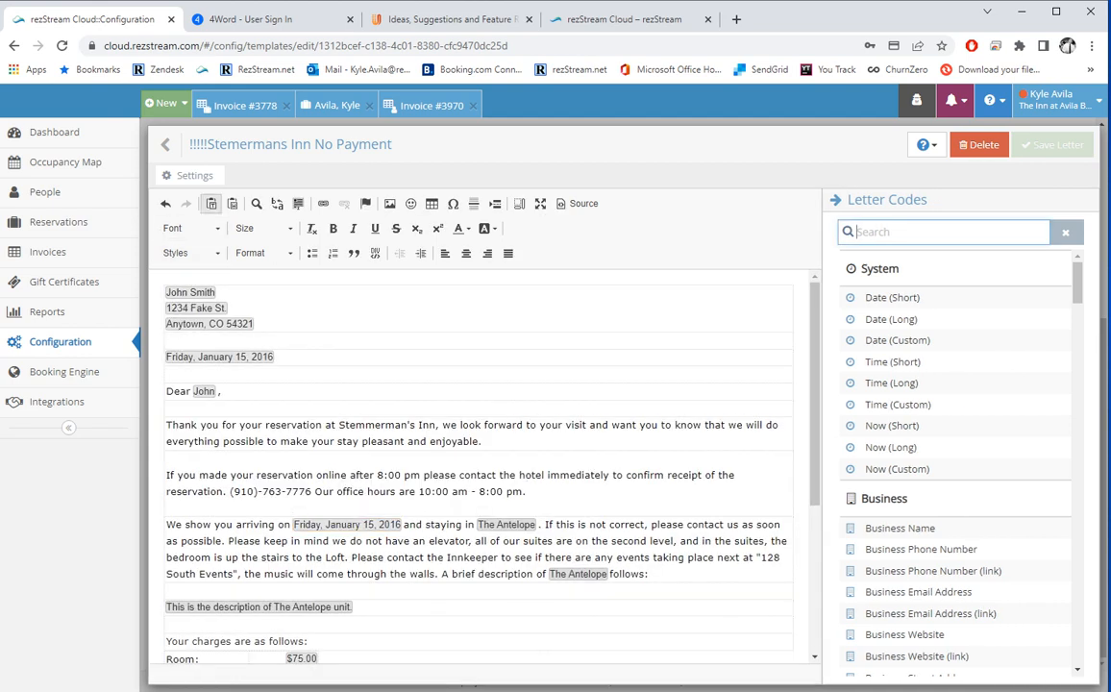
{"action": "left_click", "coordinate": [188, 175]}
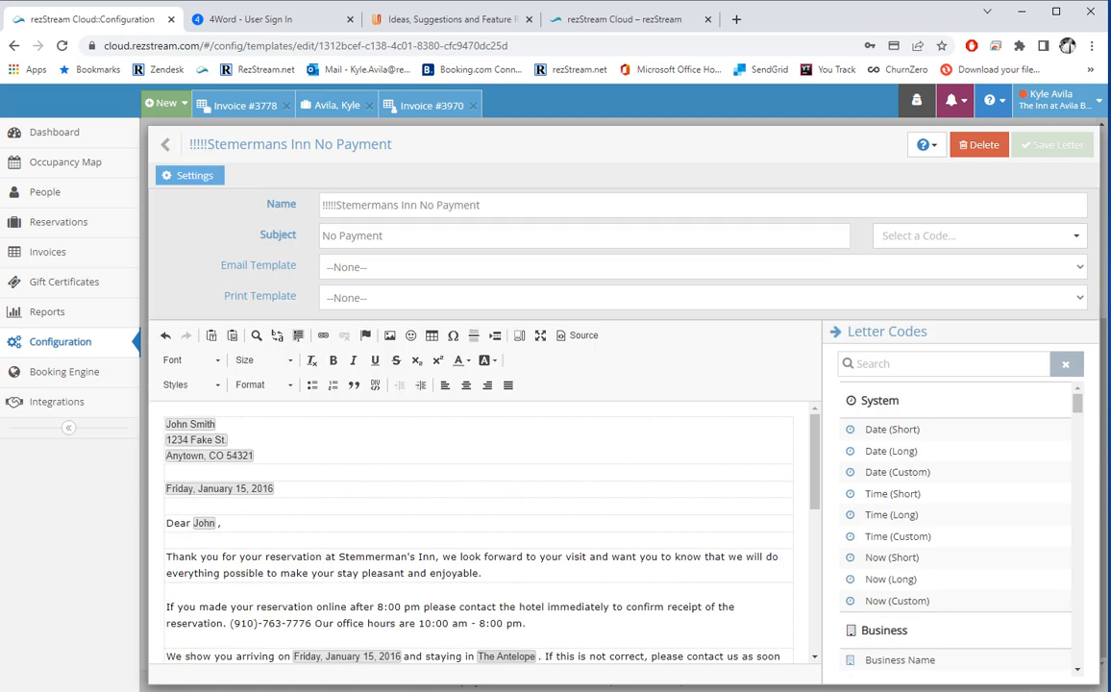
{"action": "left_click", "coordinate": [583, 268]}
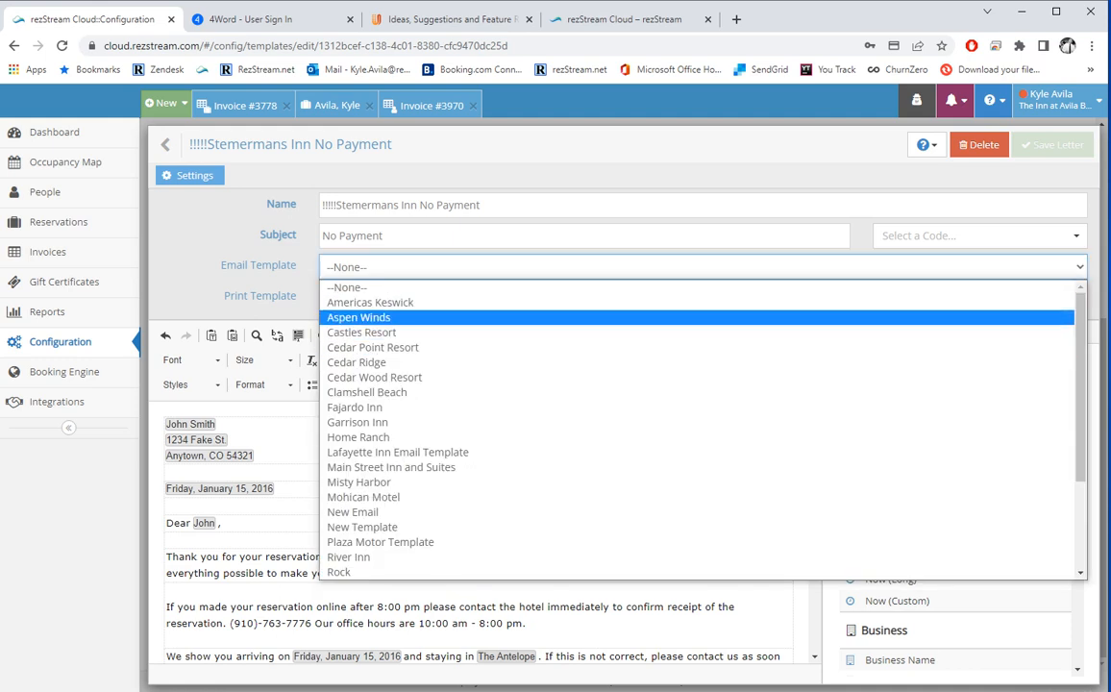
{"action": "left_click", "coordinate": [260, 235]}
{"action": "left_click", "coordinate": [583, 298]}
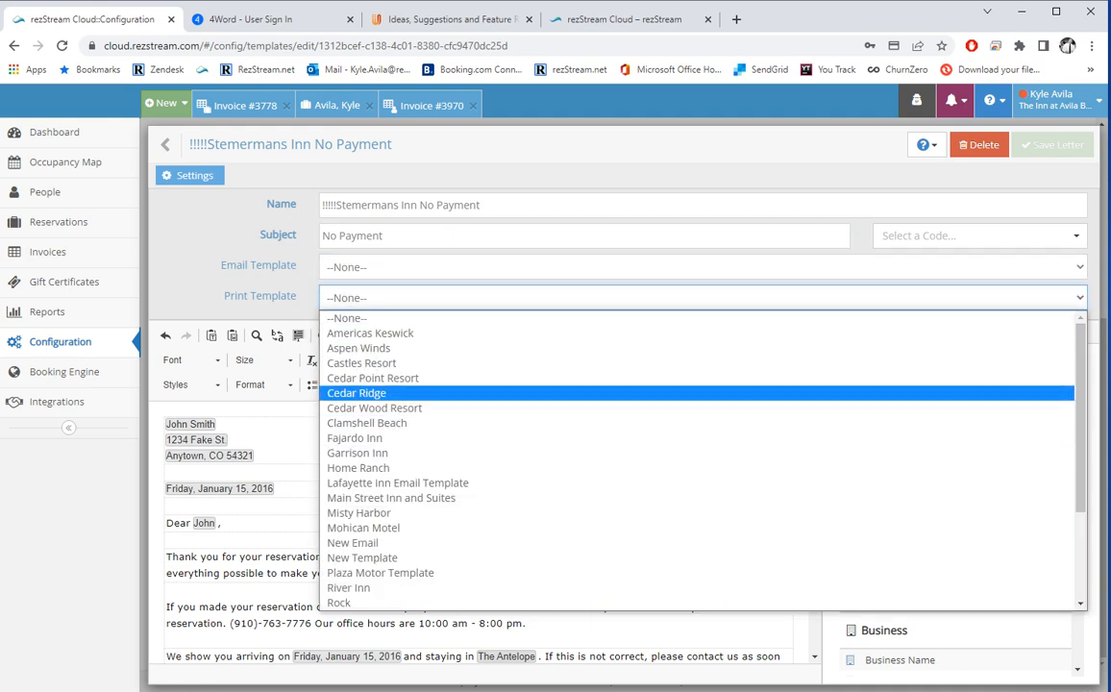
{"action": "left_click", "coordinate": [221, 265]}
{"action": "left_click", "coordinate": [192, 175]}
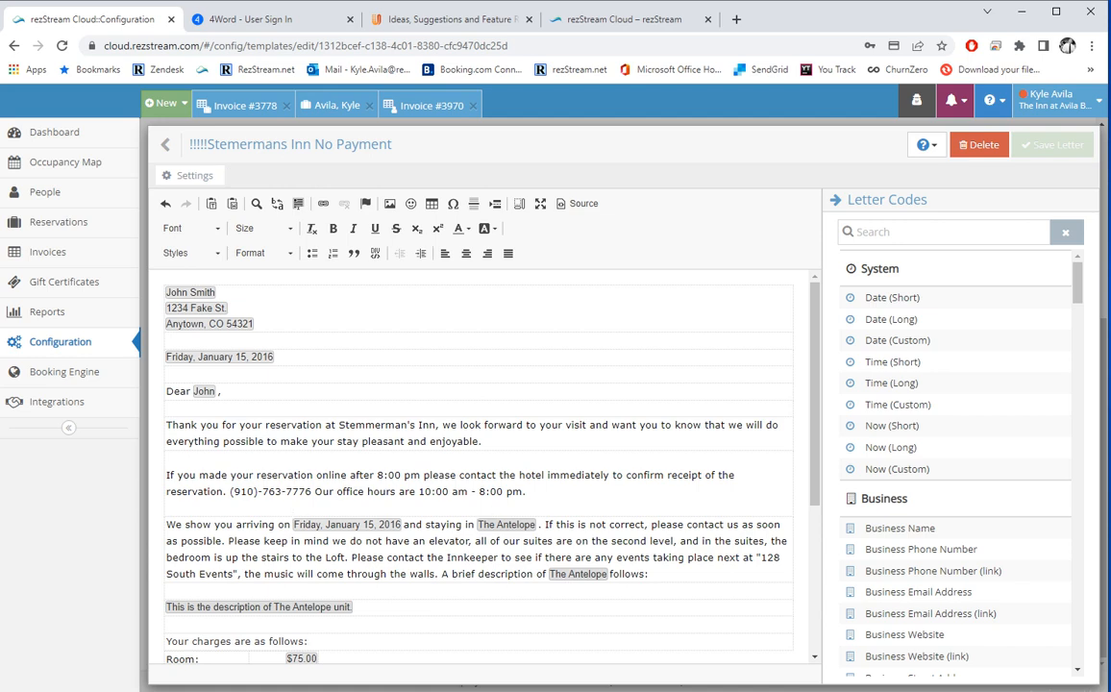
Replace 'look forward' with the Business Name code, undo it, and return to Letters.
{"action": "left_click_drag", "start_coordinate": [461, 425], "coordinate": [523, 424]}
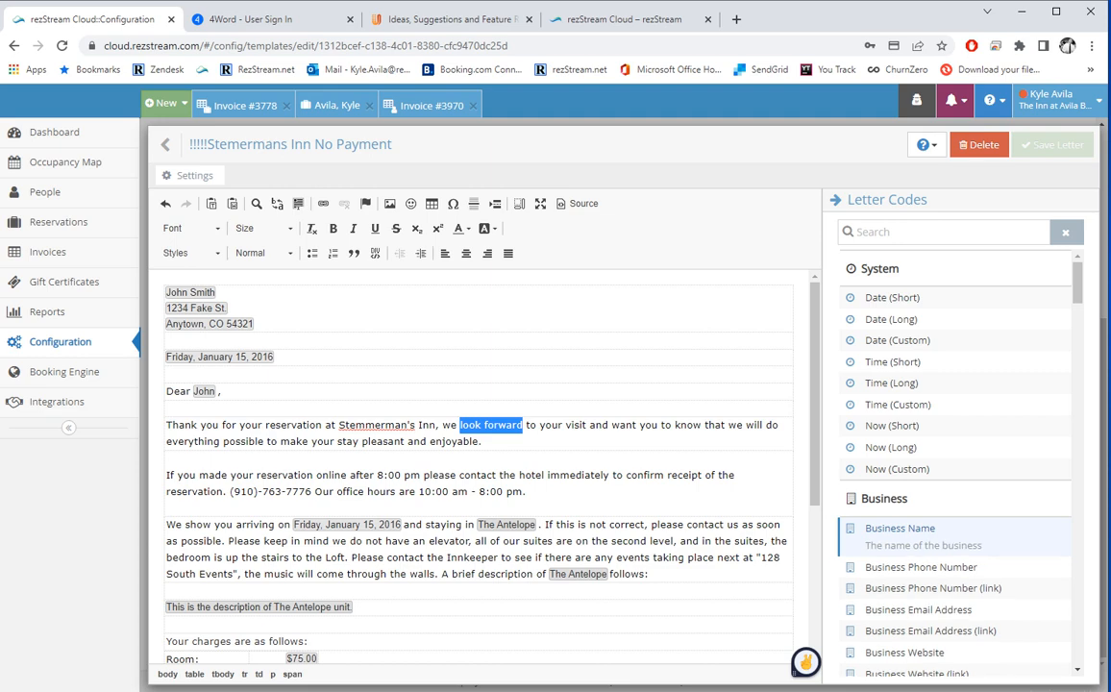
{"action": "left_click", "coordinate": [899, 528]}
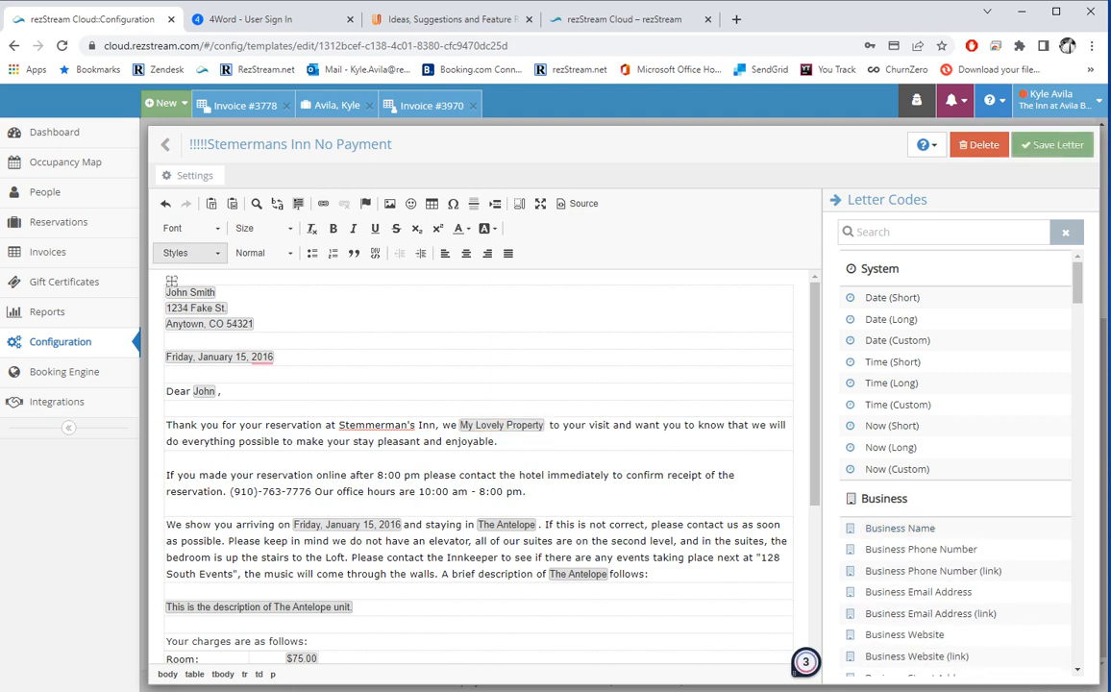
{"action": "key", "text": "ctrl+z"}
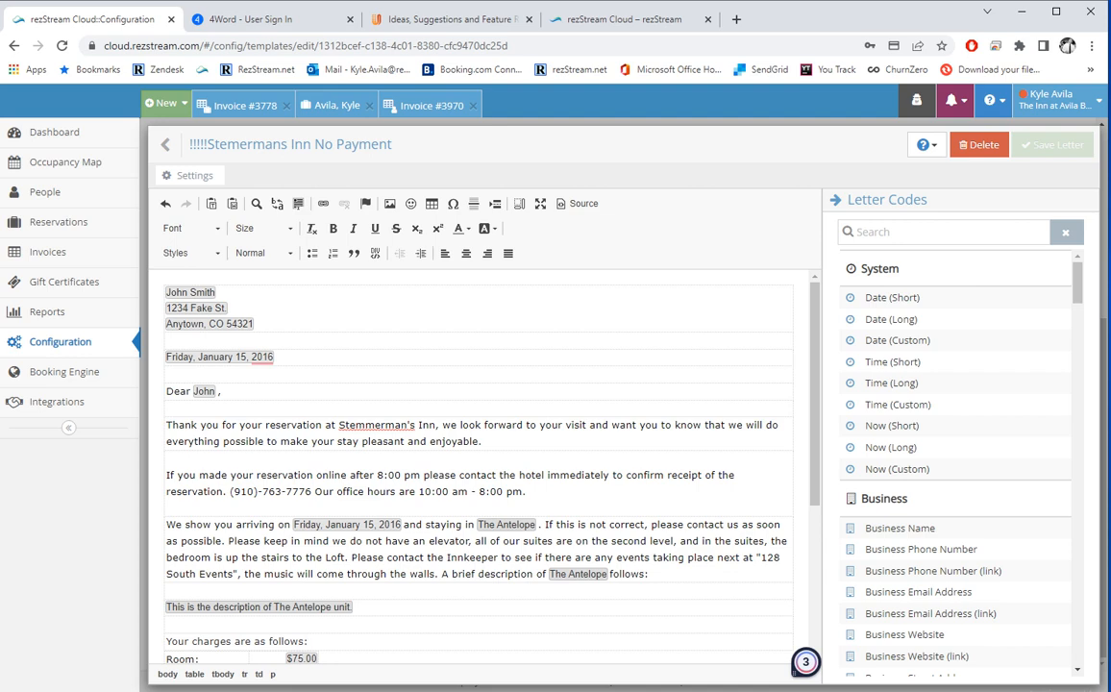
{"action": "scroll", "coordinate": [471, 461], "scroll_direction": "down", "scroll_amount": 3}
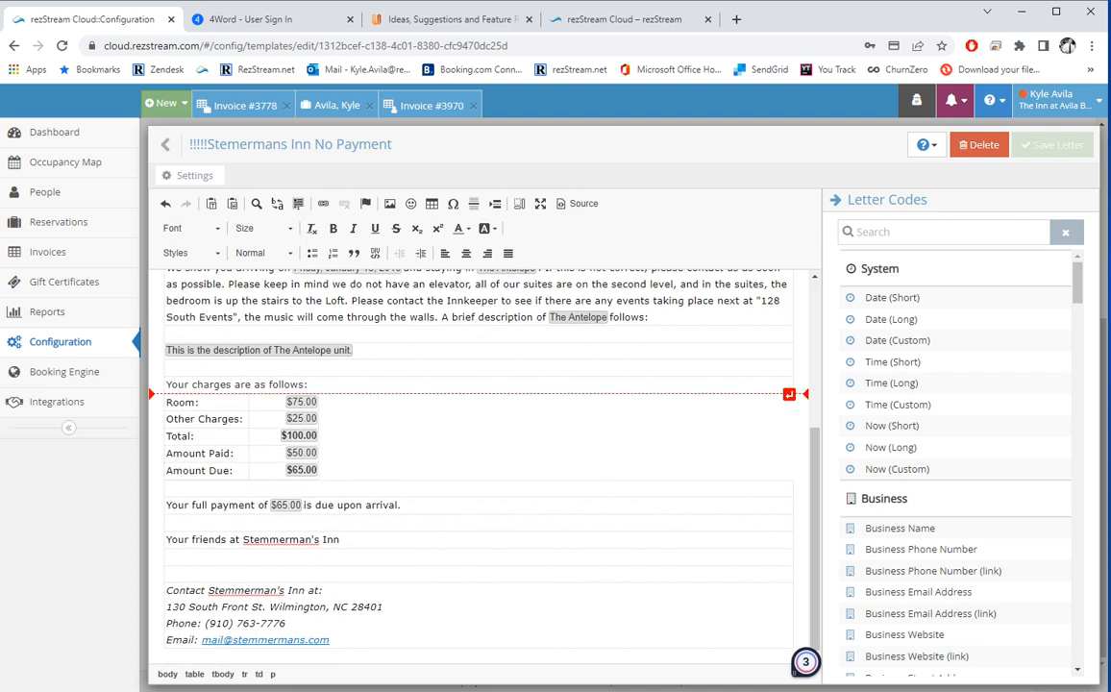
{"action": "left_click", "coordinate": [166, 145]}
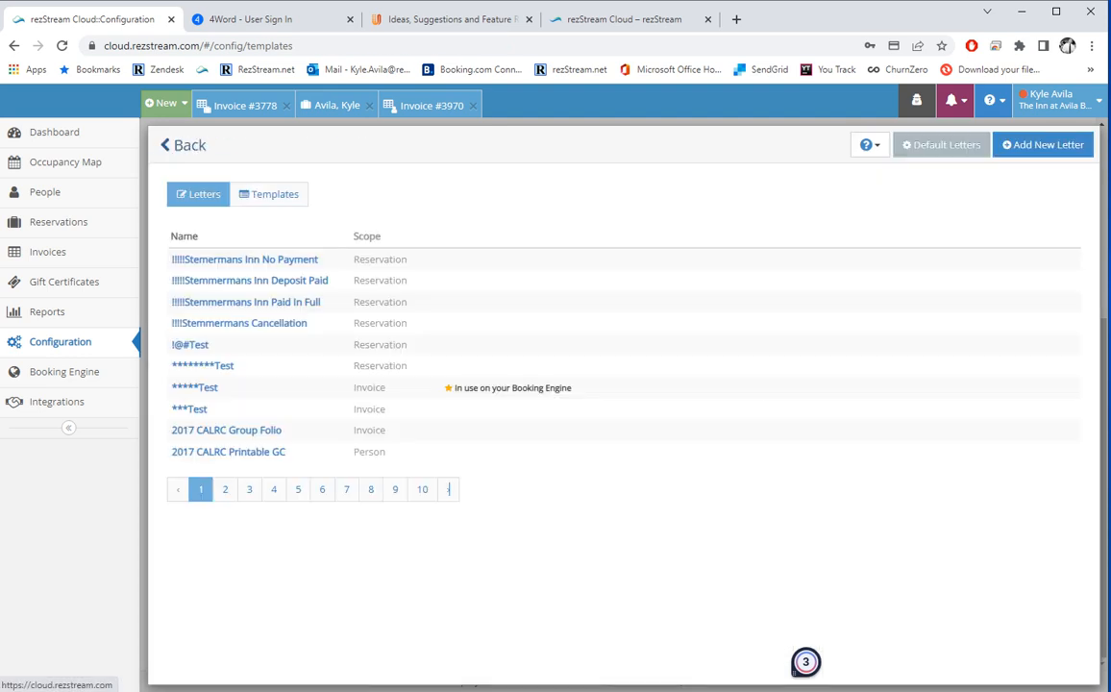
Browse page 2 of the letter templates and the Rock template, then open Scheduled Emails.
{"action": "left_click", "coordinate": [269, 194]}
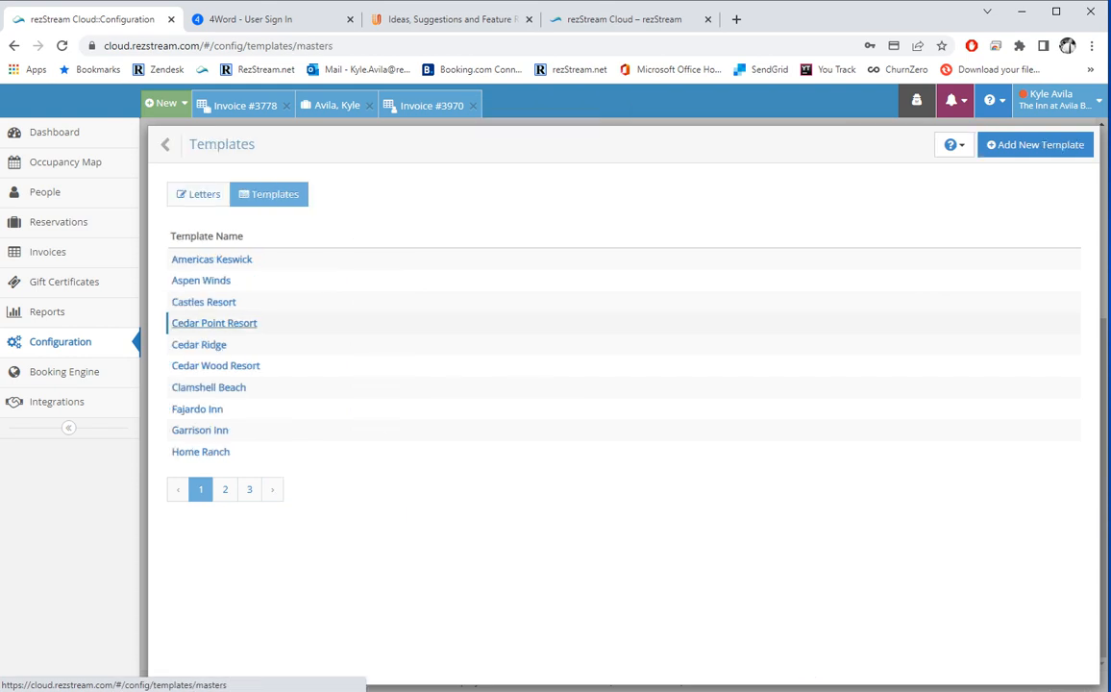
{"action": "left_click", "coordinate": [224, 489]}
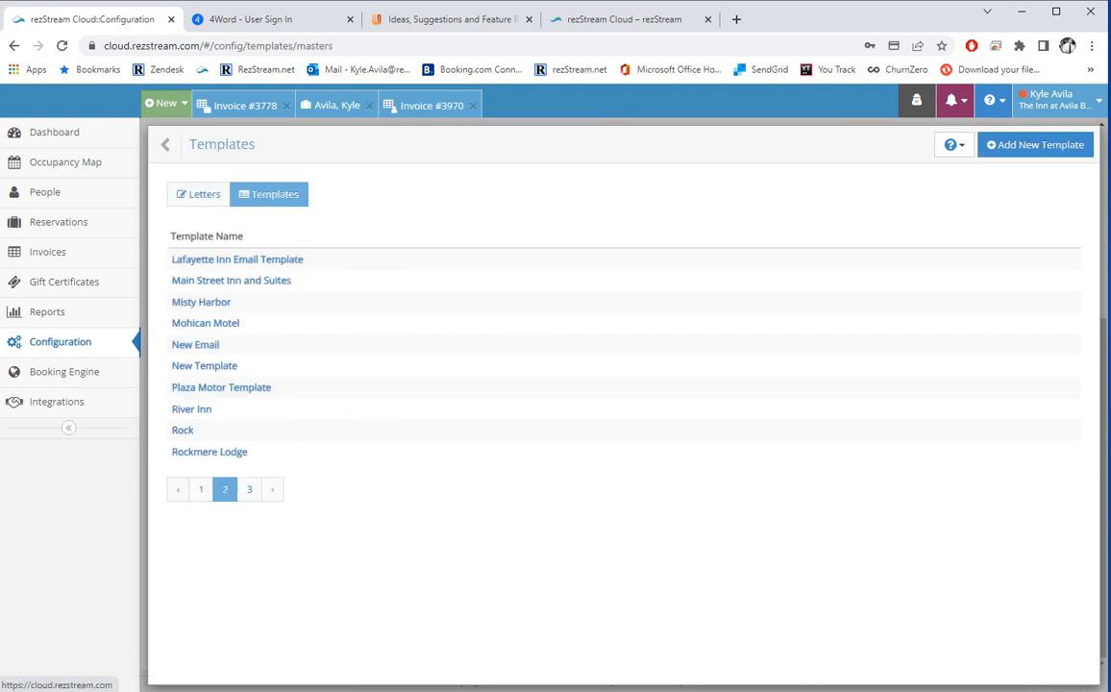
{"action": "left_click", "coordinate": [183, 429]}
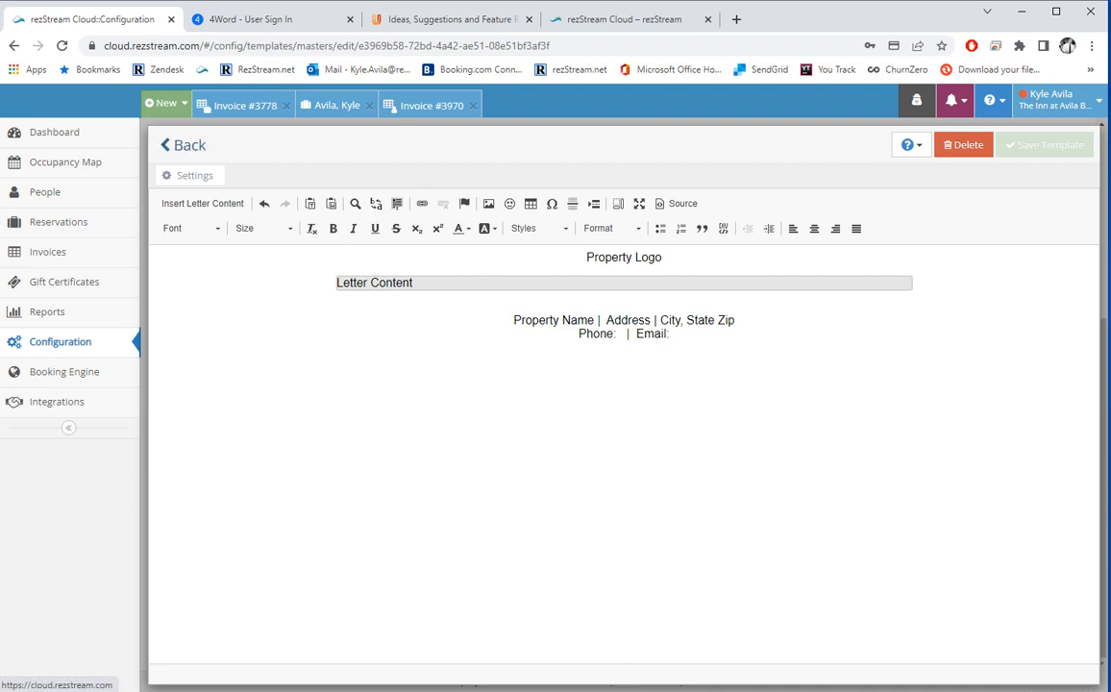
{"action": "left_click", "coordinate": [184, 145]}
{"action": "left_click", "coordinate": [183, 145]}
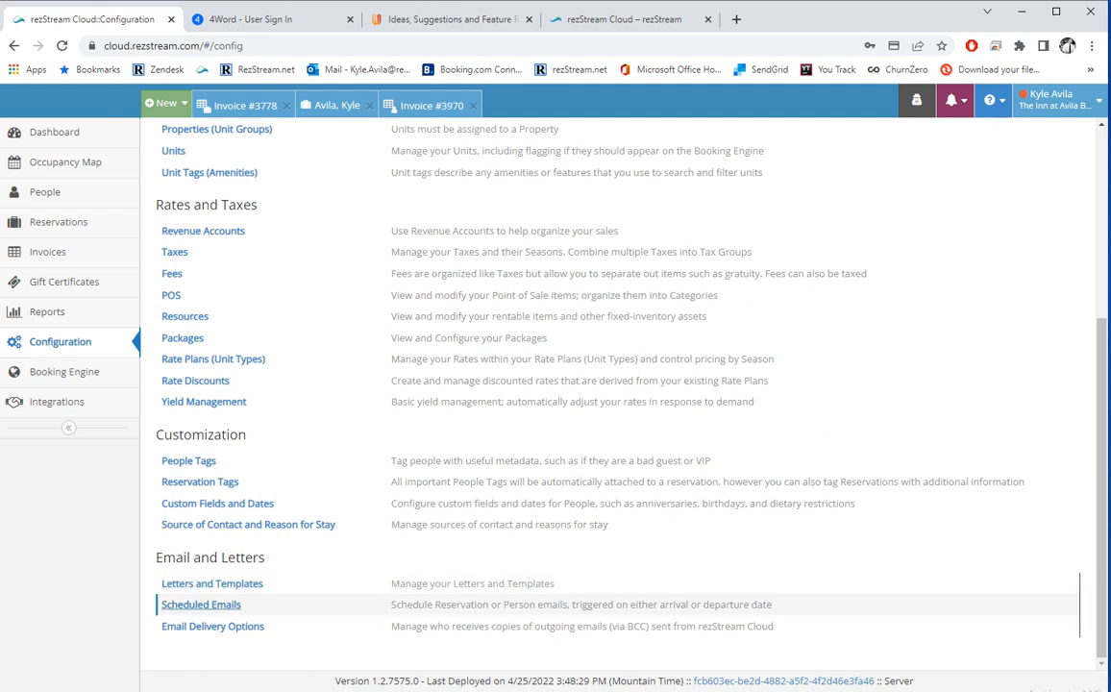
{"action": "left_click", "coordinate": [211, 604]}
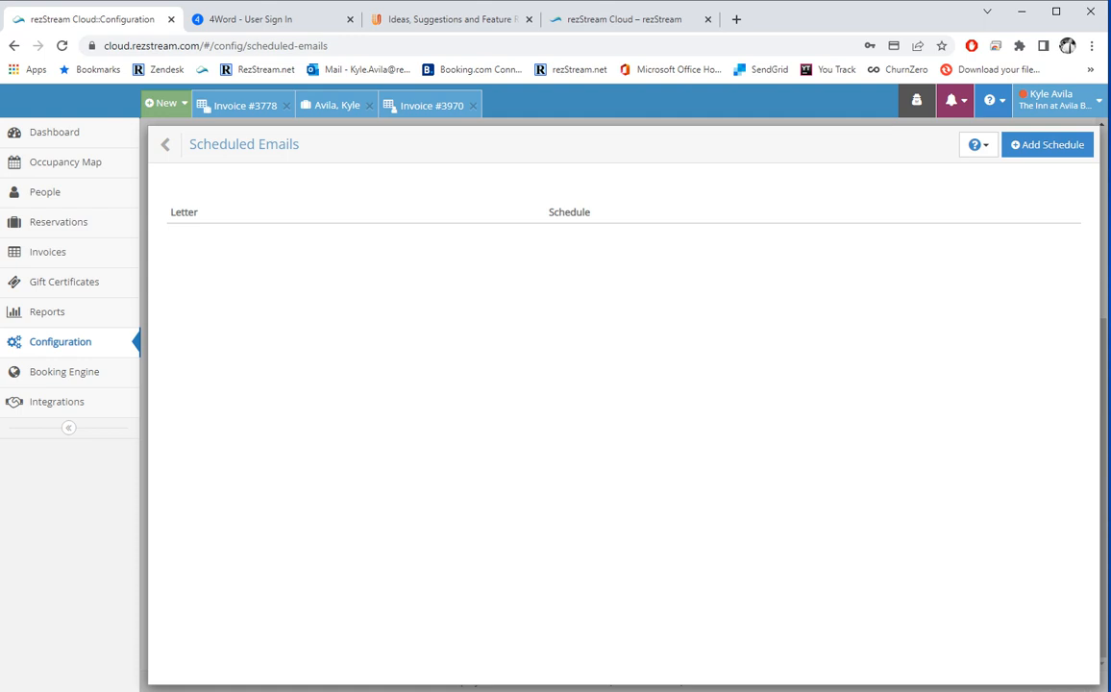
Start a new scheduled email sending the Test letter, with 4 days.
{"action": "left_click", "coordinate": [1045, 145]}
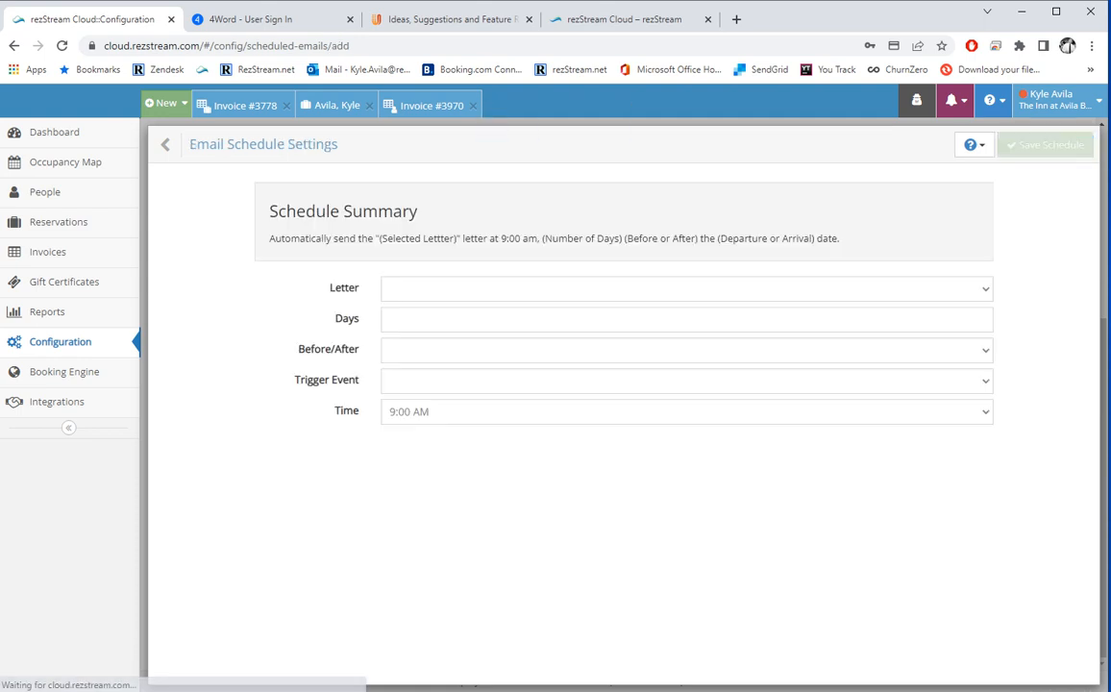
{"action": "left_click", "coordinate": [686, 288]}
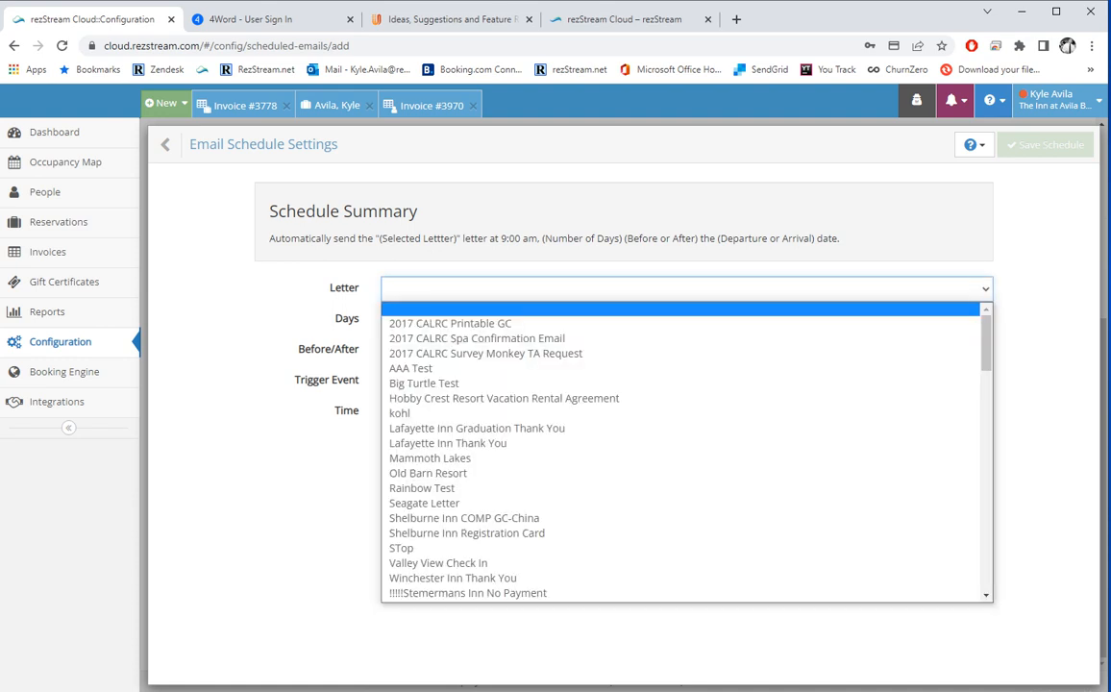
{"action": "key", "text": "t"}
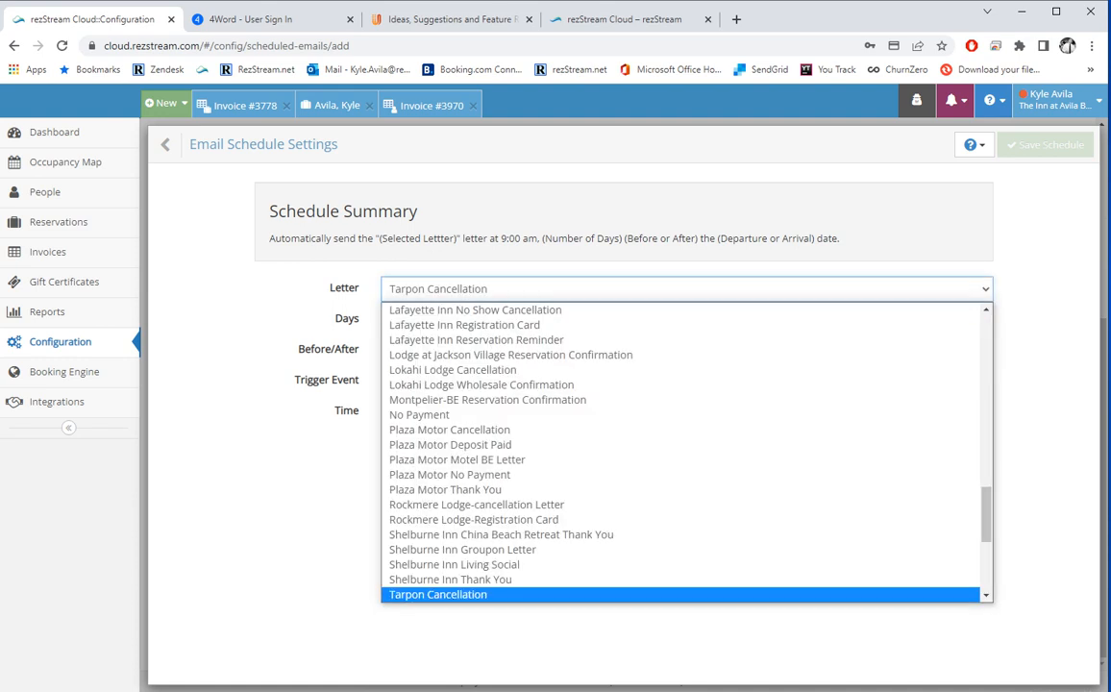
{"action": "scroll", "coordinate": [672, 452], "scroll_direction": "down", "scroll_amount": 3}
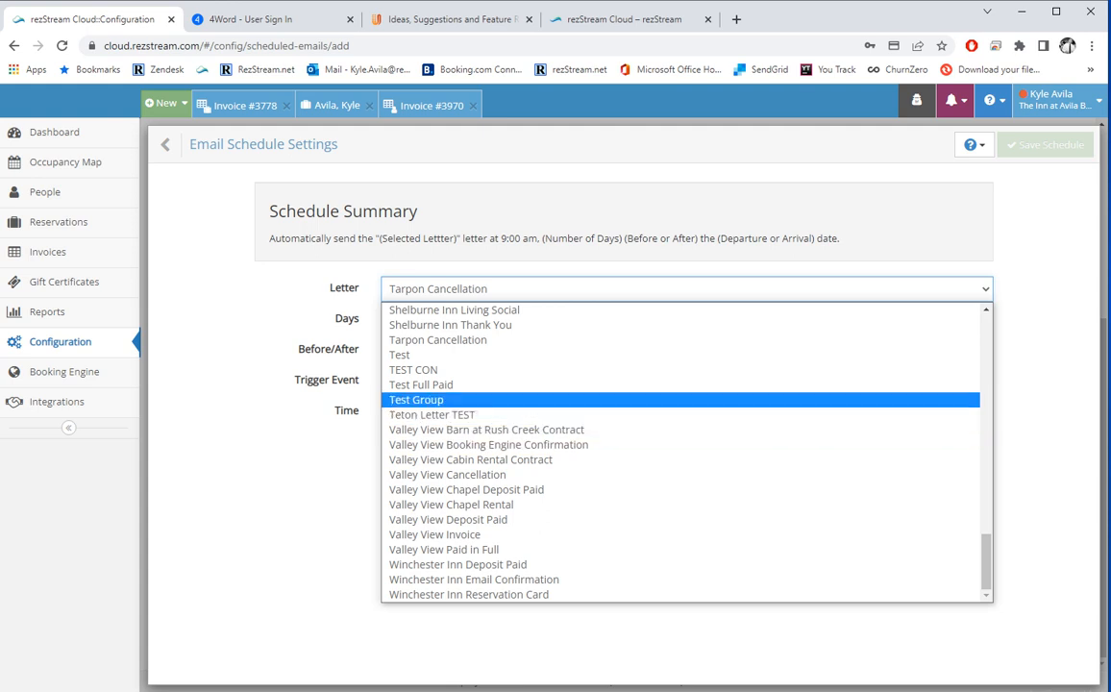
{"action": "left_click", "coordinate": [433, 356]}
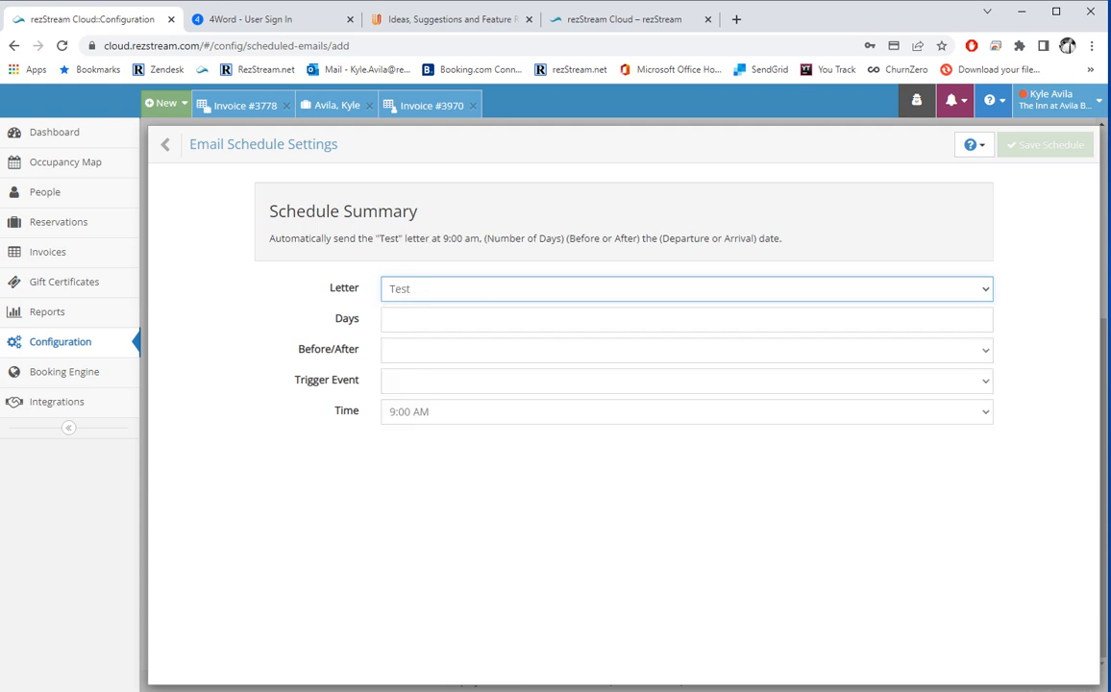
{"action": "left_click", "coordinate": [461, 319]}
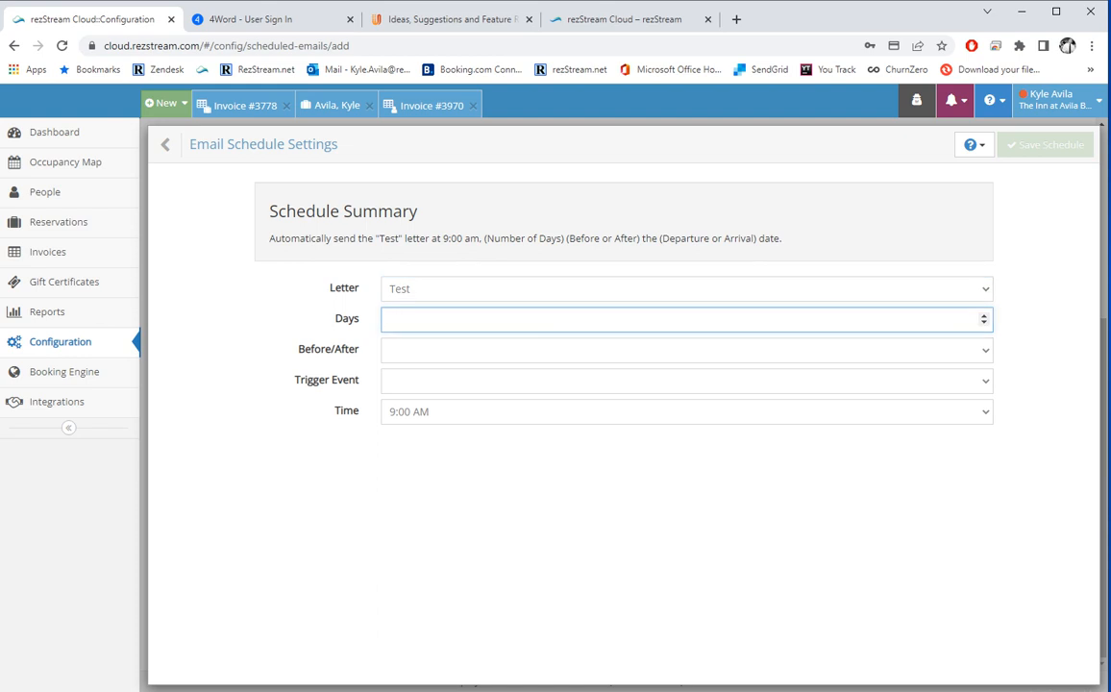
{"action": "type", "text": "4"}
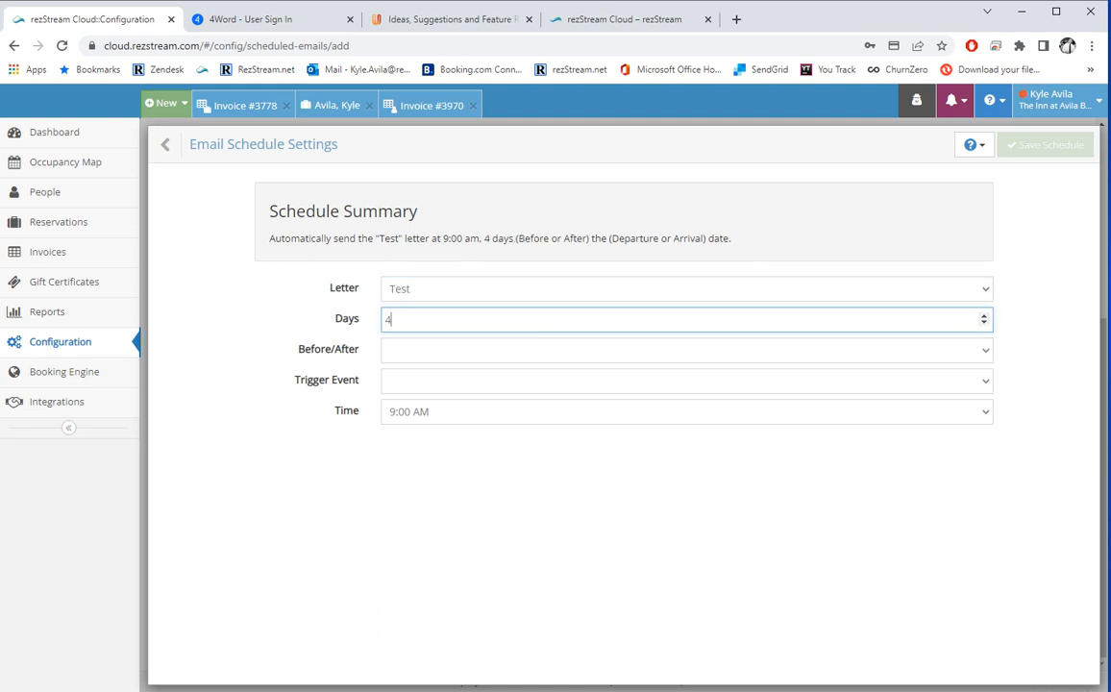
Time it After the Departure Date, then leave for the Scheduled Emails list.
{"action": "left_click", "coordinate": [686, 350]}
{"action": "key", "text": "Down"}
{"action": "key", "text": "Down"}
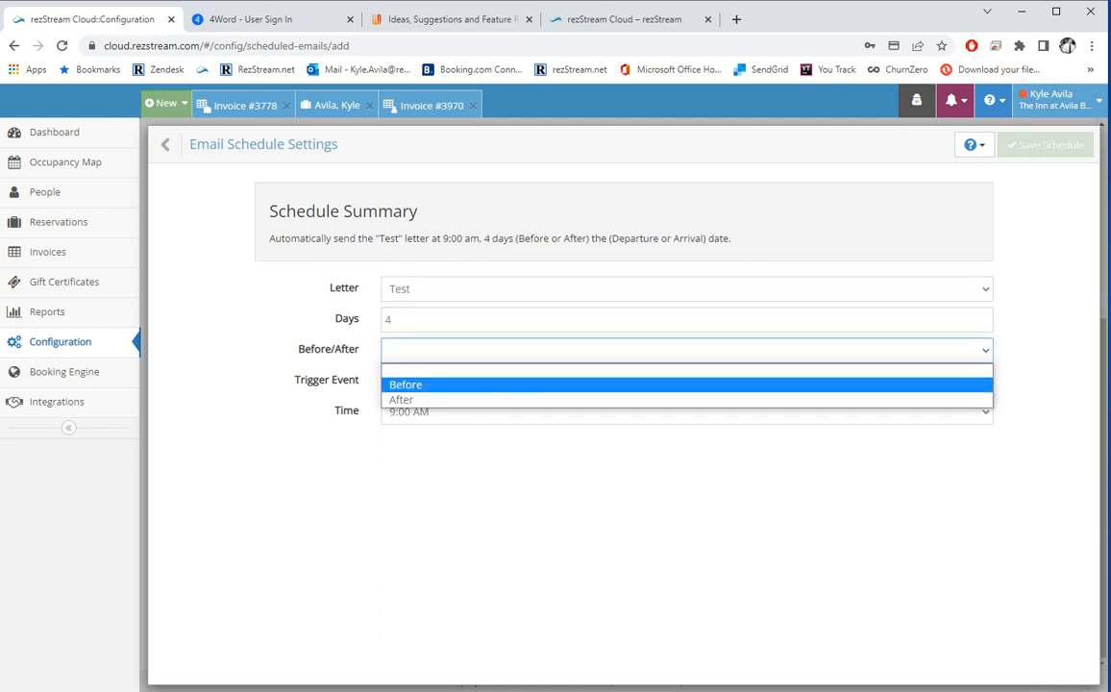
{"action": "left_click", "coordinate": [686, 400]}
{"action": "left_click", "coordinate": [686, 381]}
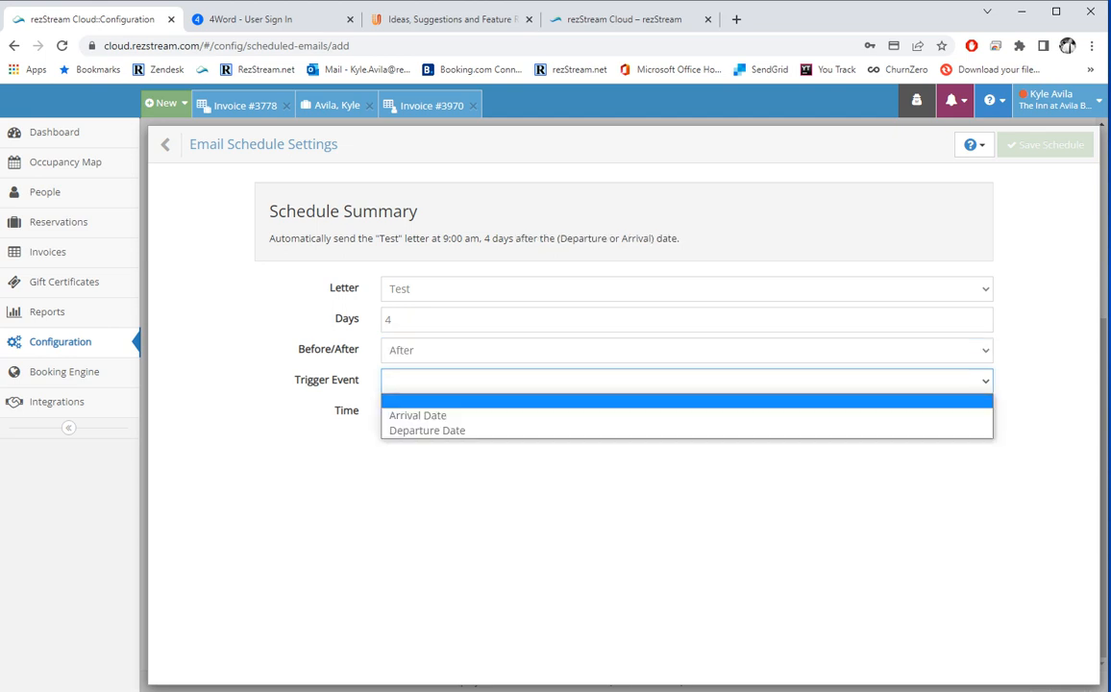
{"action": "key", "text": "Down"}
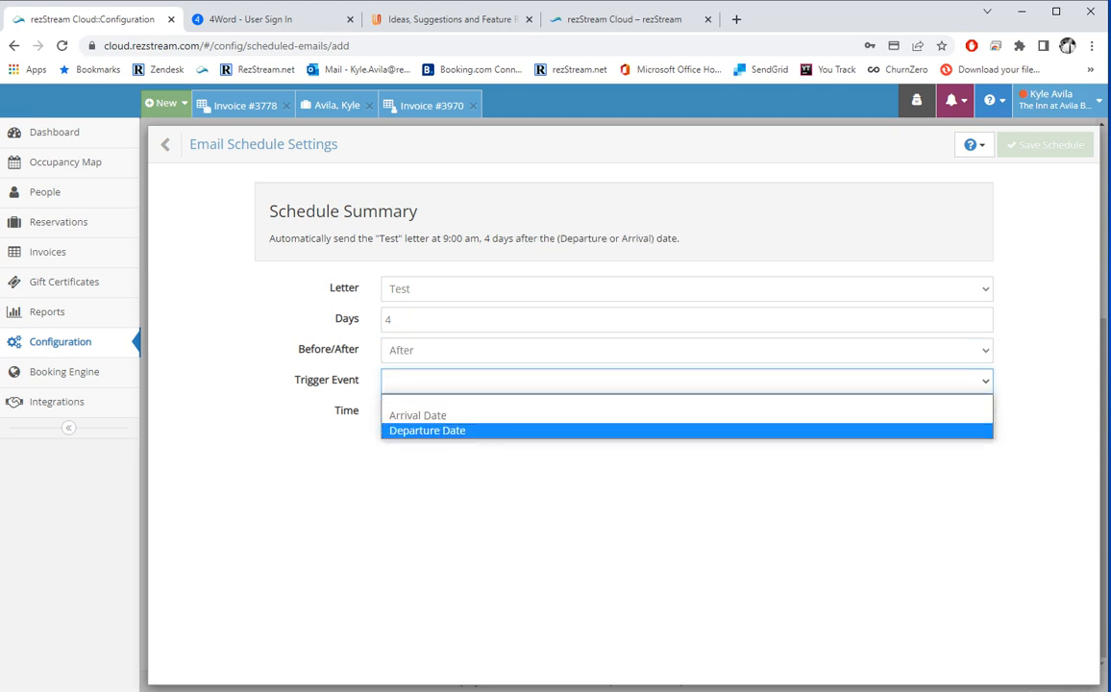
{"action": "key", "text": "Return"}
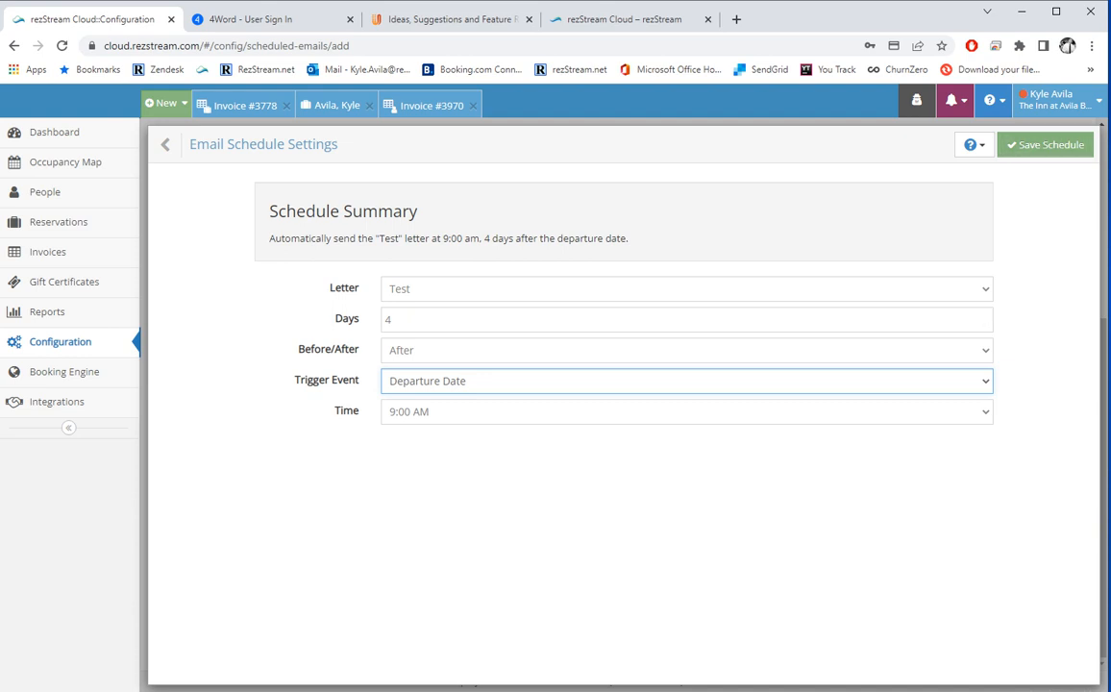
{"action": "left_click", "coordinate": [166, 144]}
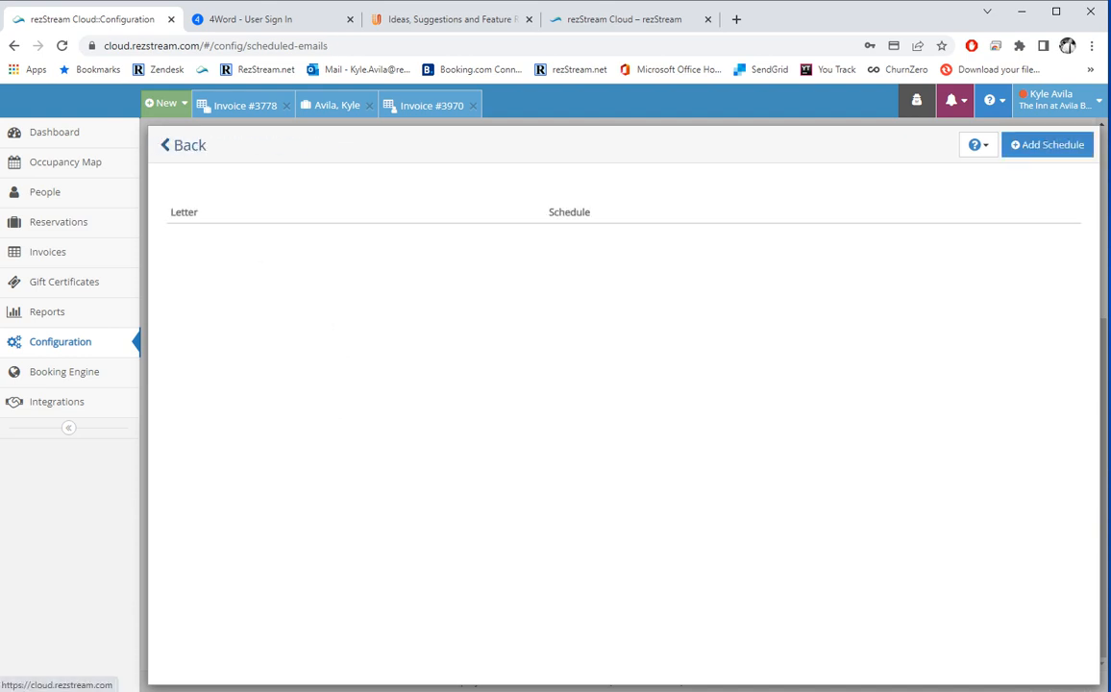
In Email Delivery Options, set 'Send Copies of these Emails' to 'All emails from rezStream Cloud'.
{"action": "left_click", "coordinate": [165, 144]}
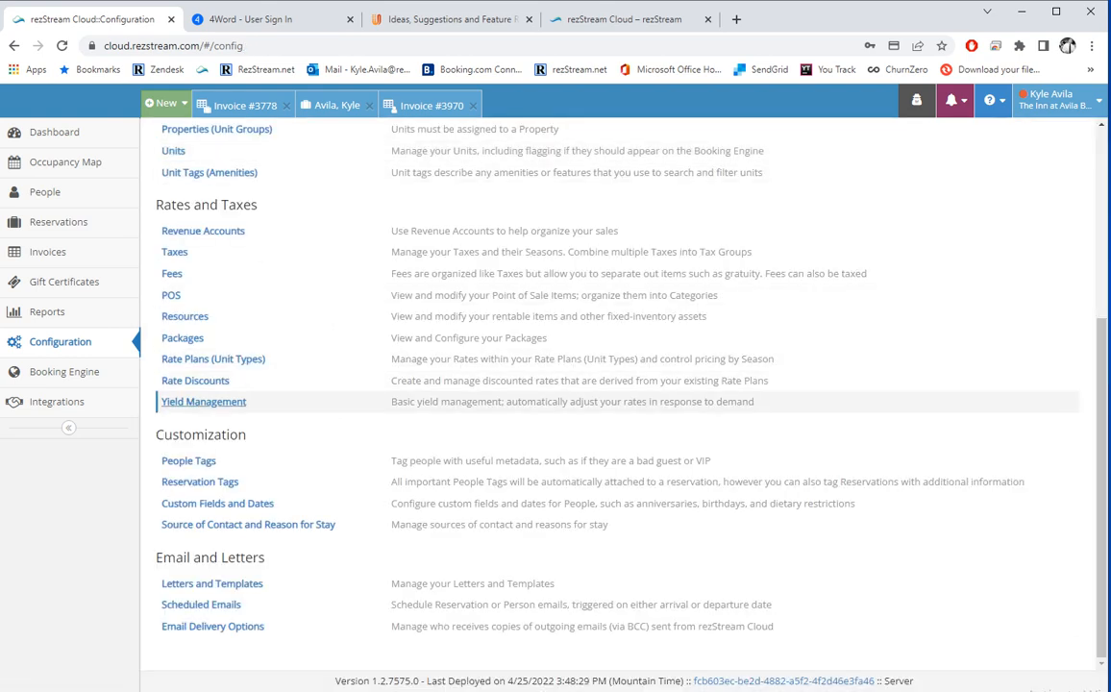
{"action": "left_click", "coordinate": [212, 626]}
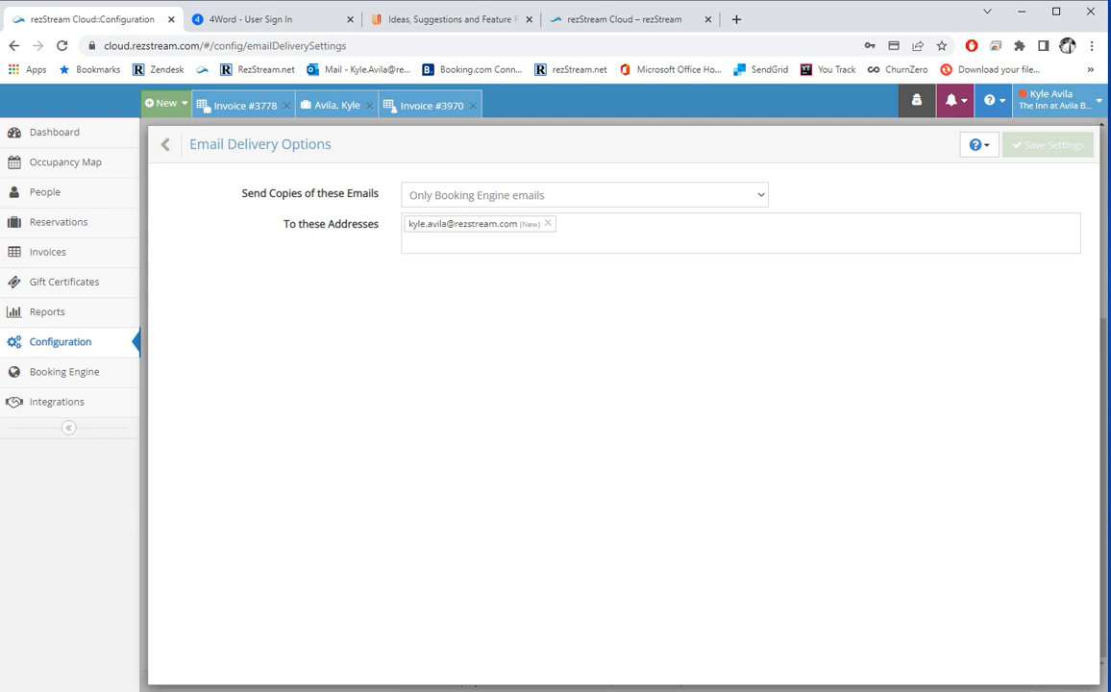
{"action": "left_click", "coordinate": [584, 195]}
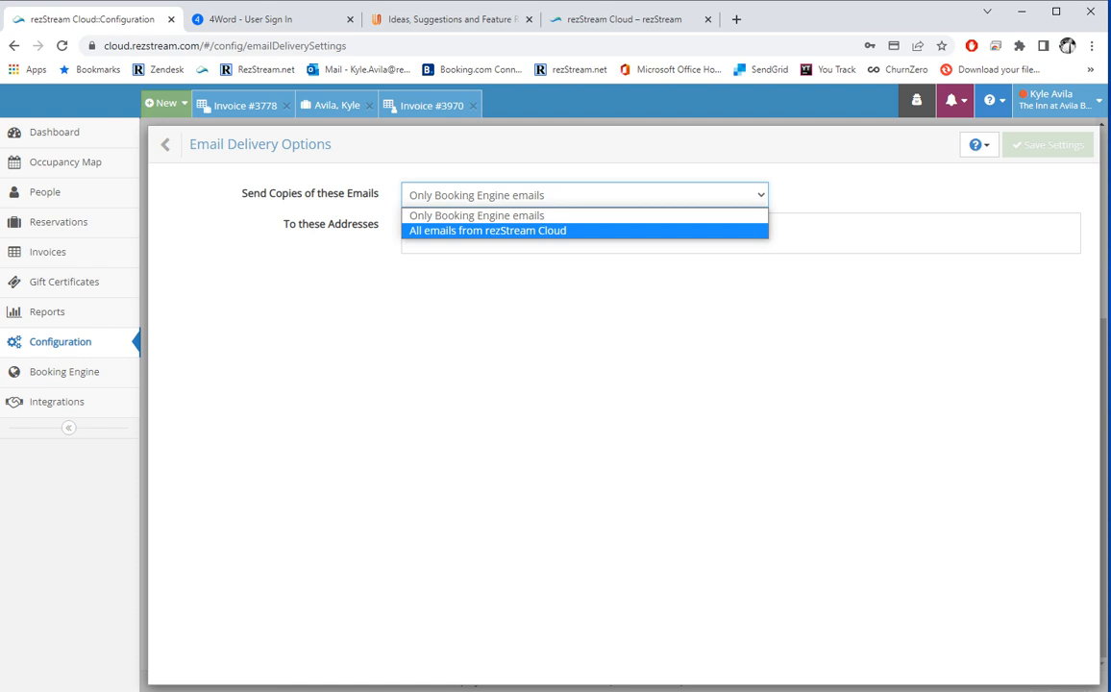
{"action": "left_click", "coordinate": [584, 230]}
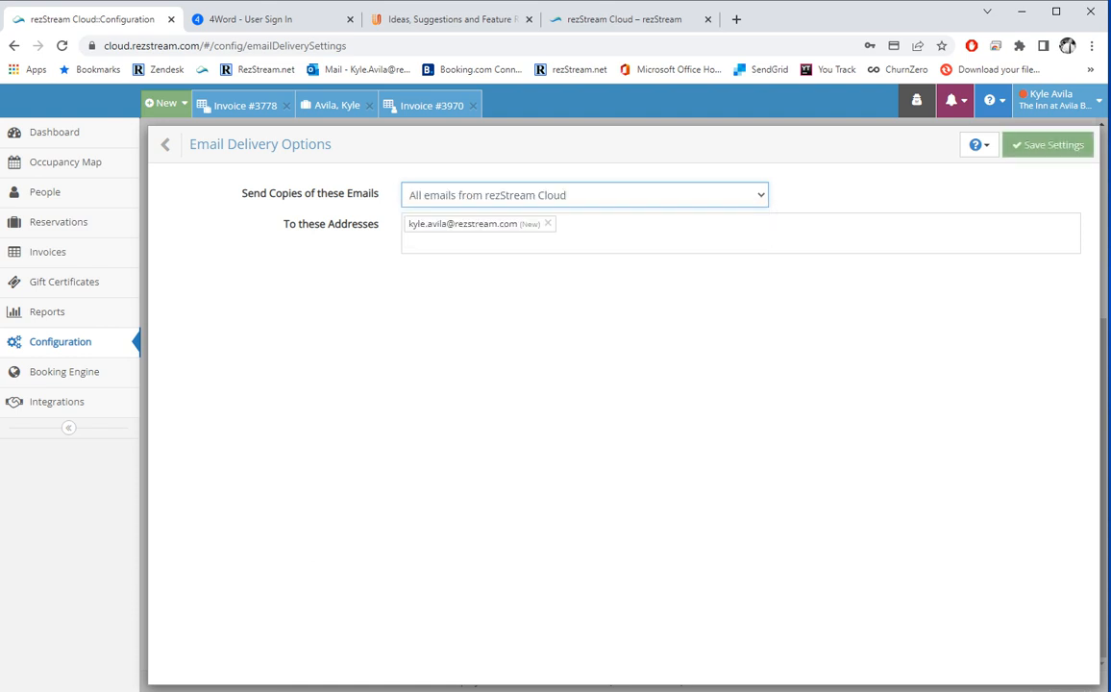
{"action": "left_click", "coordinate": [408, 243]}
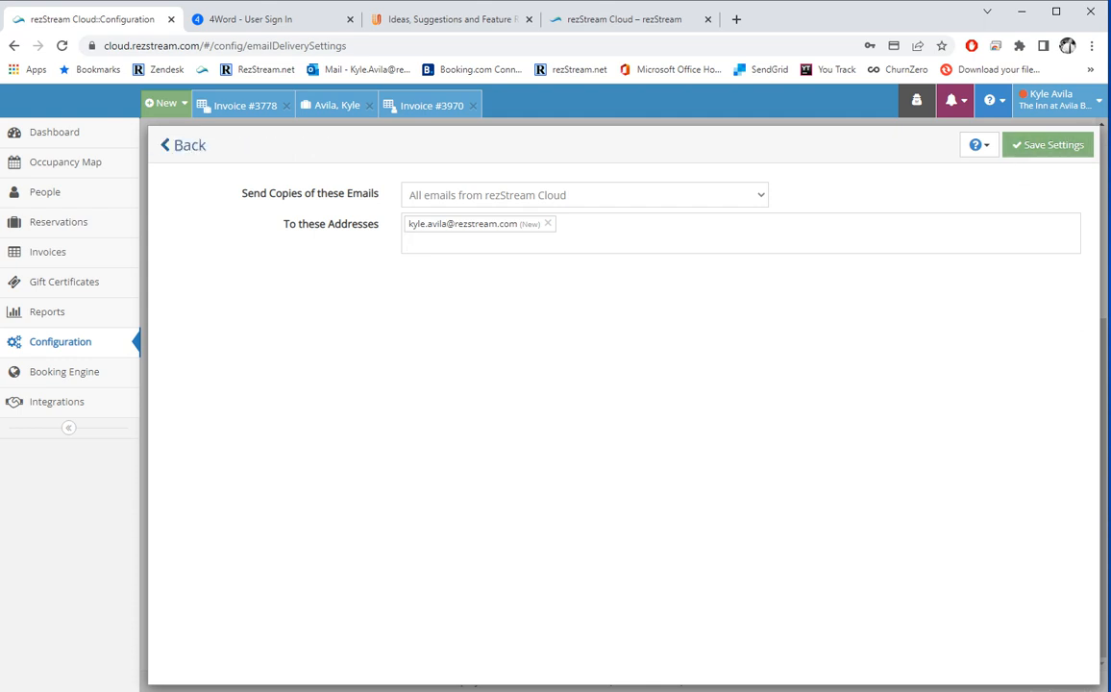
{"action": "left_click", "coordinate": [165, 144]}
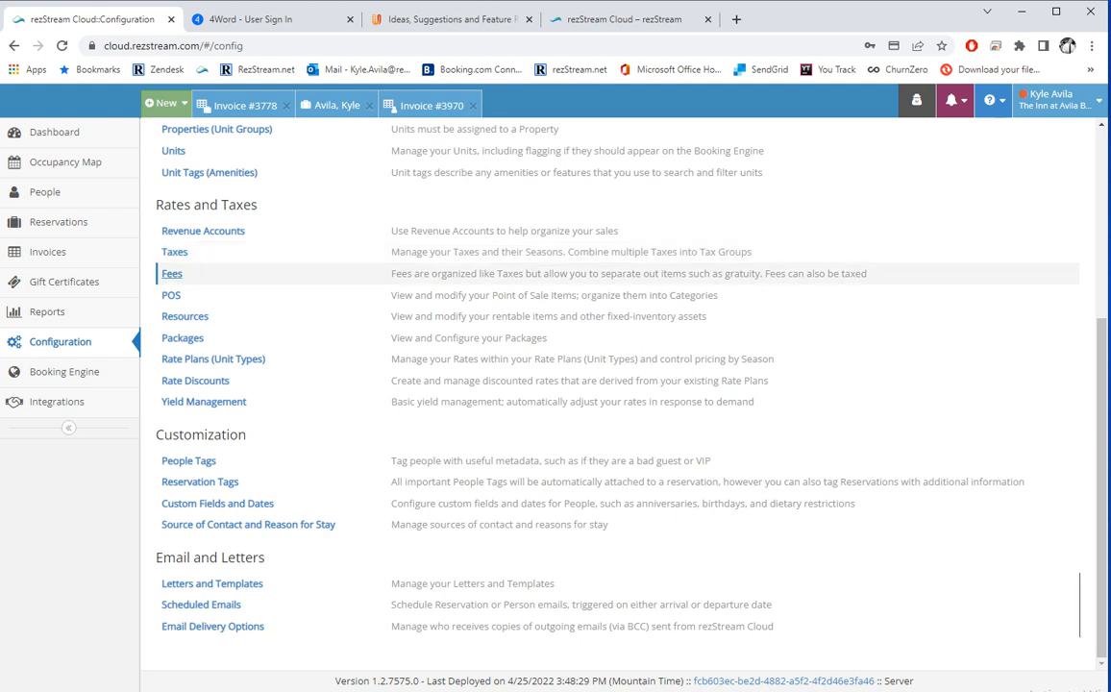
Open the Avila Suite booking from the Occupancy Map and choose Cancel Reservation.
{"action": "left_click", "coordinate": [66, 161]}
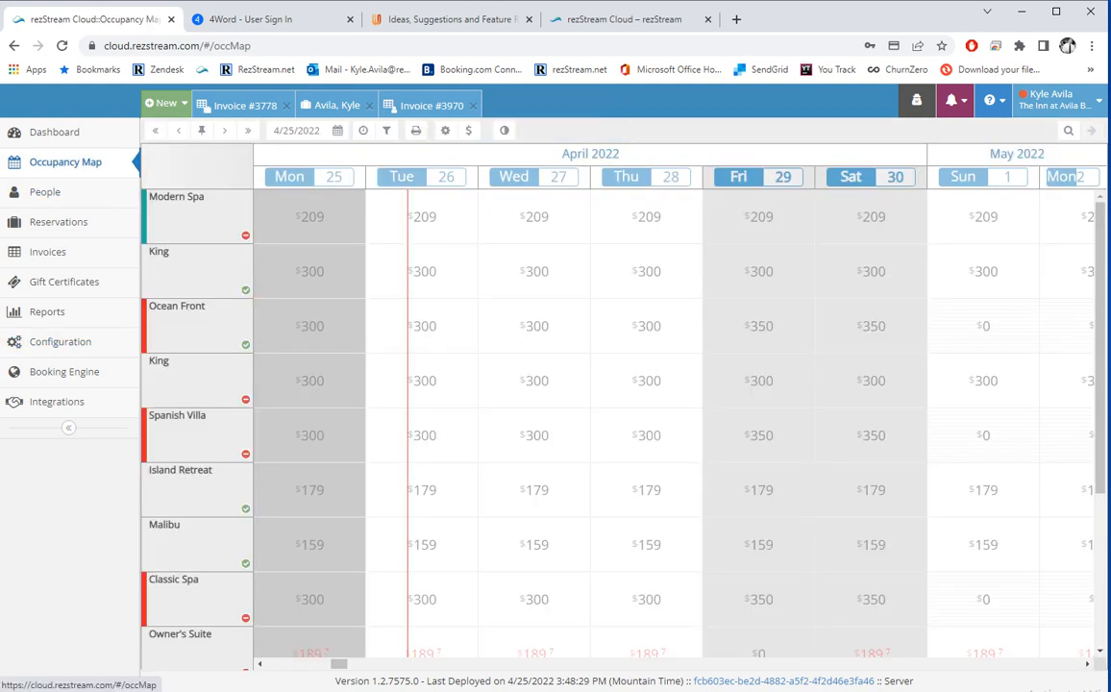
{"action": "scroll", "coordinate": [197, 385], "scroll_direction": "down", "scroll_amount": 3}
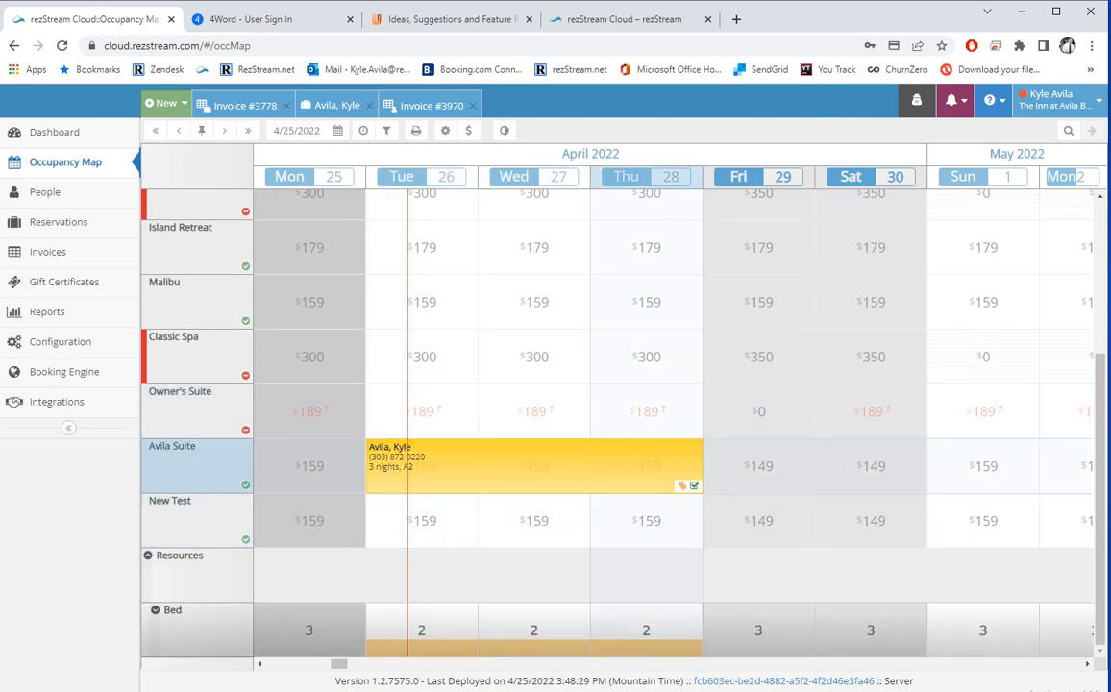
{"action": "left_click", "coordinate": [639, 467]}
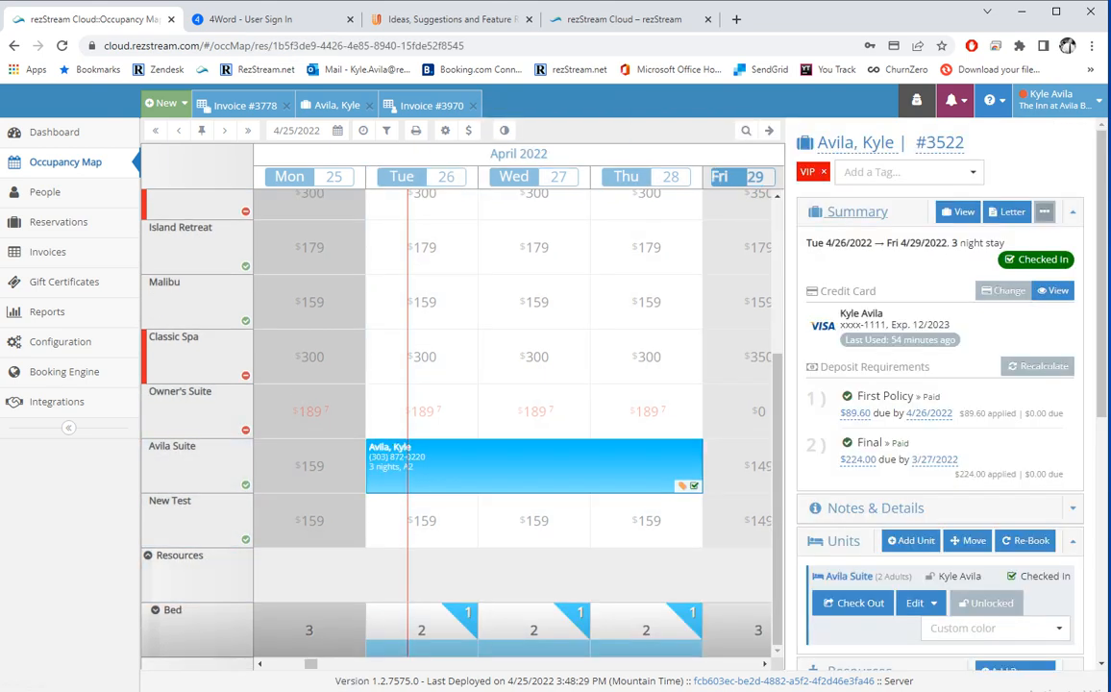
{"action": "left_click", "coordinate": [1044, 211]}
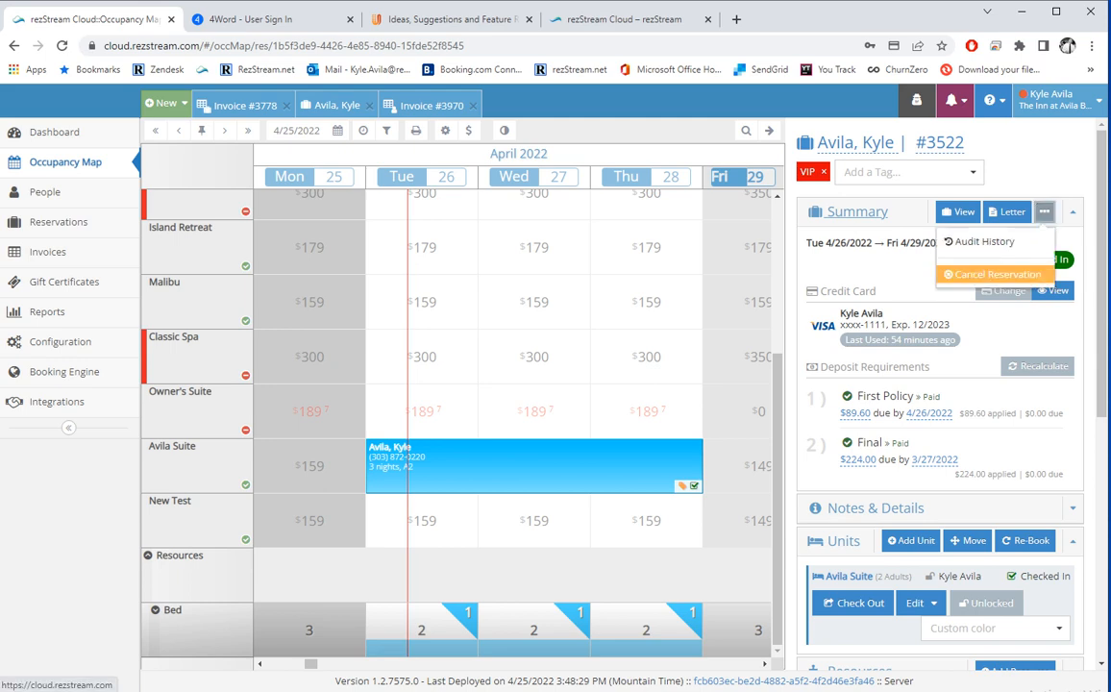
{"action": "left_click", "coordinate": [992, 274]}
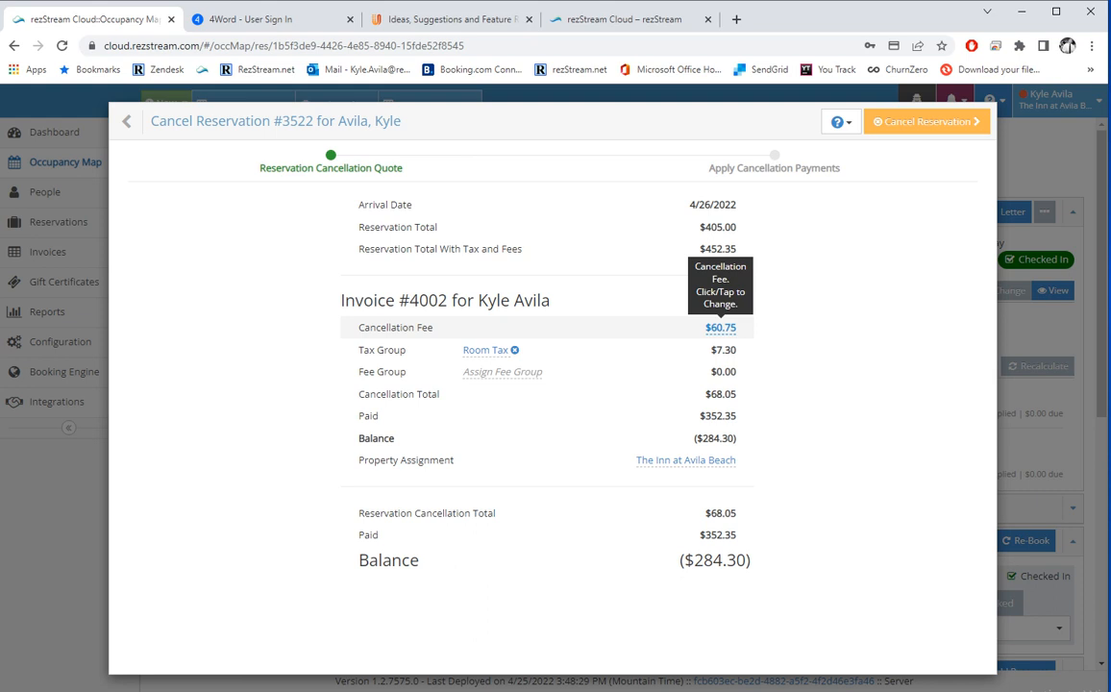
Change the $60.75 cancellation fee to 0 and proceed with the cancellation.
{"action": "left_click", "coordinate": [721, 327]}
{"action": "left_click_drag", "start_coordinate": [708, 333], "coordinate": [738, 333]}
{"action": "type", "text": "0"}
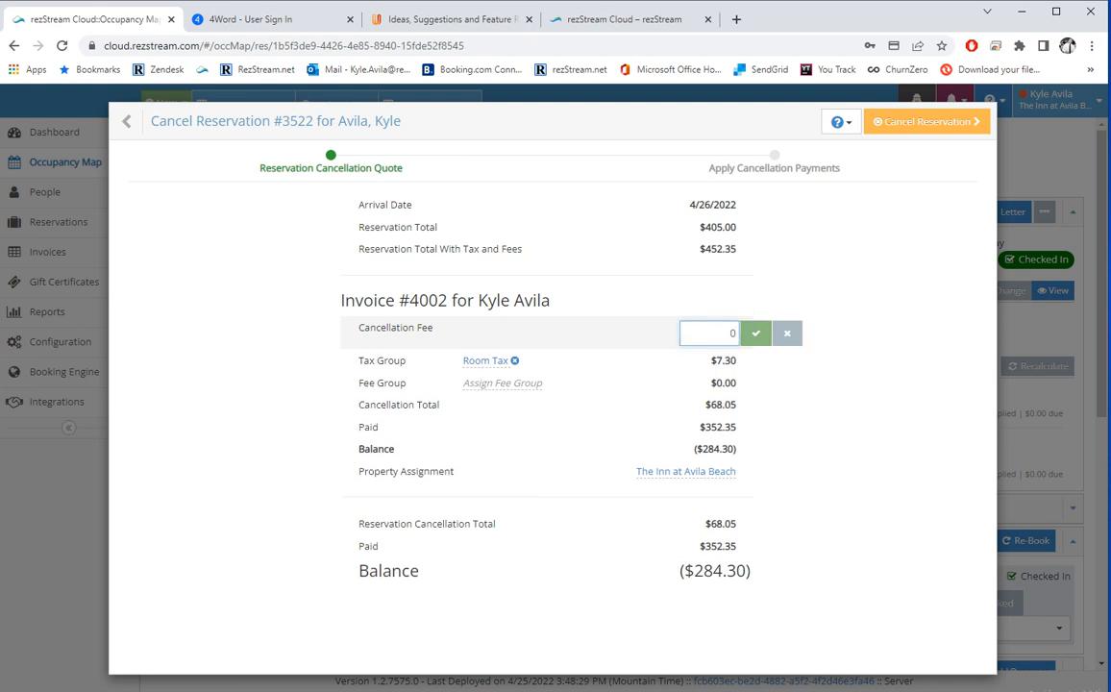
{"action": "left_click", "coordinate": [755, 333]}
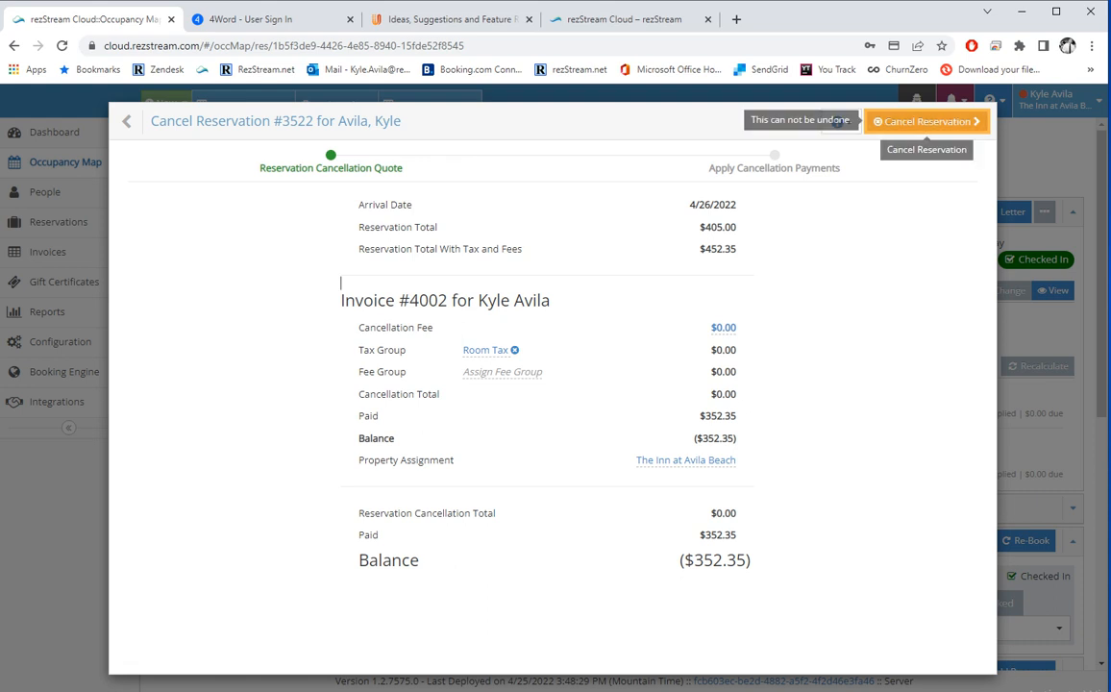
{"action": "left_click", "coordinate": [926, 121]}
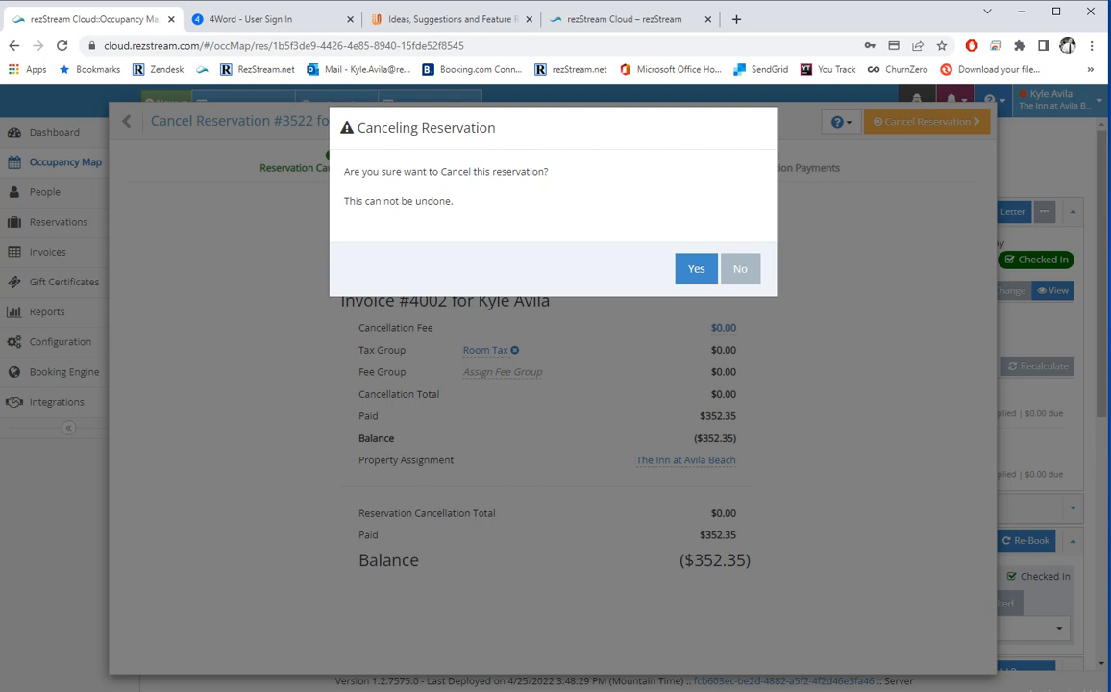
Confirm the cancellation and record a $352.35 Credit Card refund, leaving $0.00 due.
{"action": "left_click", "coordinate": [696, 268]}
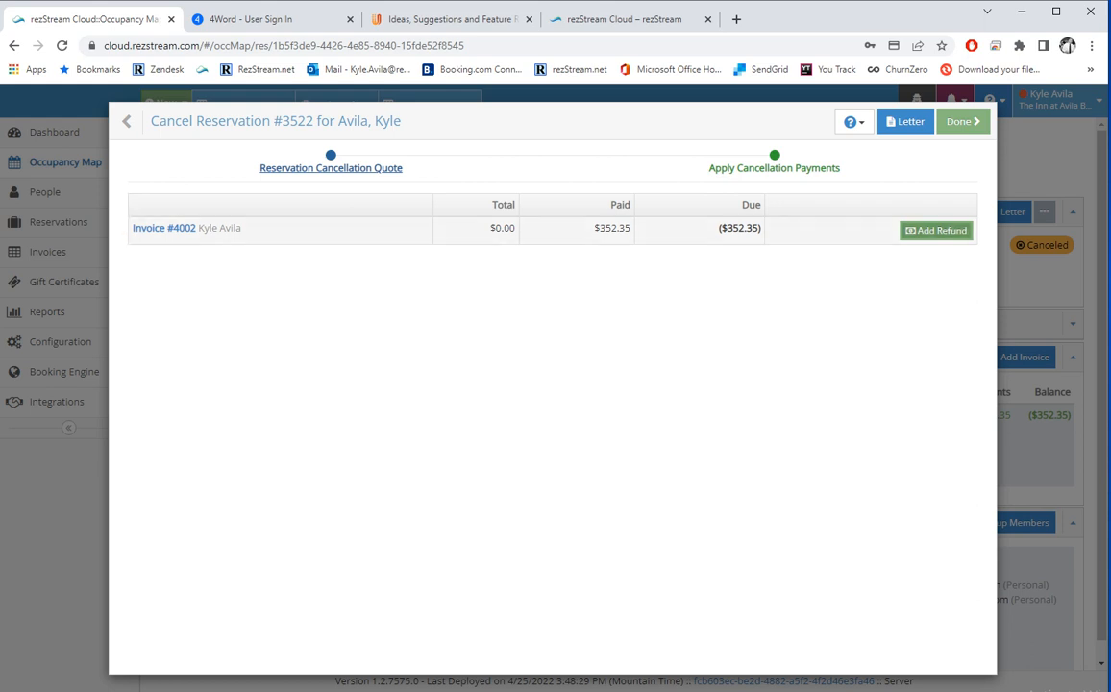
{"action": "left_click", "coordinate": [936, 230]}
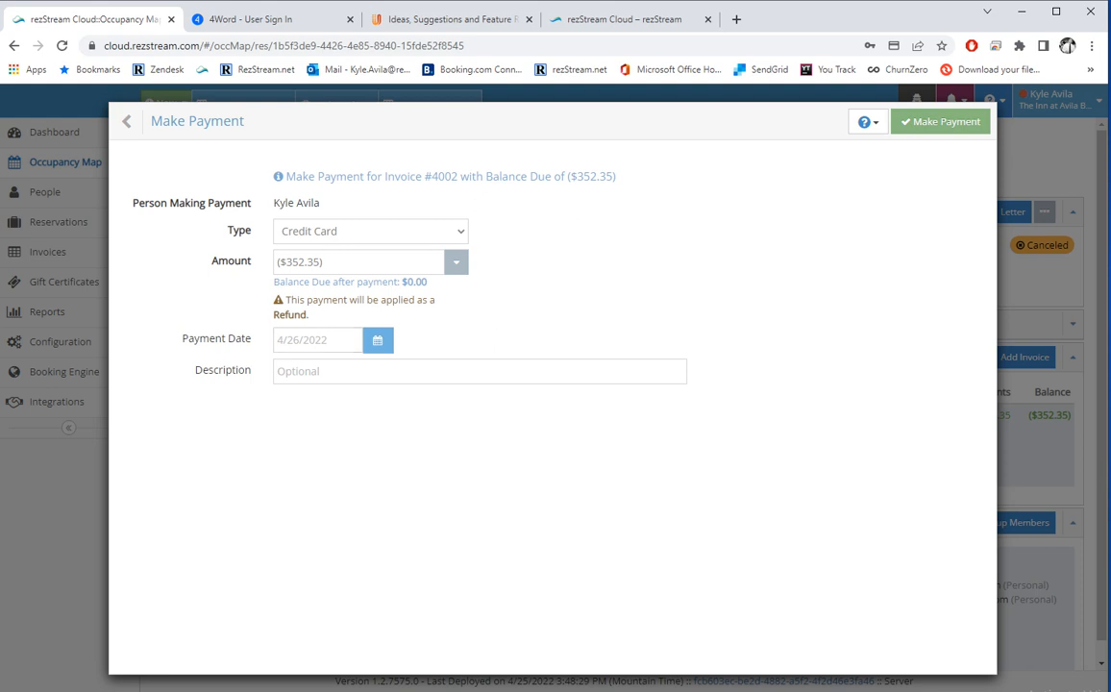
{"action": "left_click_drag", "start_coordinate": [309, 315], "coordinate": [285, 300]}
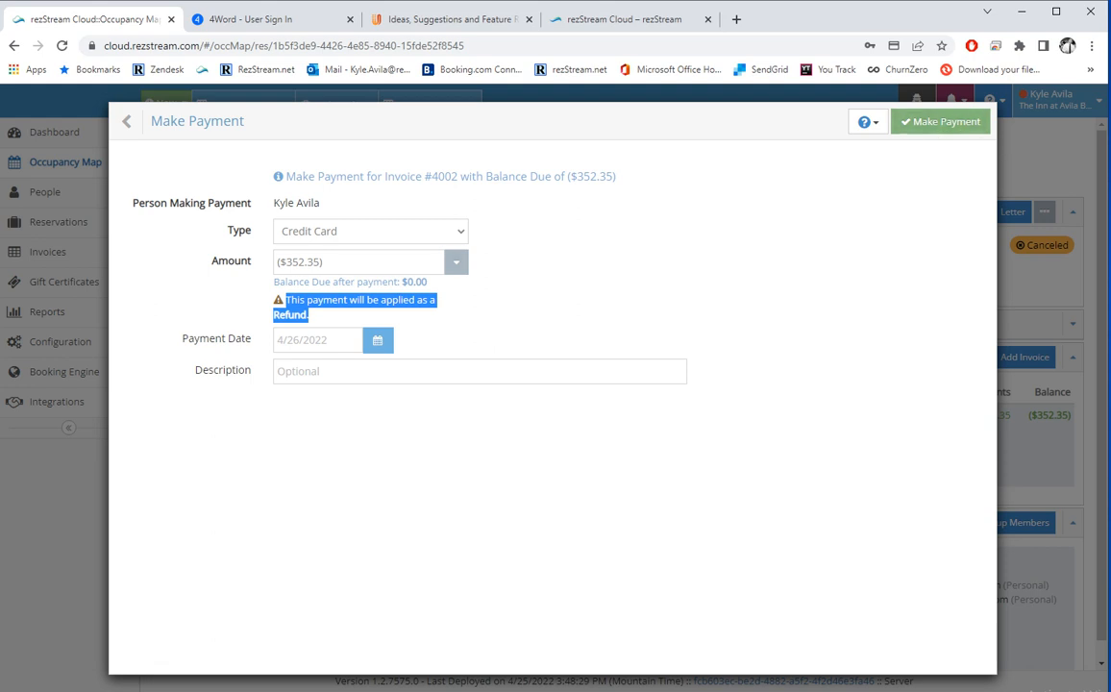
{"action": "left_click", "coordinate": [371, 231]}
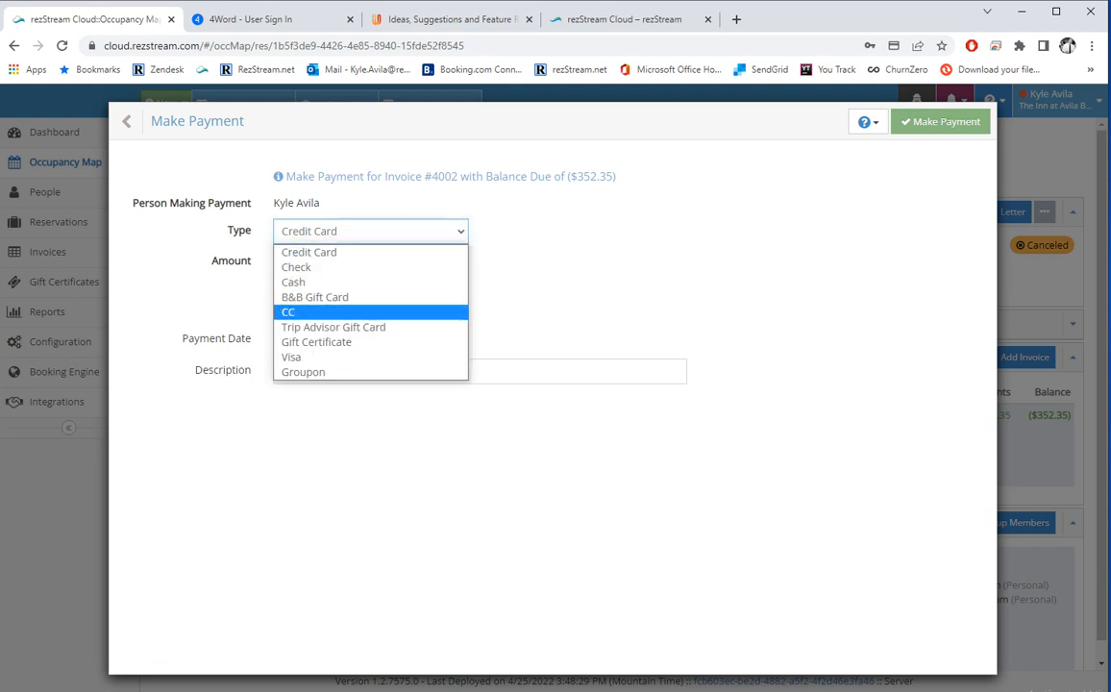
{"action": "left_click", "coordinate": [686, 367]}
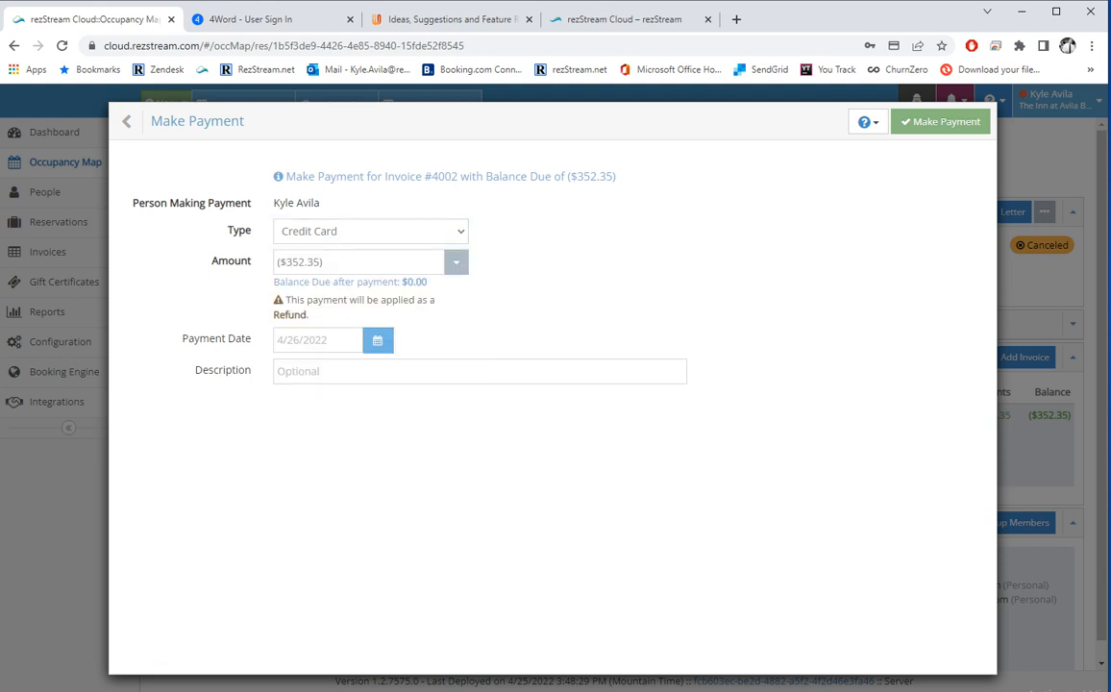
{"action": "left_click", "coordinate": [941, 122]}
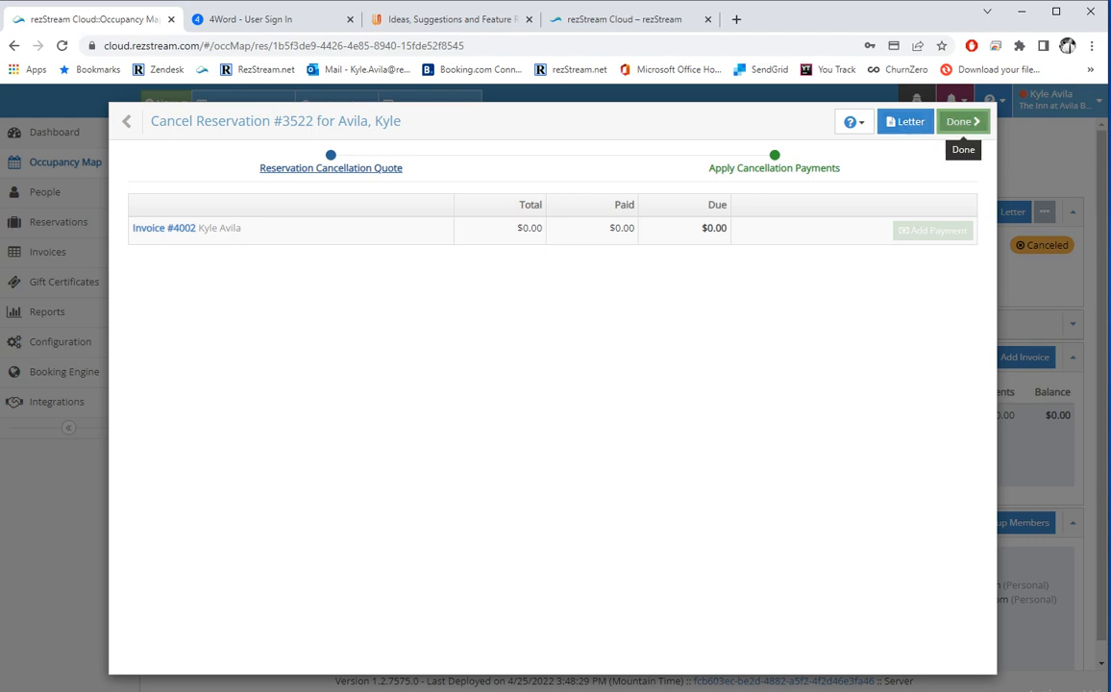
{"action": "left_click", "coordinate": [959, 121]}
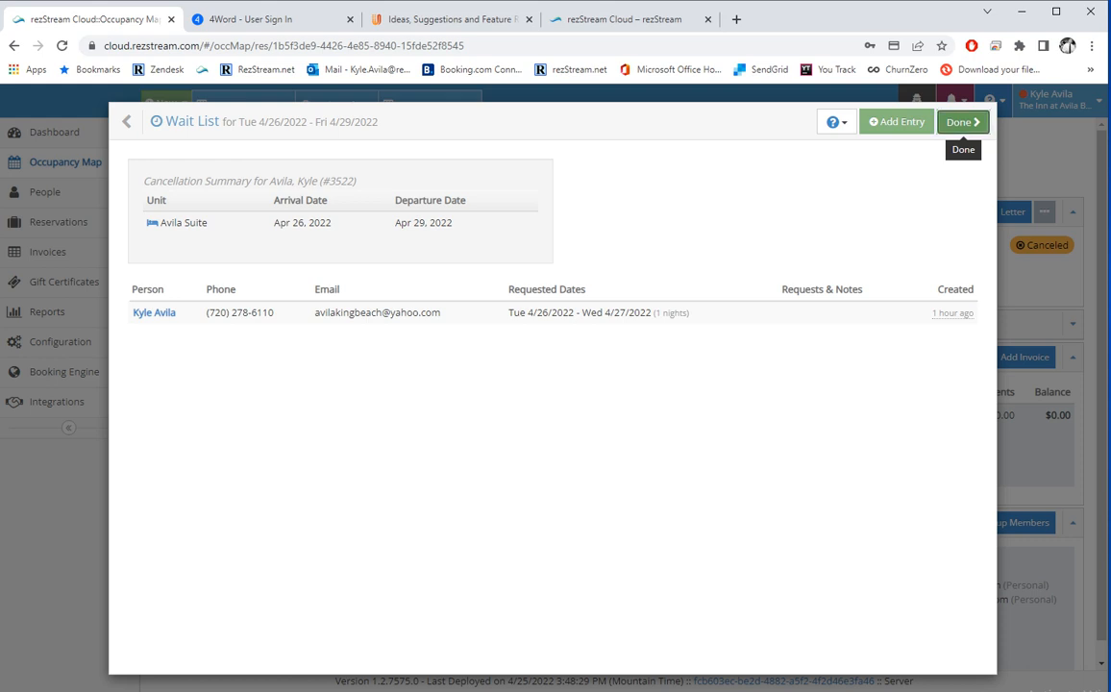
Close the wait list, review the guest's contact record, then return to the Dashboard.
{"action": "left_click", "coordinate": [961, 122]}
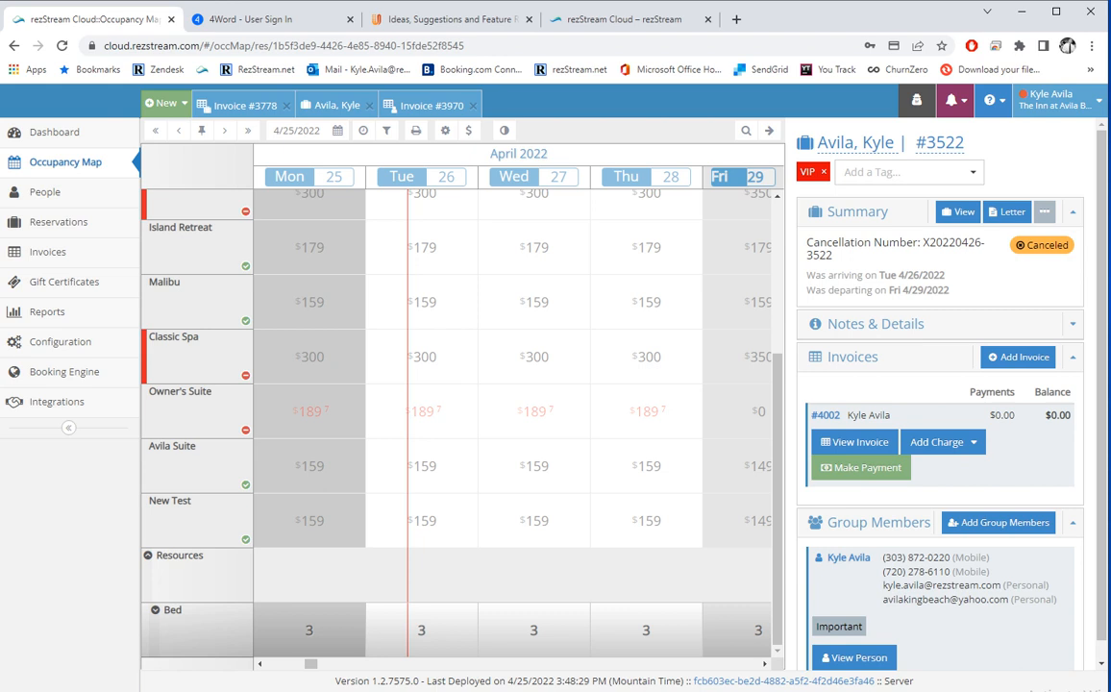
{"action": "scroll", "coordinate": [942, 442], "scroll_direction": "down", "scroll_amount": 1}
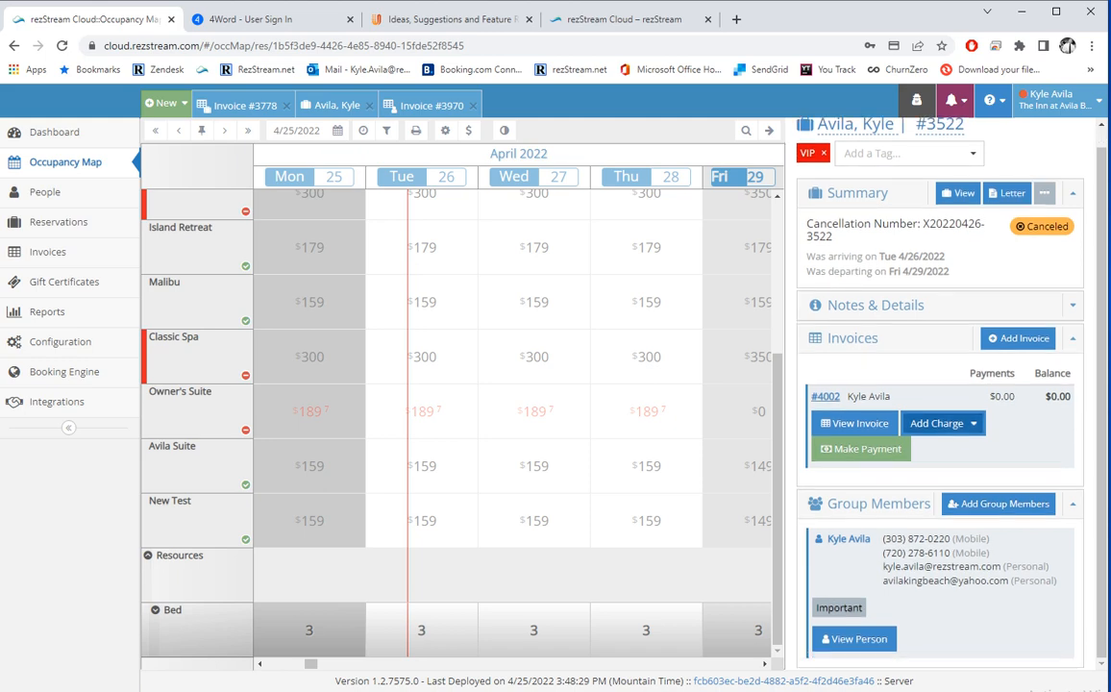
{"action": "left_click", "coordinate": [848, 538]}
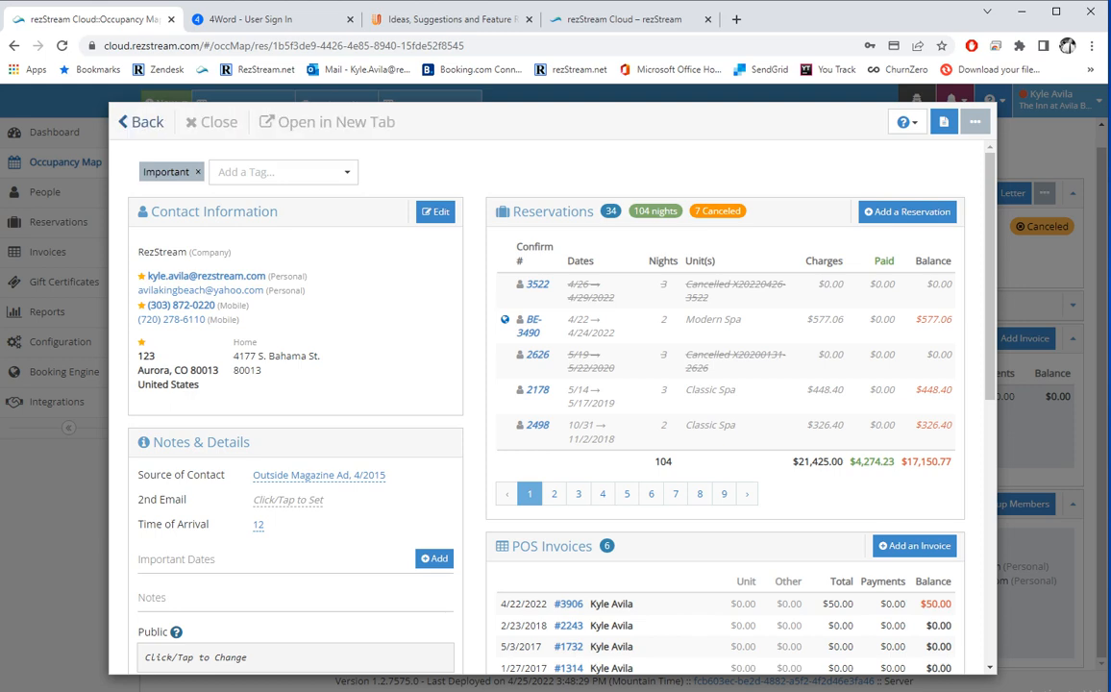
{"action": "left_click", "coordinate": [145, 122]}
{"action": "left_click", "coordinate": [54, 131]}
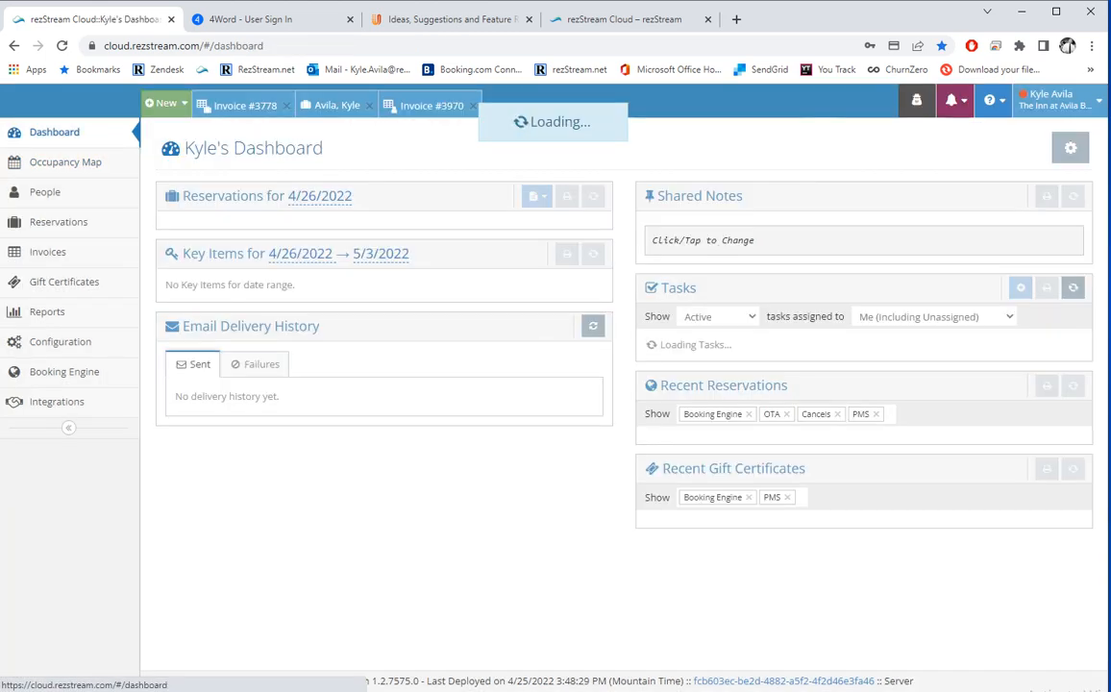